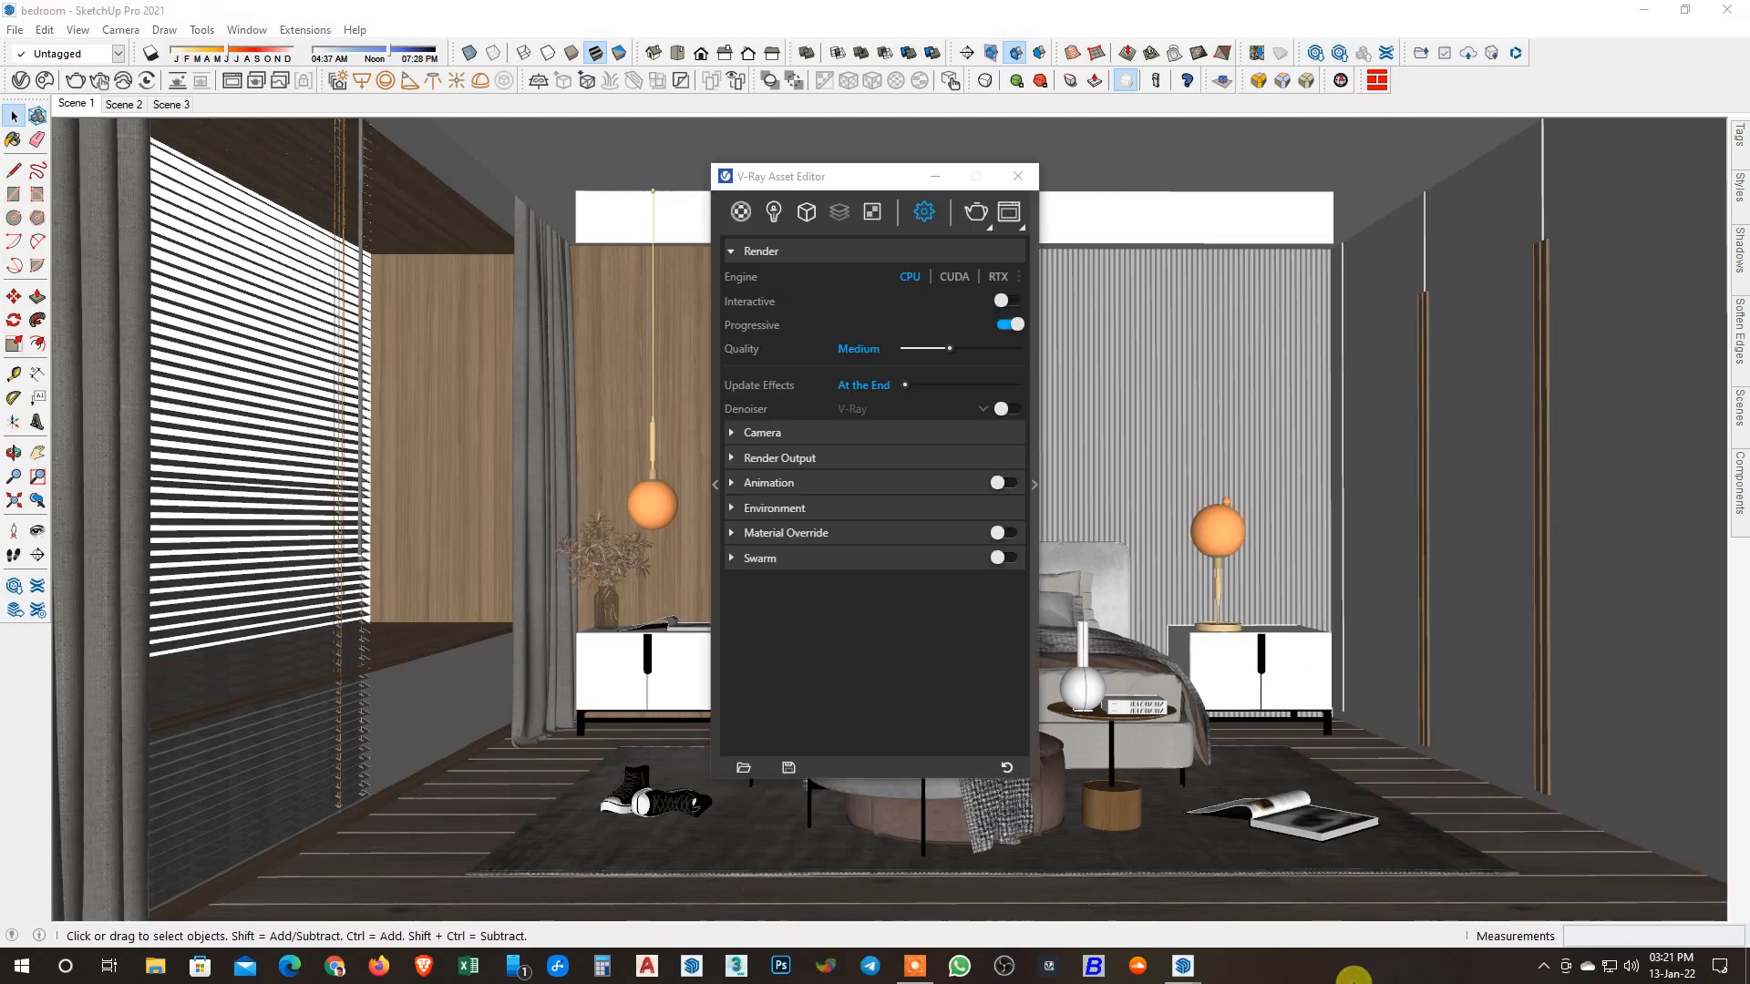
Turn off Progressive rendering and turn on Material Override in the V-Ray render settings.
click(1012, 326)
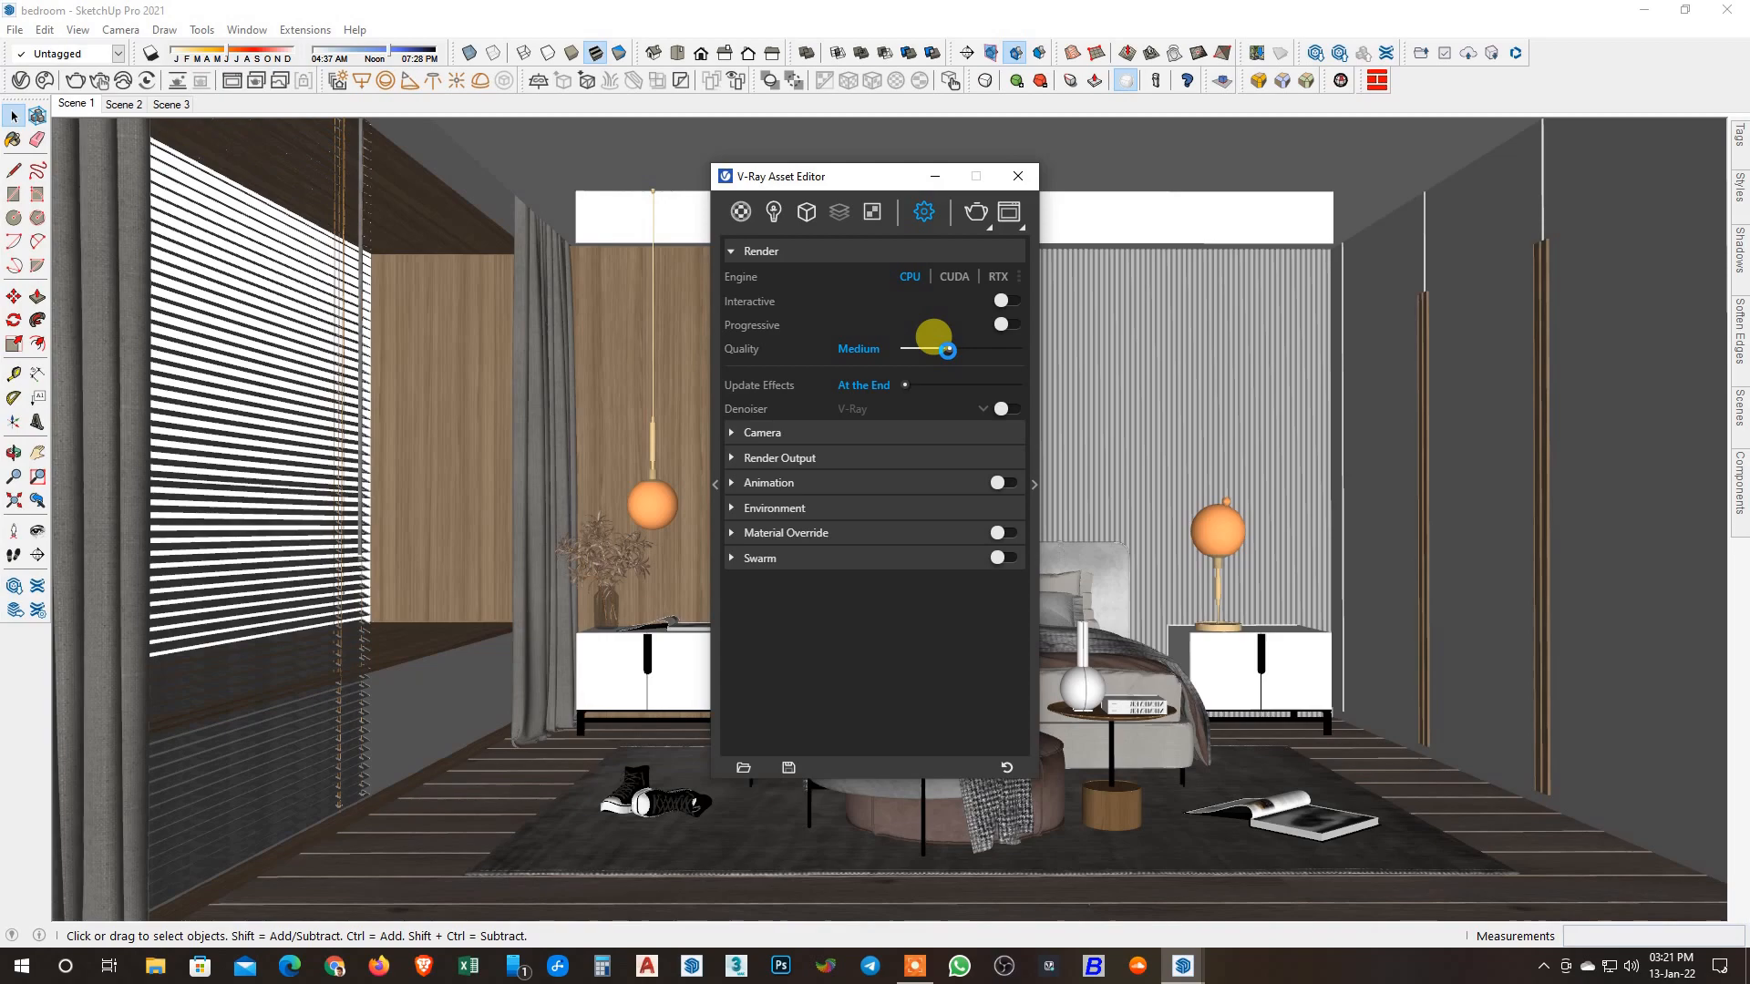
click(1330, 972)
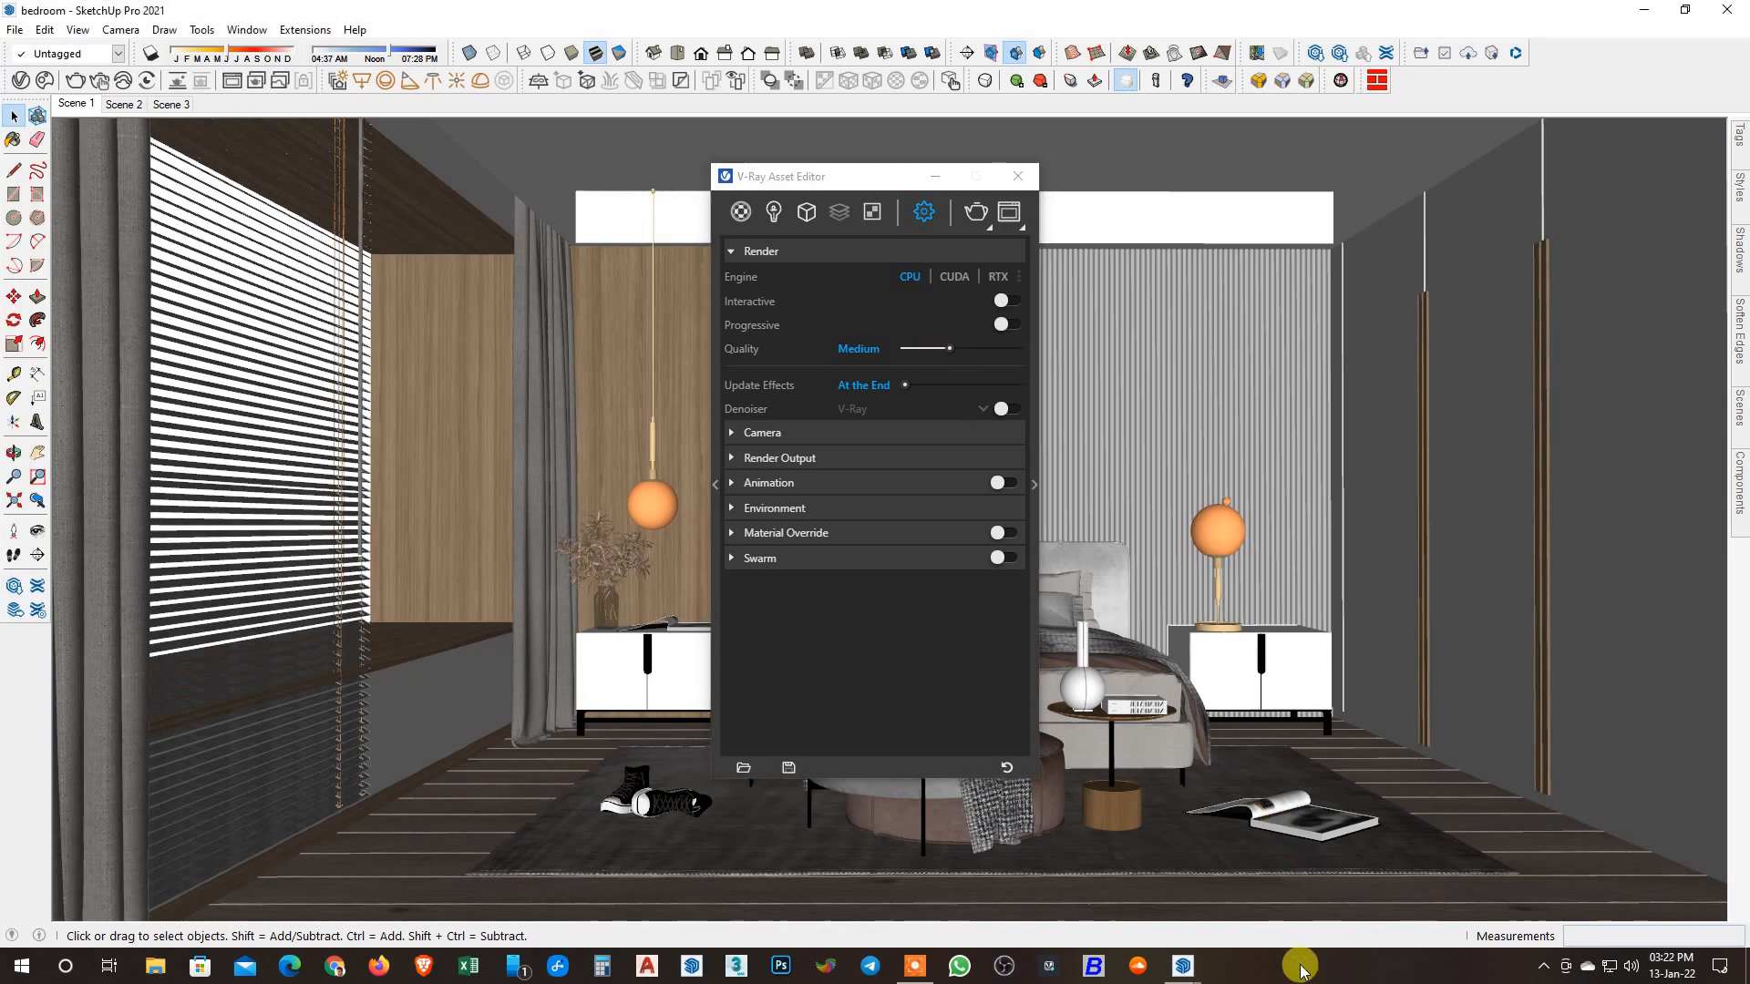
click(1002, 327)
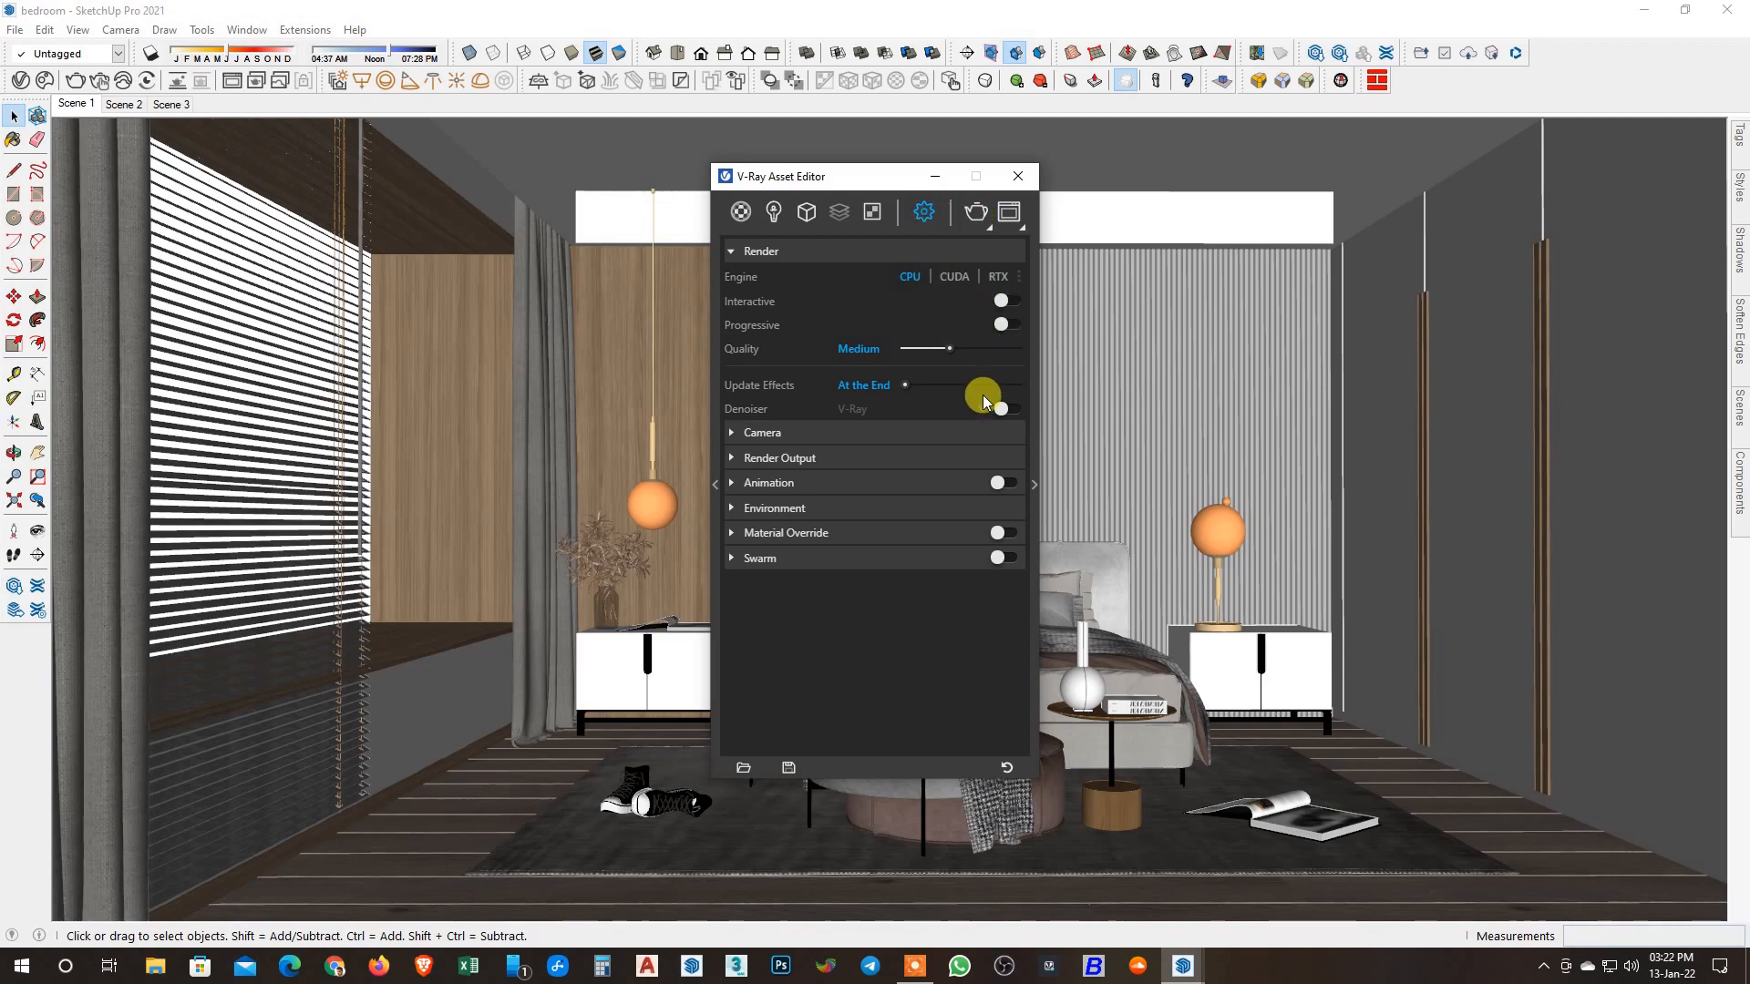
click(1005, 533)
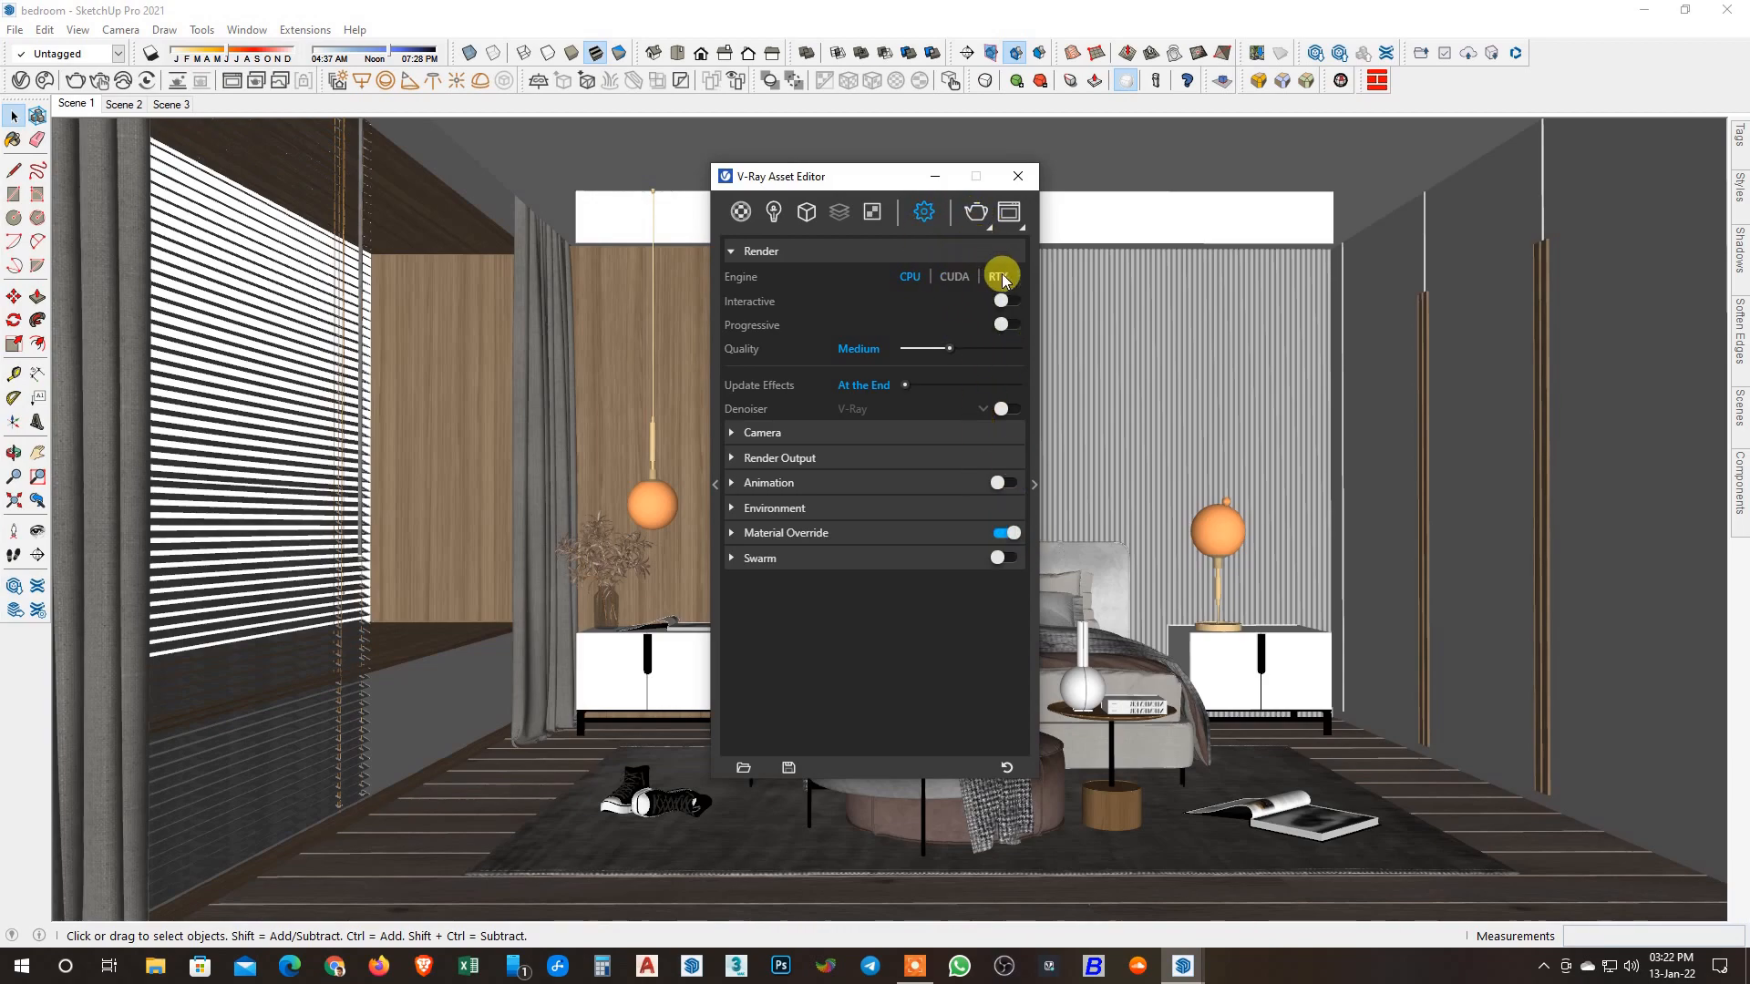
click(1004, 301)
click(1006, 301)
Run a brief V-Ray test render of the bedroom, stop it and close the frame buffer.
click(980, 224)
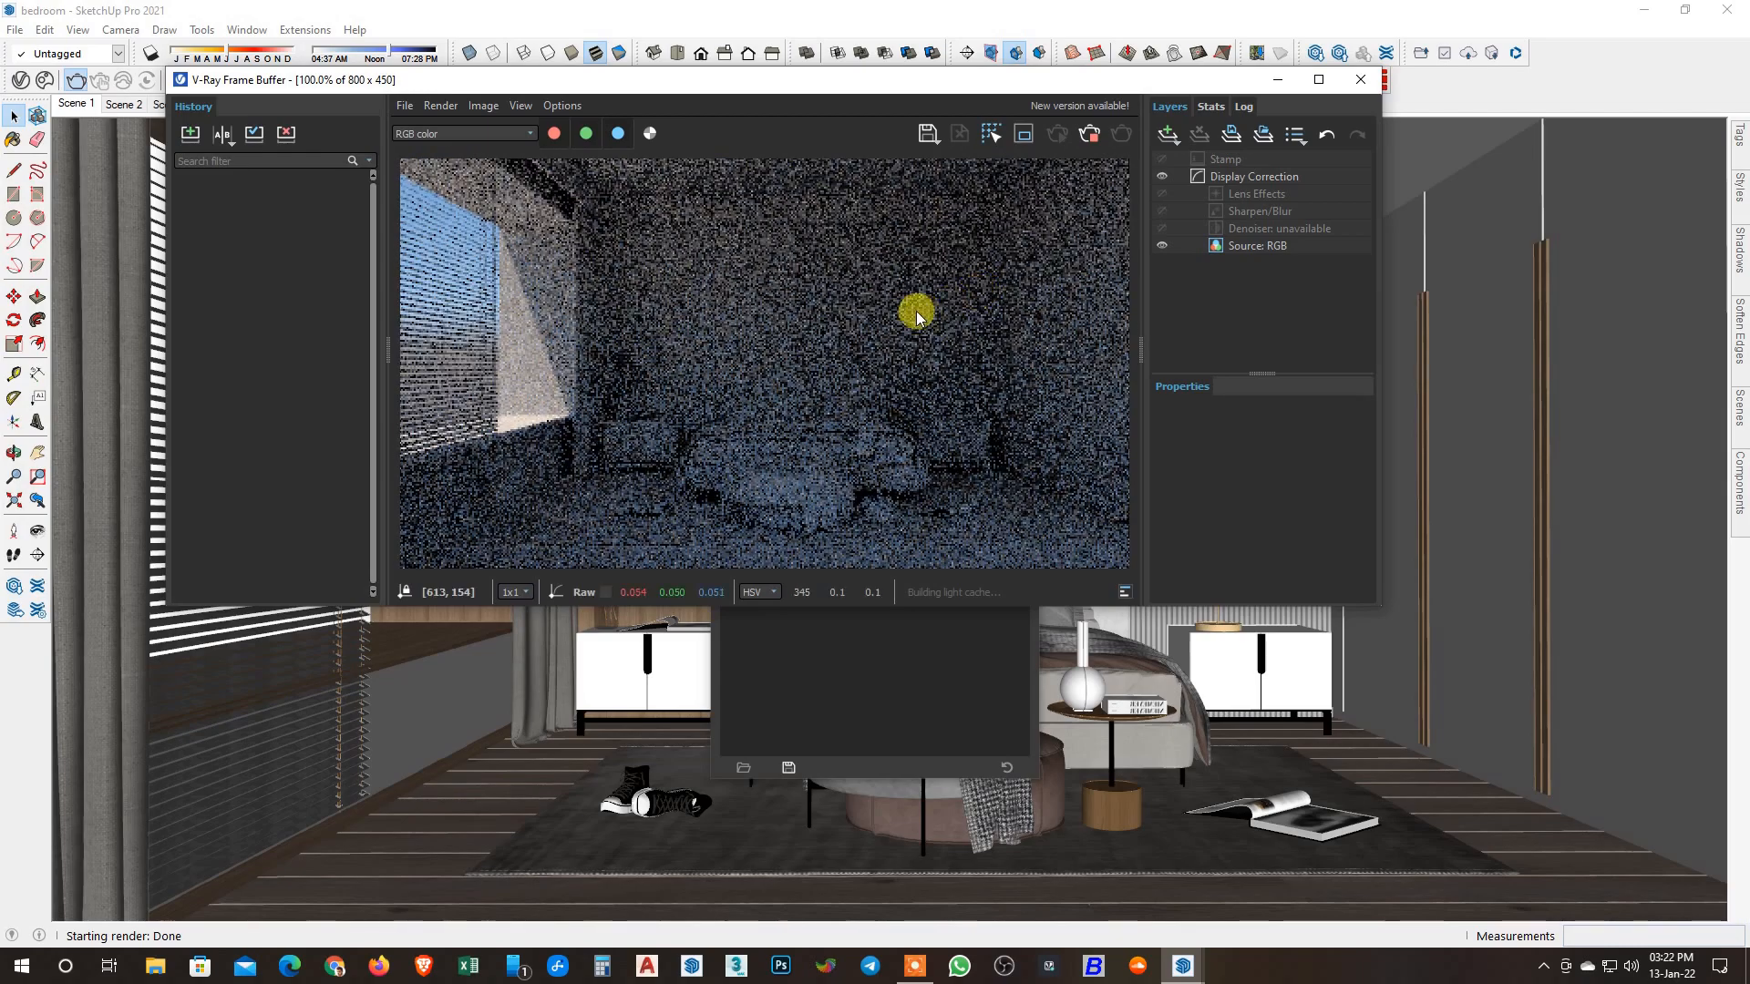
click(1091, 135)
click(1360, 79)
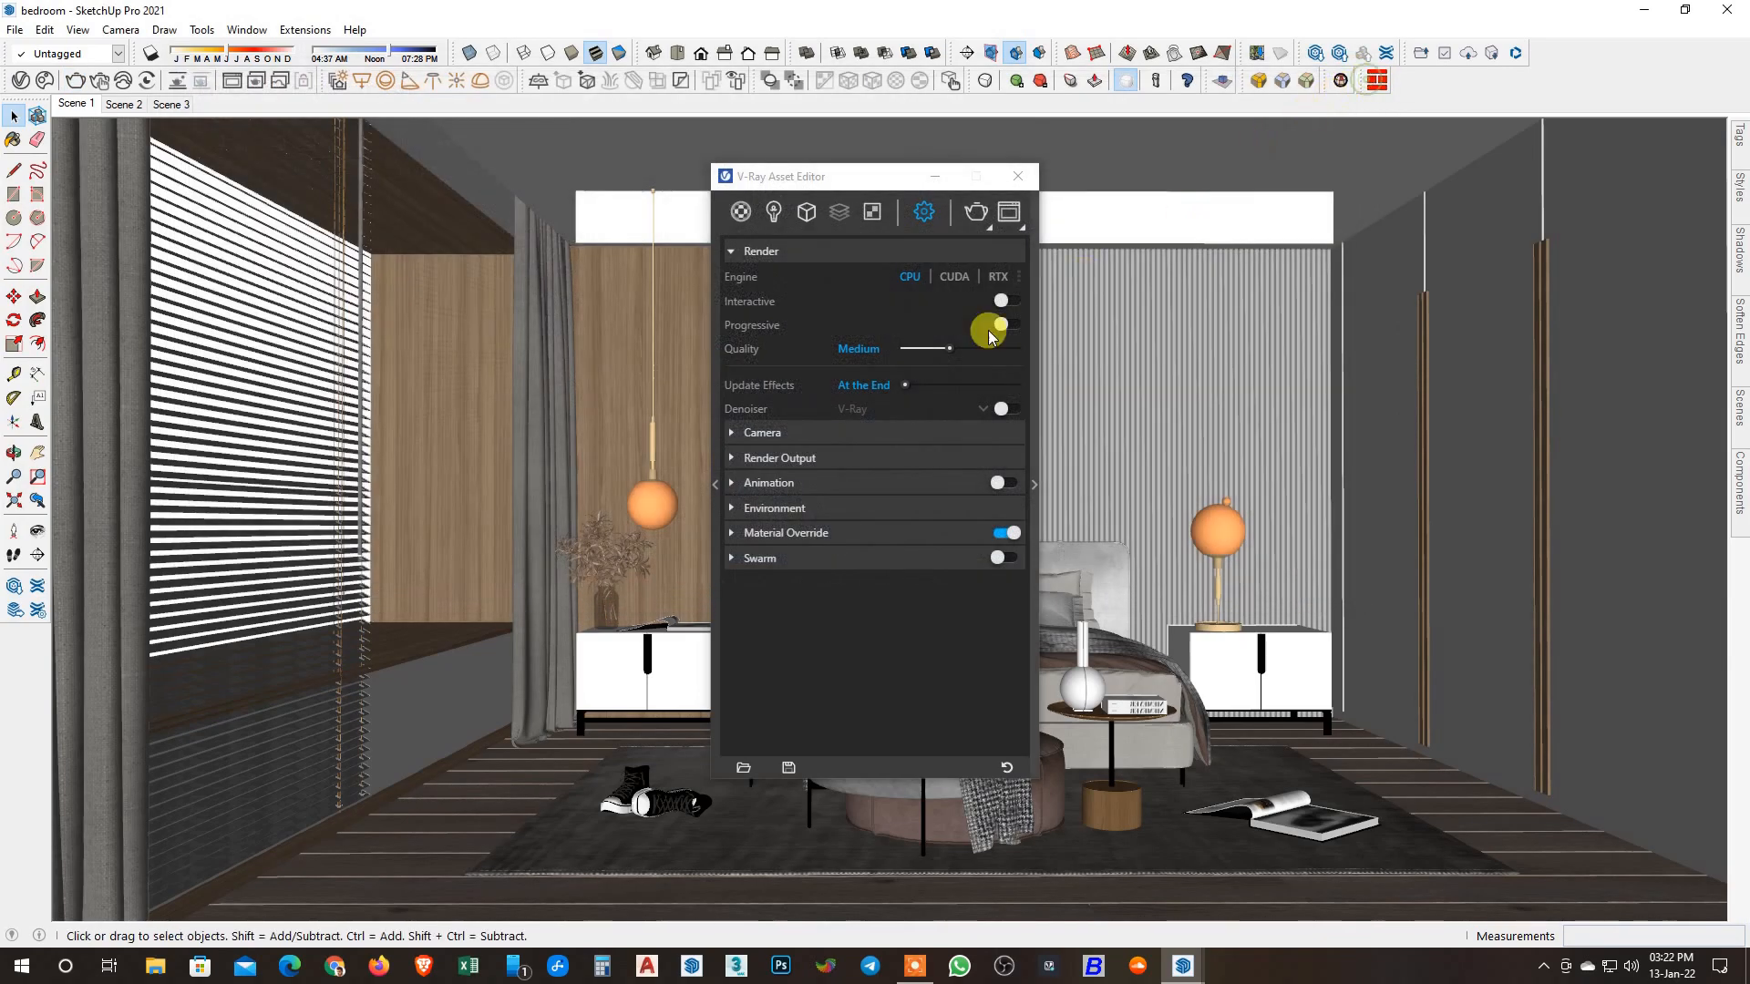
Enable Safe Frame in the render output, set the aspect ratio to 4:3 - Picture, and close the Asset Editor.
click(873, 434)
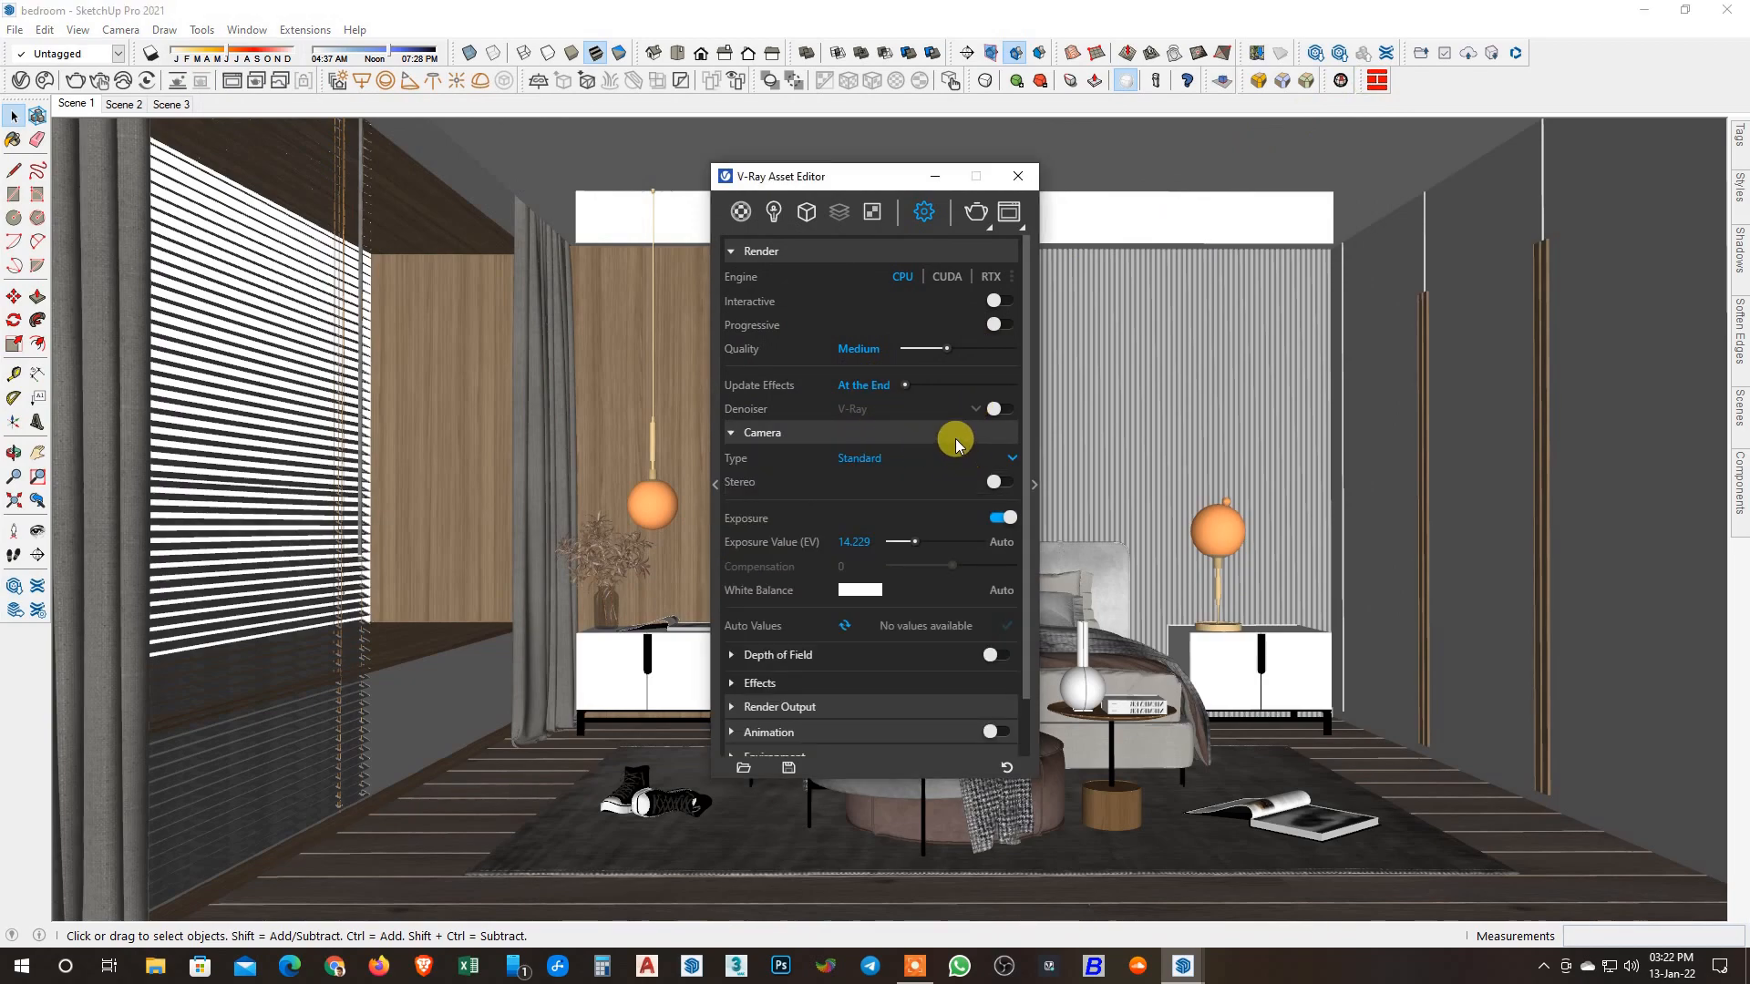
click(956, 439)
click(889, 459)
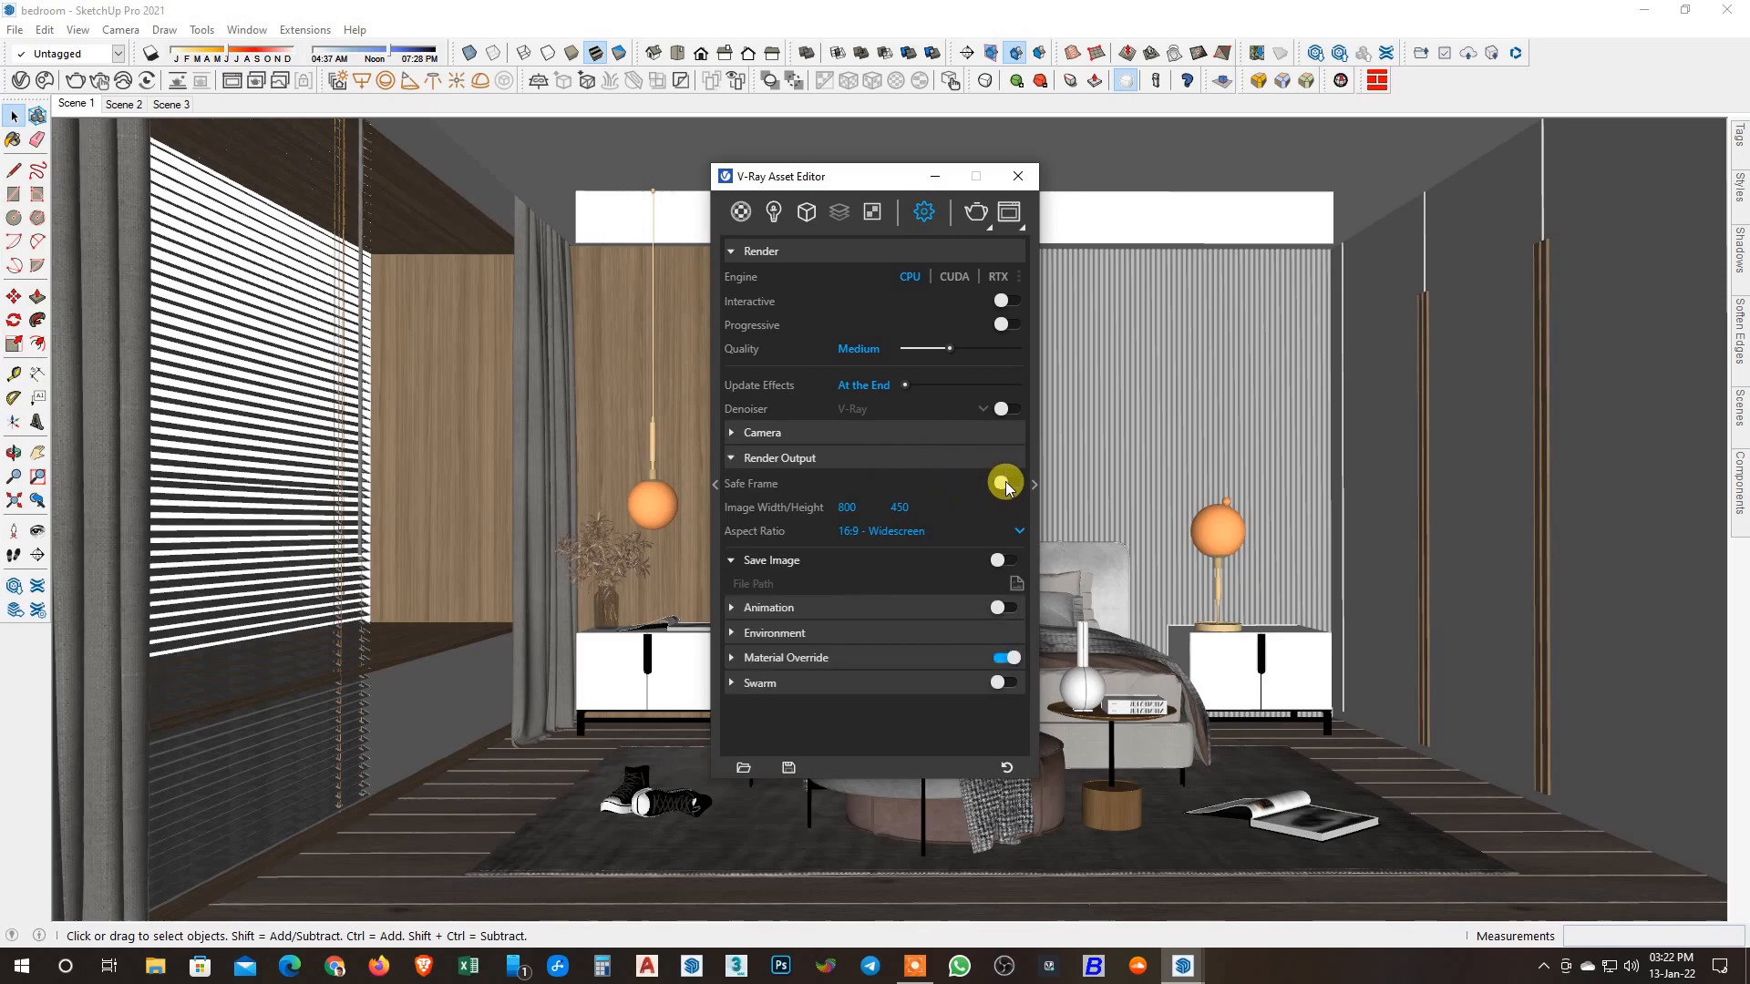
click(1004, 483)
click(901, 530)
click(890, 594)
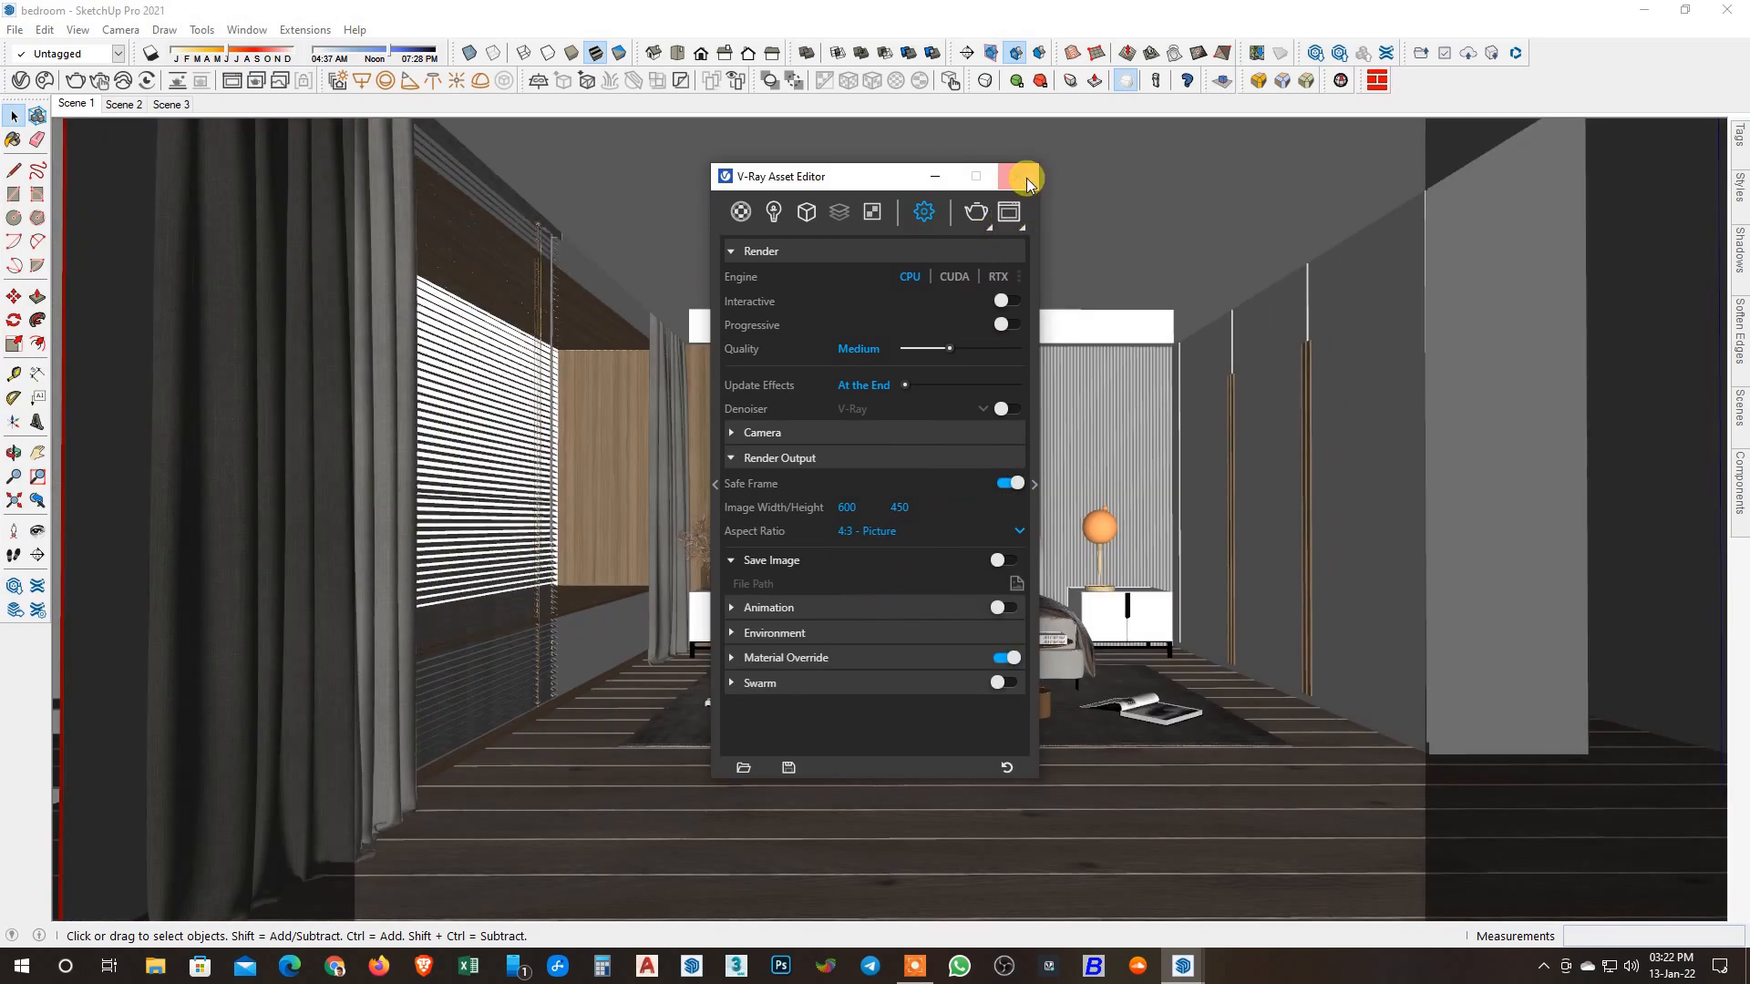
click(1019, 177)
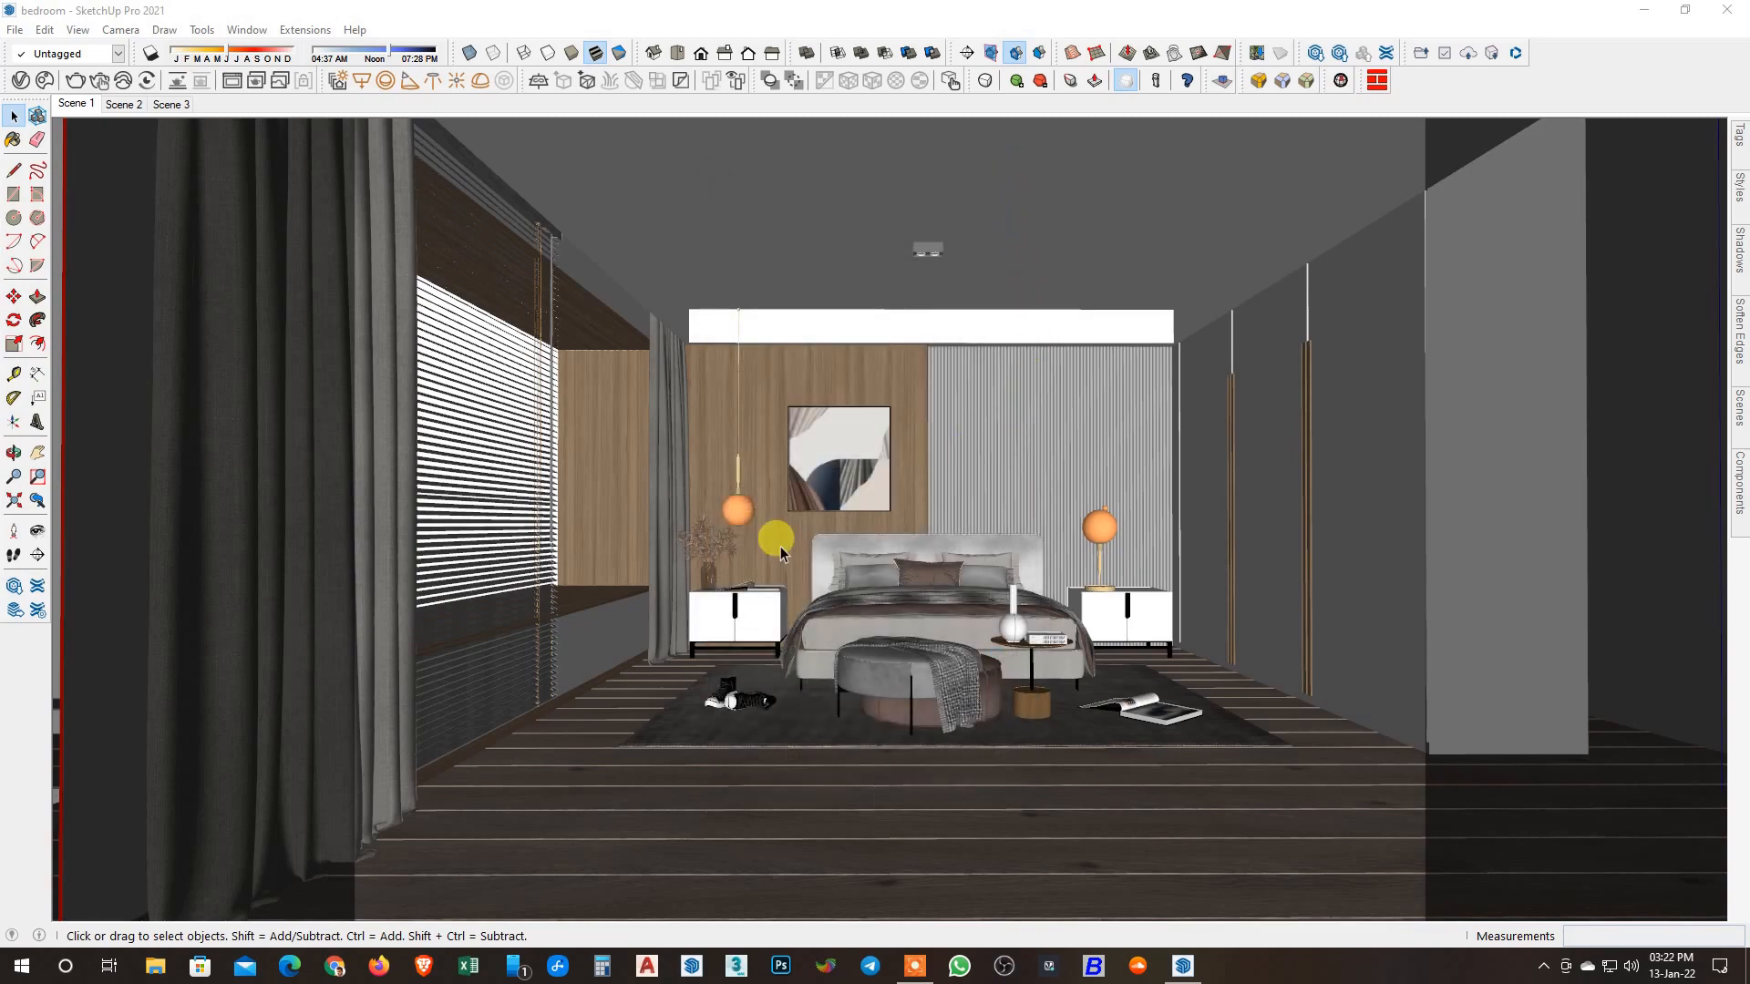
Try fields of view of 50, 60 and 66.5 degrees on the Scene 1 camera.
click(14, 478)
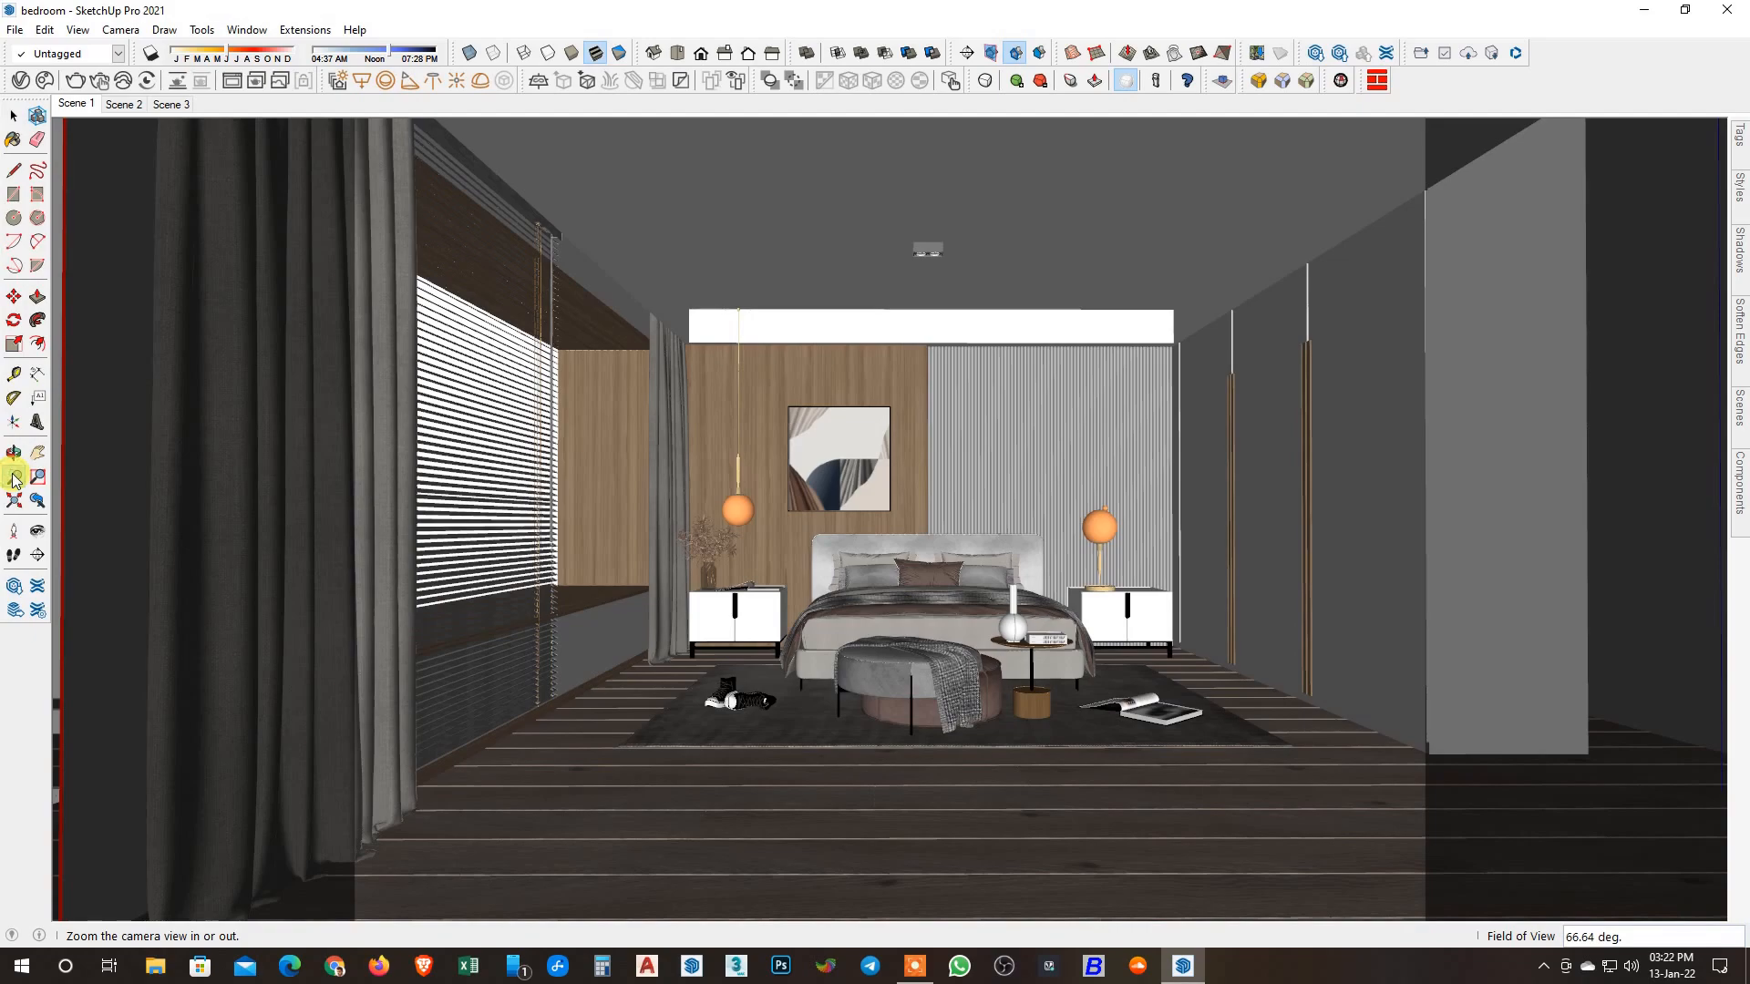
text(50)
key(Return)
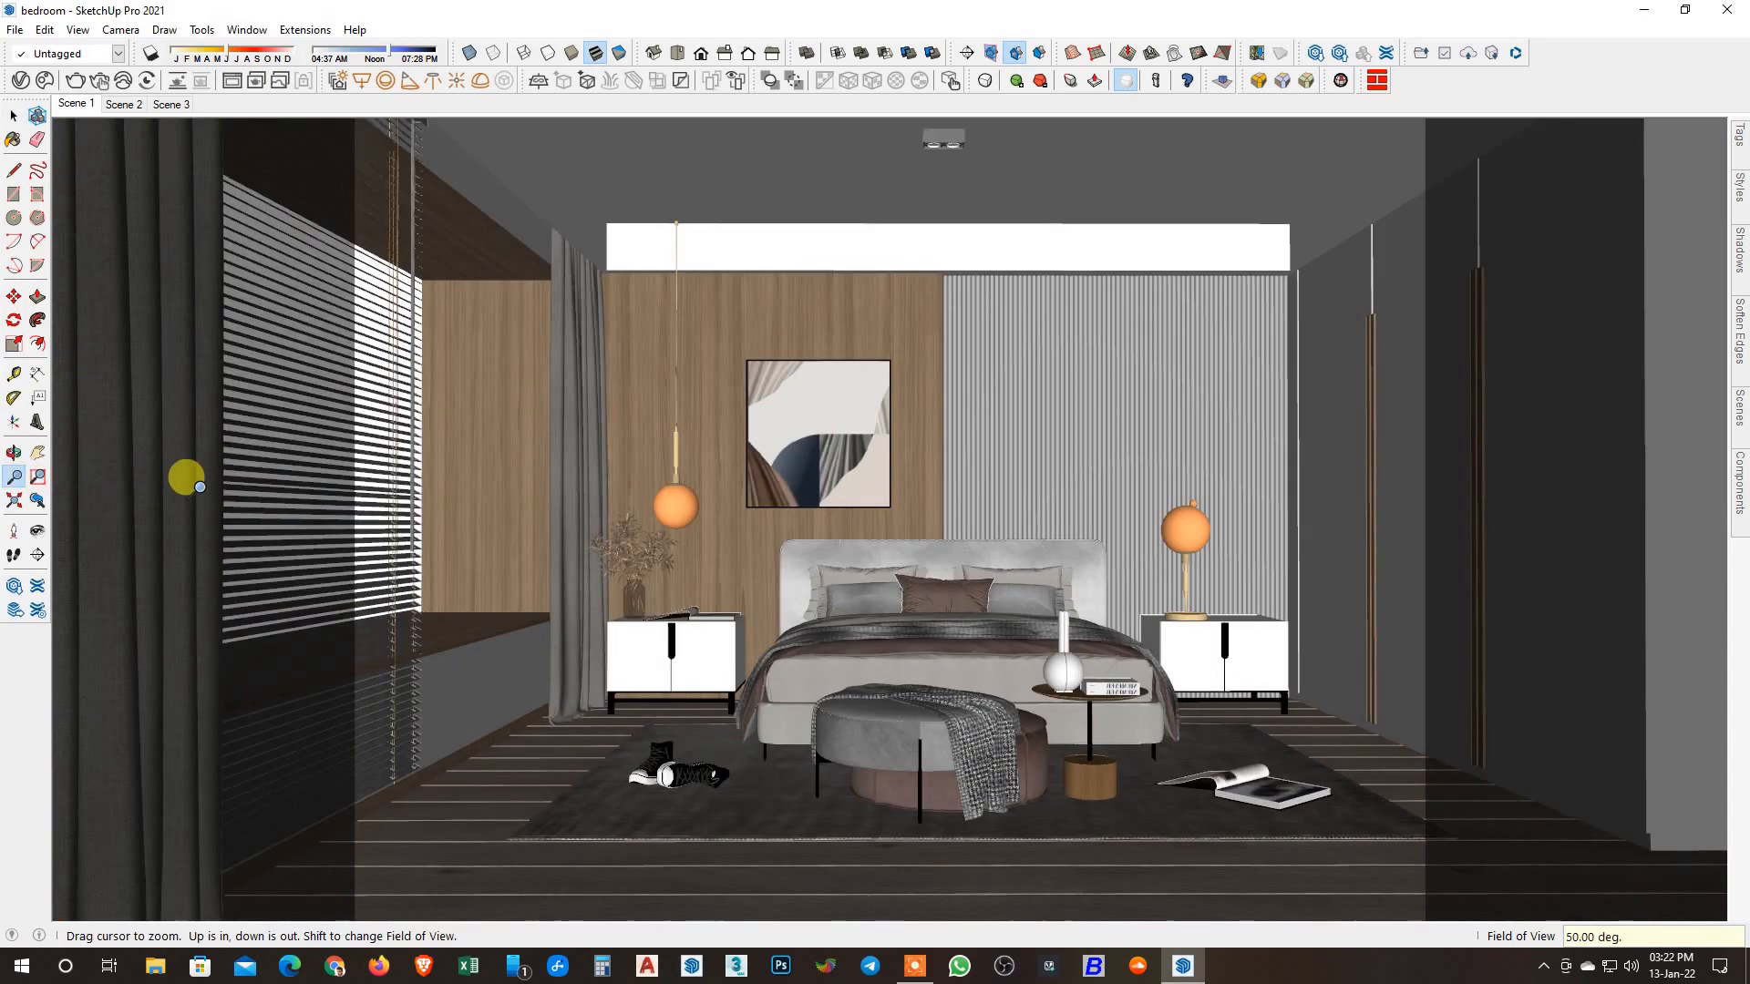
text(60)
key(Return)
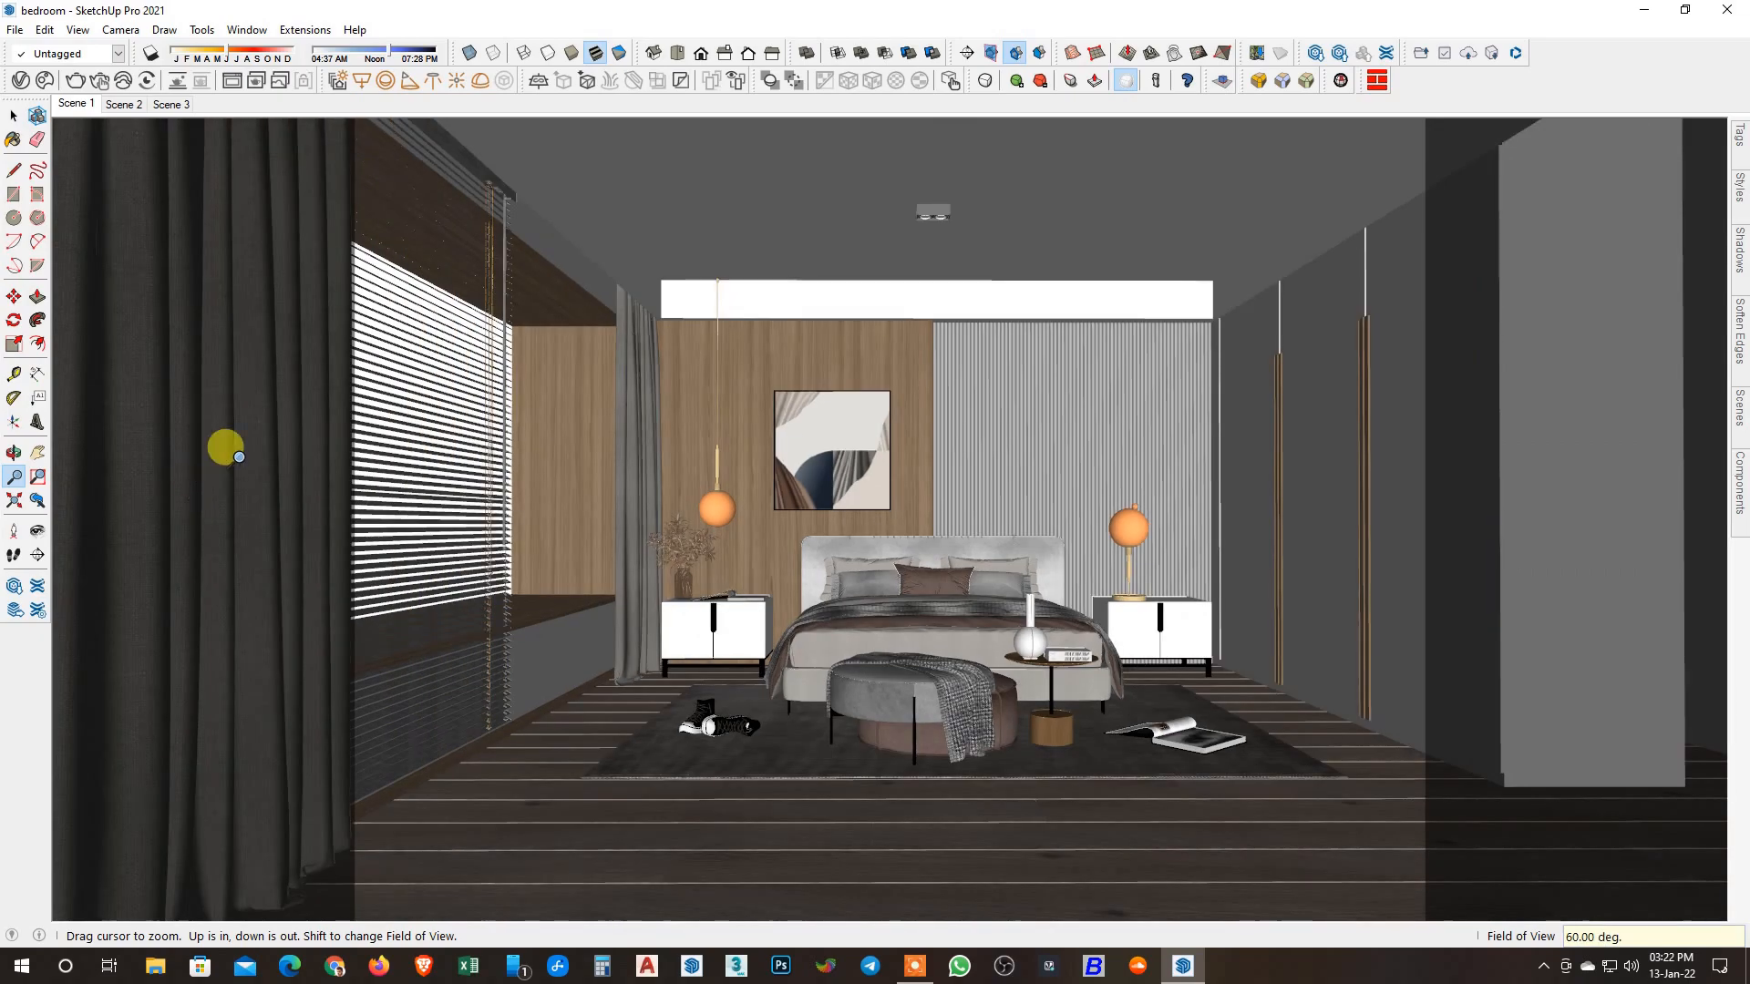
text(66.5)
key(Return)
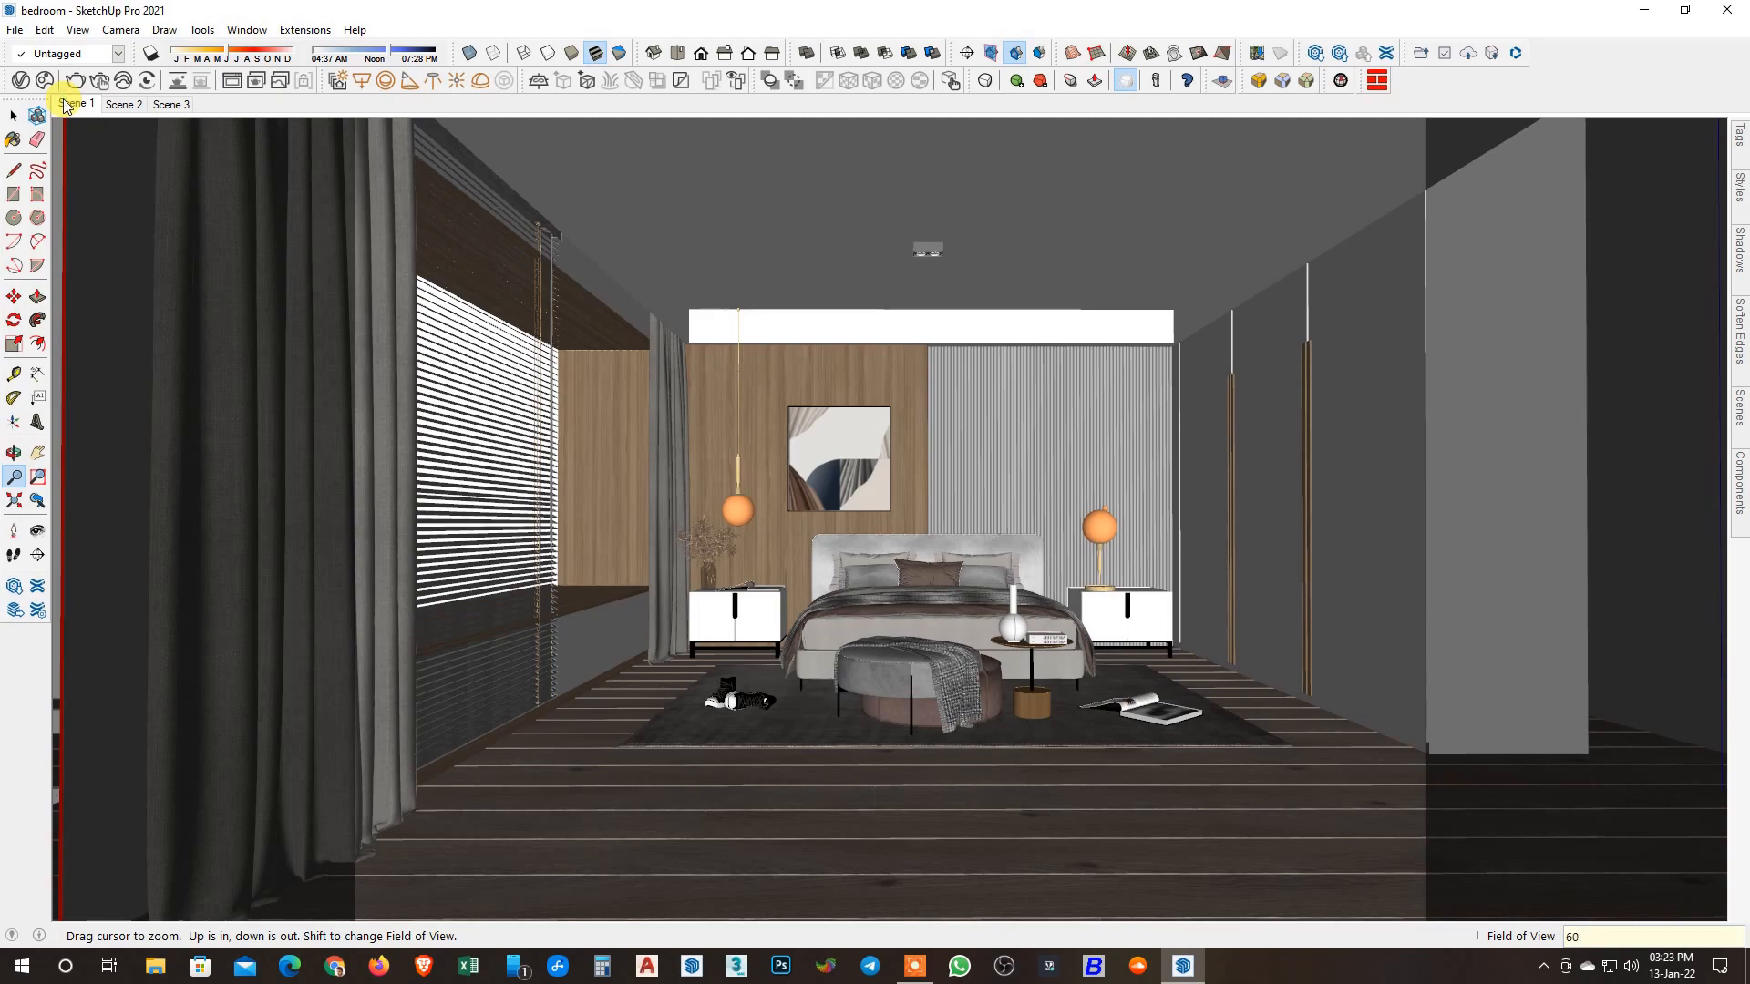
Set the camera's field of view to 60 degrees and update Scene 1 with this view.
key(Return)
right_click(58, 99)
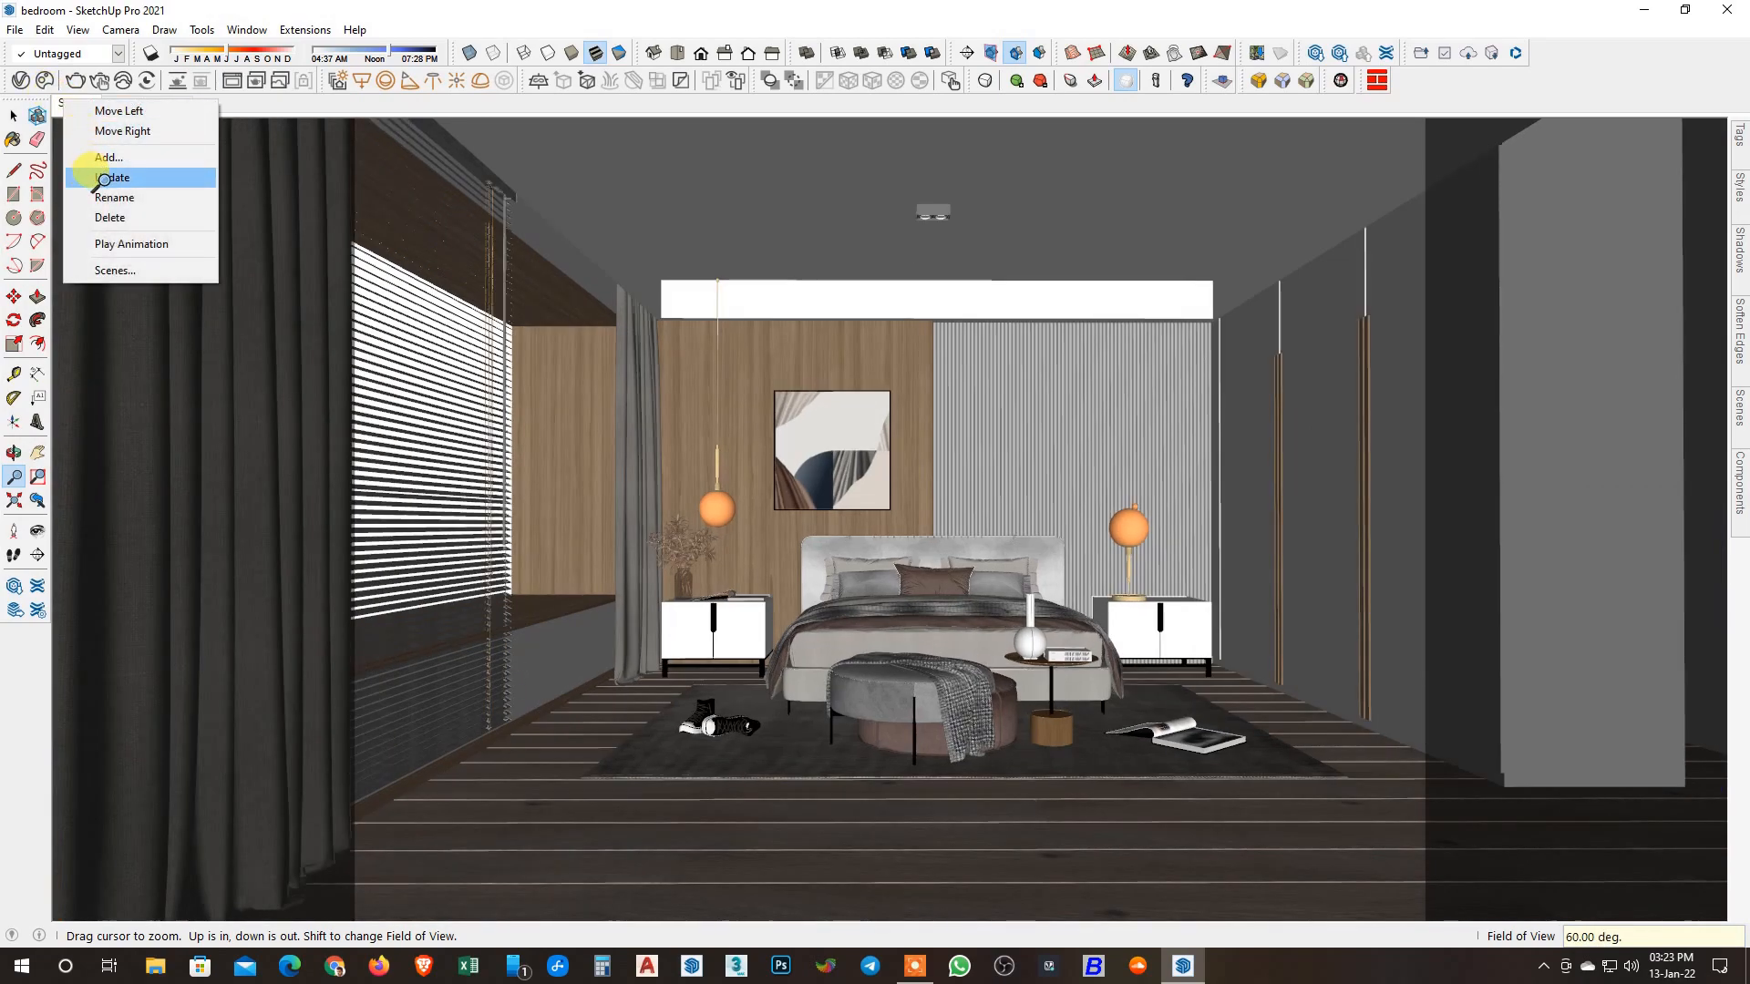
click(89, 172)
Switch to Scene 2, move the camera closer to the bed and set the field of view to 50 degrees.
click(116, 106)
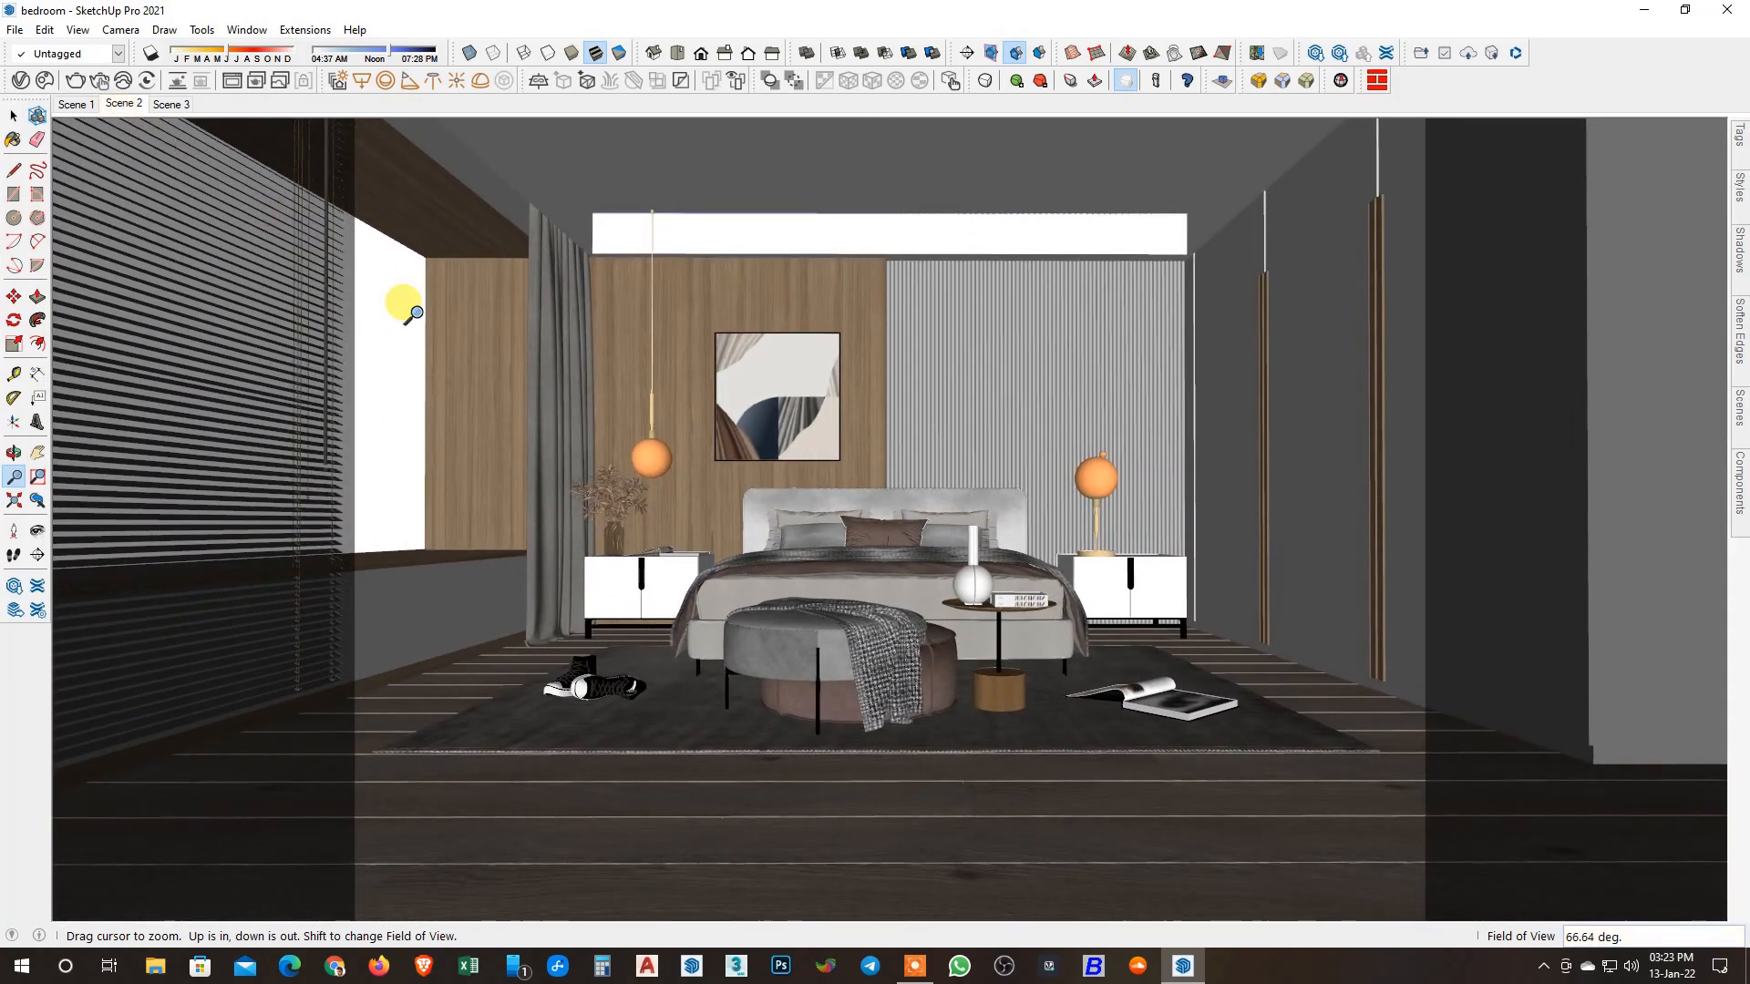
shift+middle_drag(689, 444, 696, 452)
scroll(692, 457, up, 2)
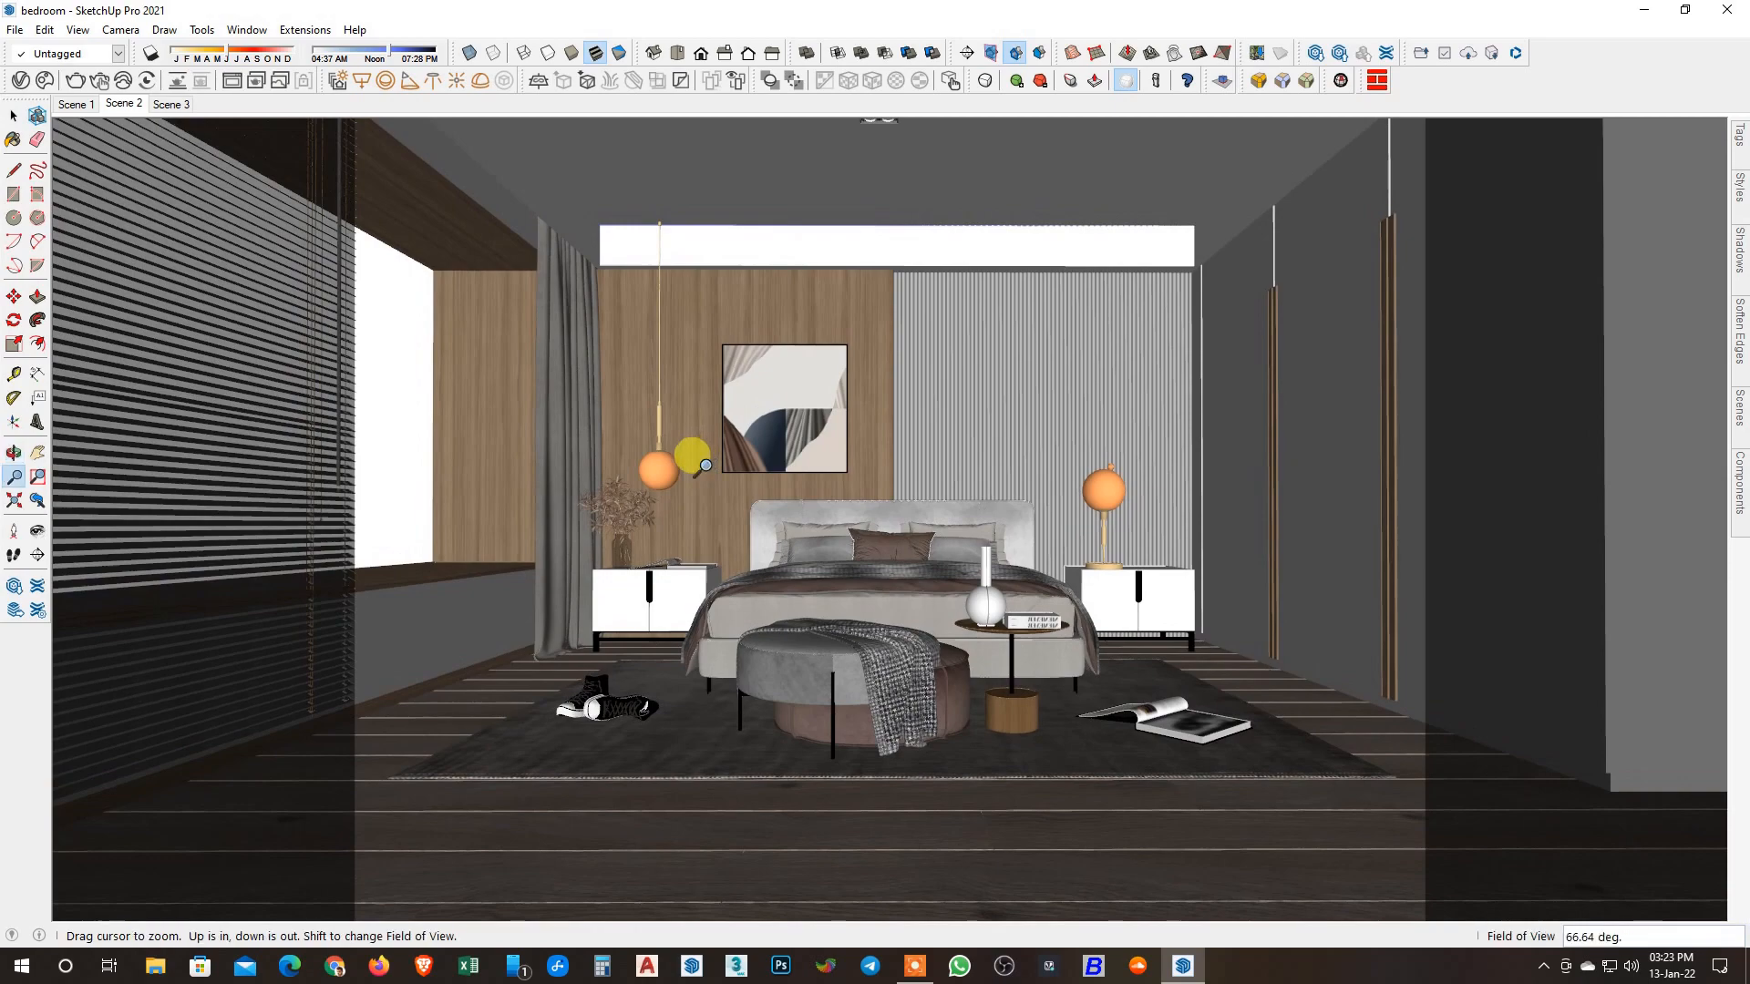
scroll(763, 460, up, 2)
click(13, 476)
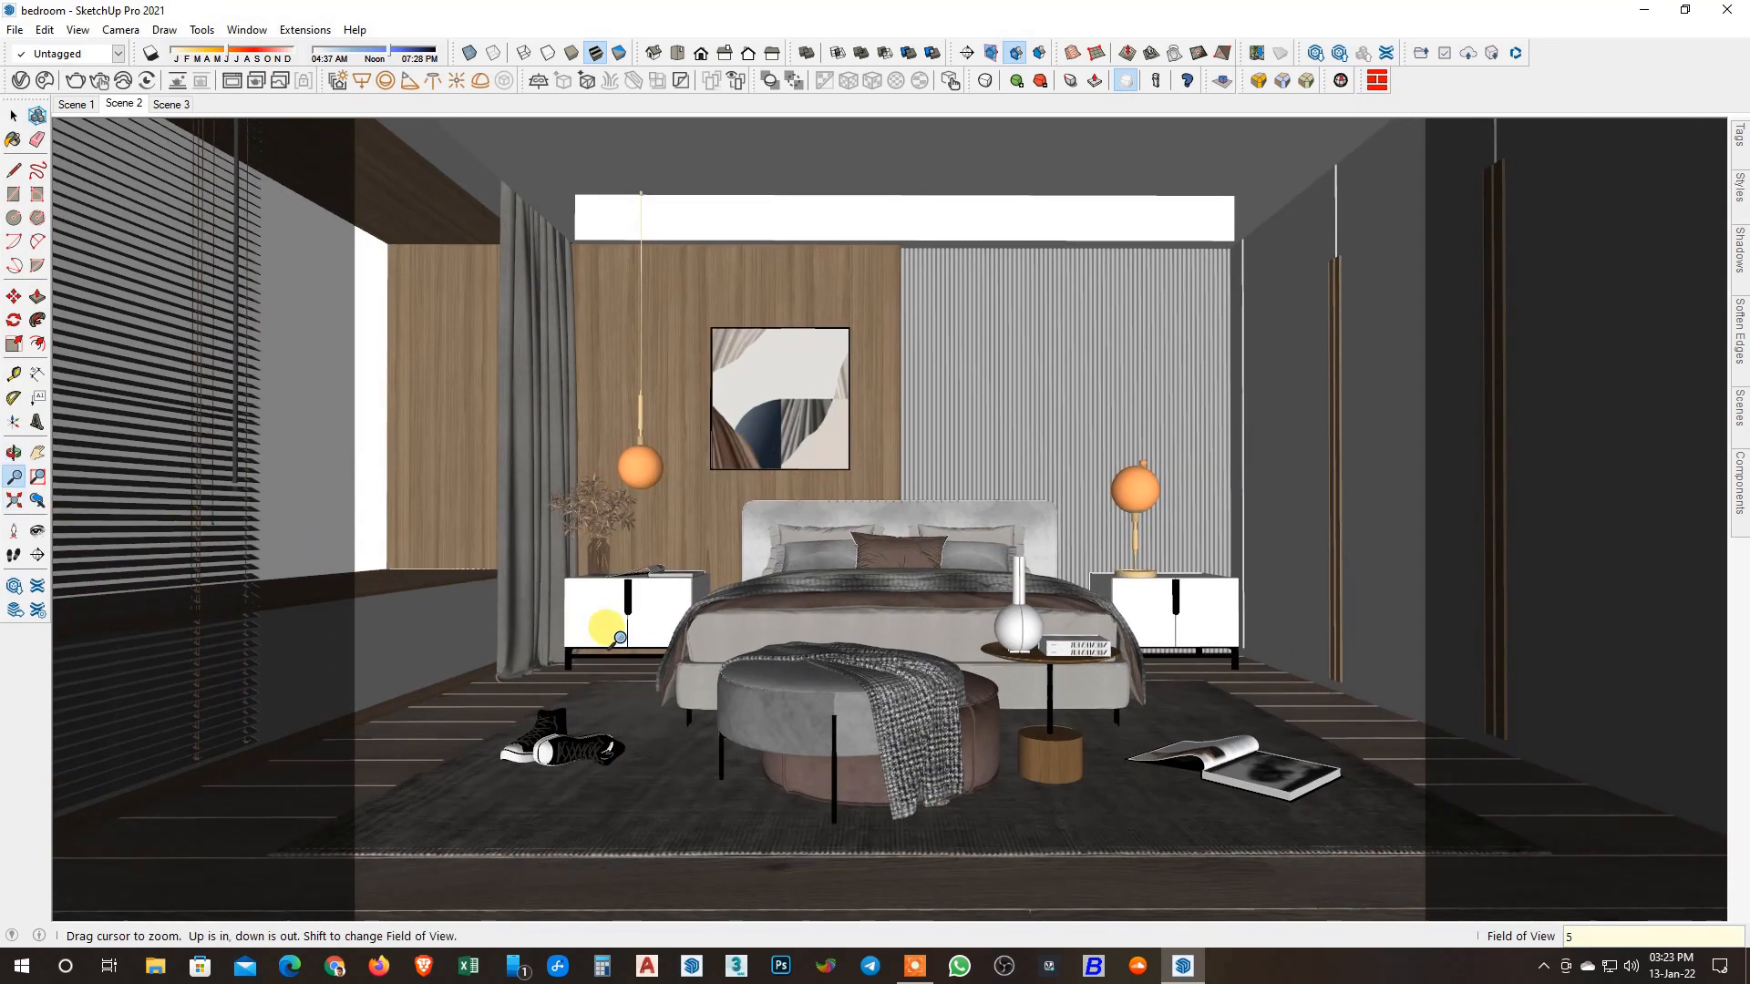
text(0)
key(BackSpace)
text(5)
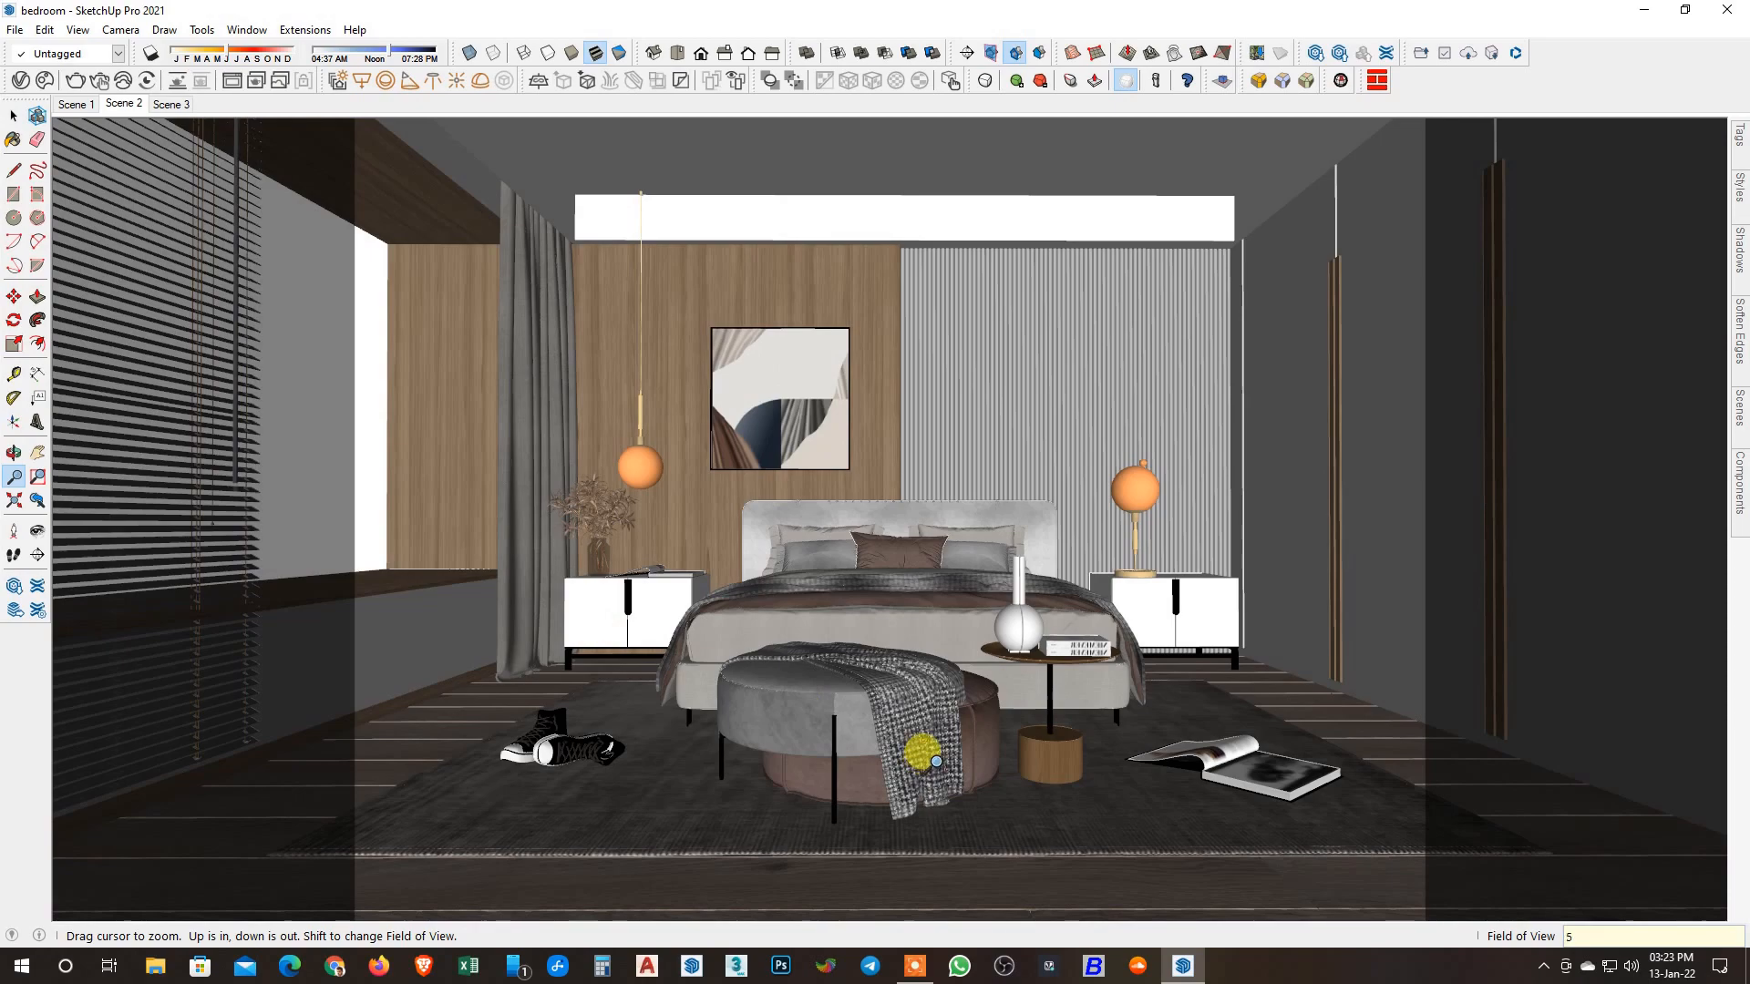
text(0)
key(Return)
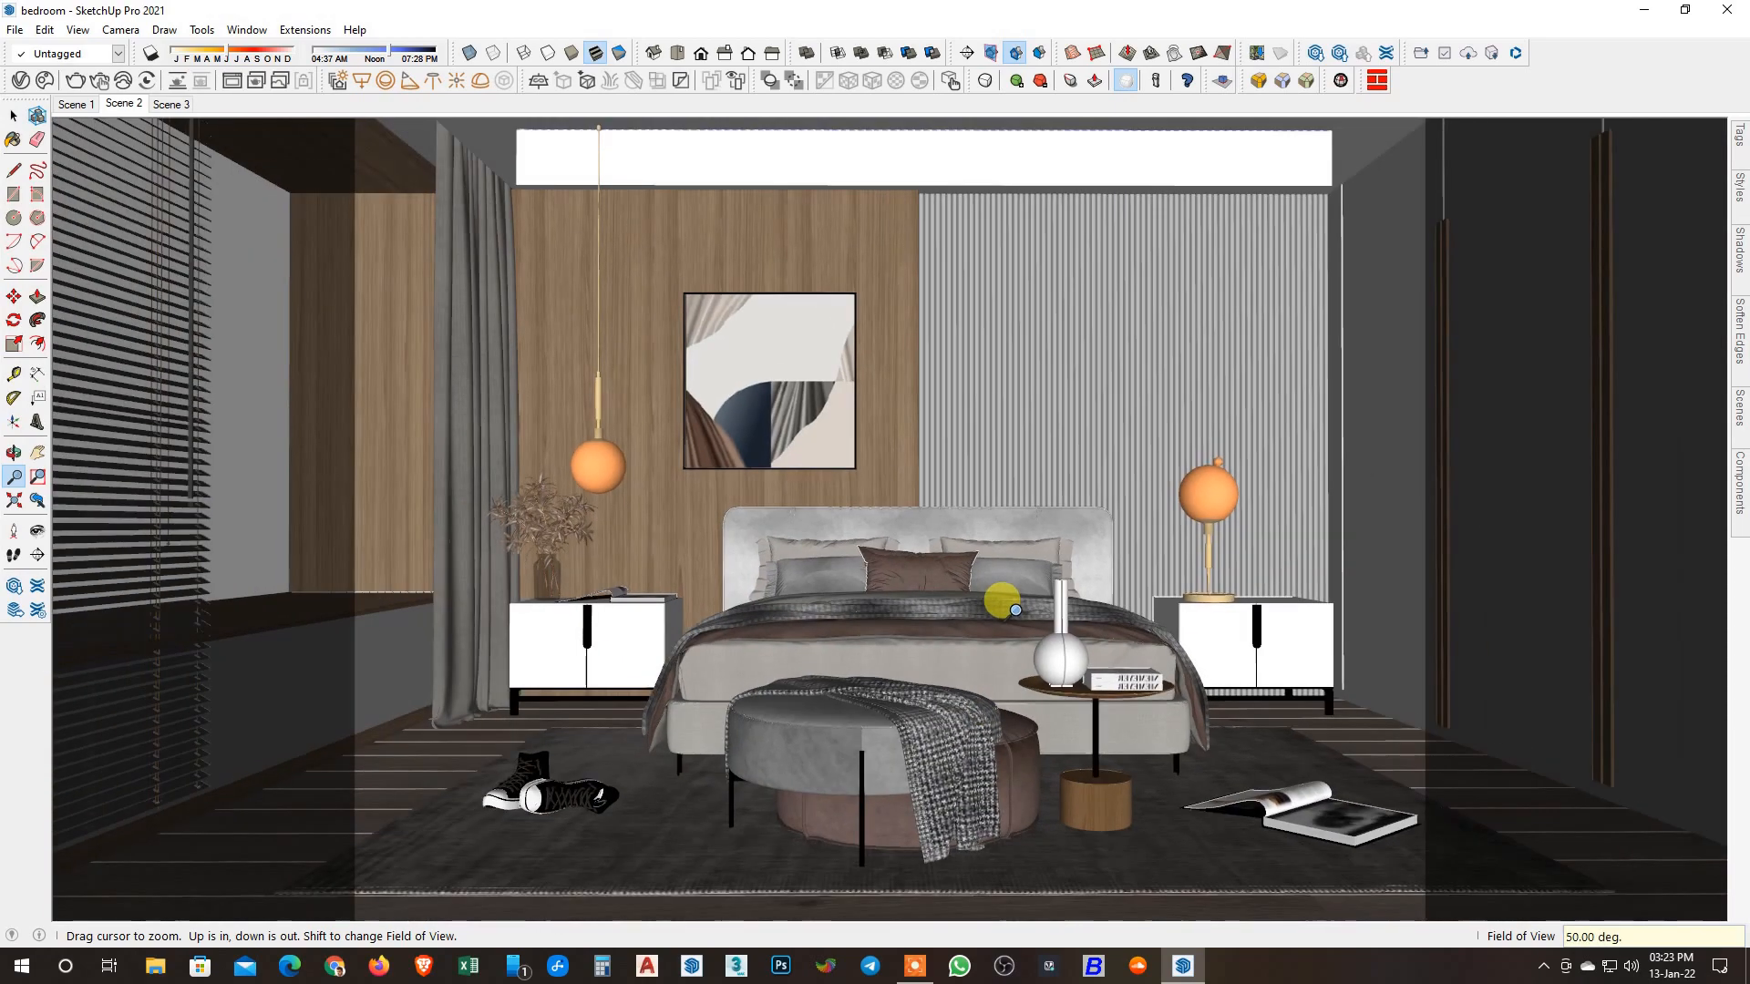
Shift the camera framing slightly upward on the bedroom and update Scene 2 with it.
shift+middle_drag(1003, 597, 998, 577)
right_click(122, 102)
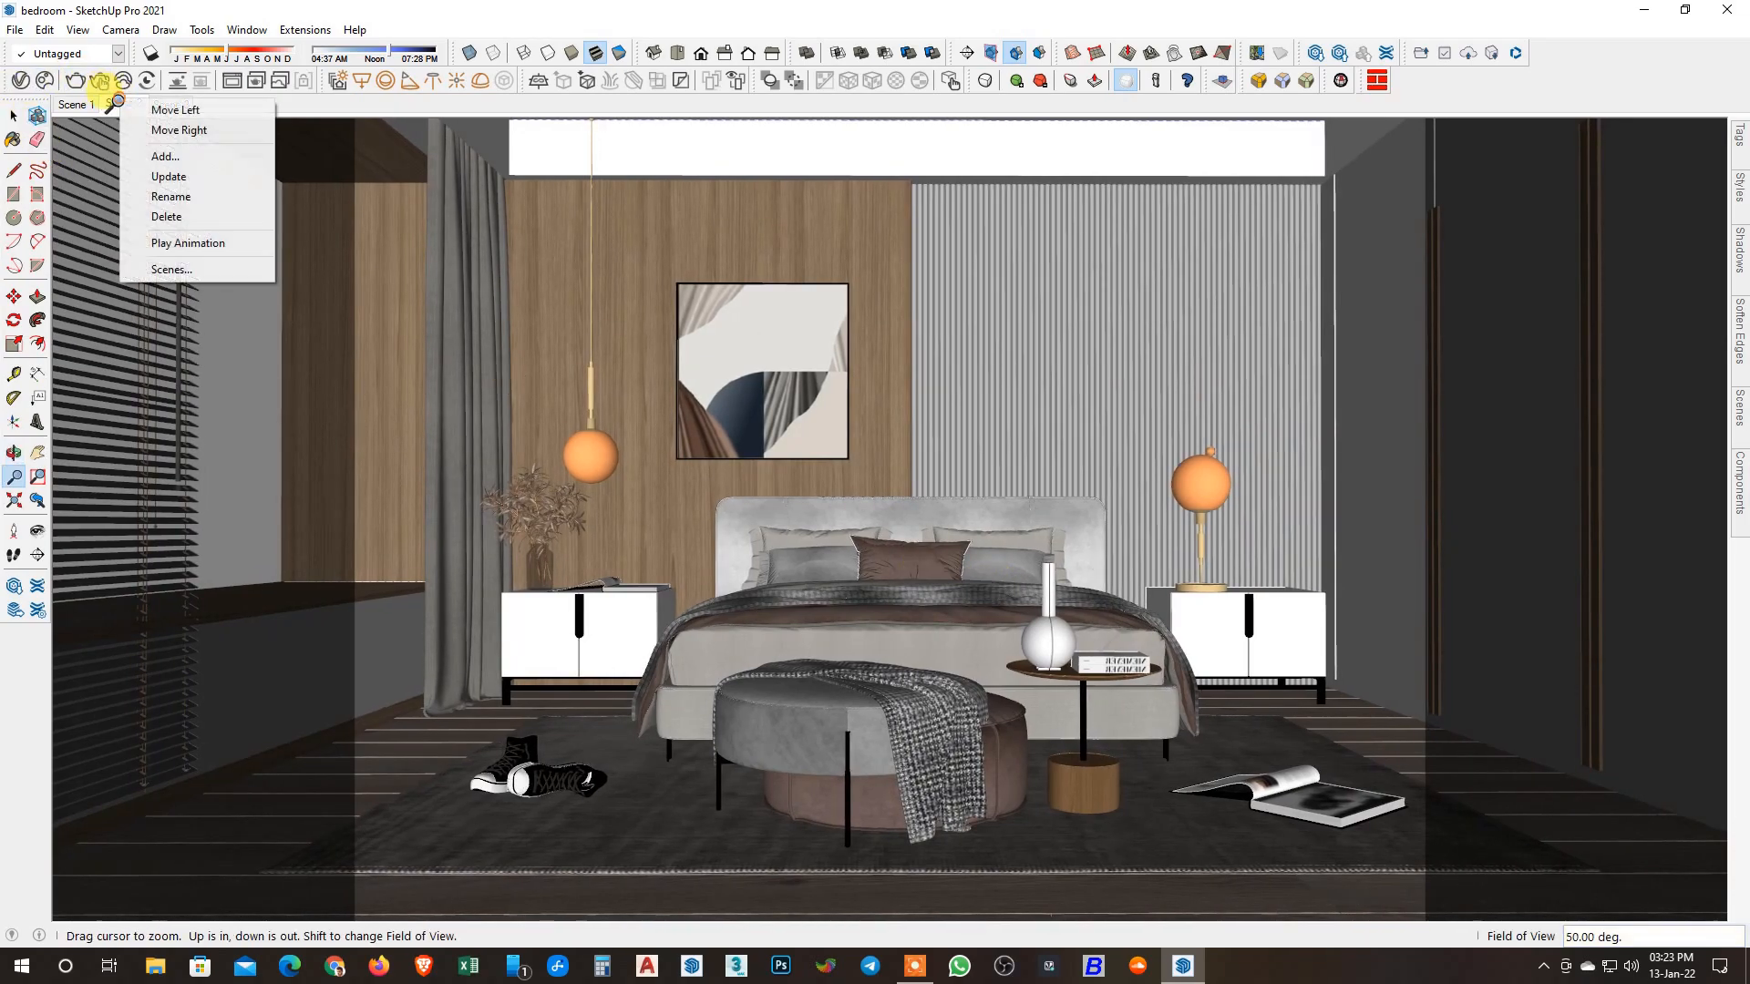
click(162, 176)
Set Scene 3's field of view to 50 degrees, center the bed area within the safe frame, and update the scene.
click(173, 103)
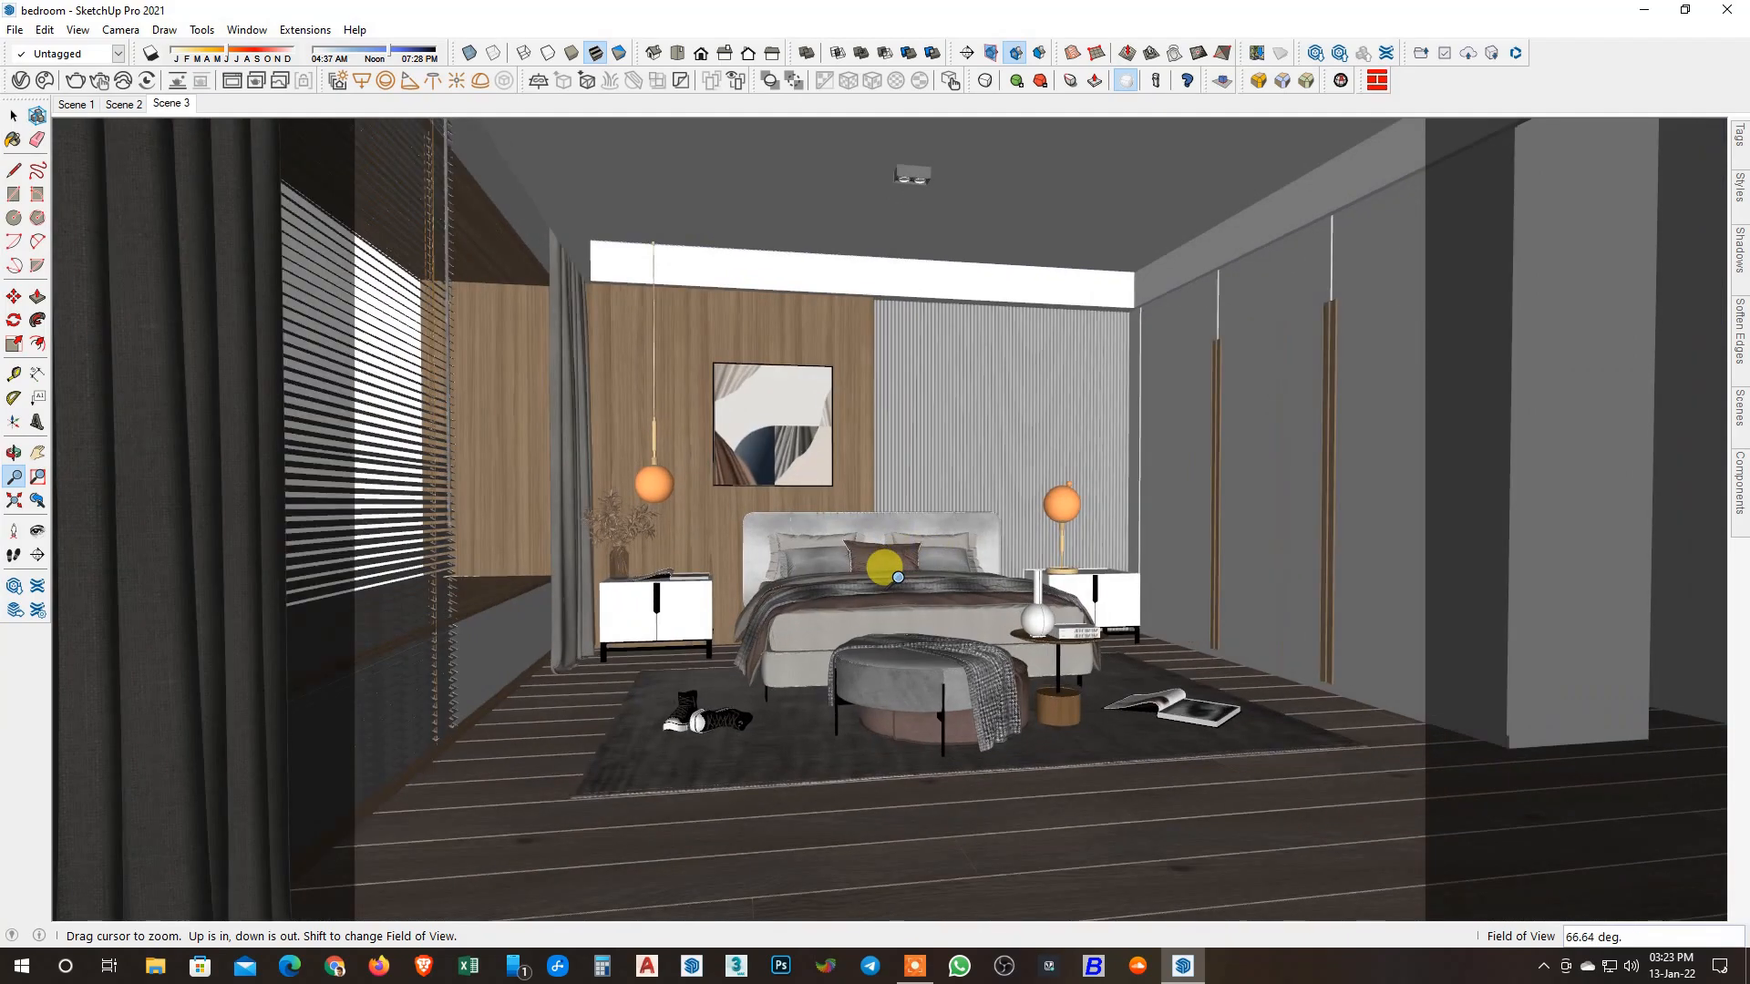
text(50)
key(Return)
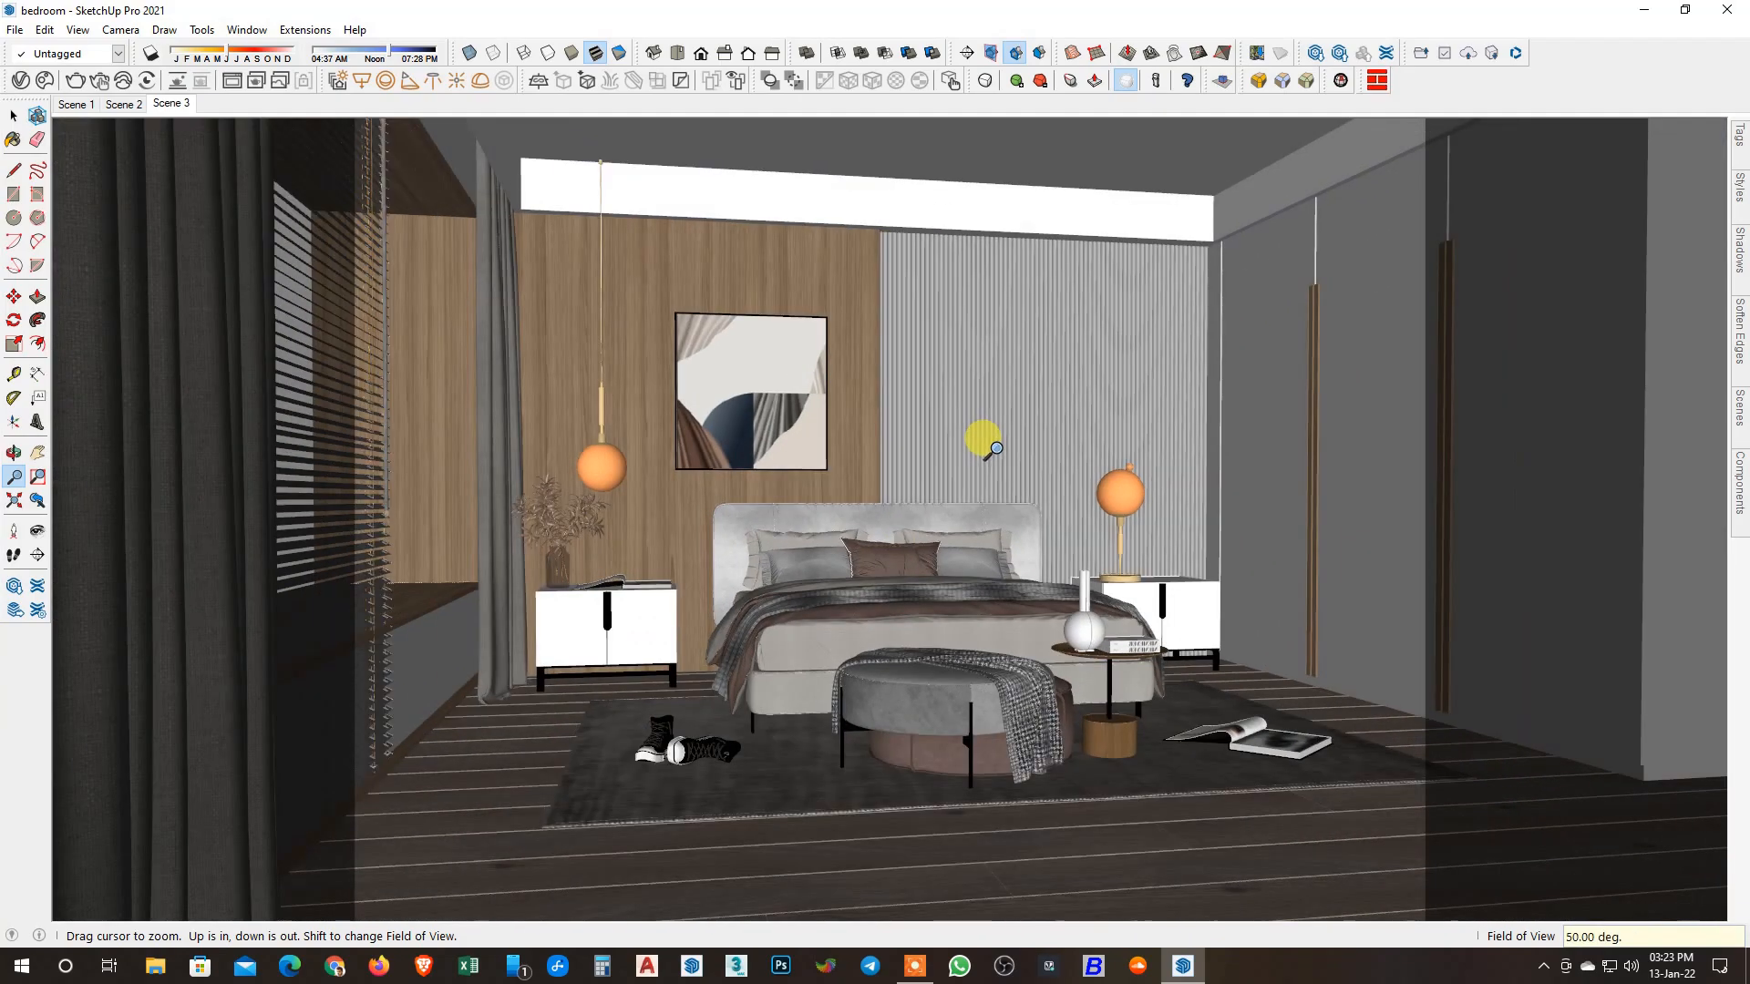
shift+middle_drag(996, 448, 906, 446)
key(z)
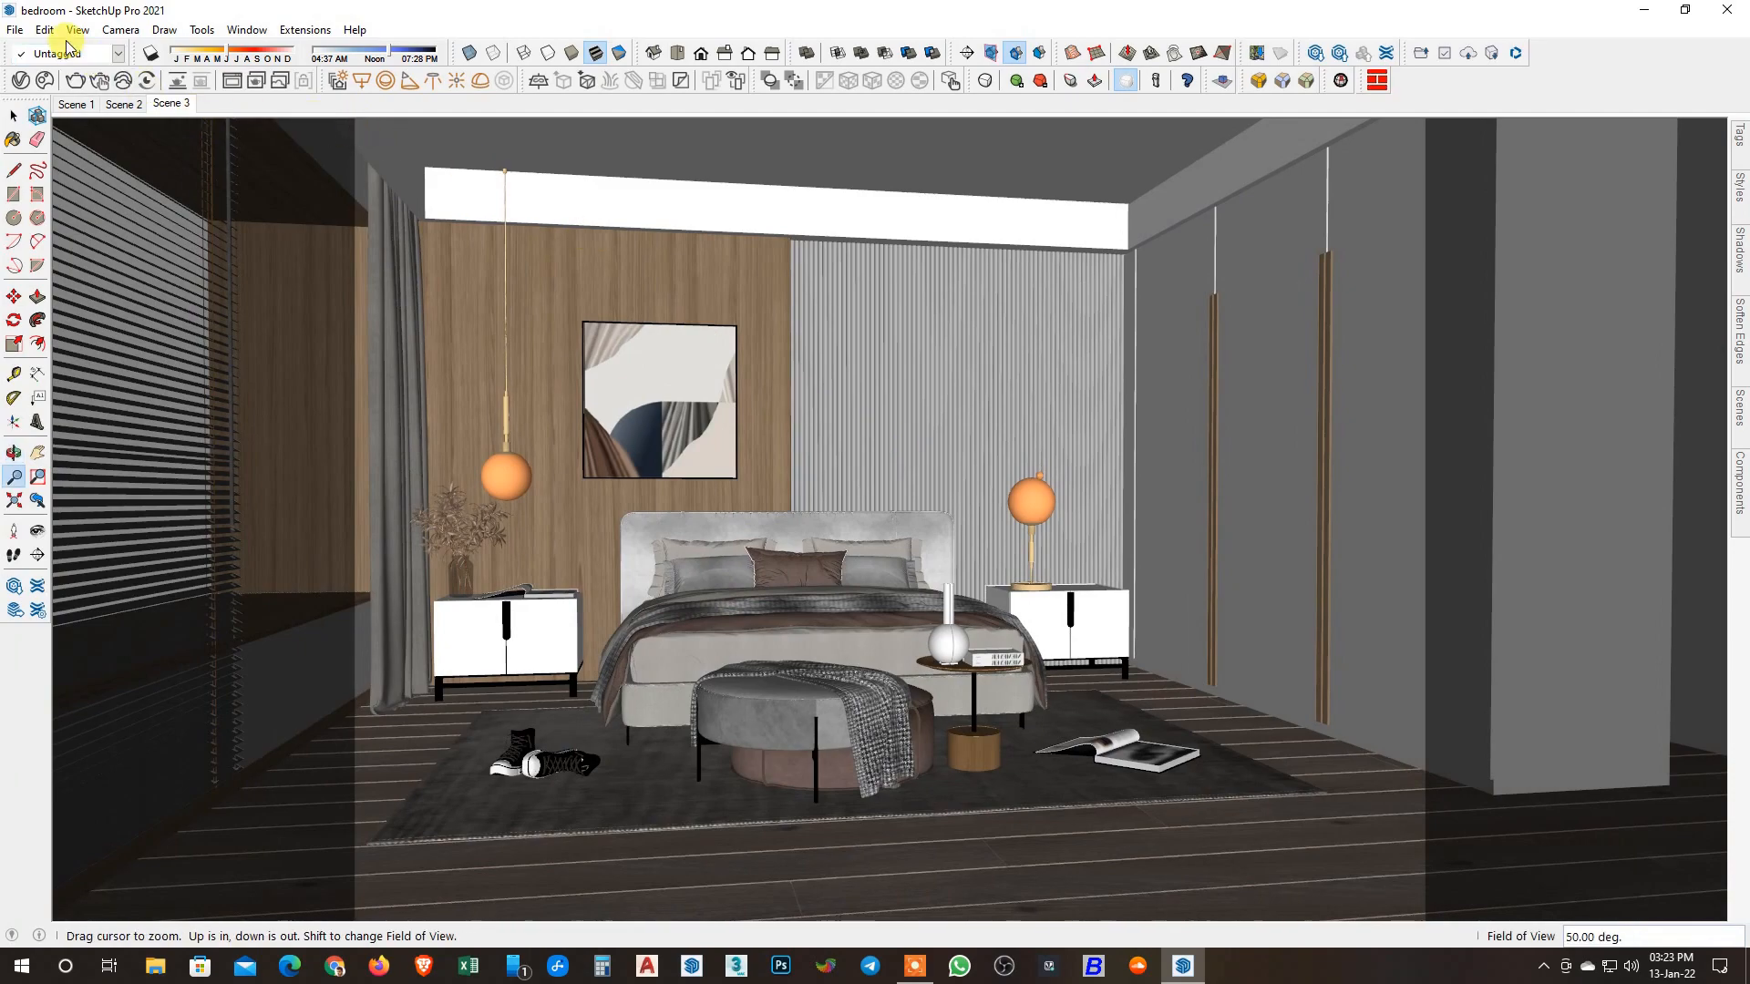
right_click(169, 104)
click(226, 174)
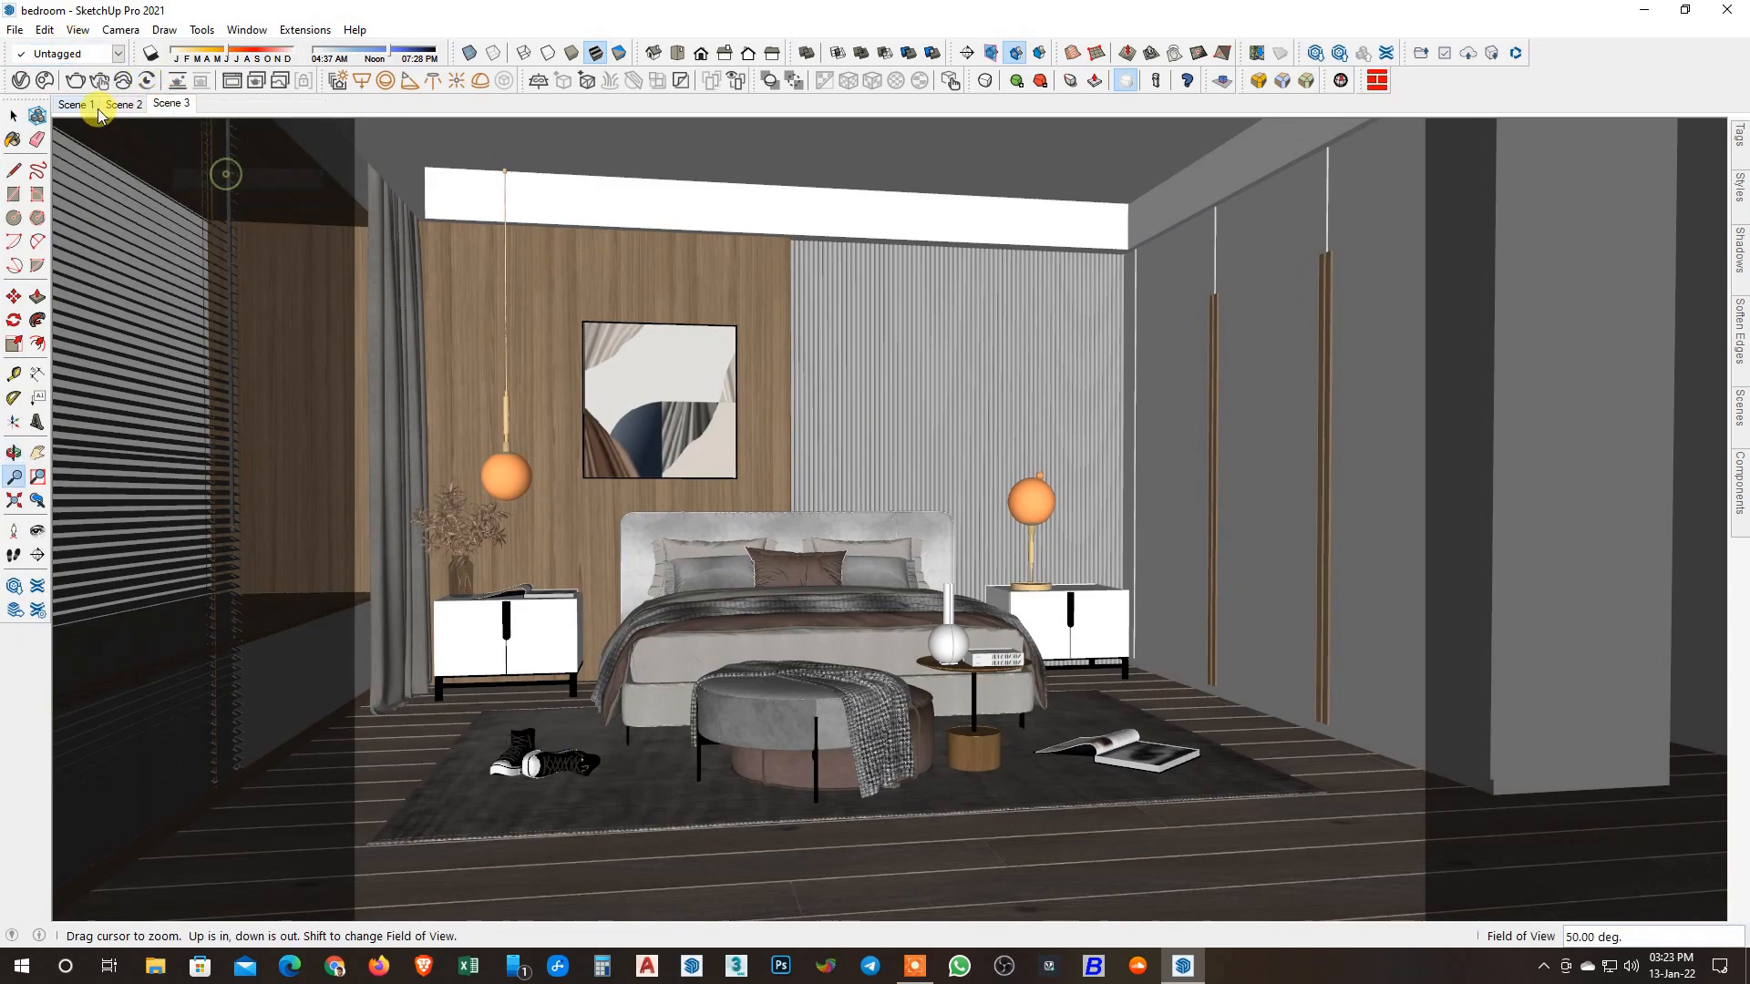
Return to Scene 1 and review V-Ray's render quality, advanced Global Illumination and Advanced Camera Parameters settings.
click(95, 108)
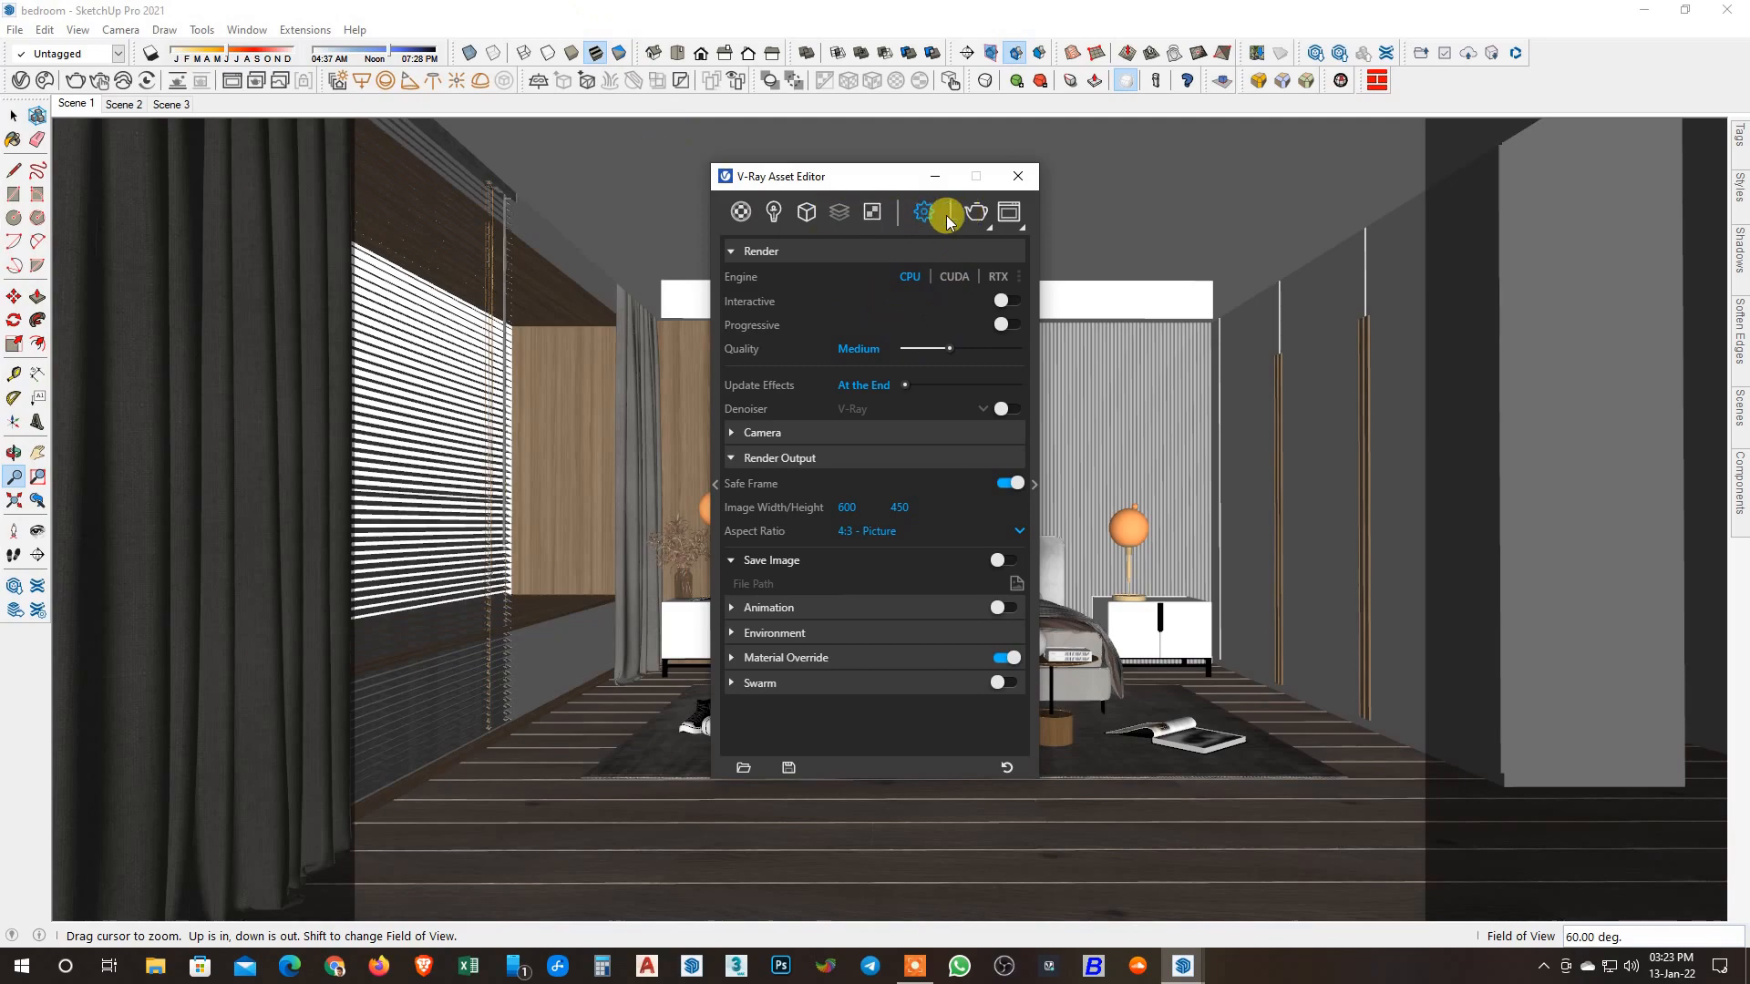
click(1032, 288)
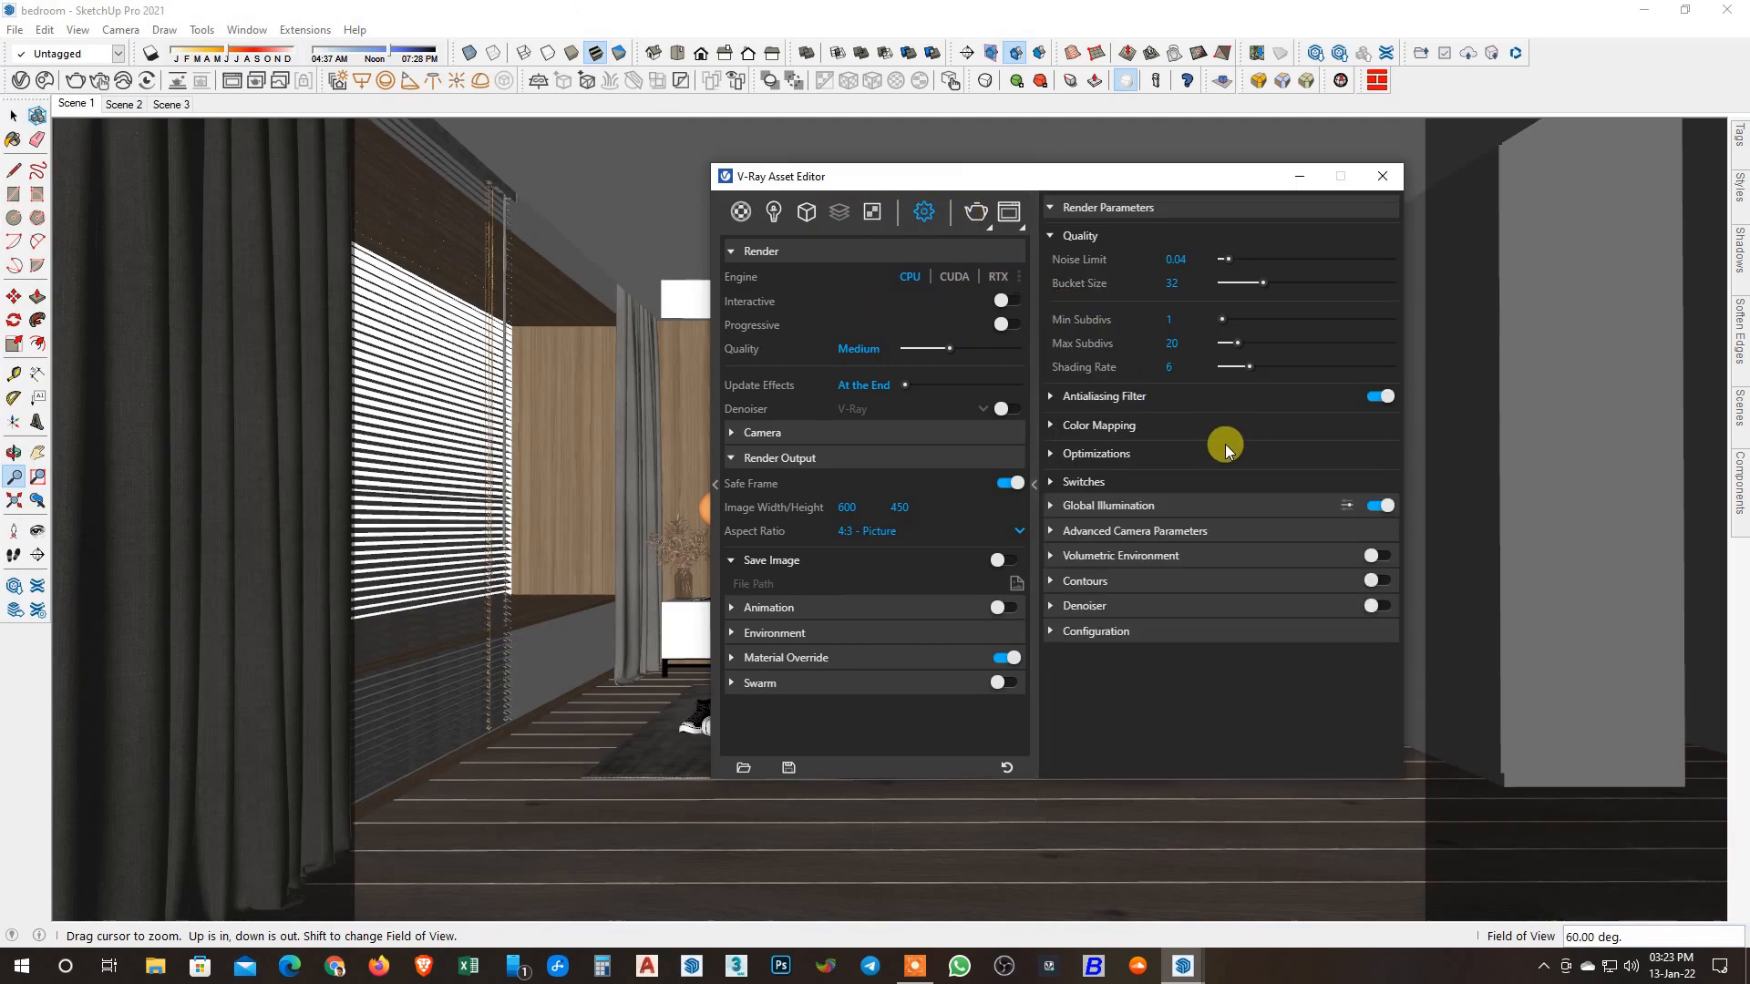
click(1169, 507)
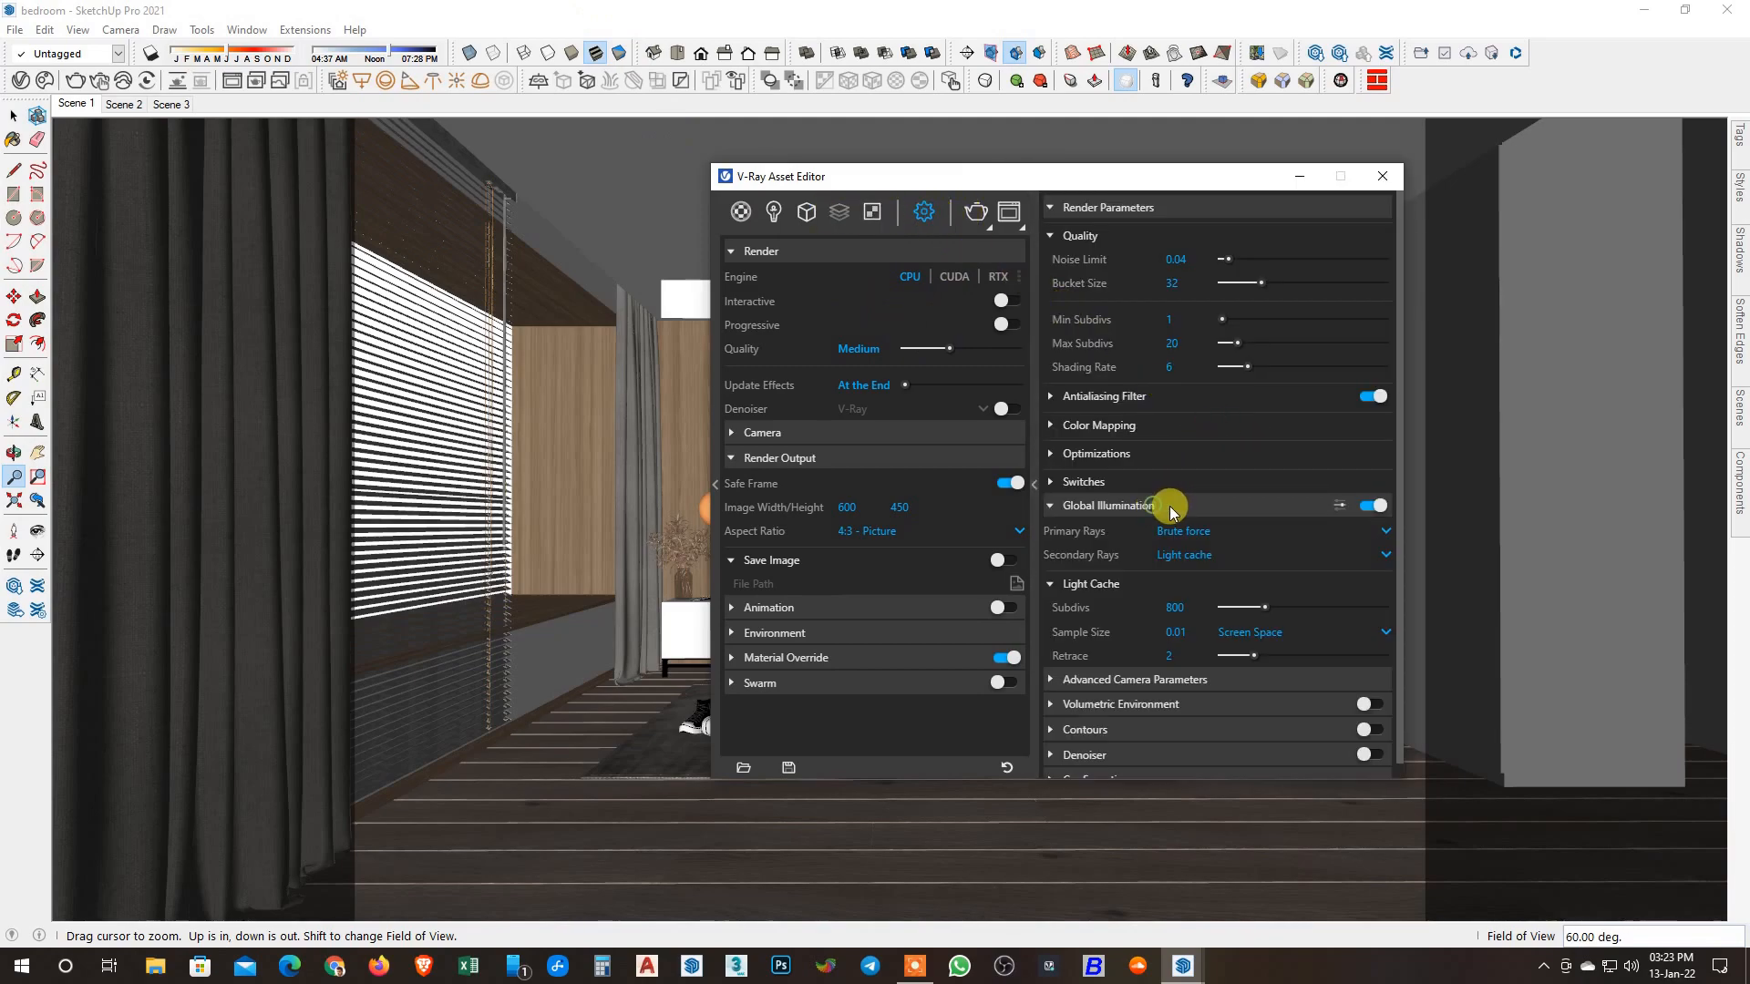
click(1340, 504)
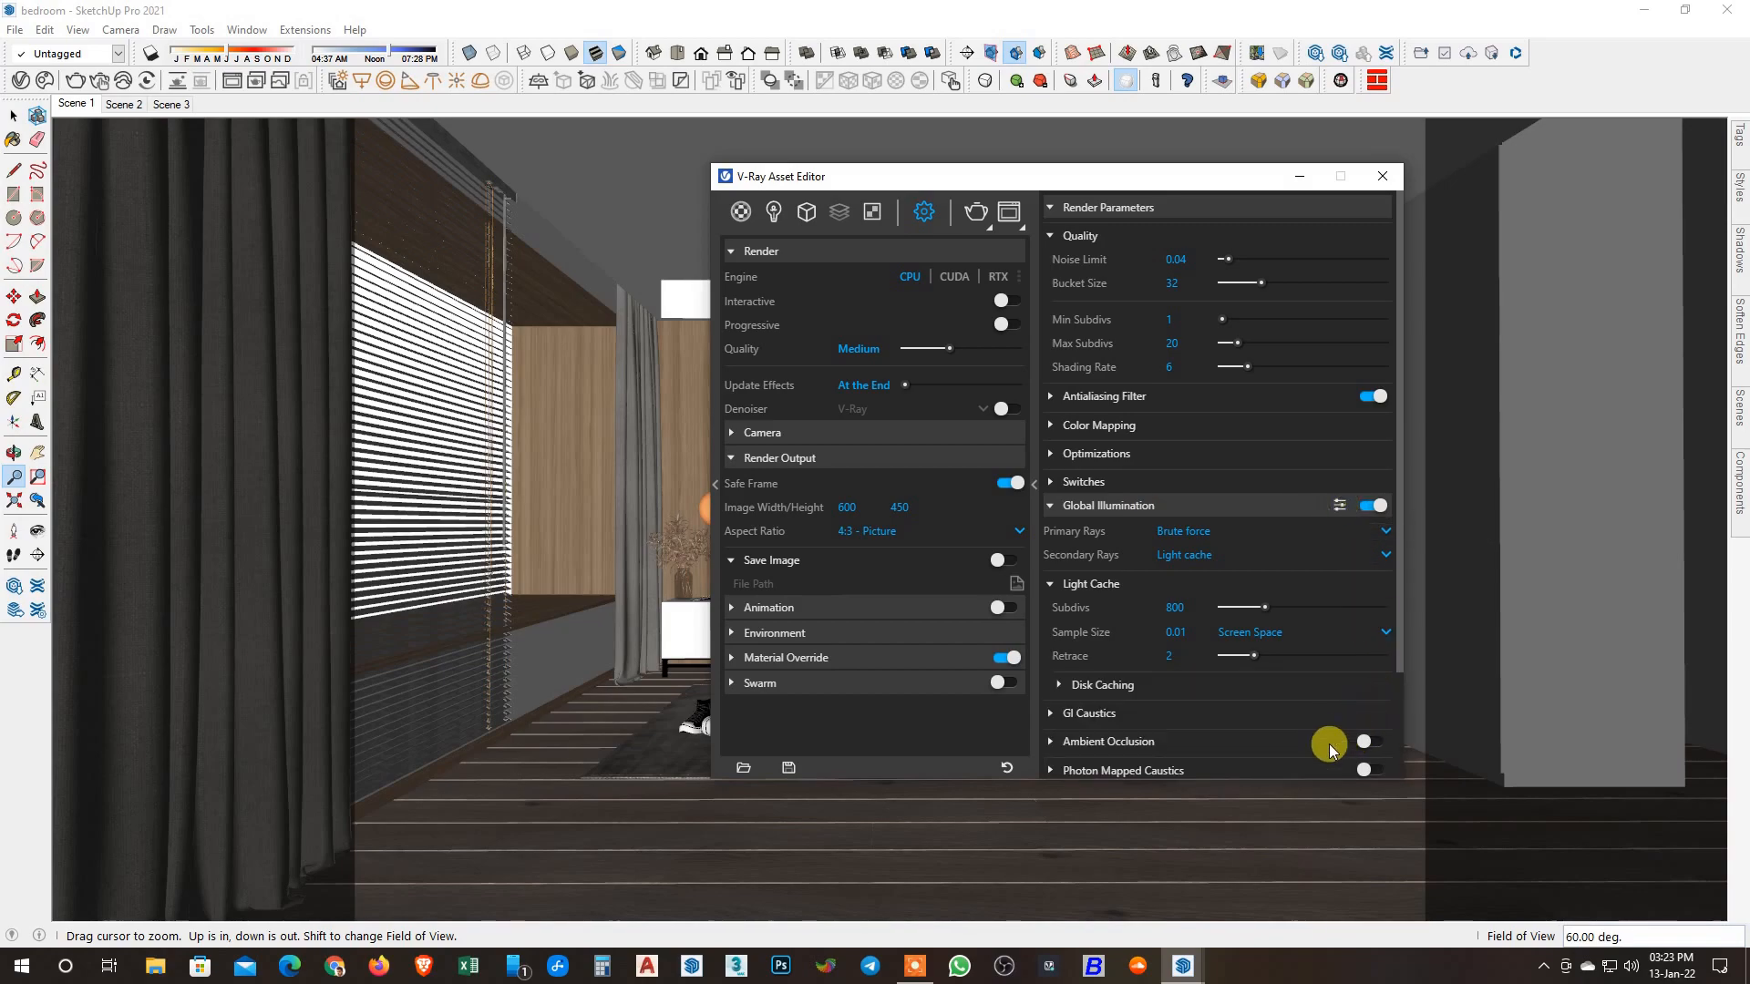
click(1141, 504)
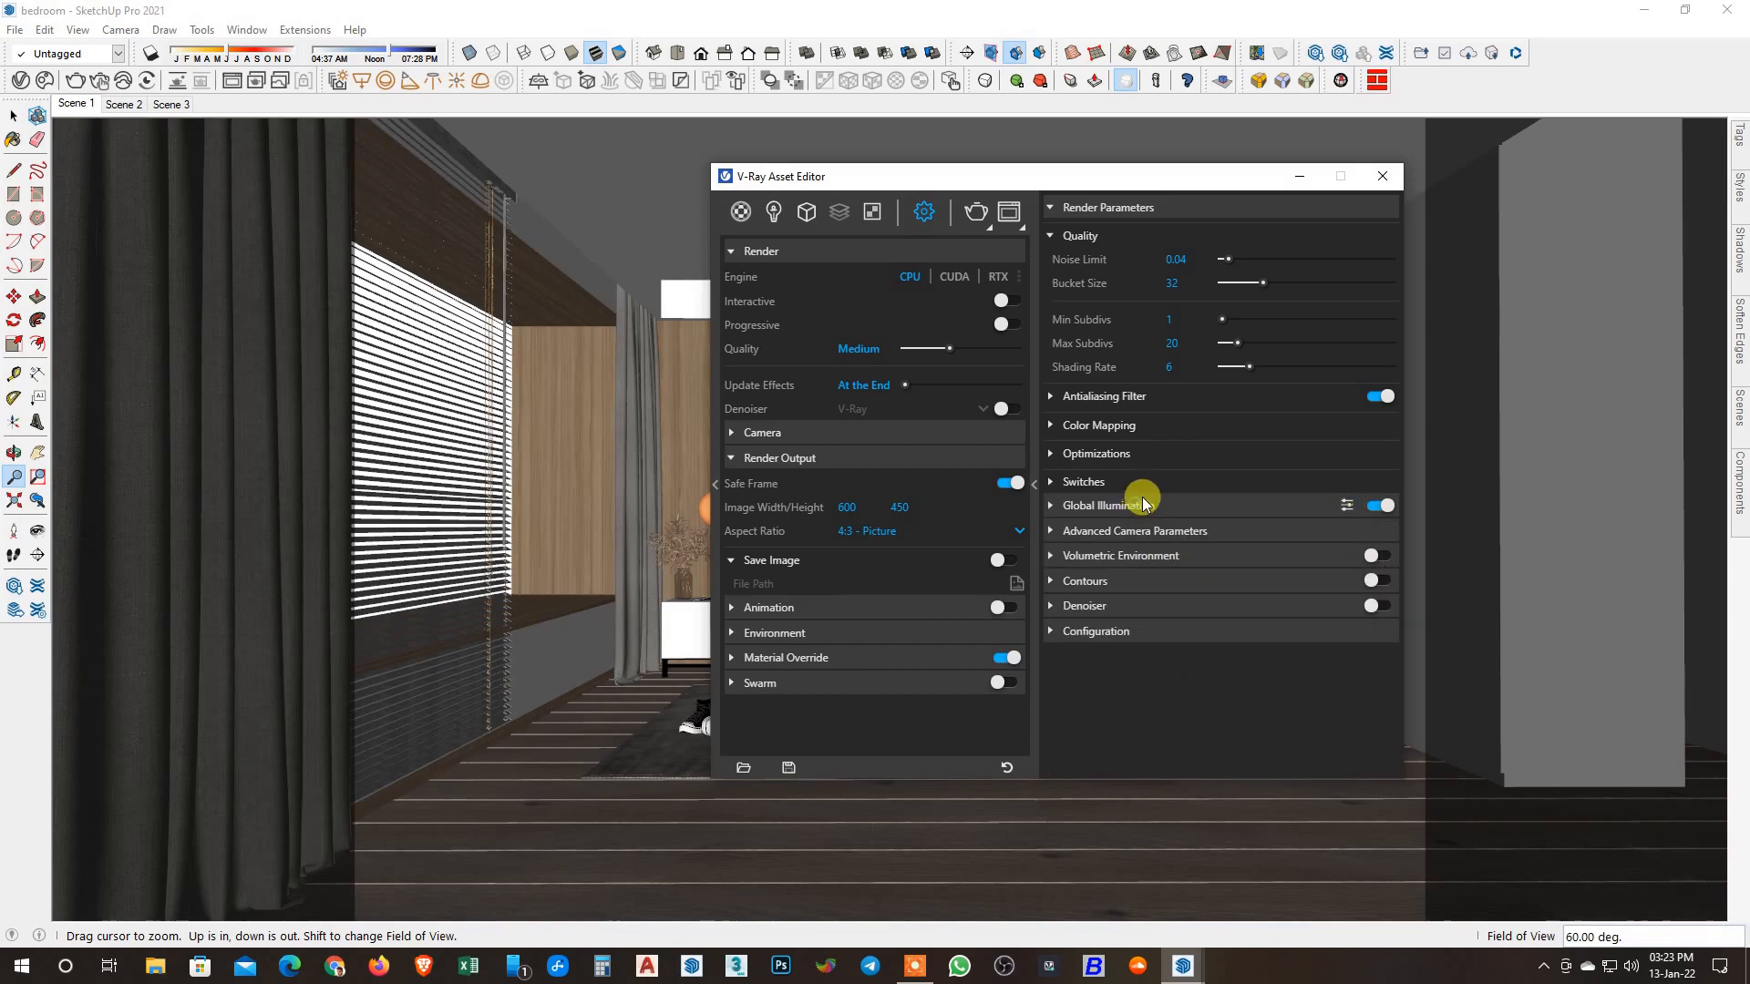
click(1125, 206)
click(1127, 258)
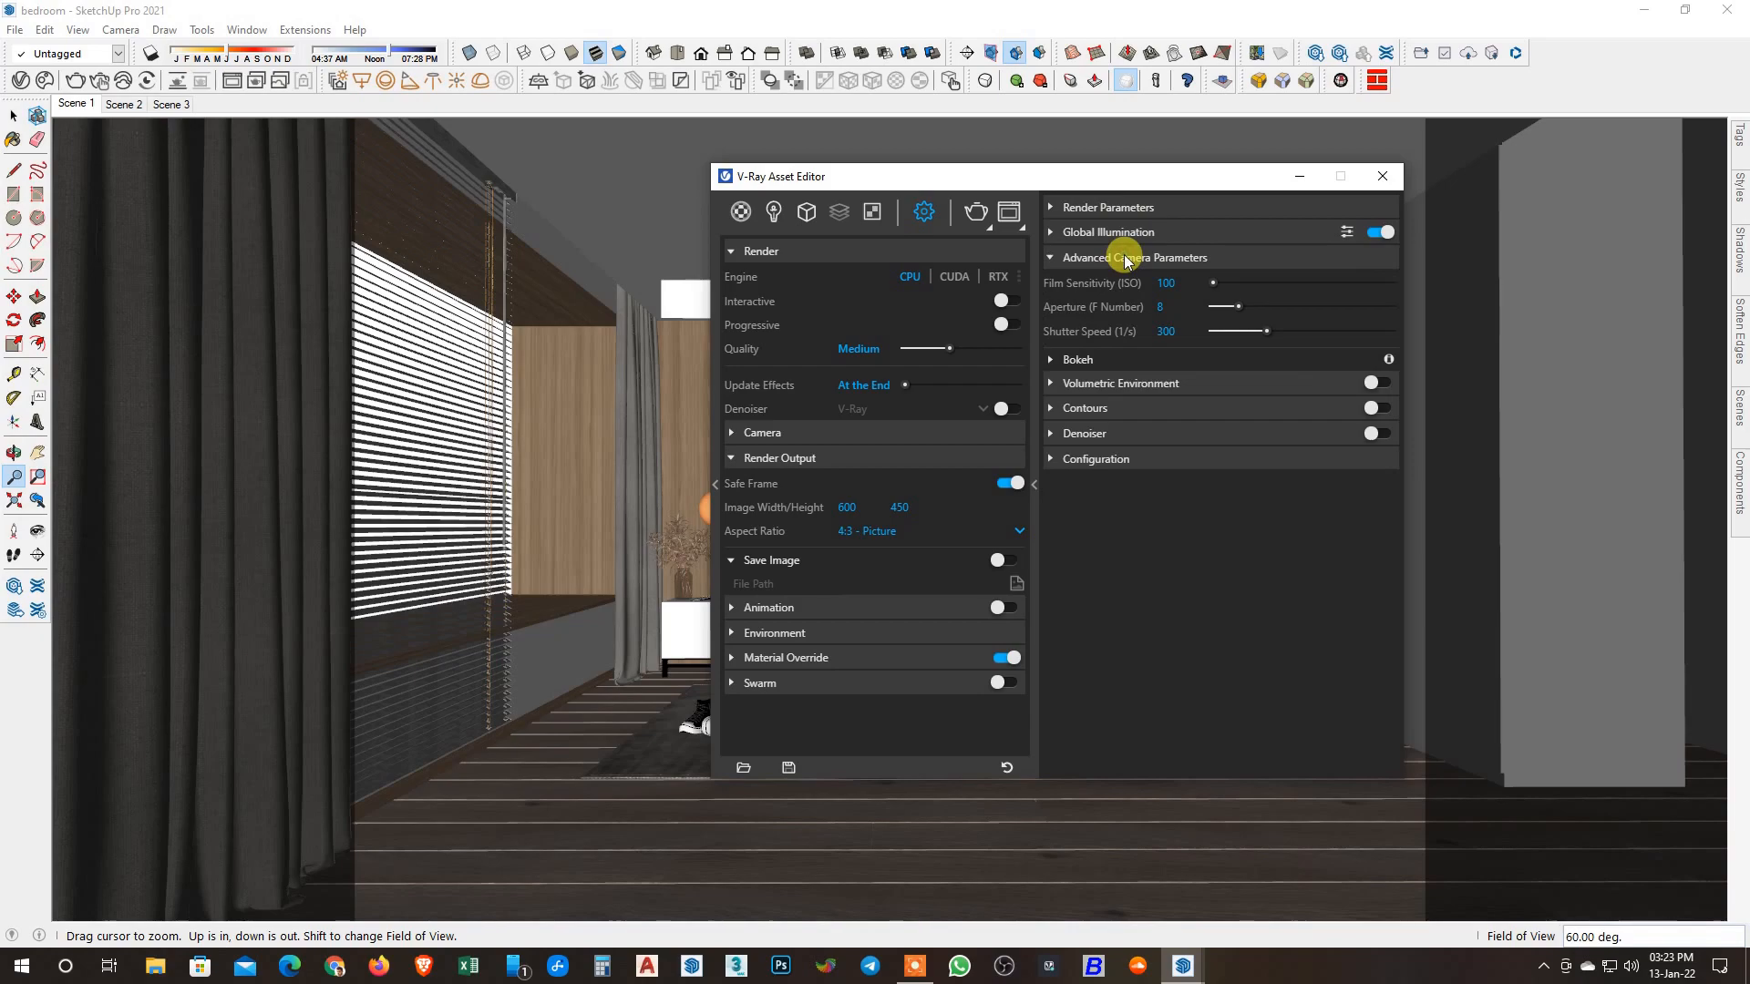
click(1130, 258)
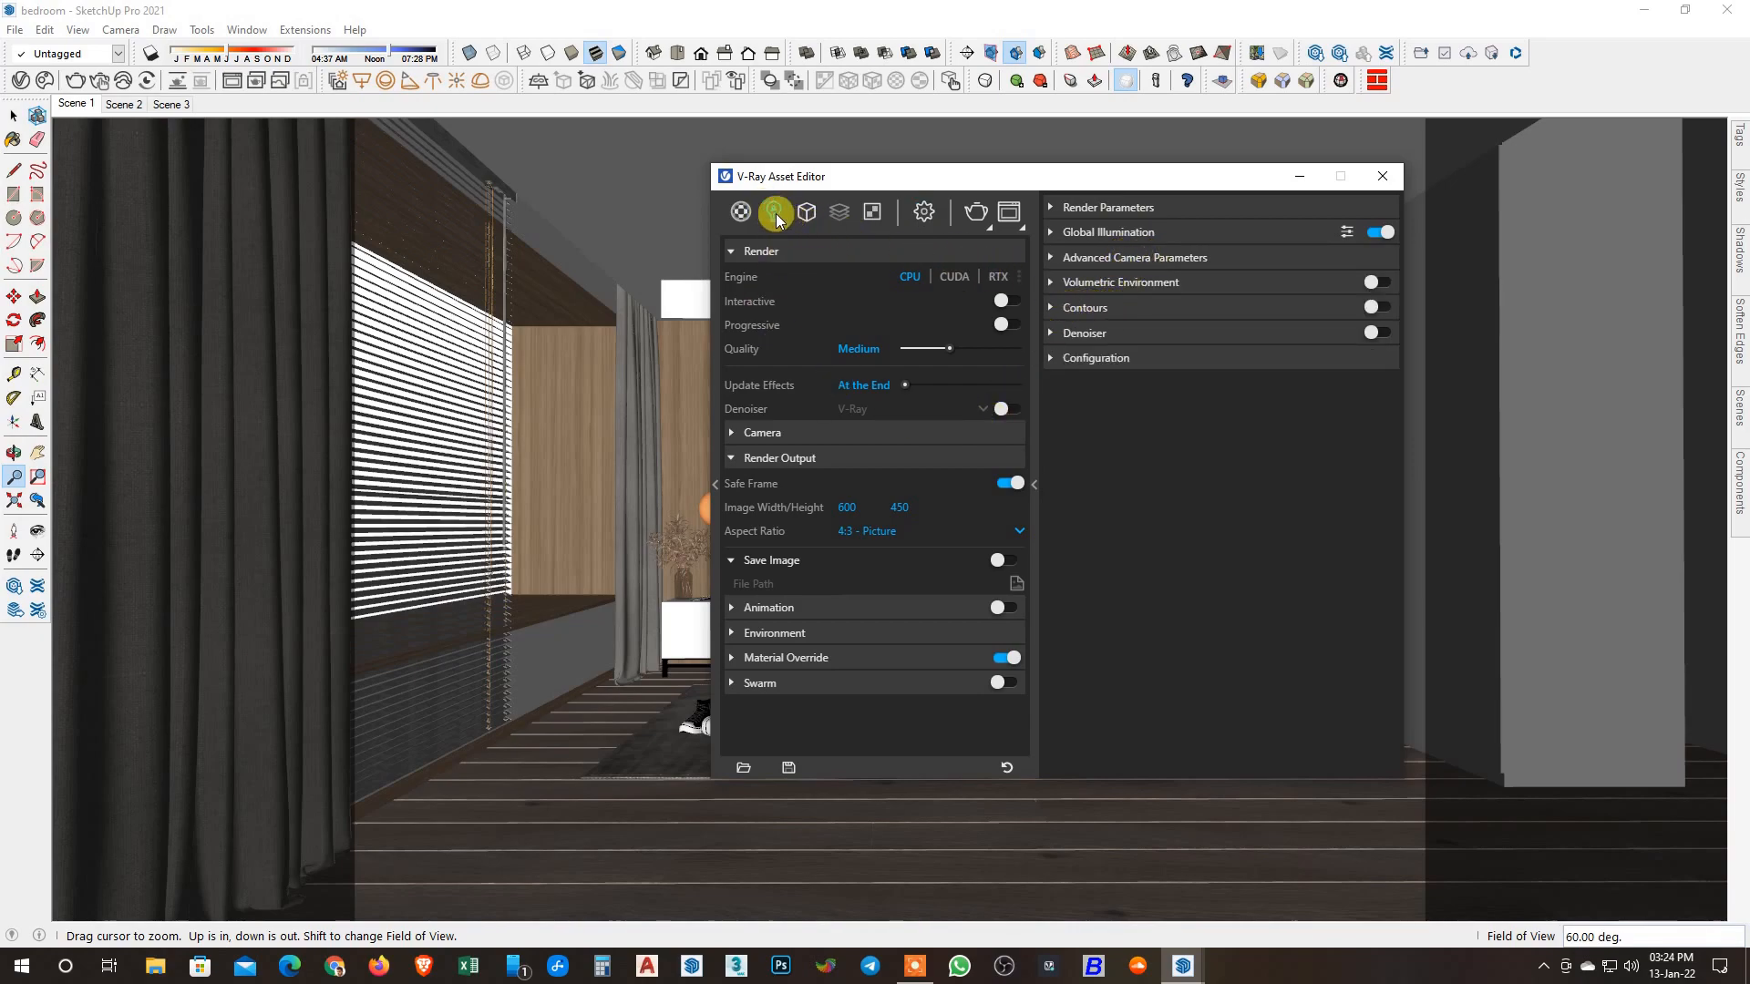
Set the SunLight's size multiplier to 5 and its intensity multiplier to 0.1.
click(775, 215)
click(780, 298)
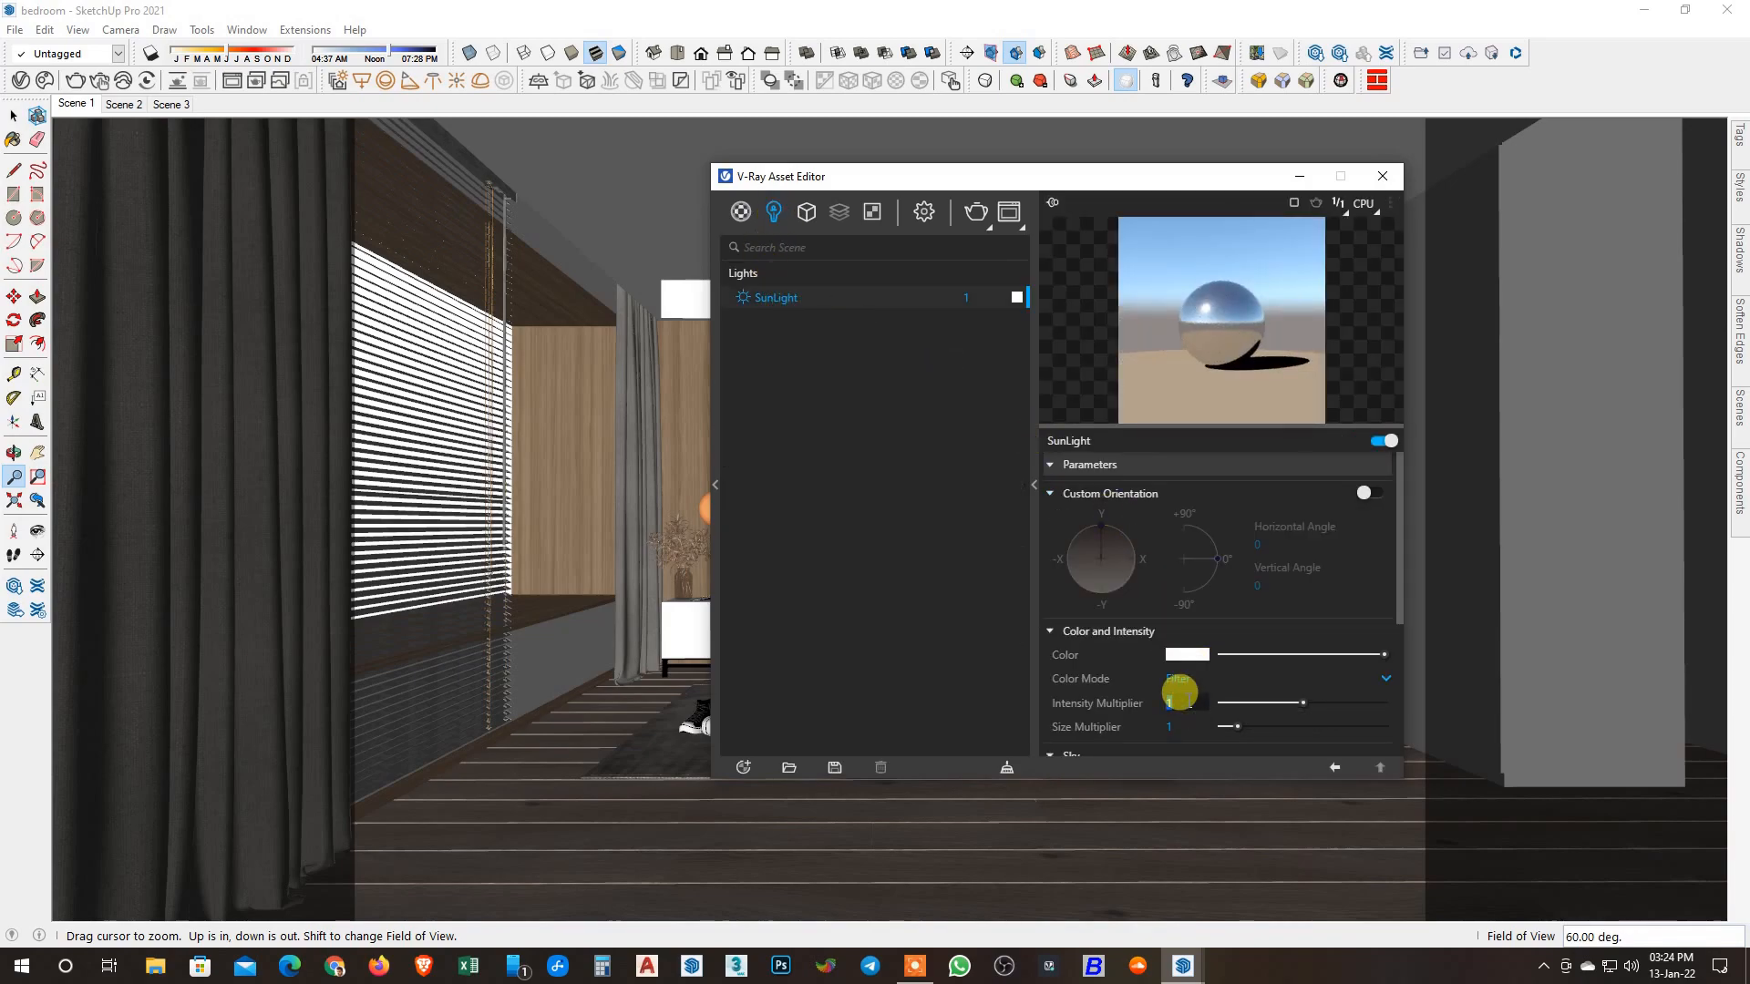
click(1181, 724)
text(5)
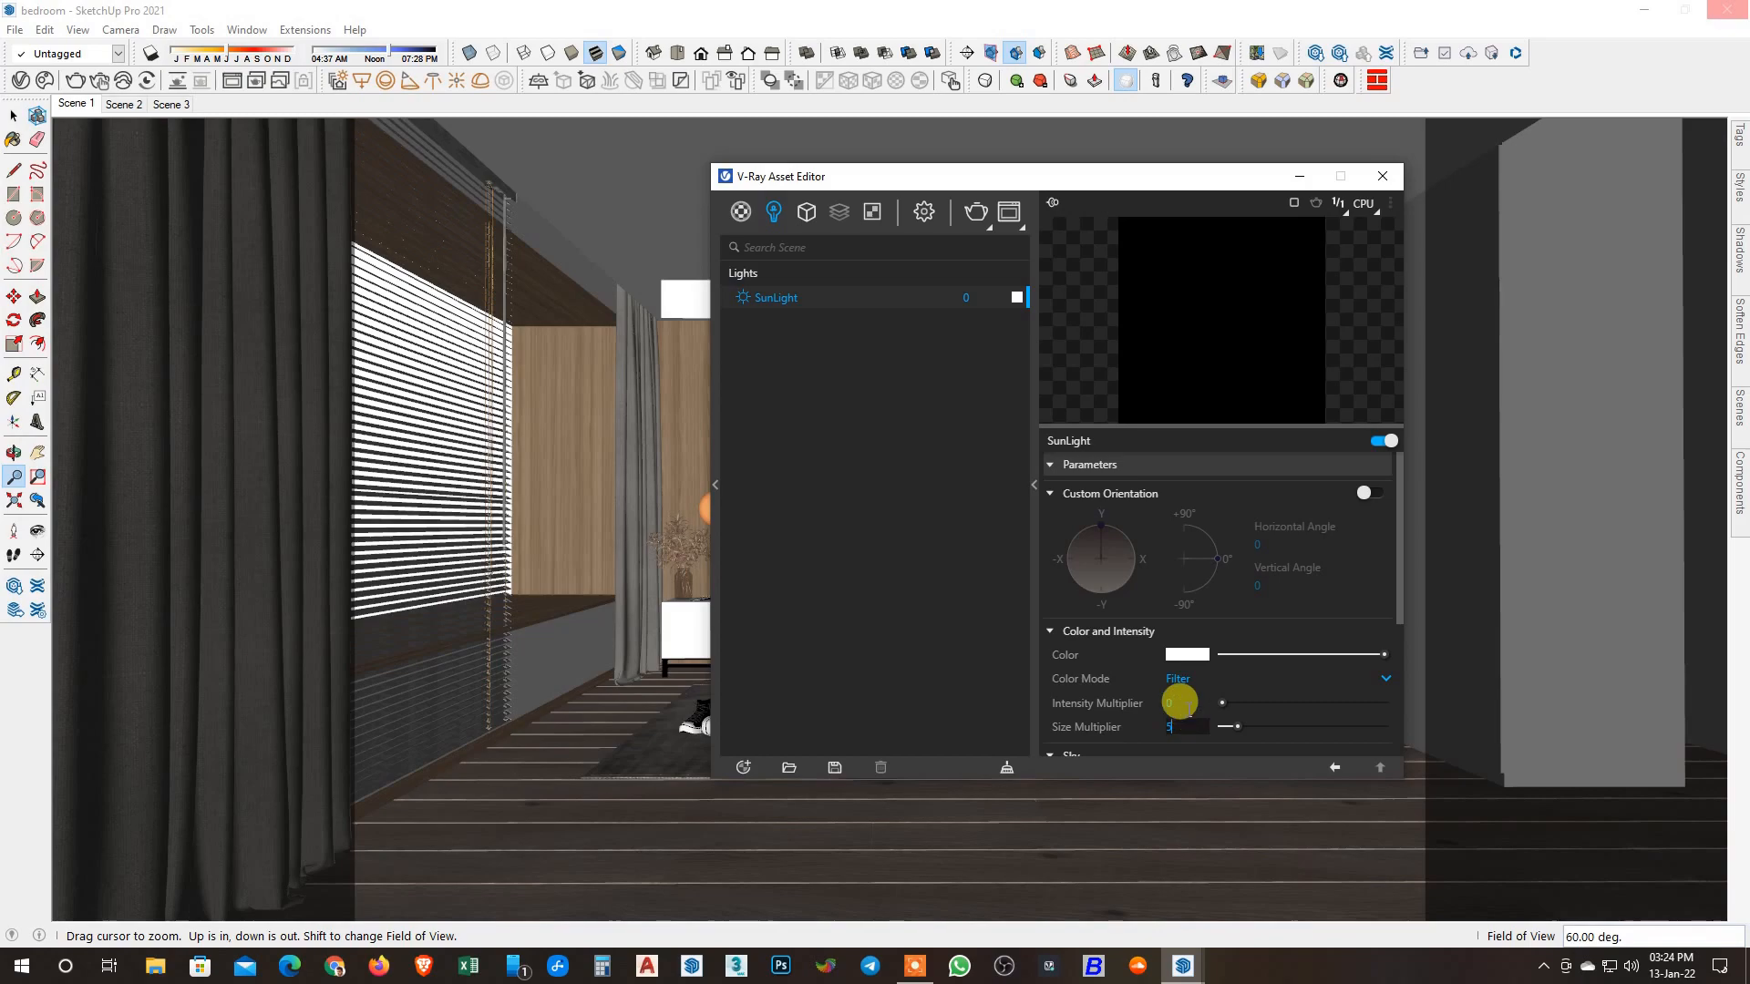
click(1178, 702)
text(.1)
key(Return)
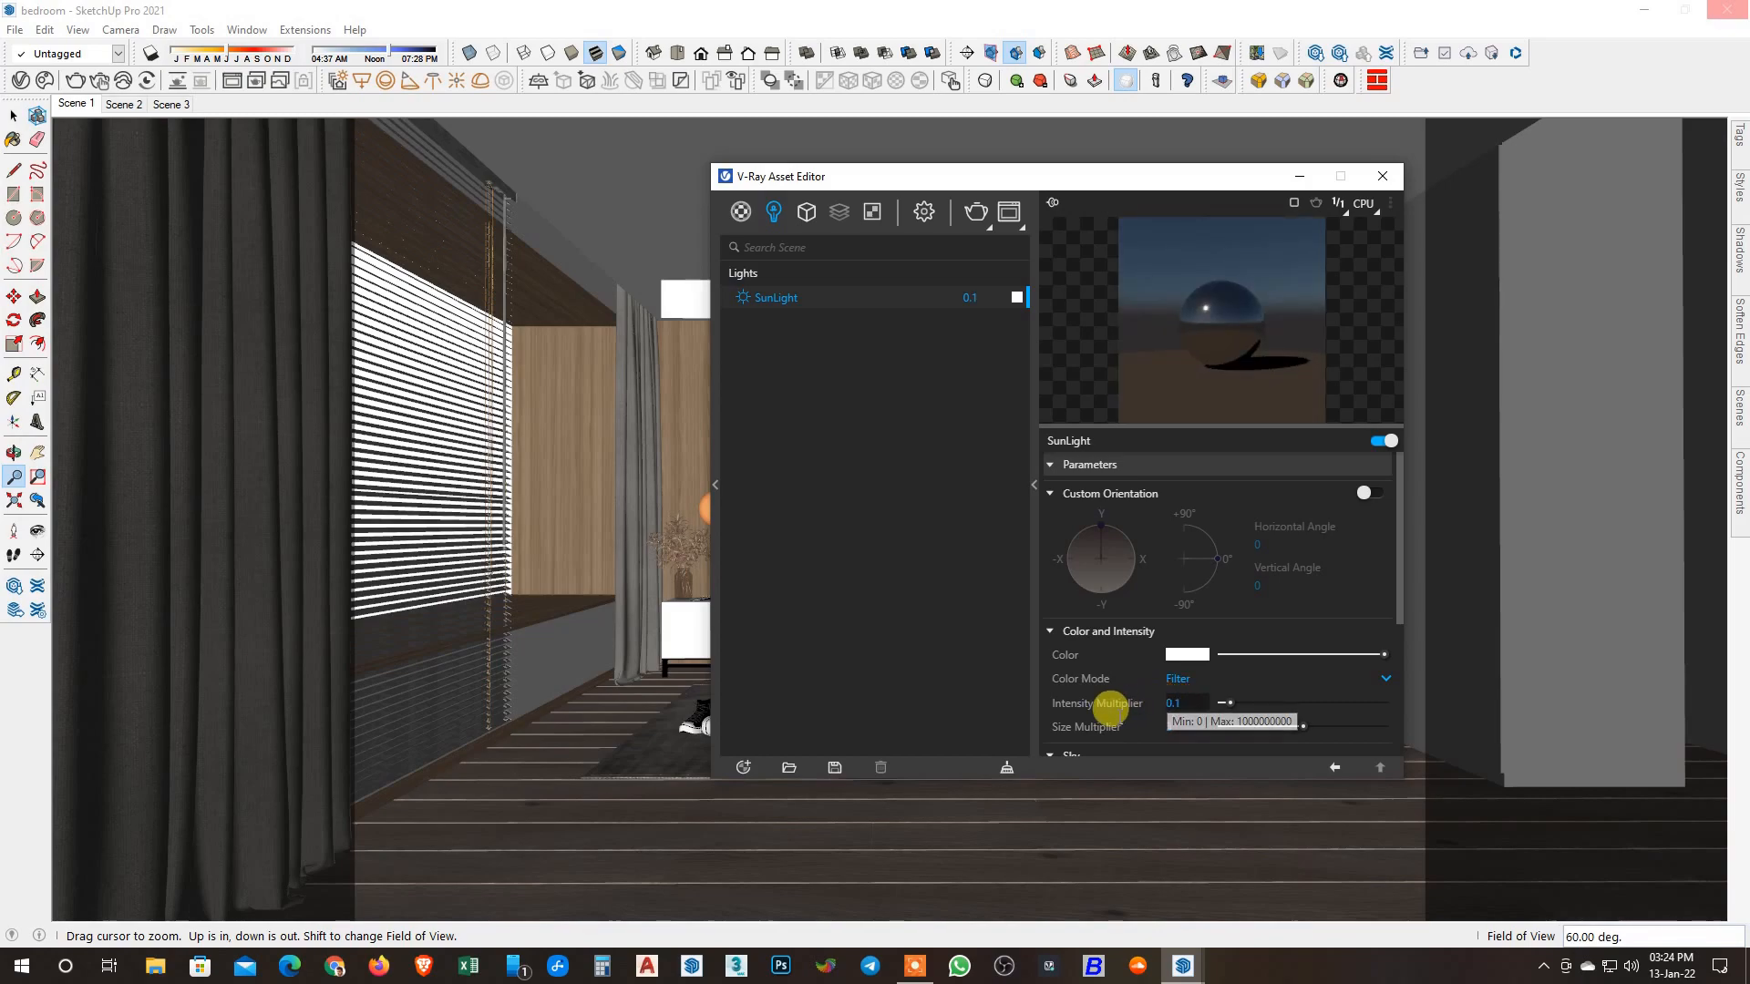
Enter 20 for a SunLight parameter further down its settings and run a test render of Scene 1.
scroll(1158, 679, down, 3)
click(1185, 719)
text(20)
key(Return)
click(923, 211)
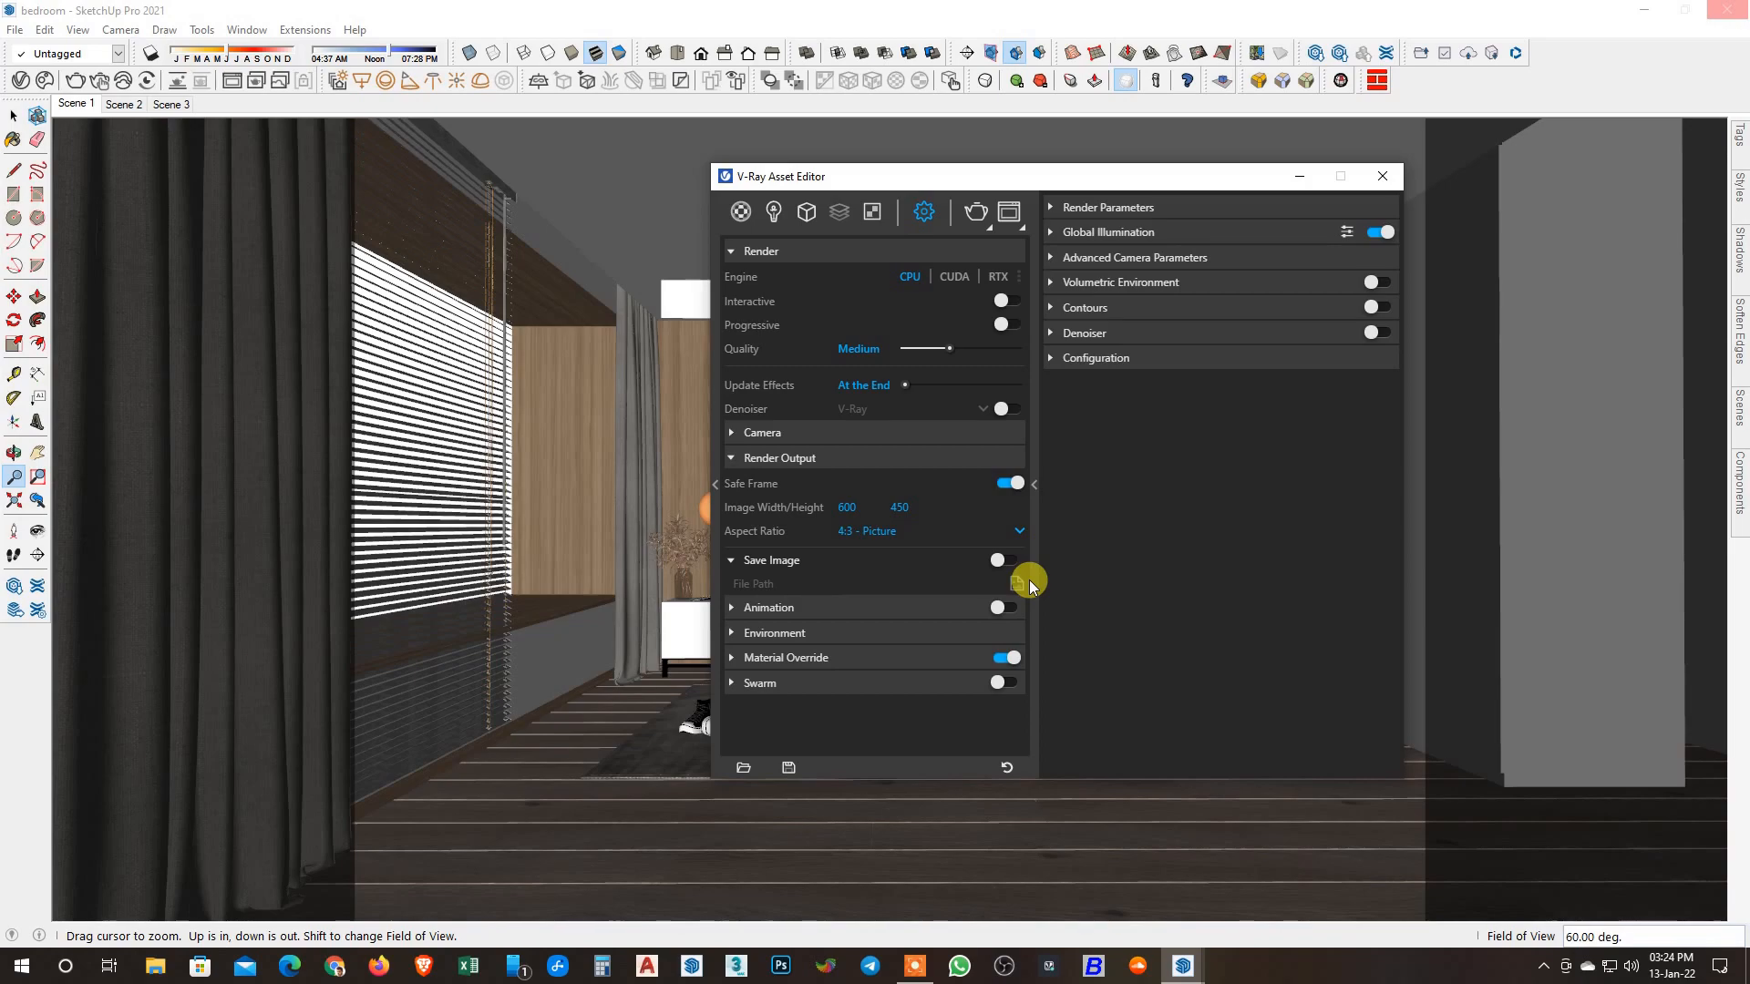
click(1328, 974)
key(F7)
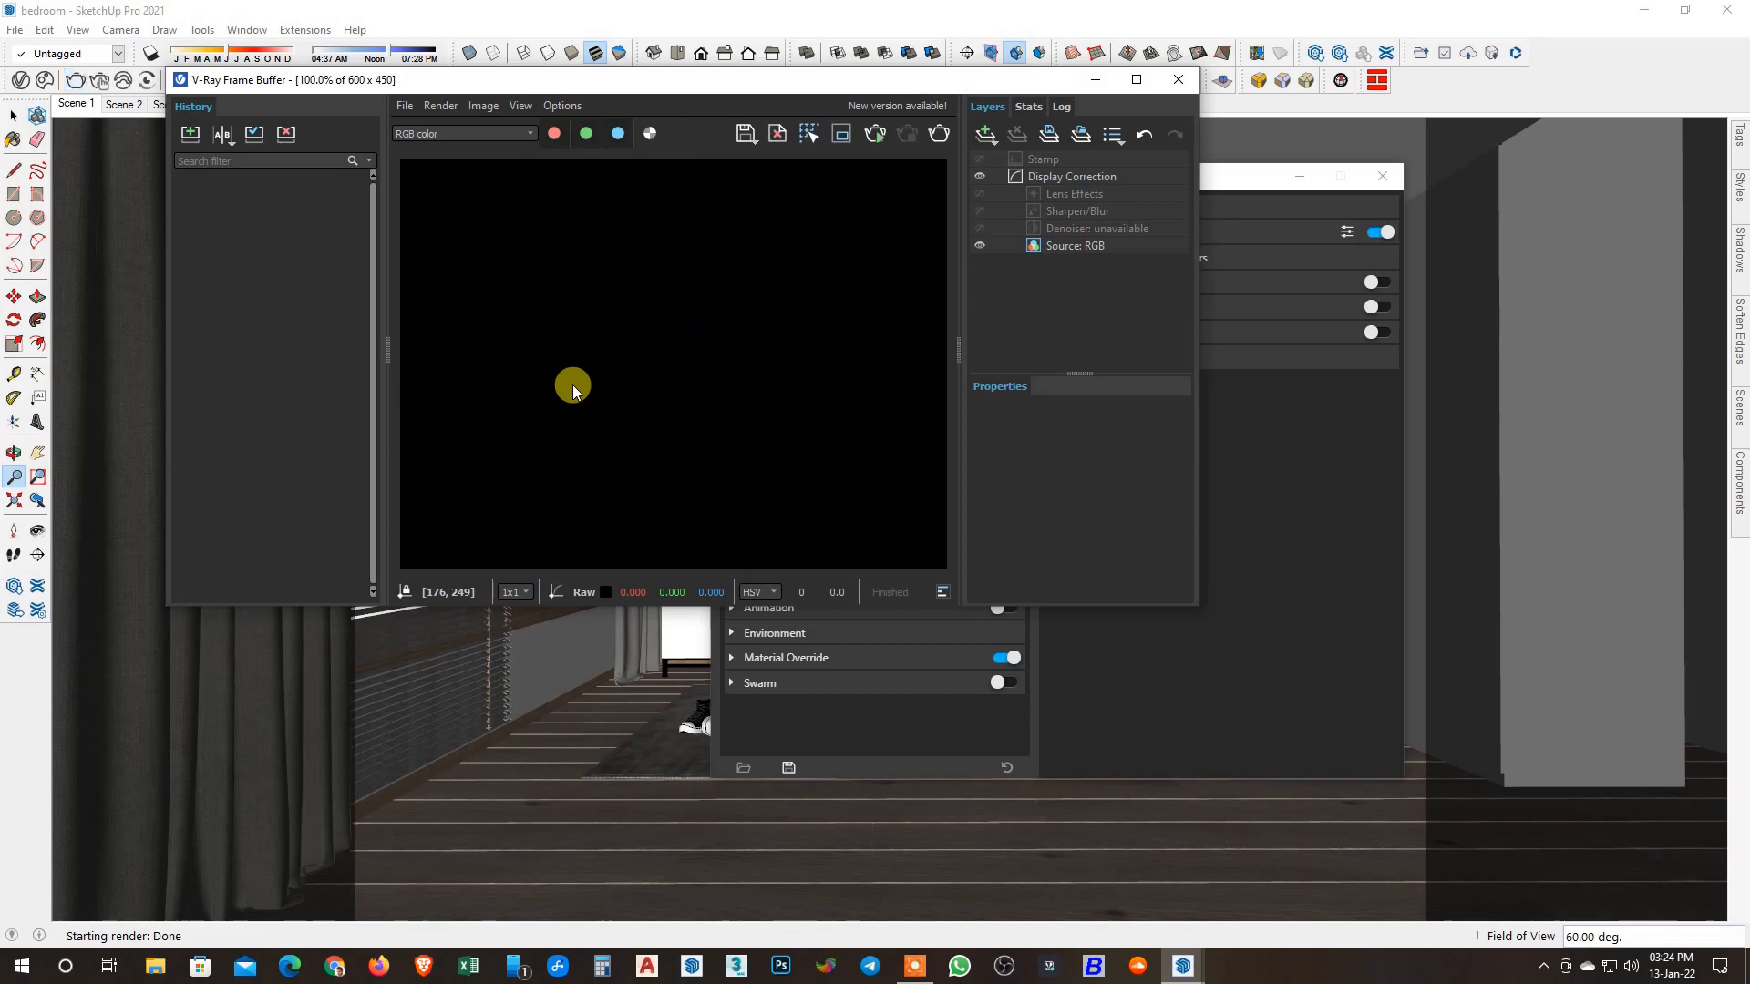
click(1172, 89)
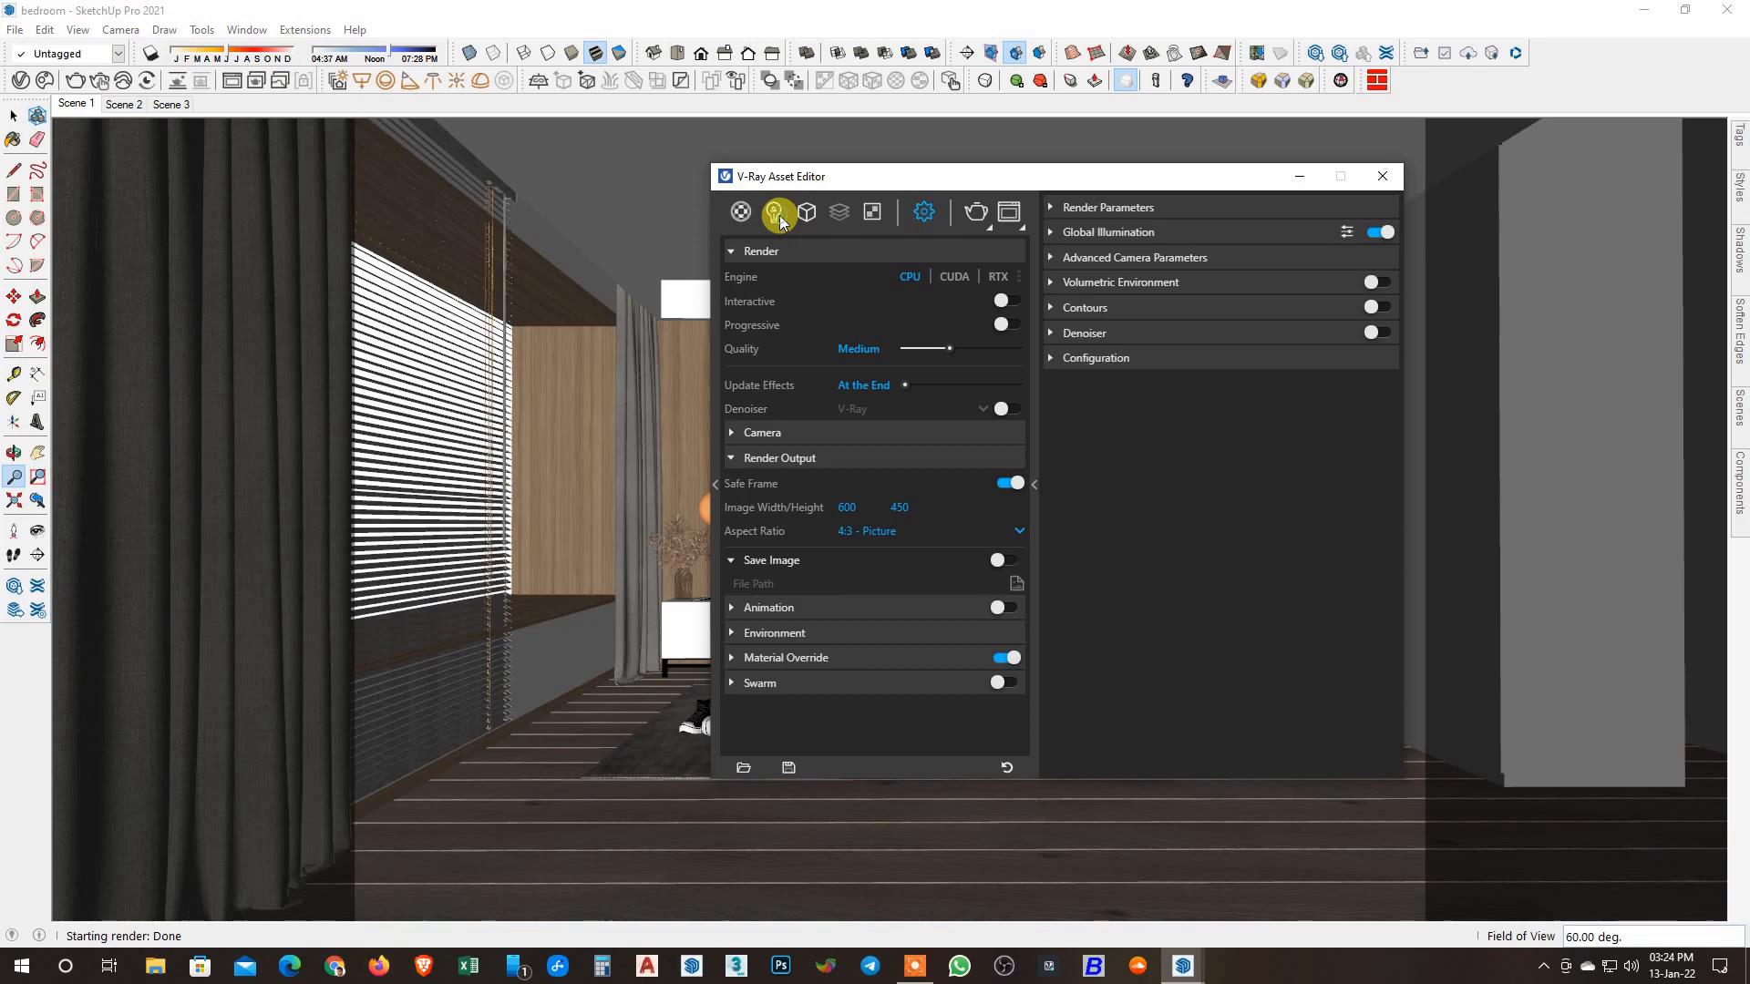
Enable the SunLight's custom orientation at about 269.2 degrees horizontal and 55.8 degrees vertical, and test render the lighting.
click(775, 214)
click(807, 299)
scroll(1125, 630, up, 5)
click(1373, 494)
click(1203, 530)
drag(1146, 545, 1063, 565)
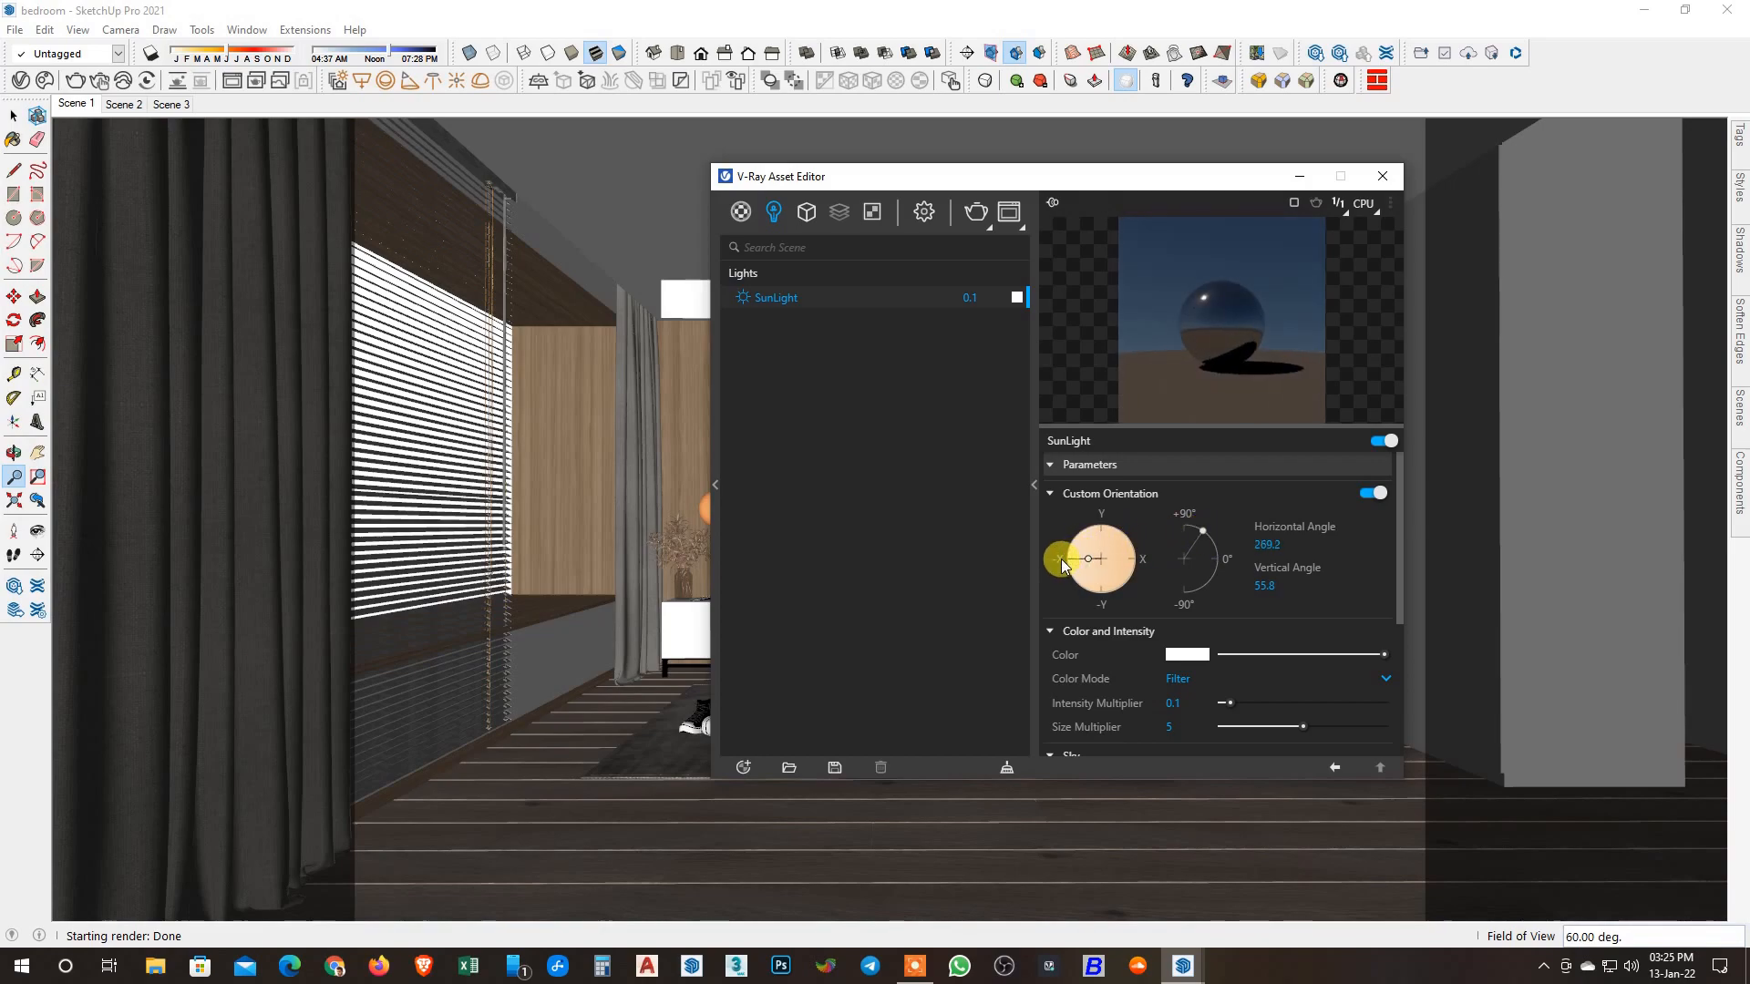
click(971, 214)
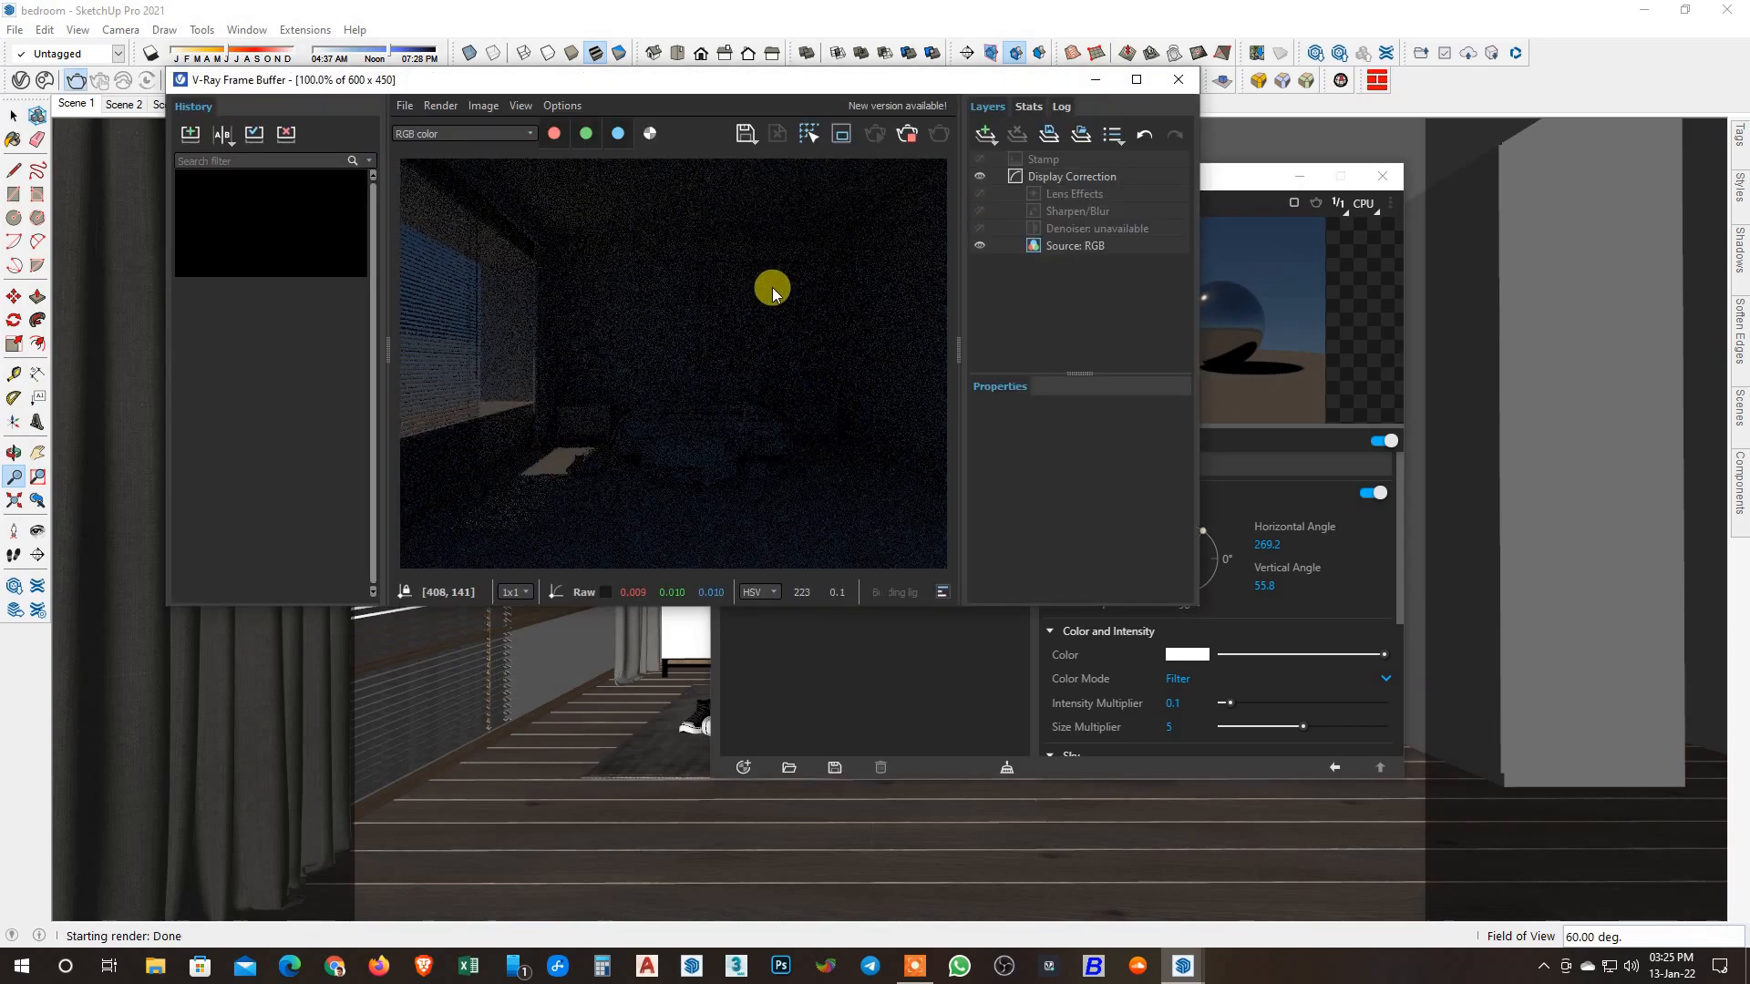
click(904, 134)
Try lower SunLight vertical angles of about 44.7 and 31.5 degrees, test rendering each one.
drag(1214, 532, 1208, 540)
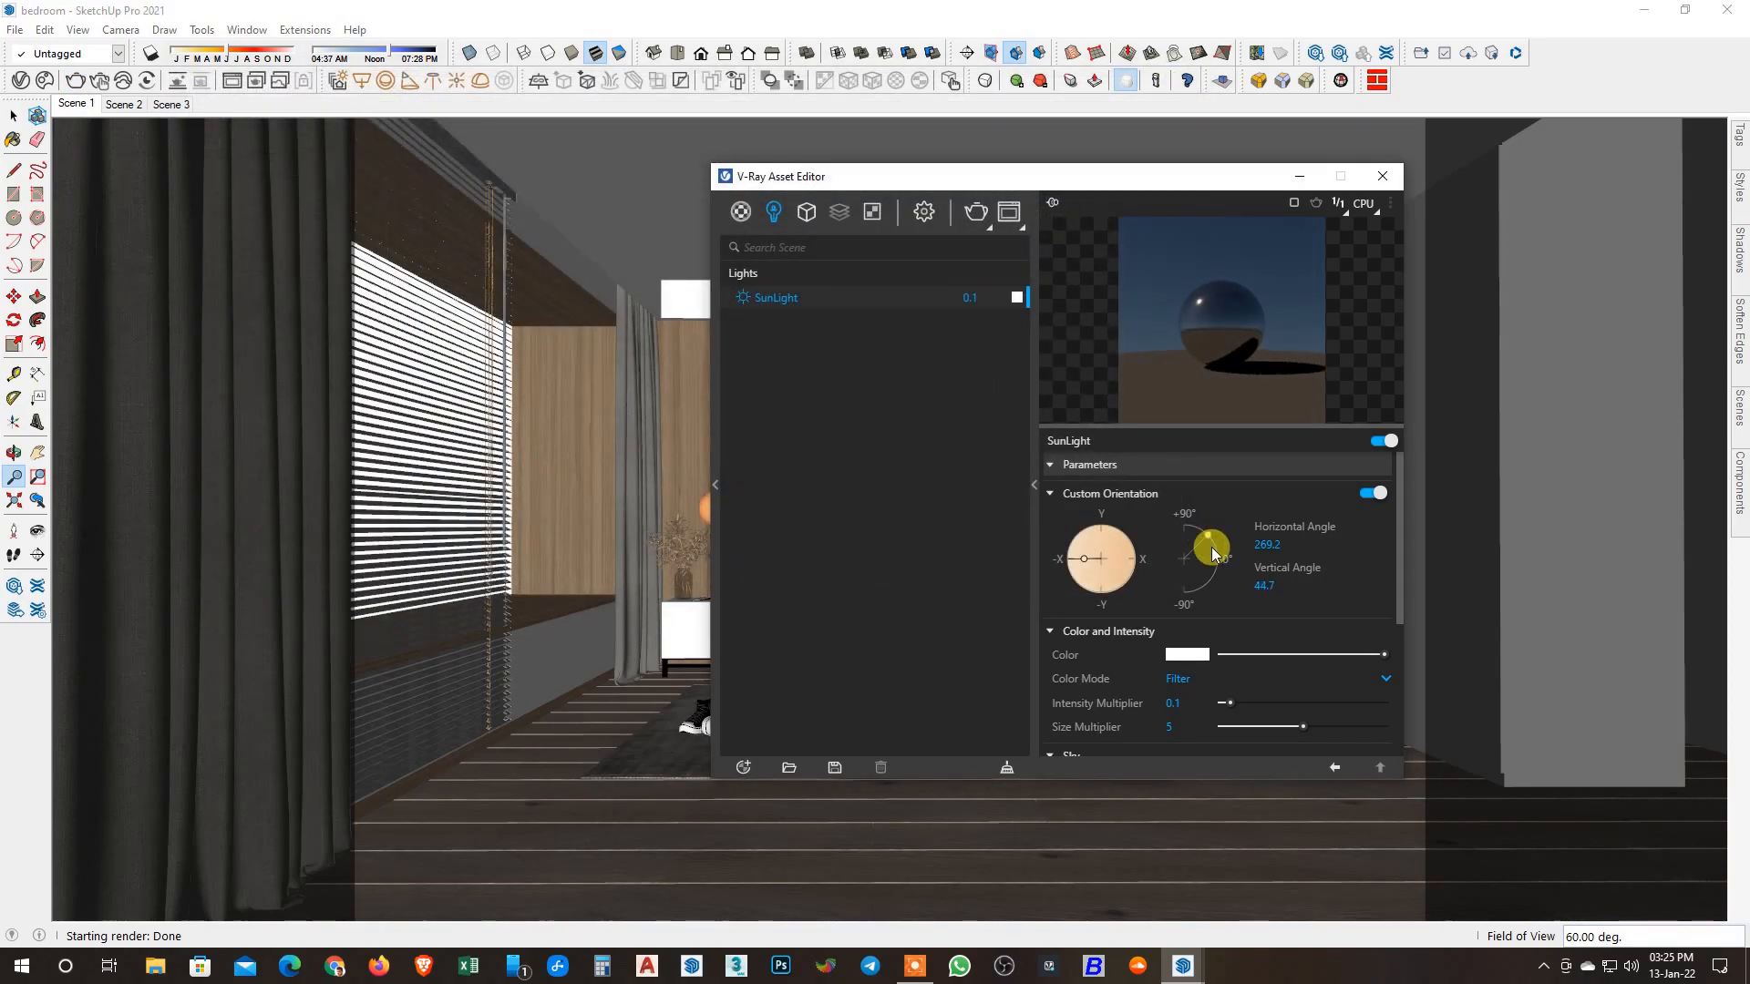
click(973, 211)
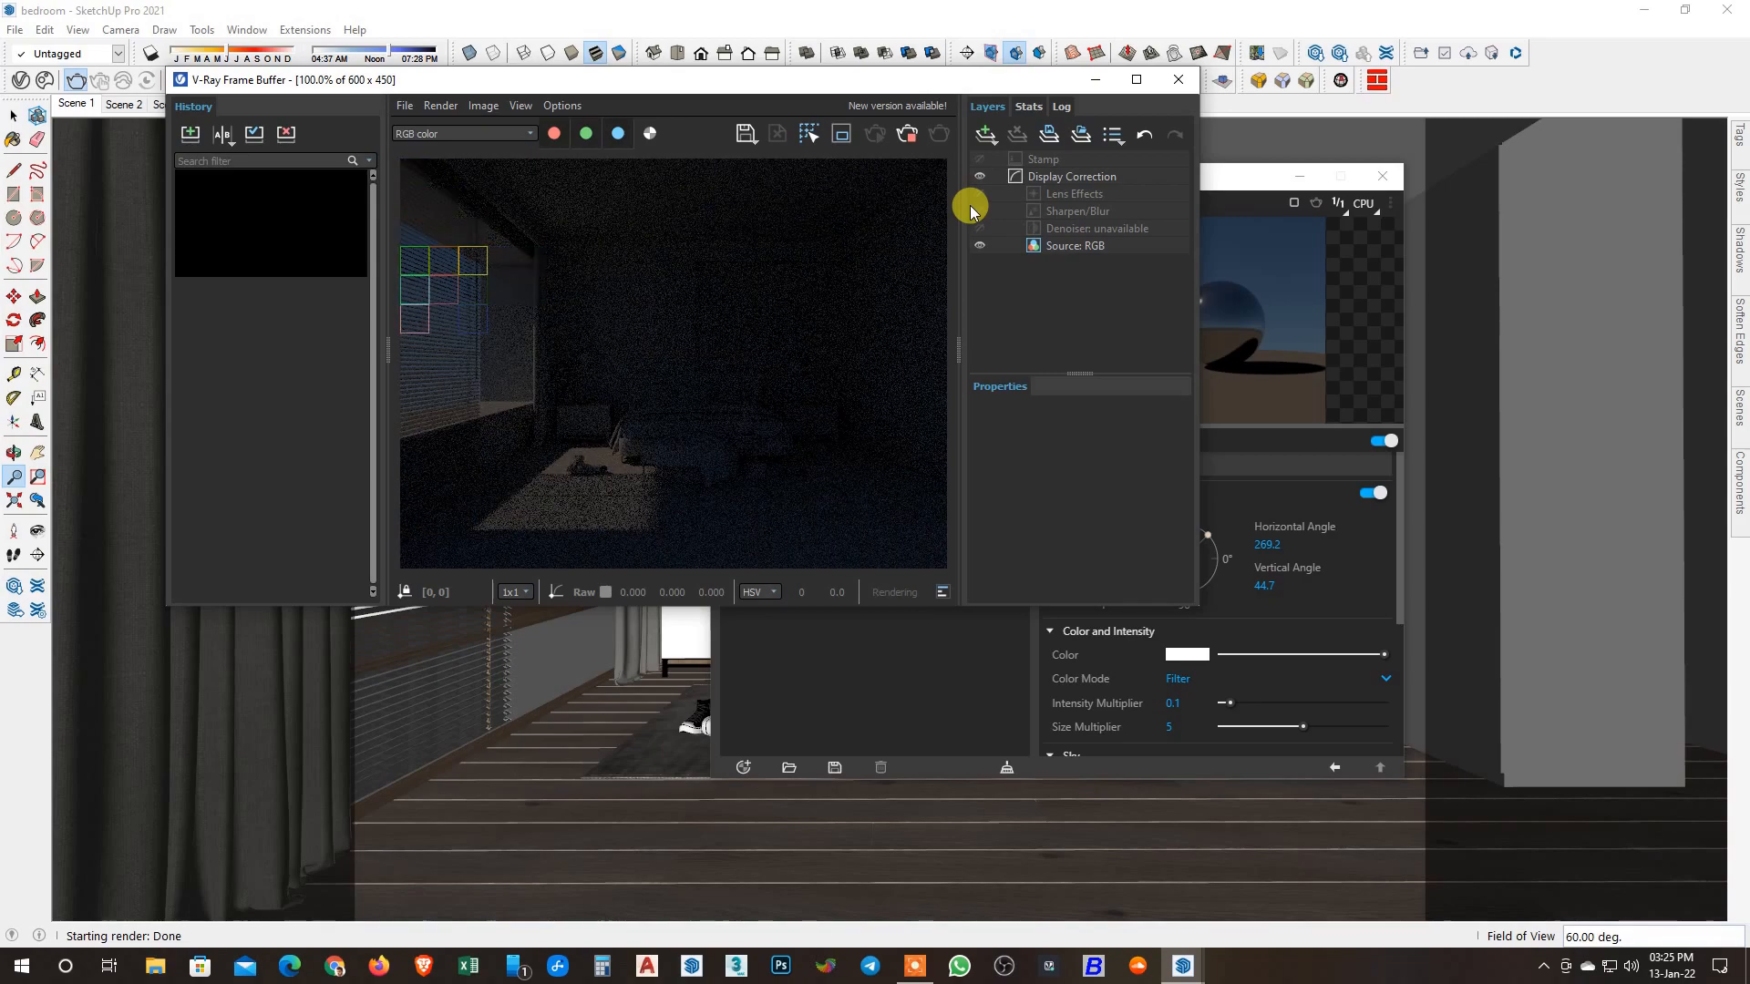
click(1179, 79)
drag(1208, 535, 1212, 541)
click(971, 213)
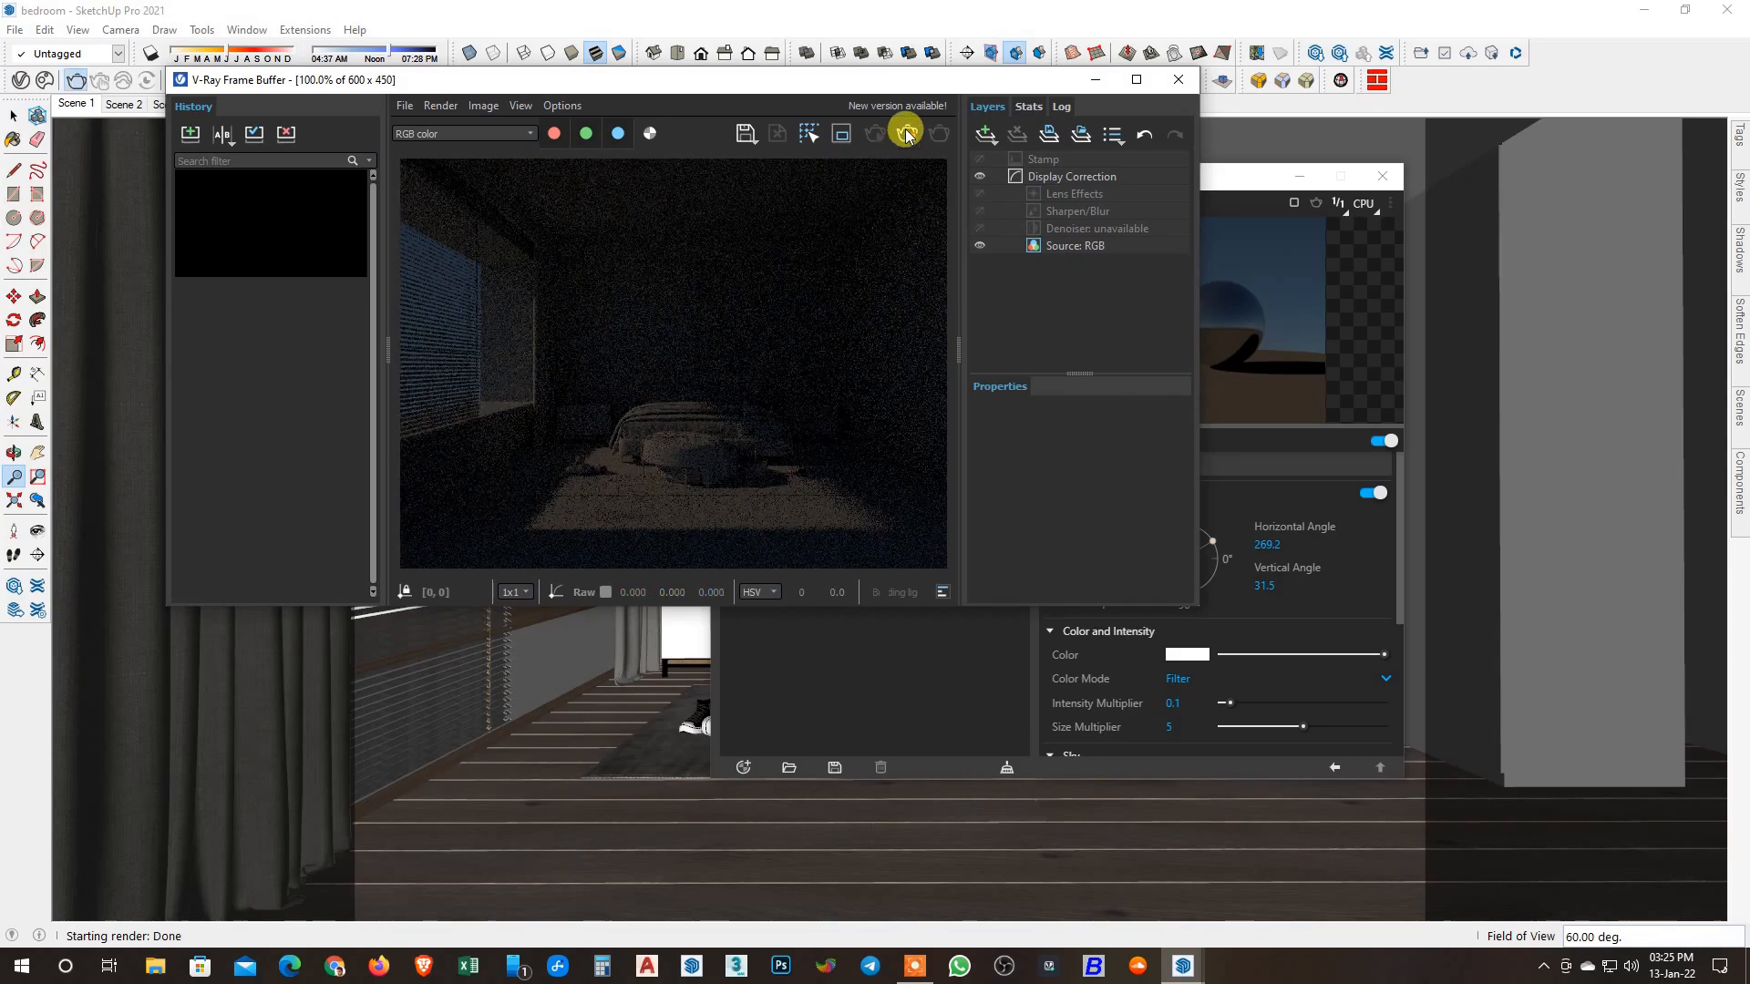
click(1179, 79)
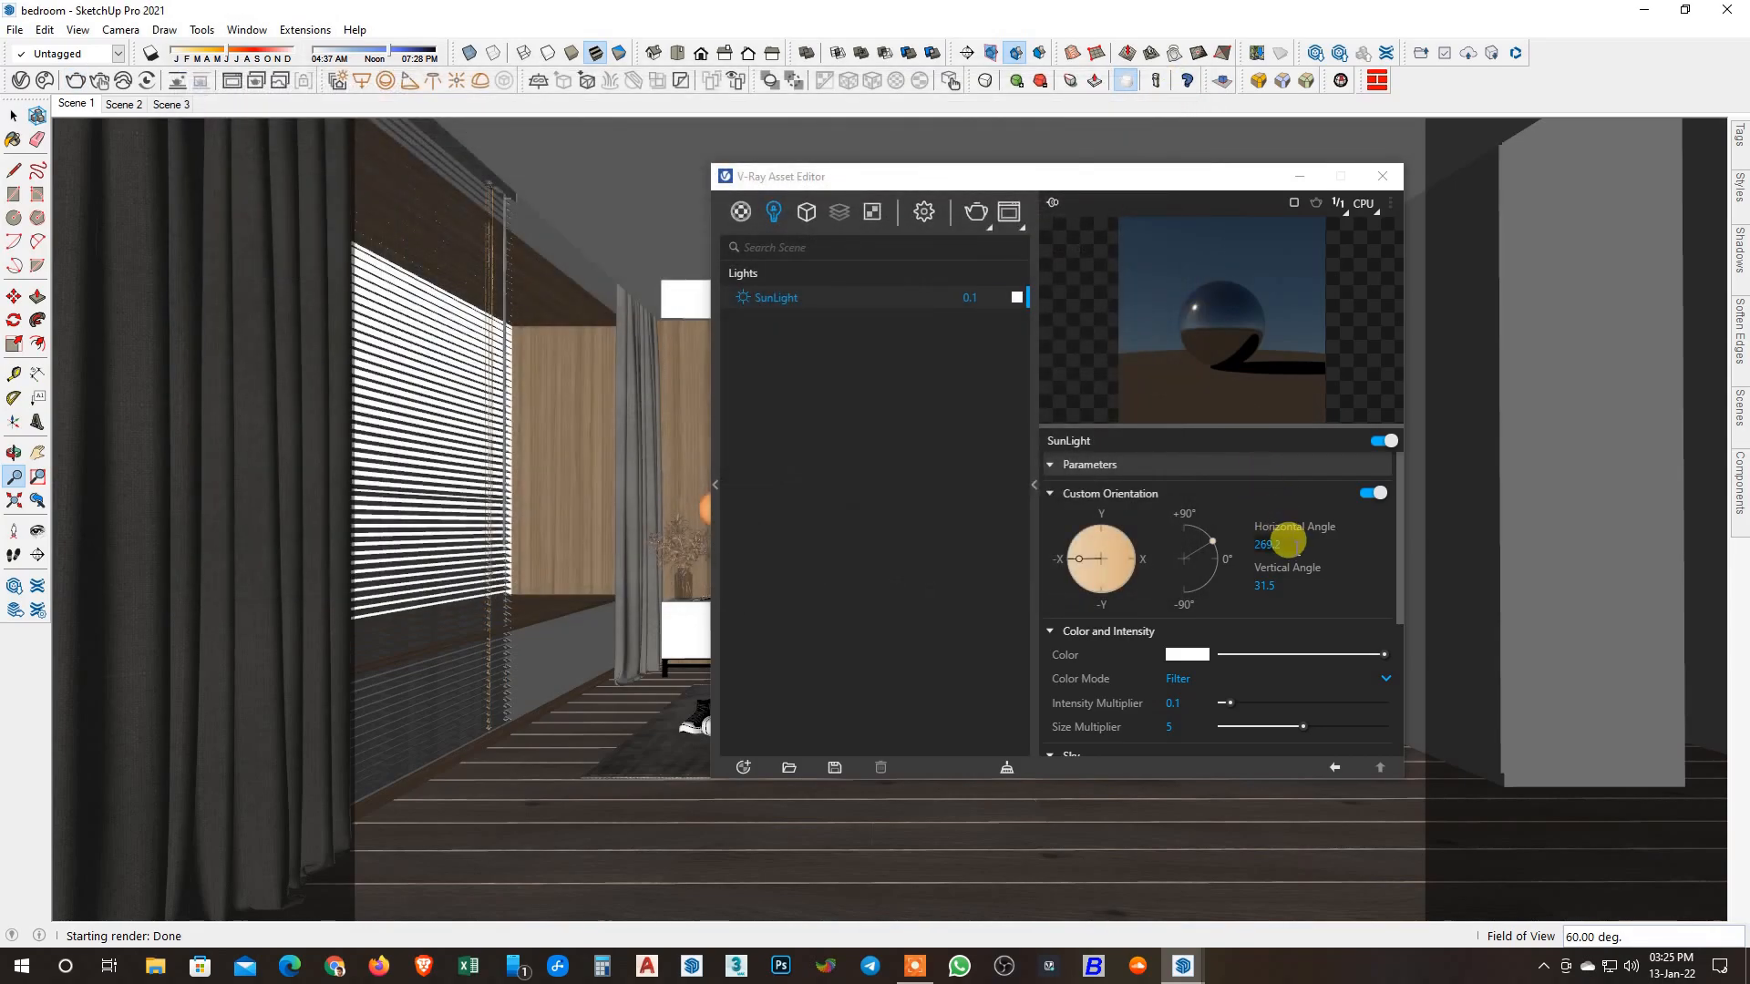
Try a SunLight vertical angle of 50 degrees and test render it.
drag(1212, 542, 1208, 534)
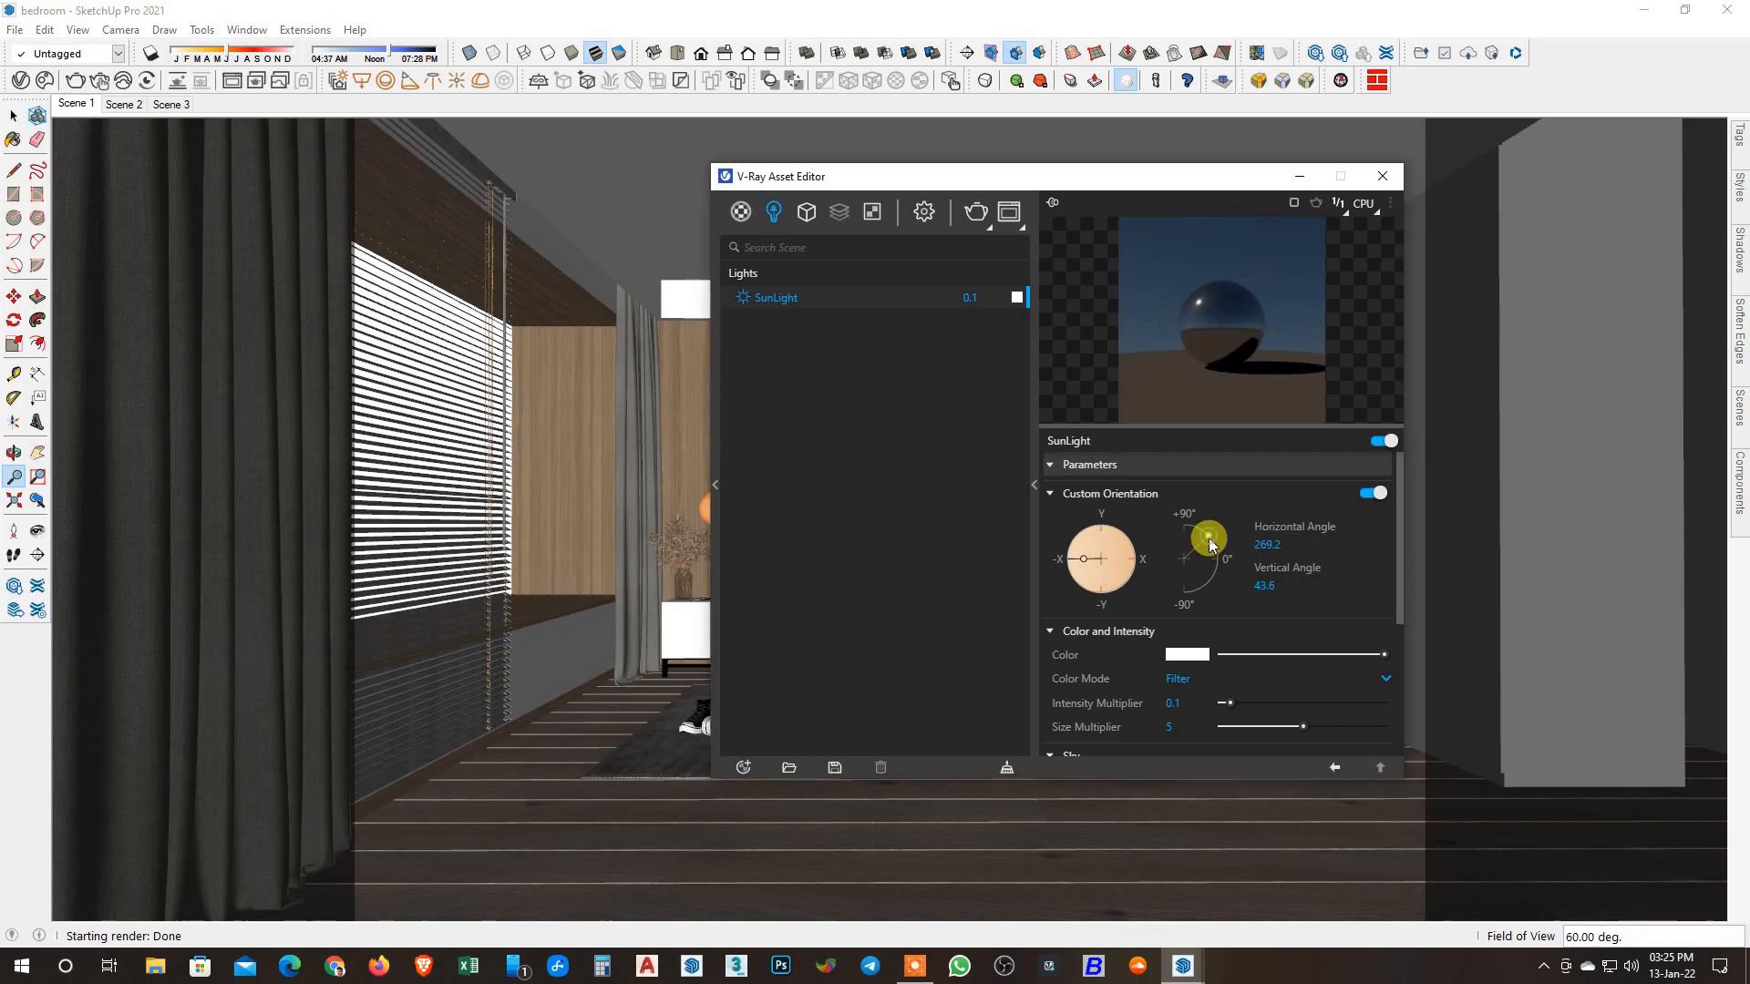
double_click(1264, 586)
text(50)
key(Return)
click(976, 212)
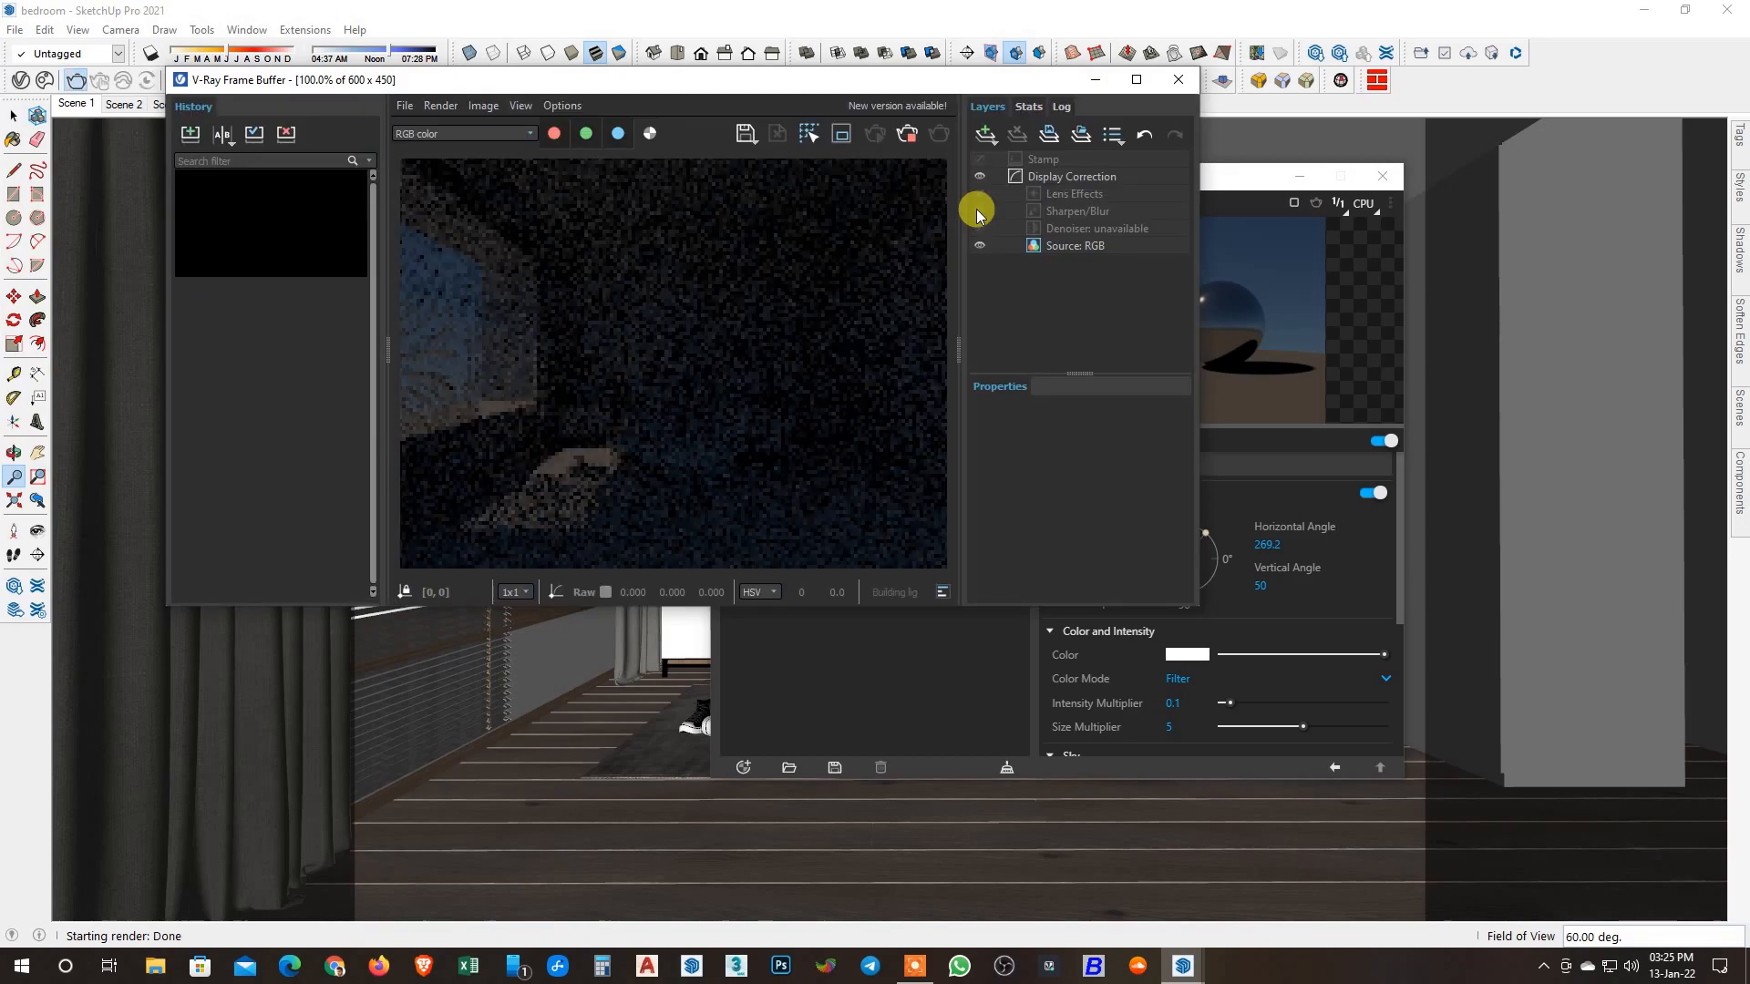
click(907, 134)
Set the SunLight's vertical angle to 45 degrees and test render the bedroom.
click(1271, 579)
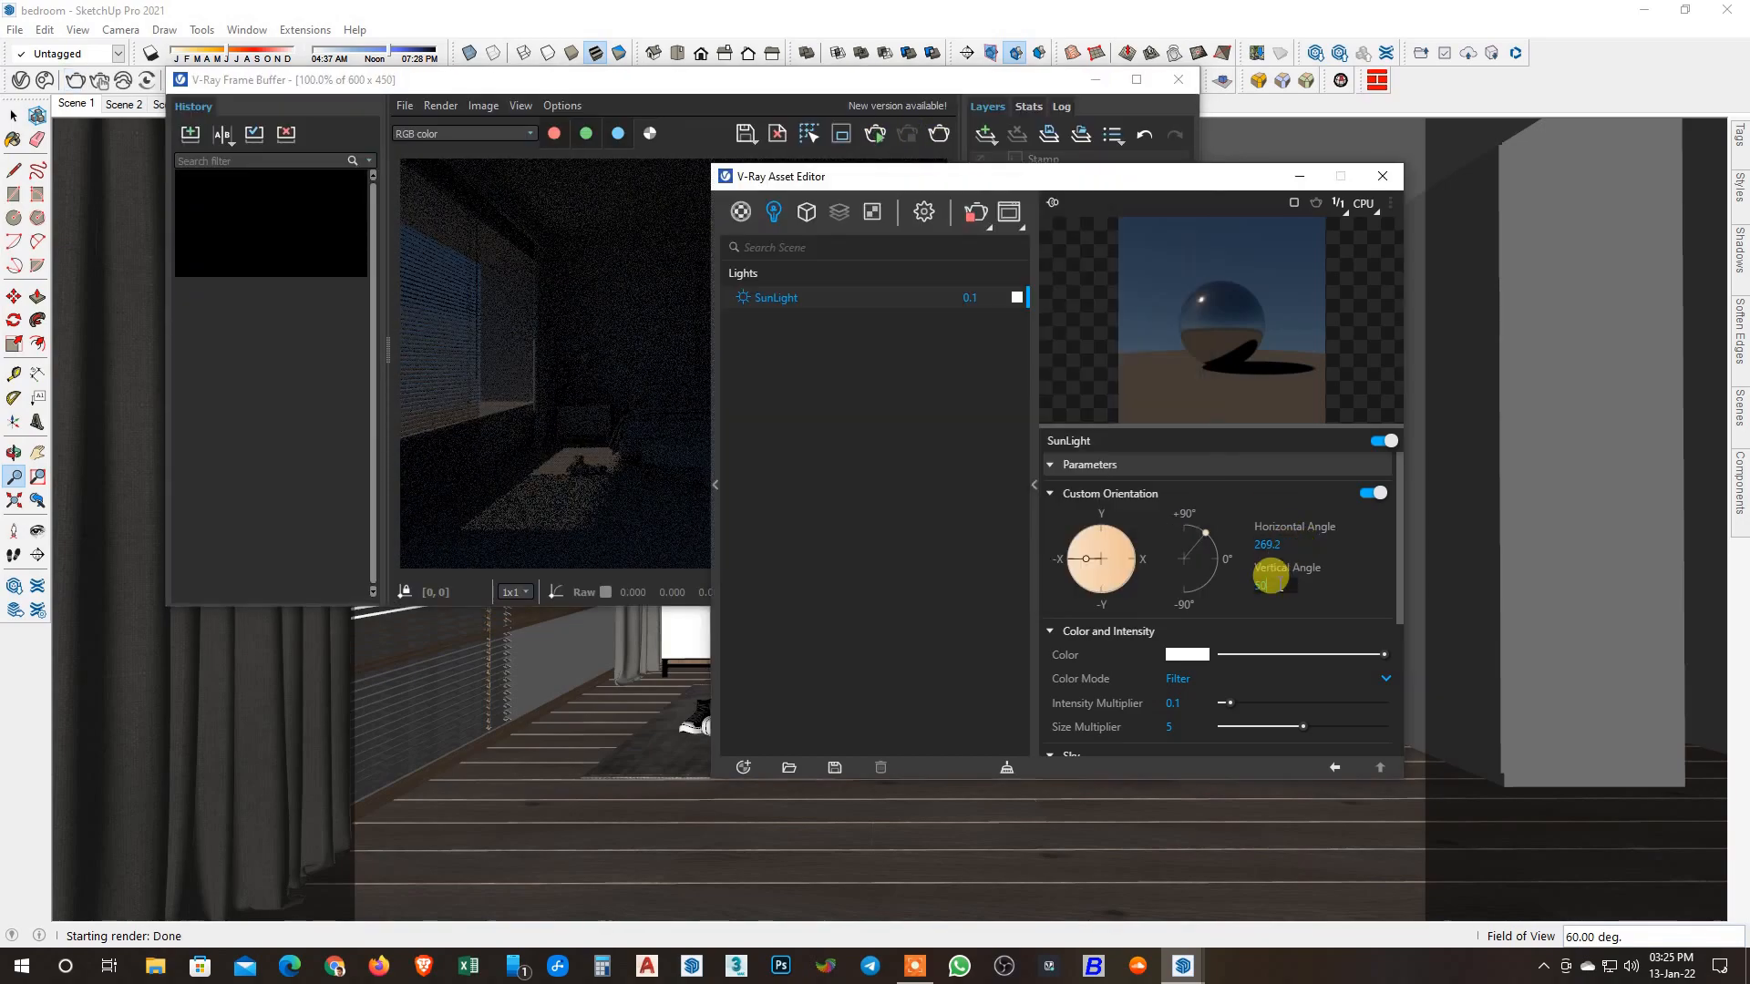
text(45)
key(Return)
click(976, 212)
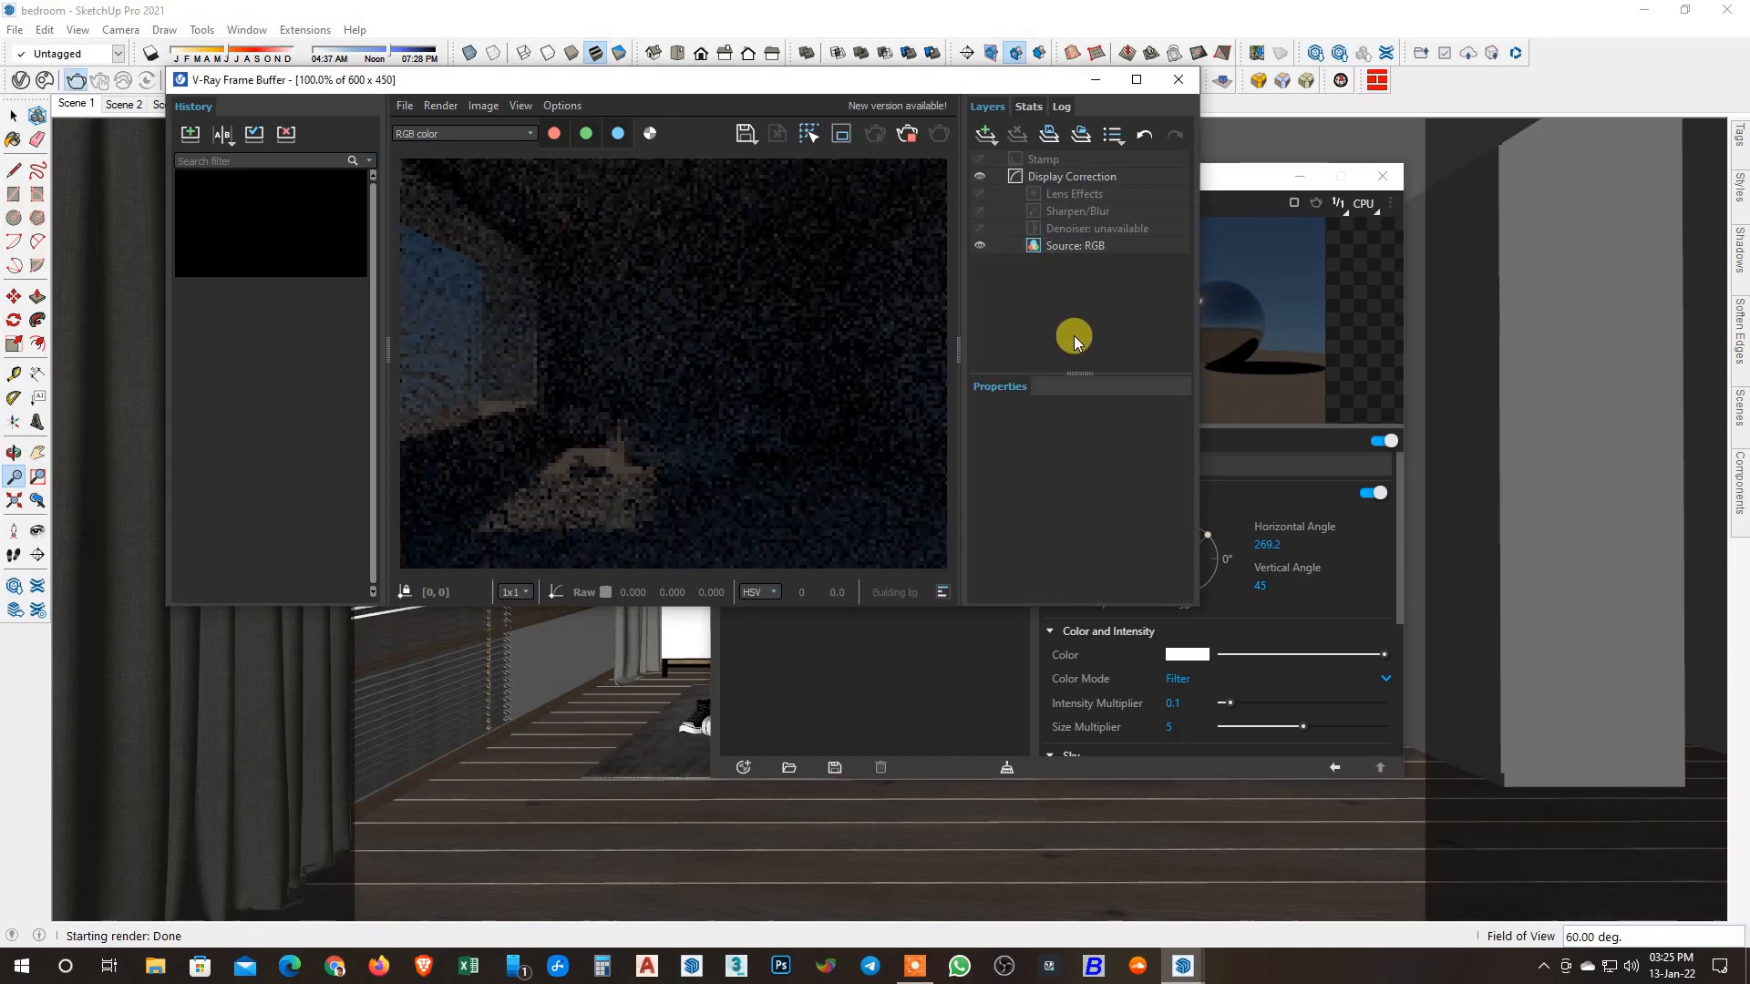
click(912, 135)
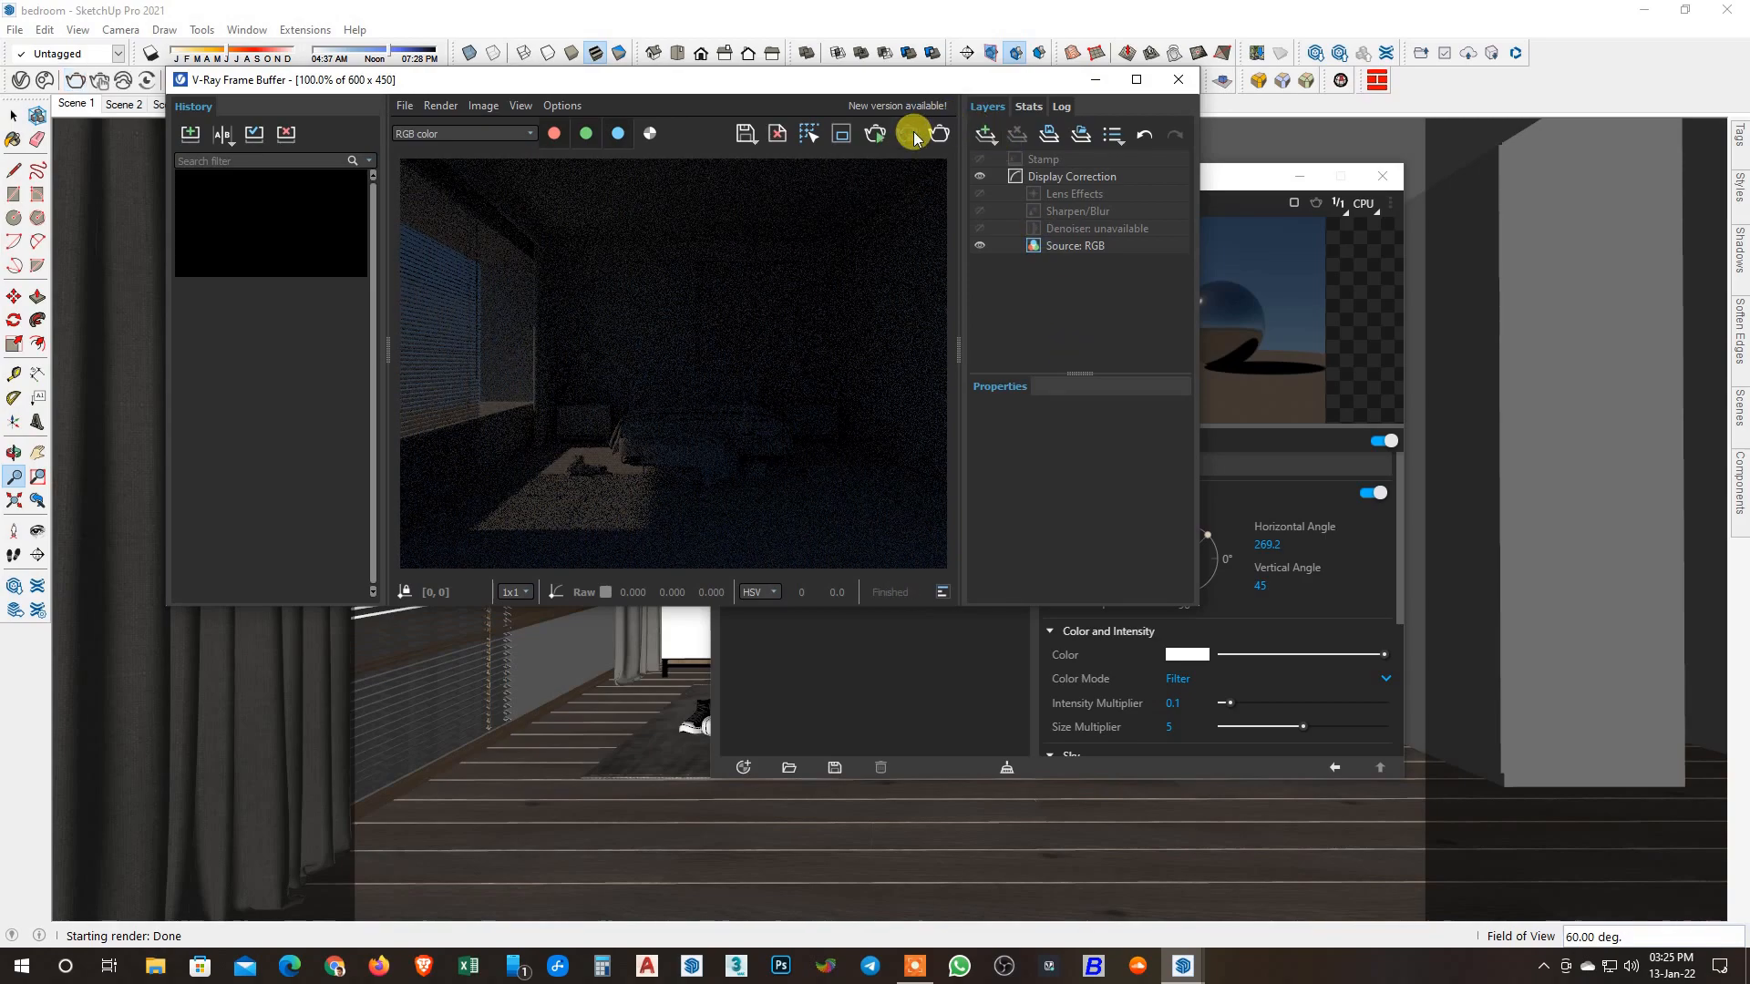
click(1178, 80)
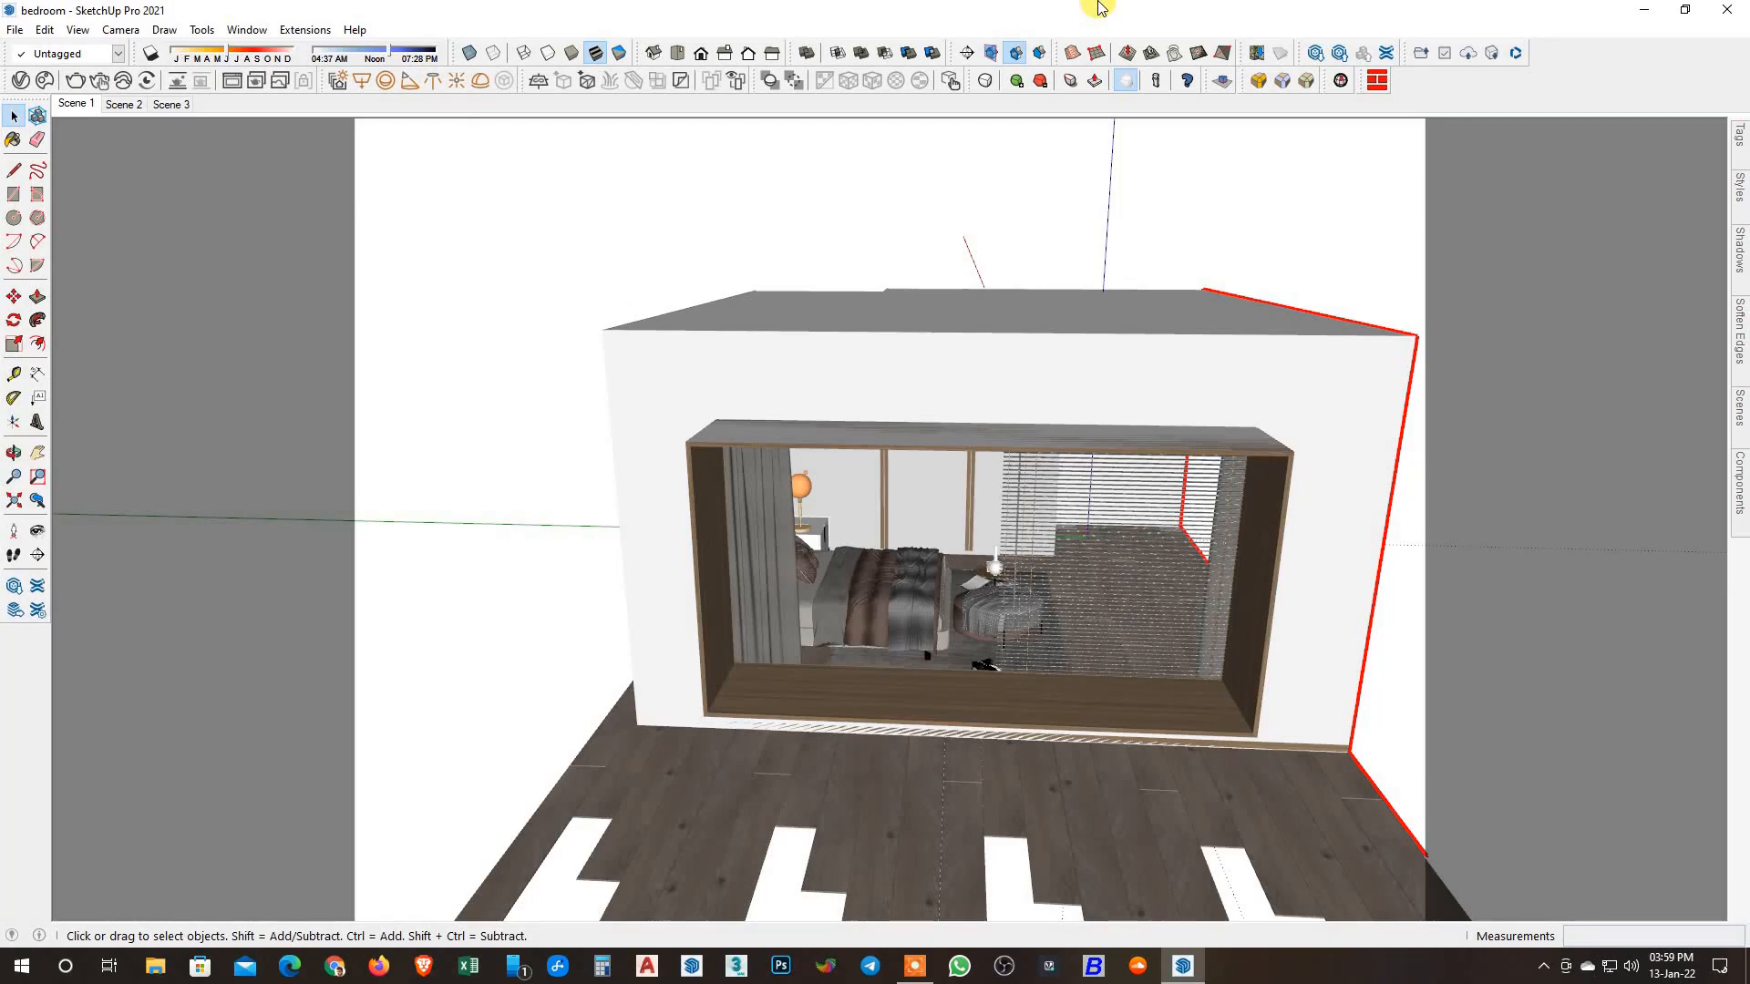
Draw a V-Ray Rectangle Light covering the bedroom window from outside and flip it along the component's green axis.
click(21, 80)
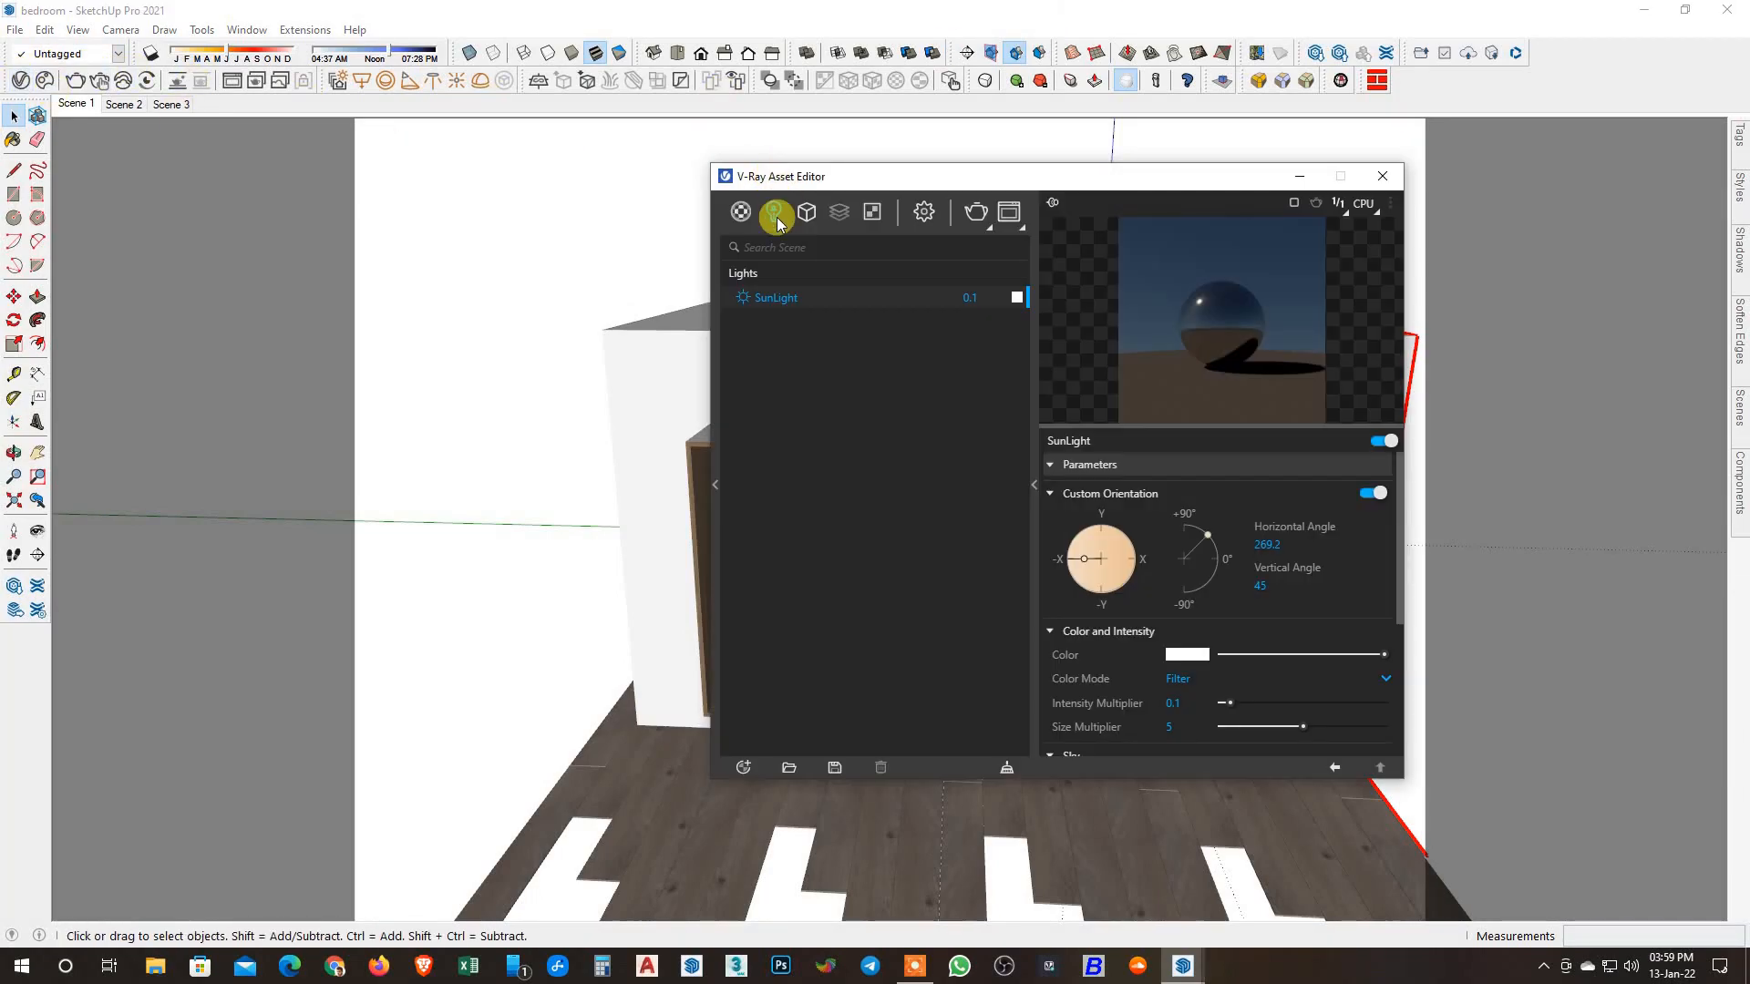
click(1382, 176)
middle_drag(945, 472, 945, 395)
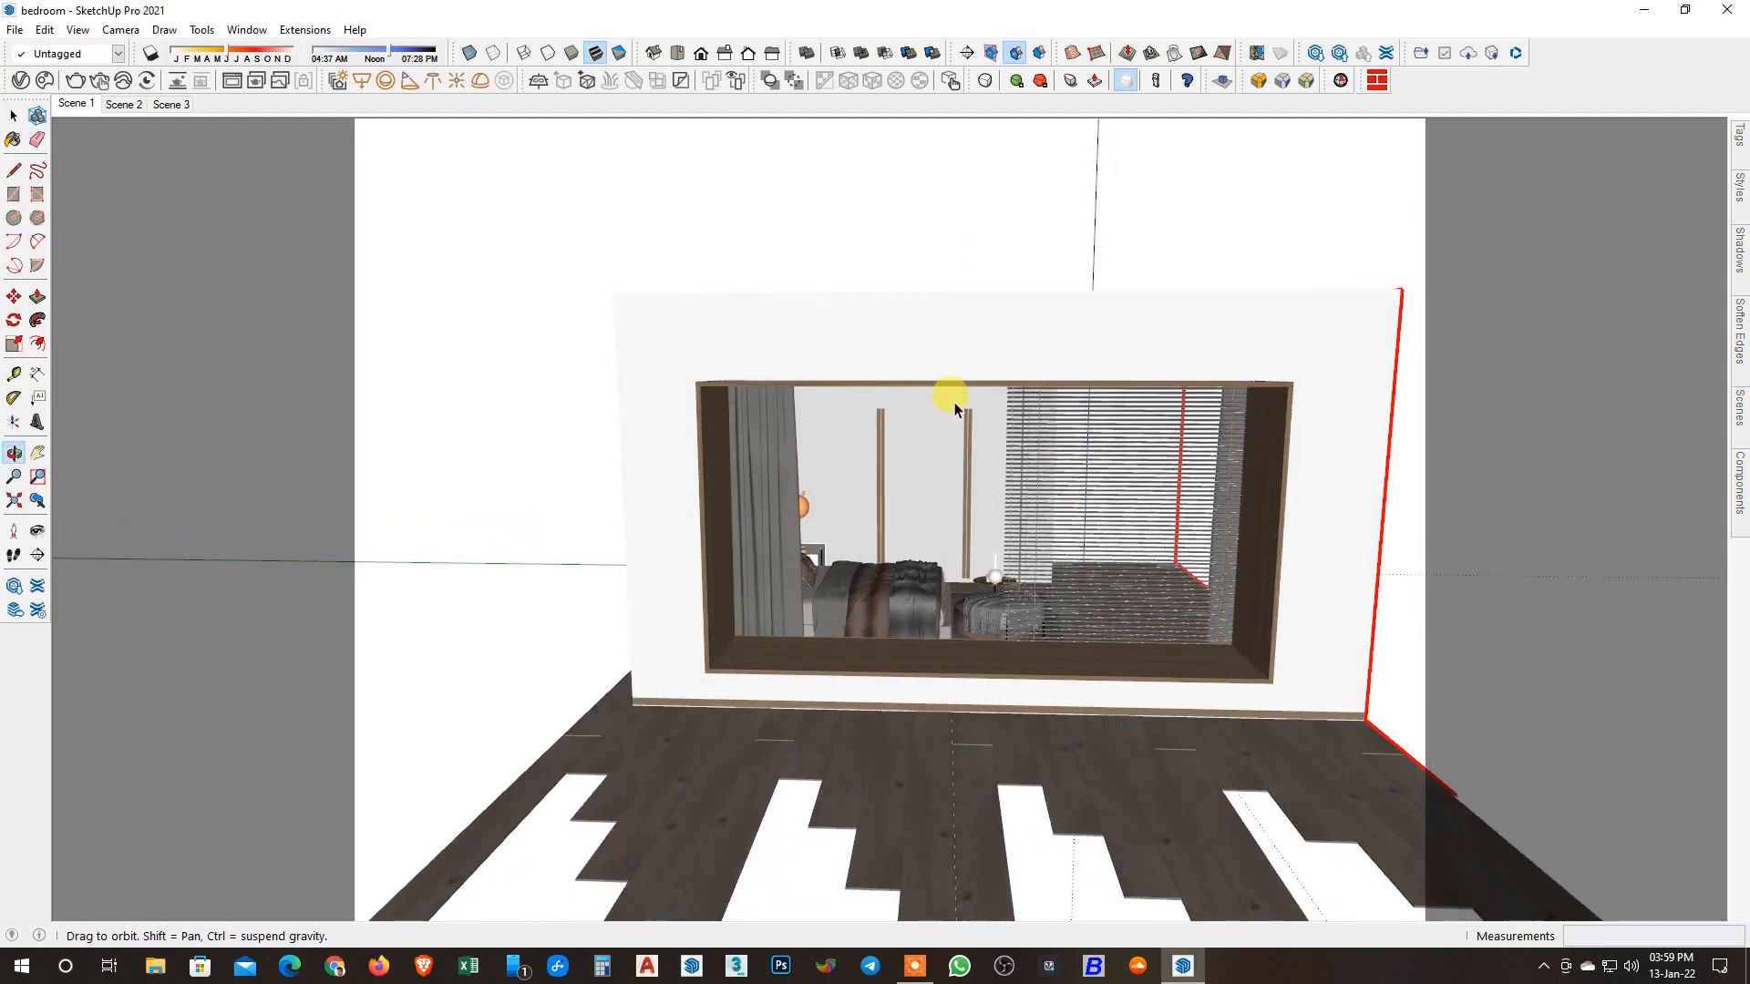
scroll(949, 474, up, 3)
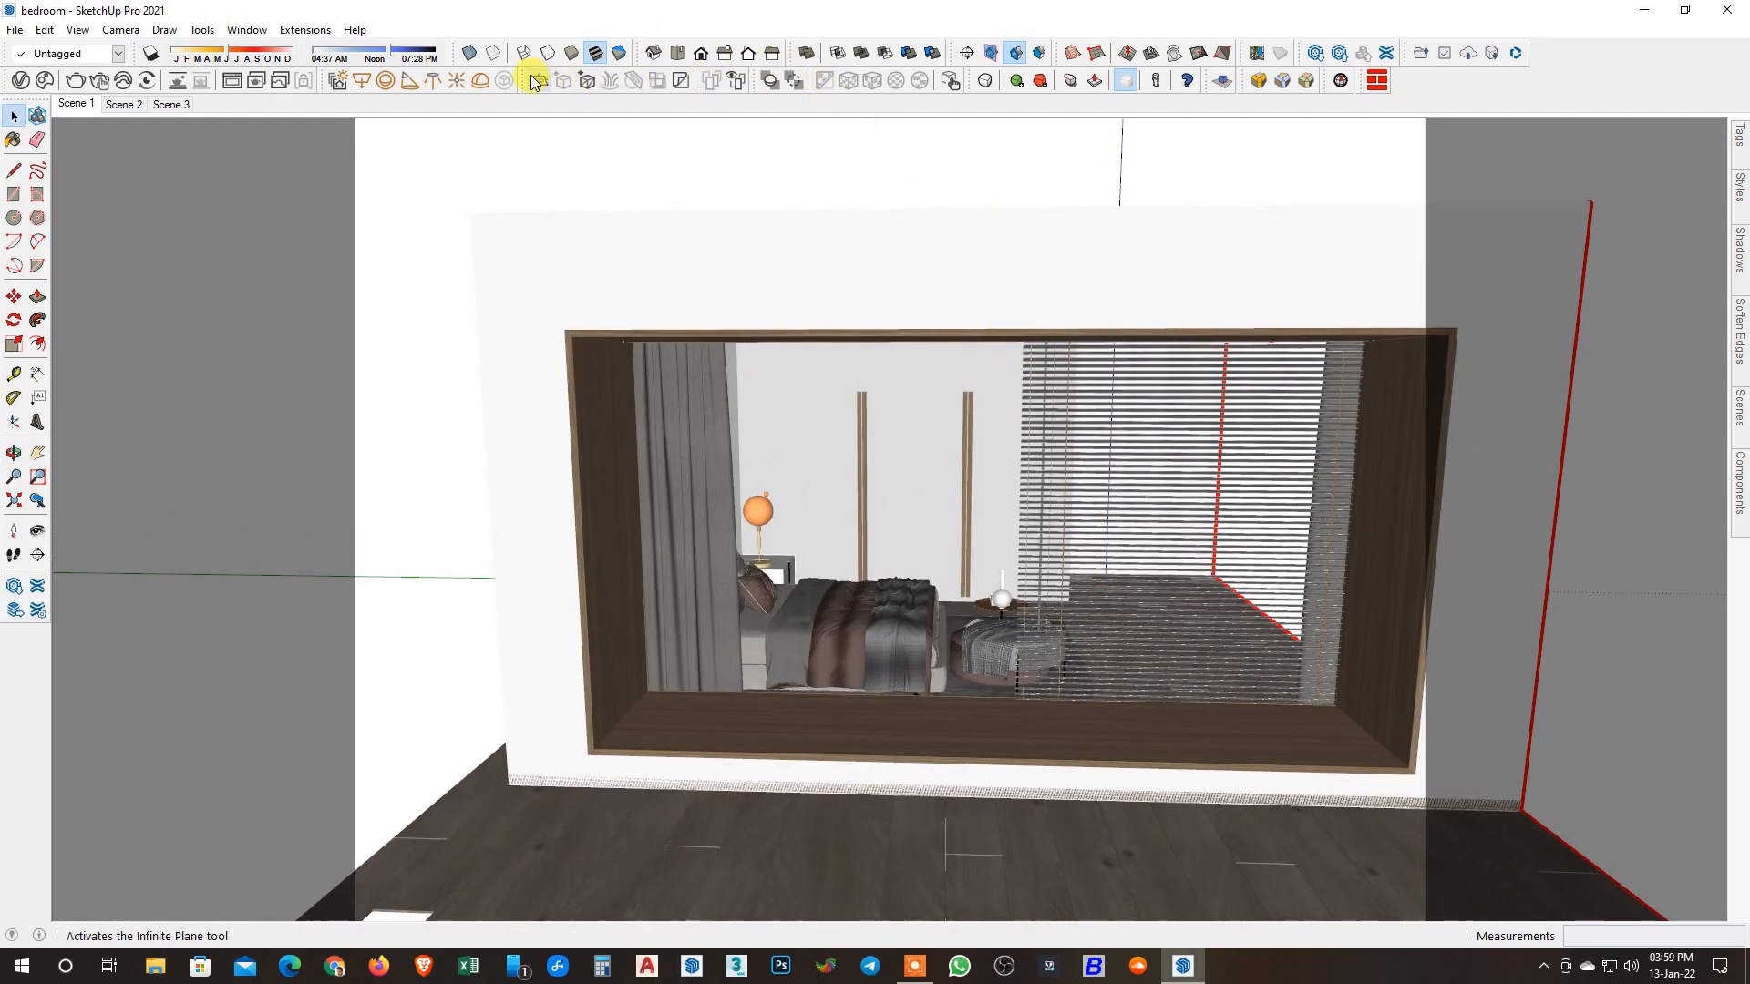
click(363, 84)
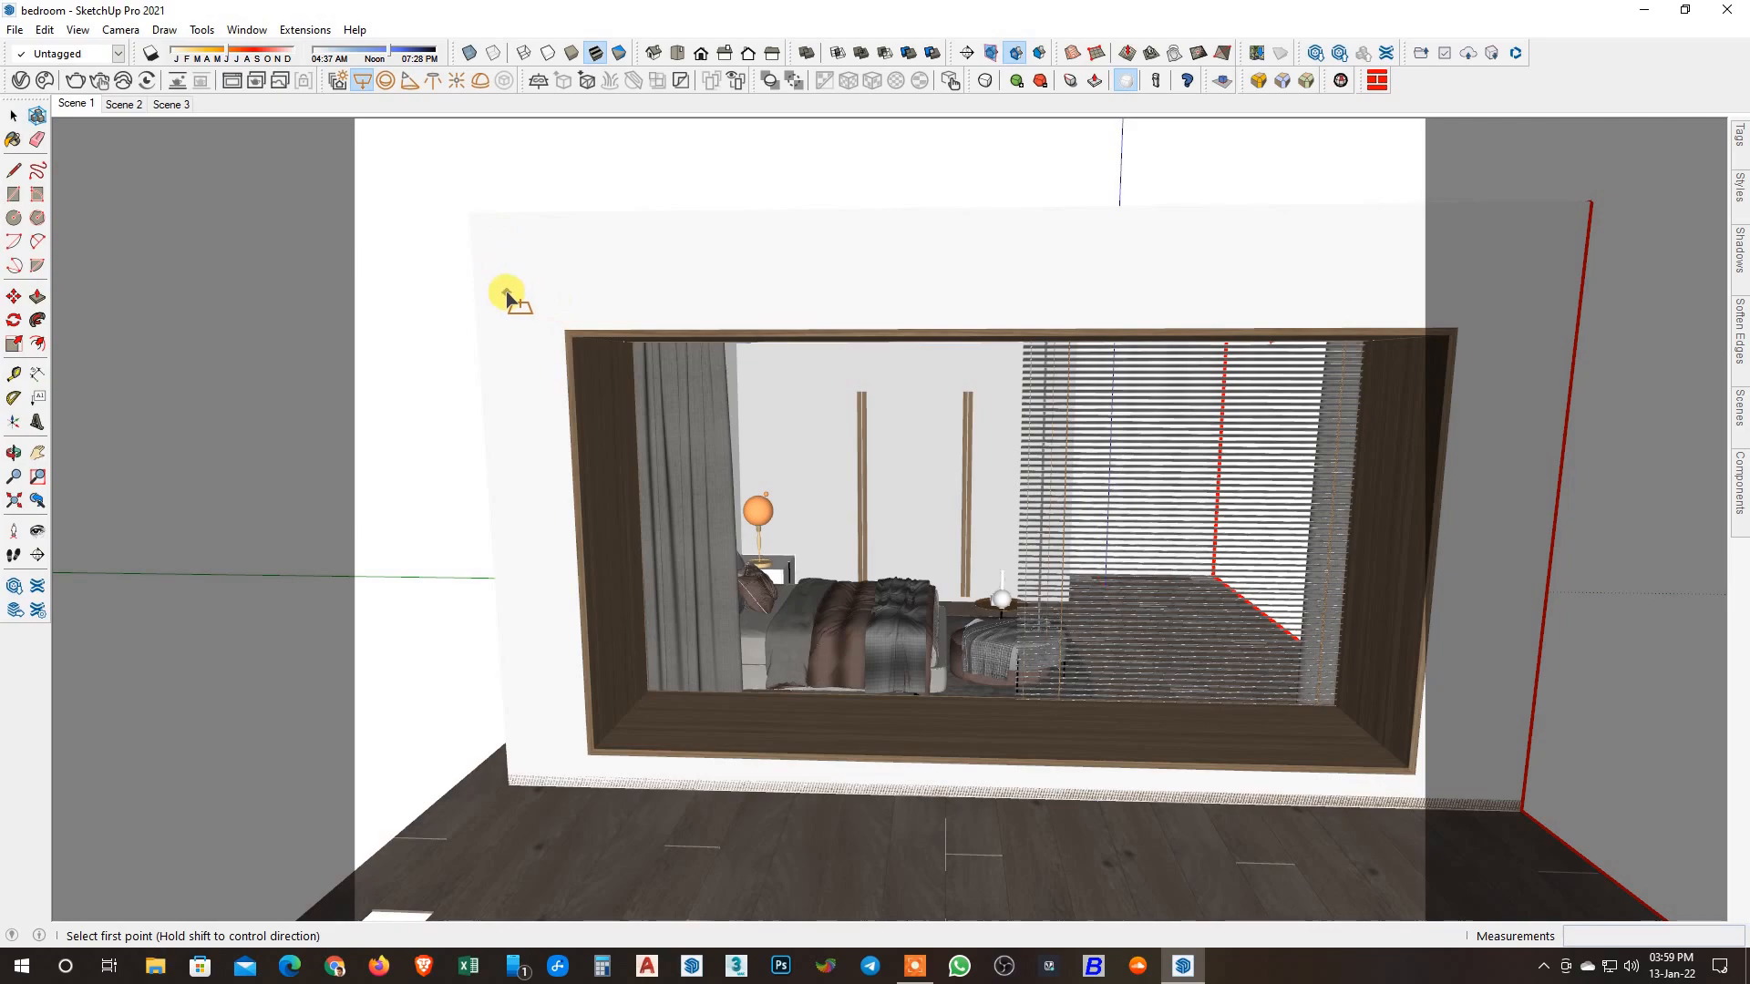
click(501, 284)
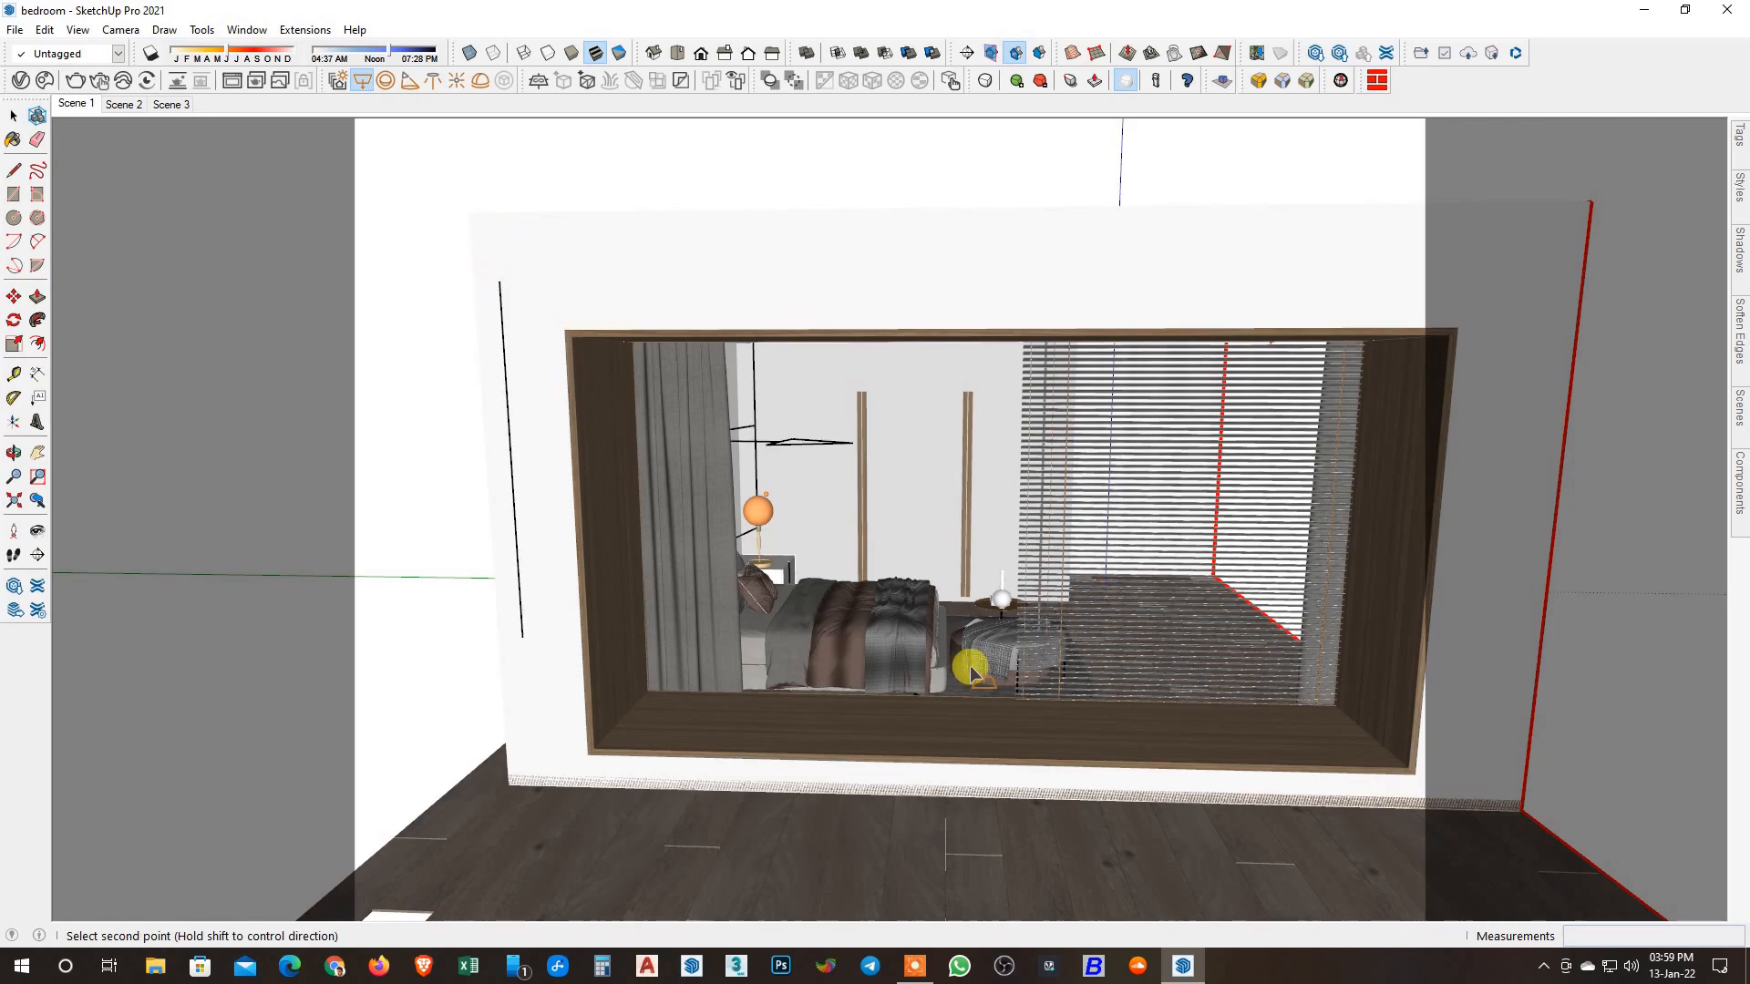
click(1449, 793)
key(space)
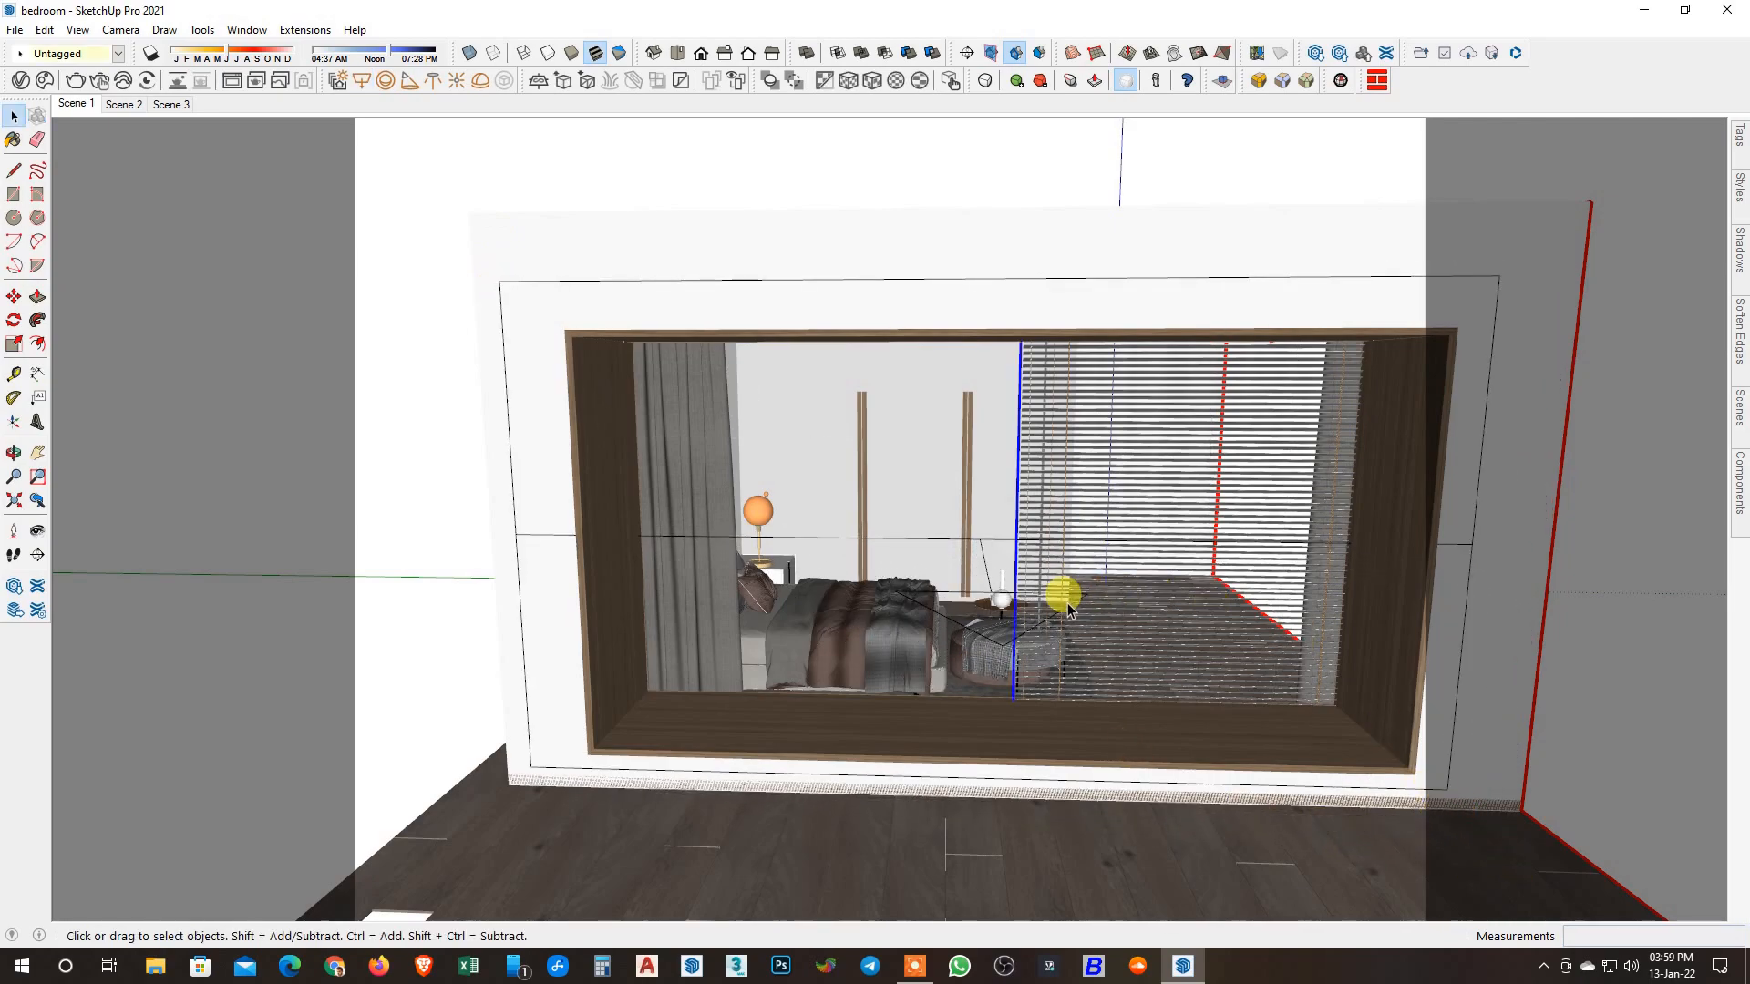
right_click(1063, 607)
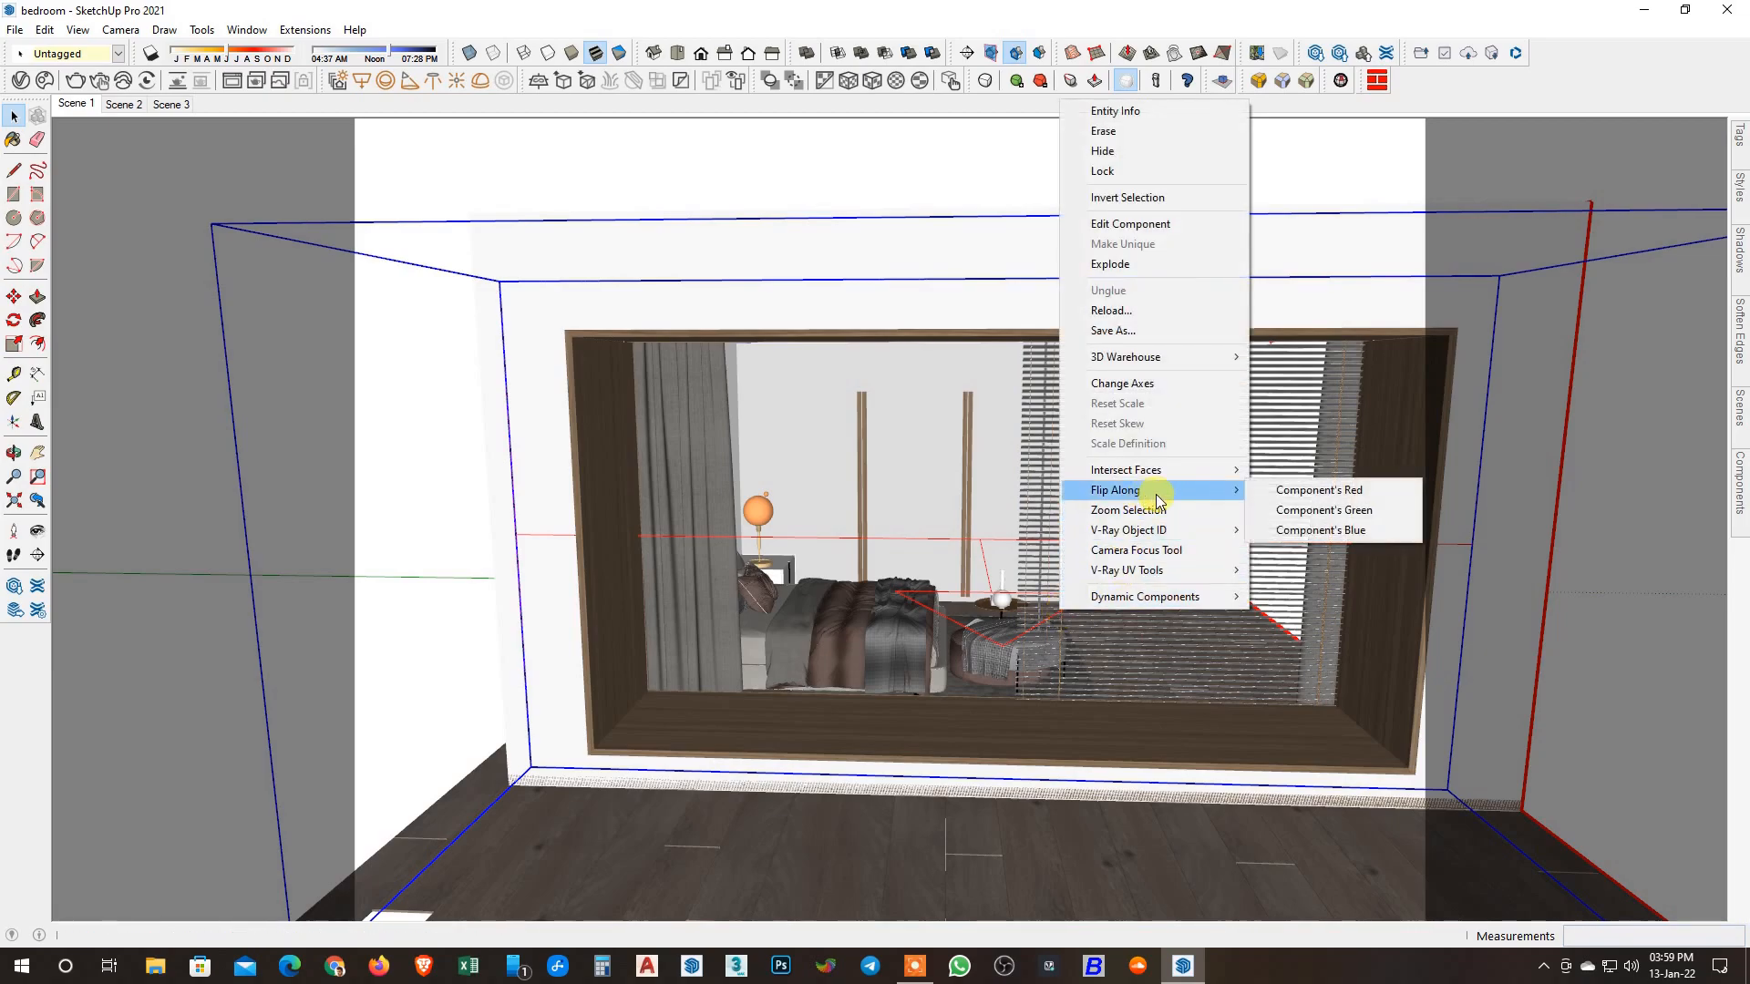
click(1276, 511)
Scale the rectangle light to 0.5 along its blue axis to reduce its projecting depth outside the window.
middle_drag(1101, 460, 906, 535)
key(m)
key(s)
drag(629, 584, 682, 597)
text(0.)
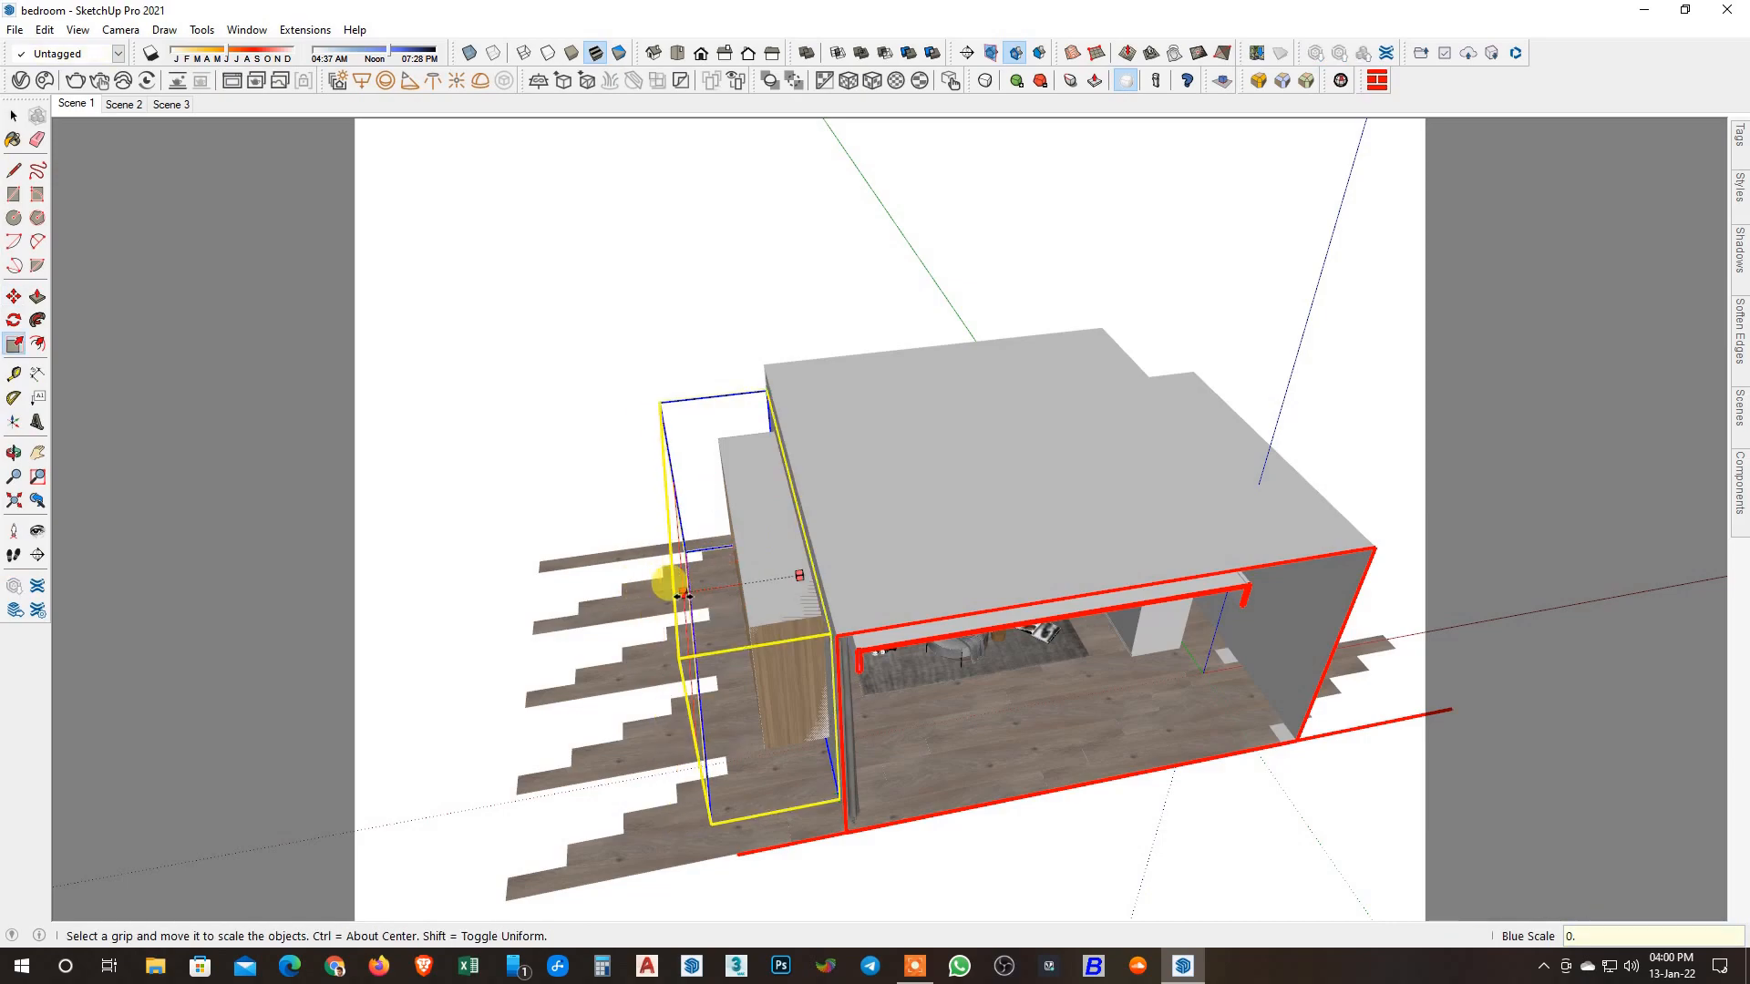
text(5)
key(Return)
key(space)
Move the rectangle light slightly inward toward the room and return to the Scene 1 view.
key(m)
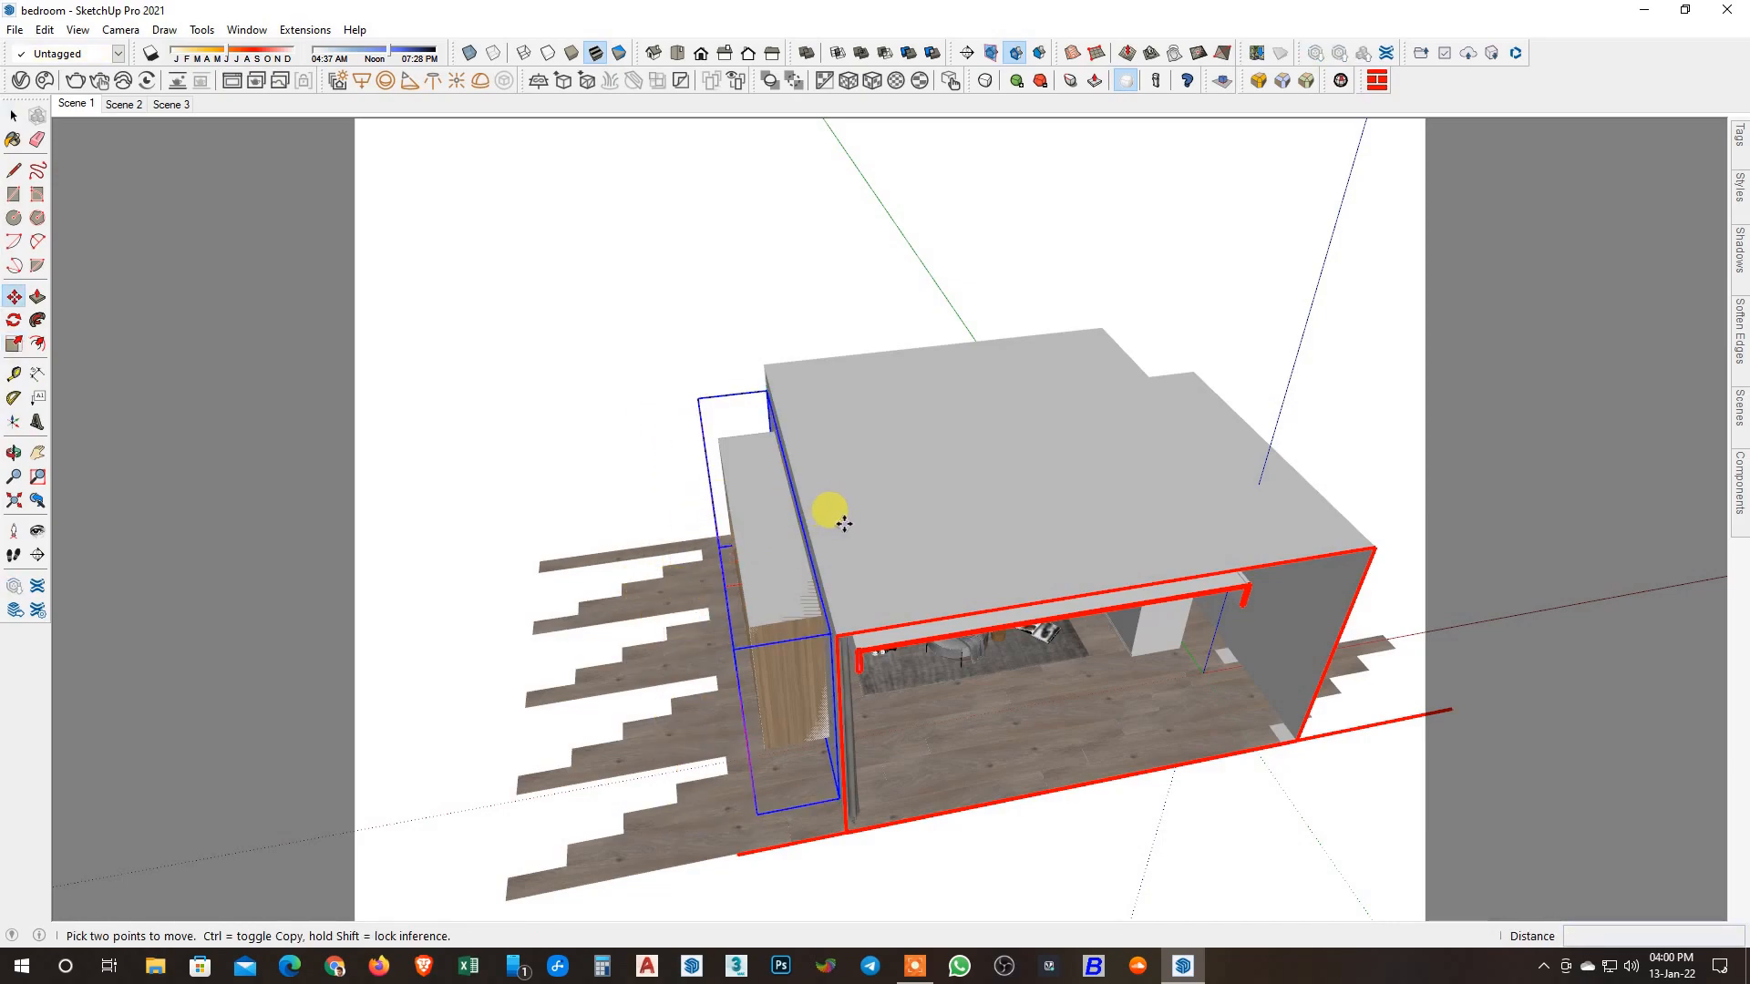
click(845, 524)
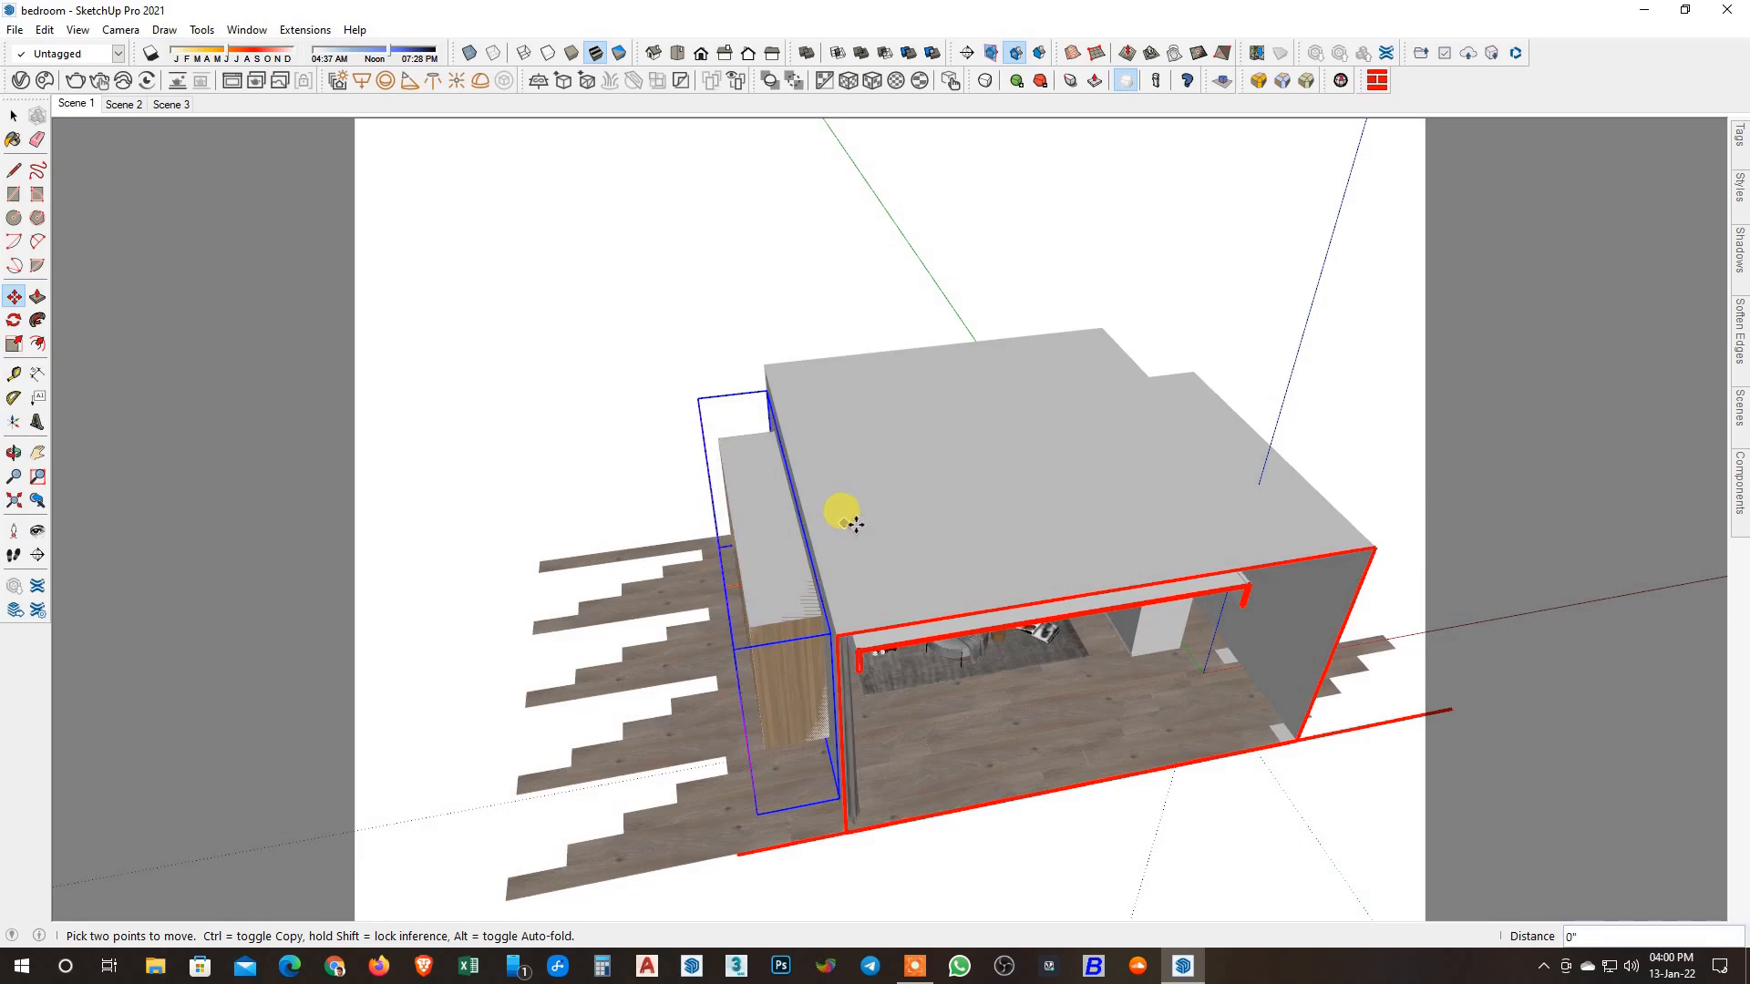
key(space)
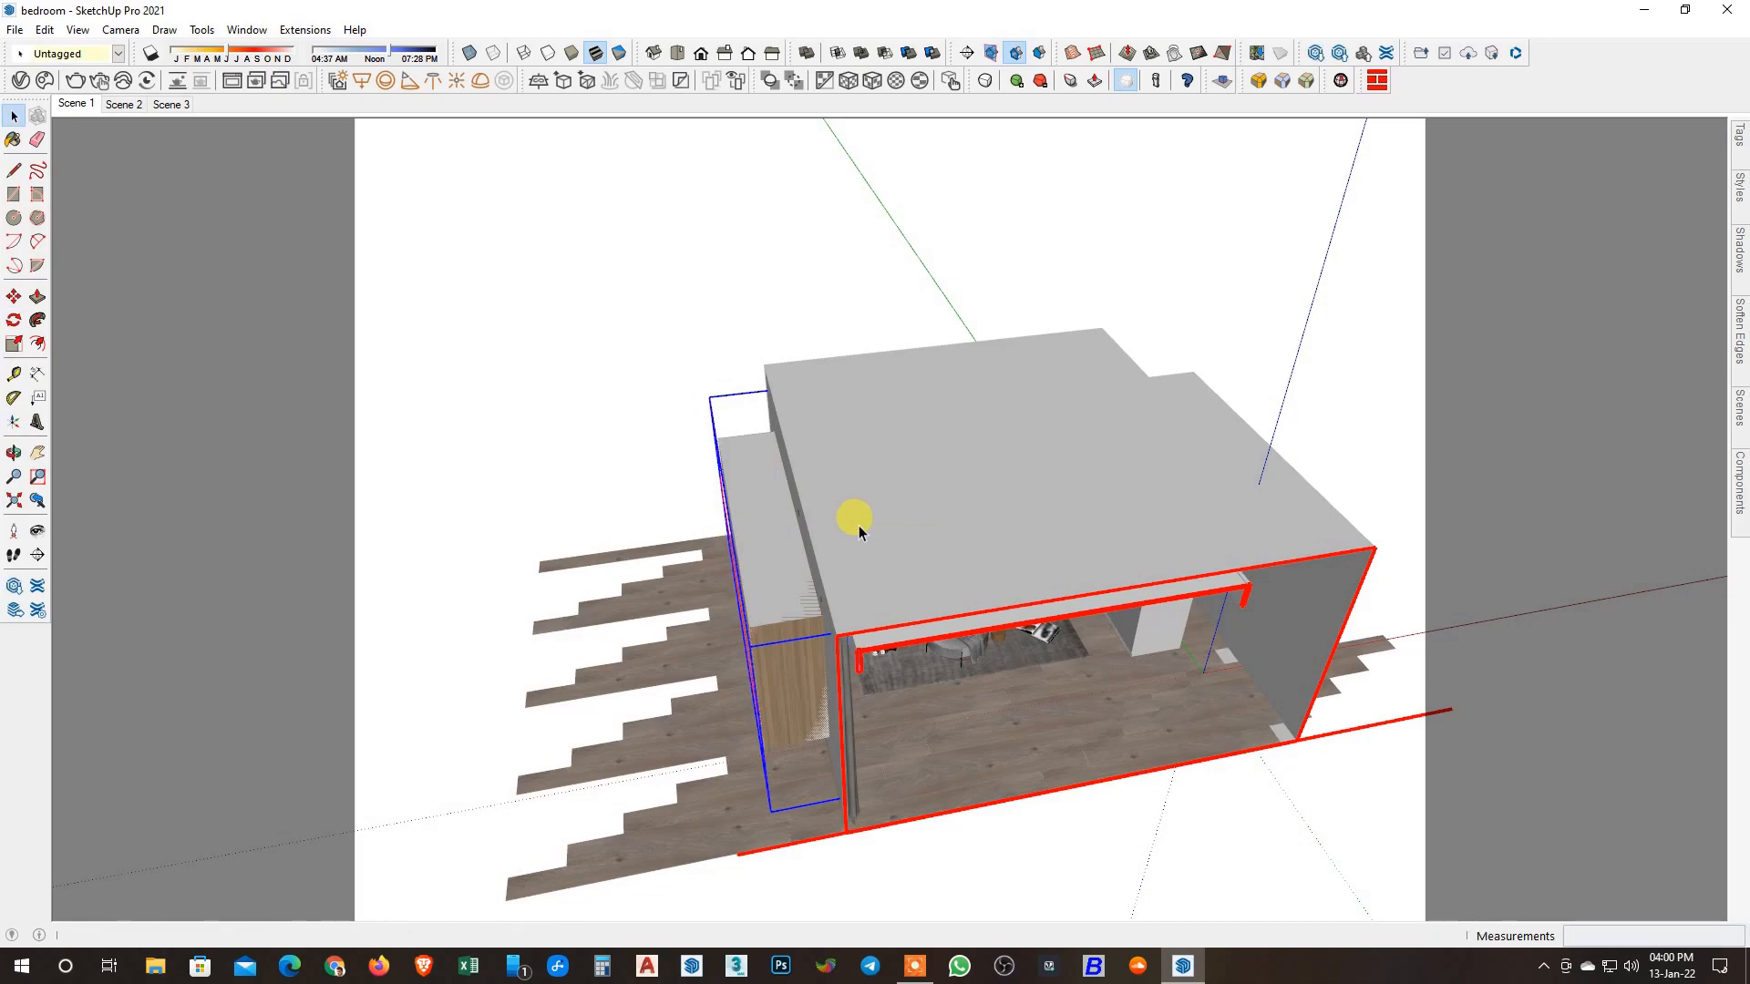
click(856, 269)
click(73, 103)
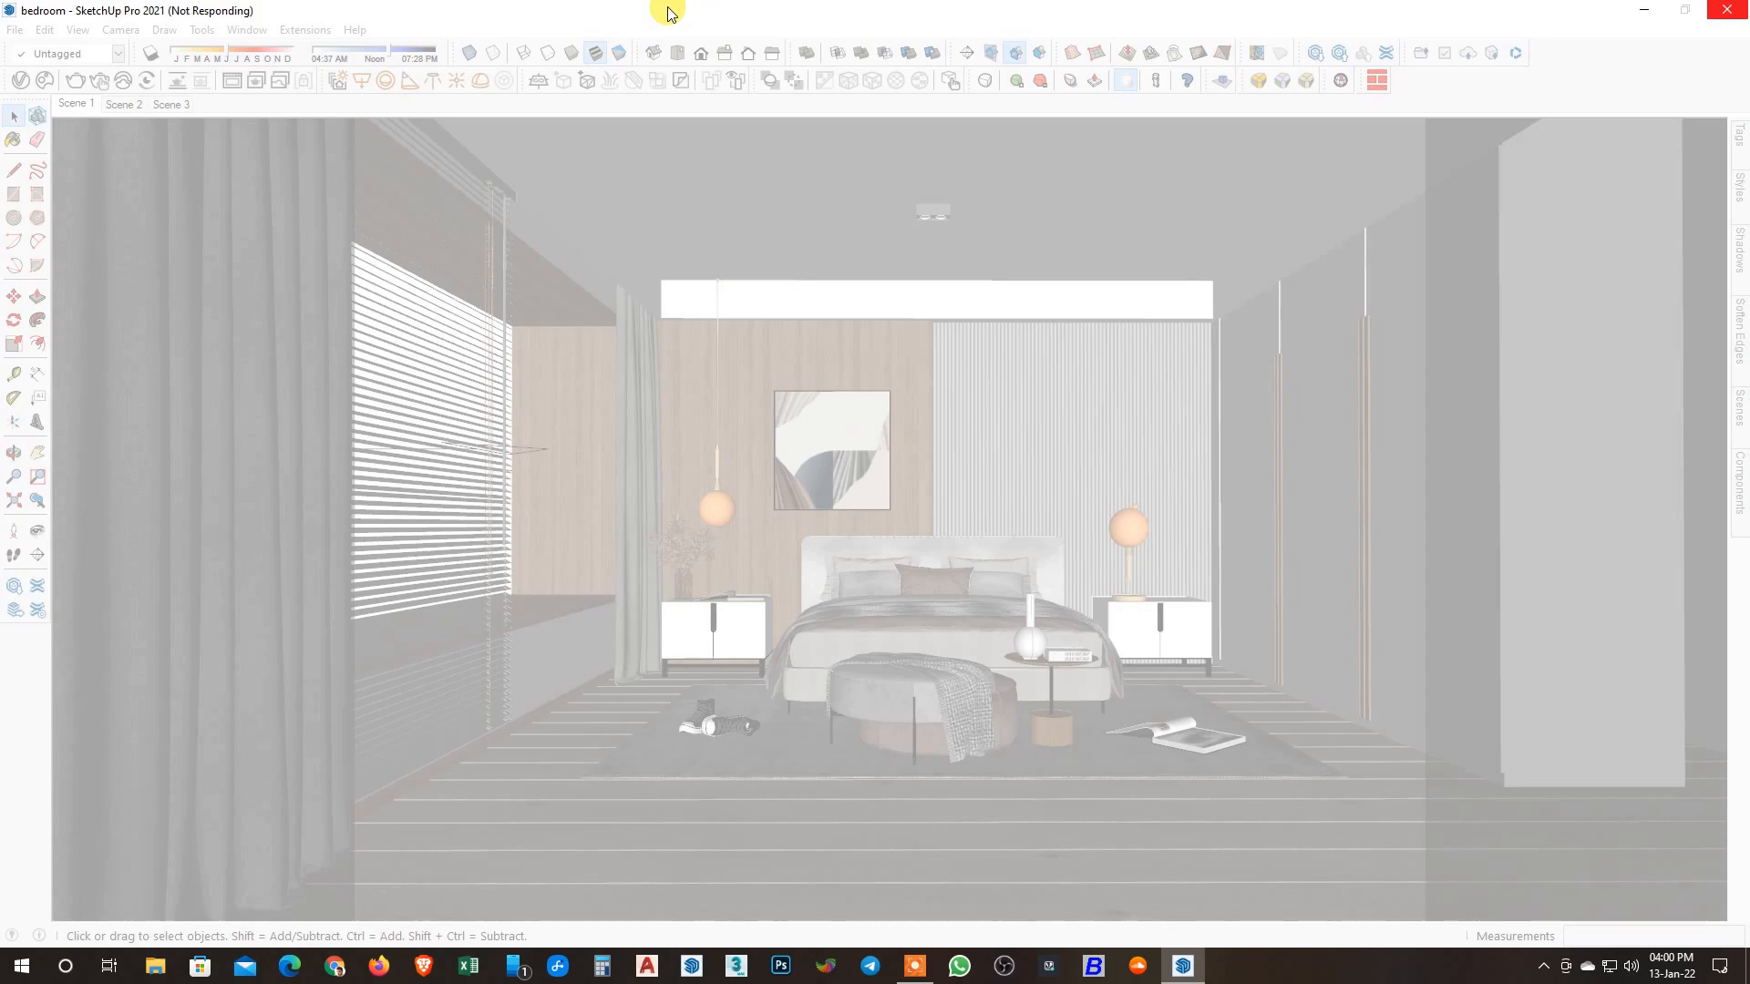
Test render Scene 1 with the rectangle light at the window.
click(1267, 966)
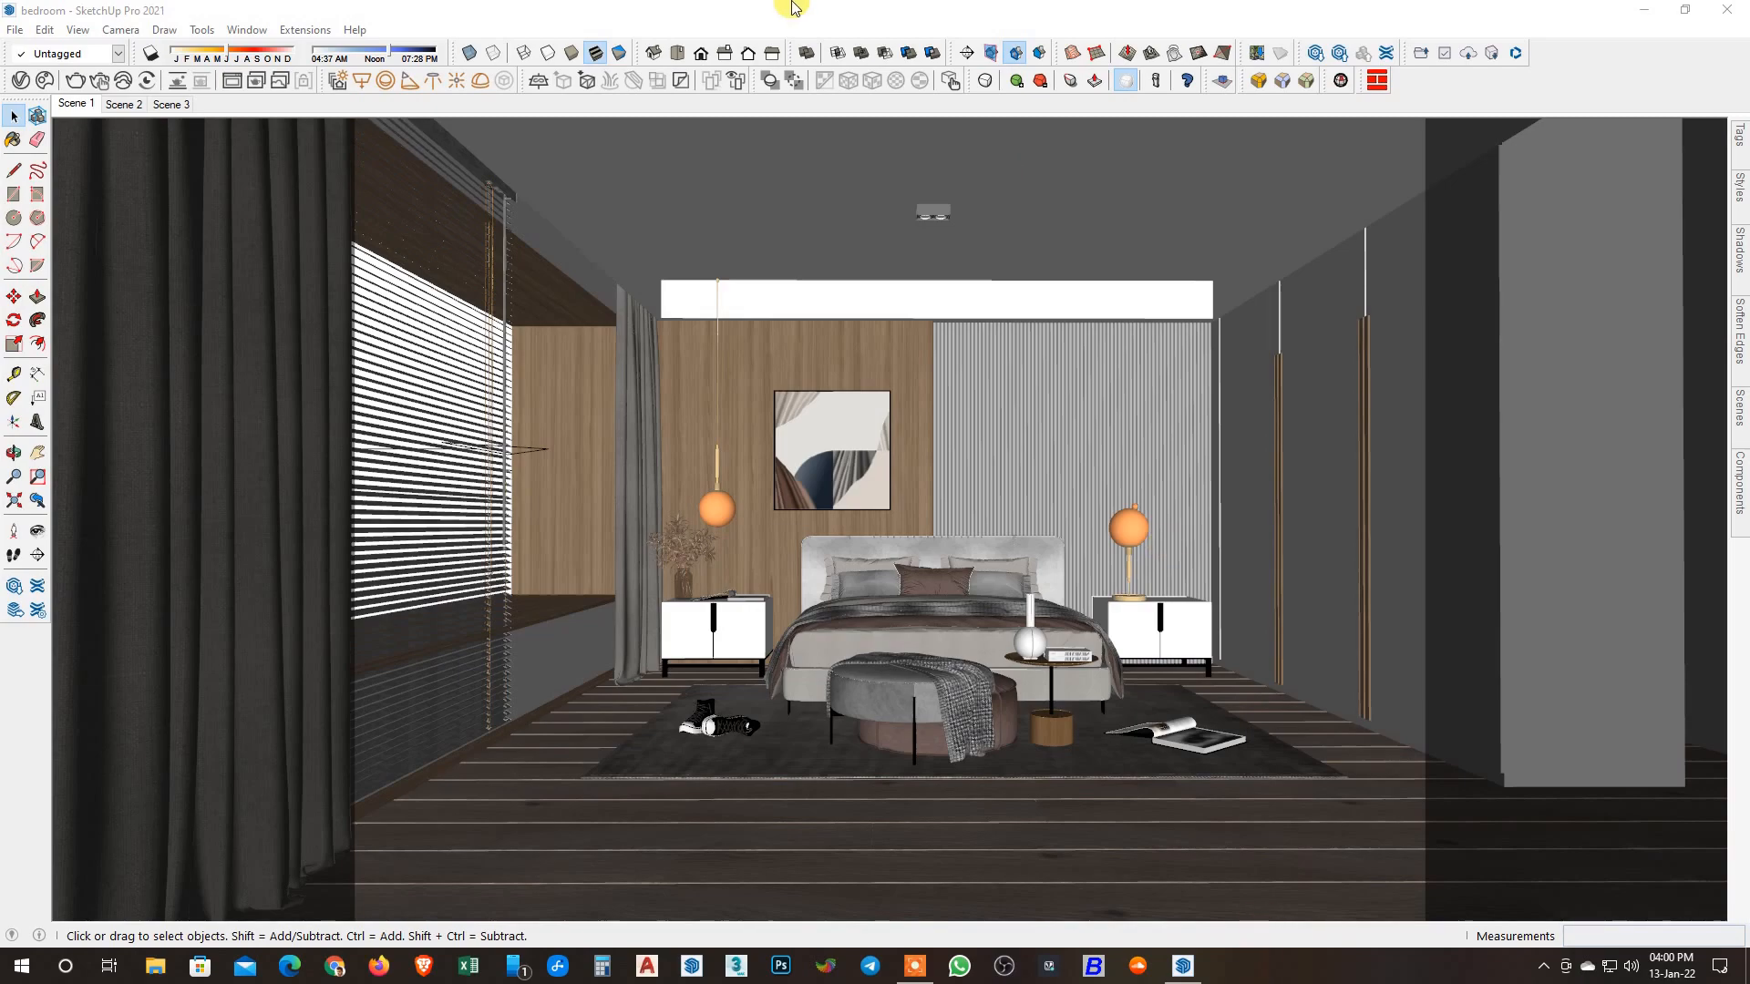
click(792, 8)
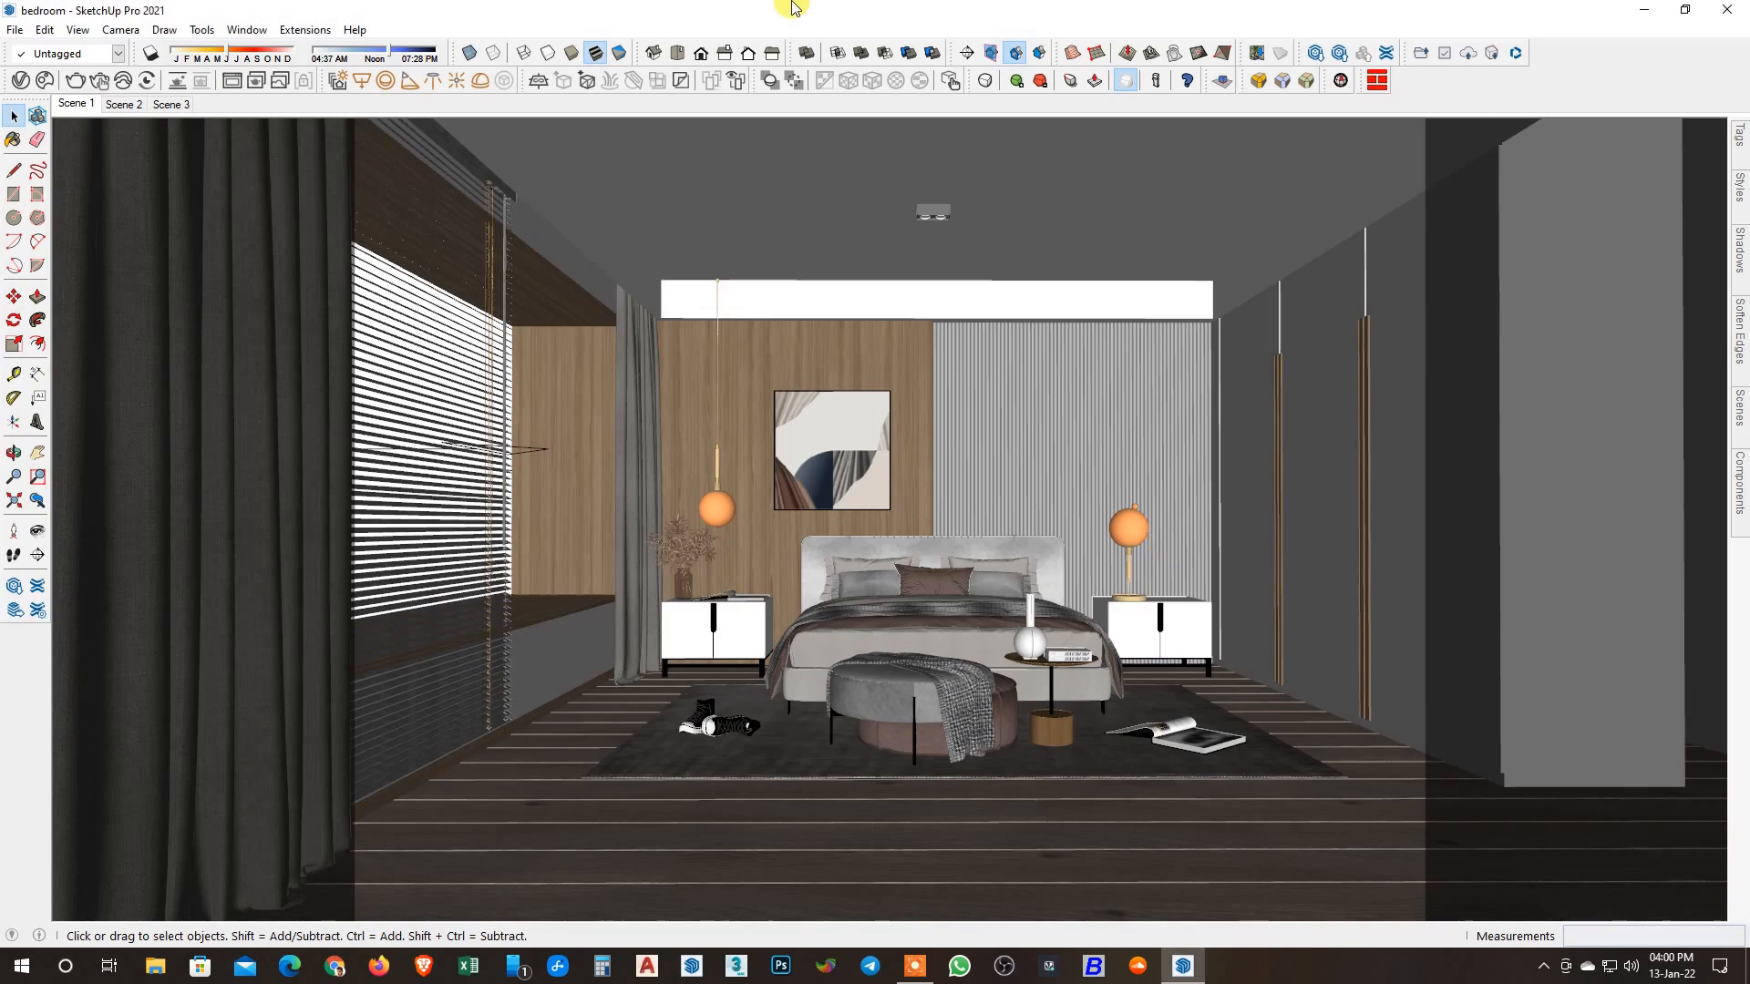
click(924, 212)
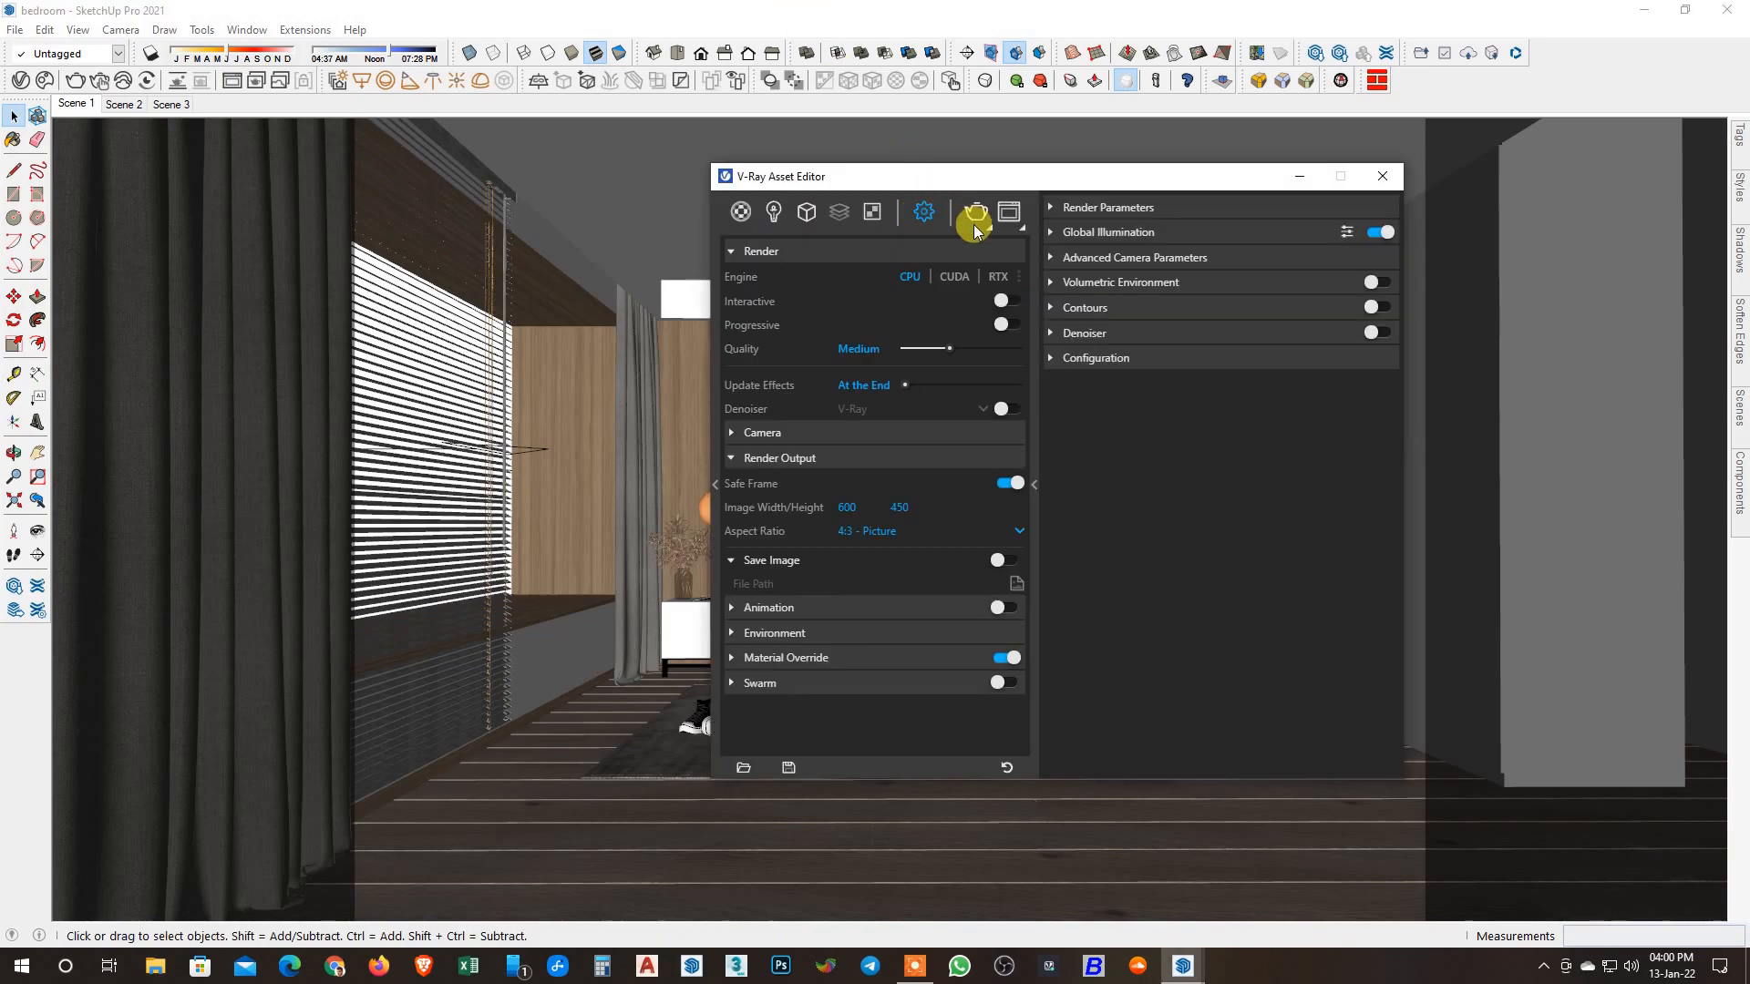
click(973, 217)
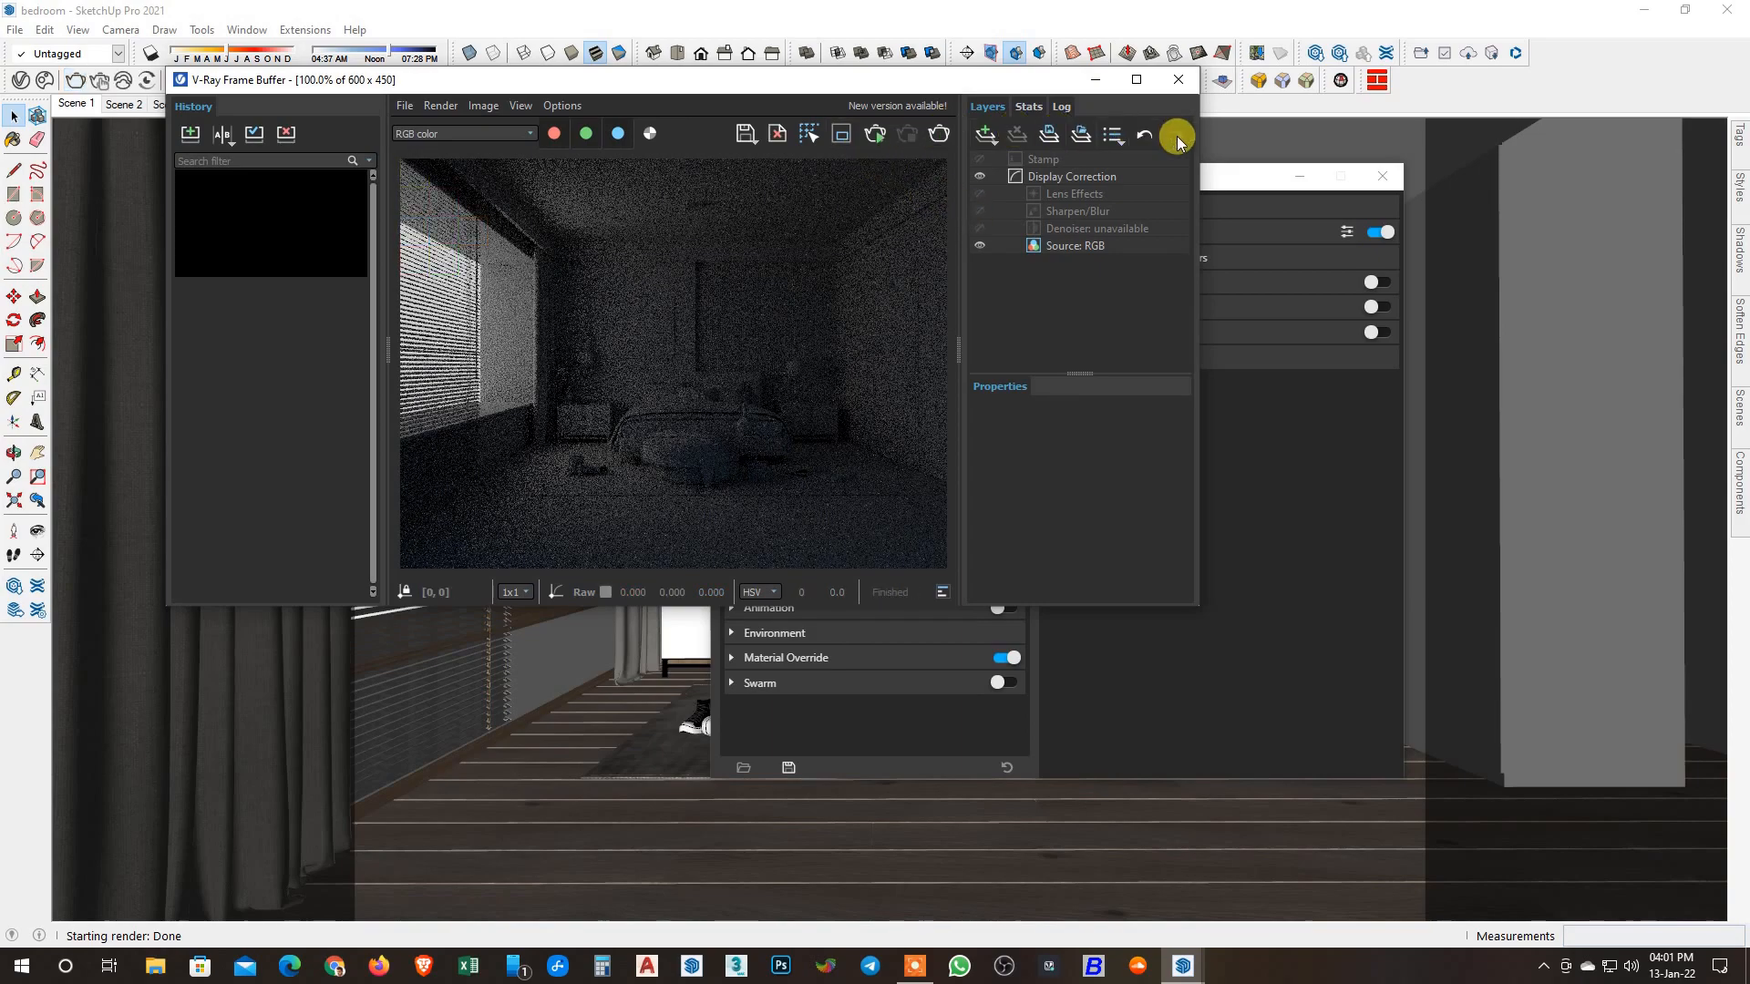
Make the rectangle light invisible and turn off its effect on reflections.
click(1234, 173)
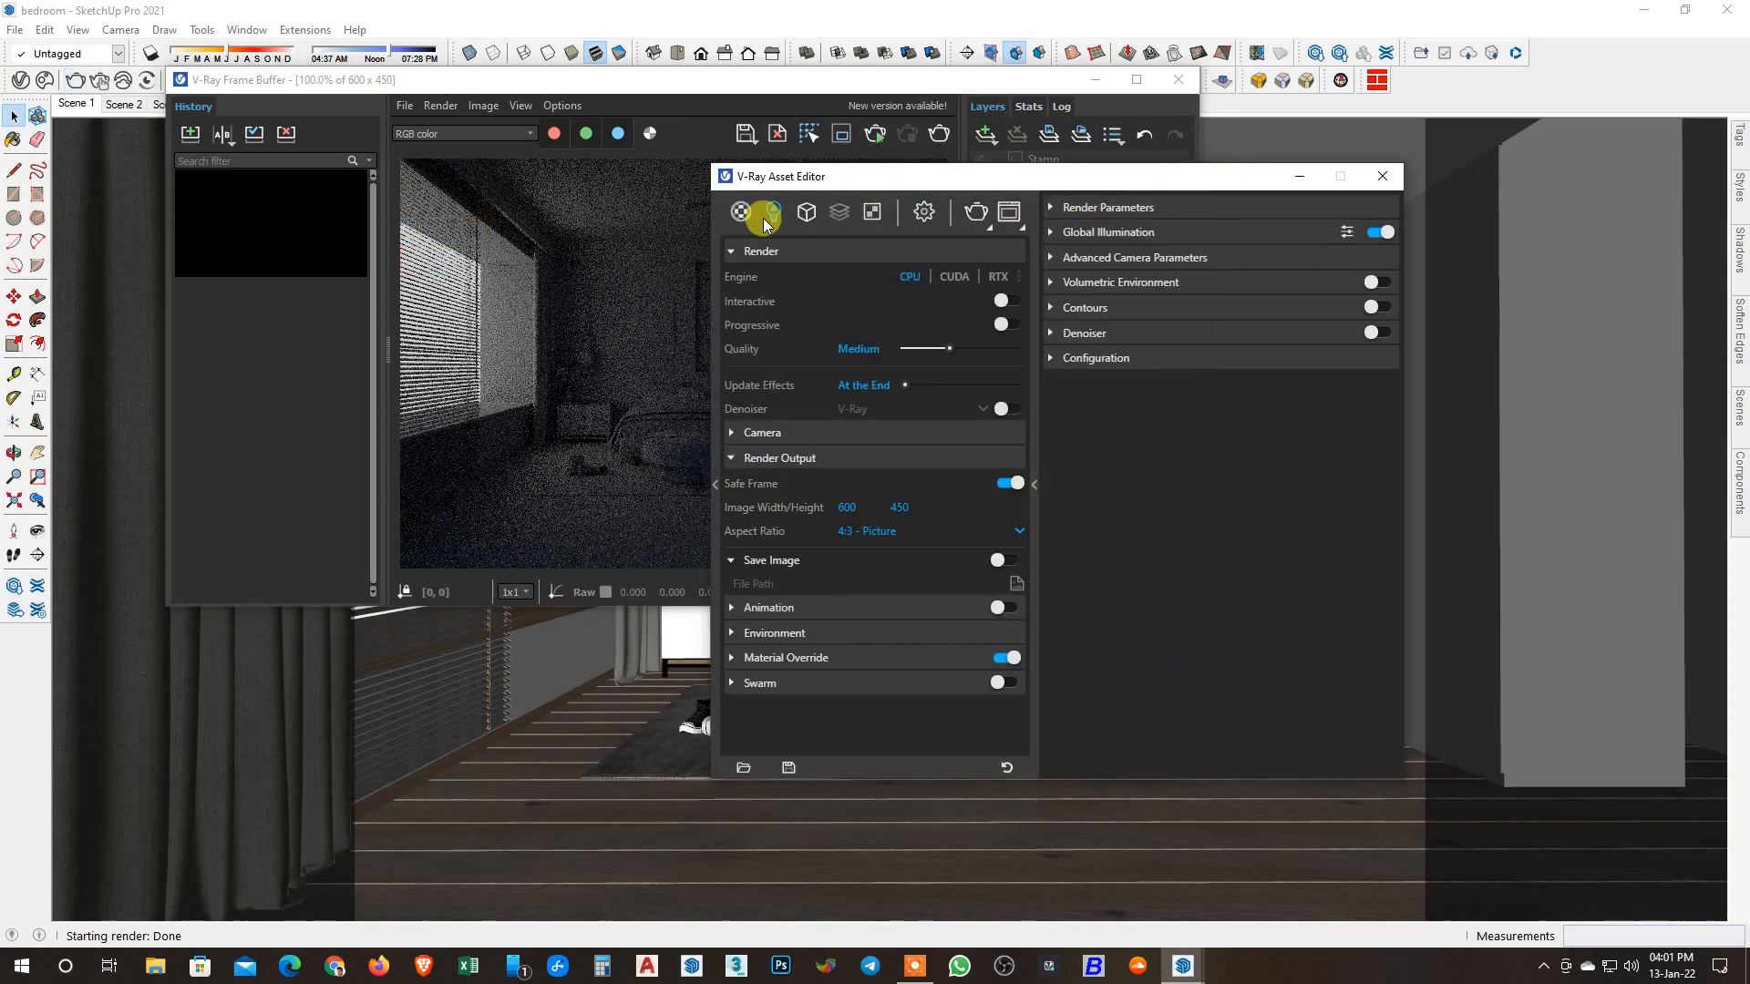
click(773, 212)
click(1176, 682)
scroll(1218, 645, down, 3)
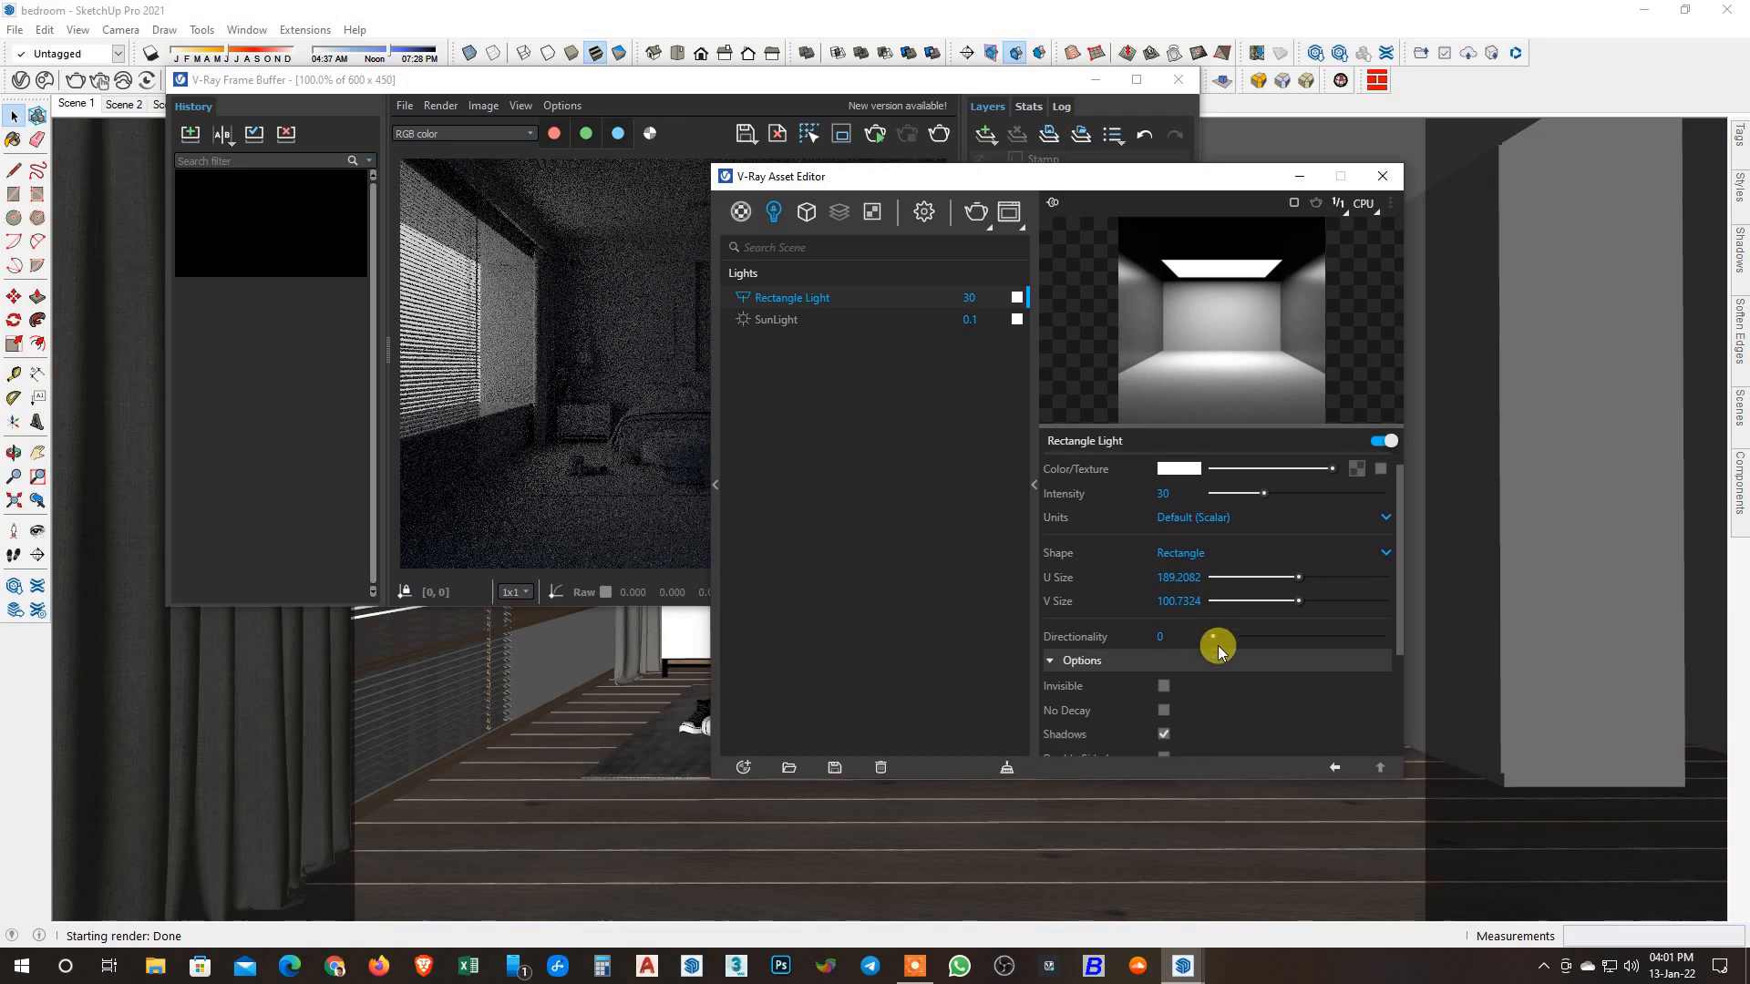
click(1164, 524)
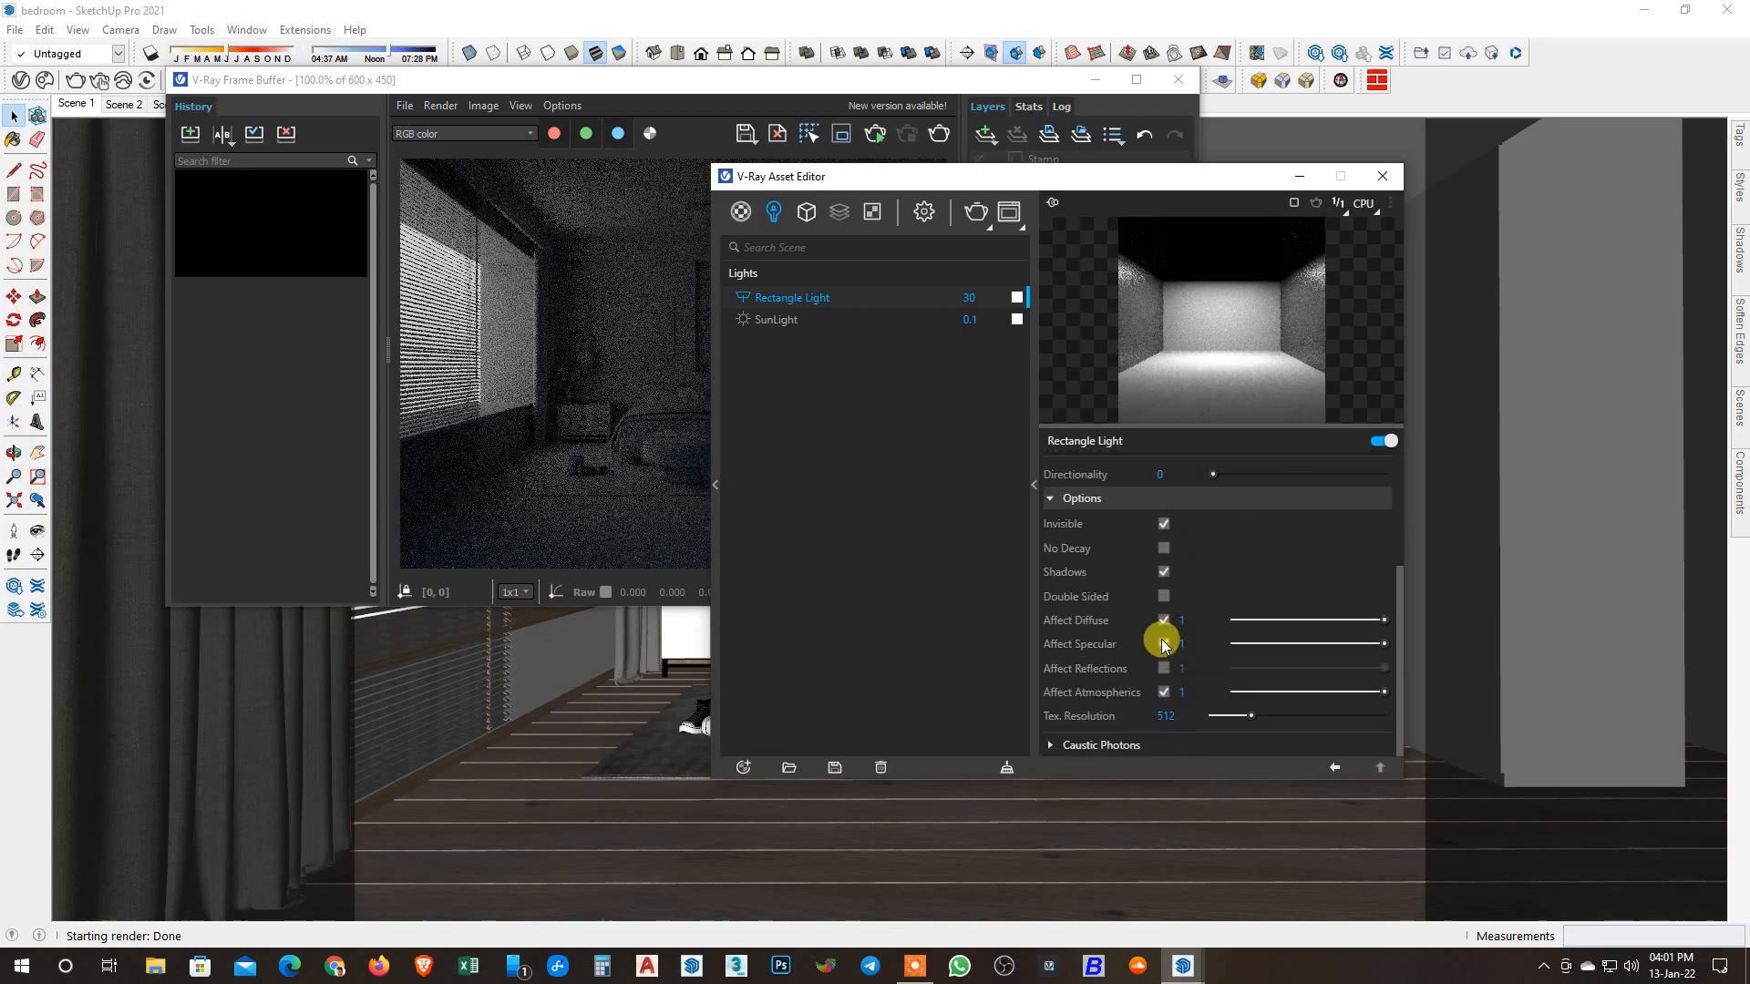
click(1124, 501)
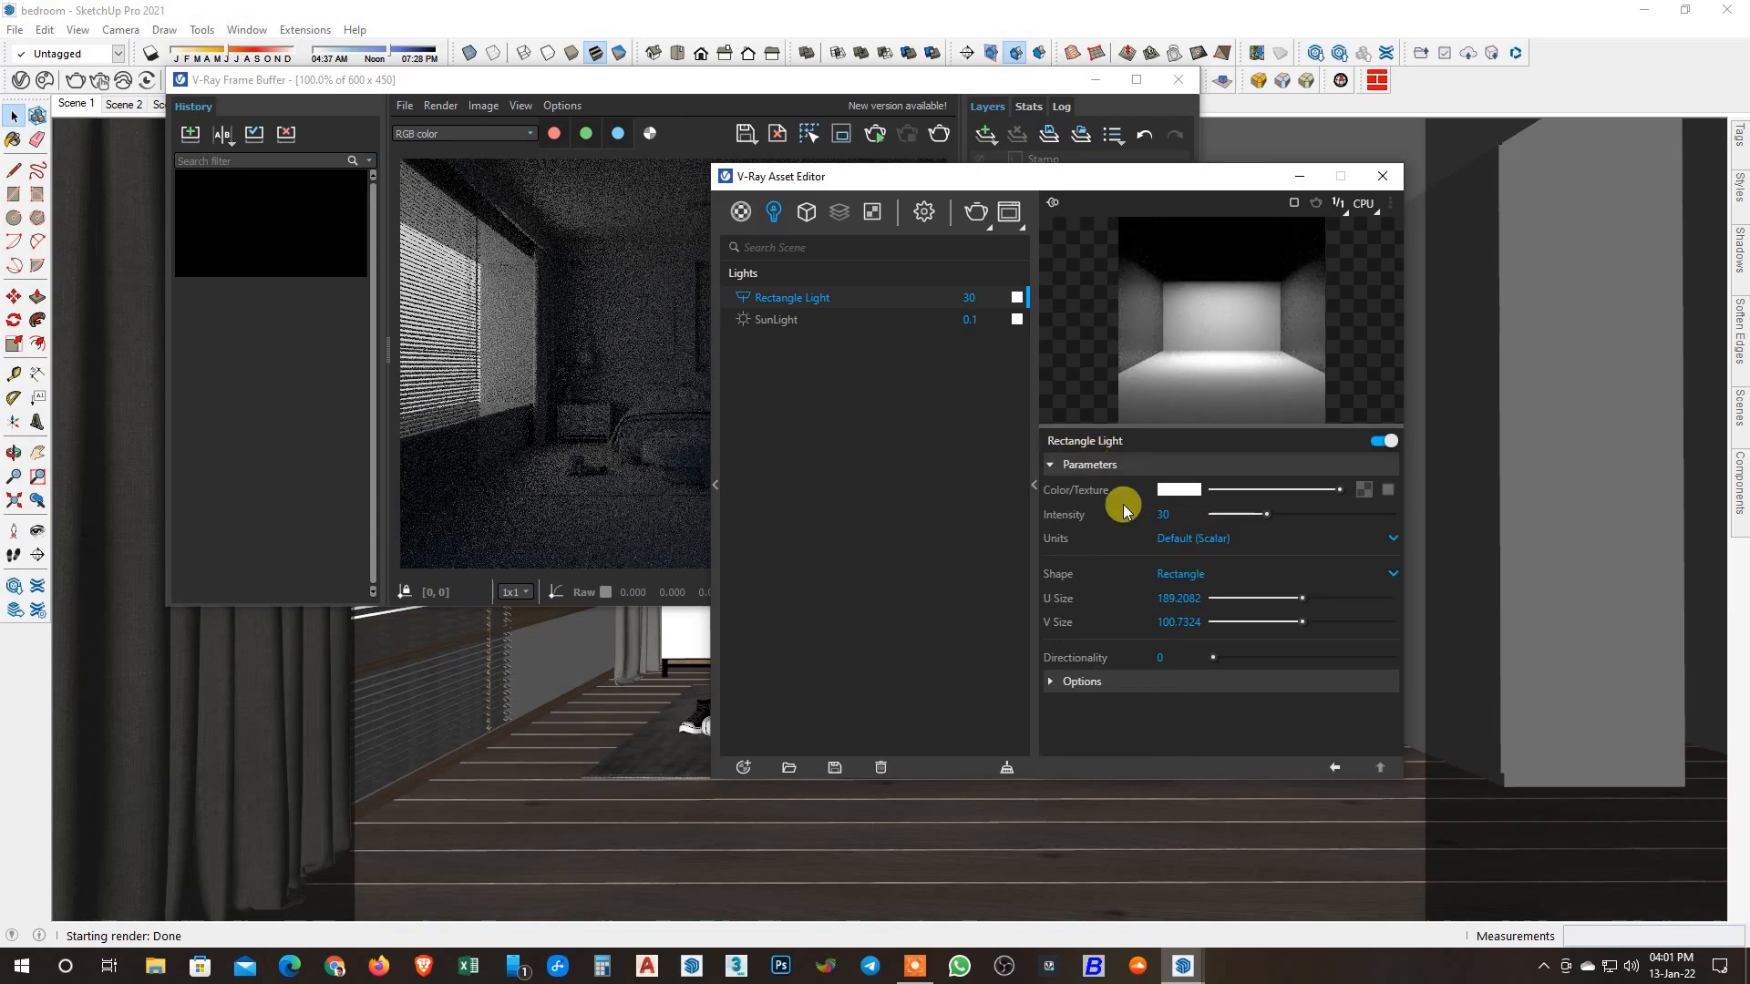
Test render Scene 1 with the rectangle light hidden and stop the render once the brightness can be judged.
click(976, 211)
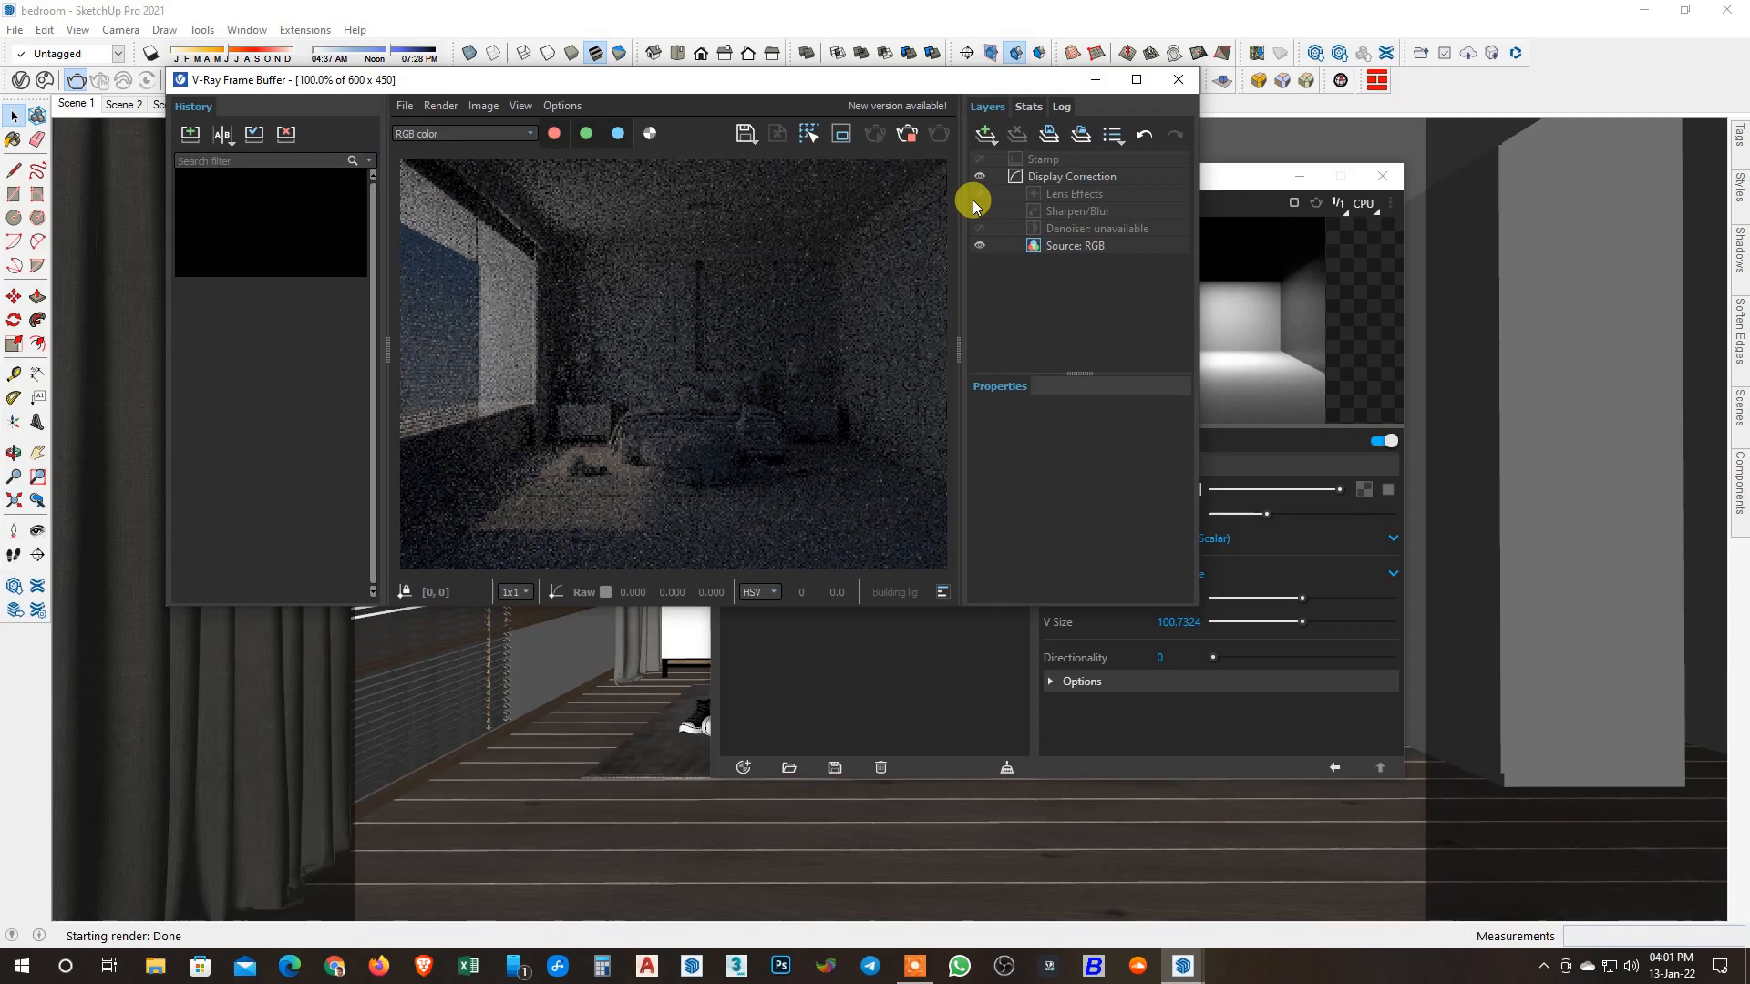
click(916, 136)
click(1246, 184)
Set the camera film sensitivity (ISO) to 1500 and test render Scene 1 again.
click(923, 212)
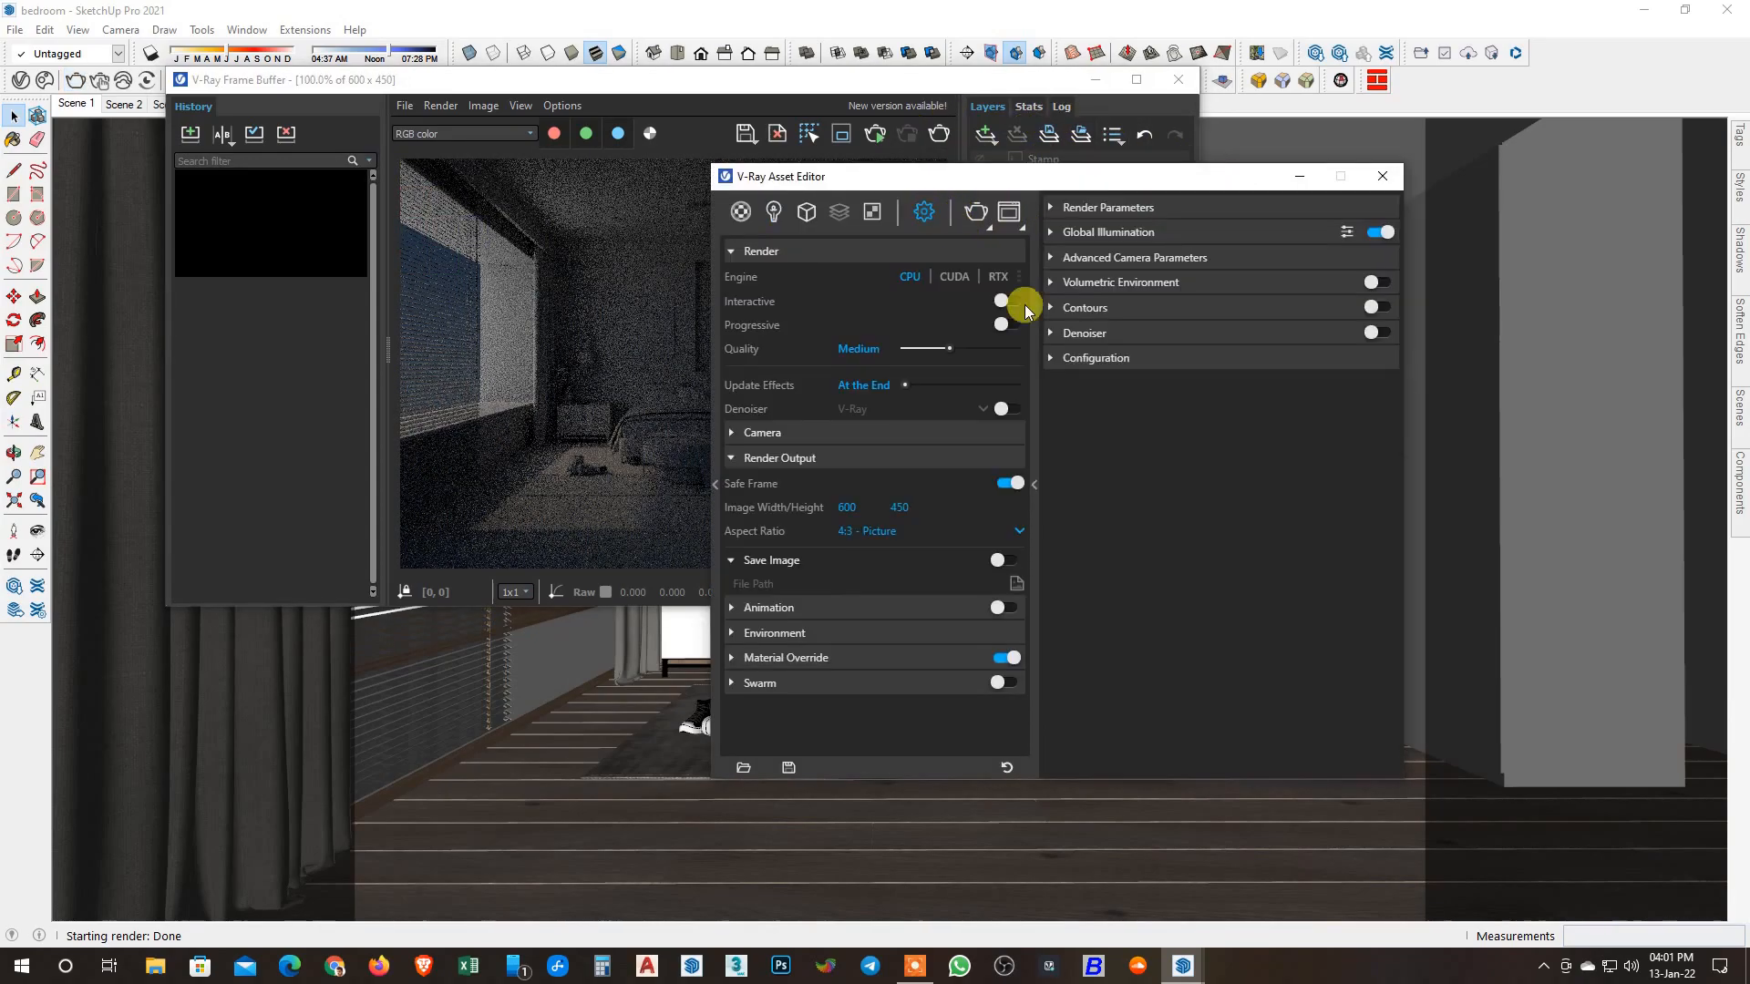
click(1131, 257)
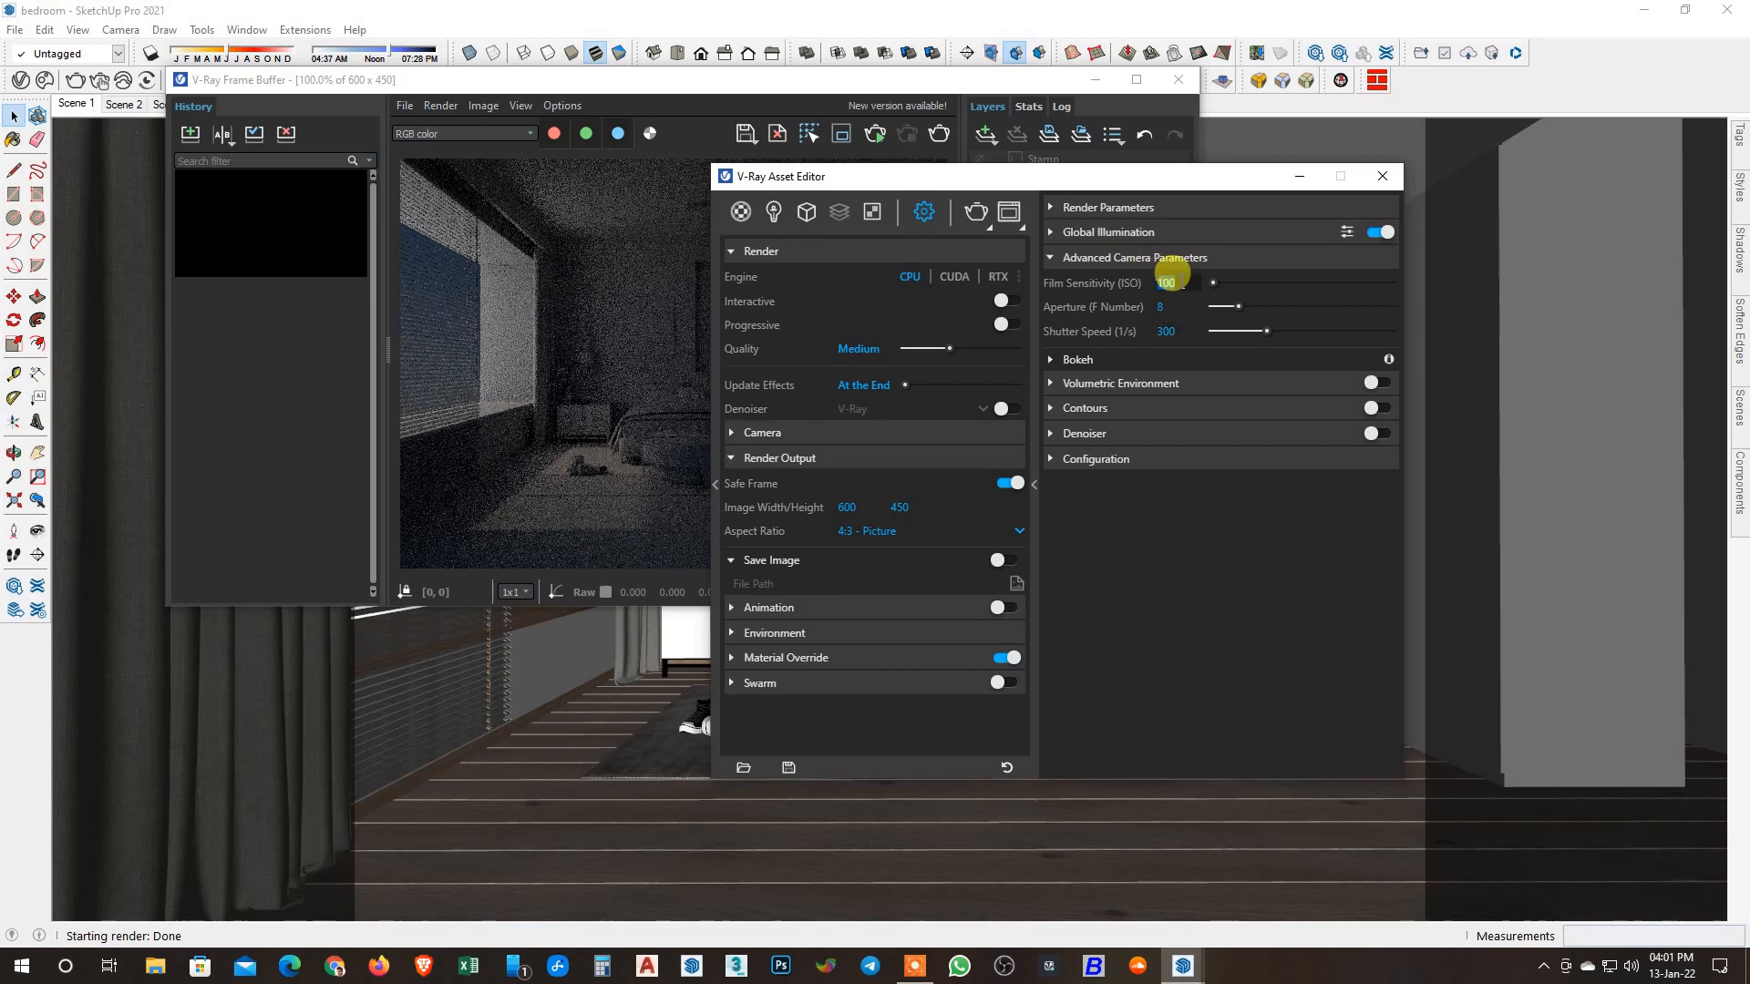
click(974, 211)
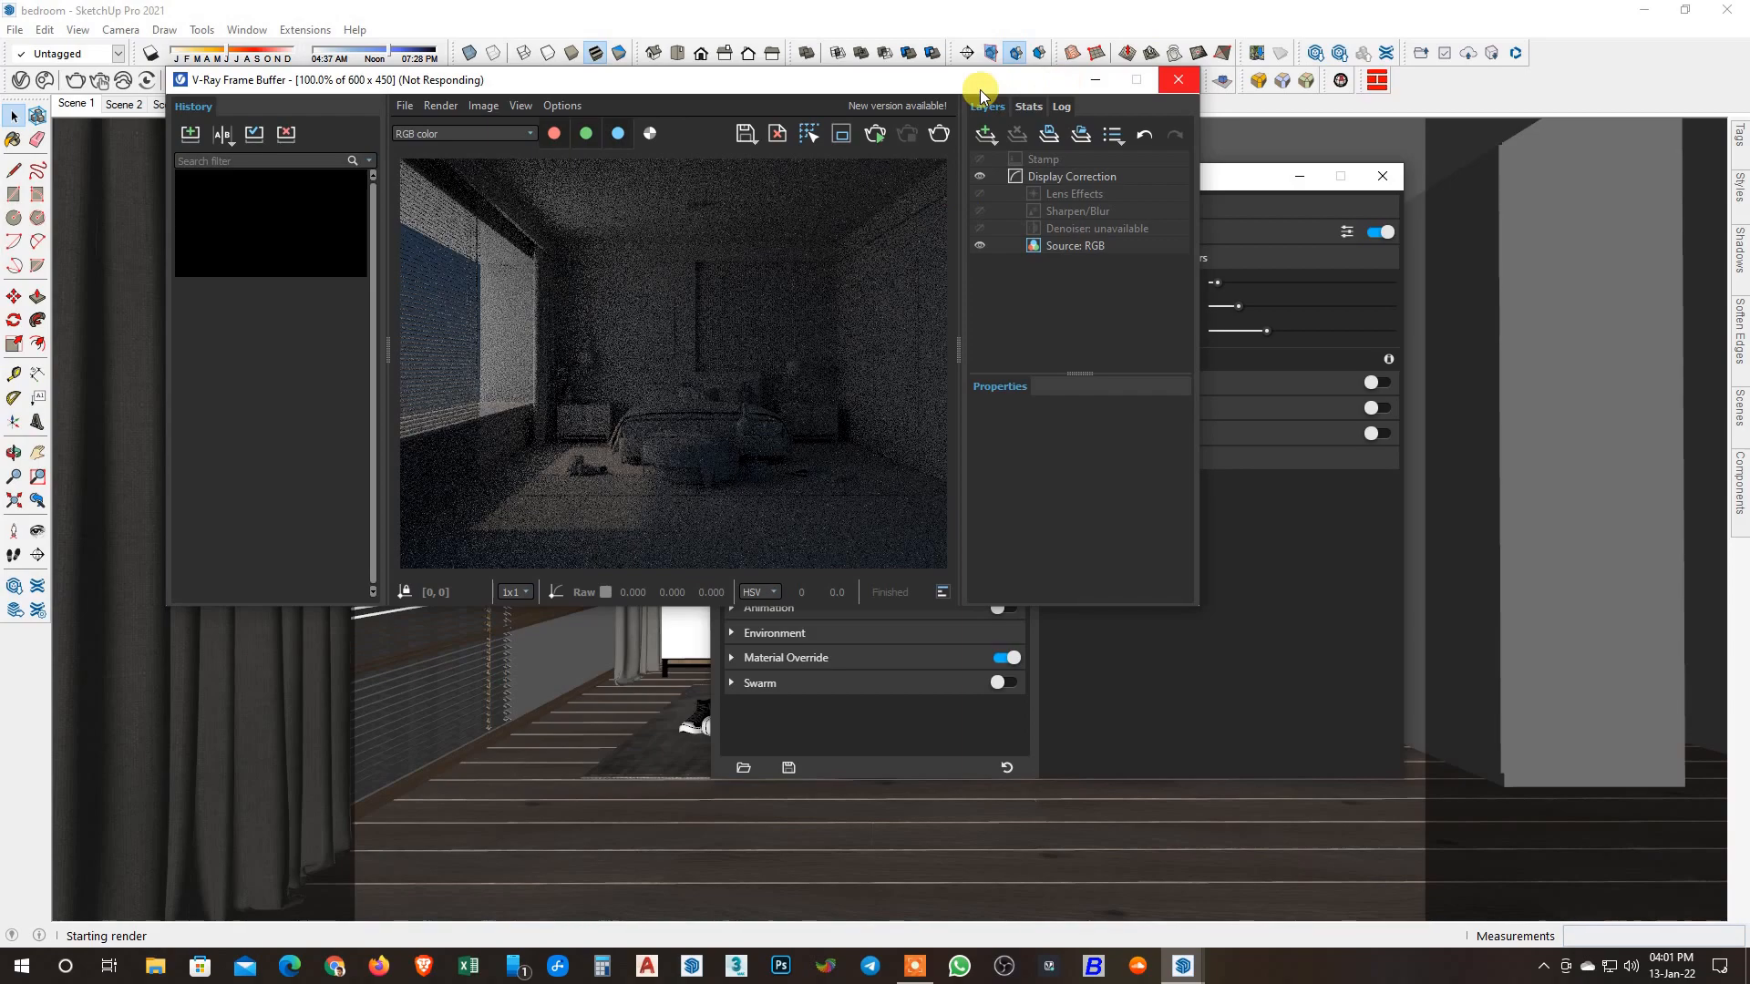
right_click(1414, 980)
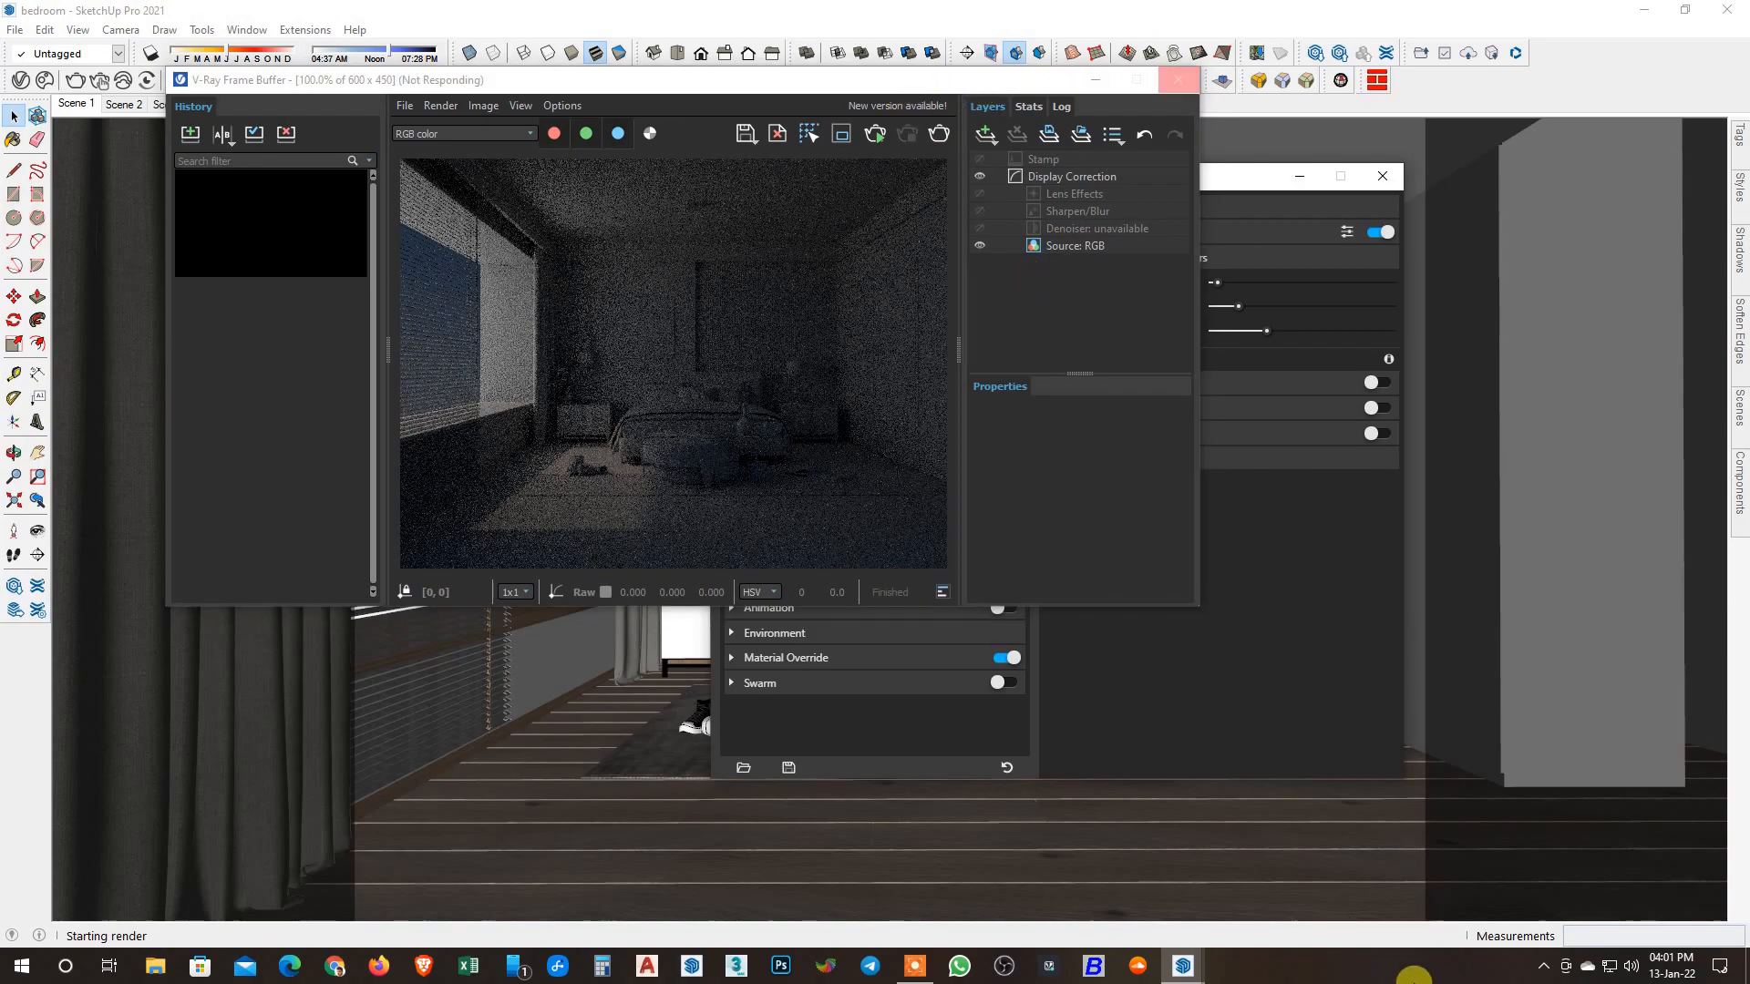
click(739, 369)
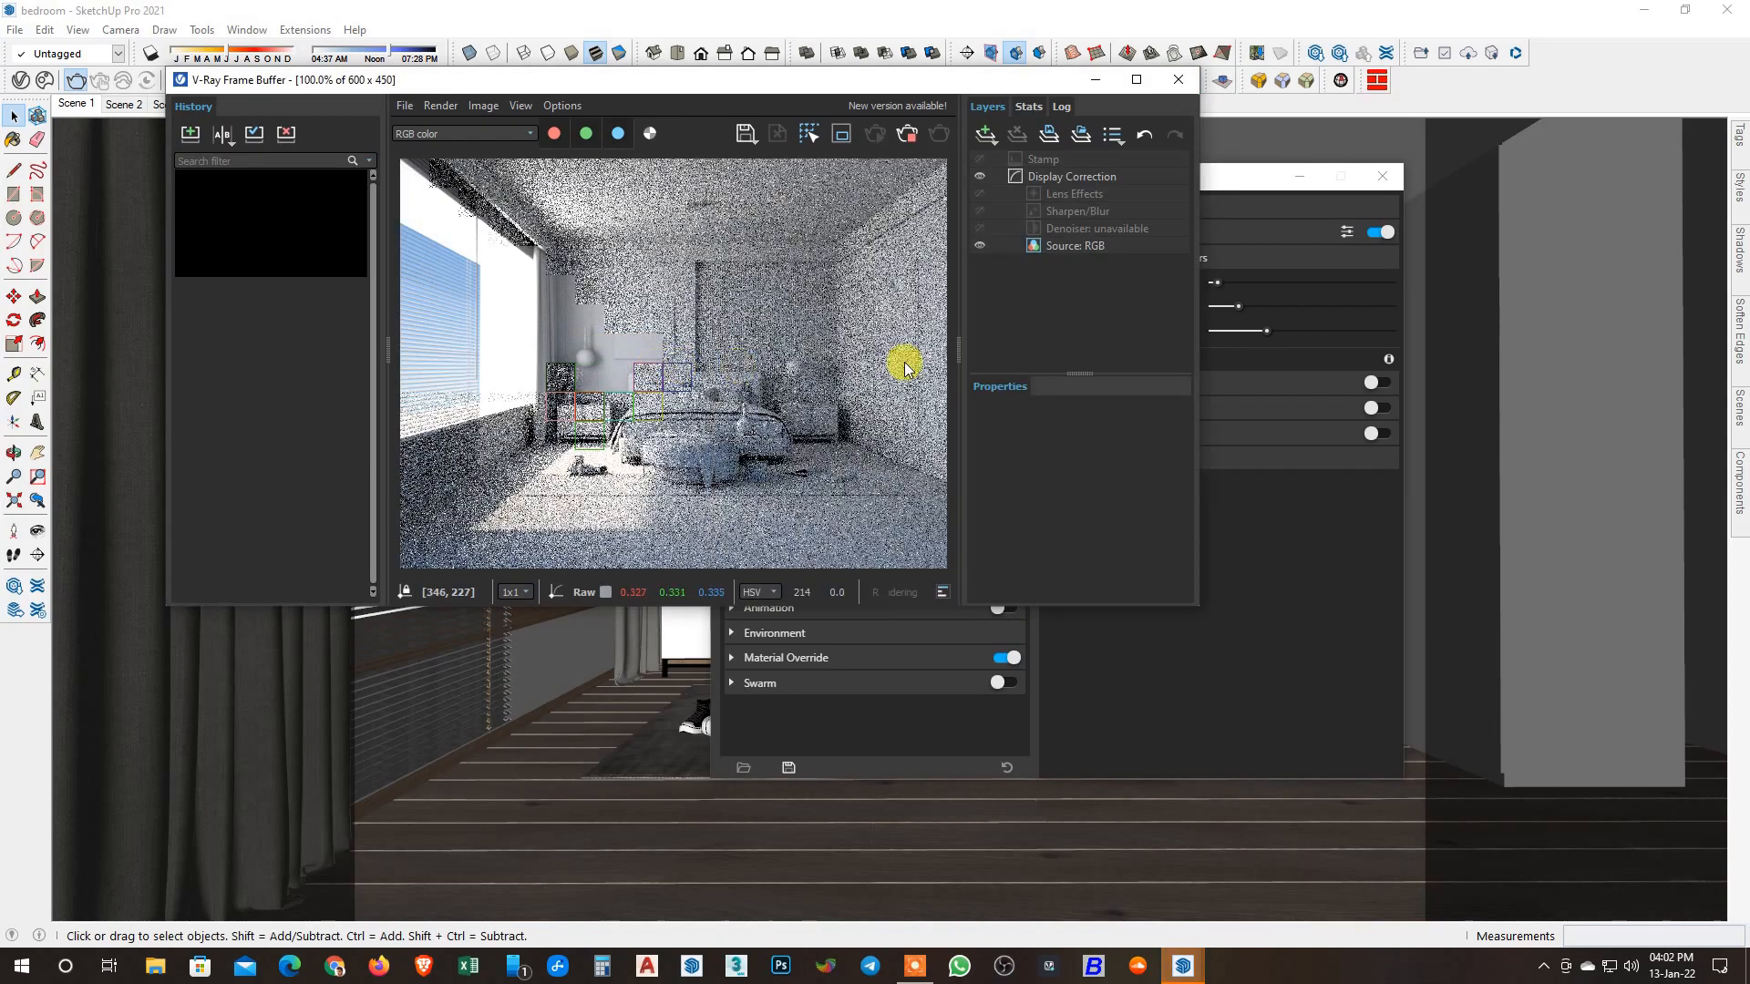
Add an Exposure correction layer to the render and set its highlight burn to 0.2.
click(985, 136)
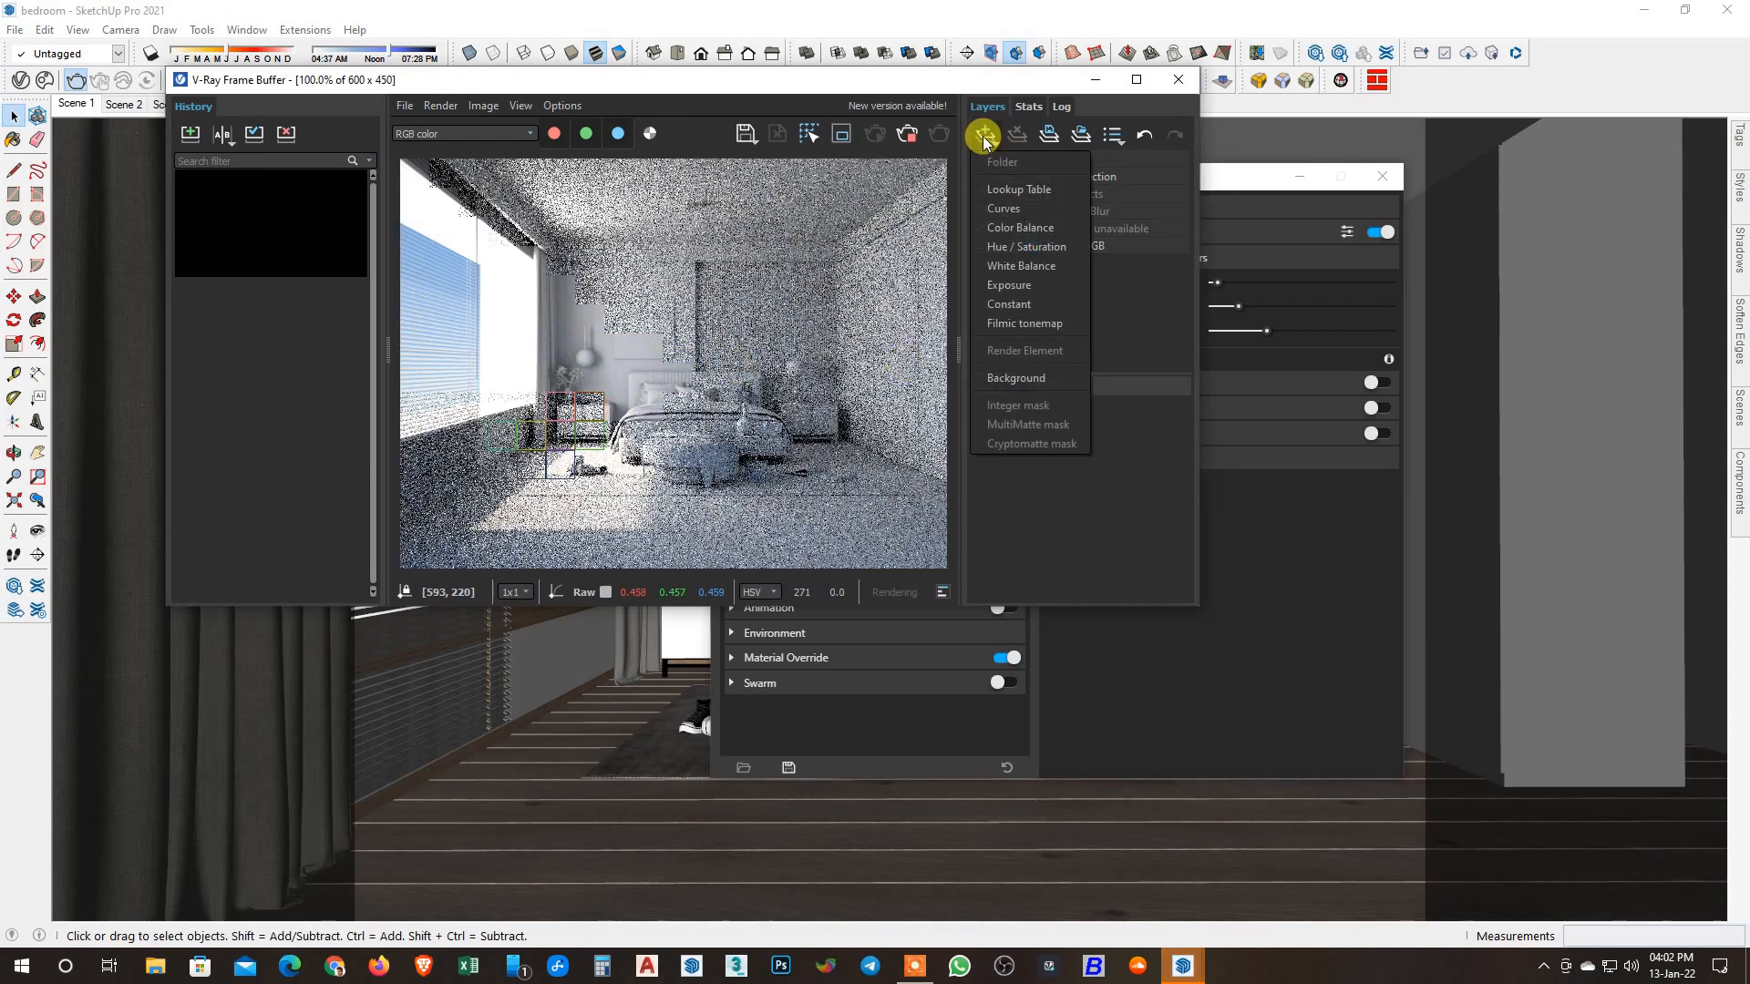
click(1011, 285)
double_click(1149, 502)
text(0.2)
key(Return)
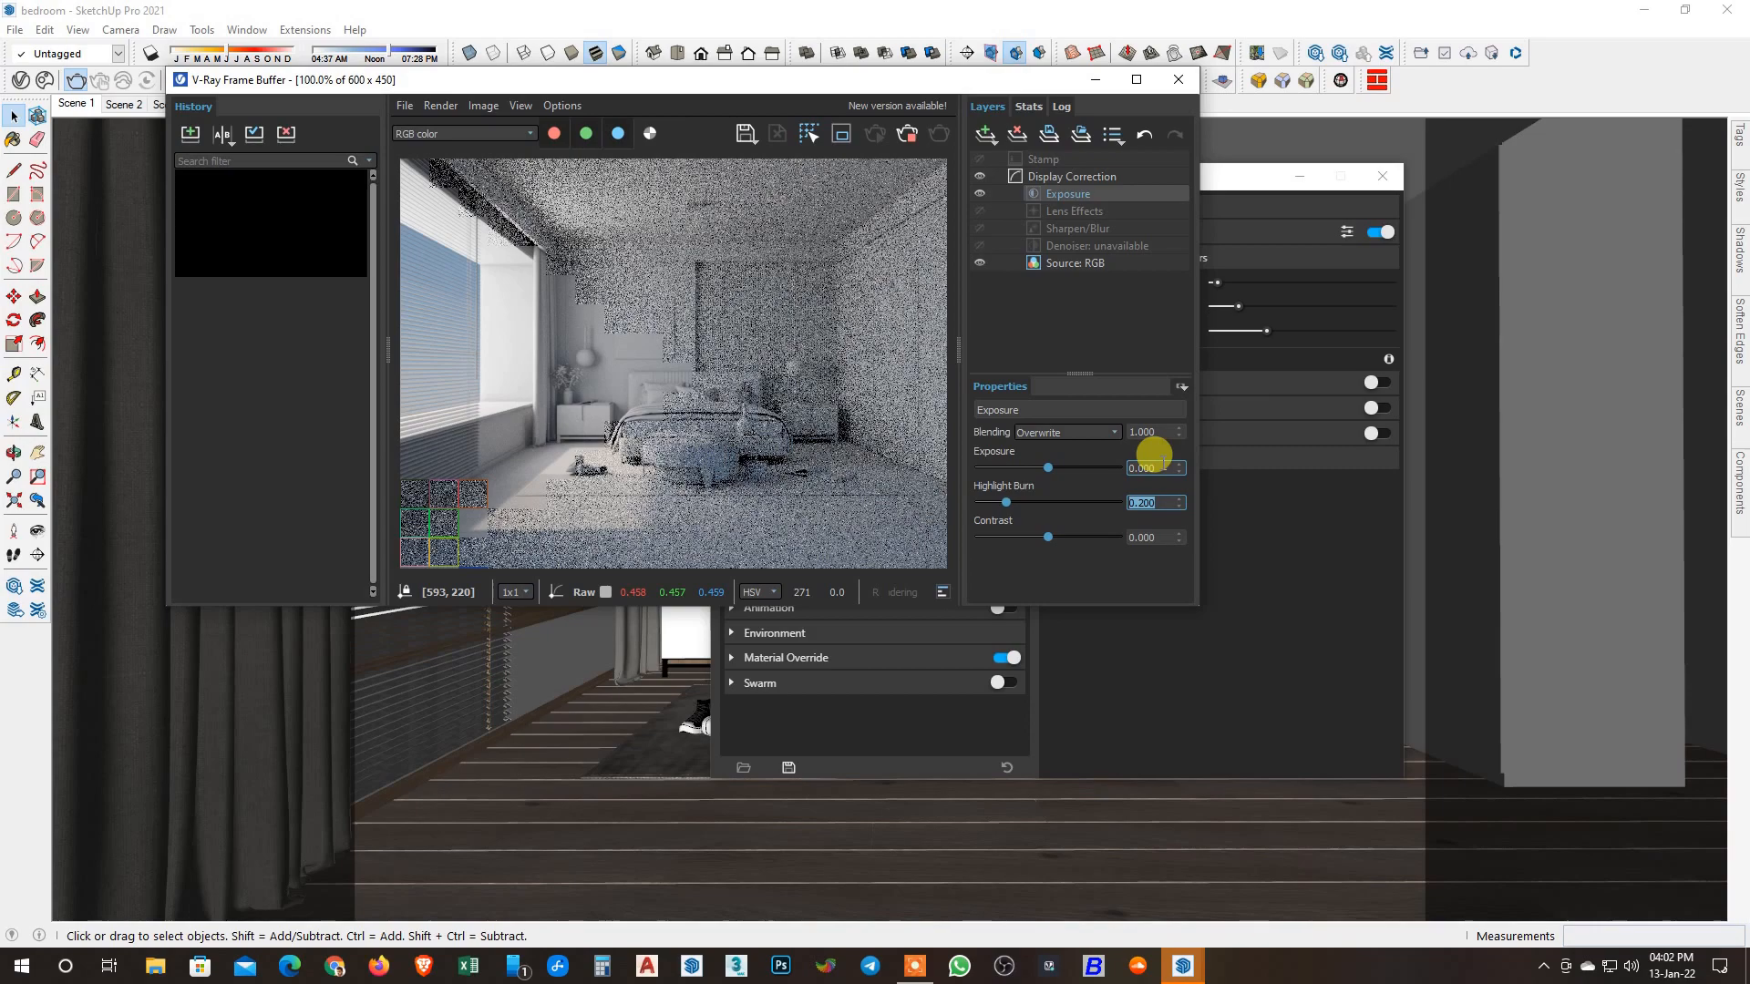
double_click(1150, 537)
Set the camera aperture (F number) to 6, rerender Scene 1 and stop the test render.
click(1271, 543)
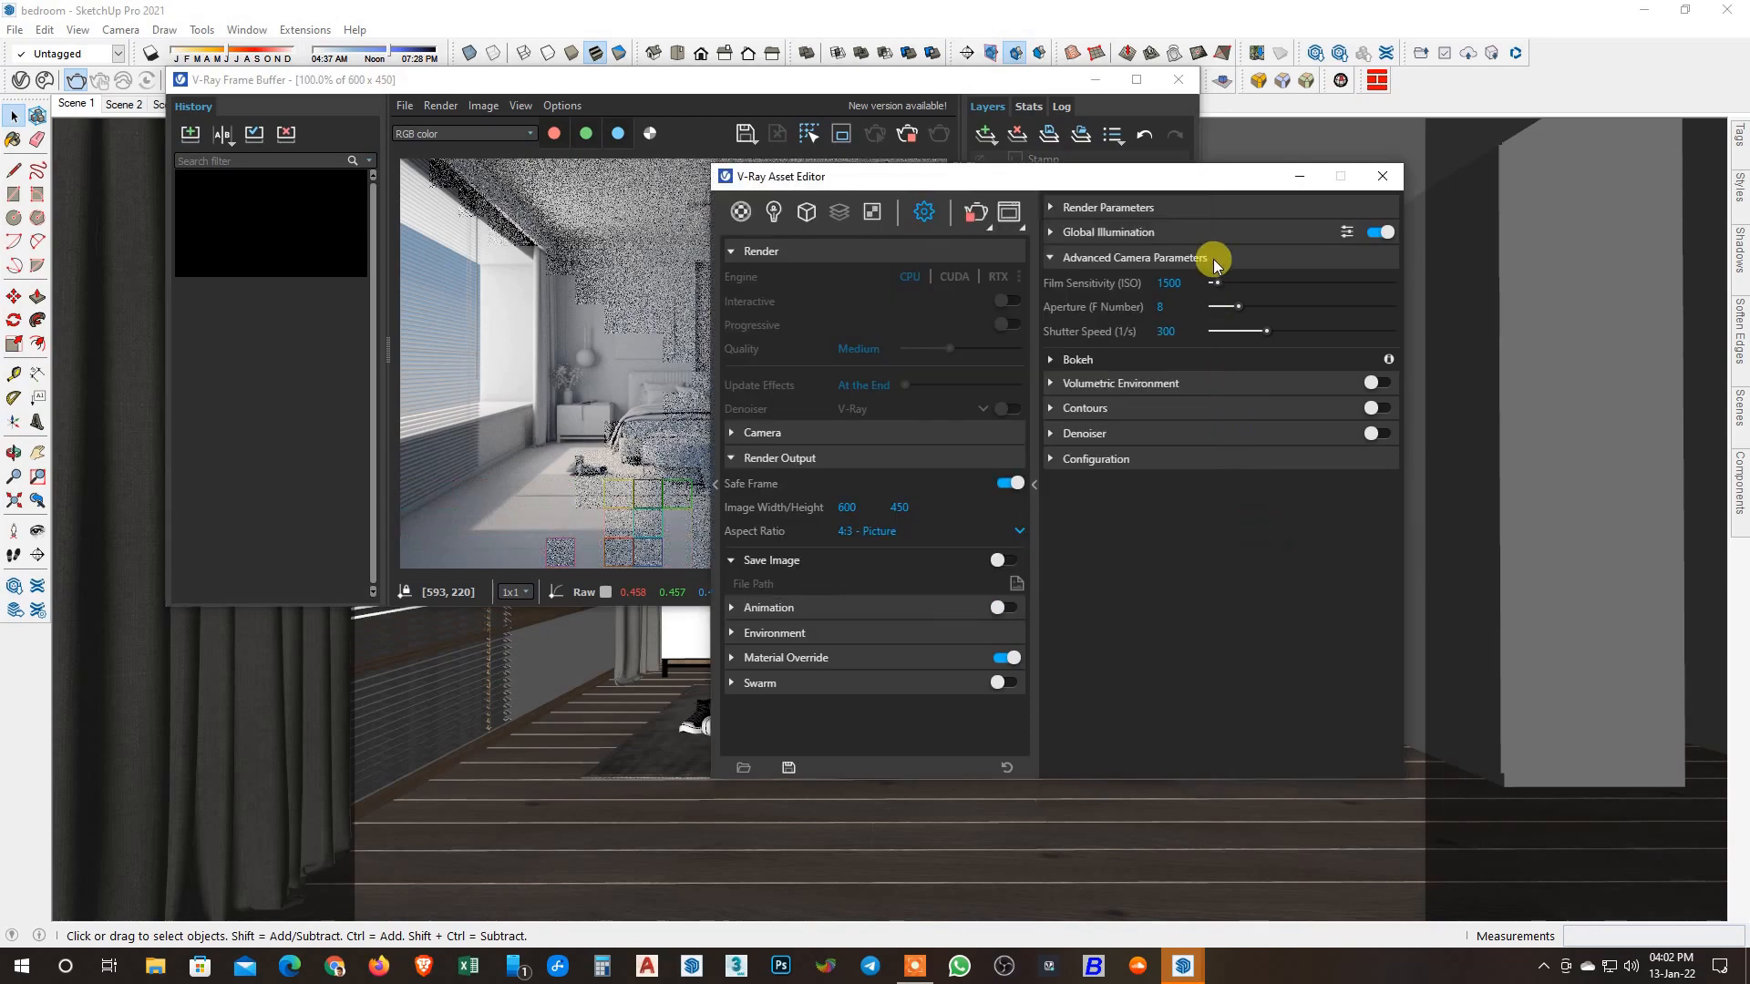
key(Return)
click(976, 214)
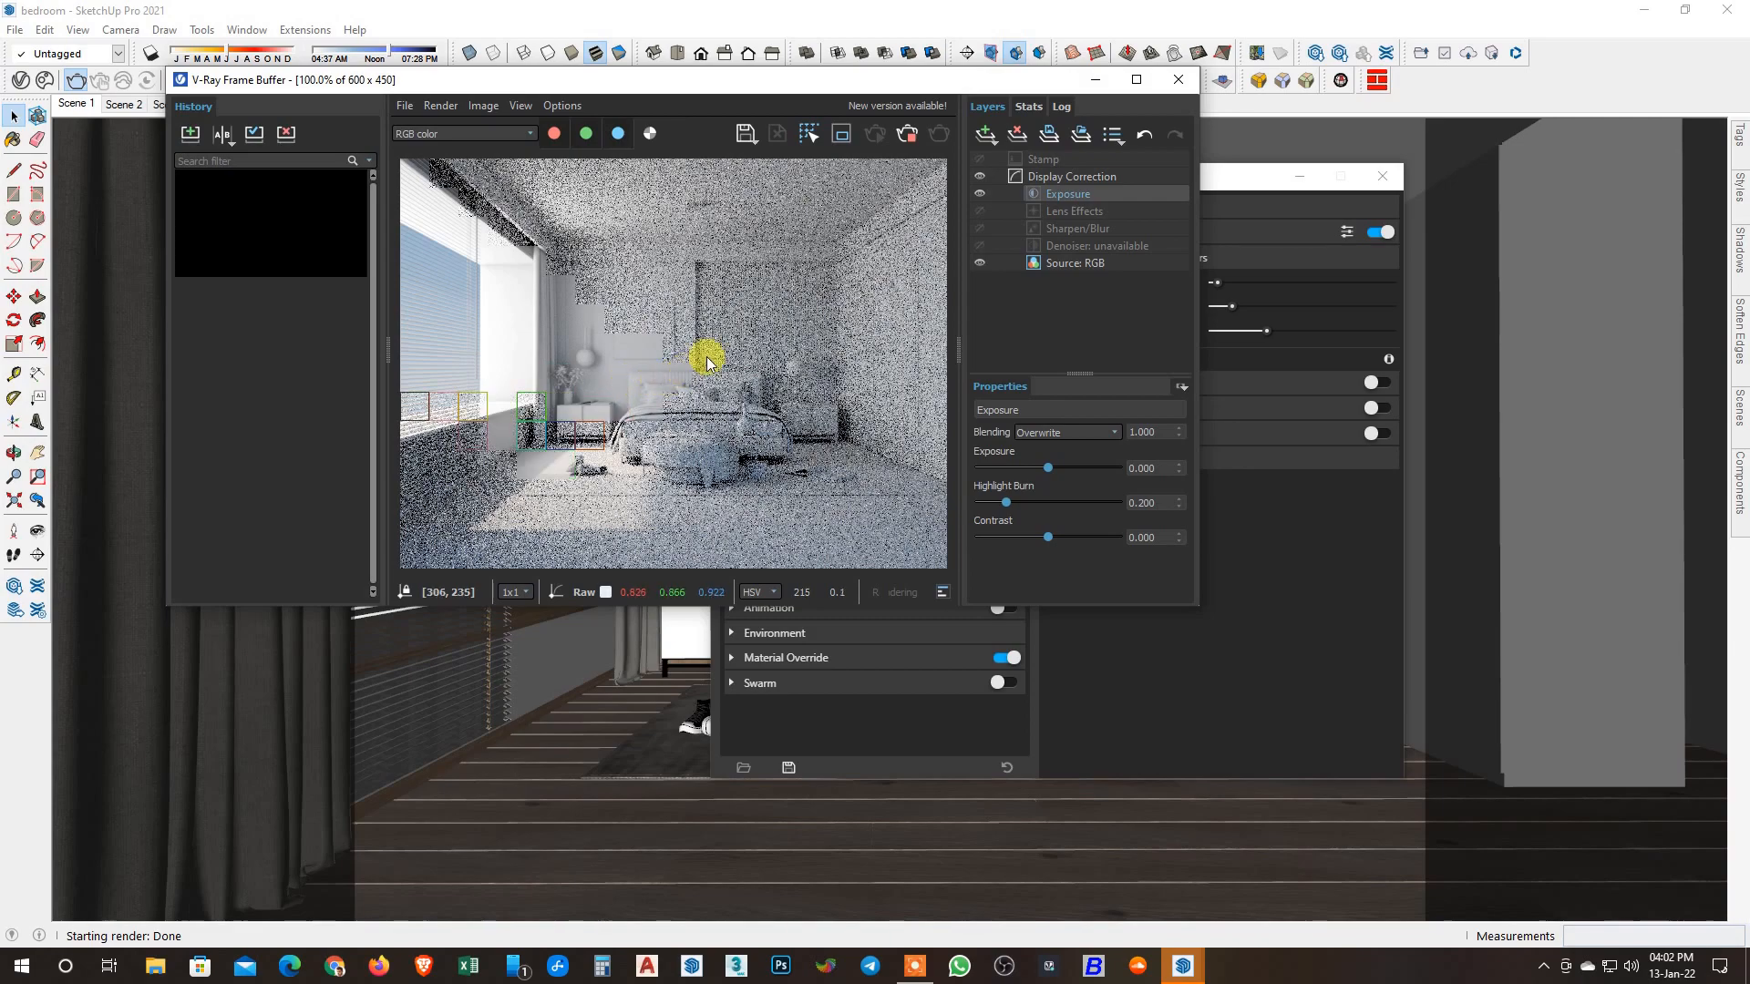
click(909, 138)
Add a White Balance correction layer with a temperature of 7000 and close the frame buffer.
click(993, 137)
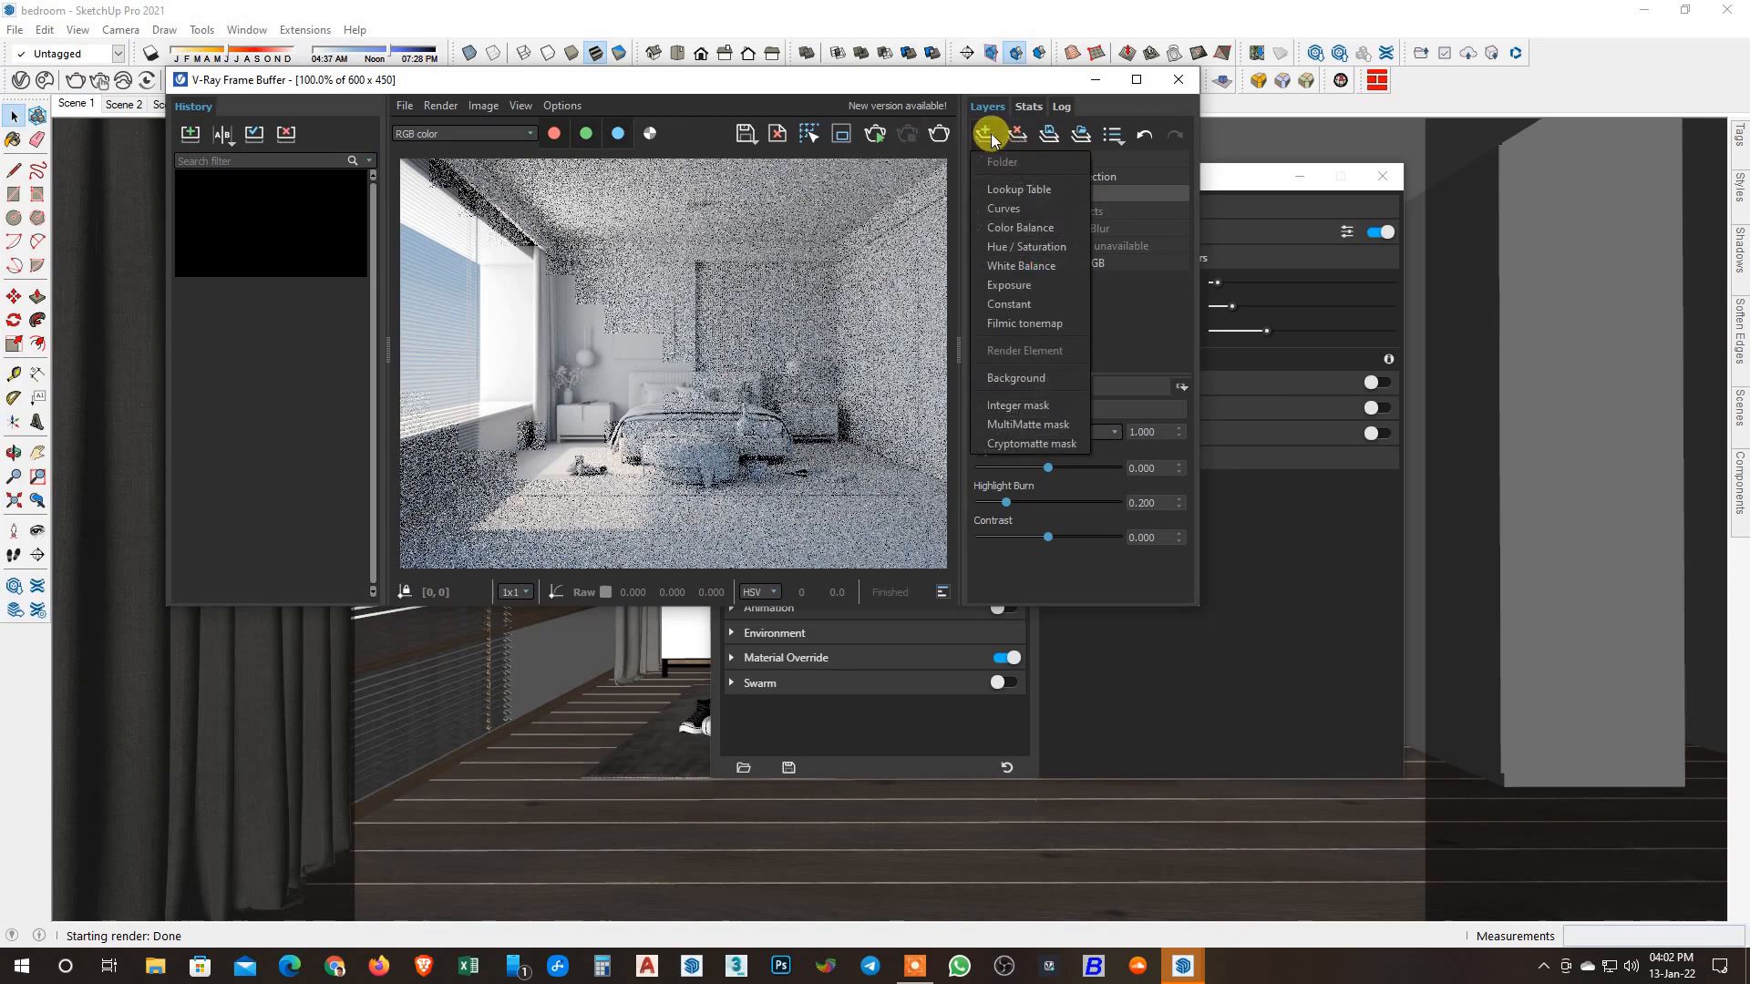
click(1019, 265)
double_click(1142, 467)
text(7000)
key(Return)
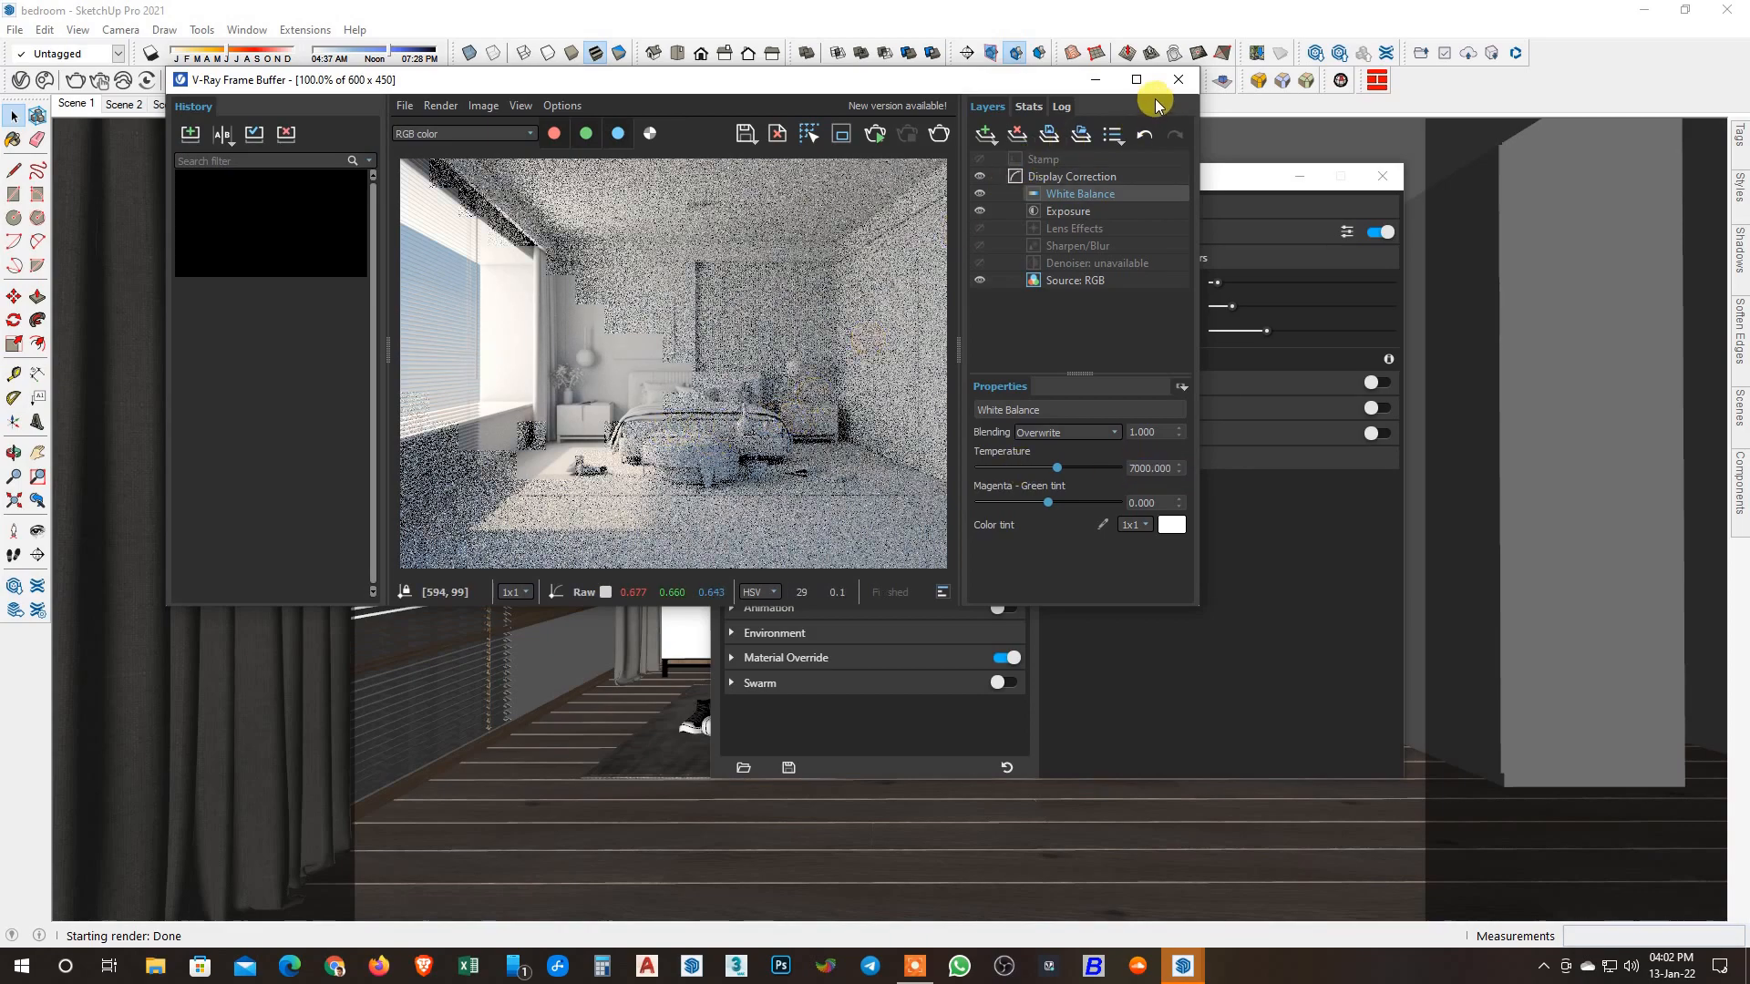
click(1178, 79)
Turn off the material override and enable saving rendered images as a PNG named day in the RENDER 1 folder.
click(1007, 657)
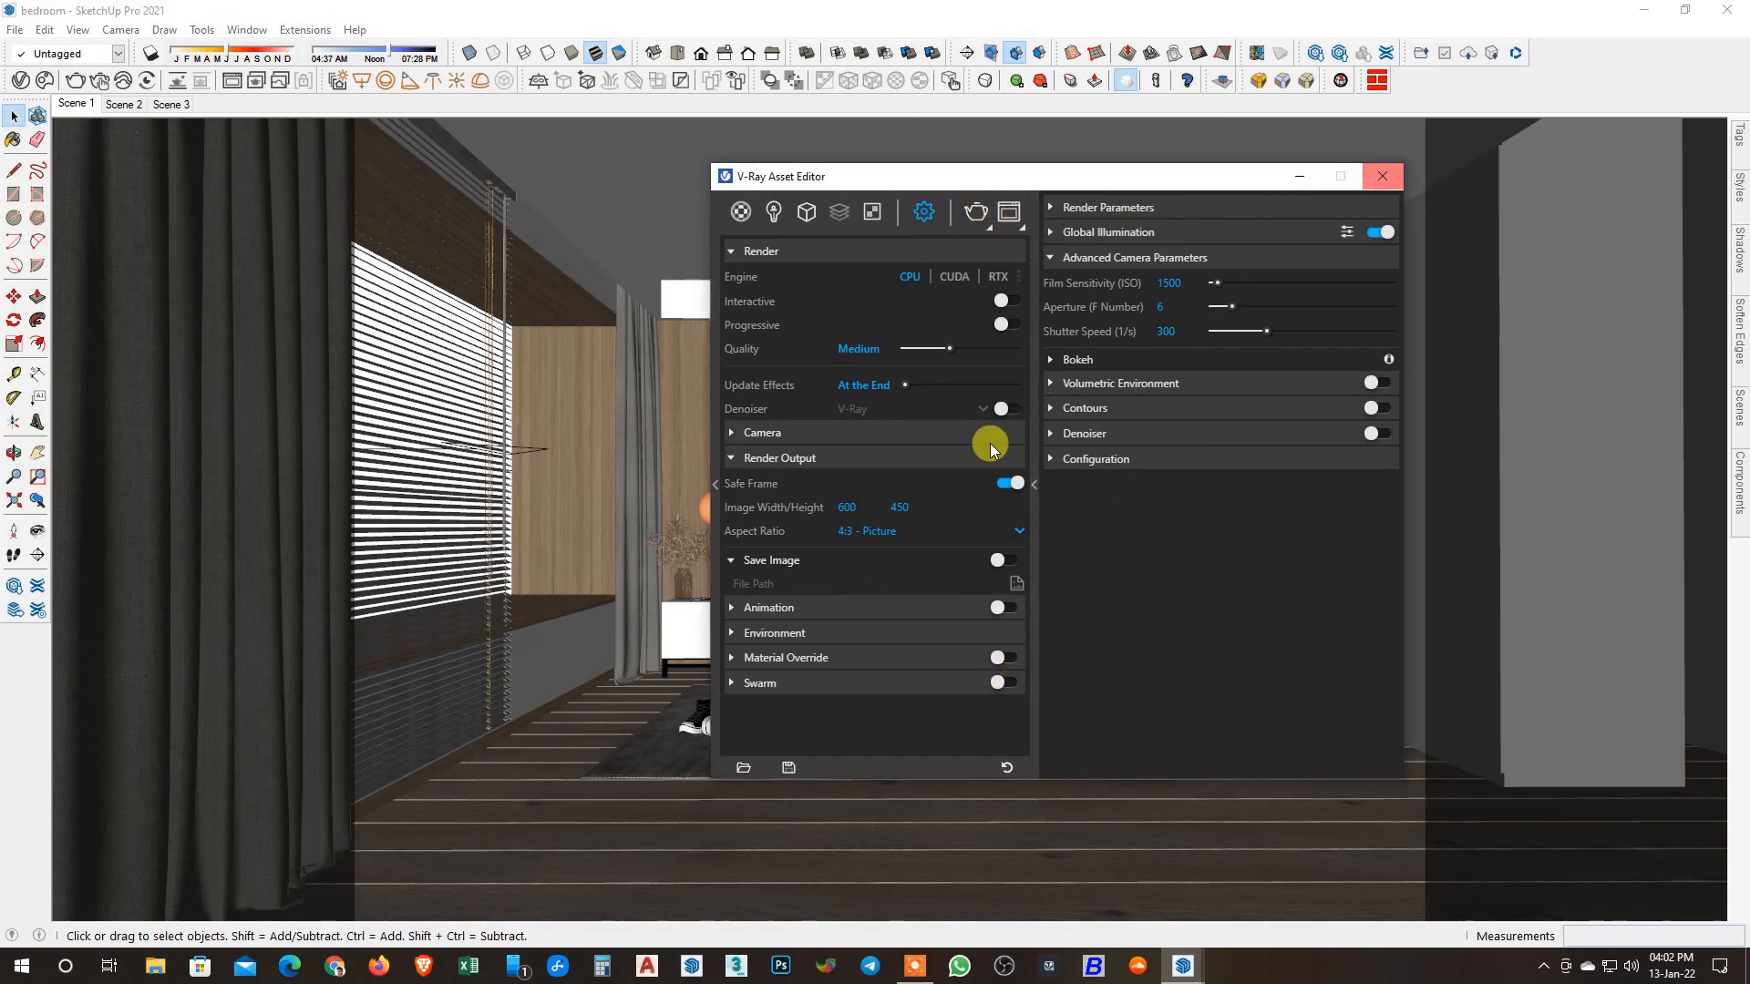
click(1009, 563)
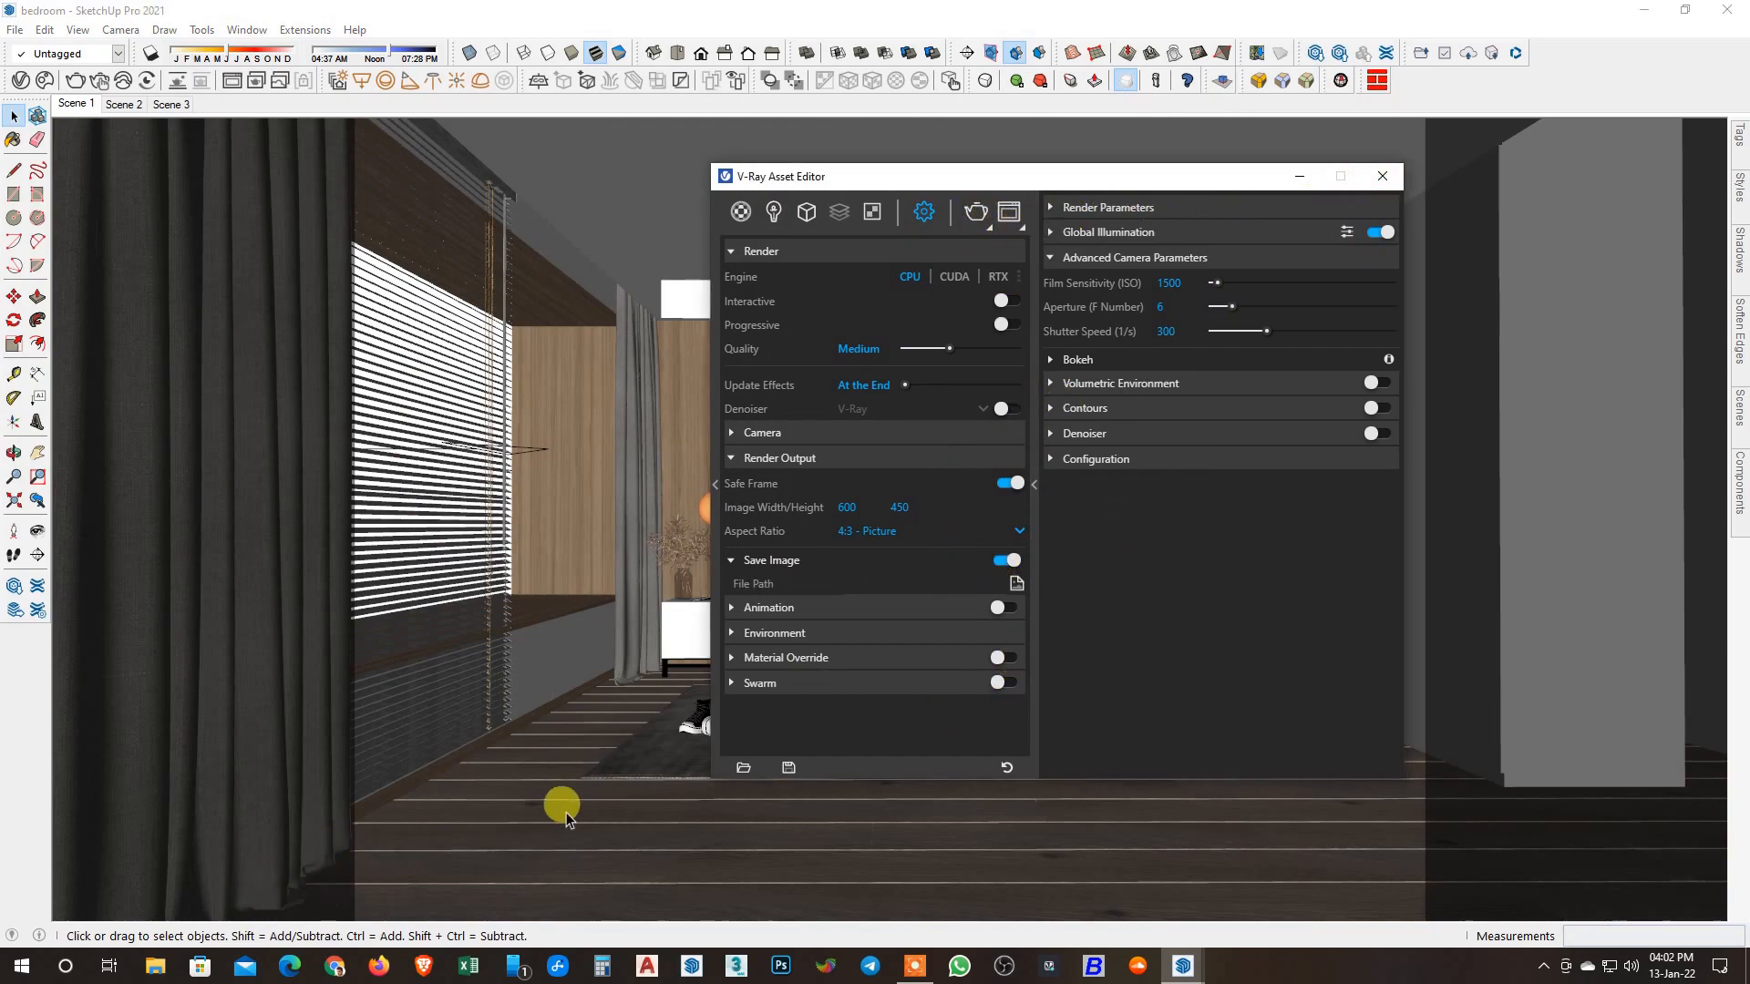
click(1448, 977)
click(1018, 584)
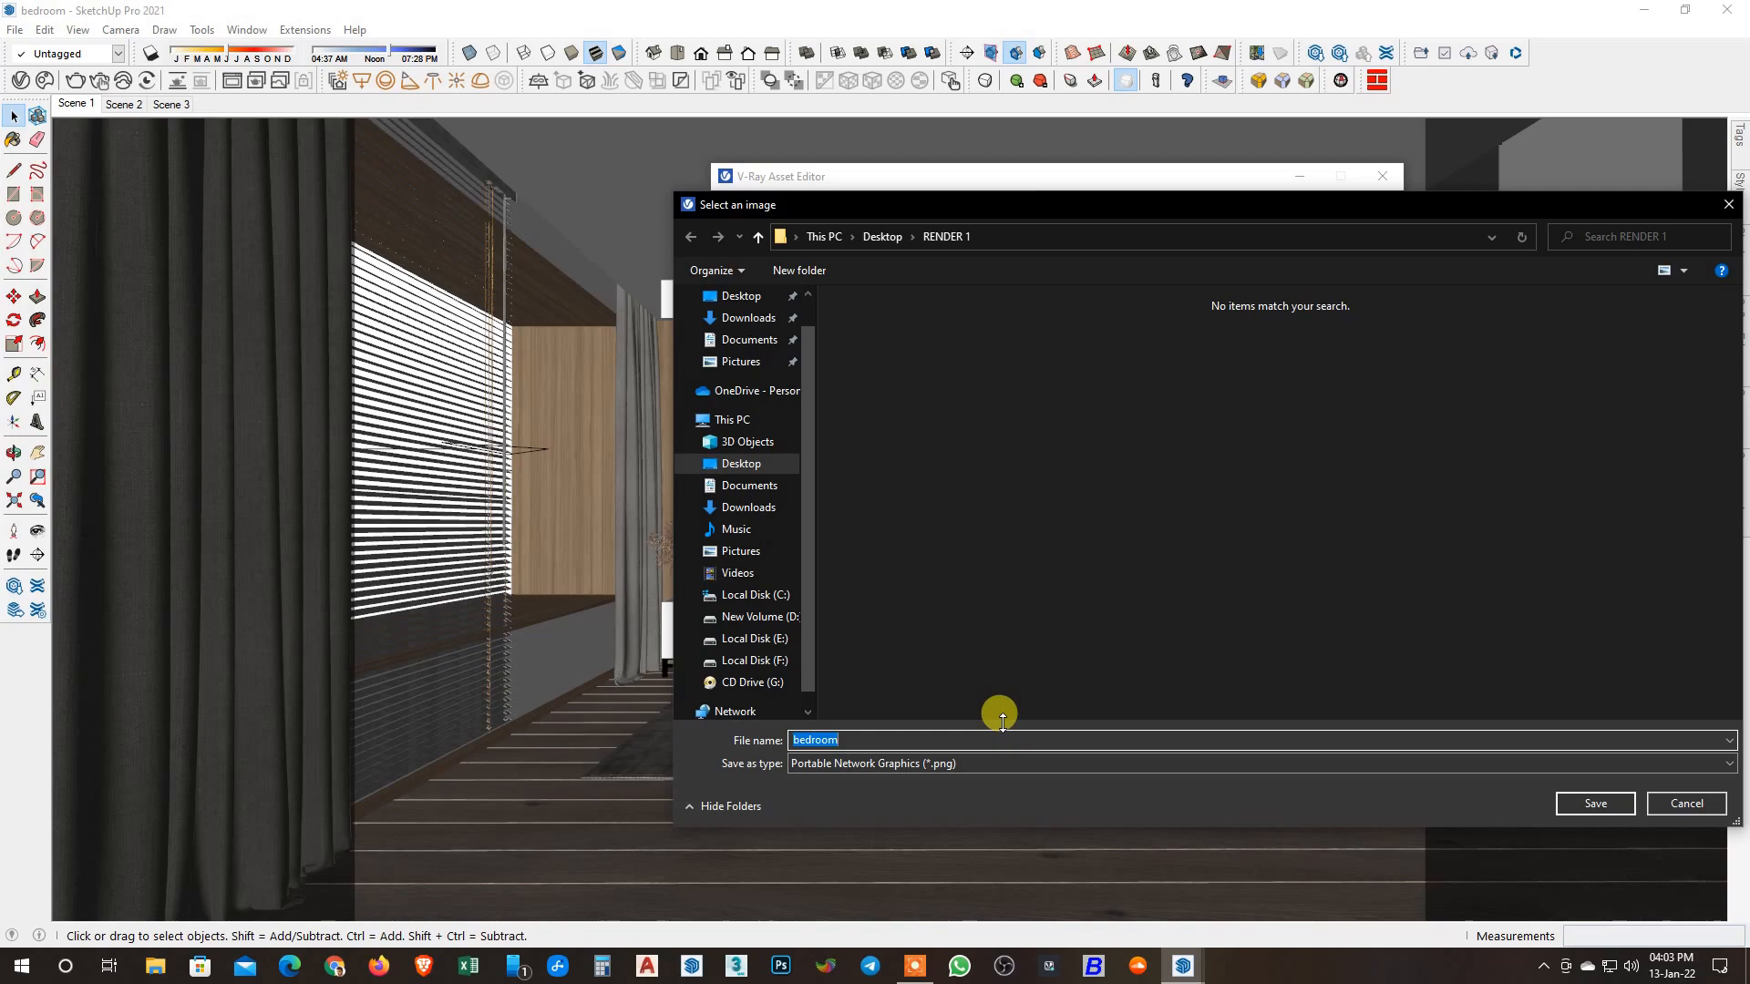
text(day)
click(1593, 803)
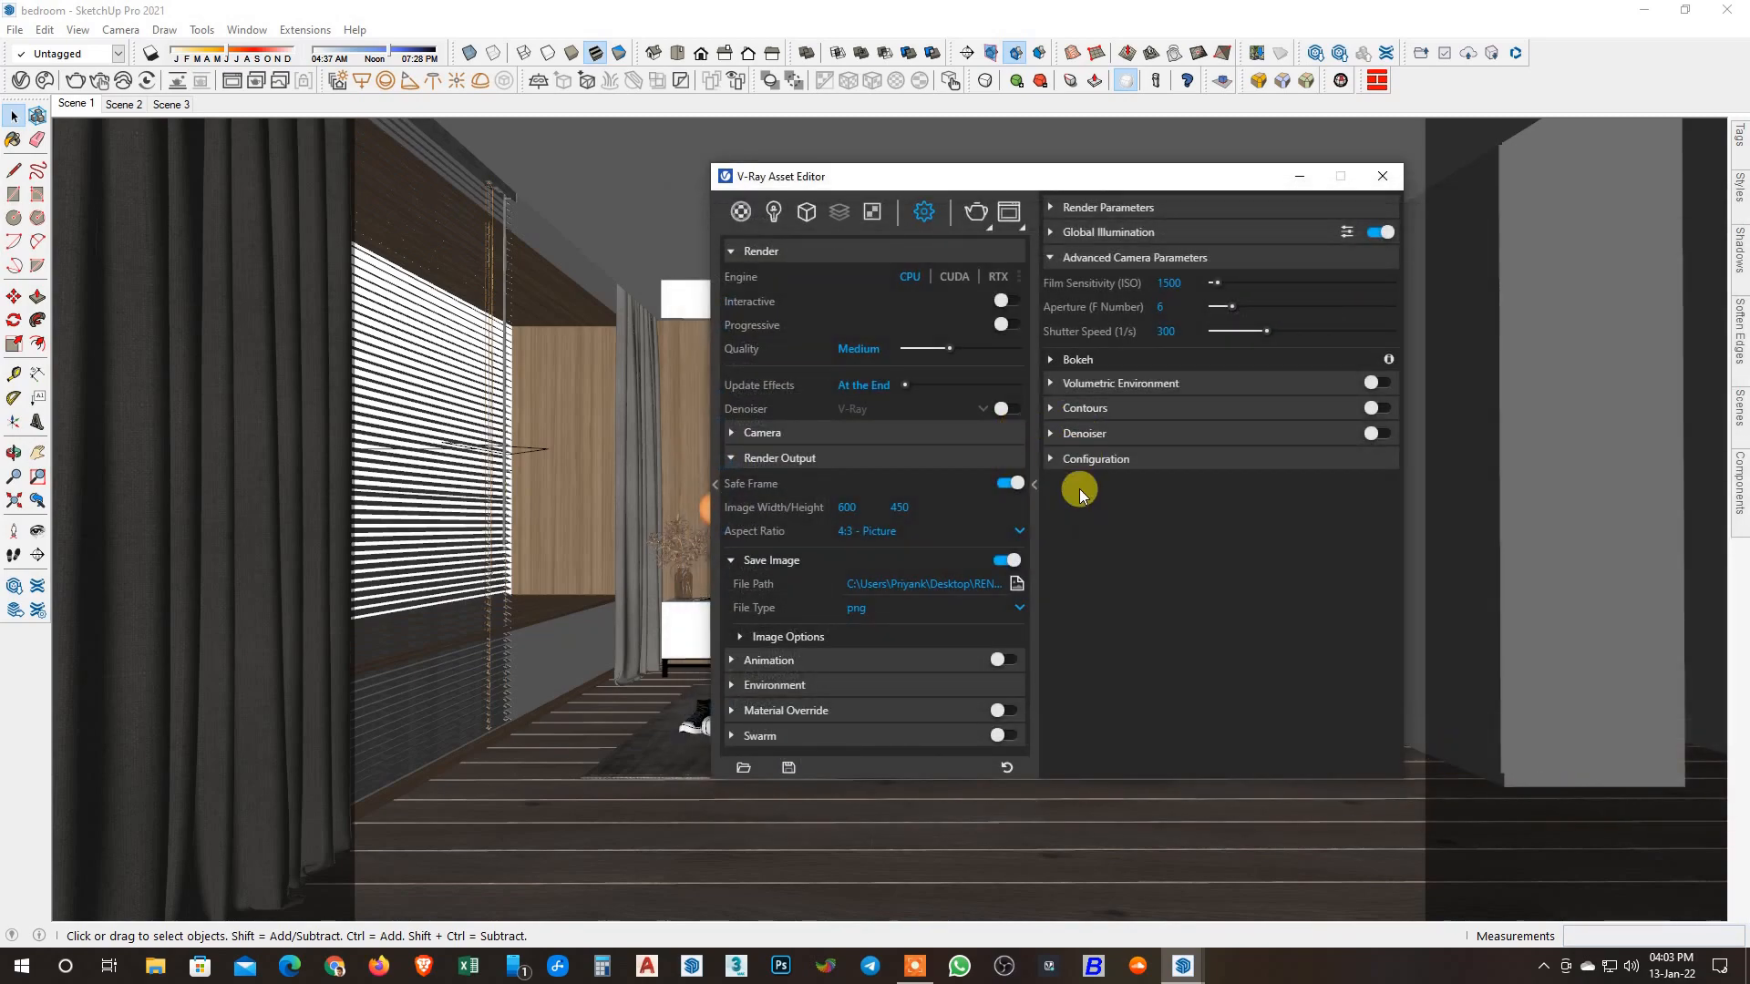
Set the render output size to 1200 x 900 pixels.
click(946, 456)
click(883, 459)
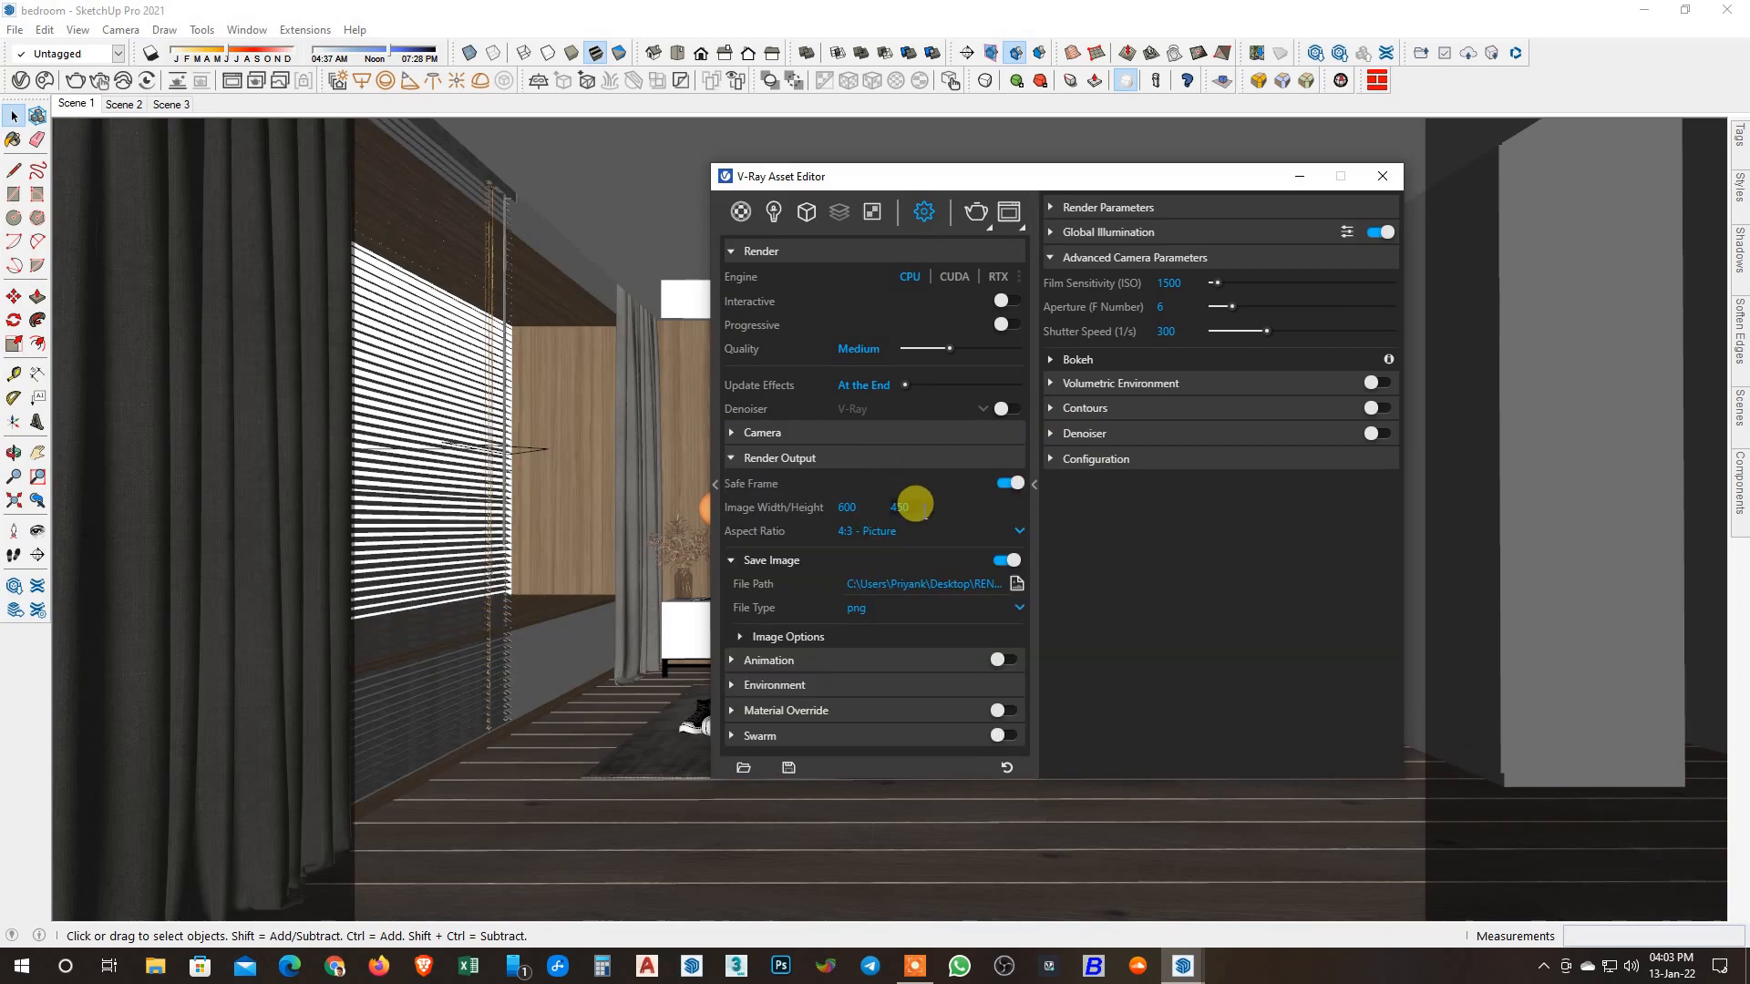
double_click(916, 506)
text(900)
click(894, 459)
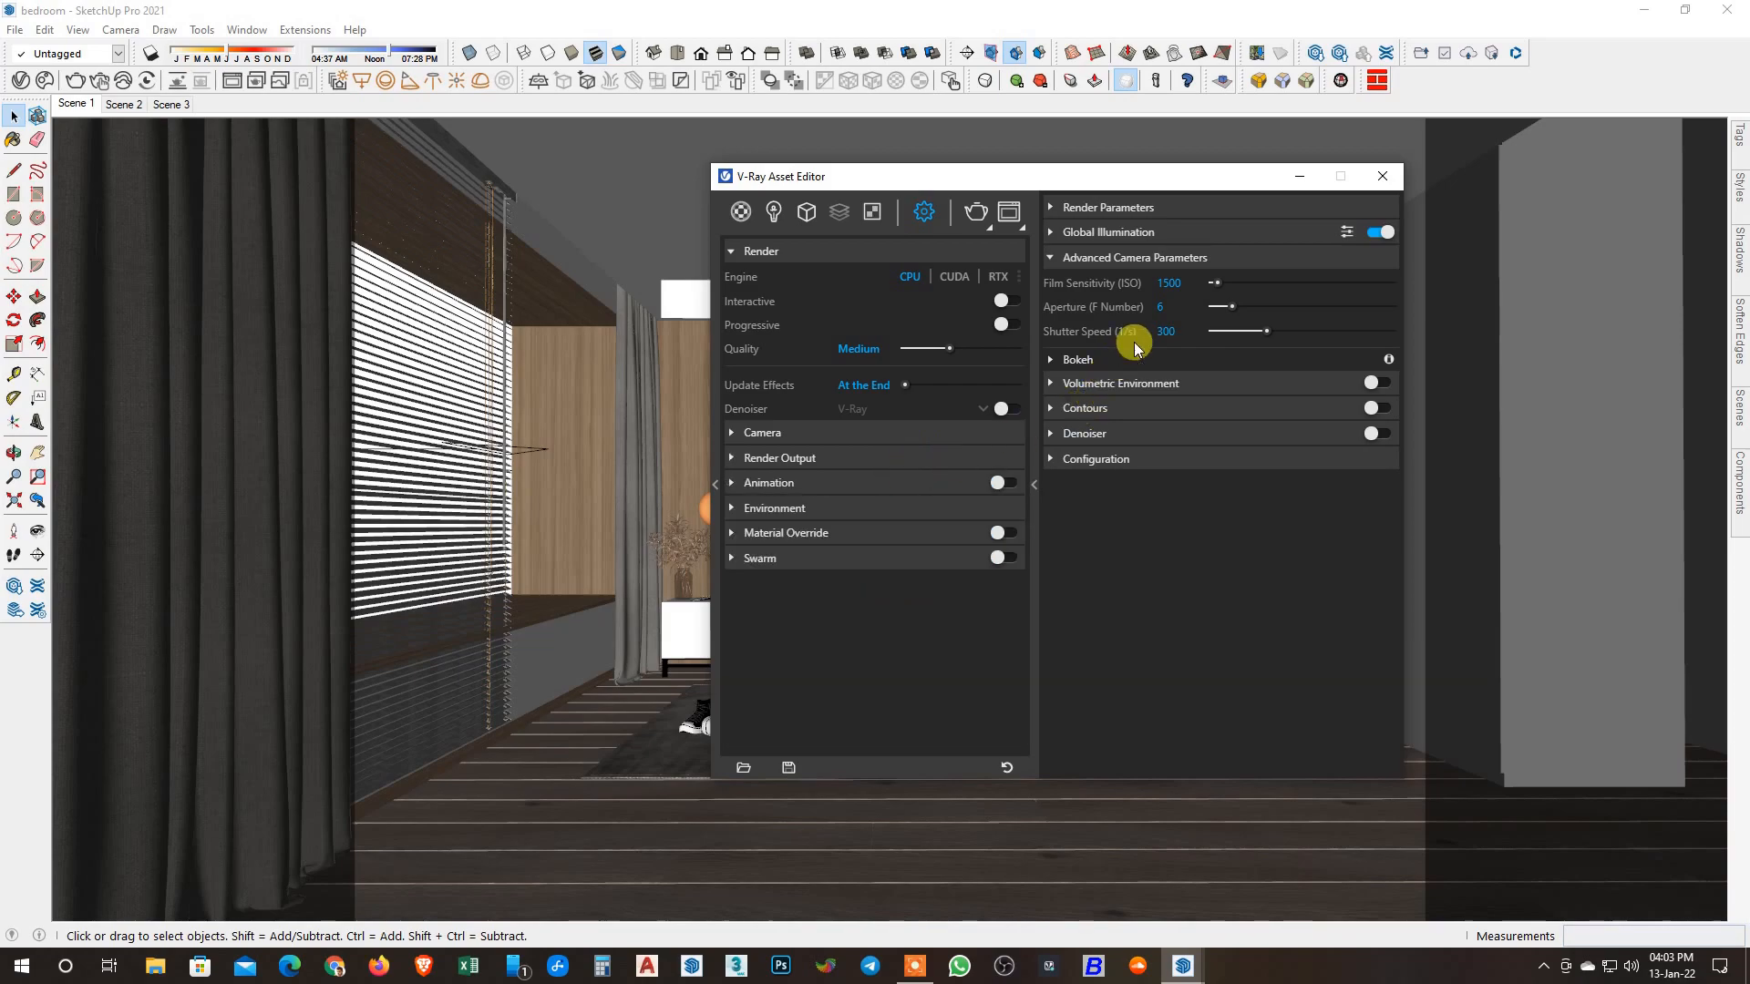
click(1178, 259)
click(1201, 233)
click(1205, 259)
click(1205, 283)
click(1164, 234)
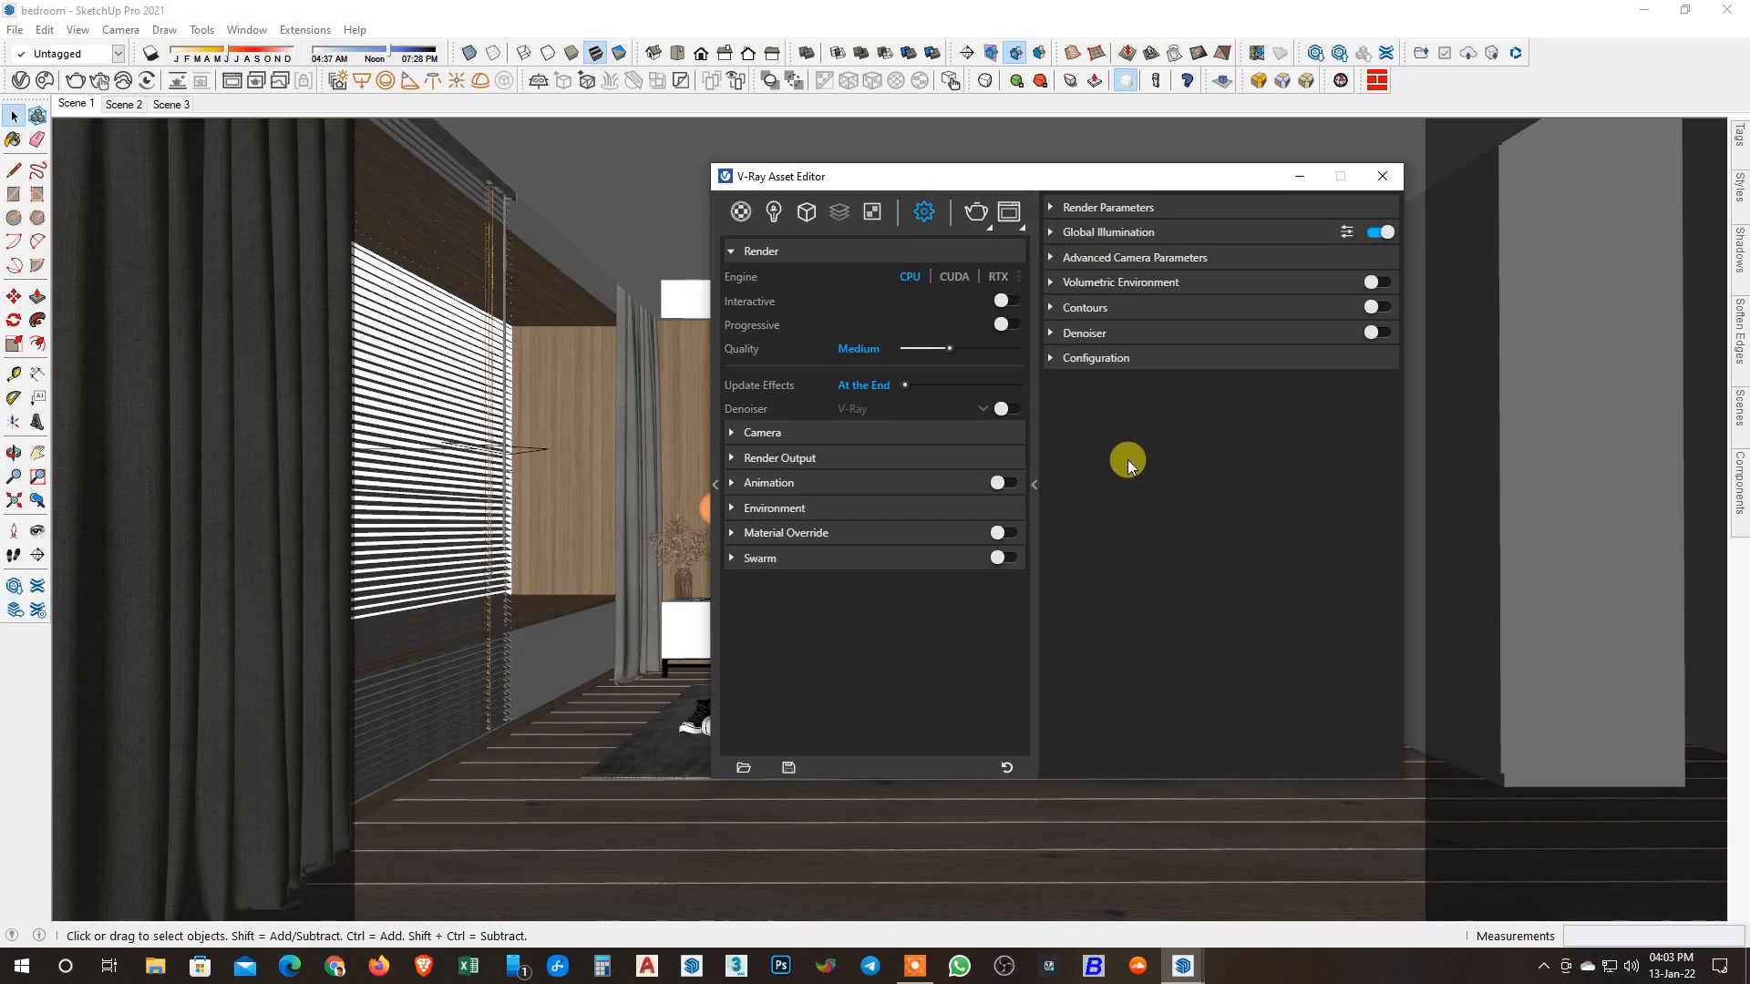
Enable the denoiser and set its engine to NVIDIA AI Denoiser.
click(1167, 334)
click(1378, 333)
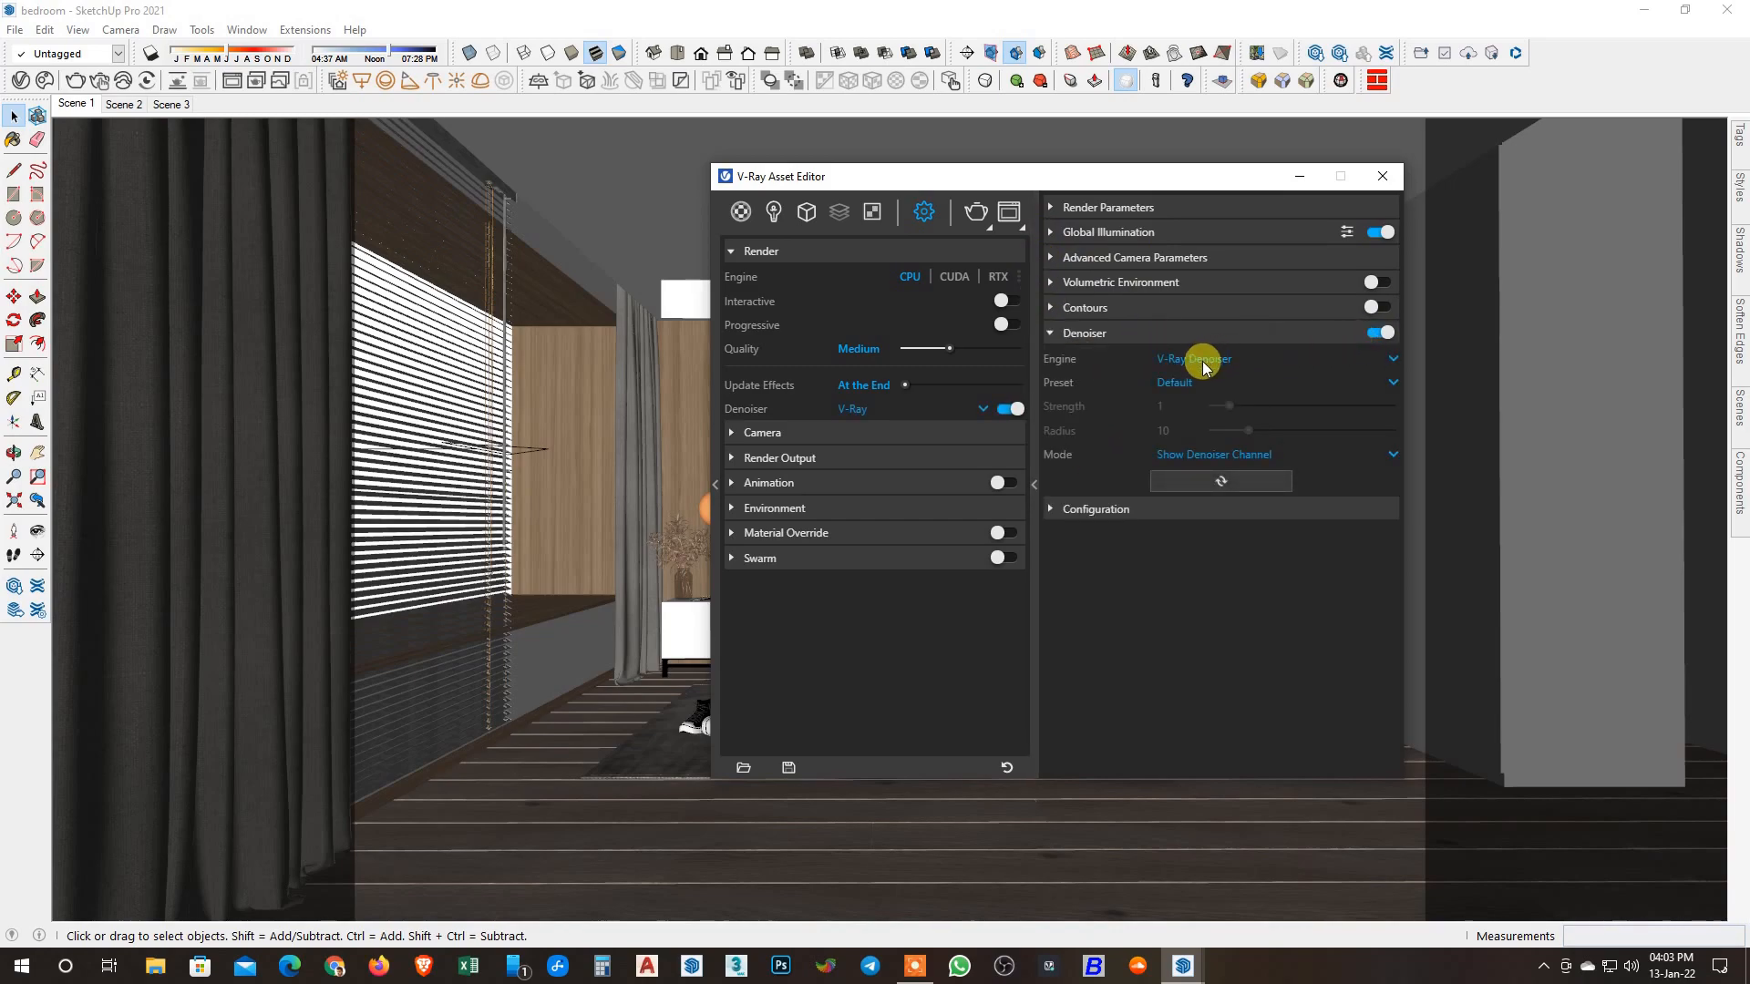
click(1202, 361)
click(1190, 381)
click(1201, 361)
click(1202, 363)
click(1195, 334)
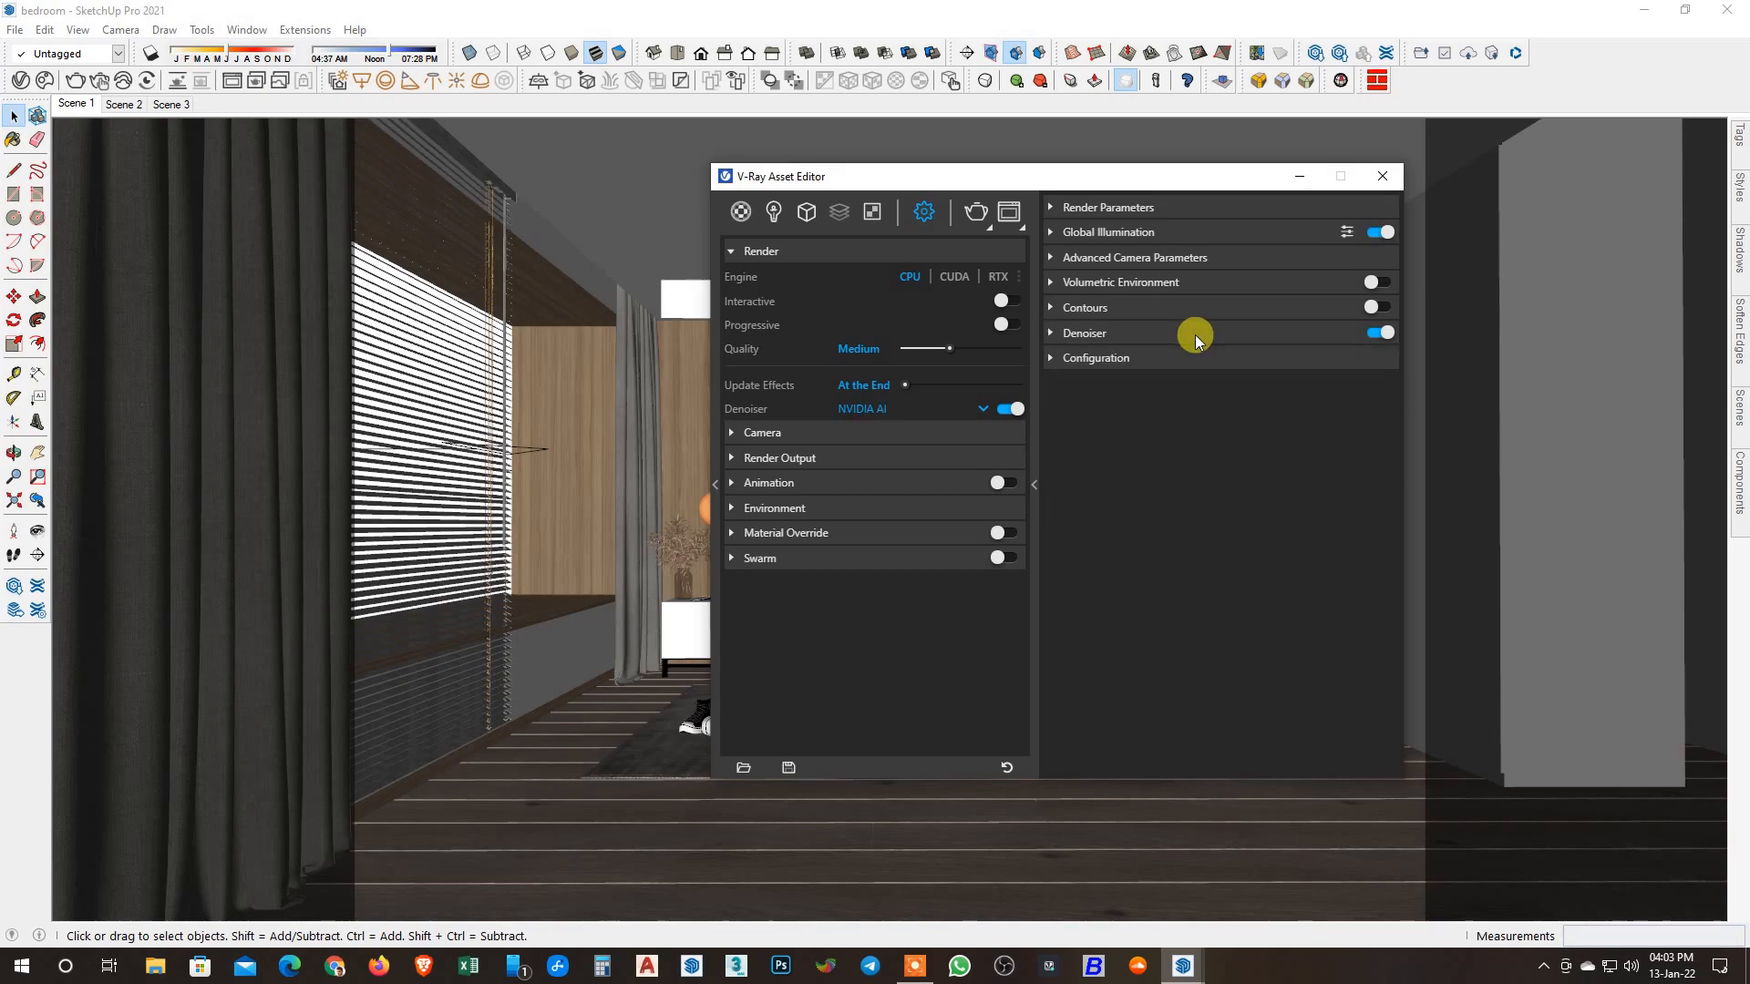
click(1195, 335)
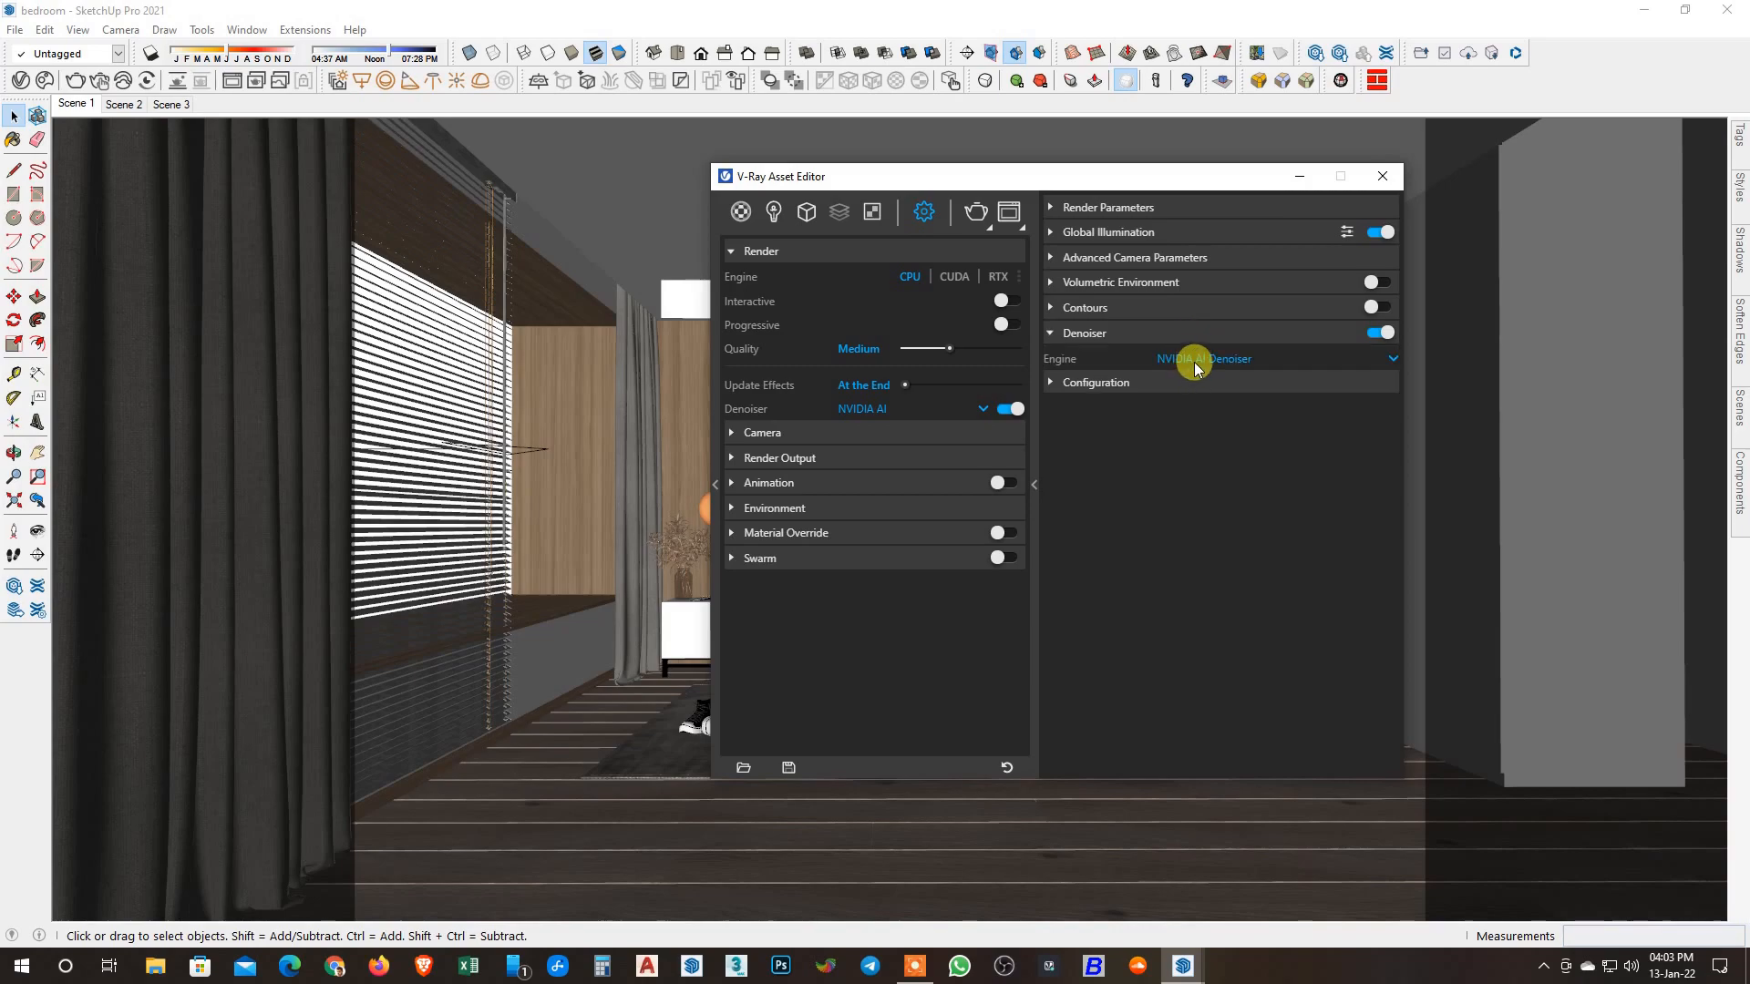
click(1194, 363)
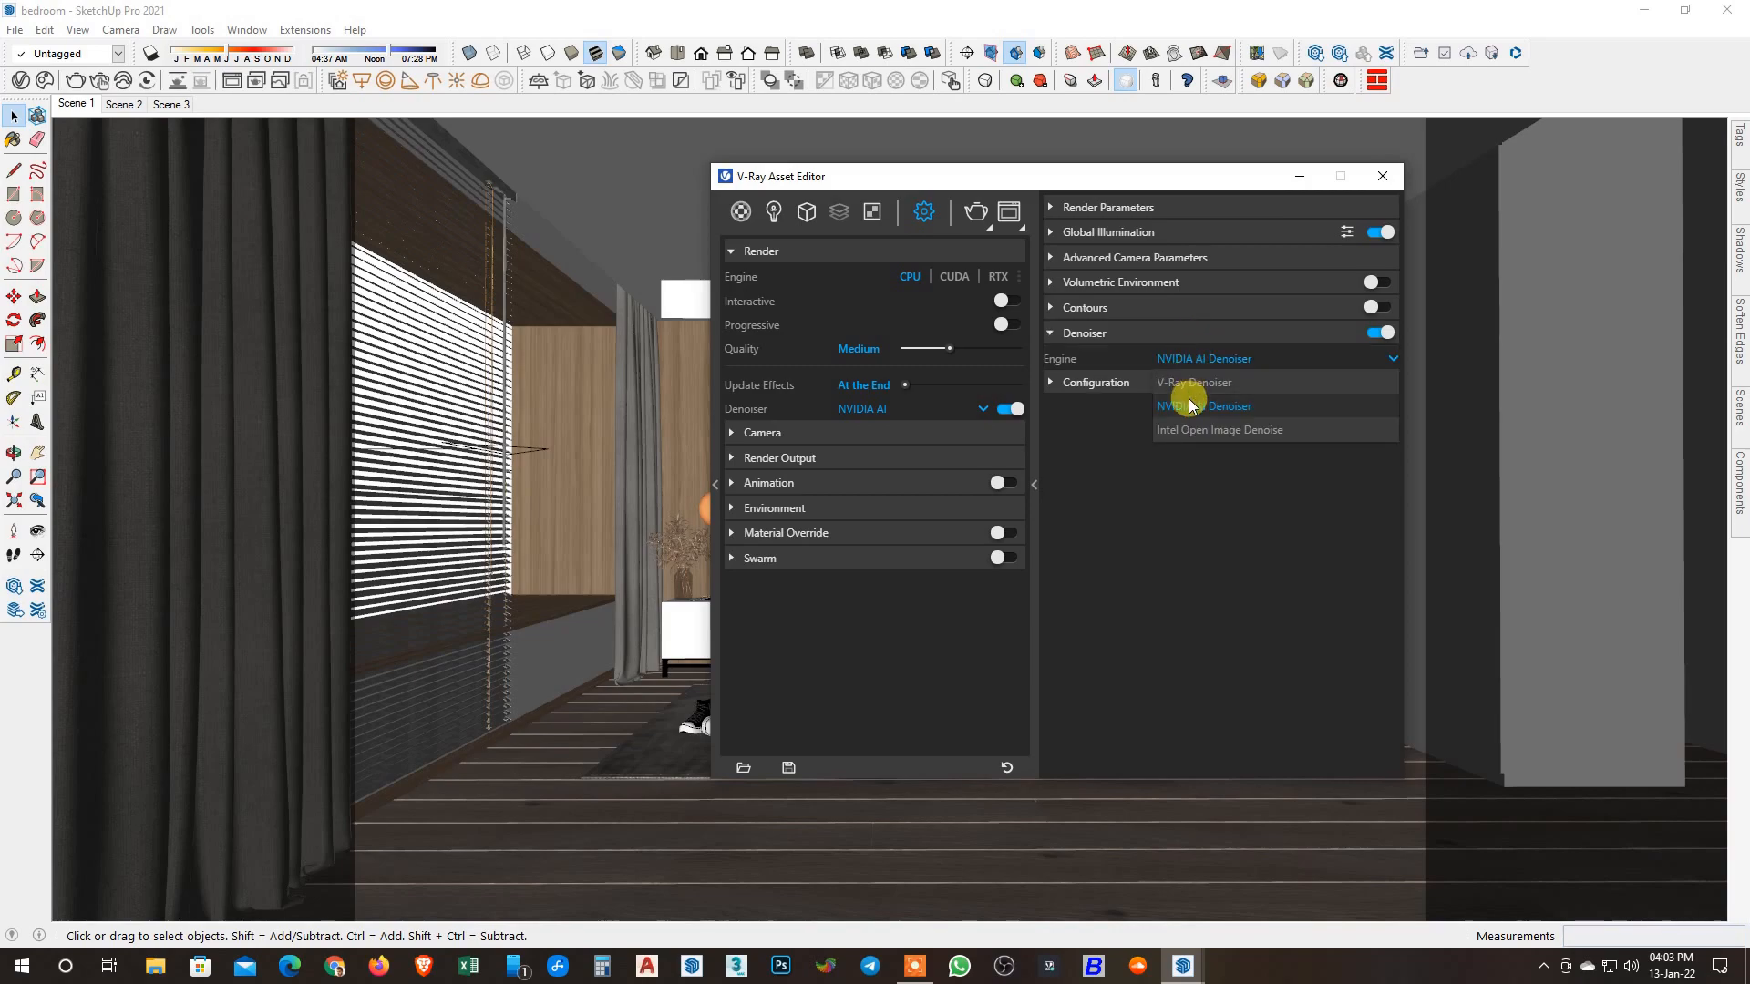
click(1214, 333)
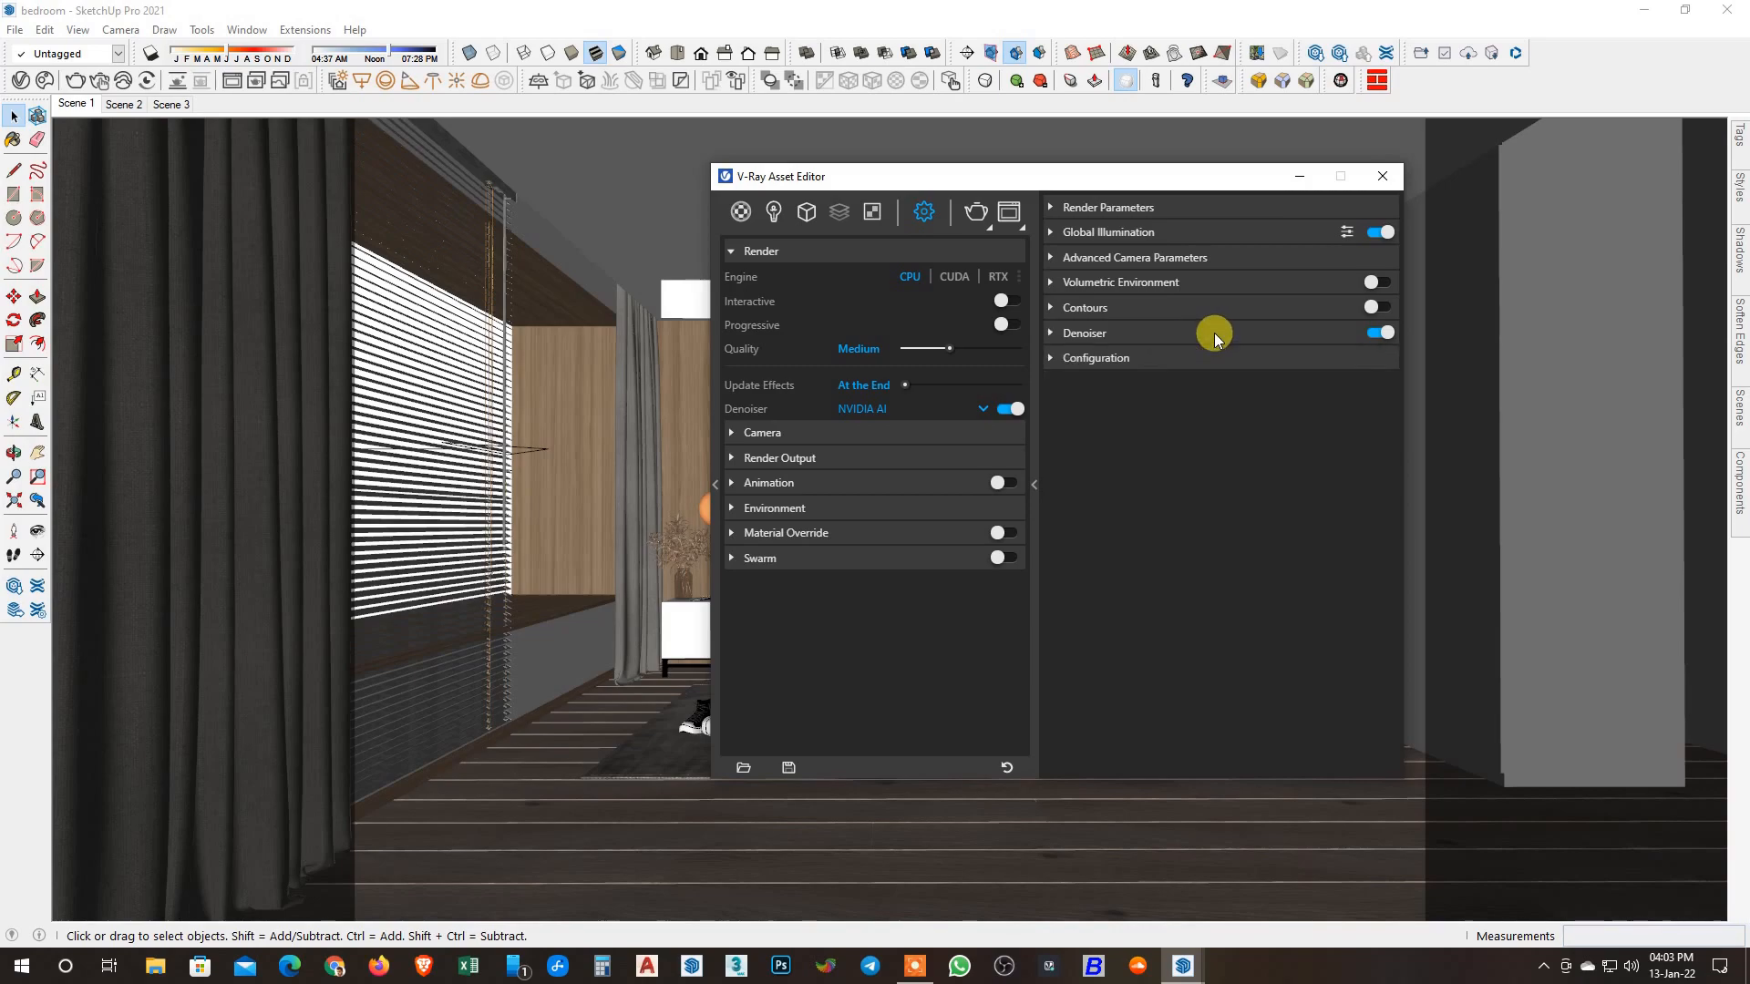
Batch render the saved scenes, enlarging the frame buffer to inspect the Scene 3 image before closing it.
click(1382, 176)
click(252, 79)
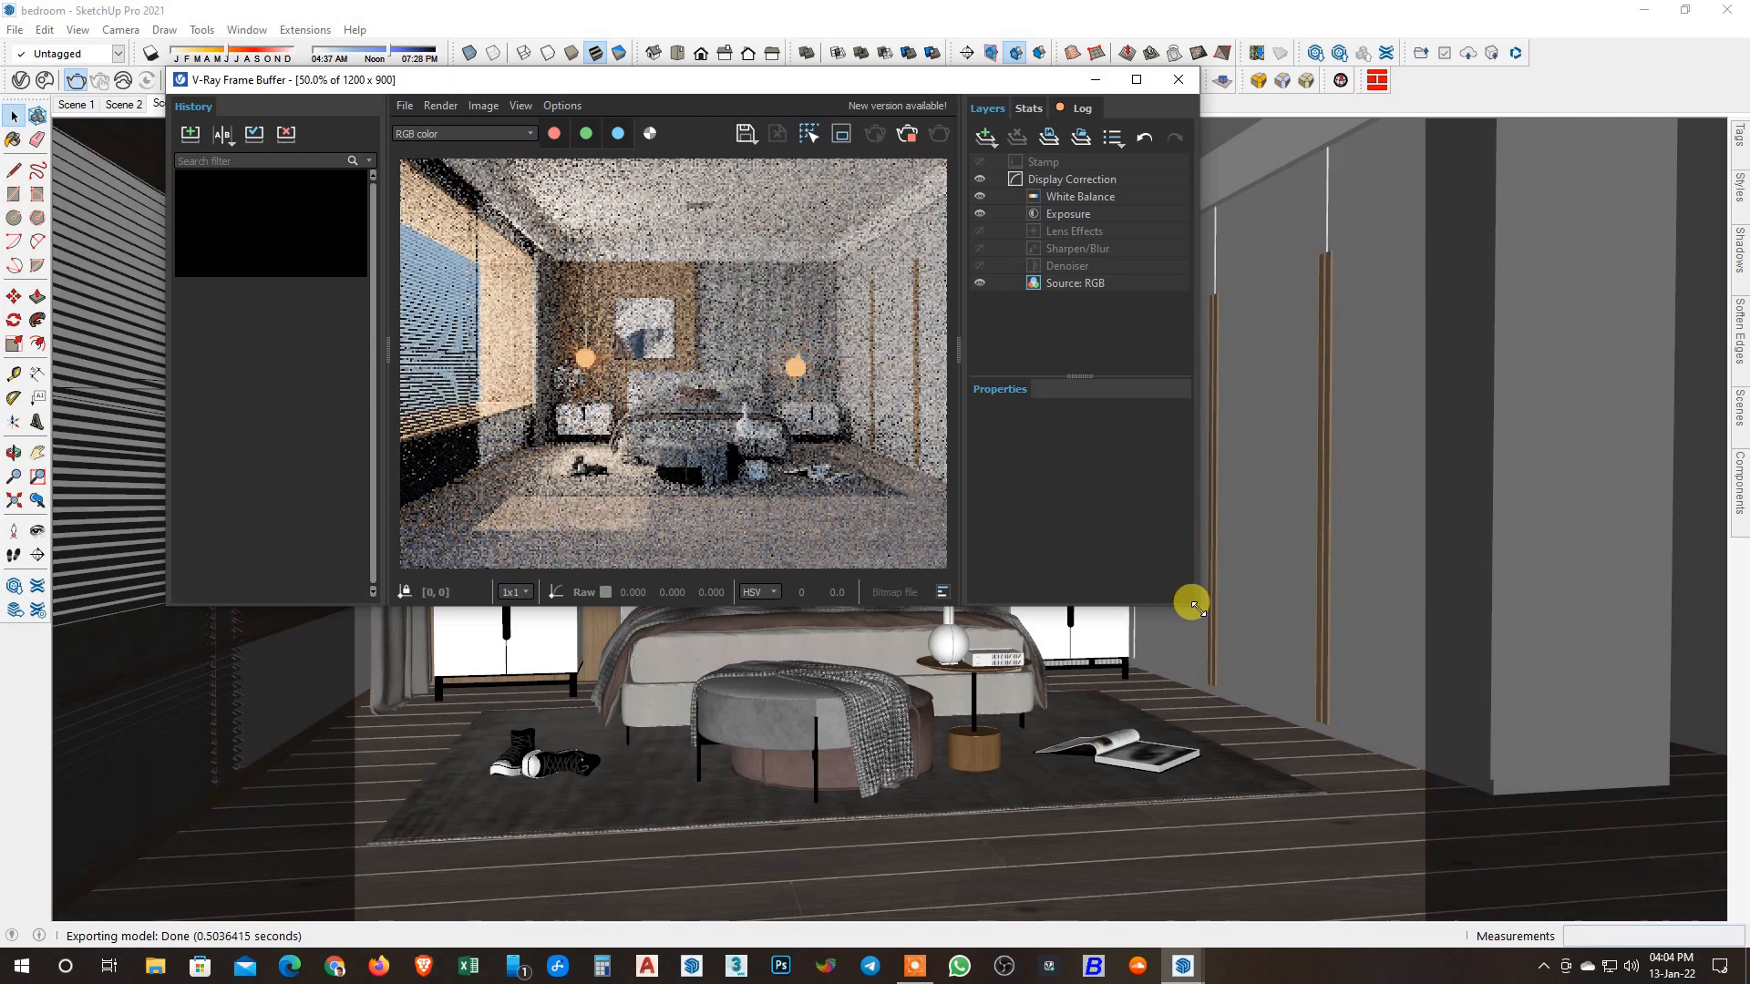
drag(1197, 604, 1516, 831)
double_click(977, 601)
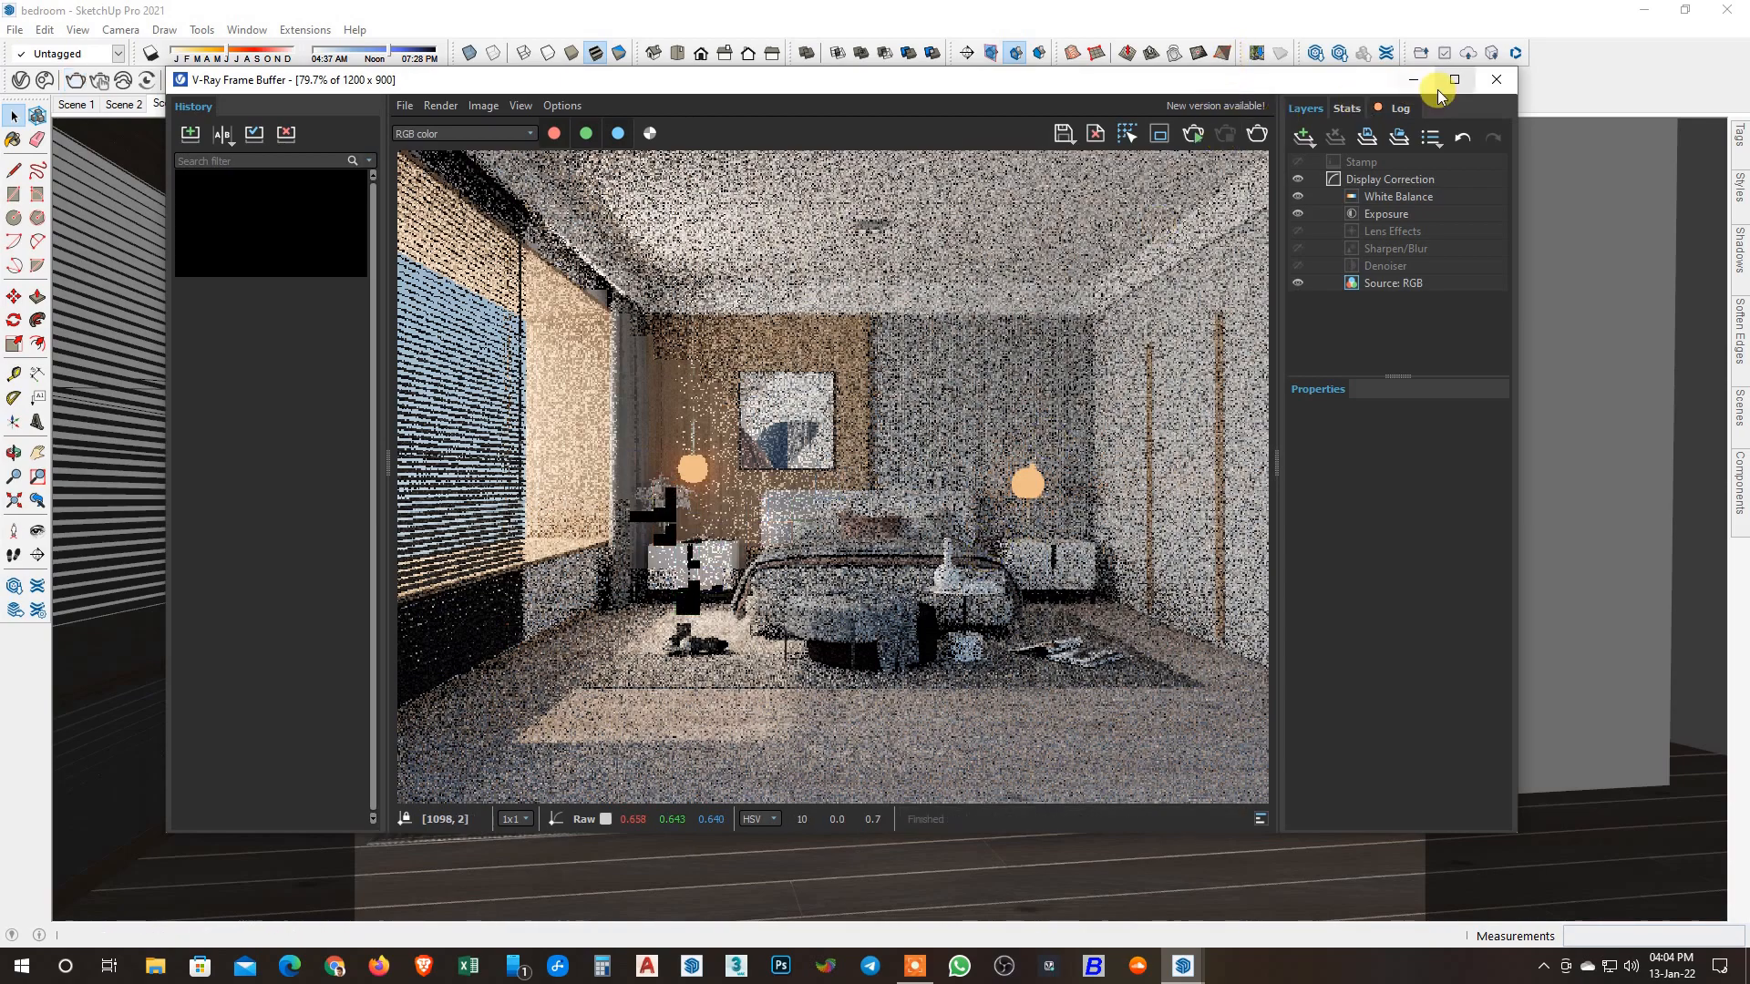
click(1495, 79)
Sample the orange globe lamp's material, set its emissive intensity to 10 and close the materials tray.
key(b)
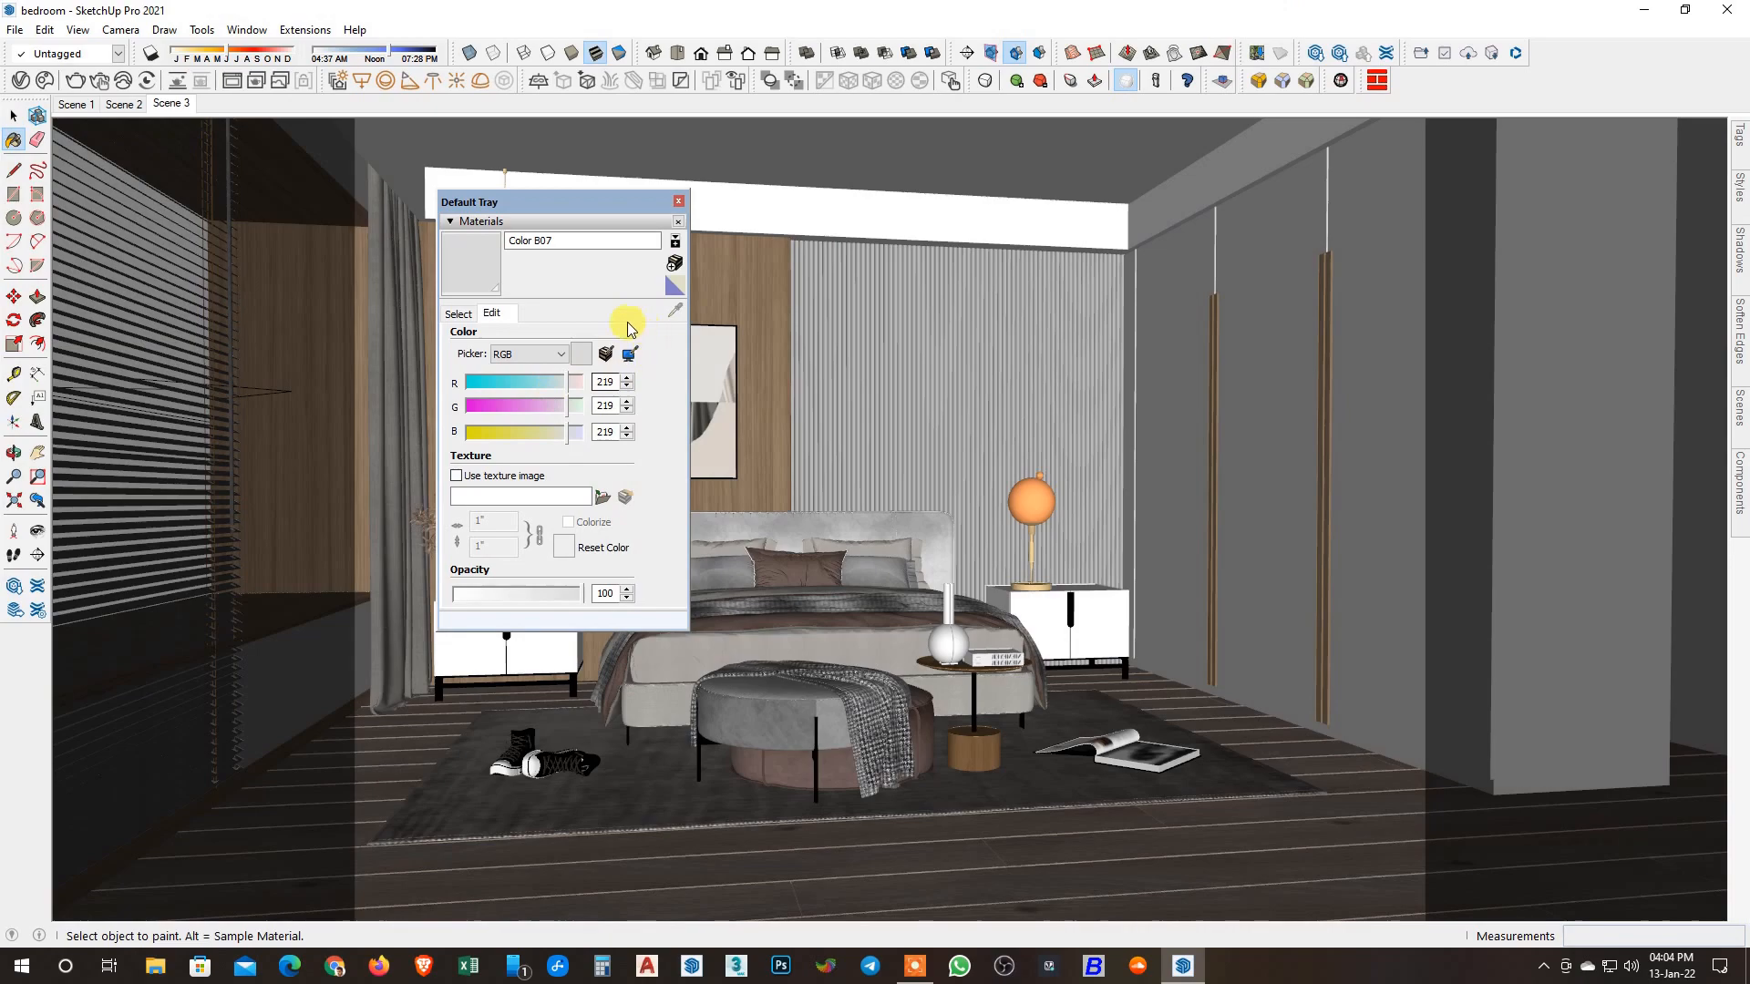
click(458, 311)
click(674, 309)
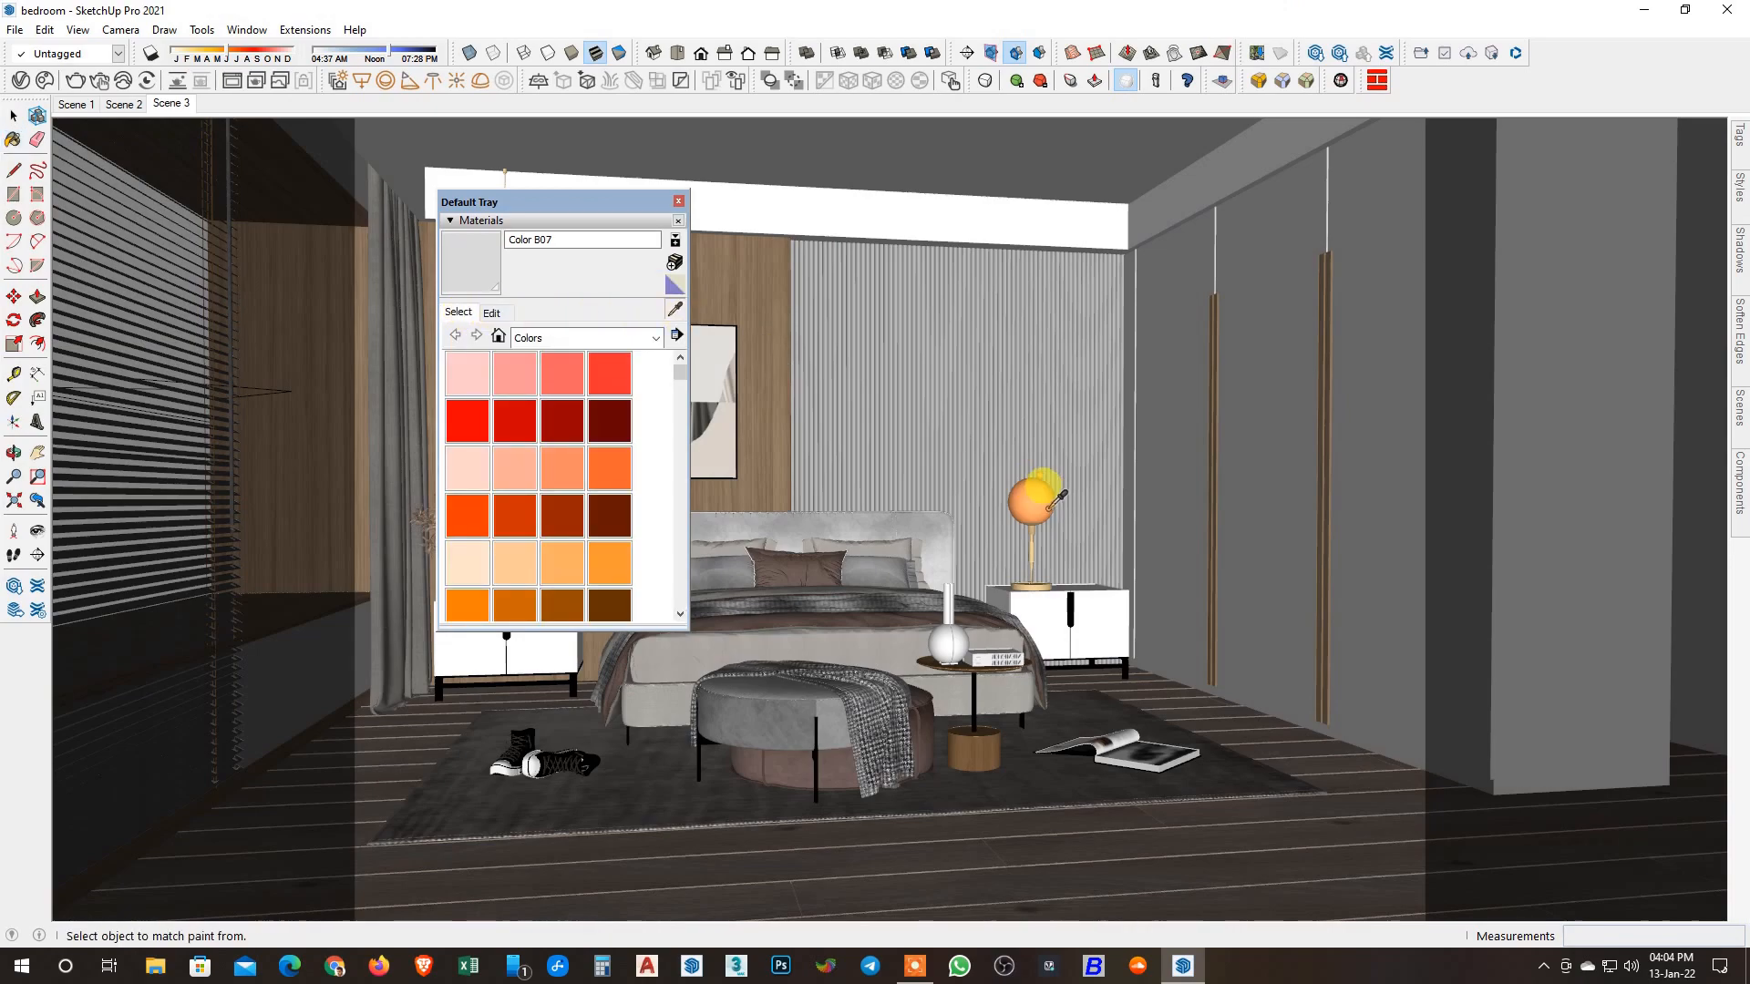
click(1030, 499)
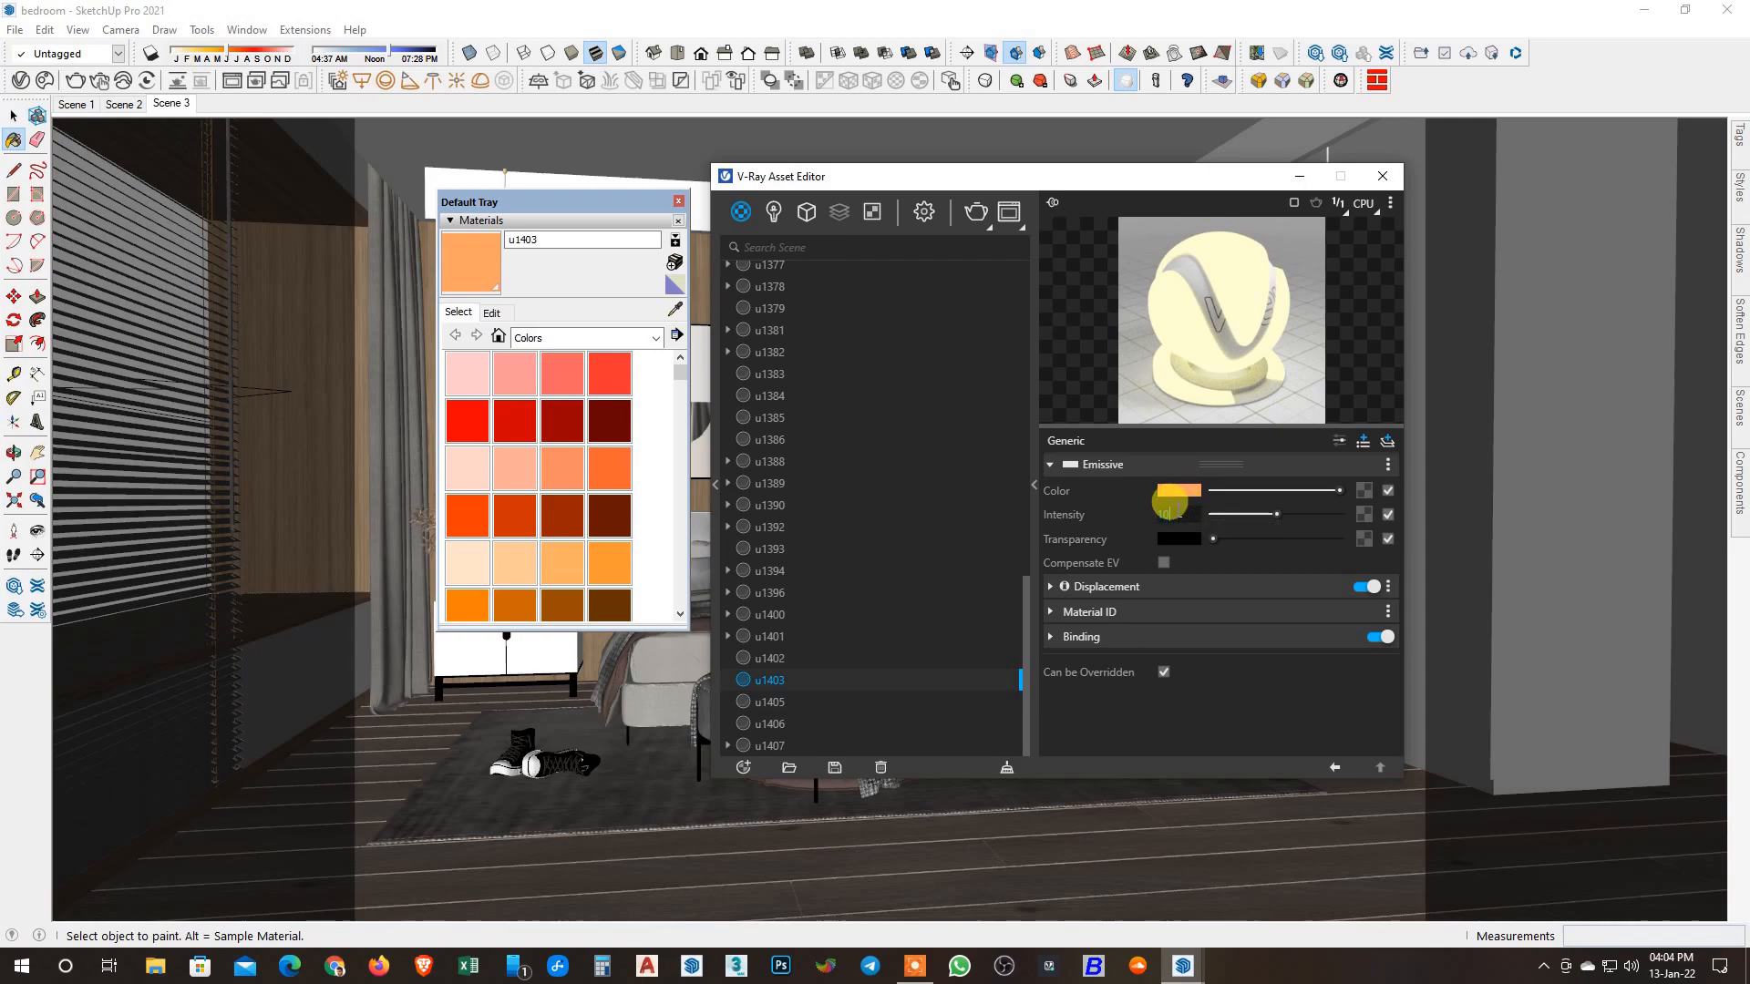
key(Return)
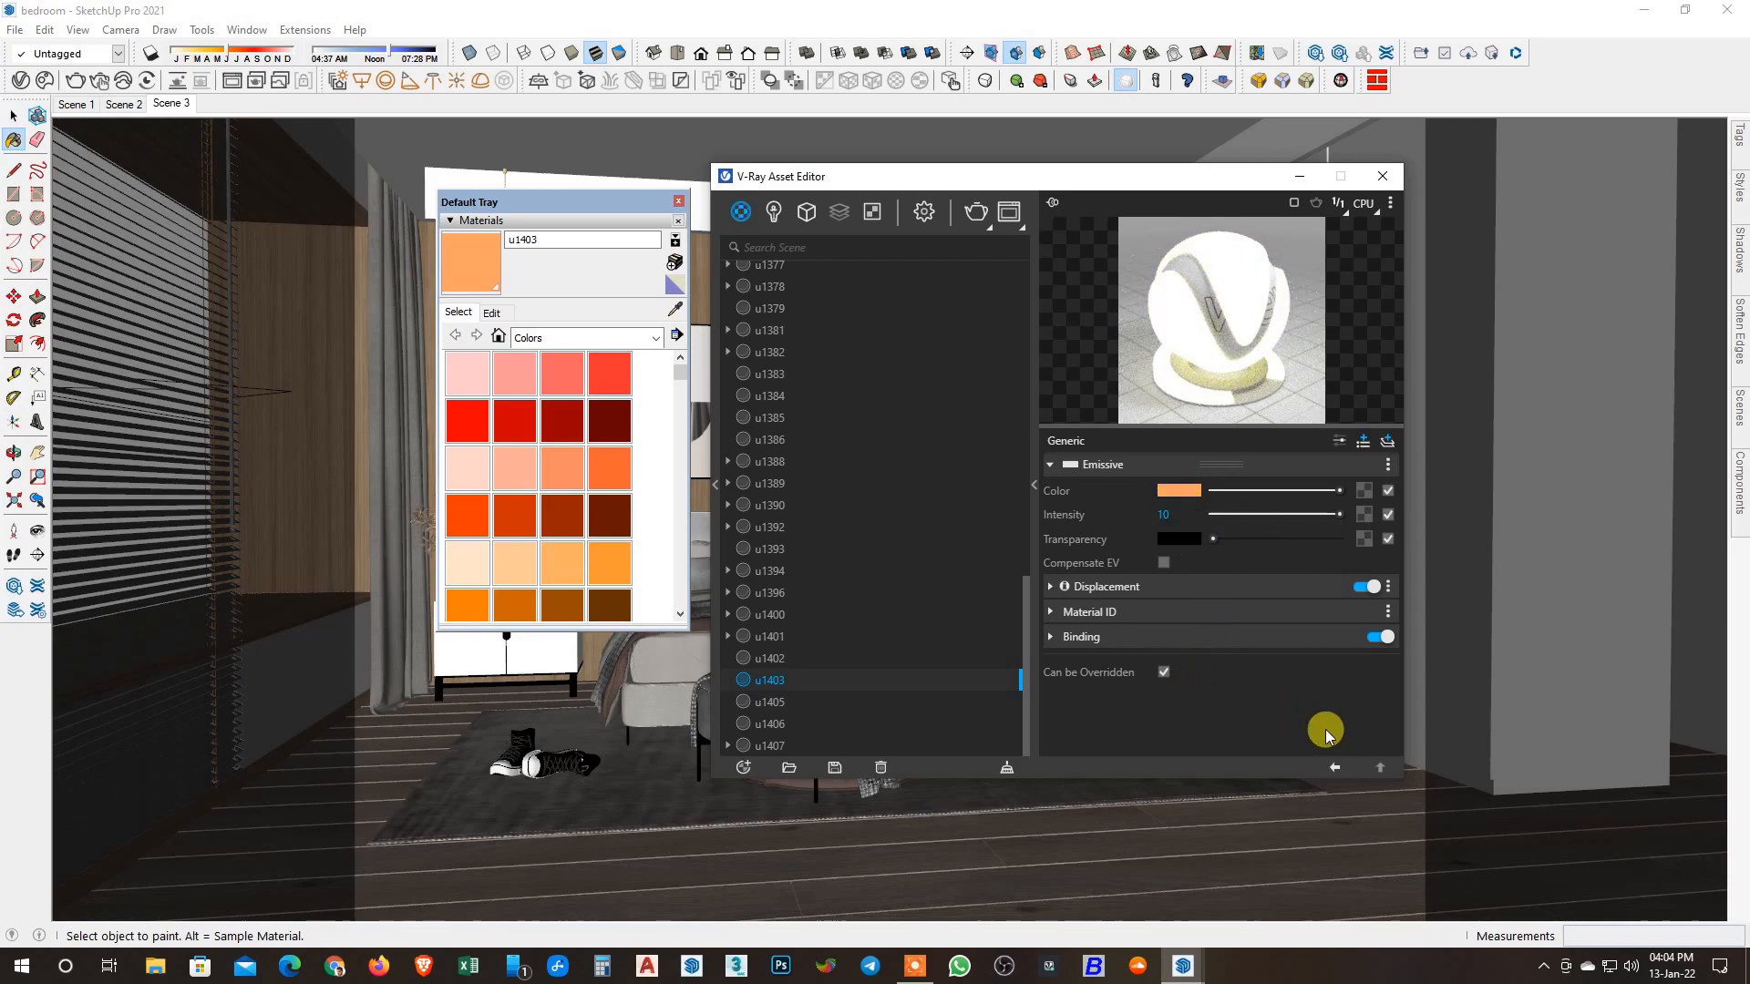
click(1382, 175)
key(space)
click(679, 200)
click(712, 9)
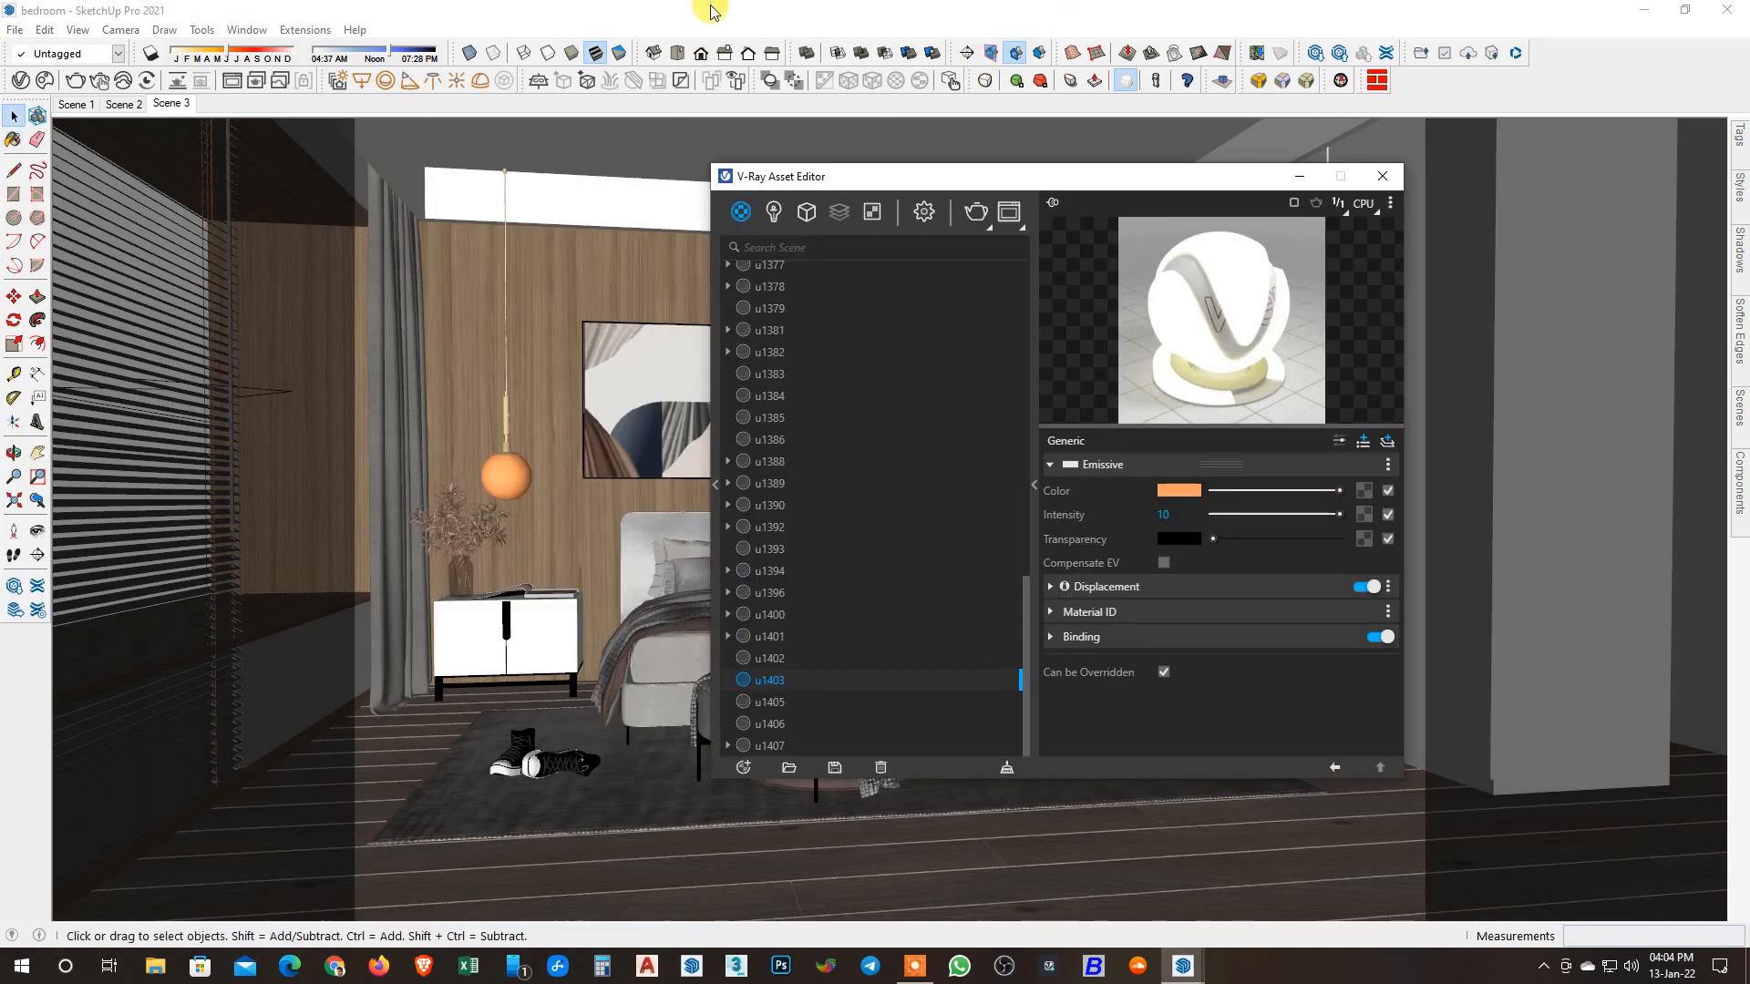
Change the lamp material's emissive color to white and set its intensity to 0.1.
click(1183, 492)
drag(774, 437, 477, 274)
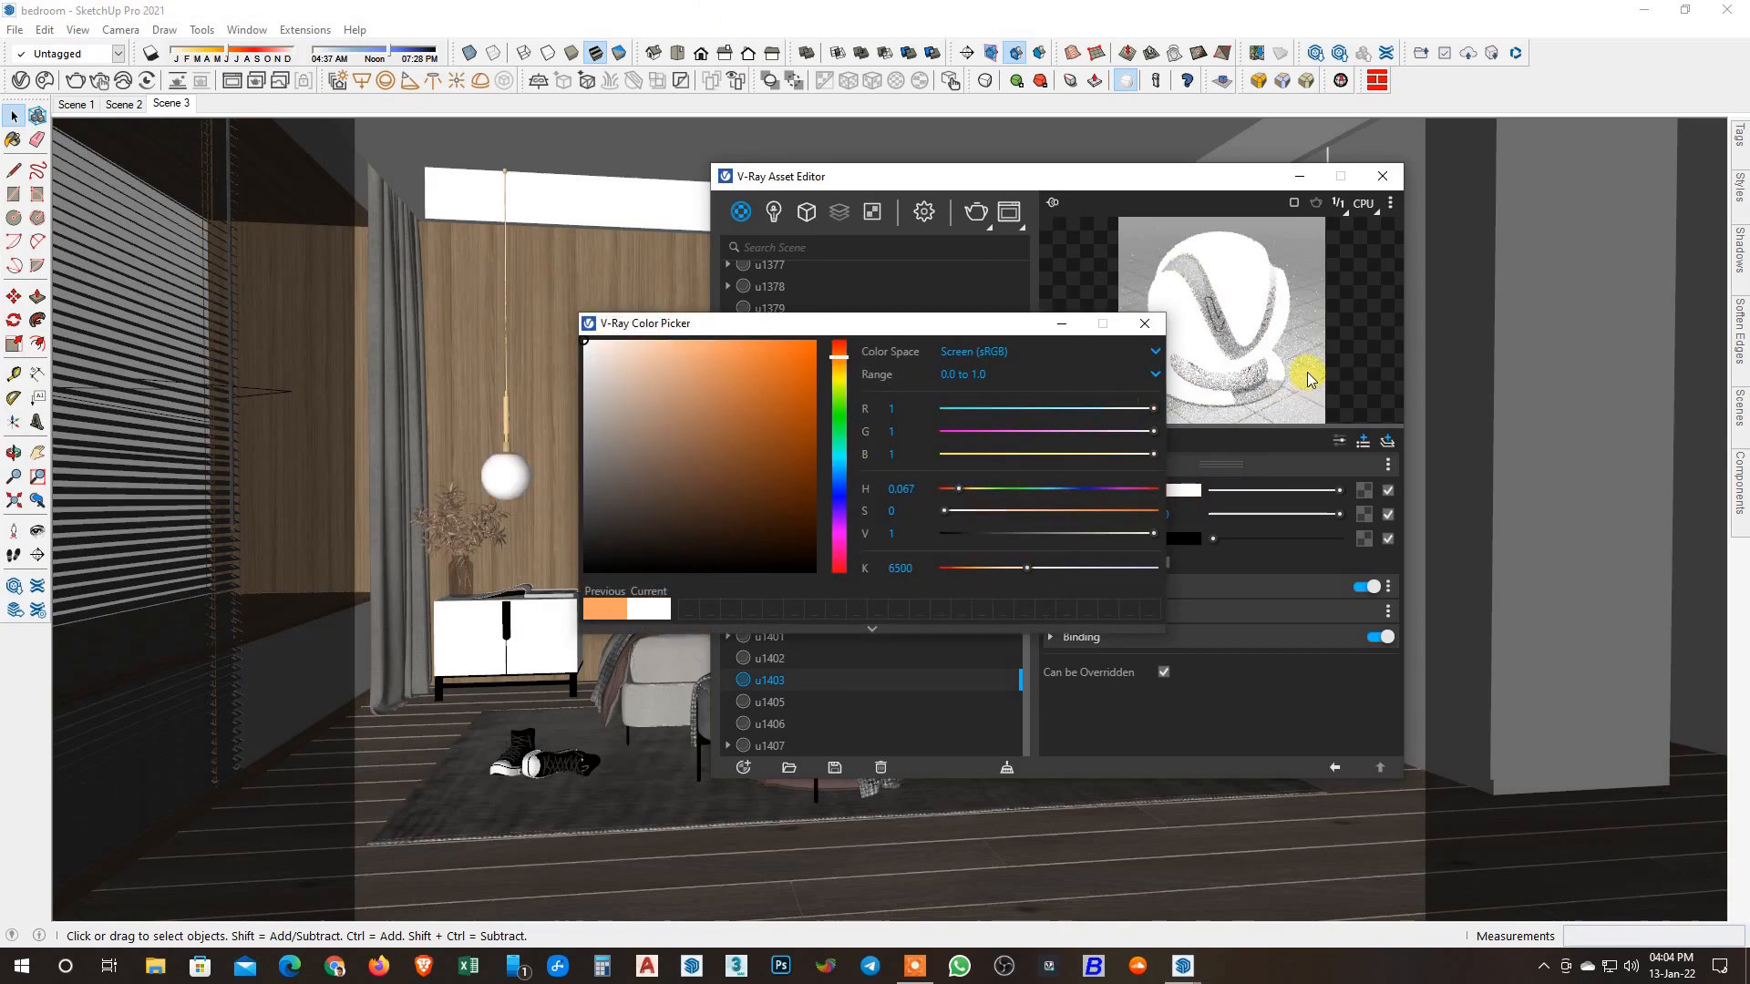
click(1160, 326)
double_click(1166, 514)
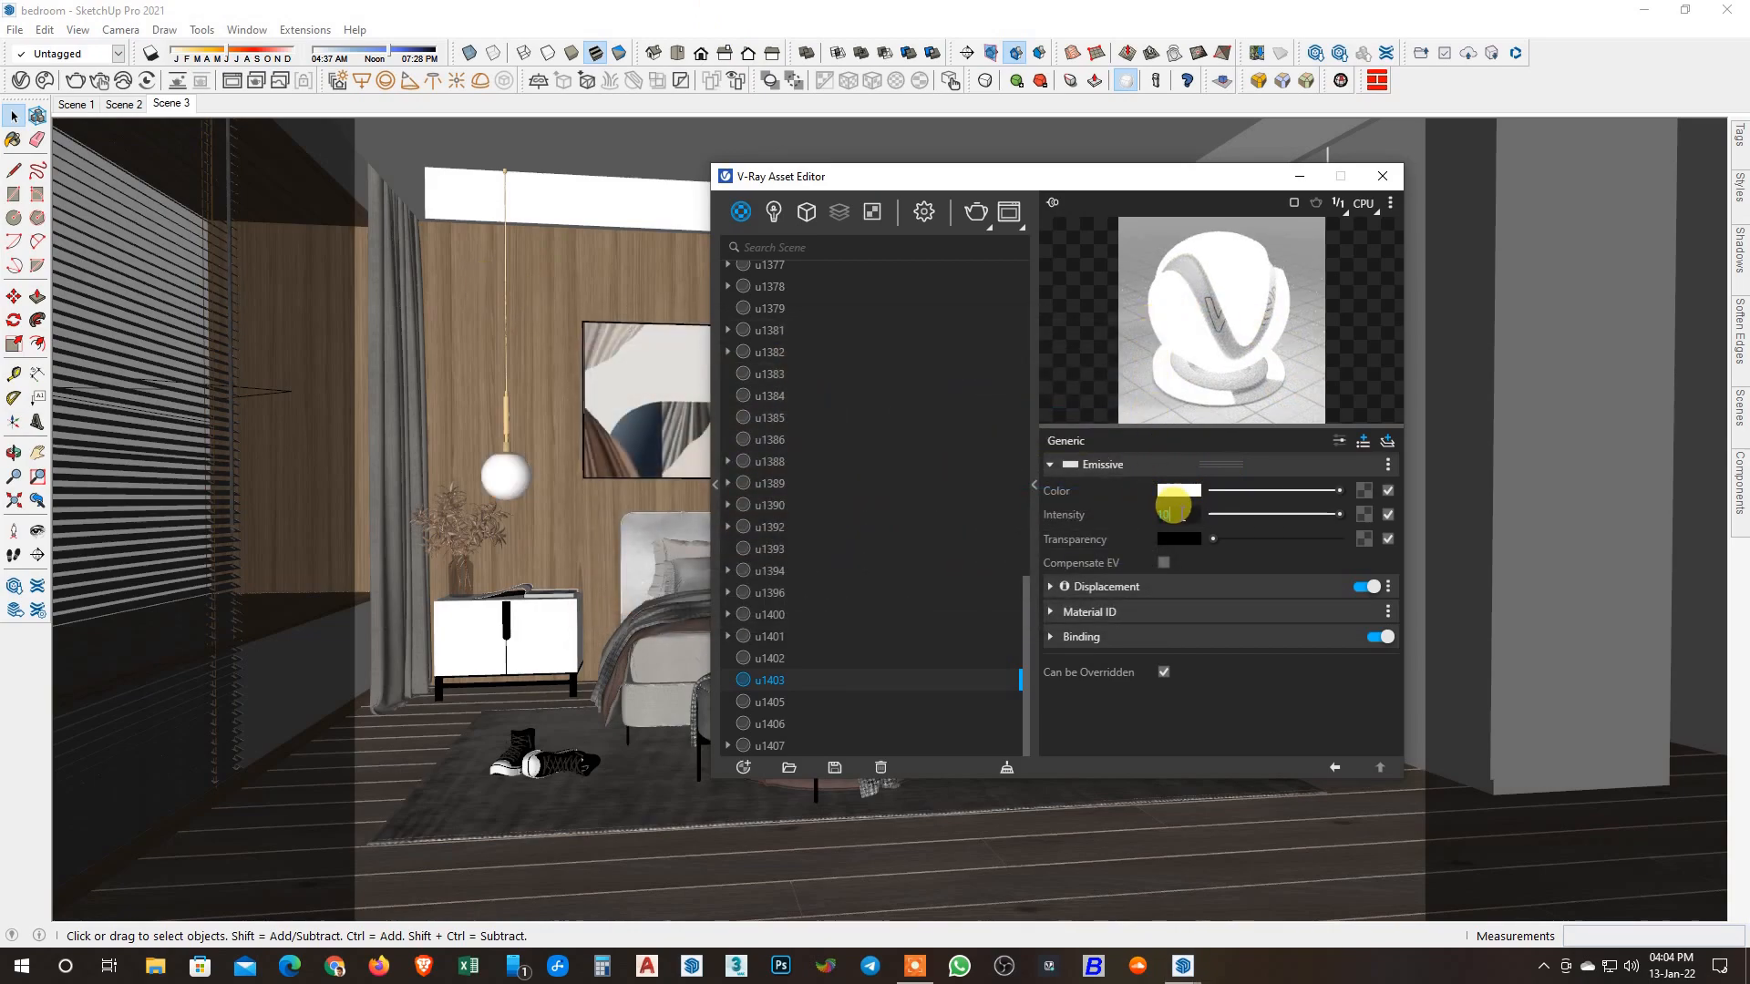
text(0)
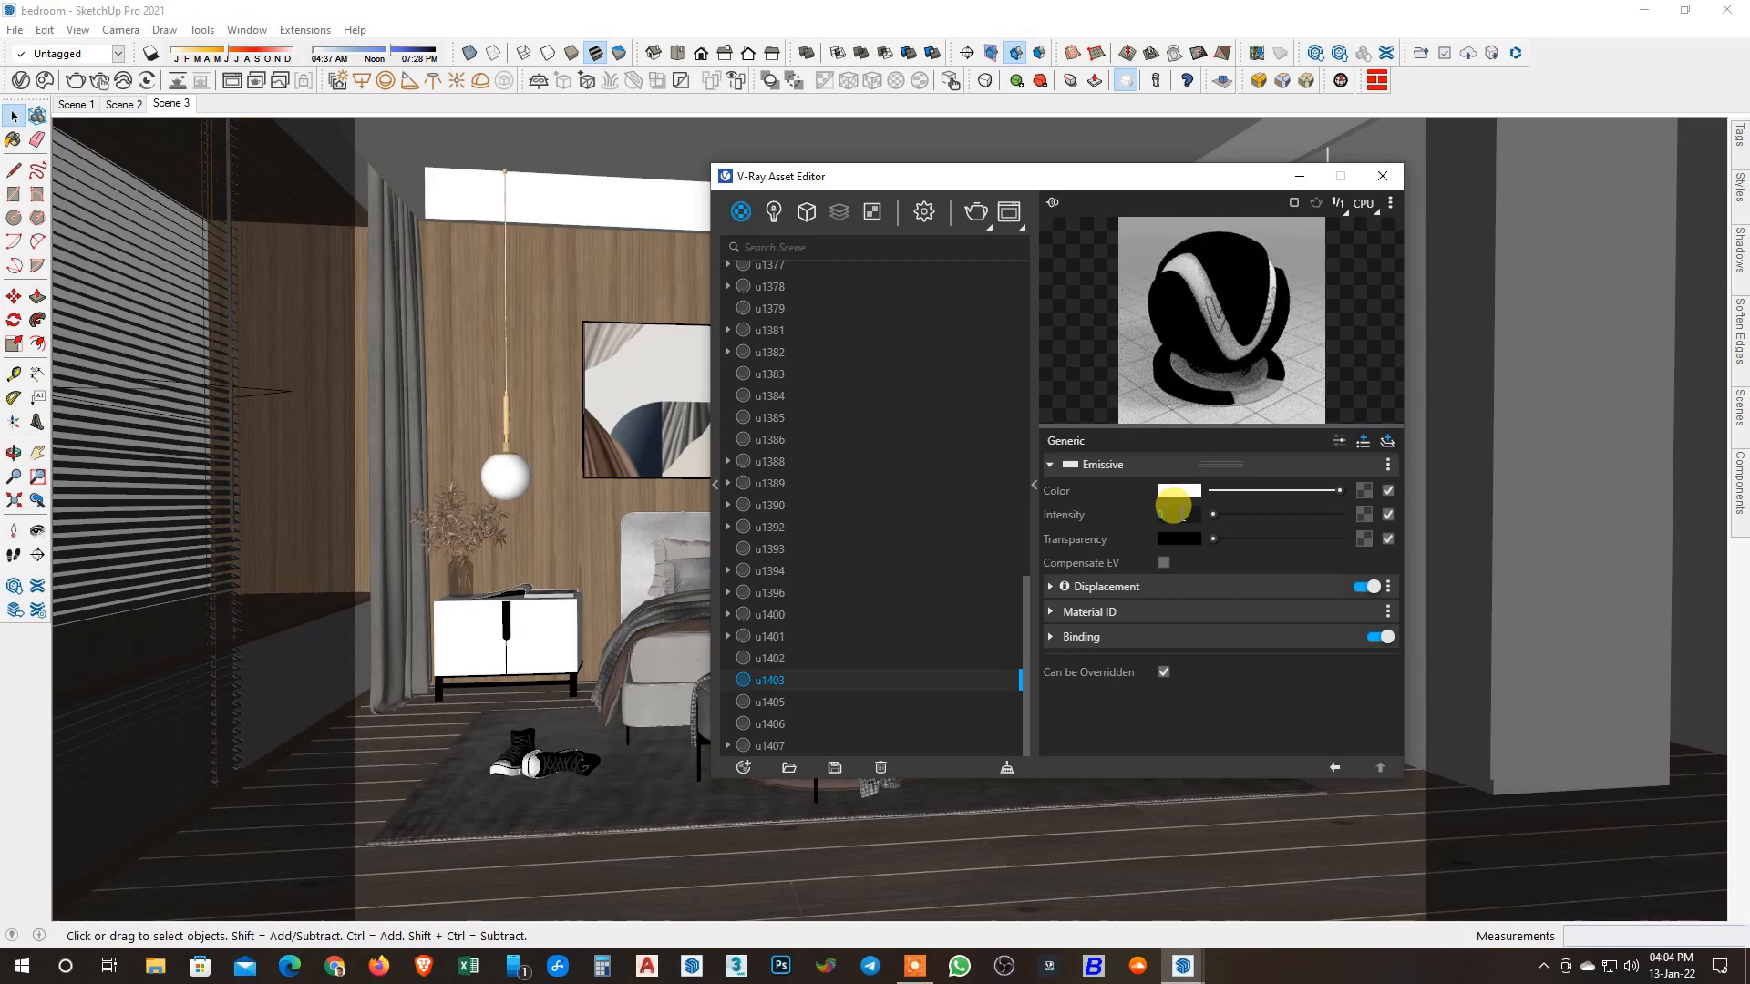
text(.1)
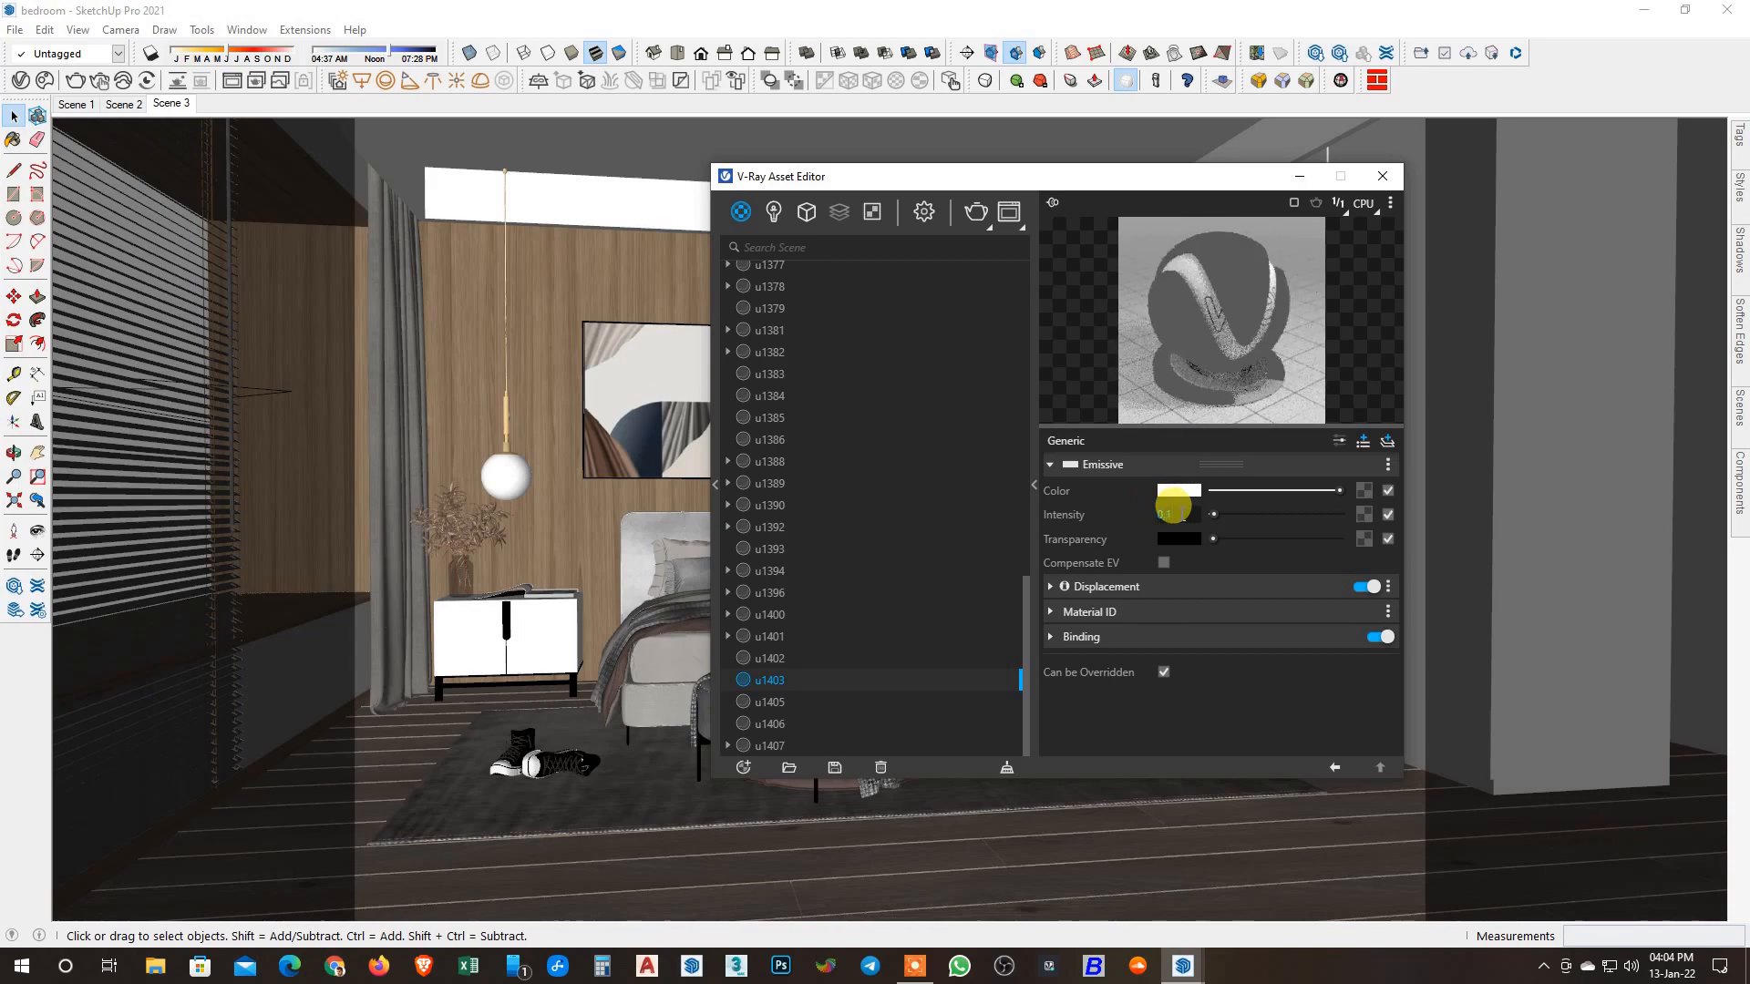
Set the lamp material's emissive intensity to 1, then run a brief test render and close the render and editor windows.
text(0)
text(1)
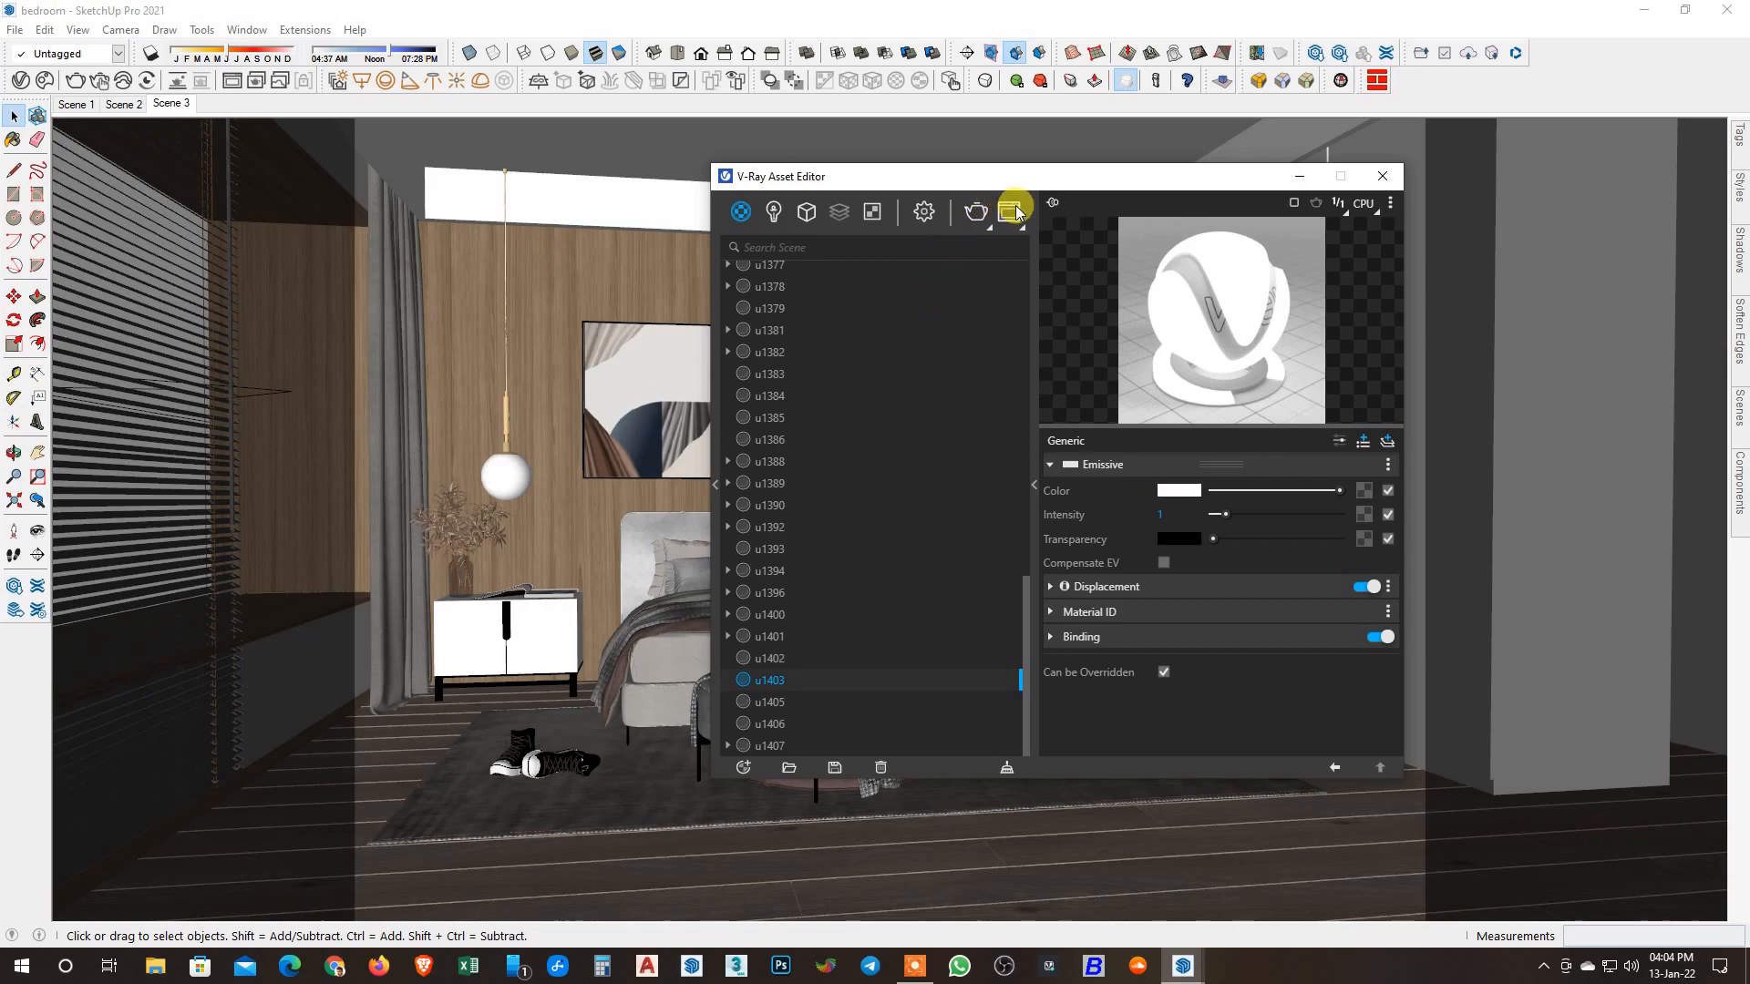
click(979, 212)
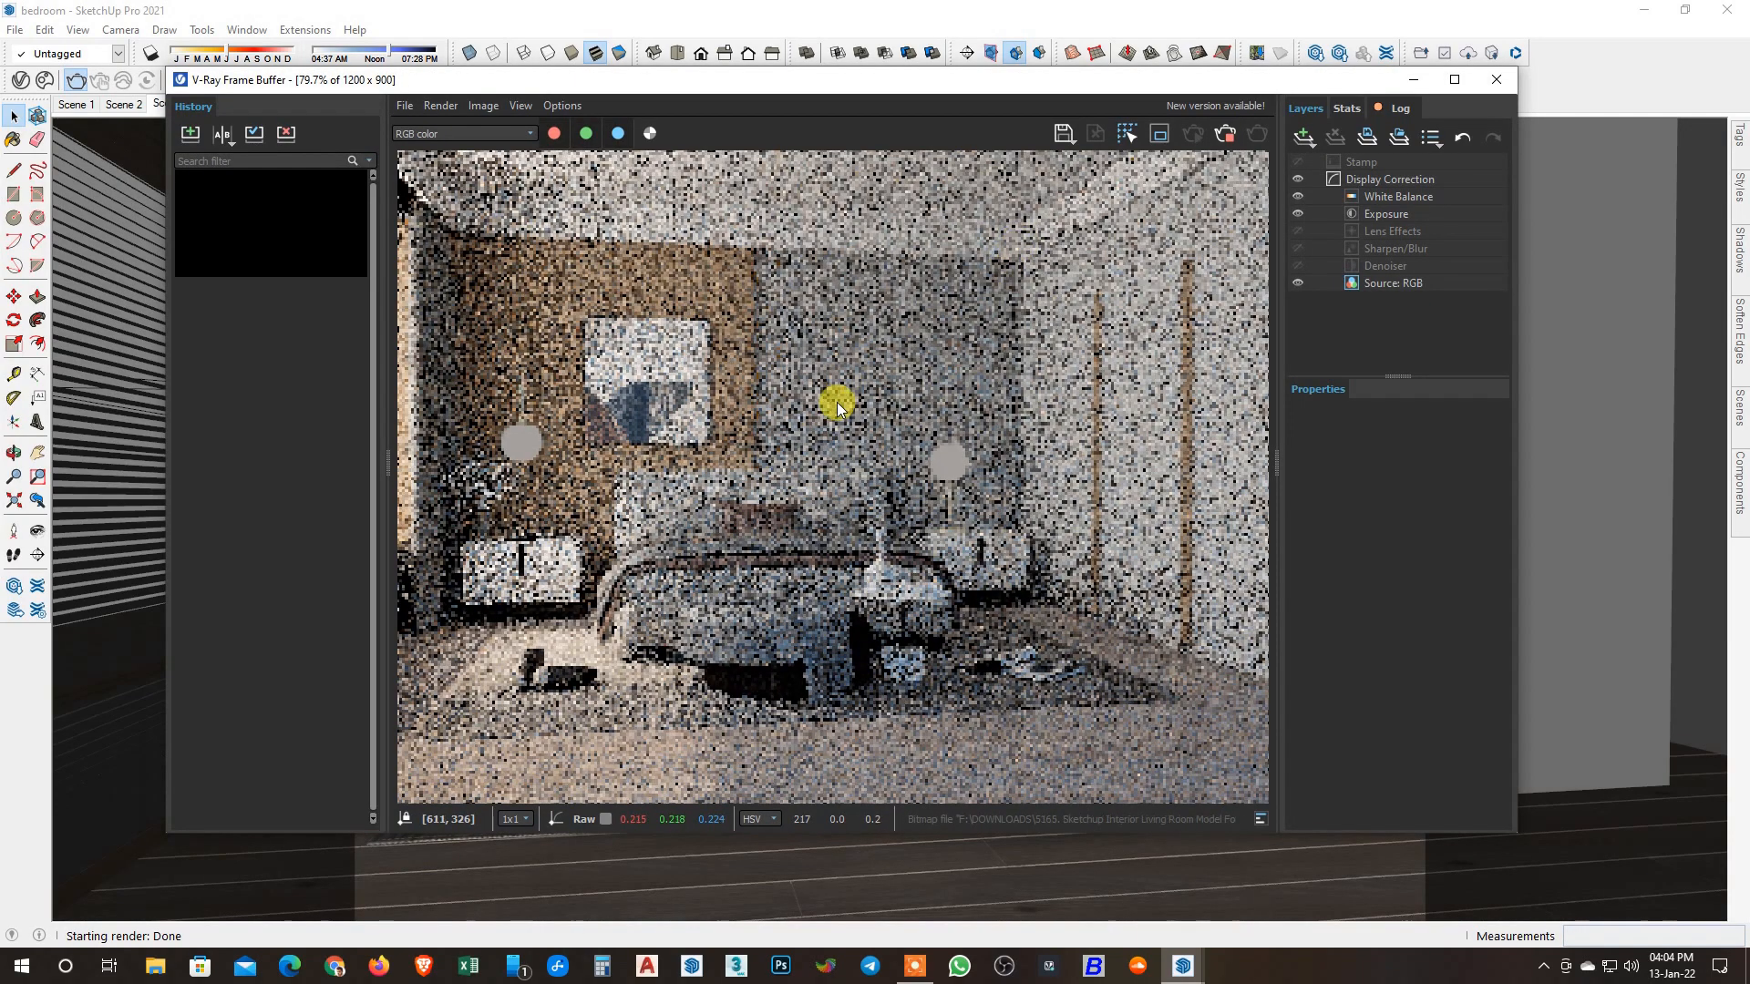
click(1224, 134)
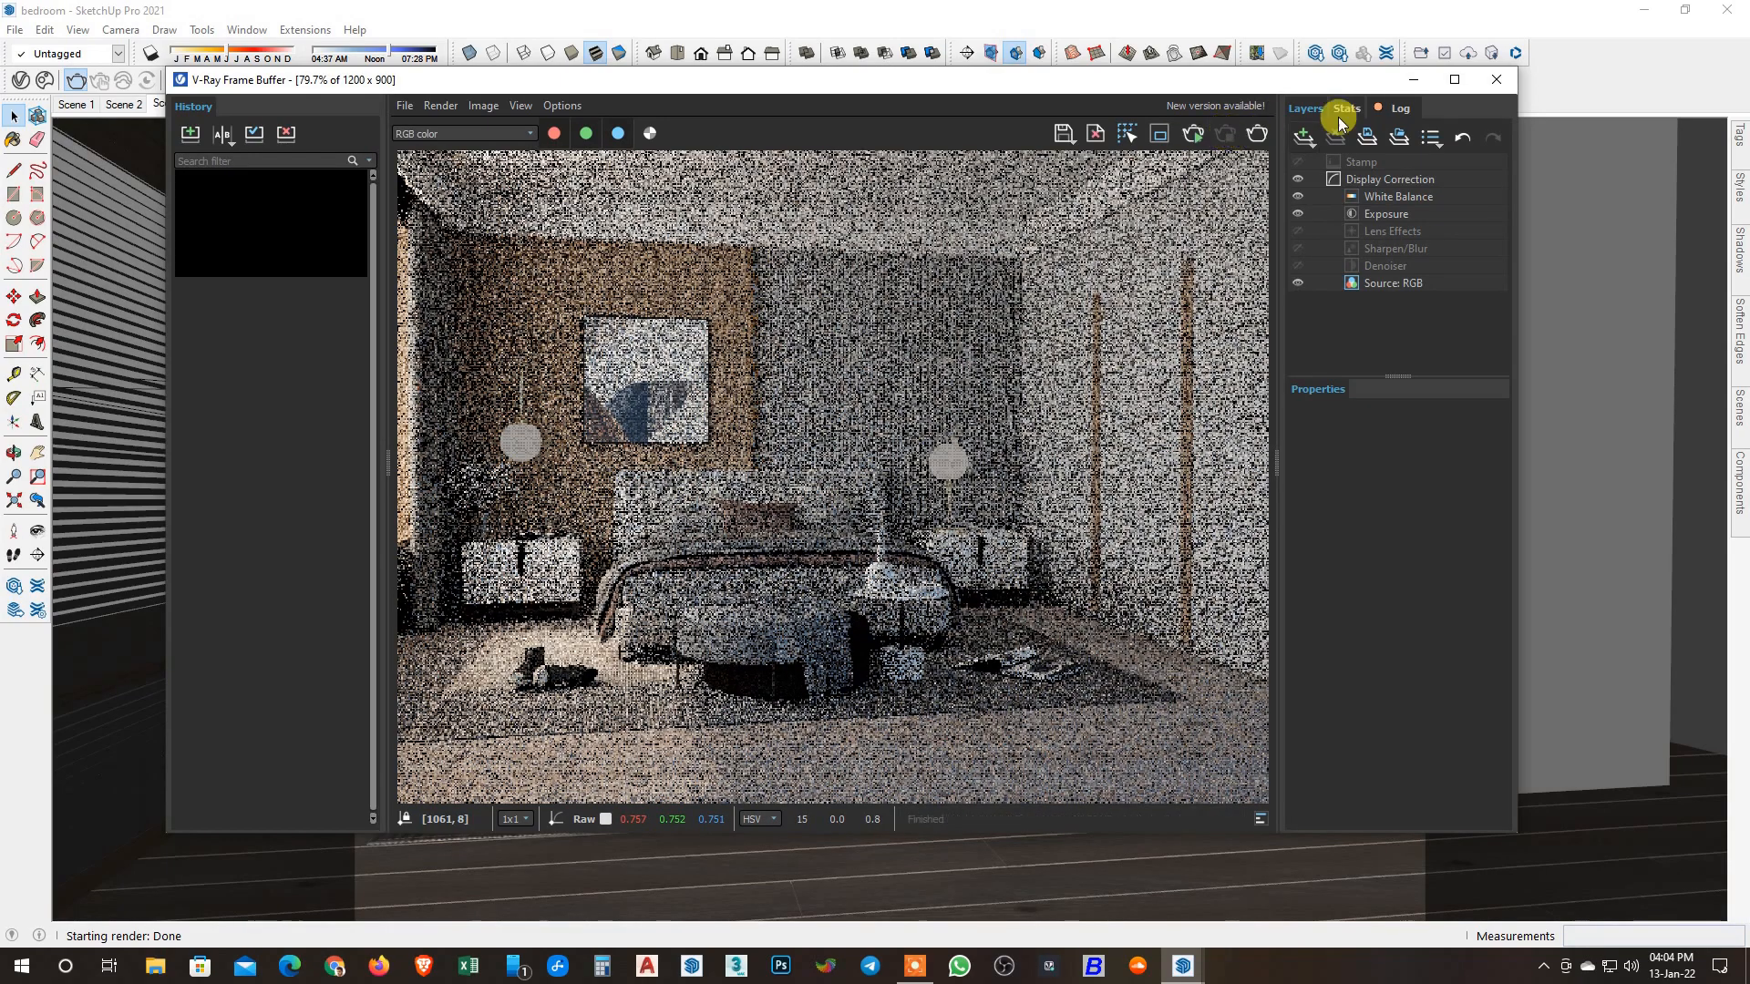
click(1495, 80)
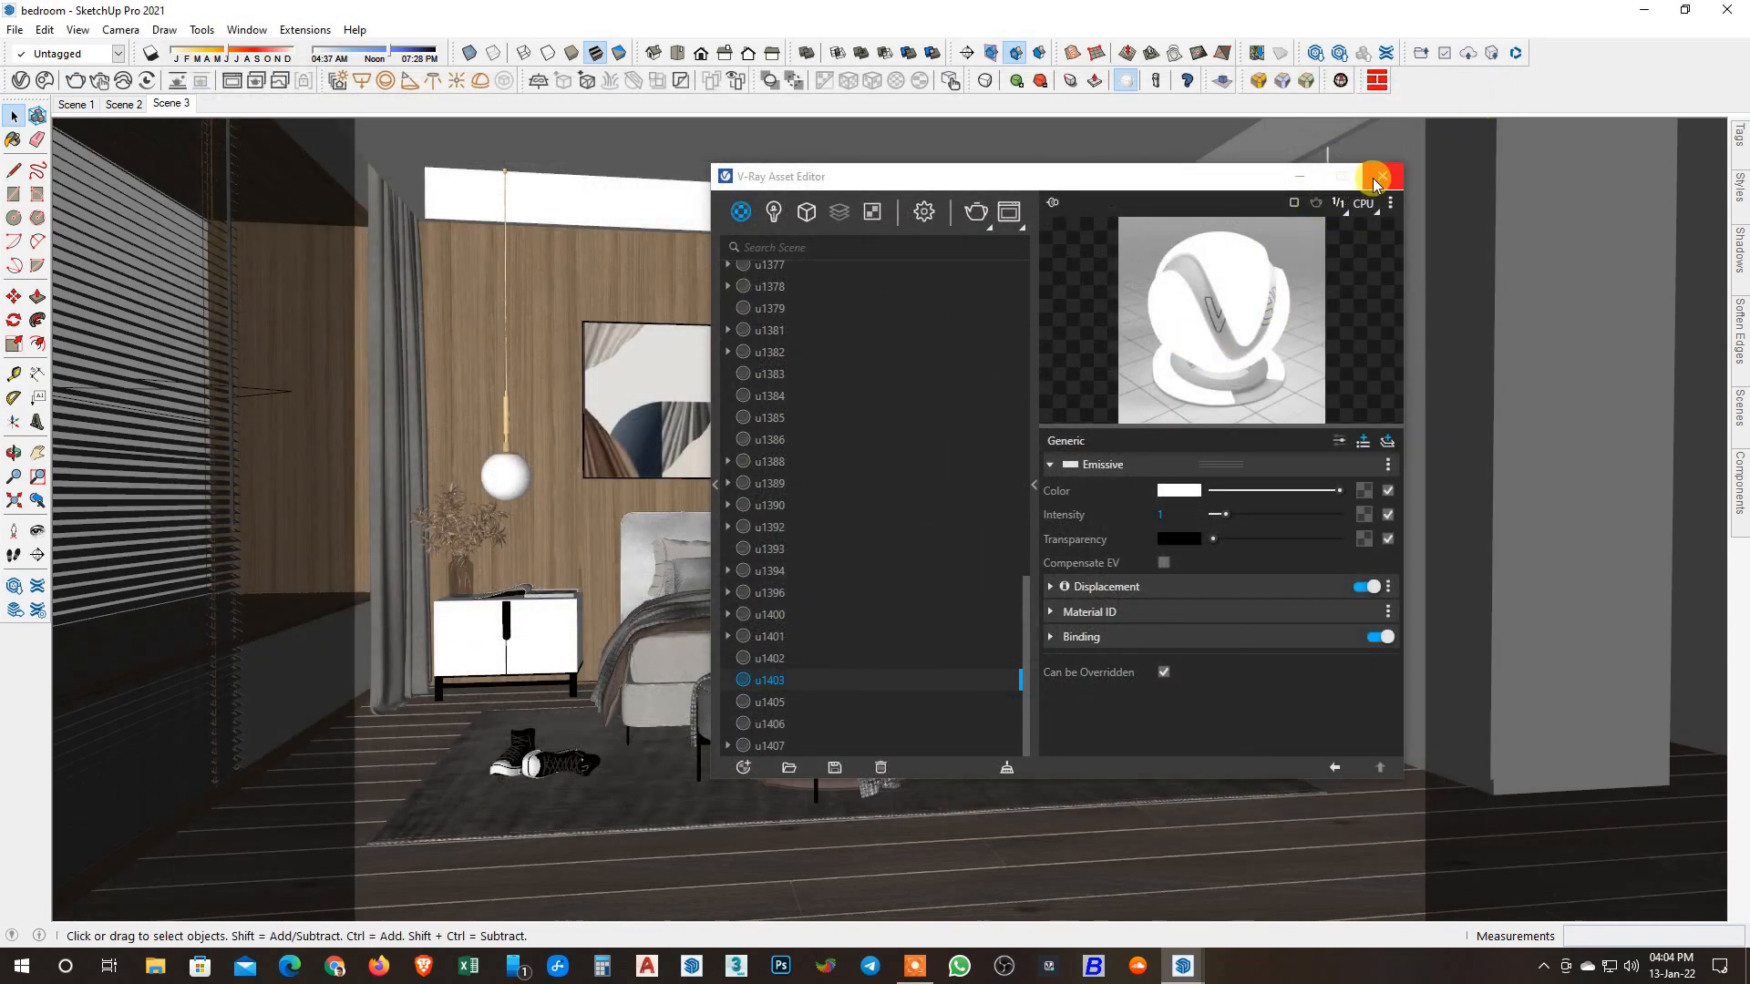
click(1376, 180)
Open the pendant lamp for editing, select its globe geometry and paint the globe with material u1379.
click(507, 483)
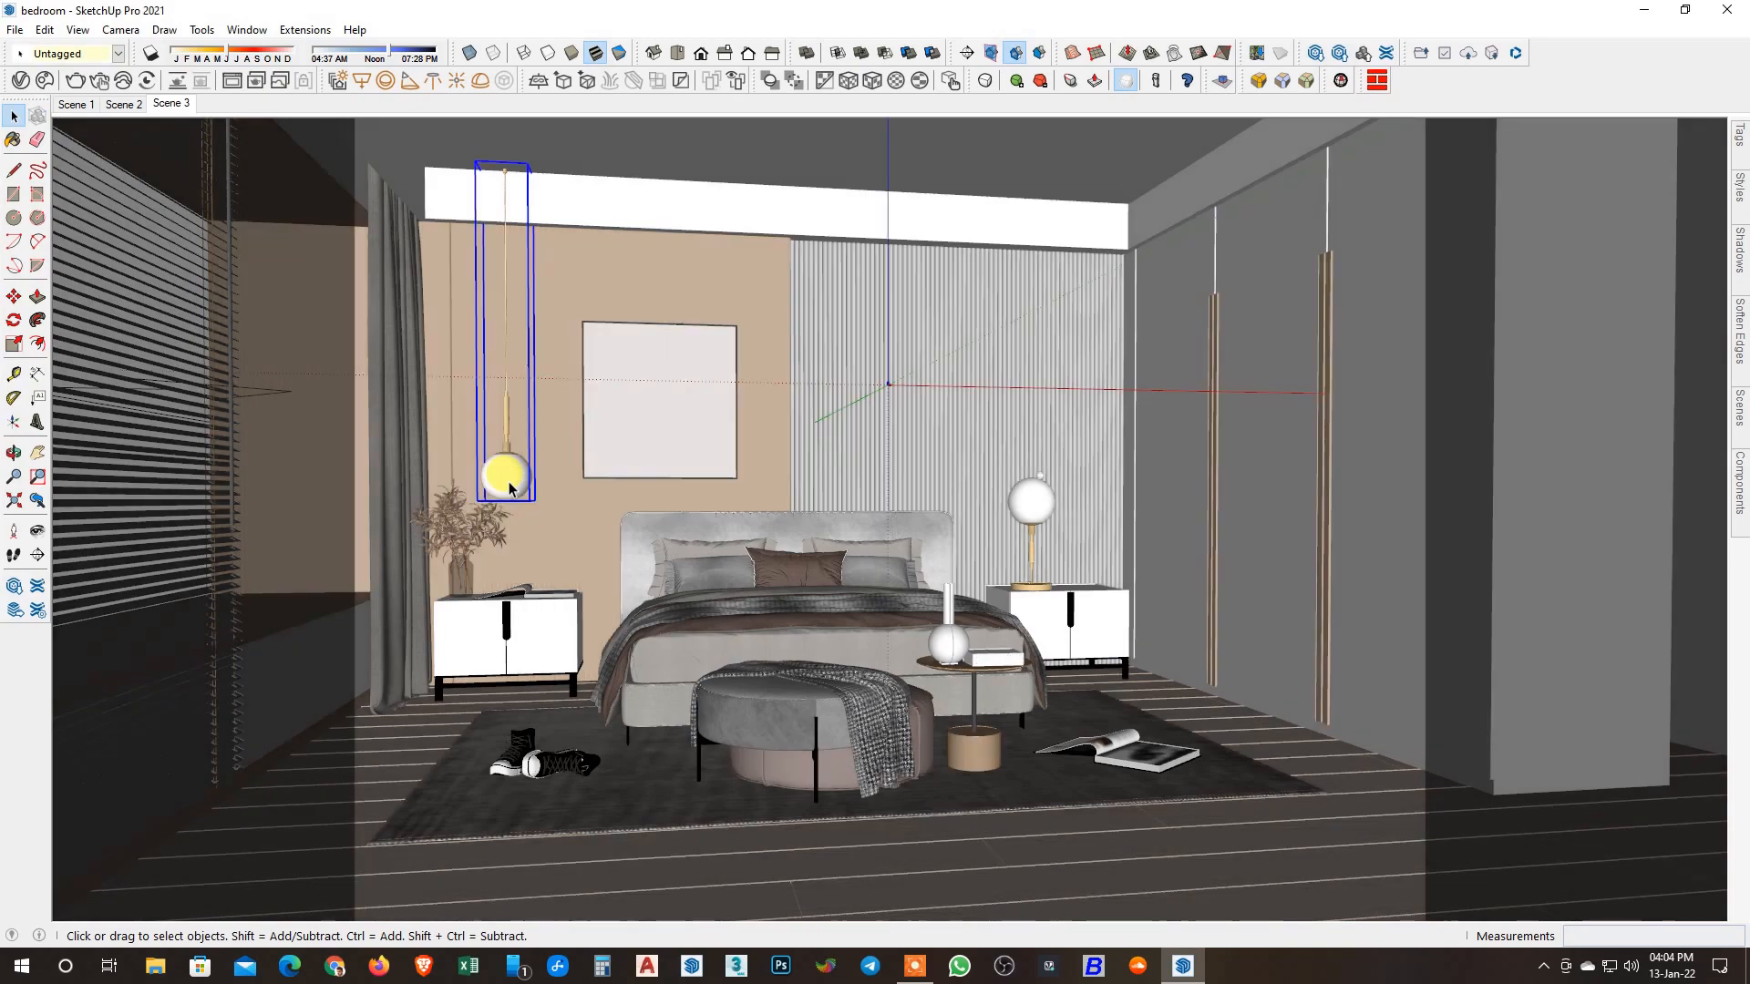
double_click(507, 483)
key(ctrl+a)
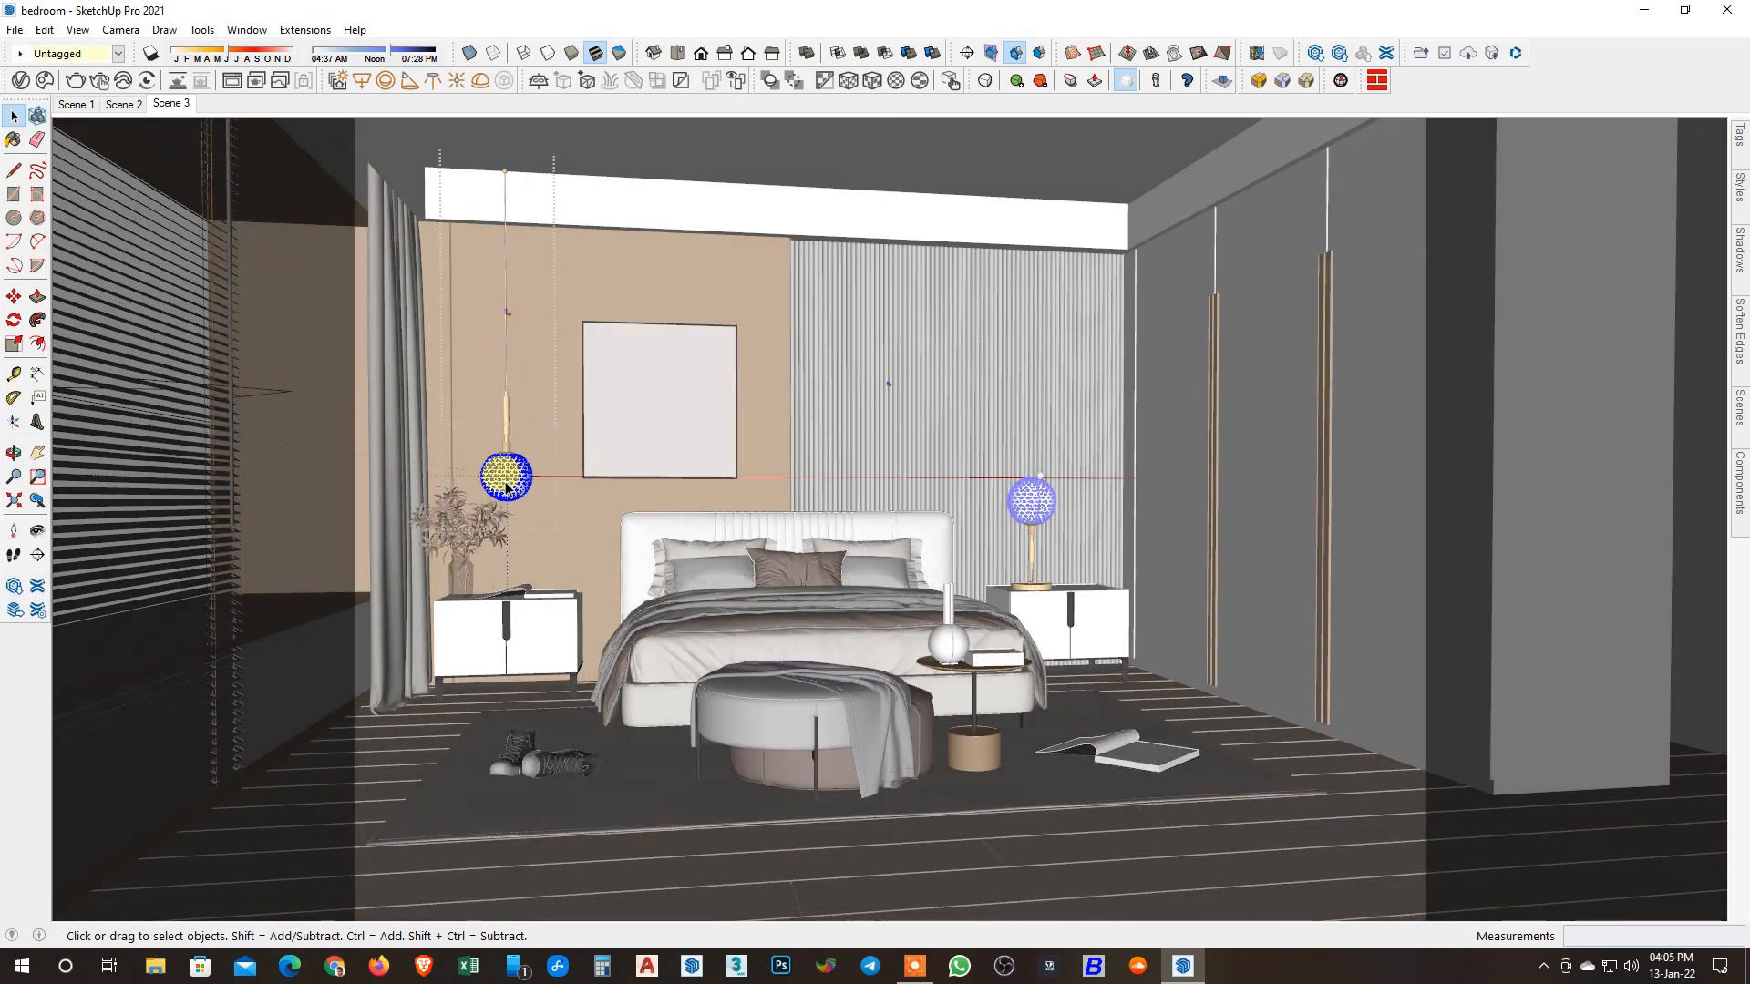
key(b)
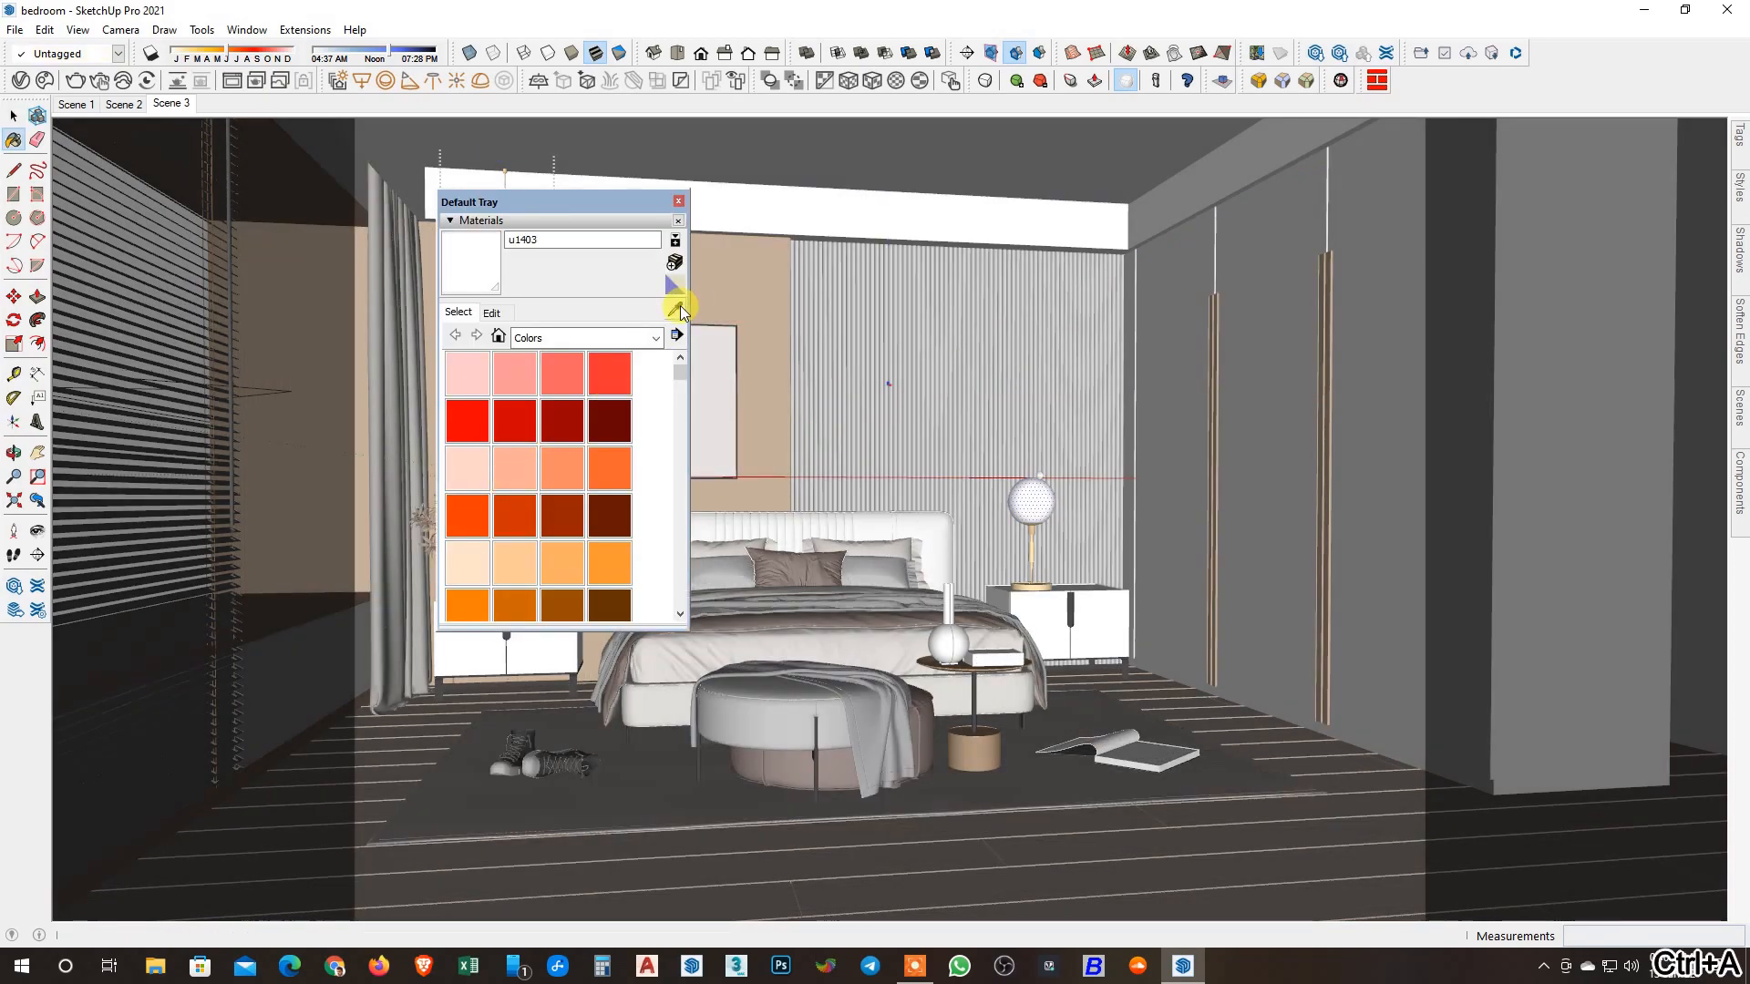
drag(570, 202, 797, 202)
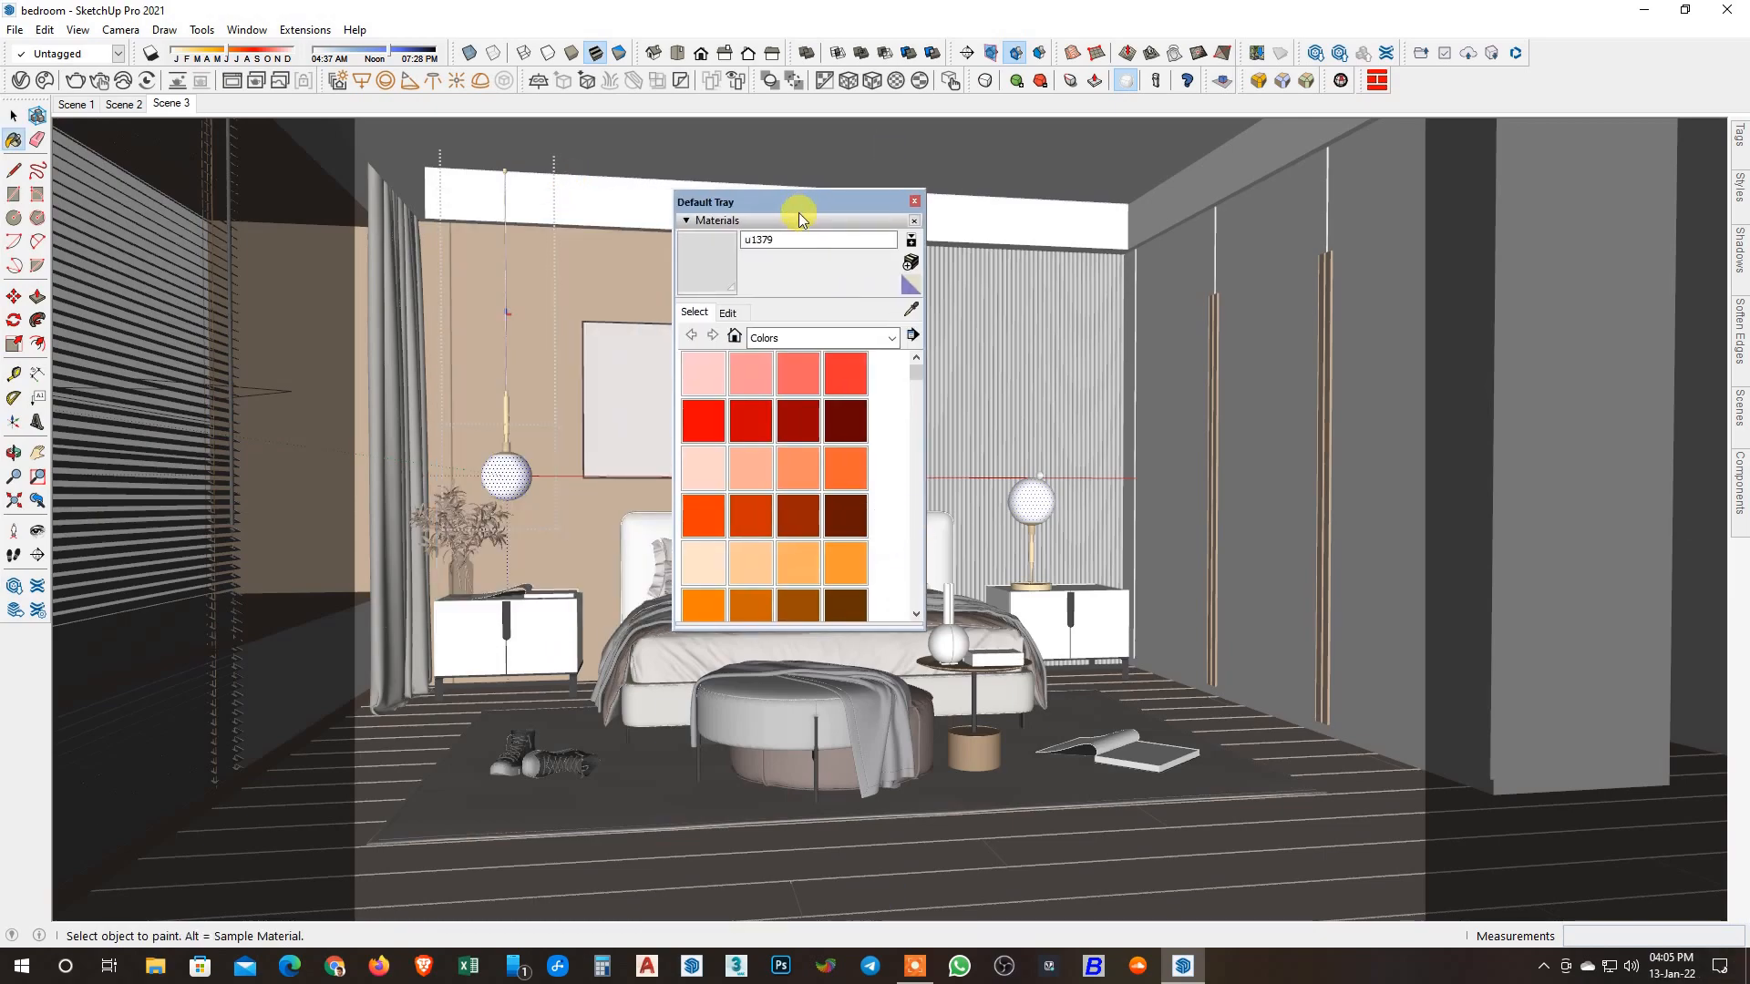
click(500, 475)
key(space)
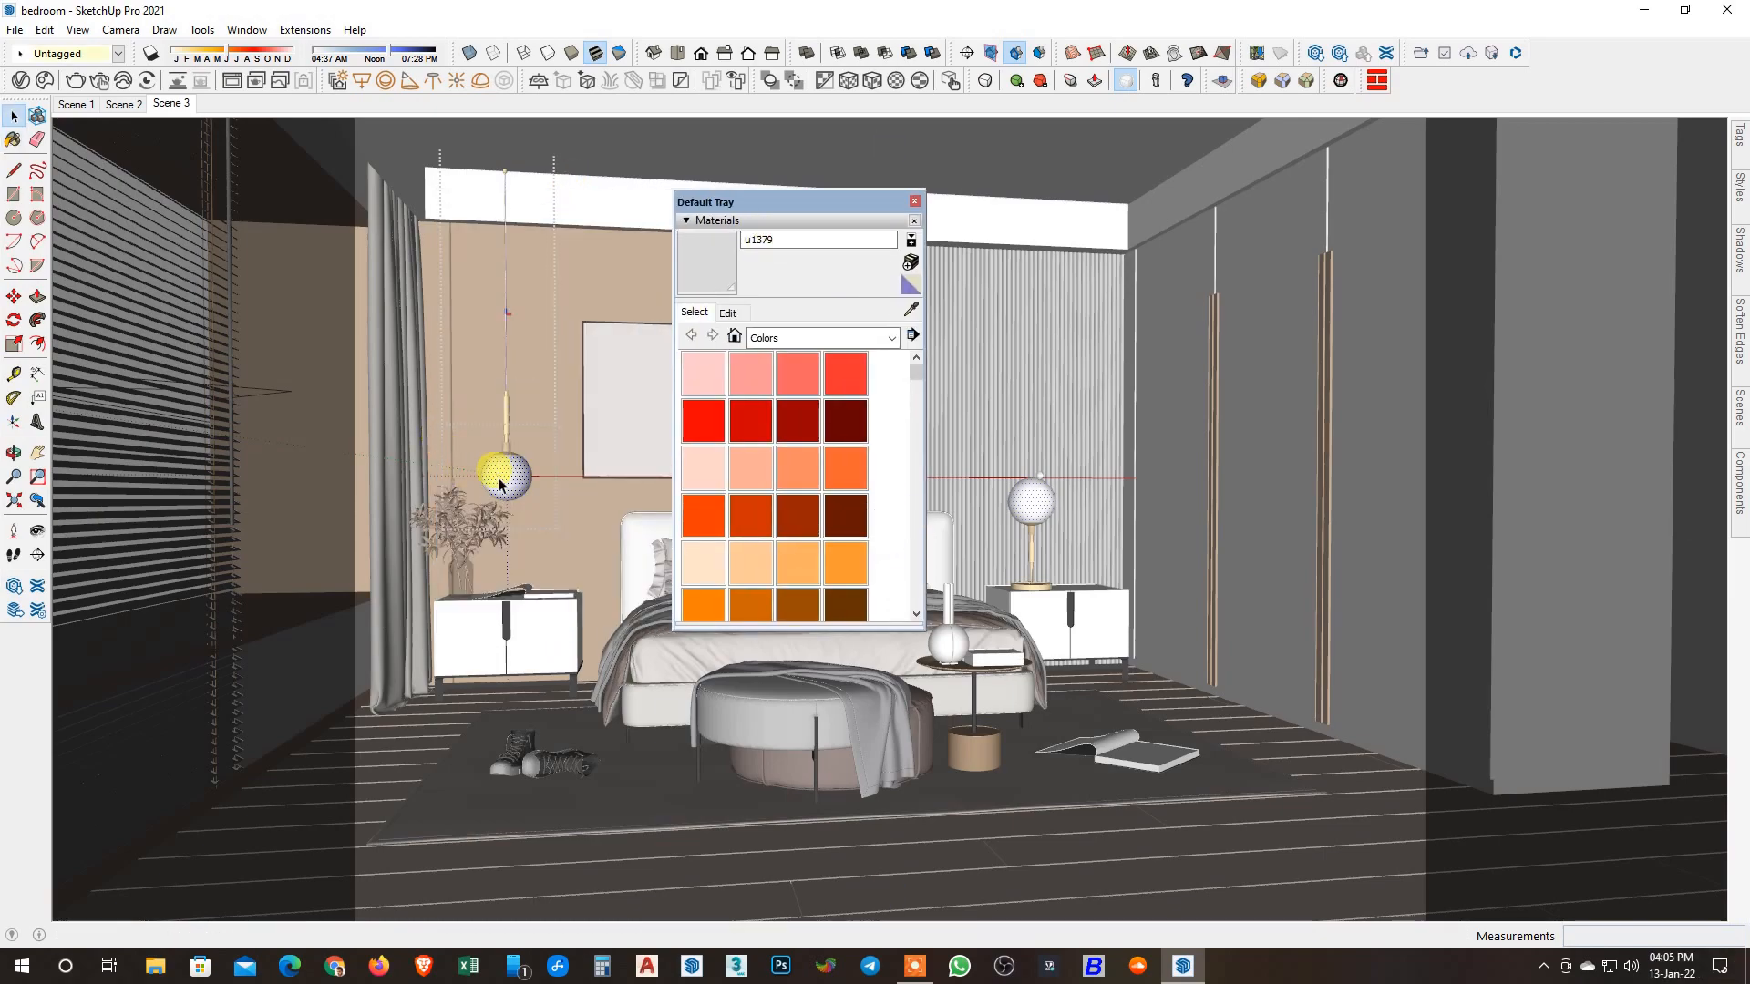
Select the pendant's globe group, convert it into a V-Ray mesh light and leave the lamp's editing context.
click(500, 481)
click(500, 481)
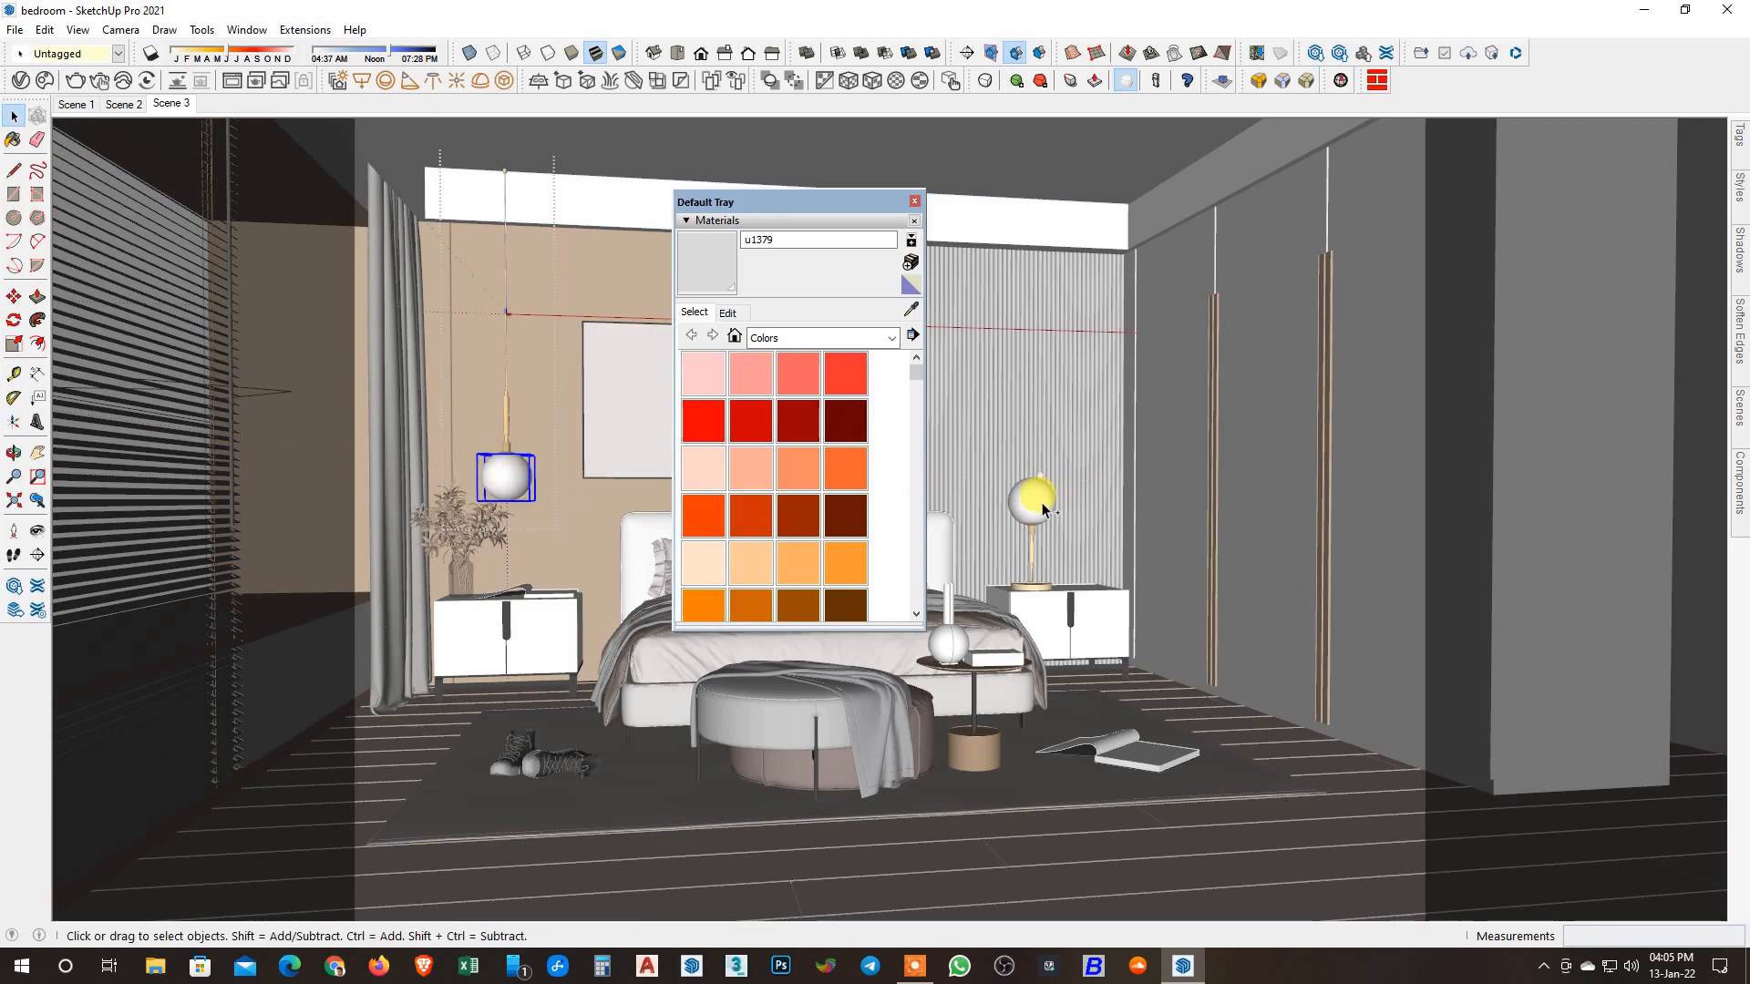
click(506, 82)
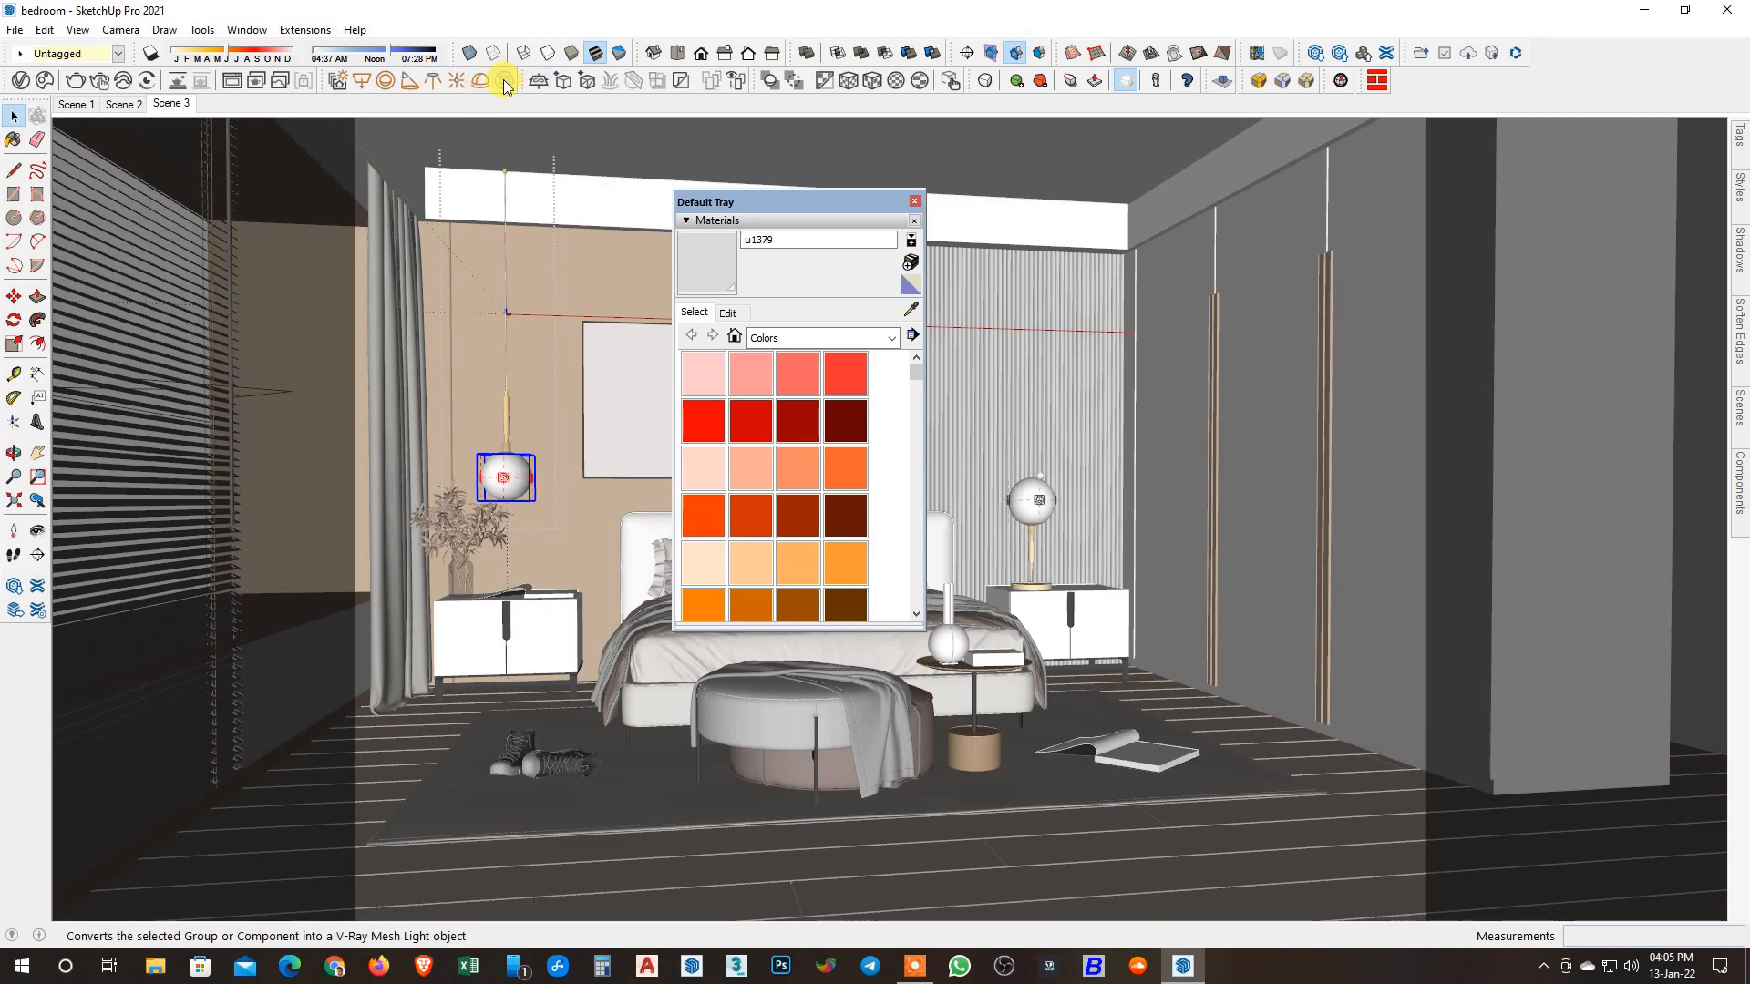
click(962, 167)
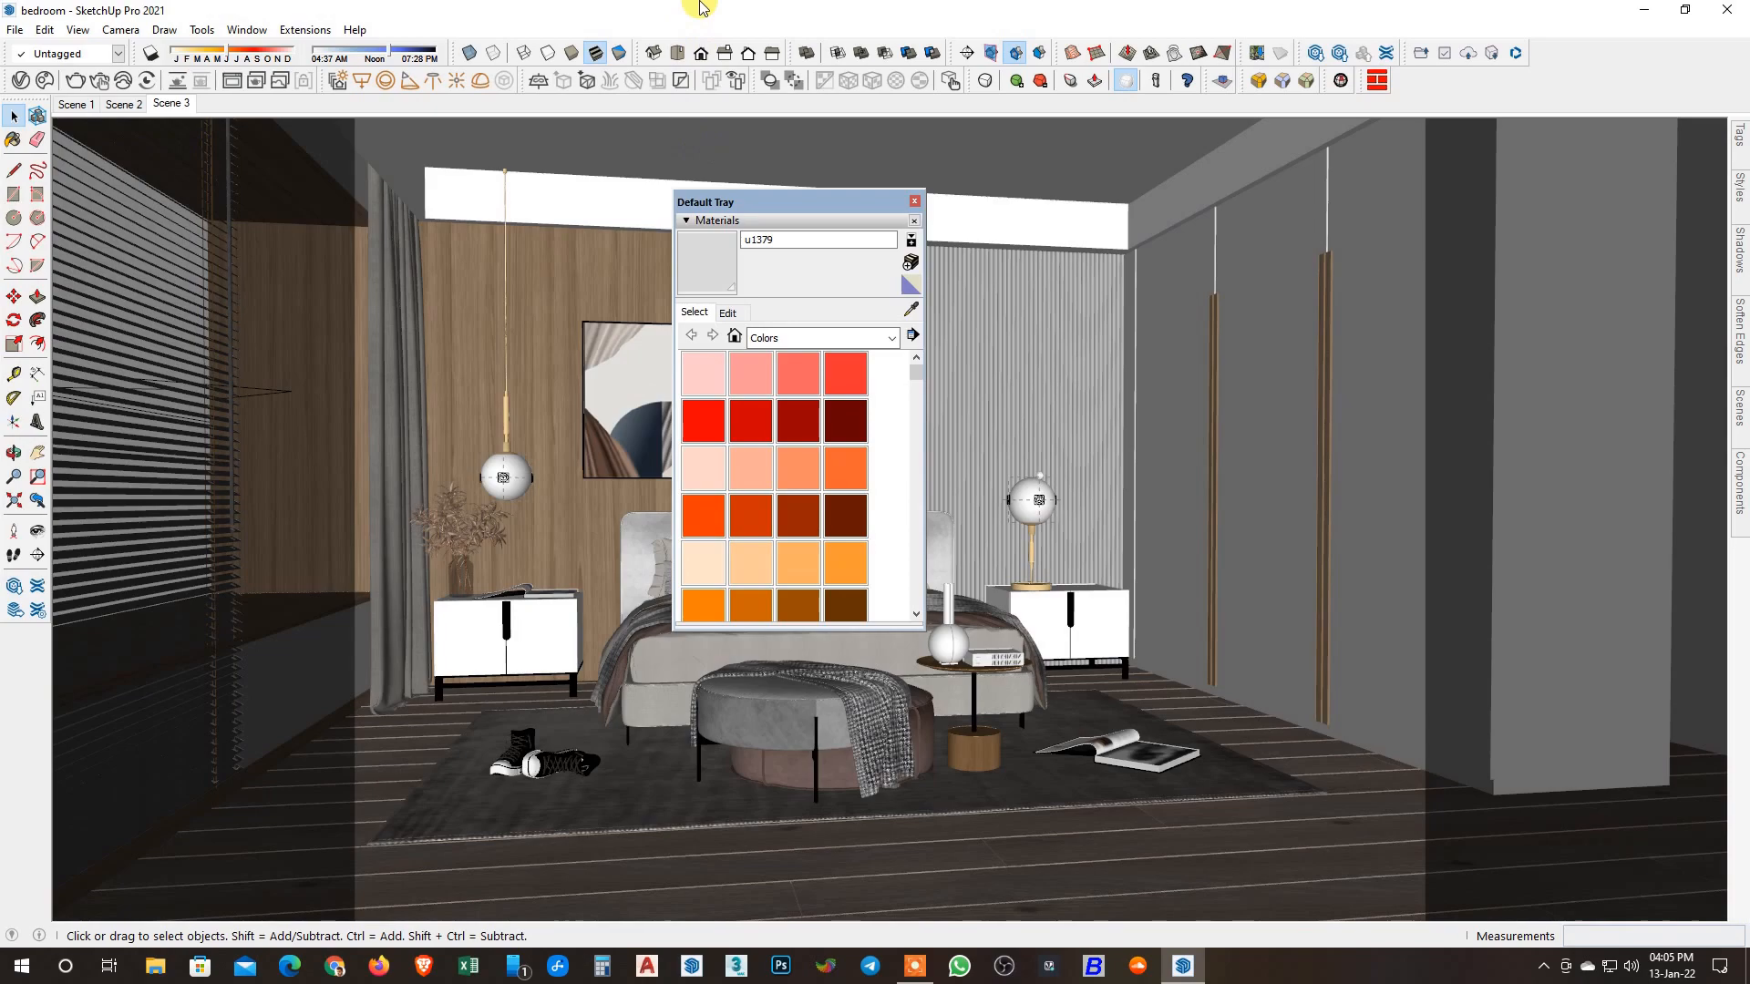
Enable Material Override and Interactive mode in the render settings and start an interactive render.
key(v)
click(926, 213)
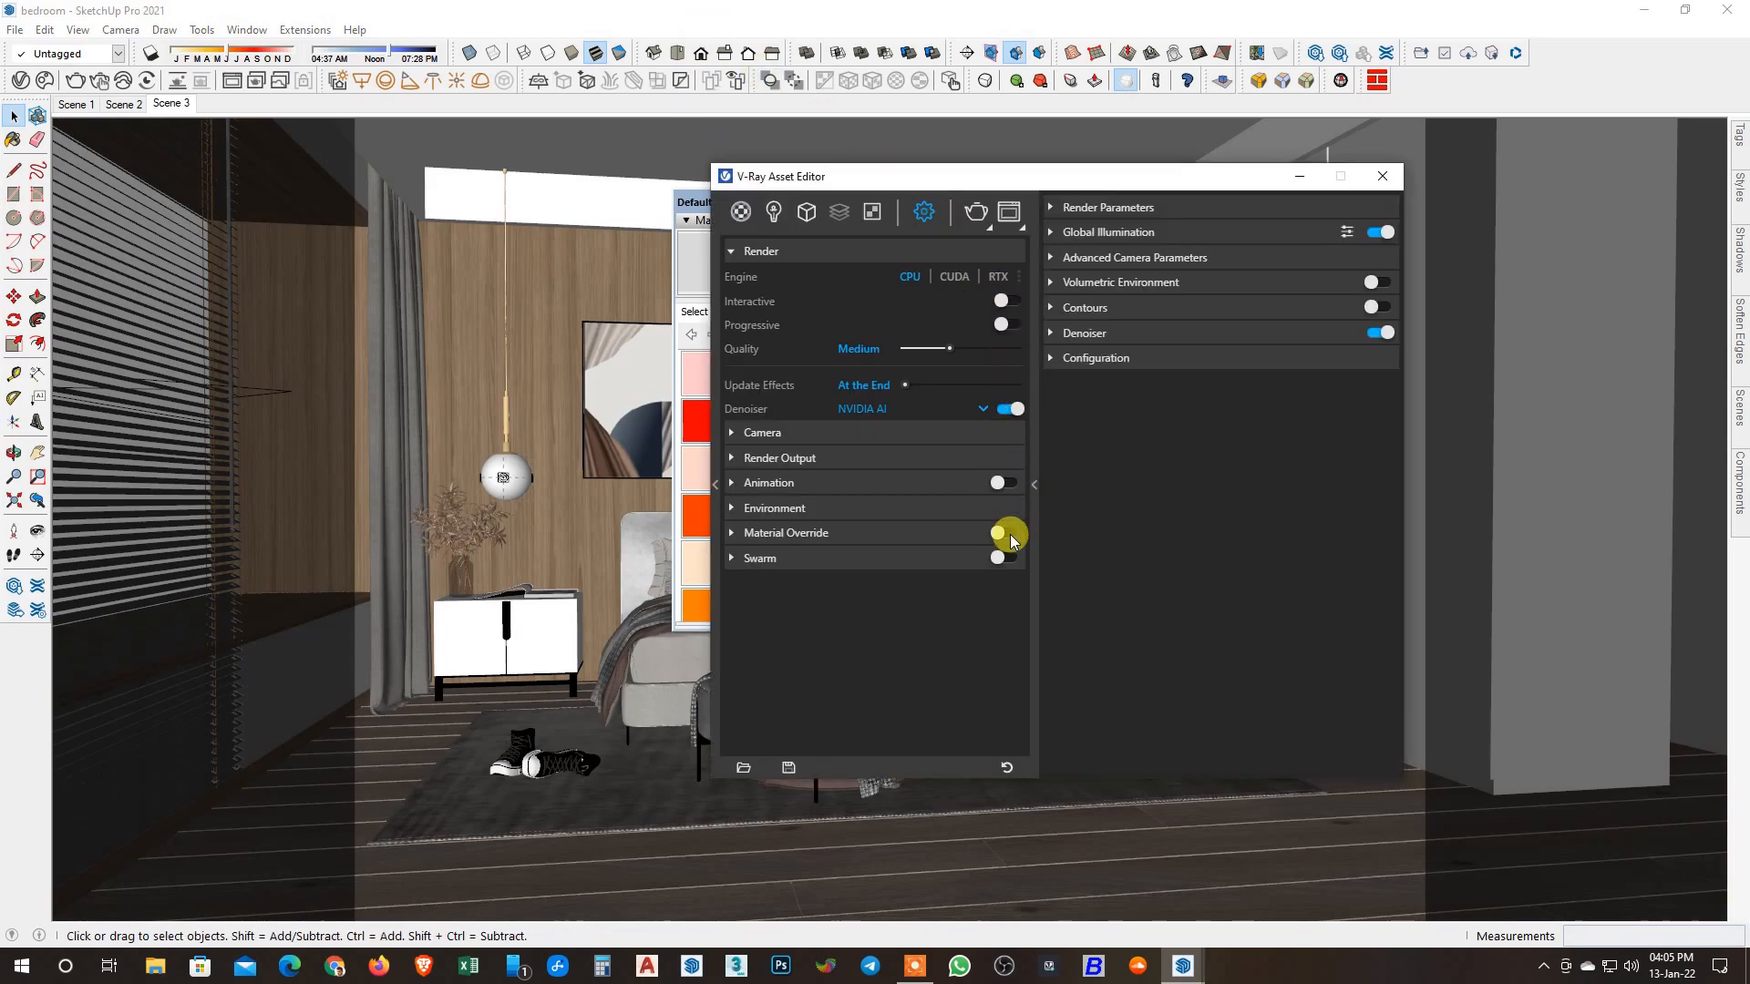
click(1006, 301)
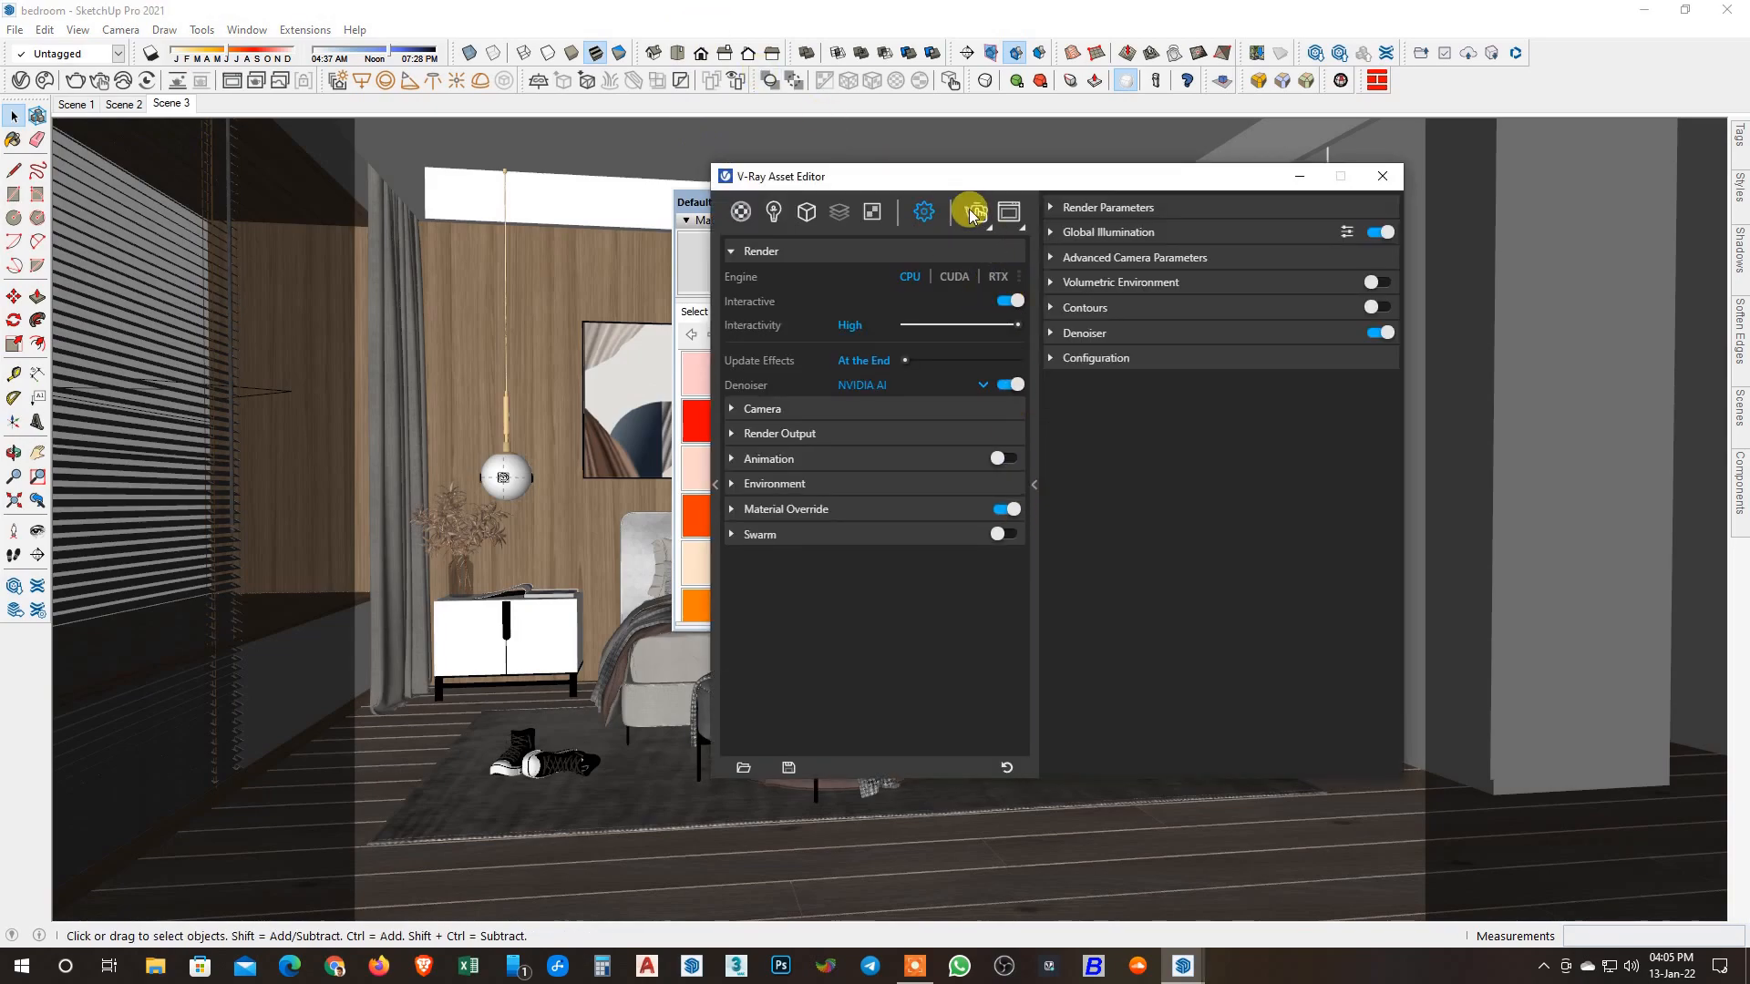
click(974, 213)
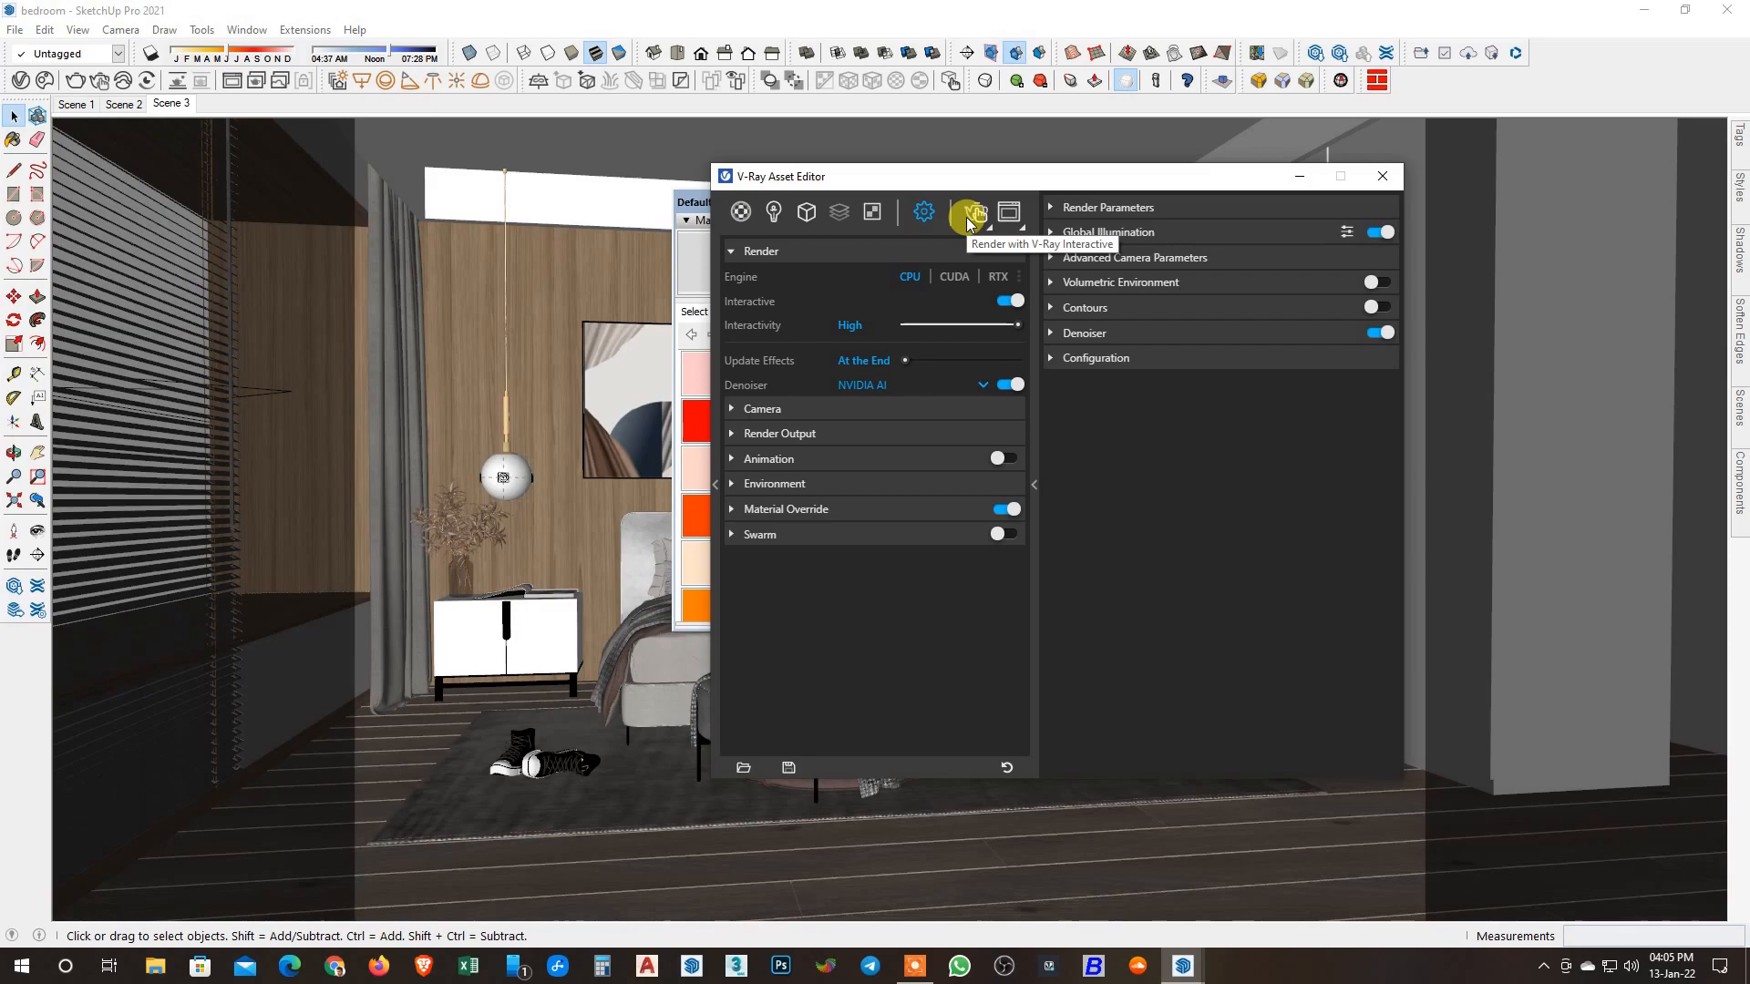
click(968, 217)
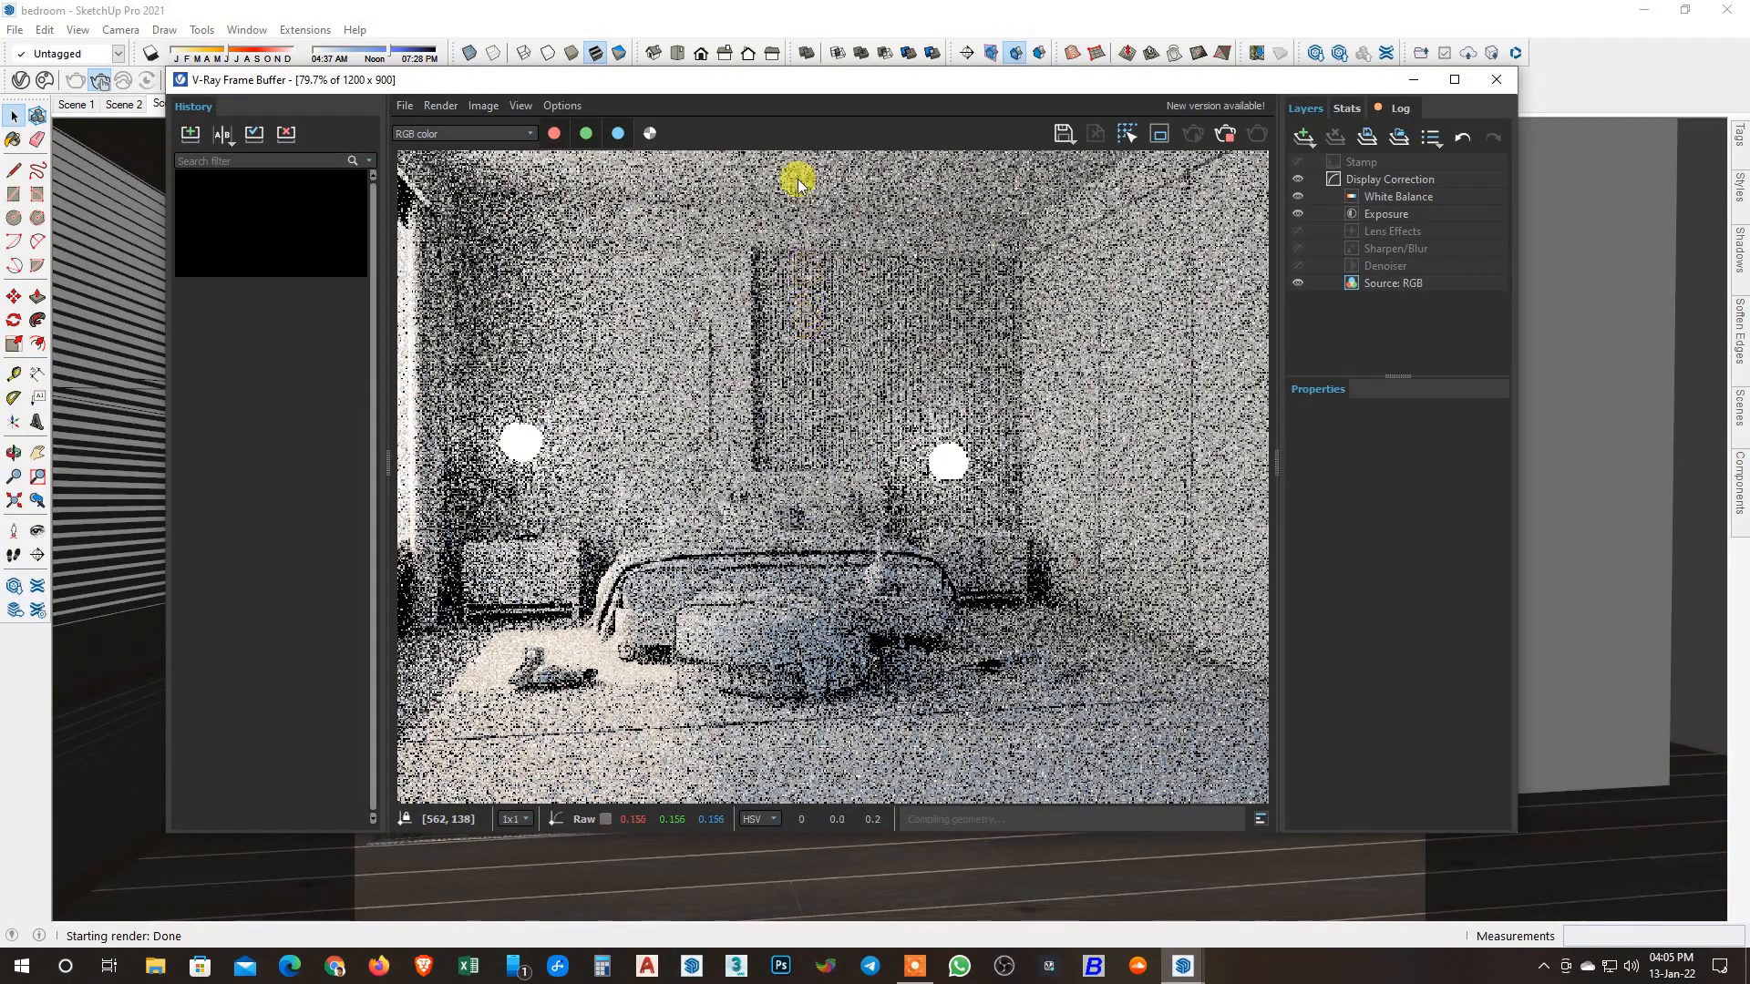
Open the mesh light's settings during the interactive render and set its color temperature to 4500 K.
click(760, 10)
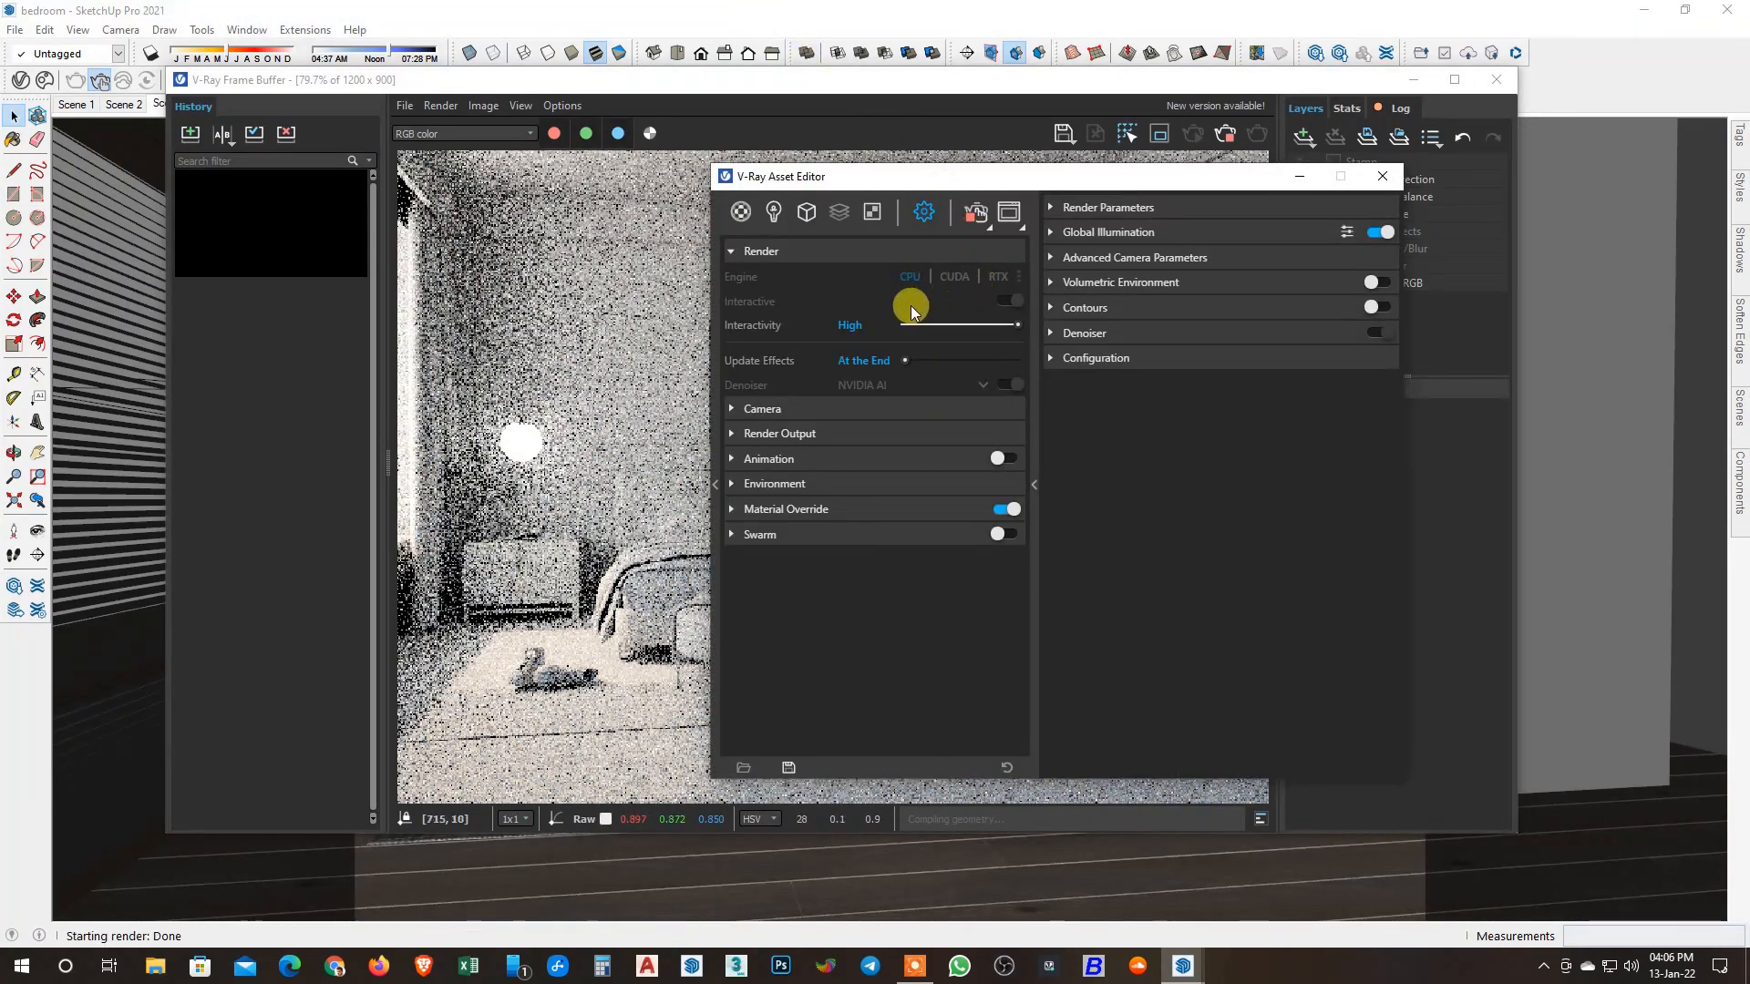
click(773, 211)
click(805, 298)
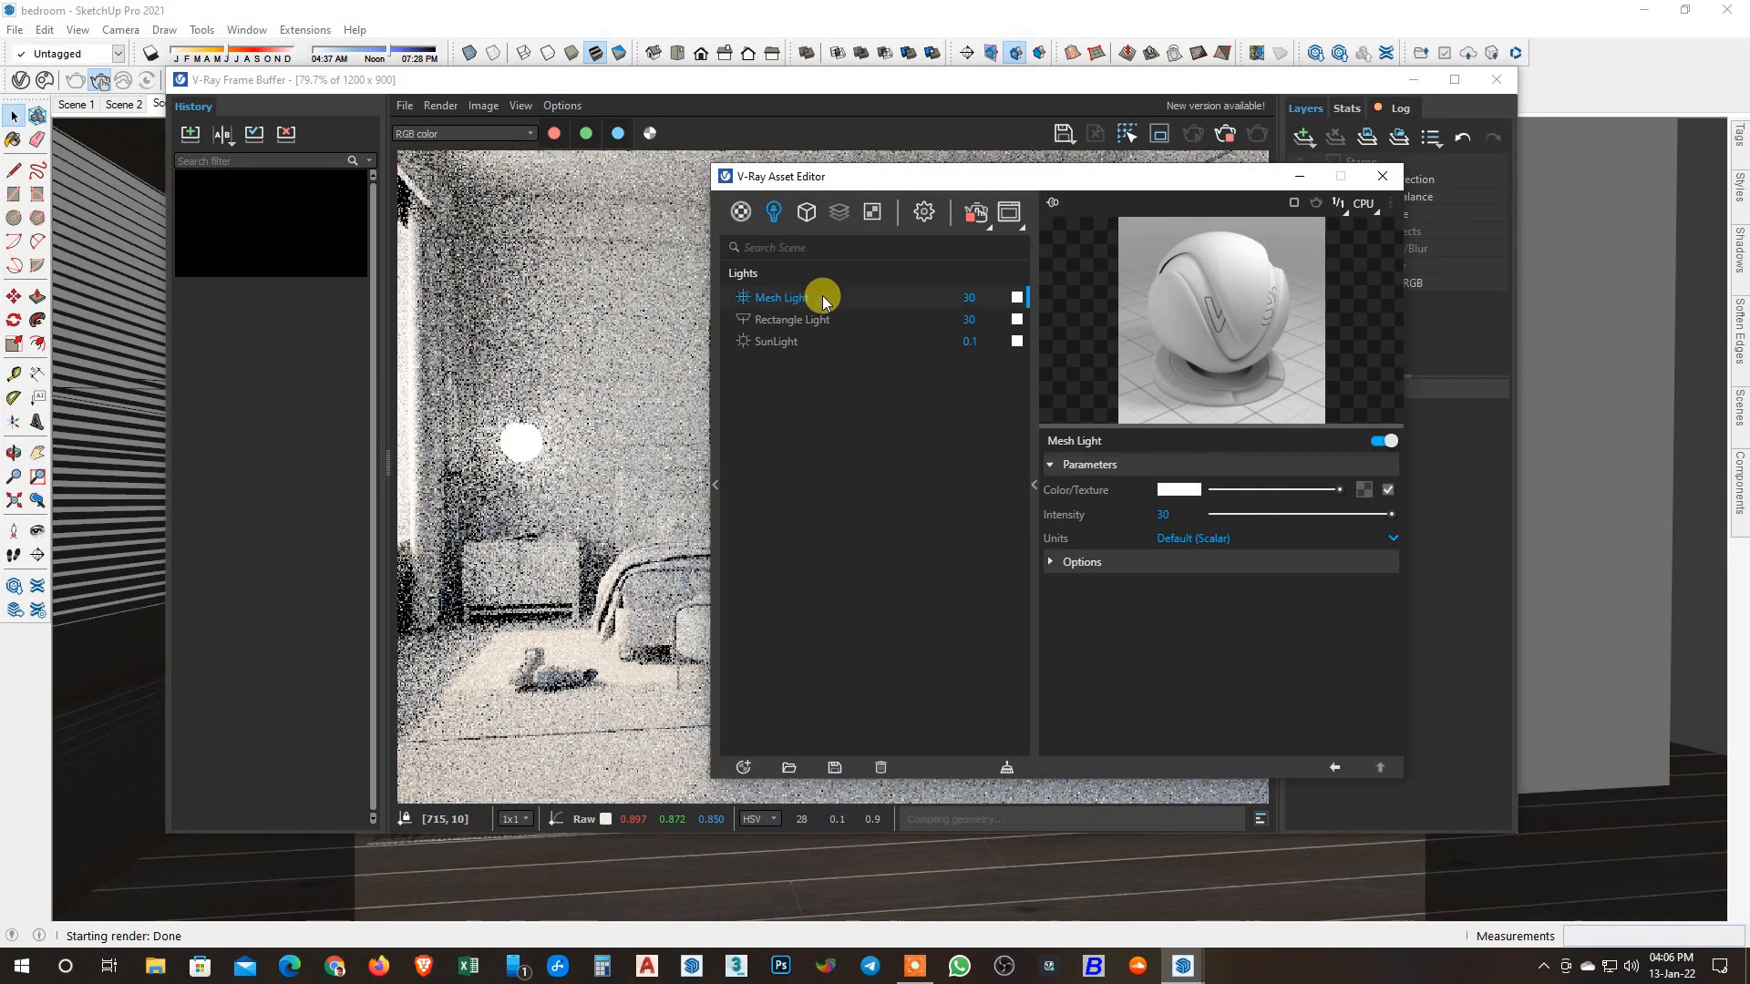
click(1179, 490)
double_click(904, 570)
text(4500)
key(Return)
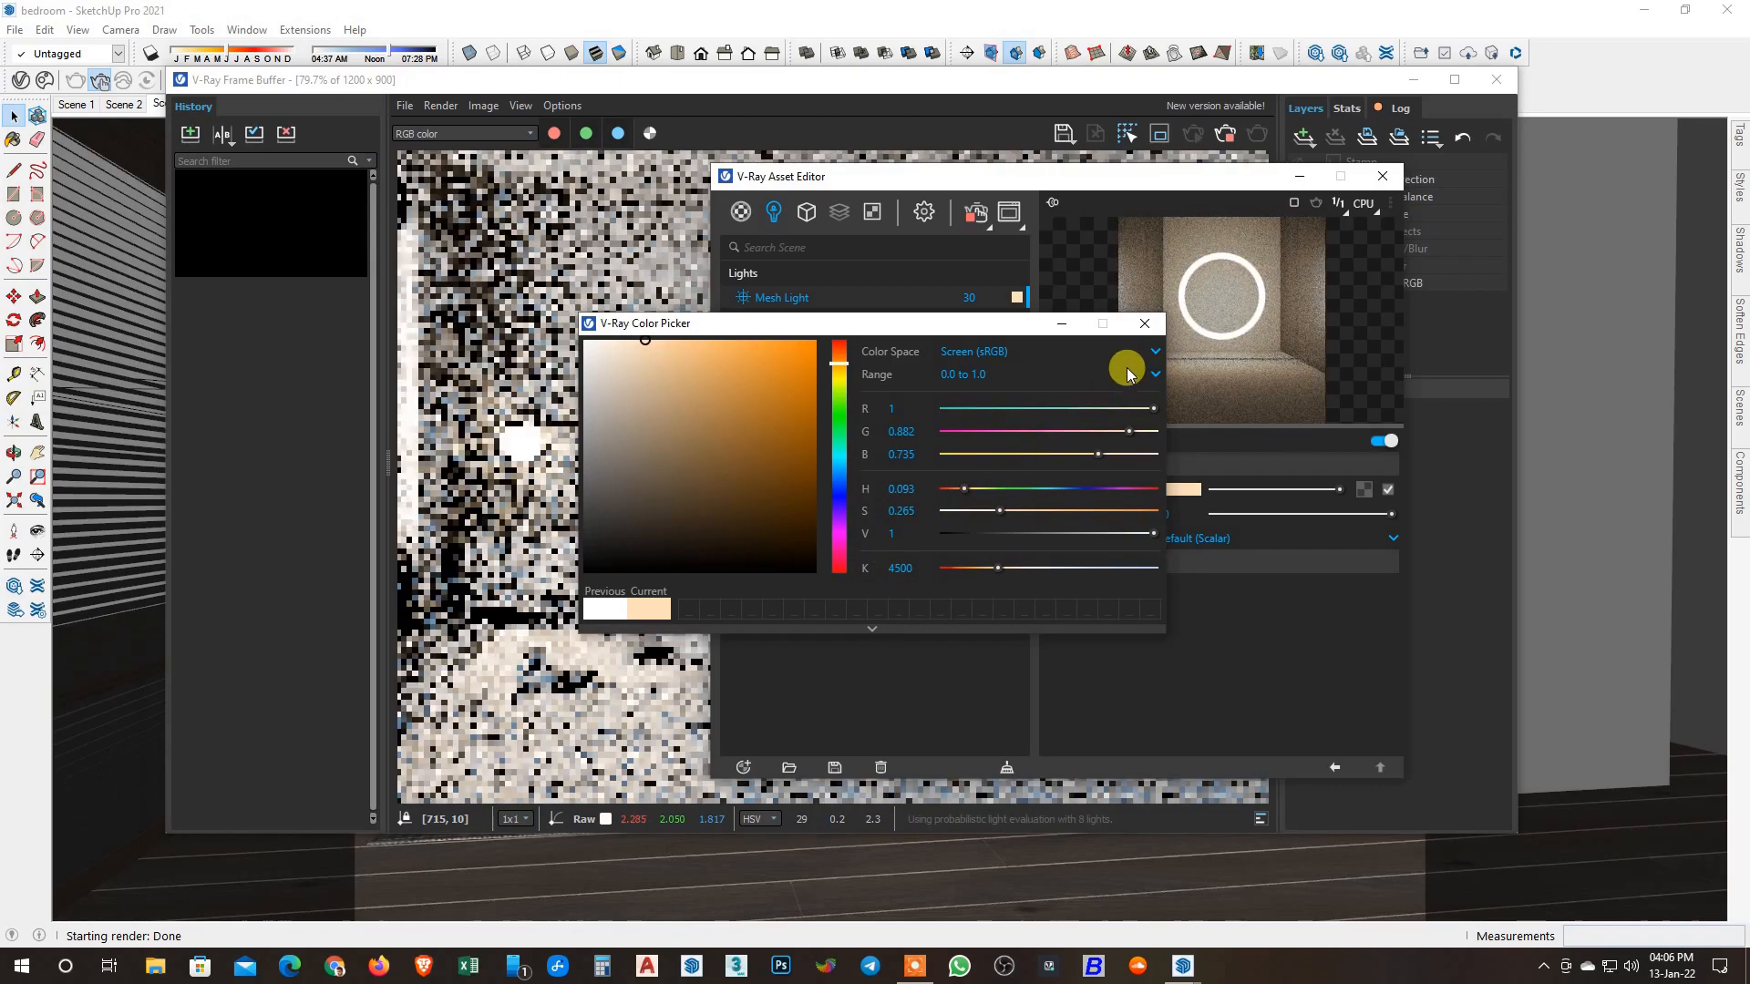
Change the mesh light's color temperature to 3500 K and close the color picker.
drag(926, 330, 1163, 325)
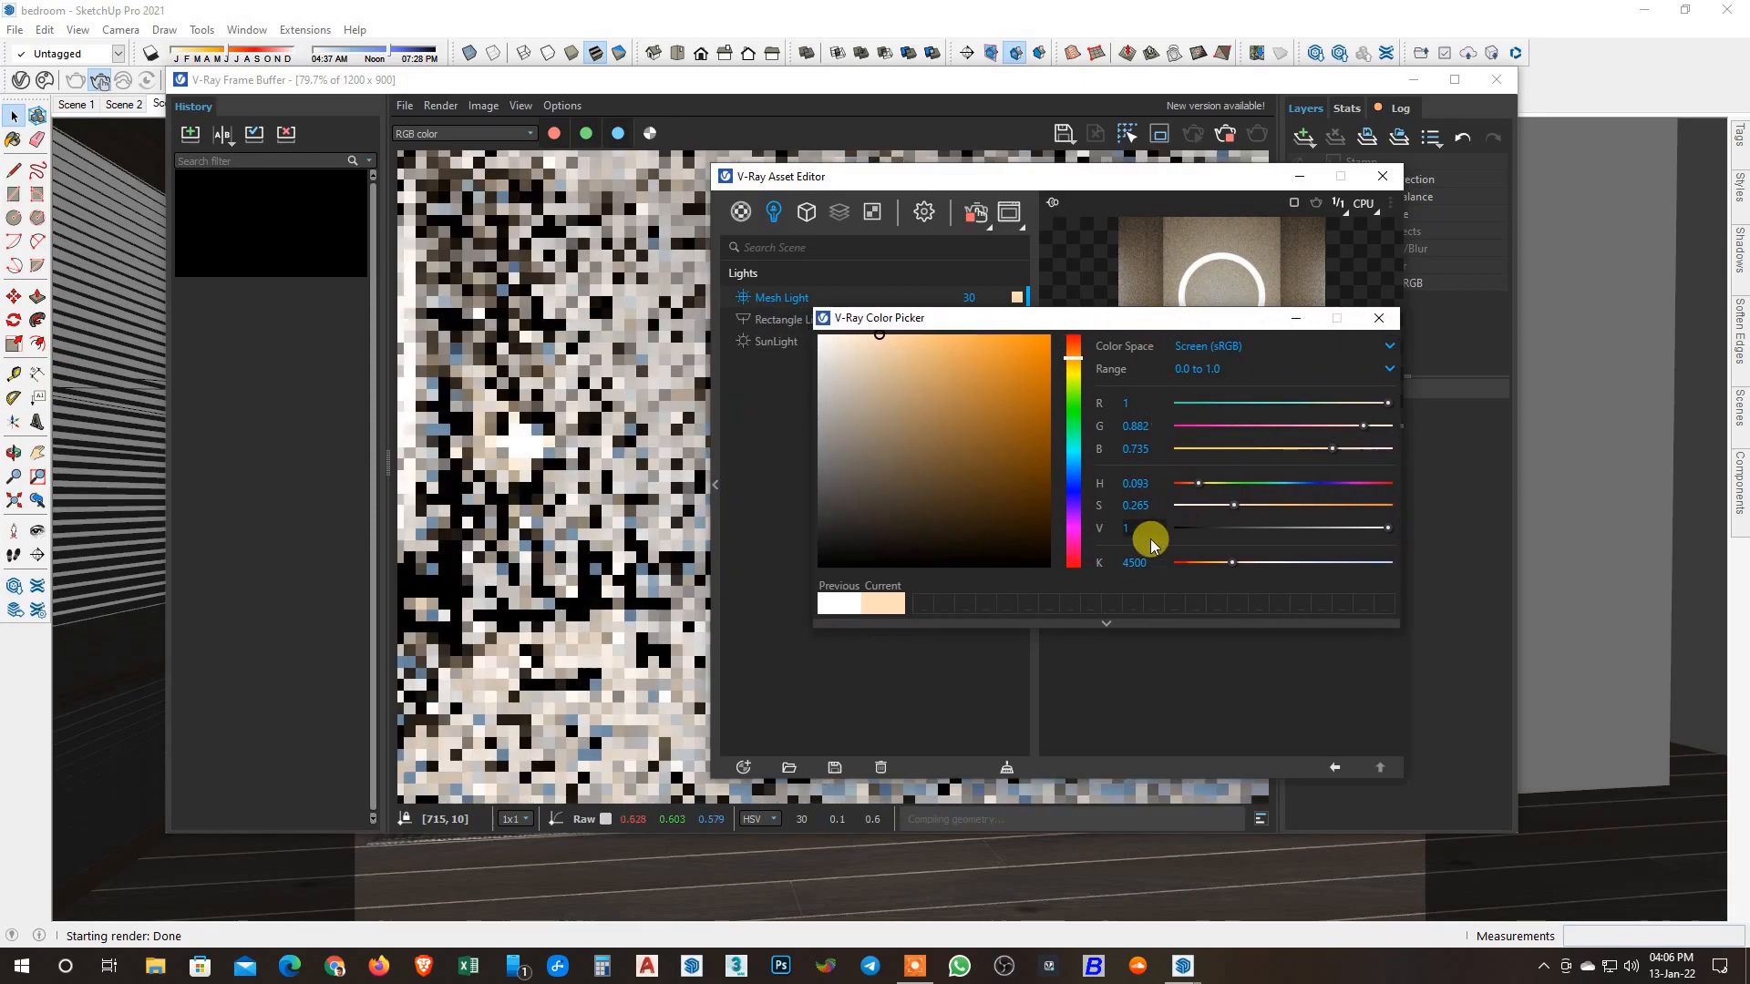
click(1141, 558)
text(3500)
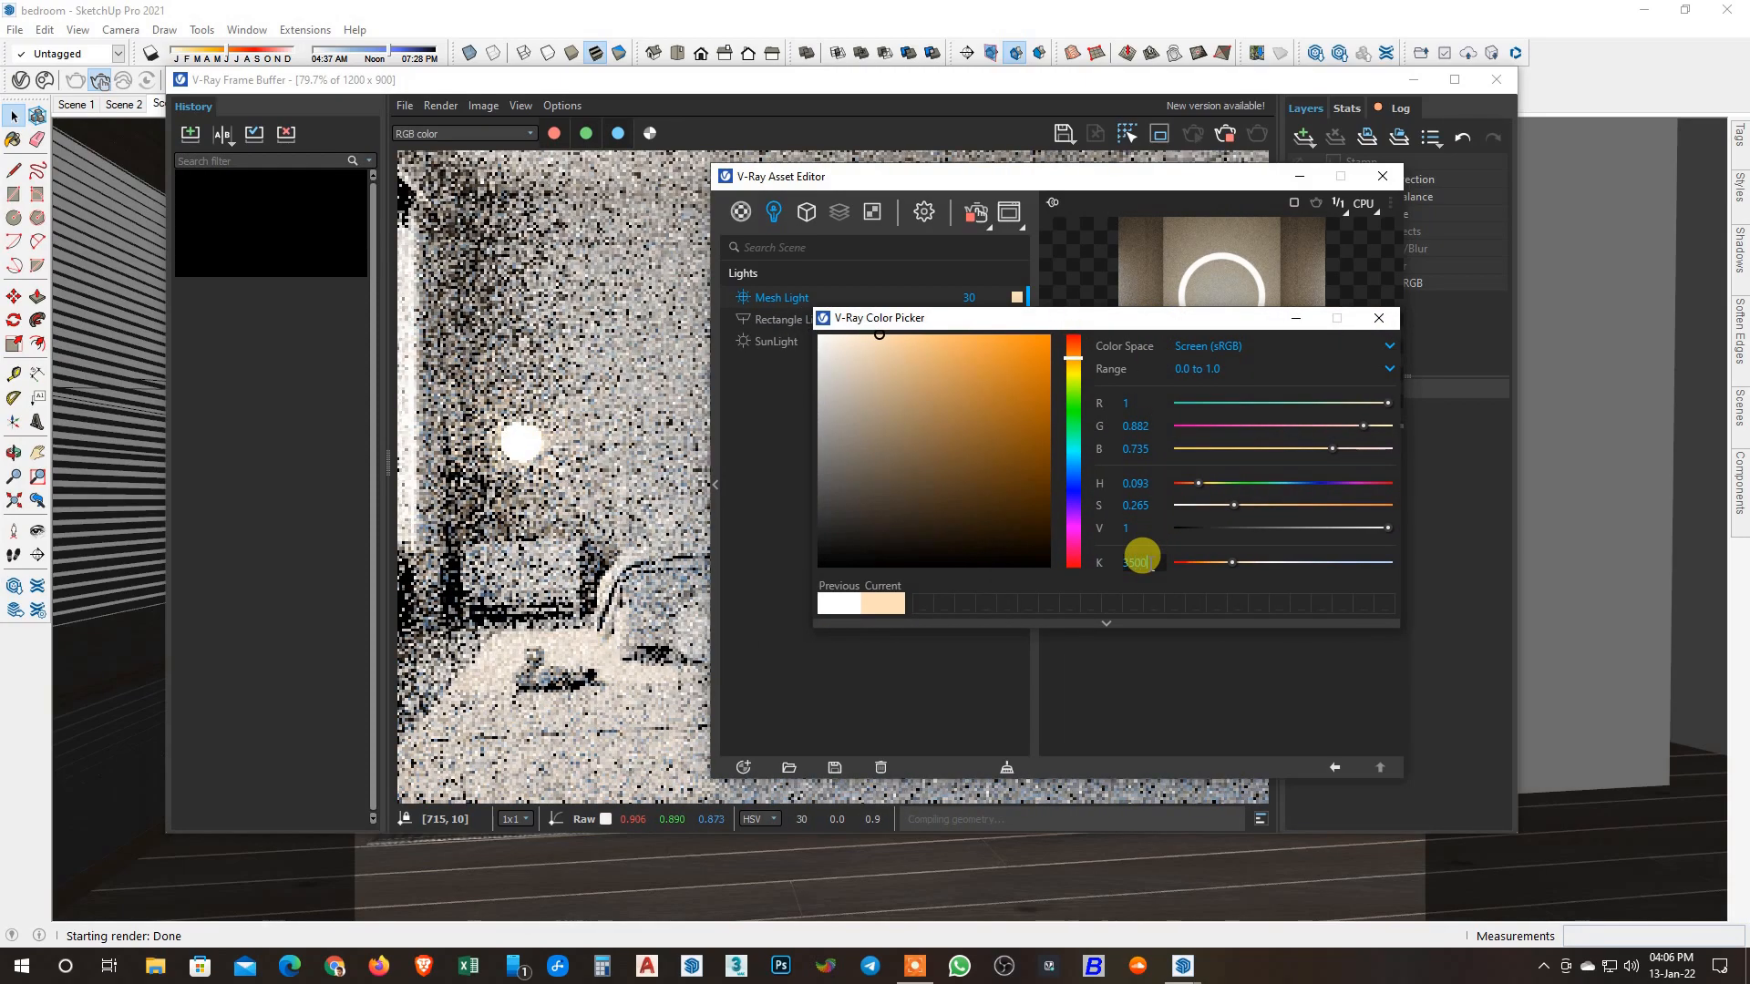
key(Return)
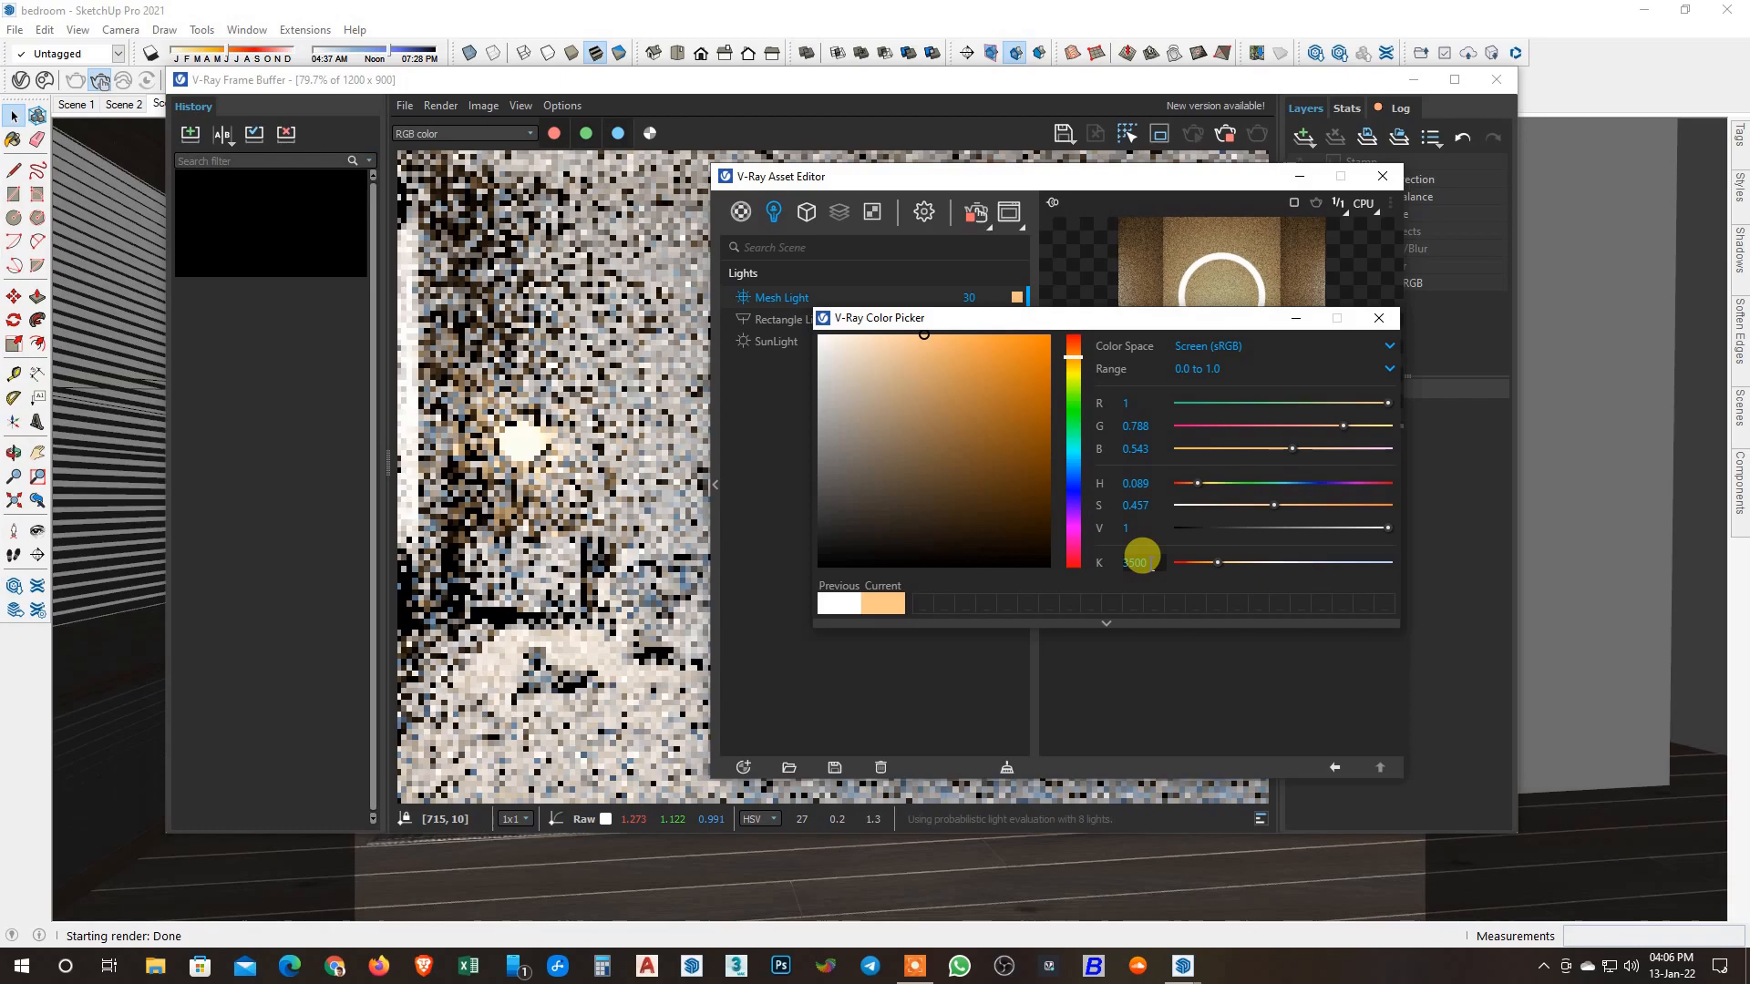
click(1379, 318)
Stop the interactive render, turn off the mesh light and close the asset editor.
click(980, 211)
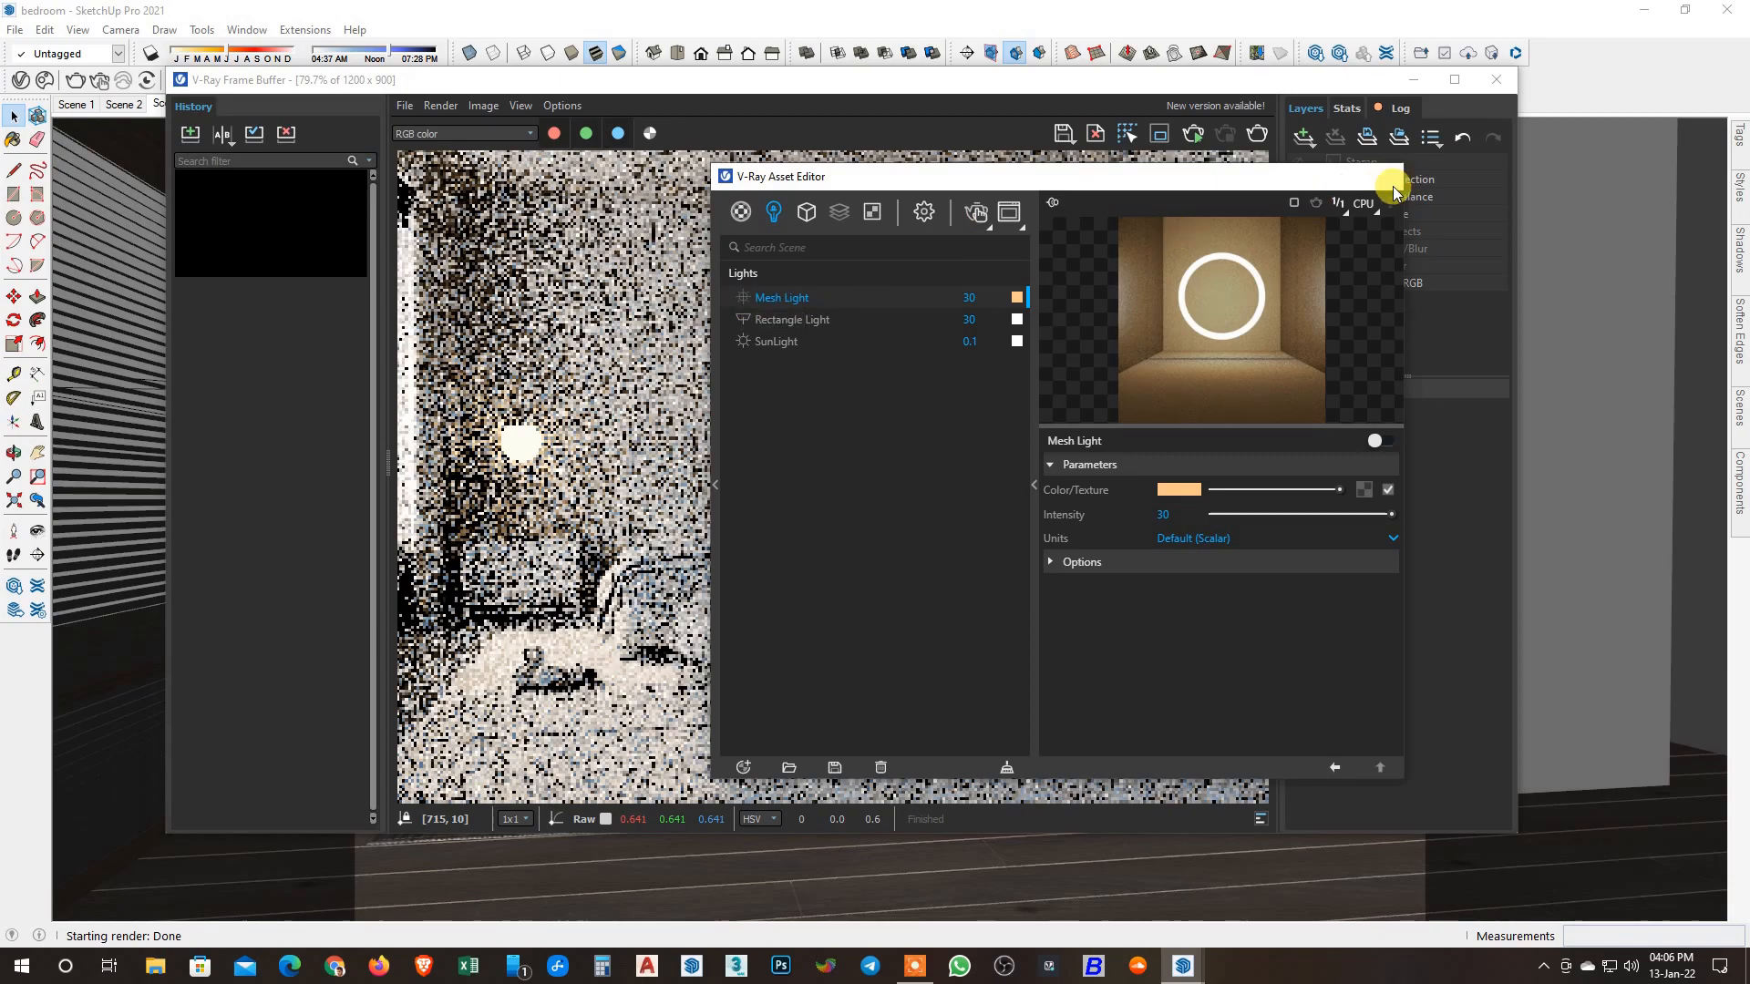
click(1382, 176)
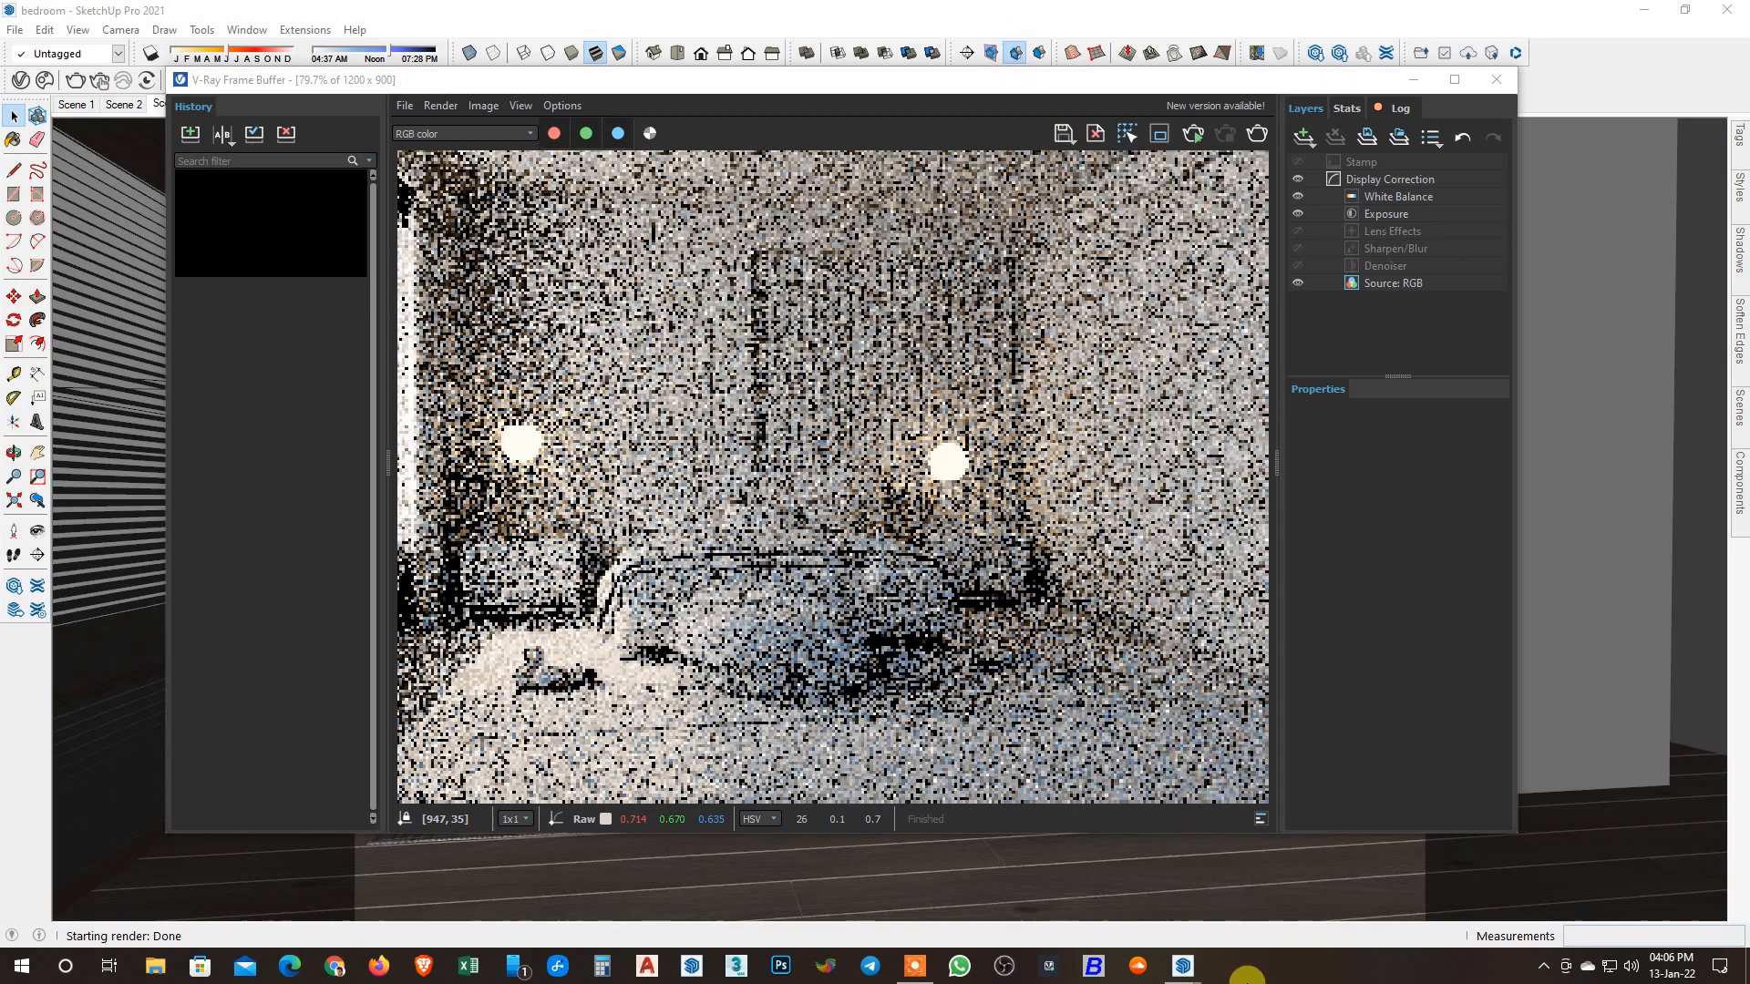
Disable Material Override and Interactive mode in the render settings, then close the asset editor.
click(923, 211)
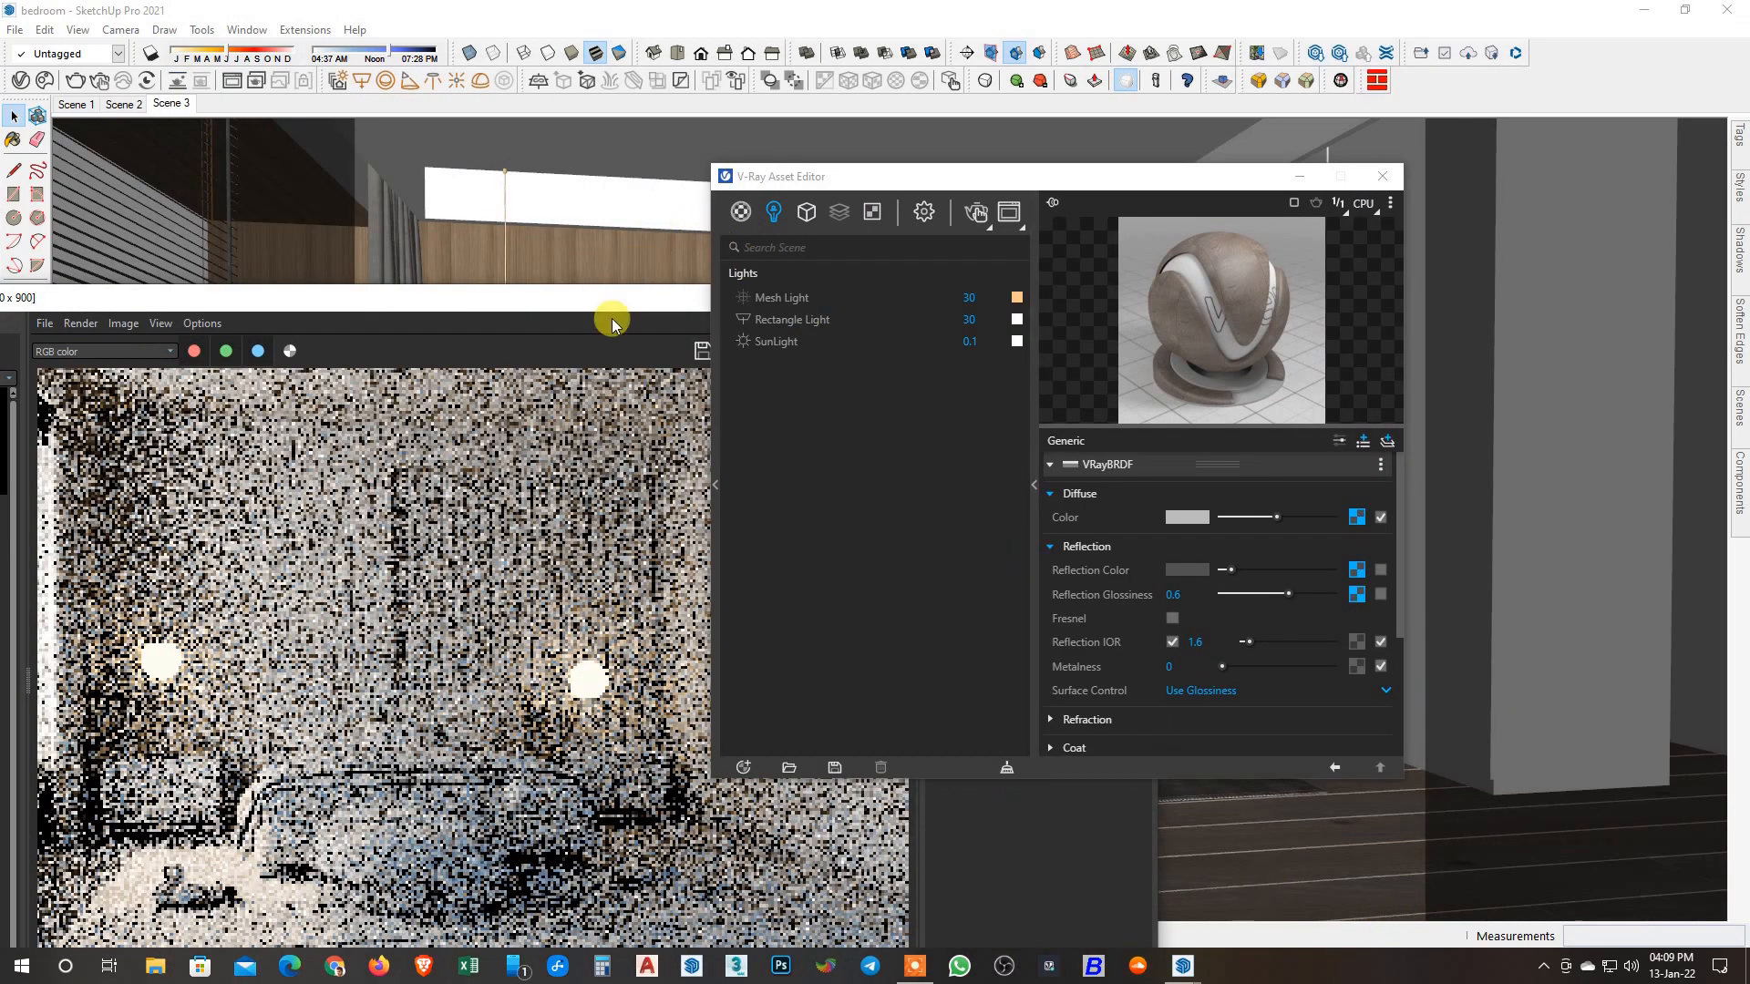
click(923, 211)
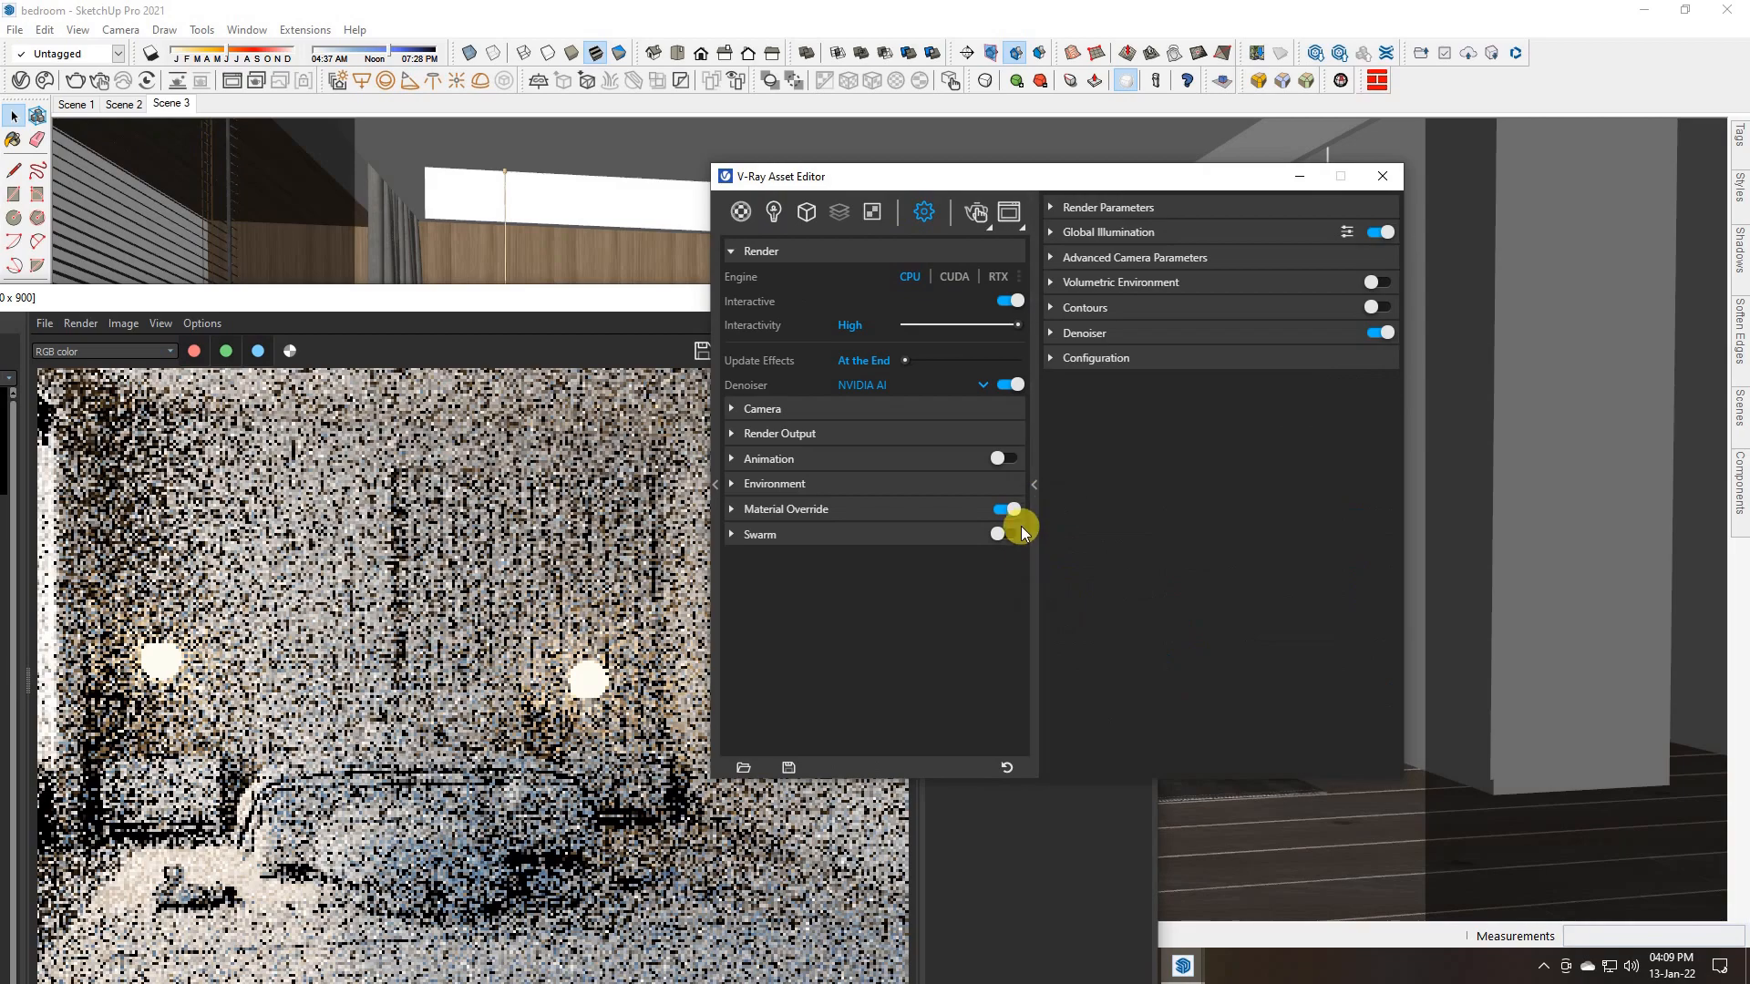
click(1017, 301)
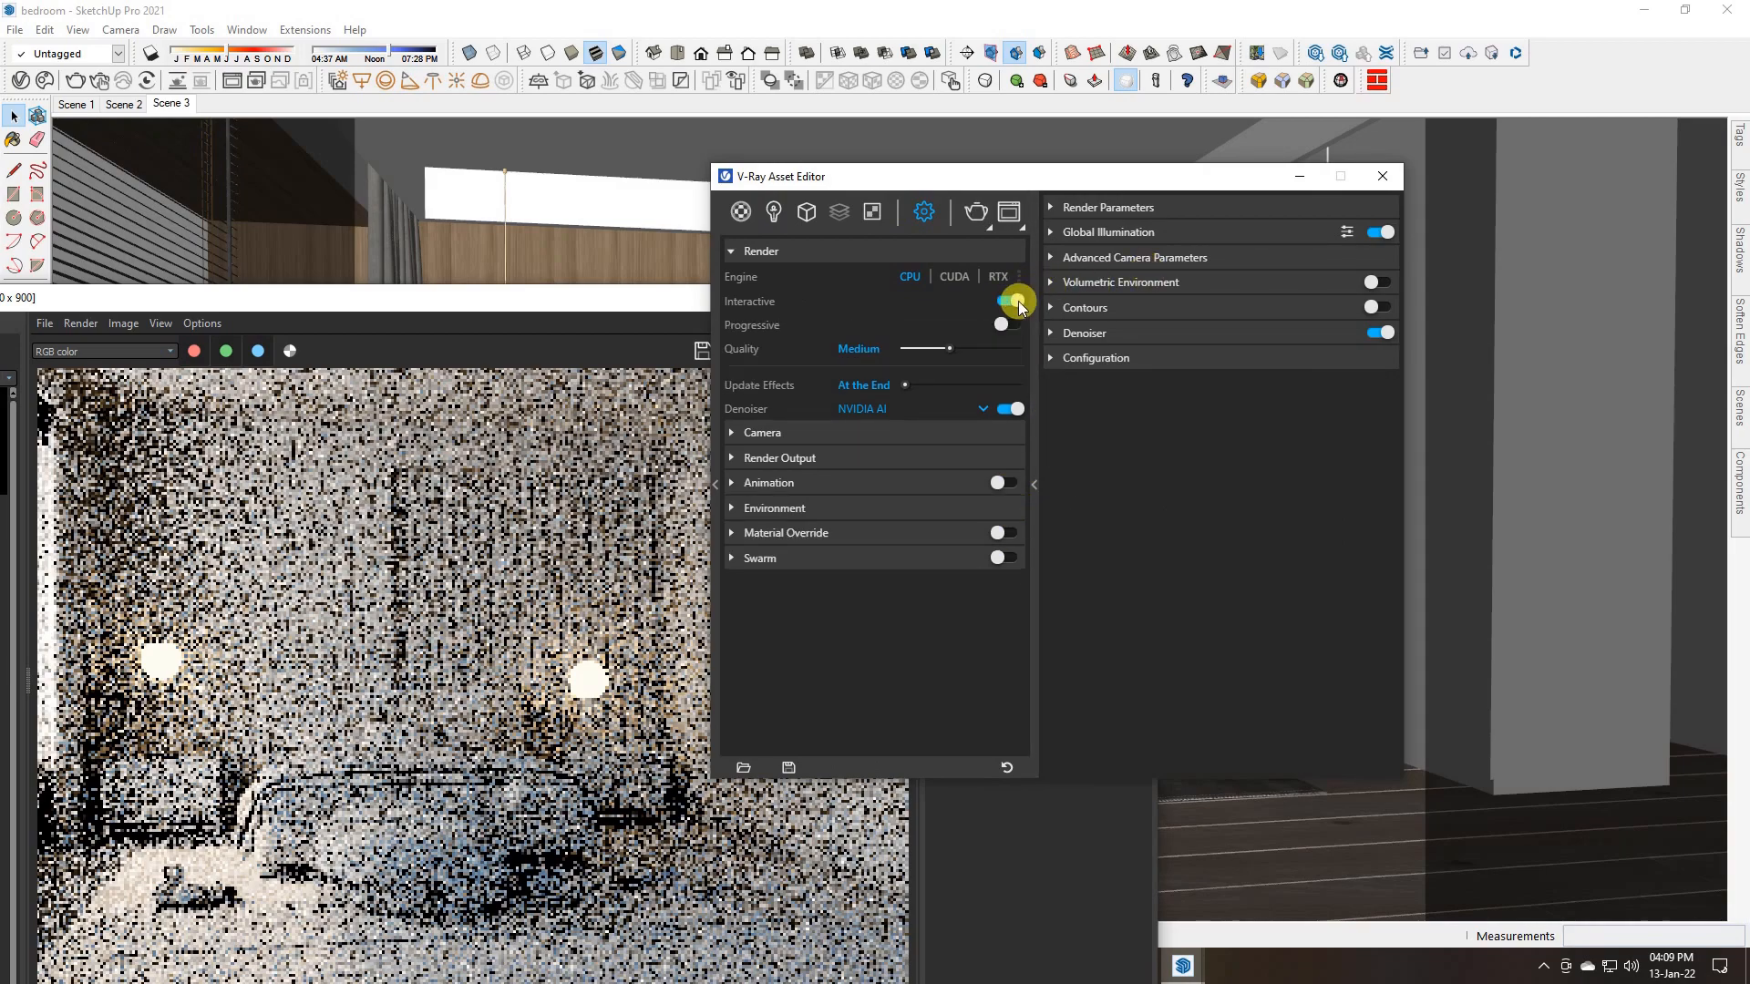
click(1382, 176)
drag(898, 295, 1300, 113)
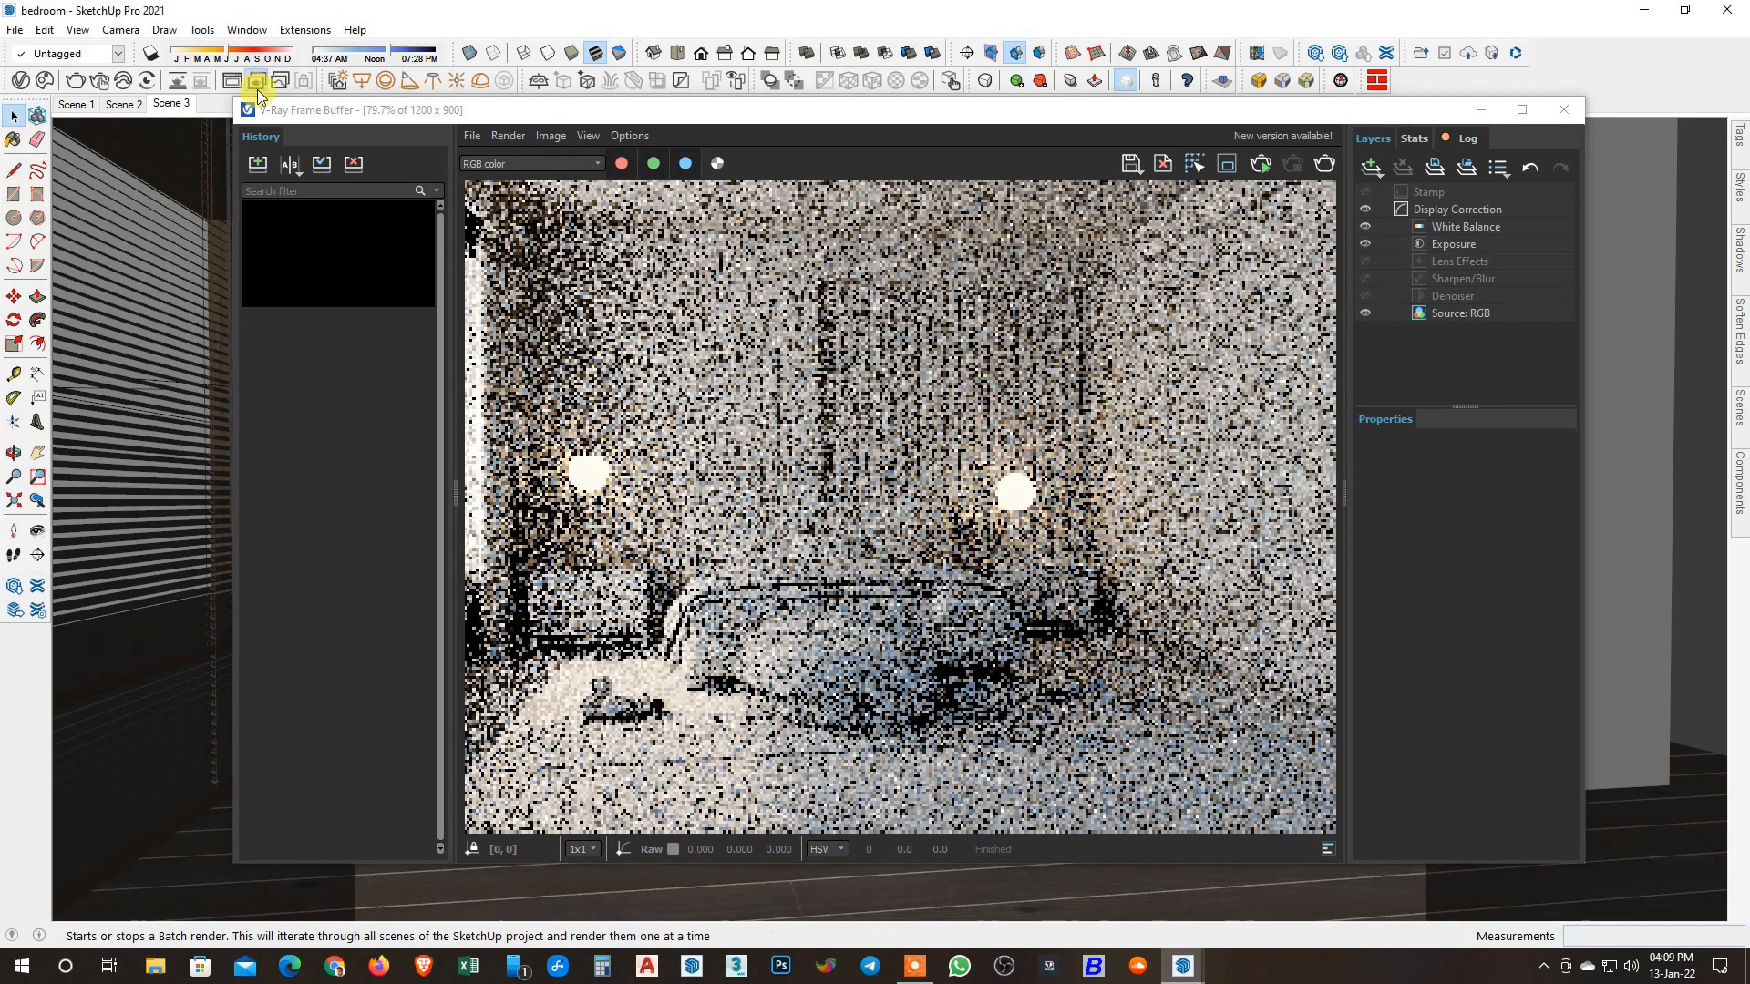
Start a batch render of the saved scenes and remove the 600x450 image from the frame buffer history.
click(257, 88)
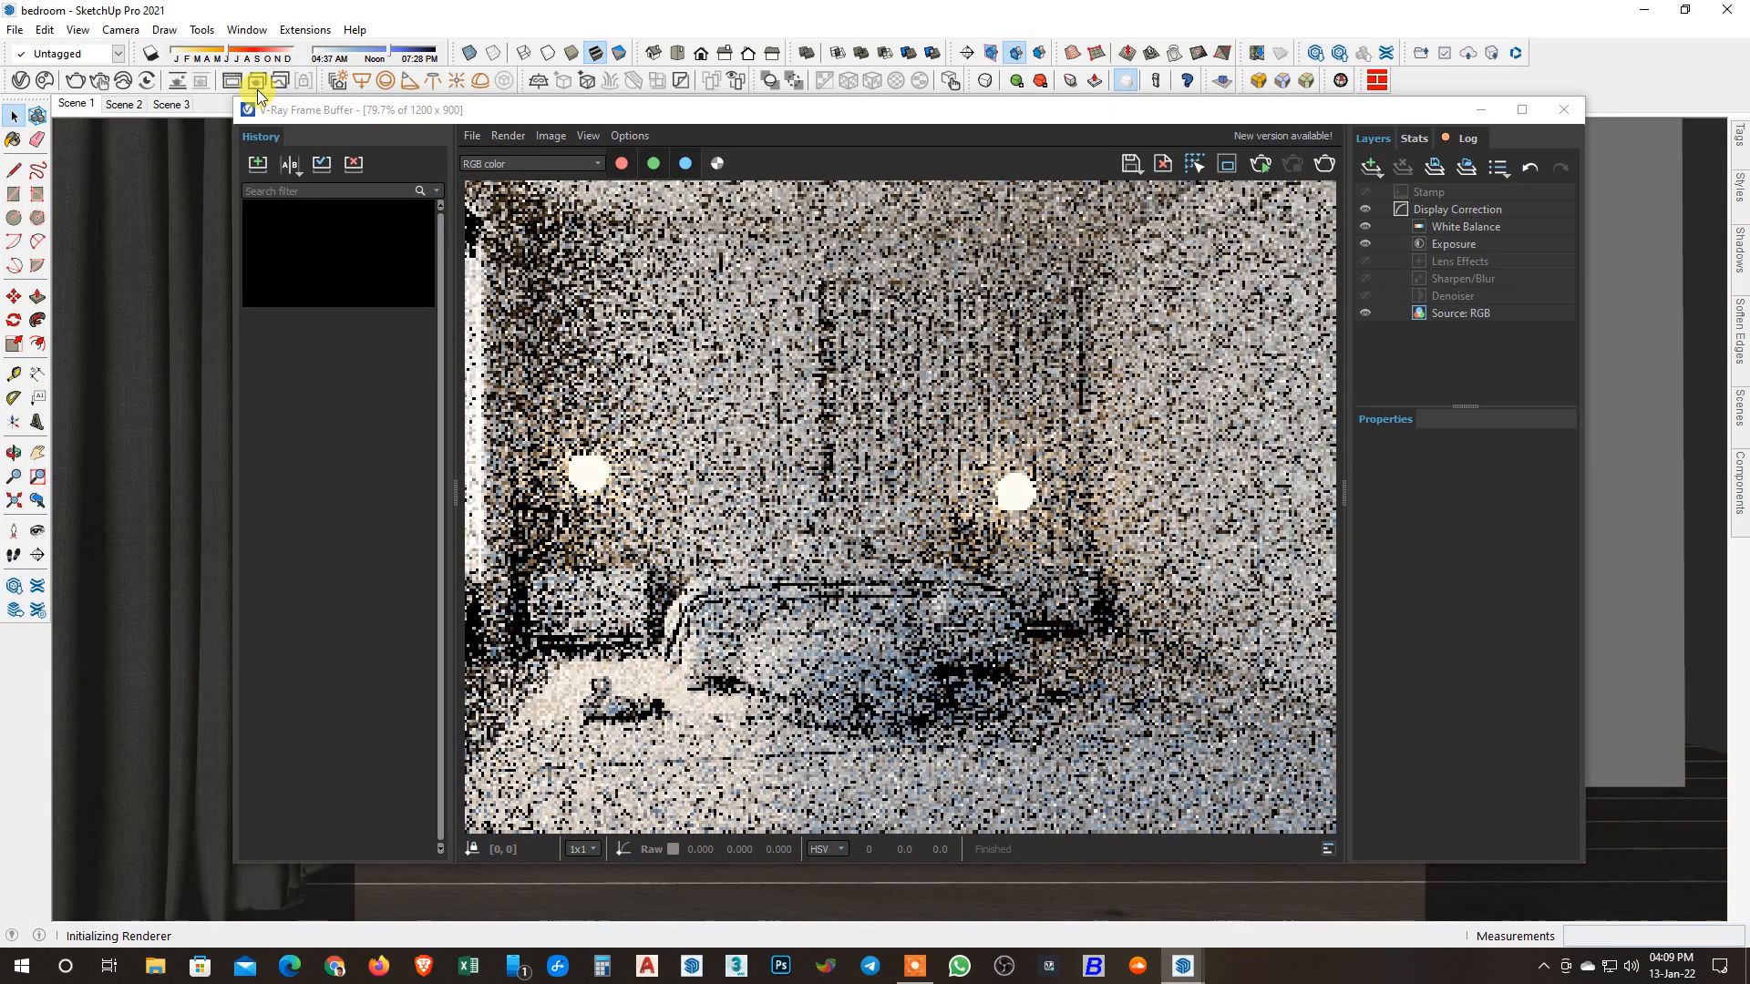
click(353, 256)
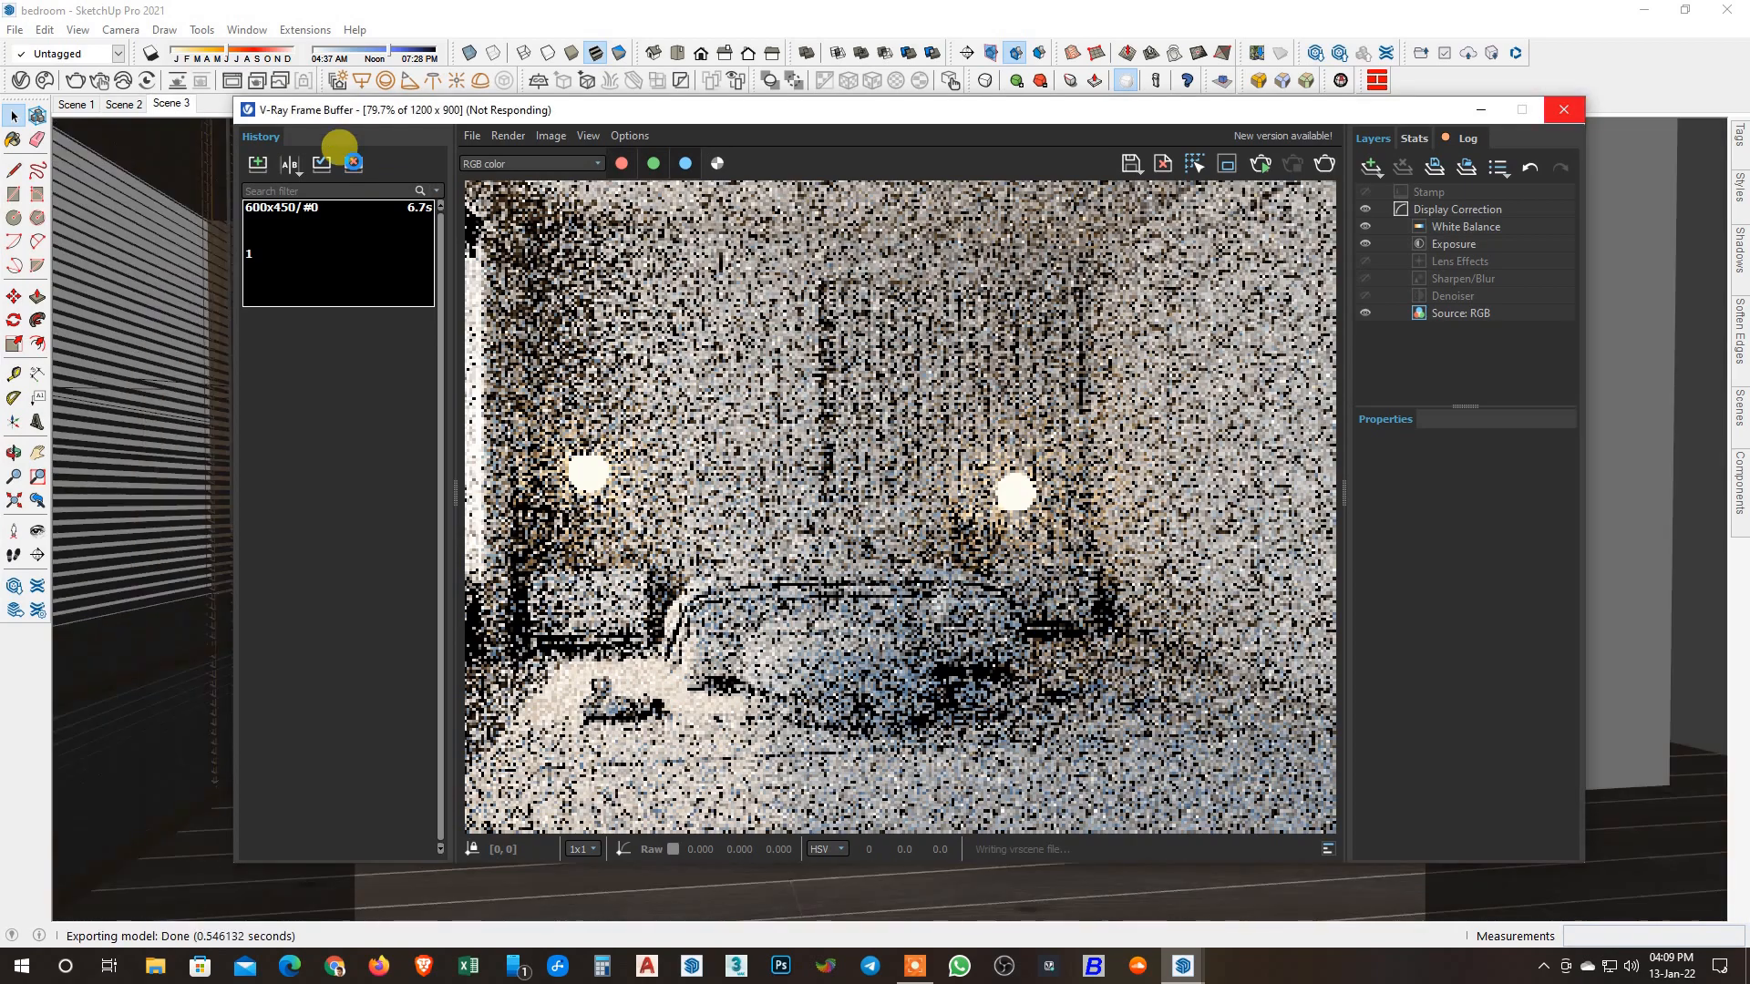
click(353, 164)
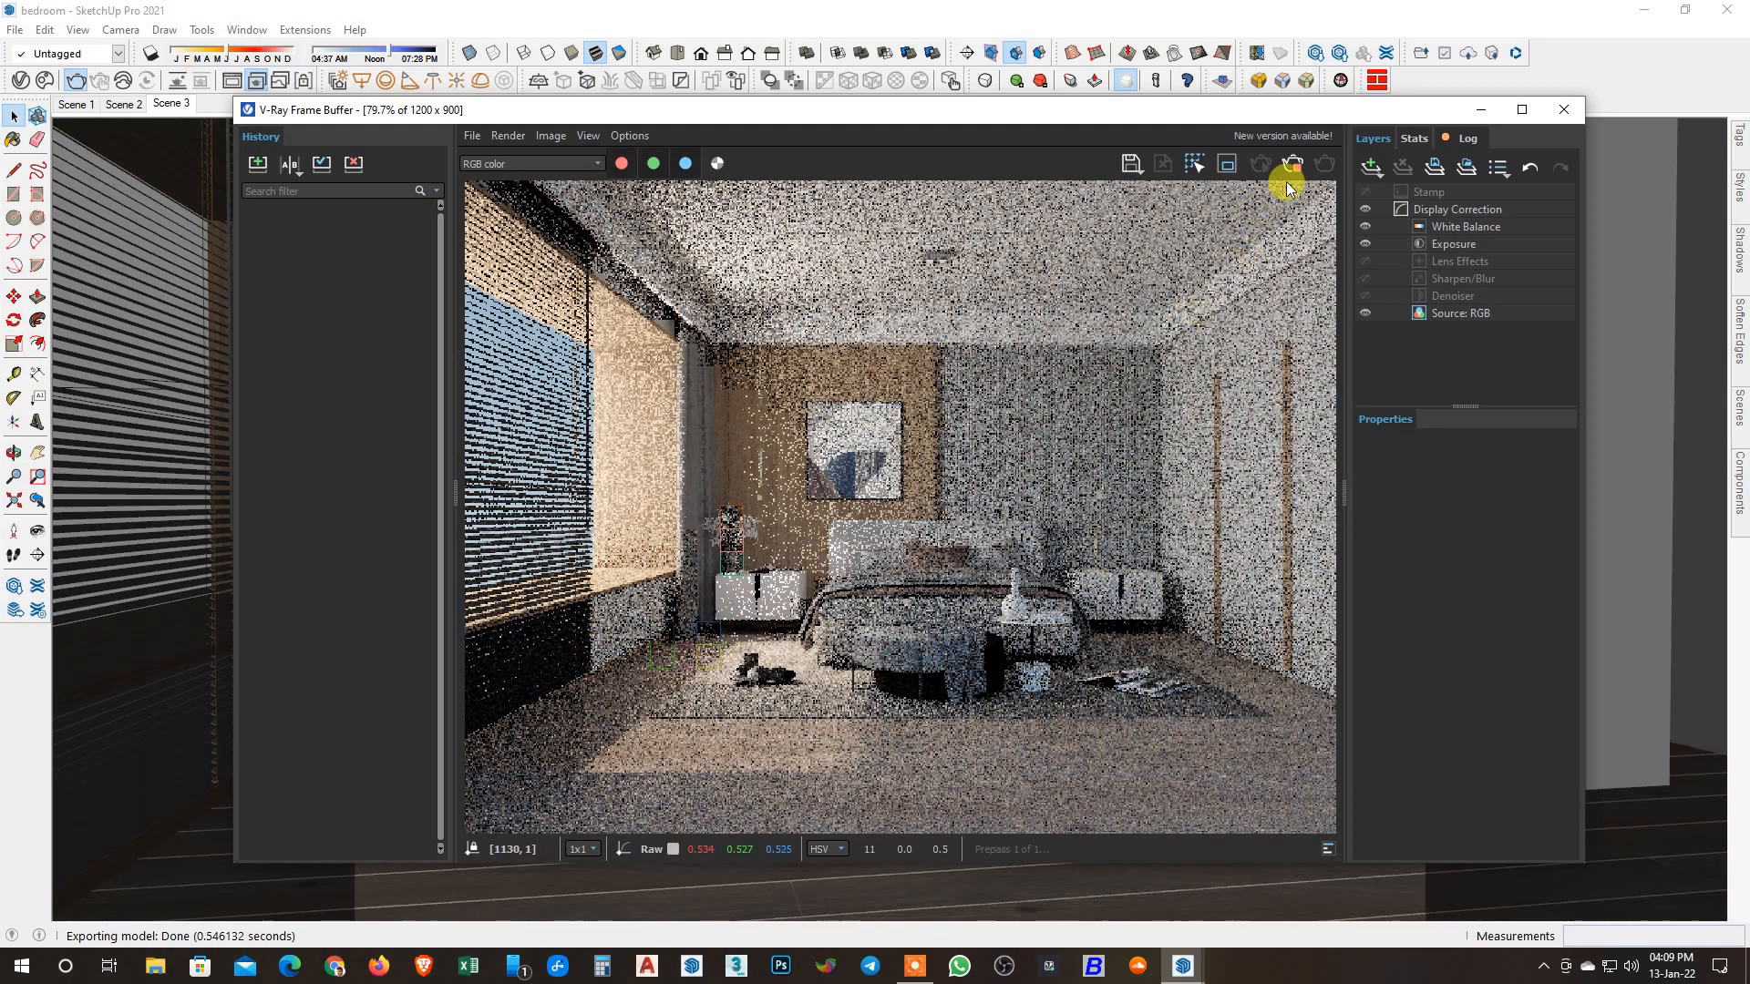
right_click(1349, 970)
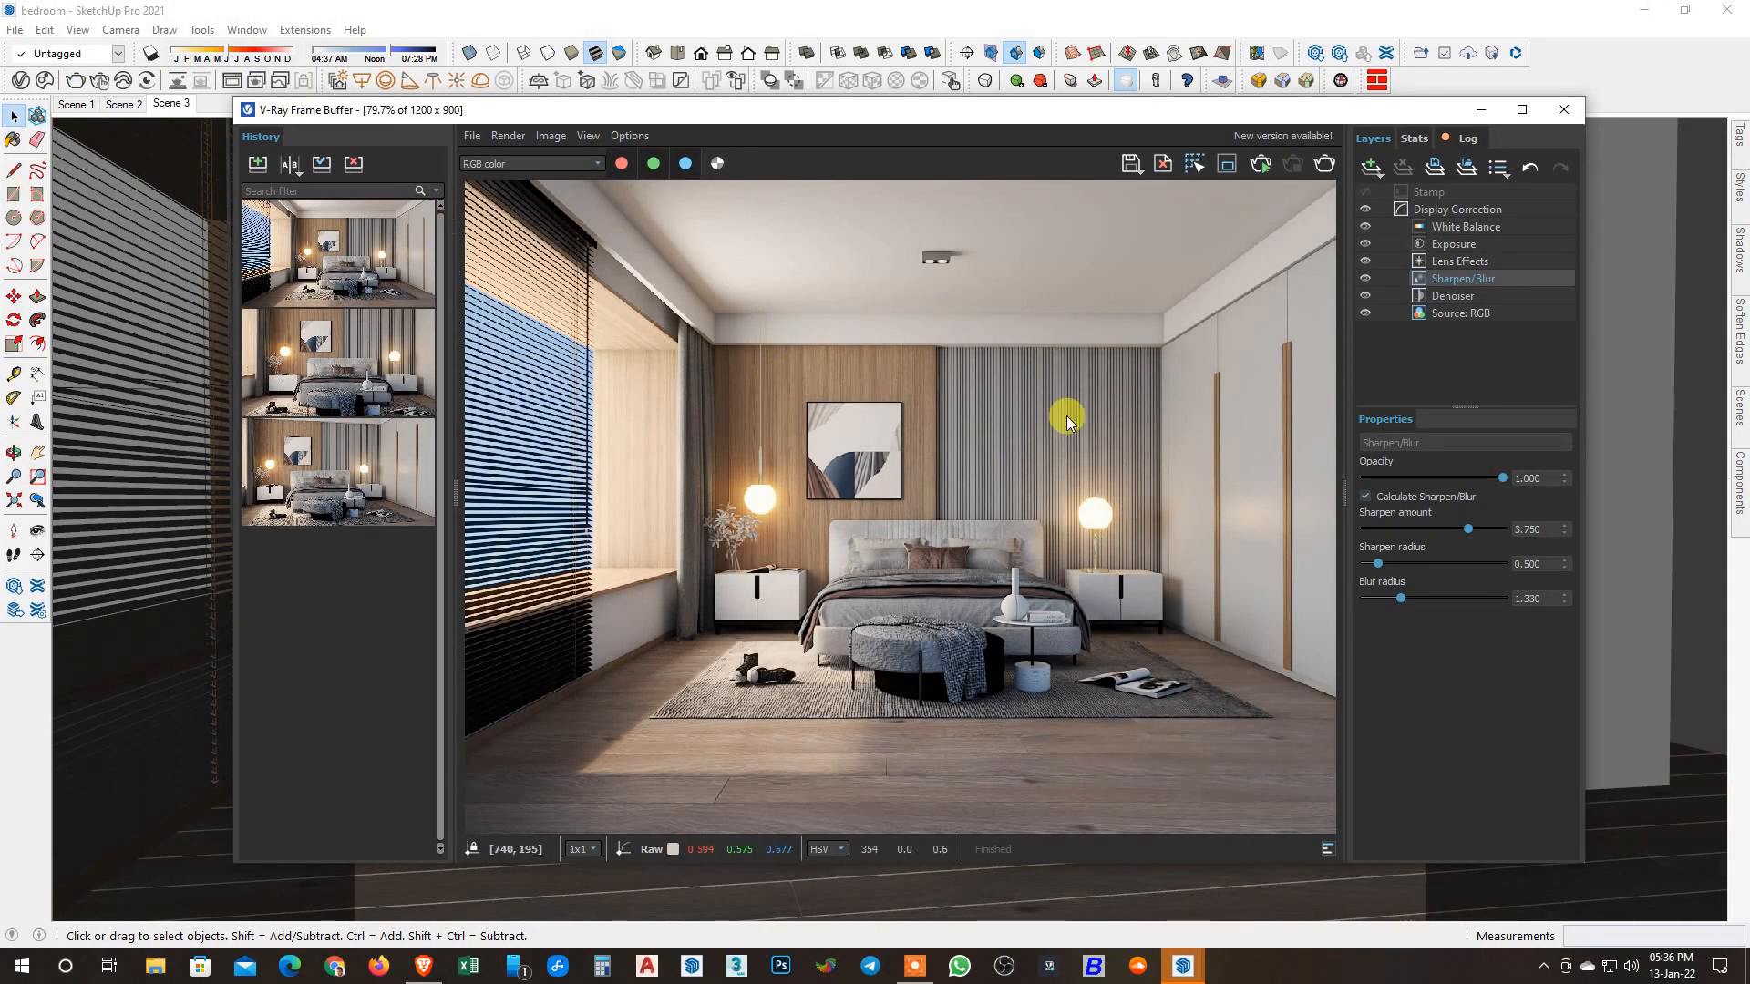
Load the second and third finished renders from the frame buffer history to review them, then close the frame buffer.
double_click(353, 381)
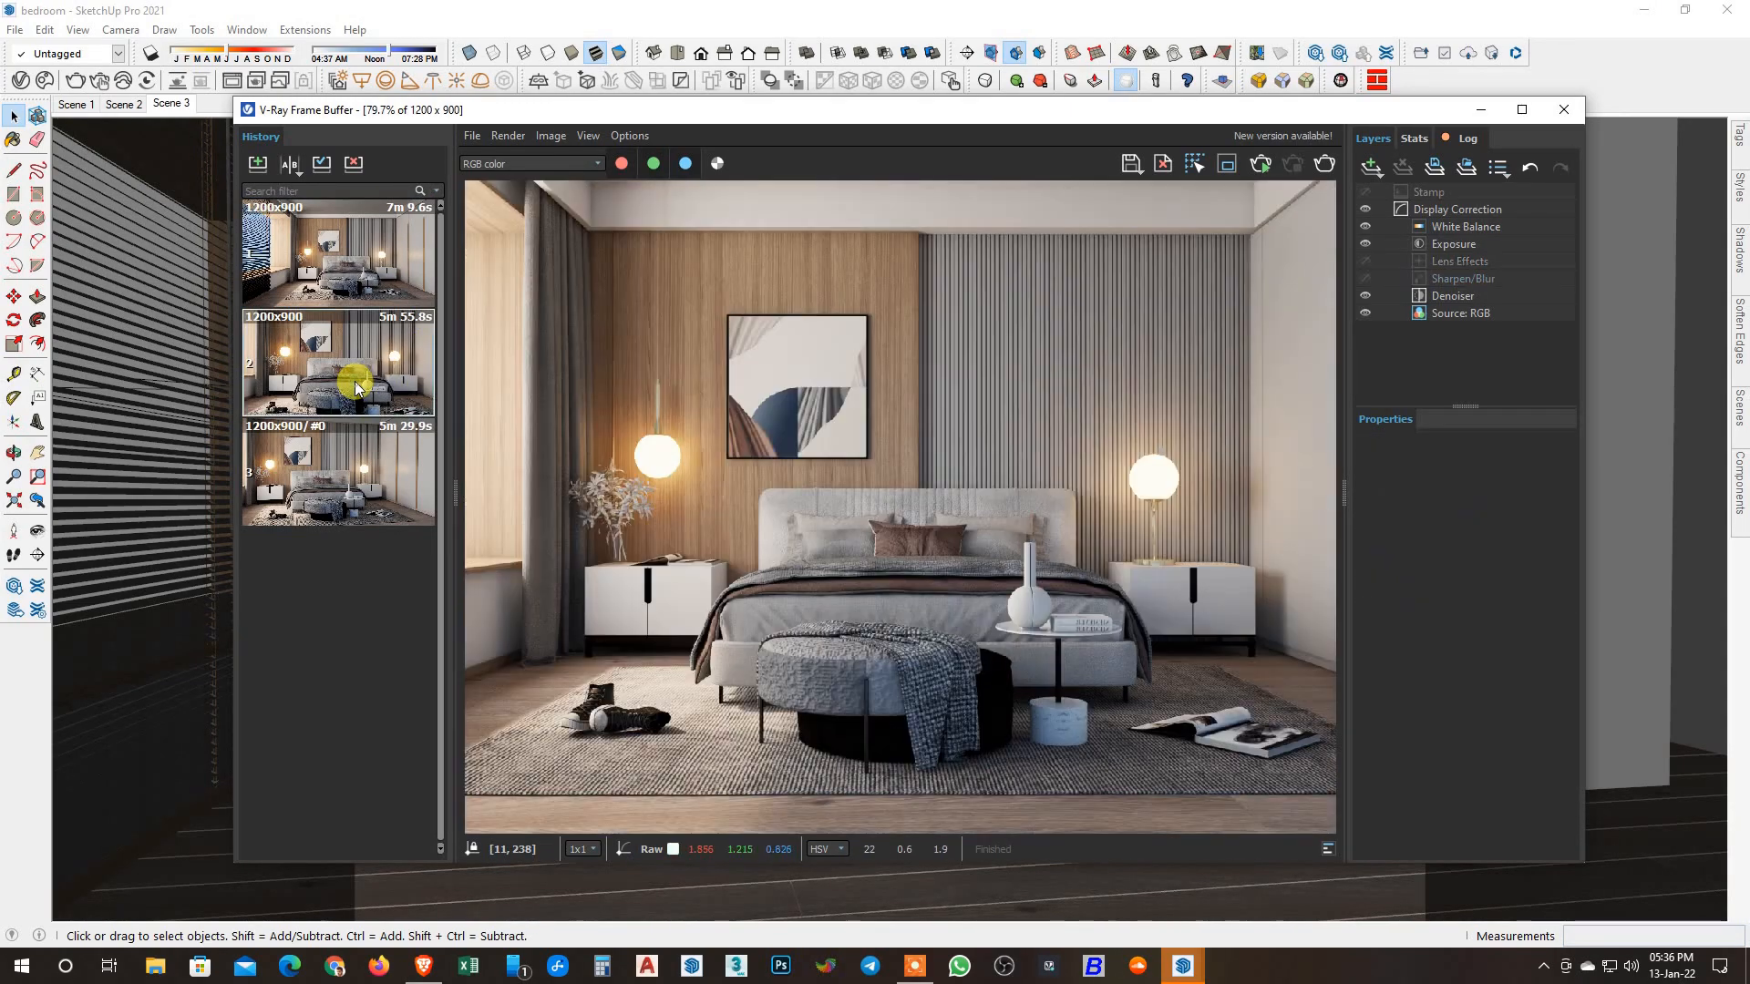
double_click(335, 481)
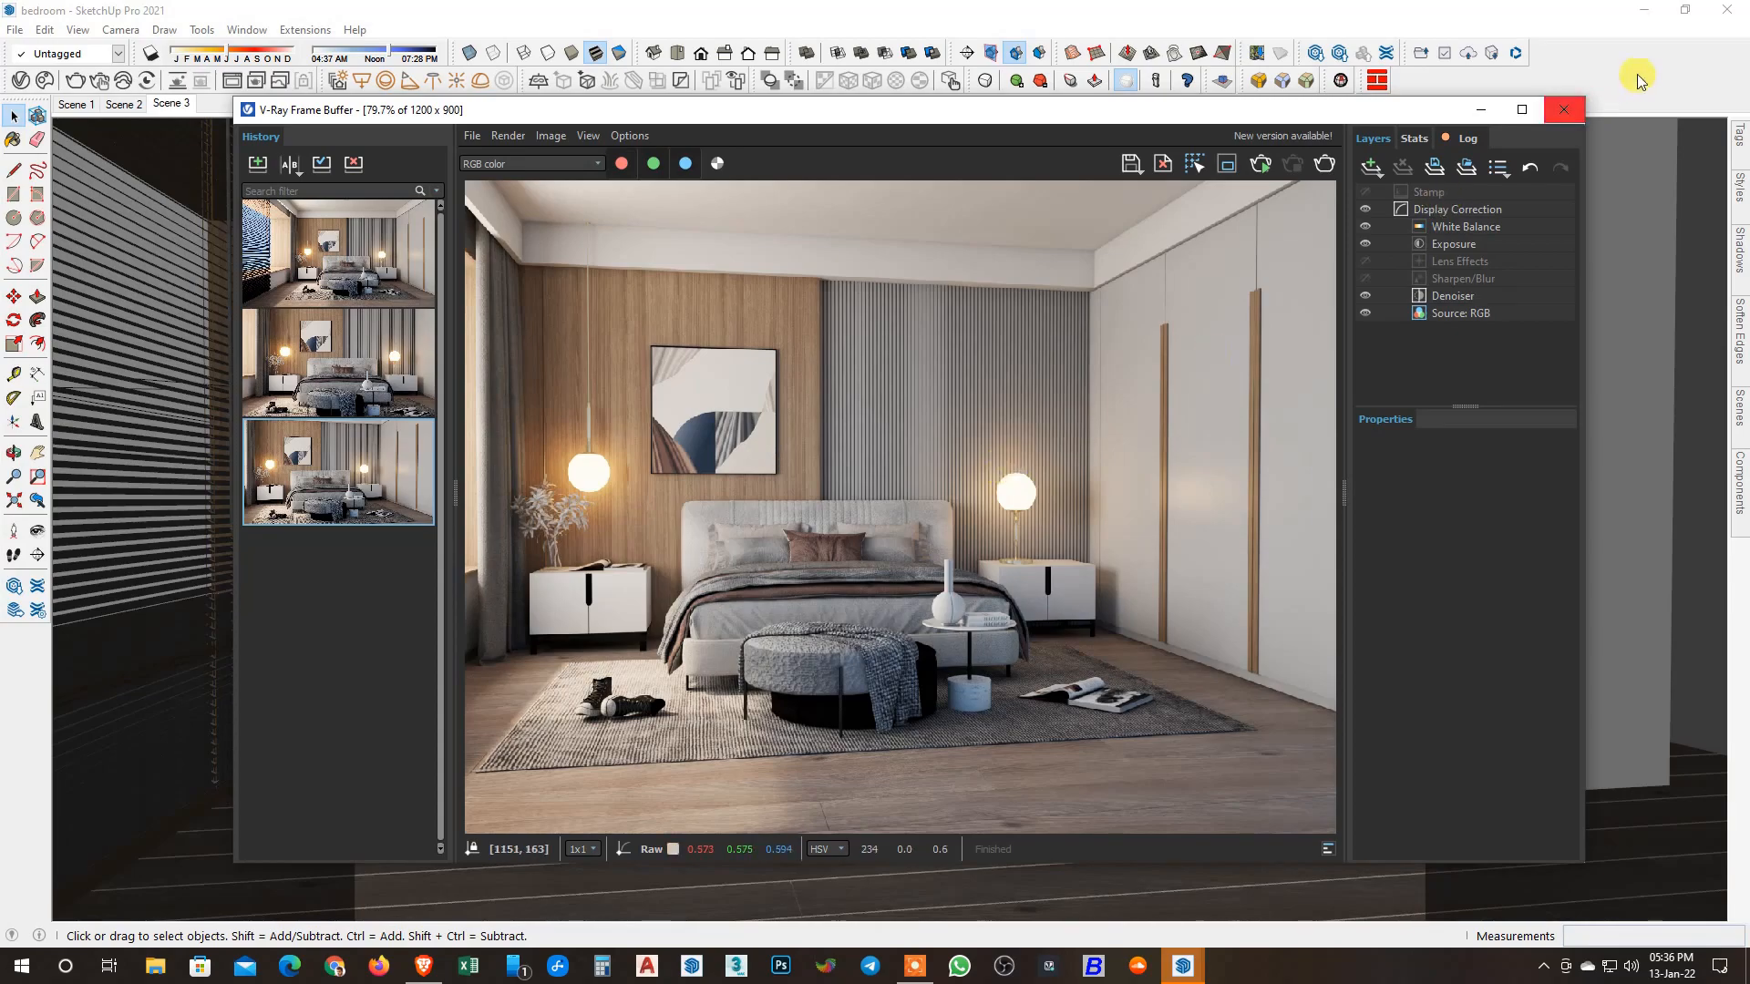
click(1564, 109)
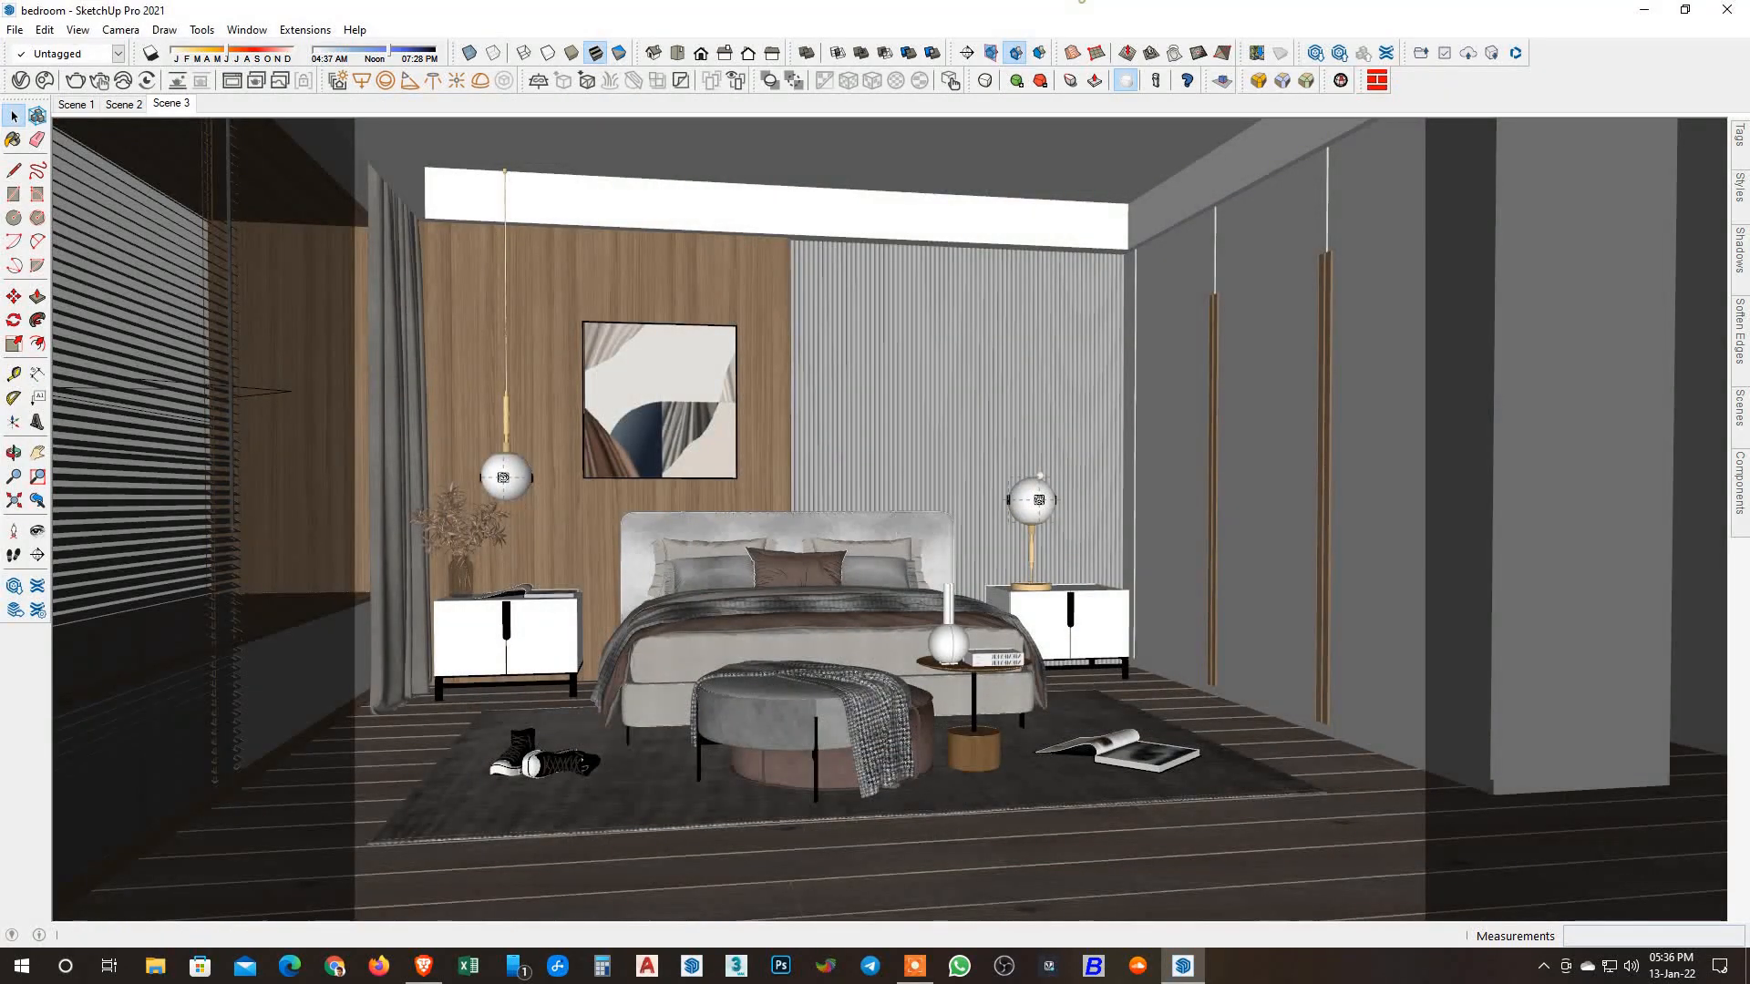
Open the V-Ray render settings and save a copy of the model on Local Disk (F:) as "bedroom Night".
key(b)
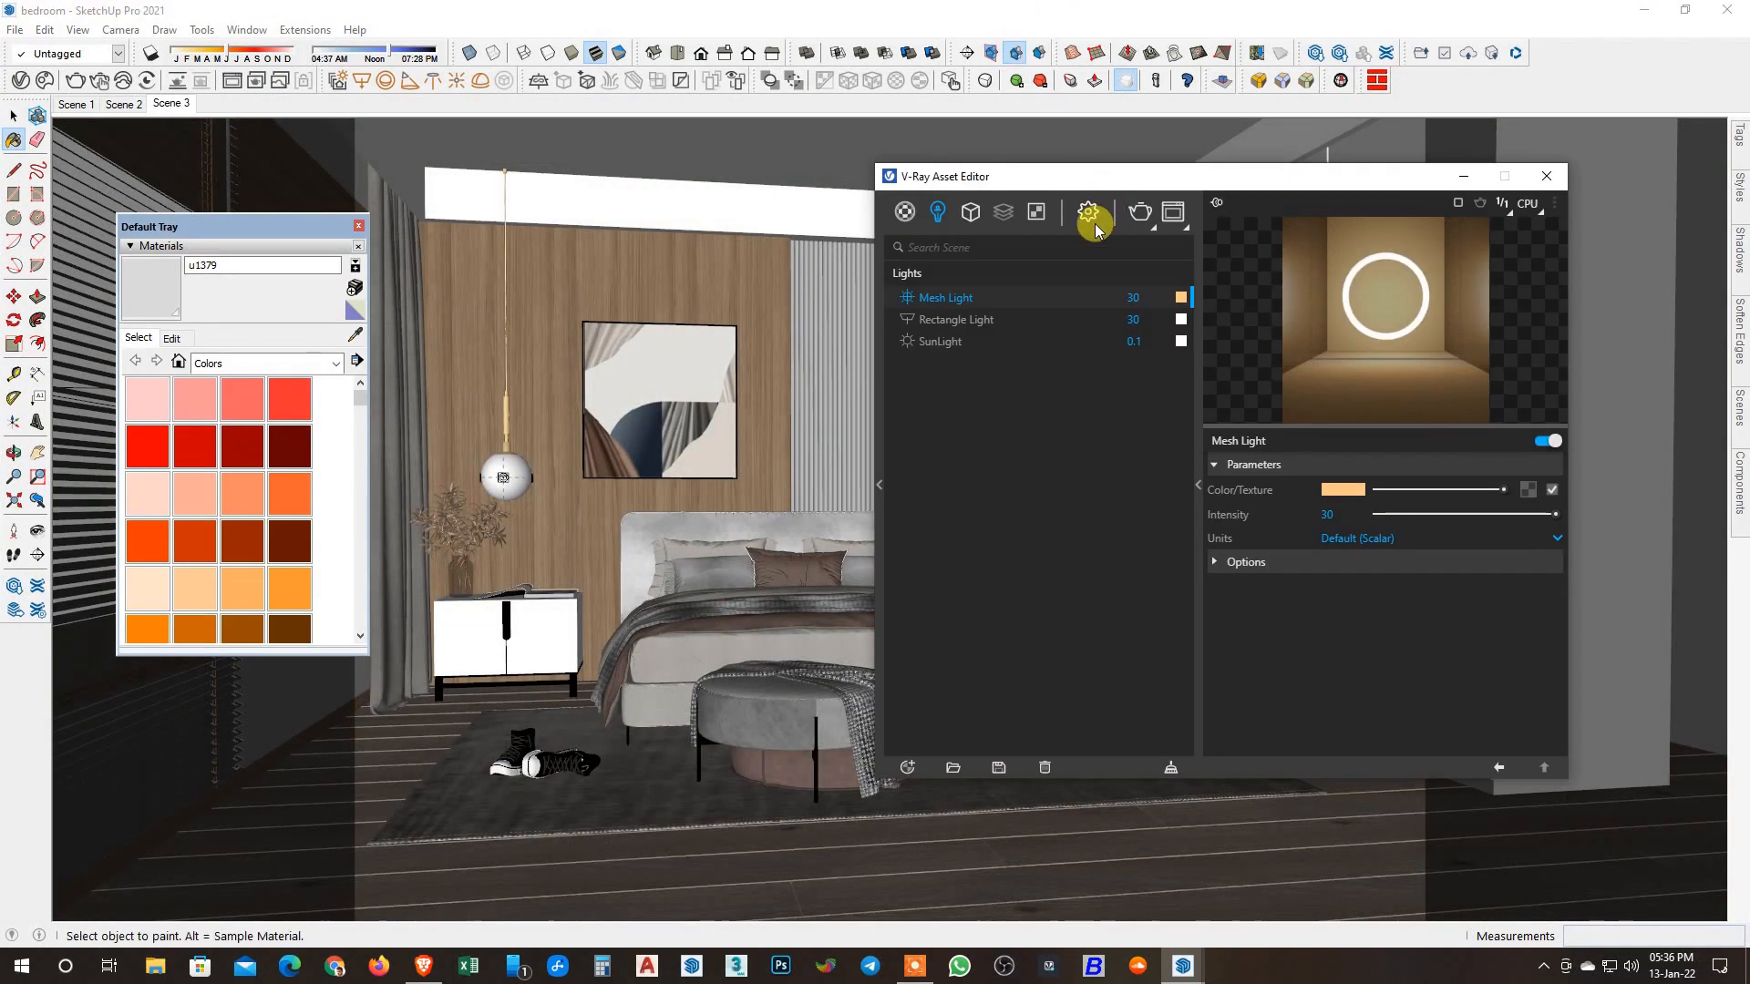
click(1090, 209)
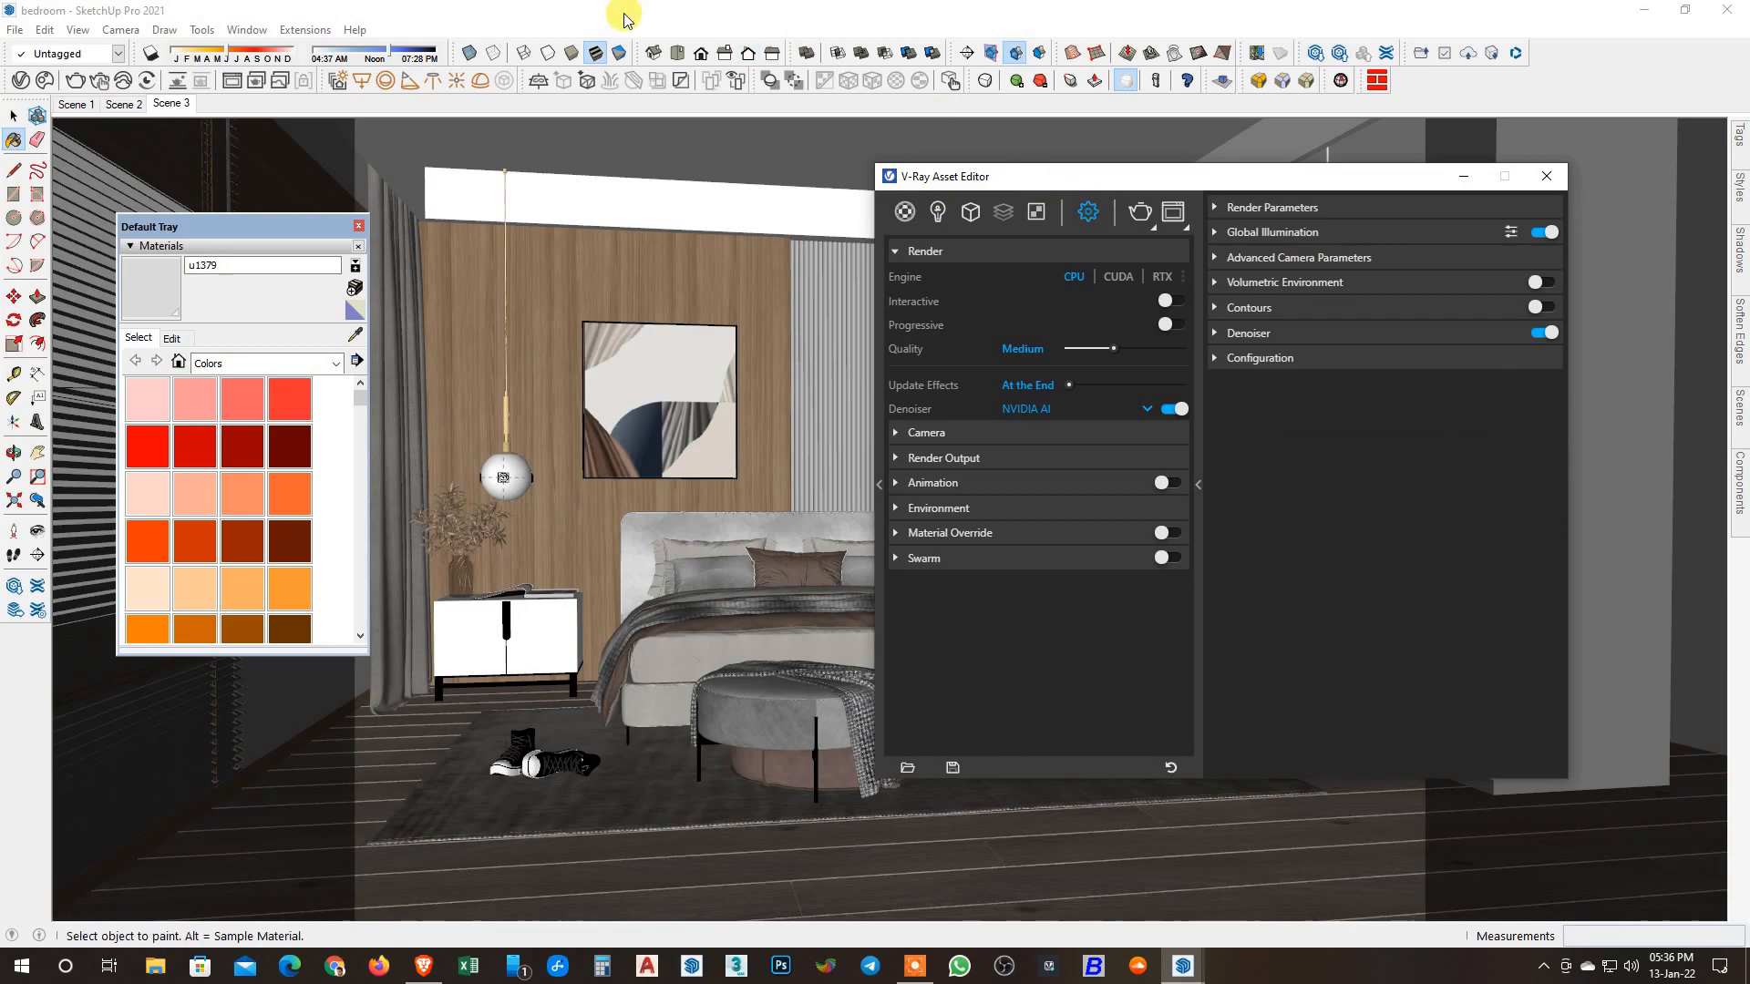
click(13, 30)
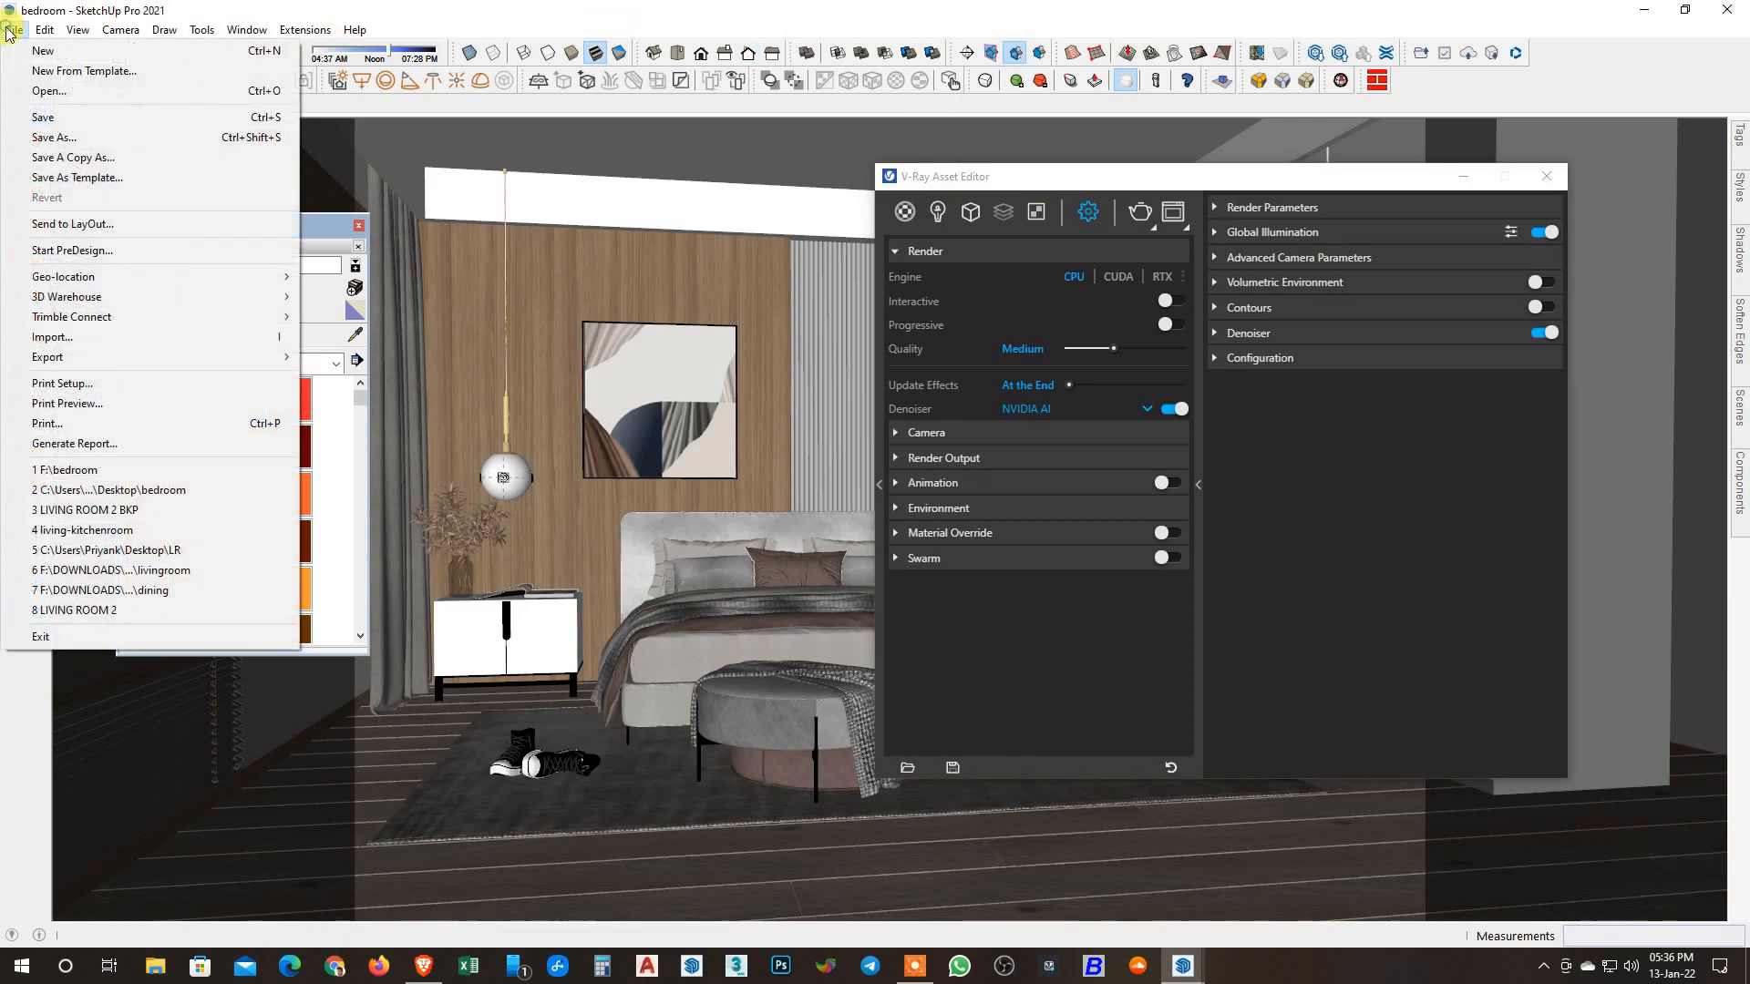
click(50, 139)
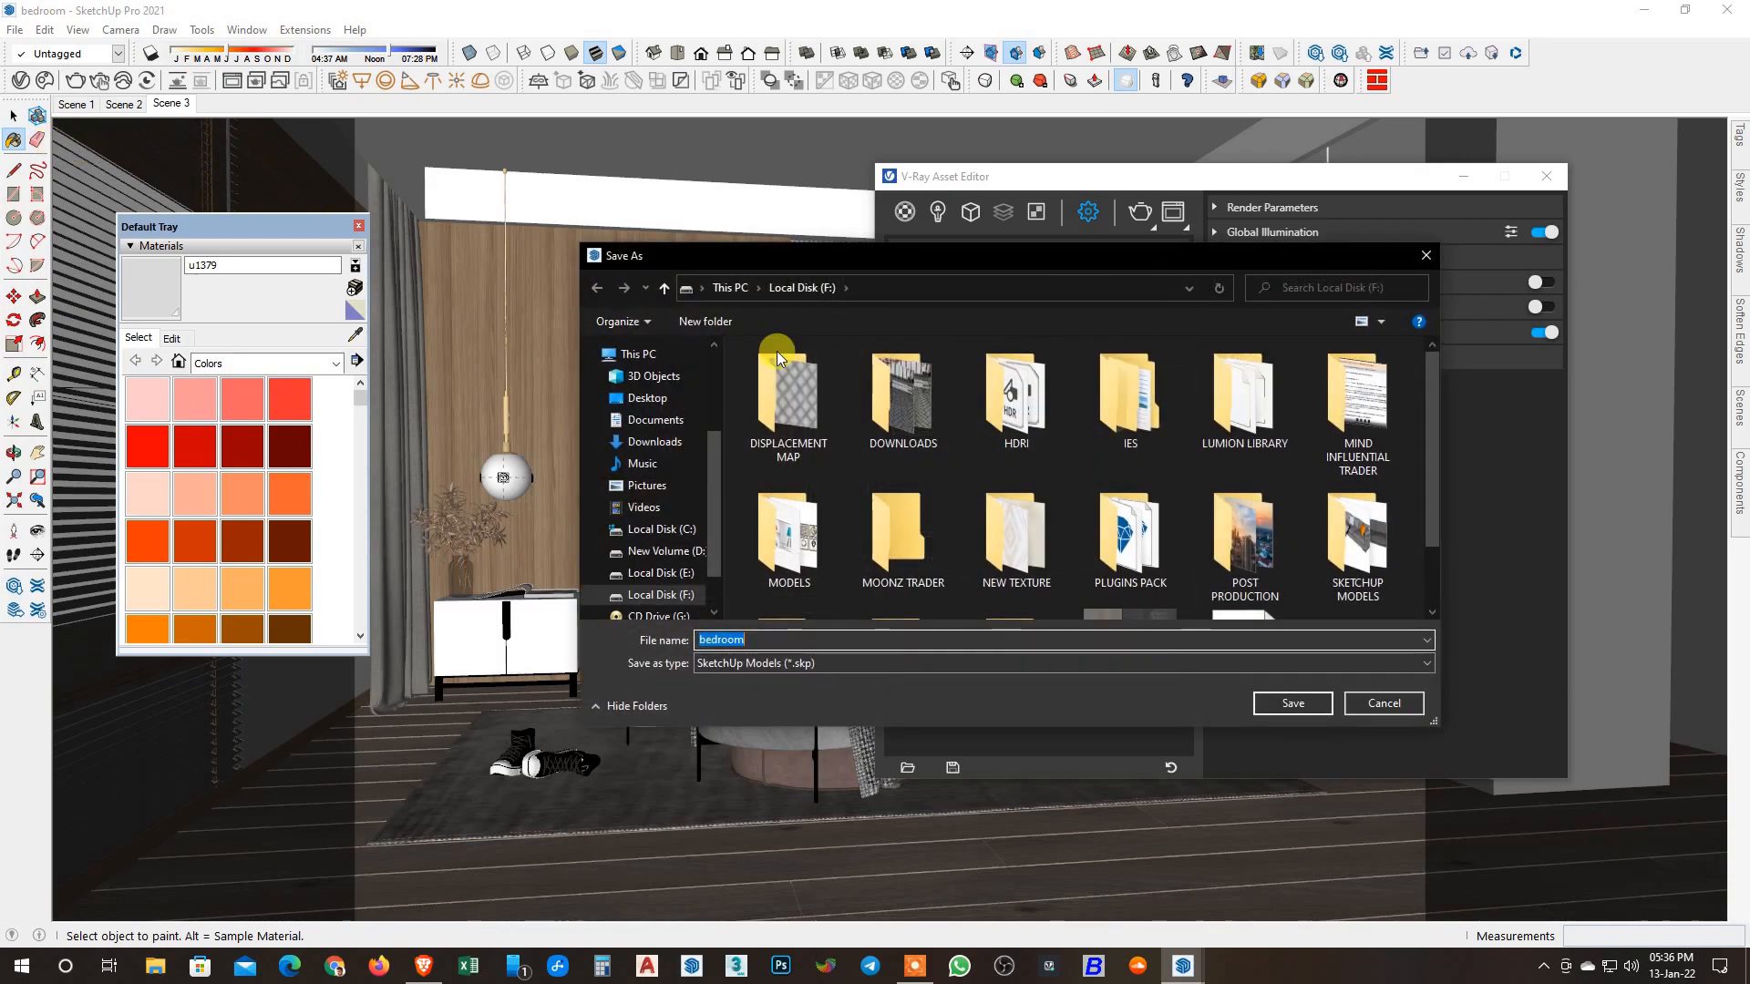
scroll(902, 510, down, 1)
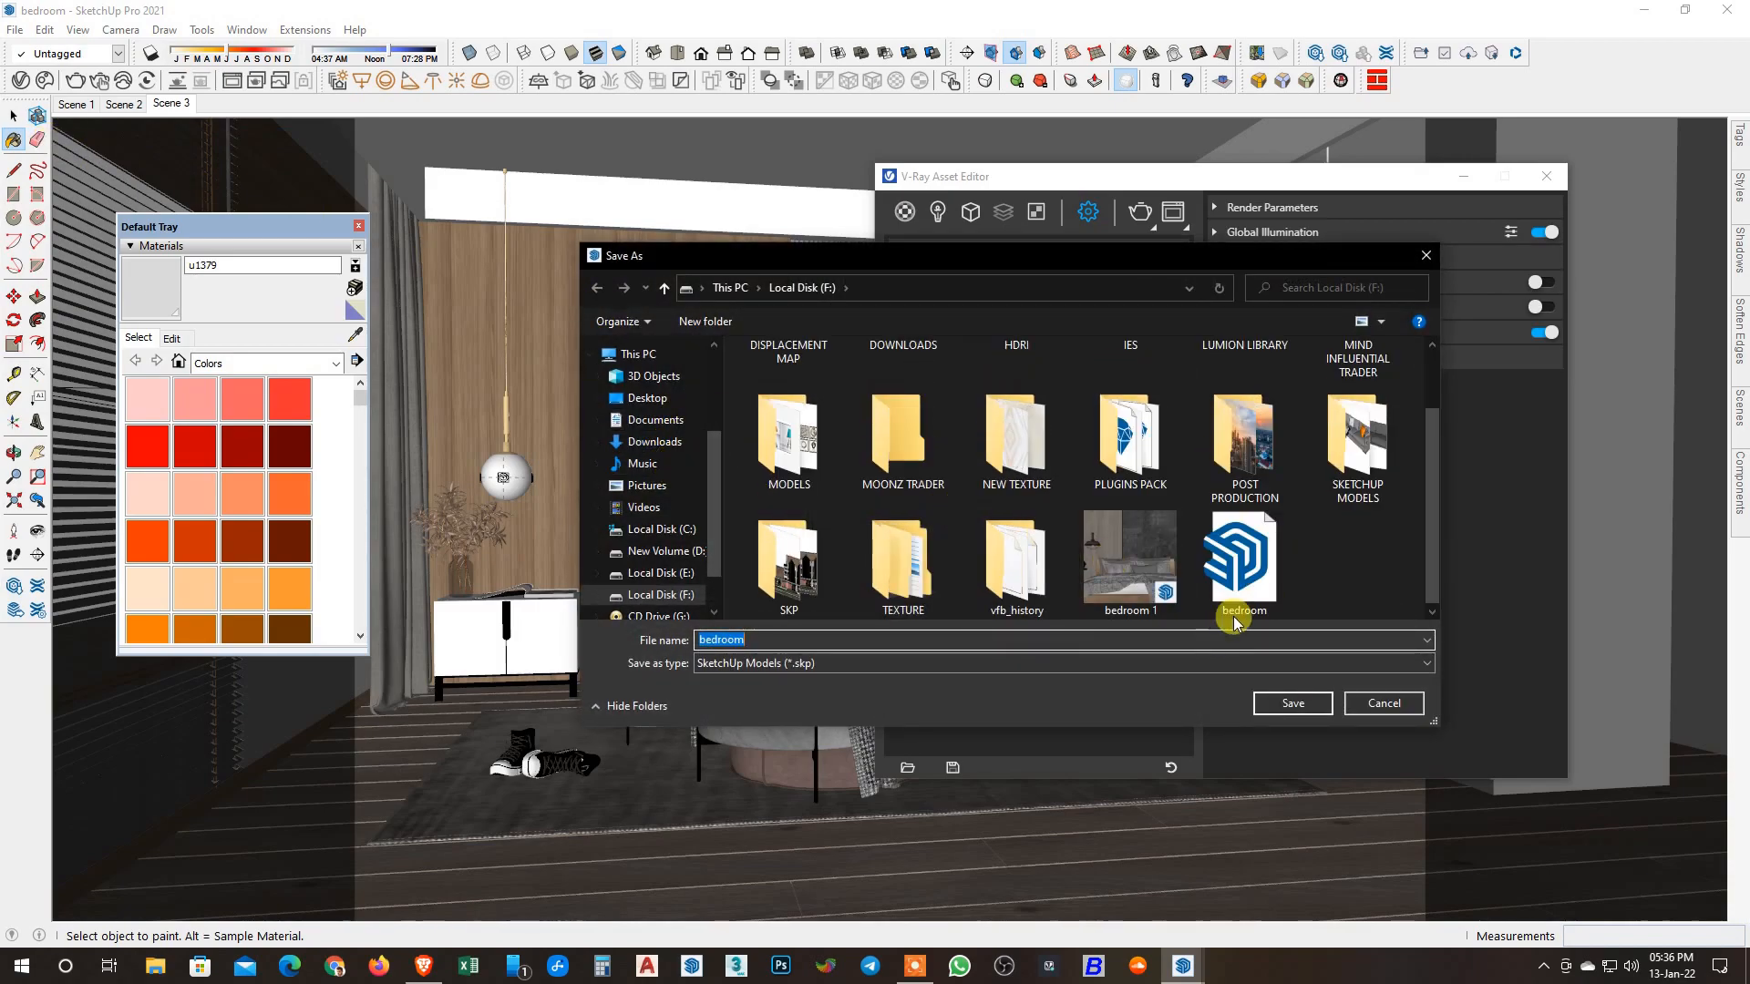
click(1112, 638)
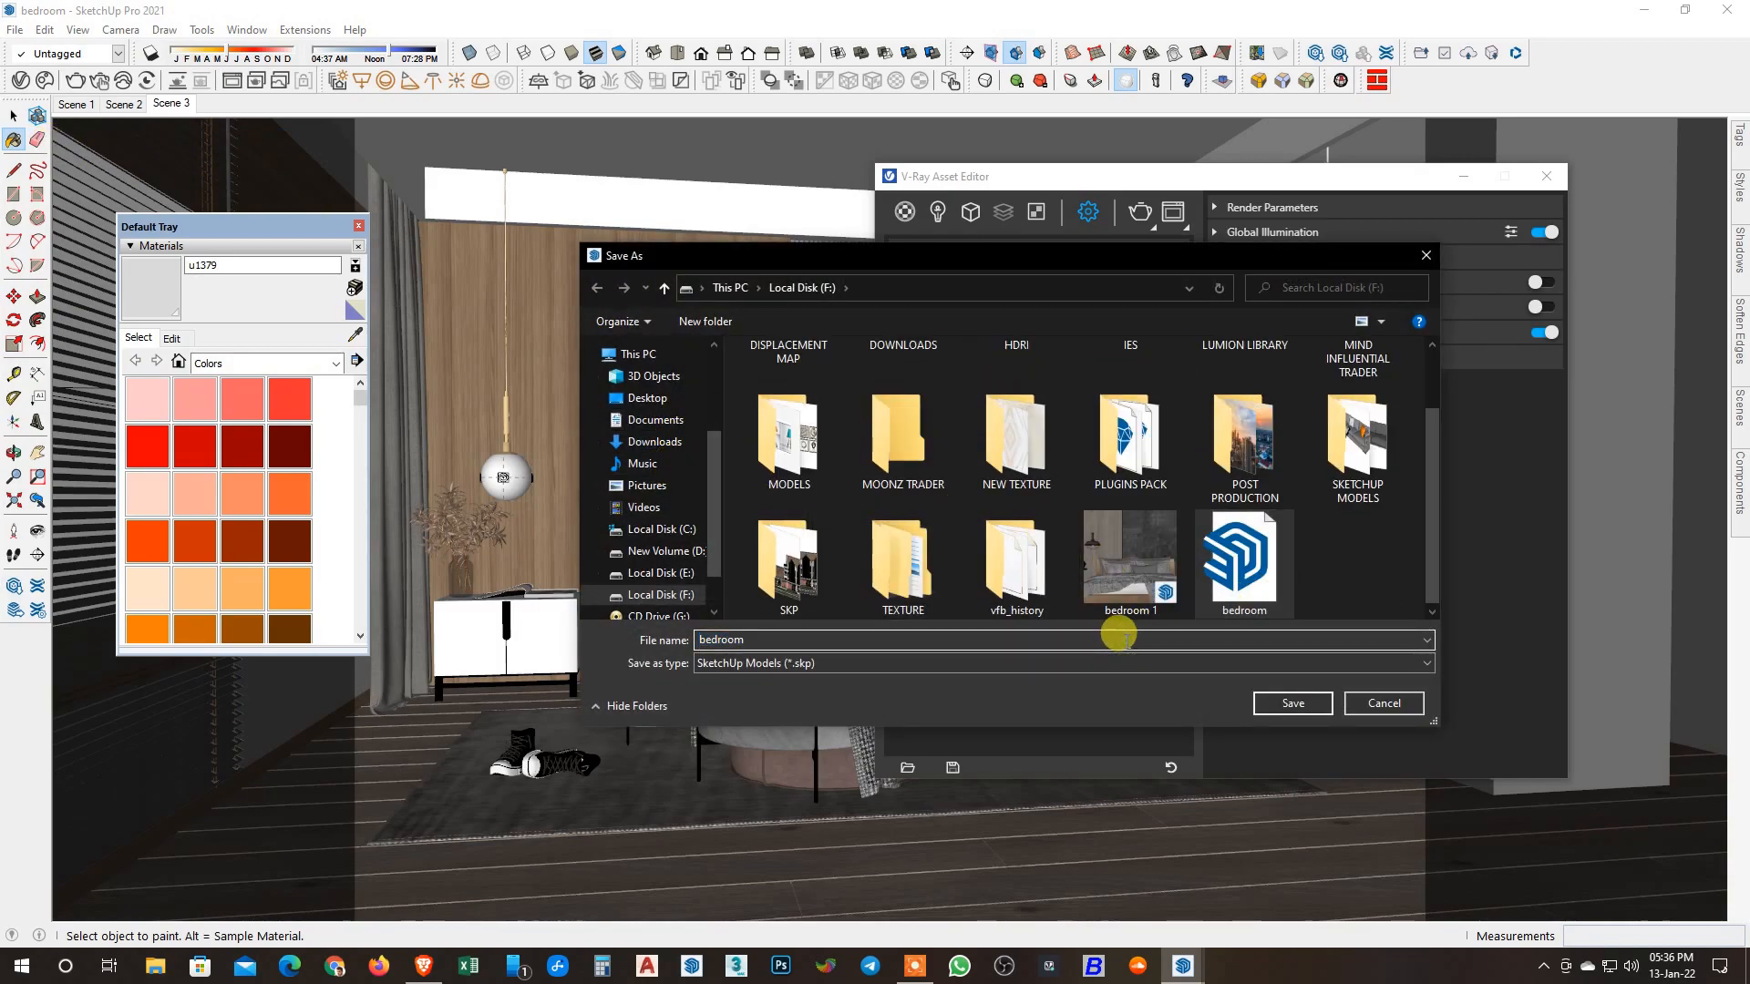
text(Night)
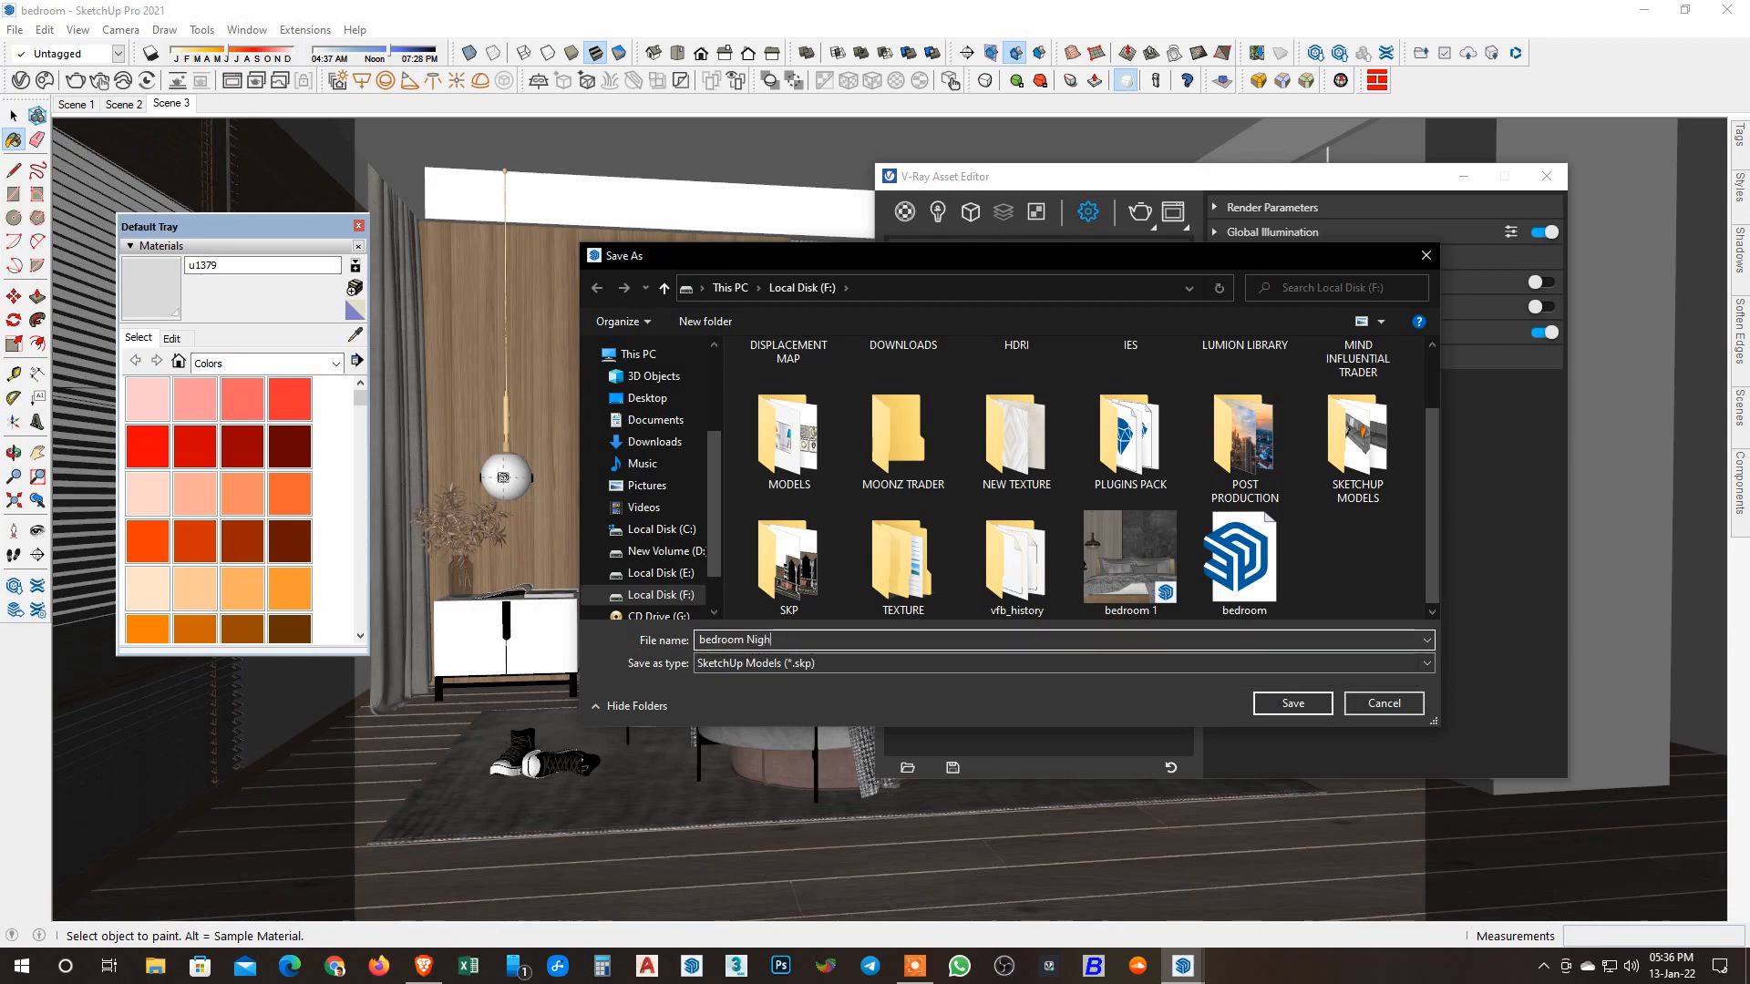
key(Return)
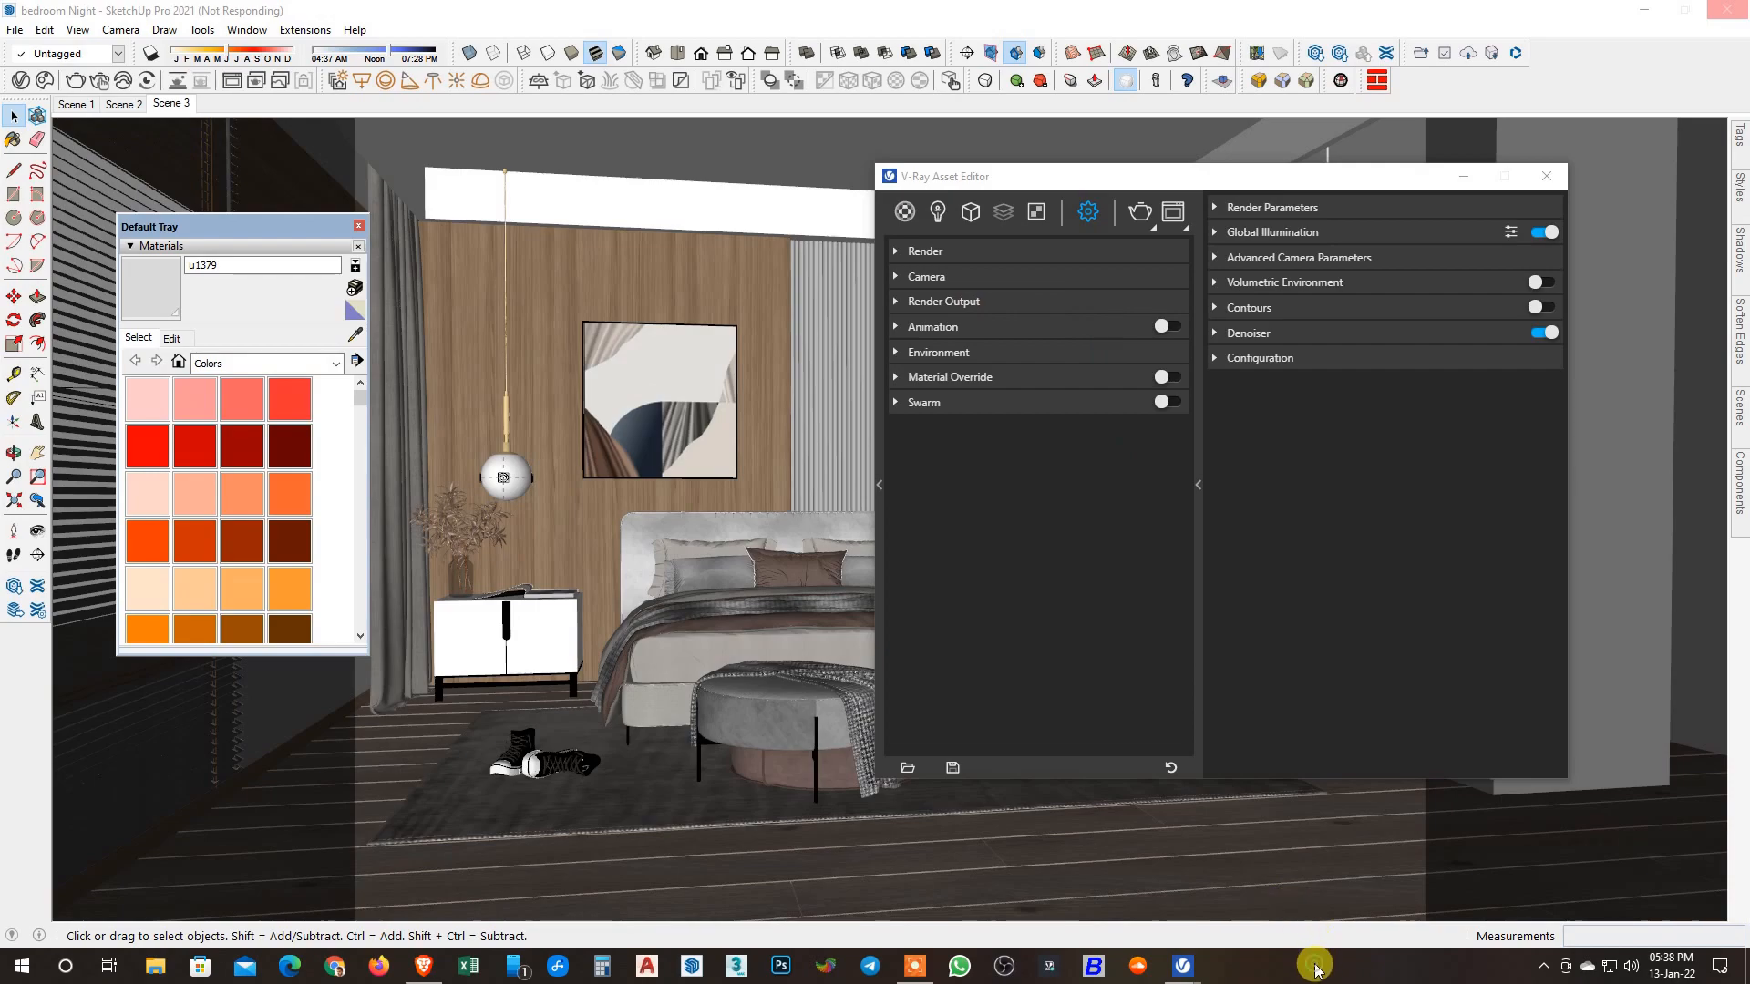
click(1014, 307)
click(1012, 305)
click(1026, 305)
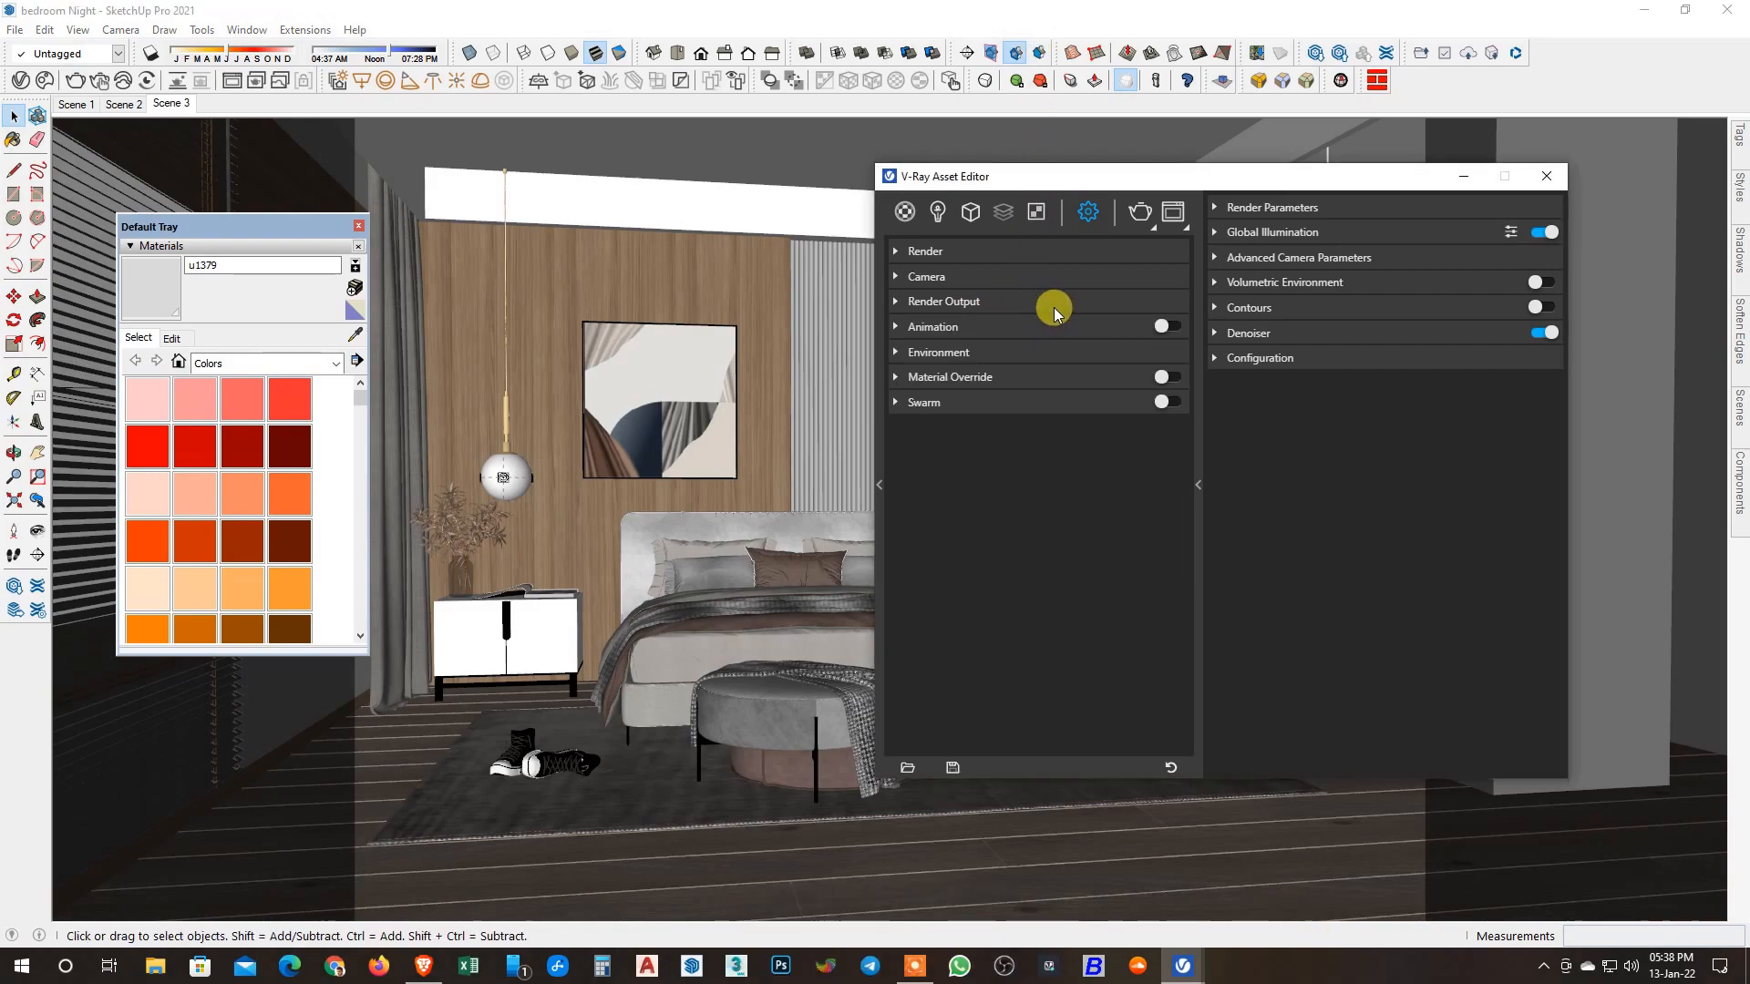
click(991, 352)
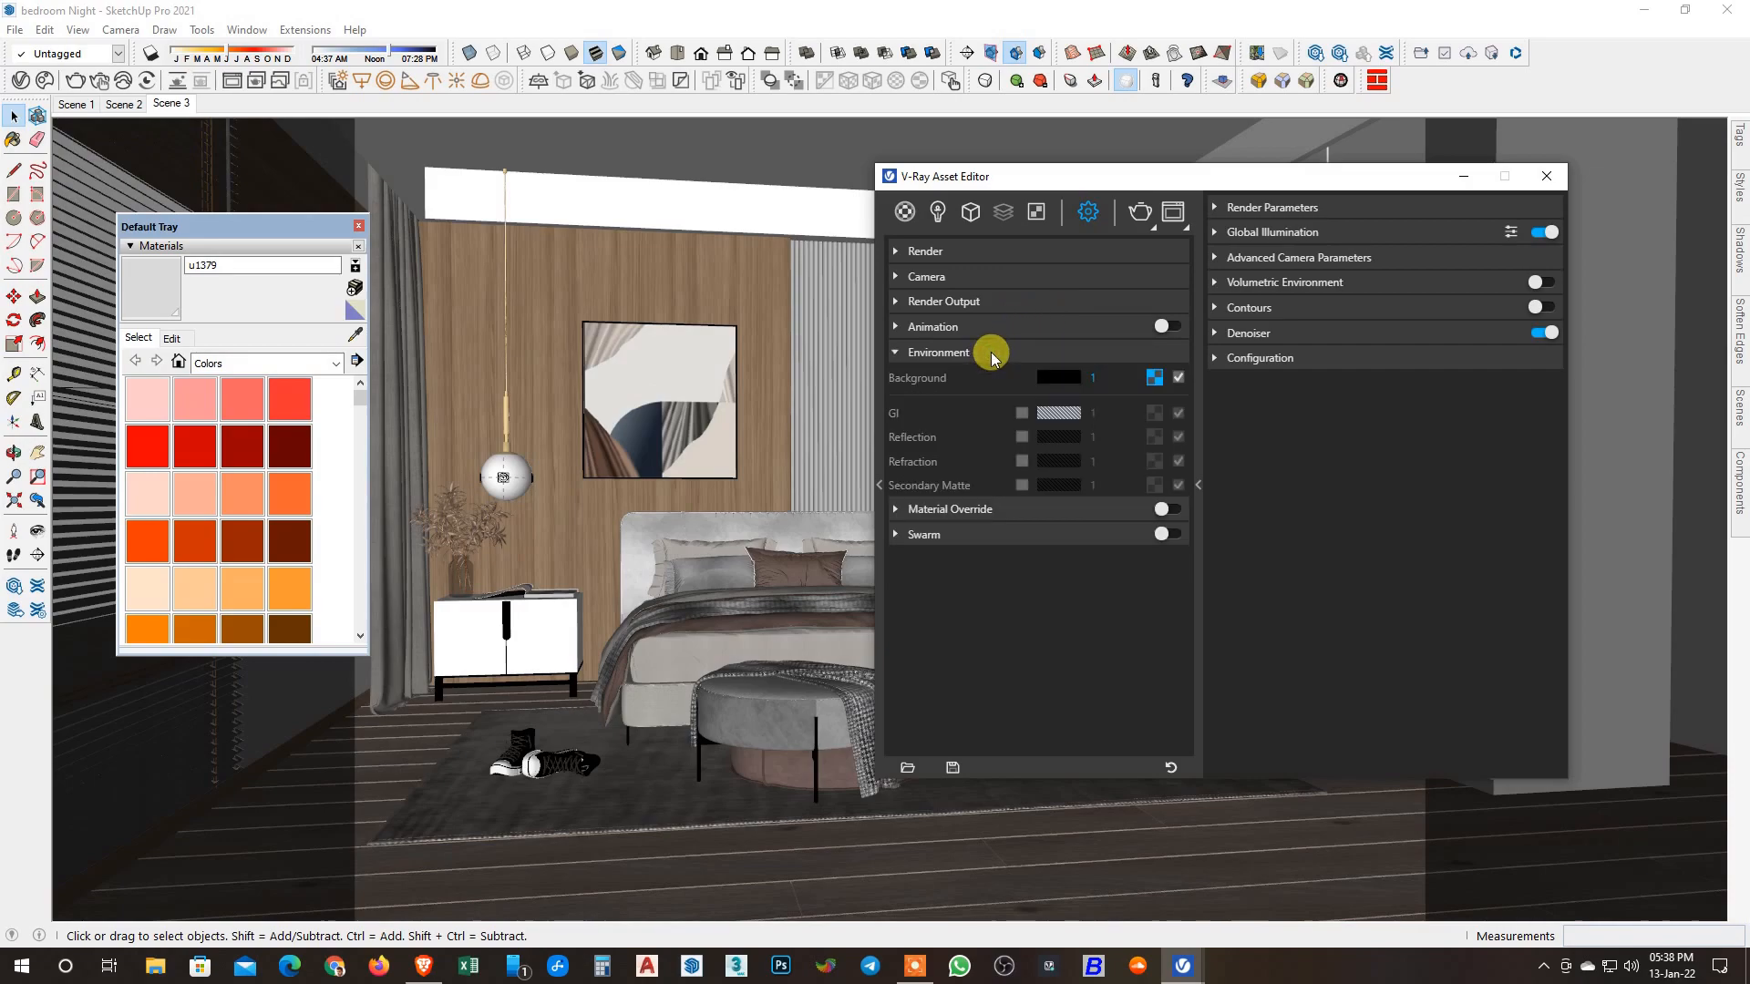
click(992, 351)
click(960, 276)
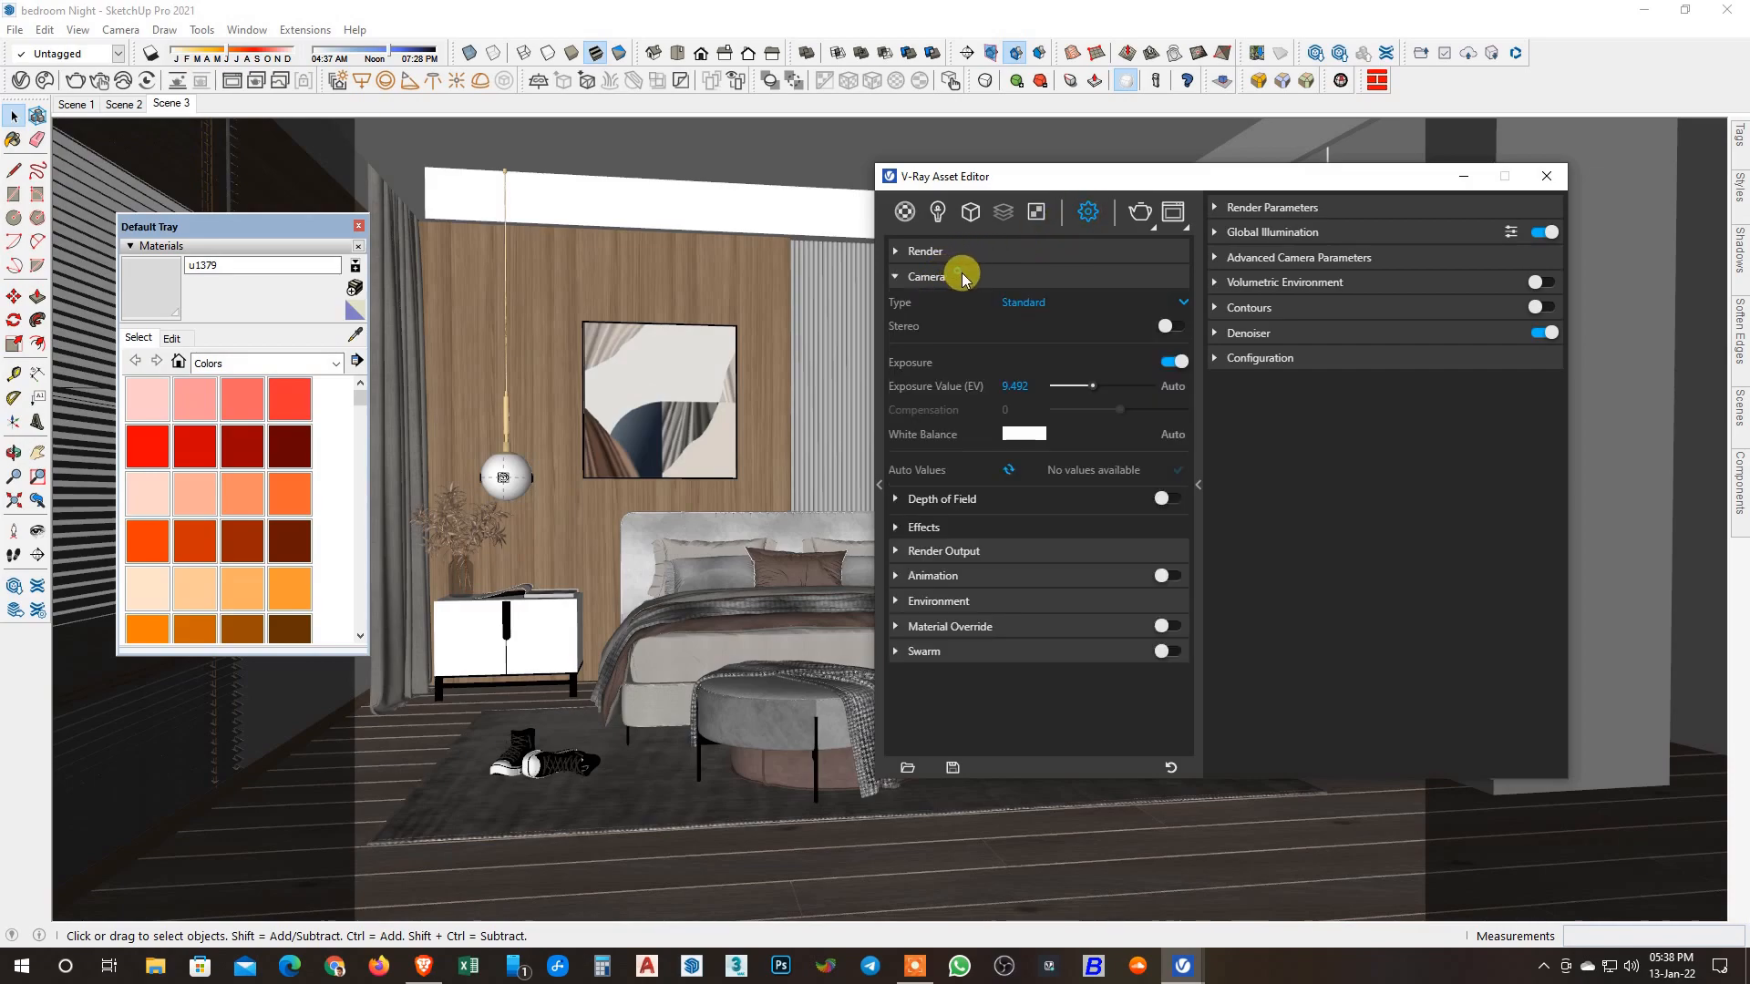
click(965, 279)
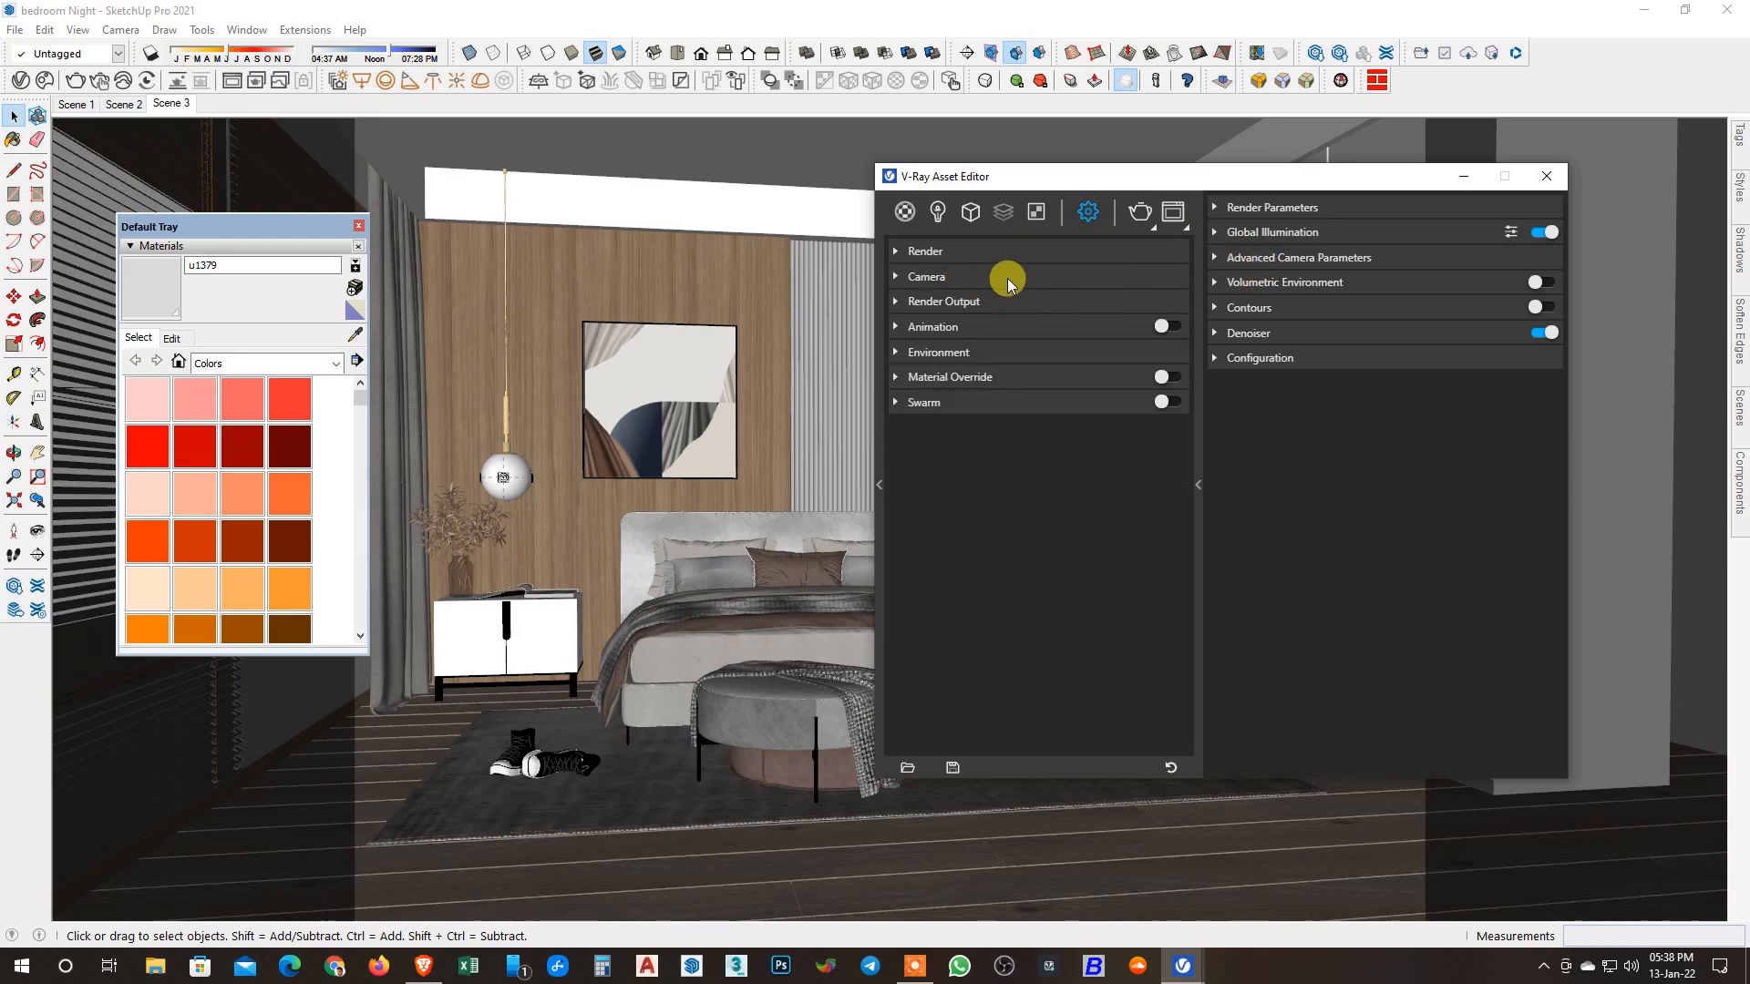
Turn off the environment background texture and set the background colour temperature to 12000, 9000 and finally 15000 K.
click(978, 346)
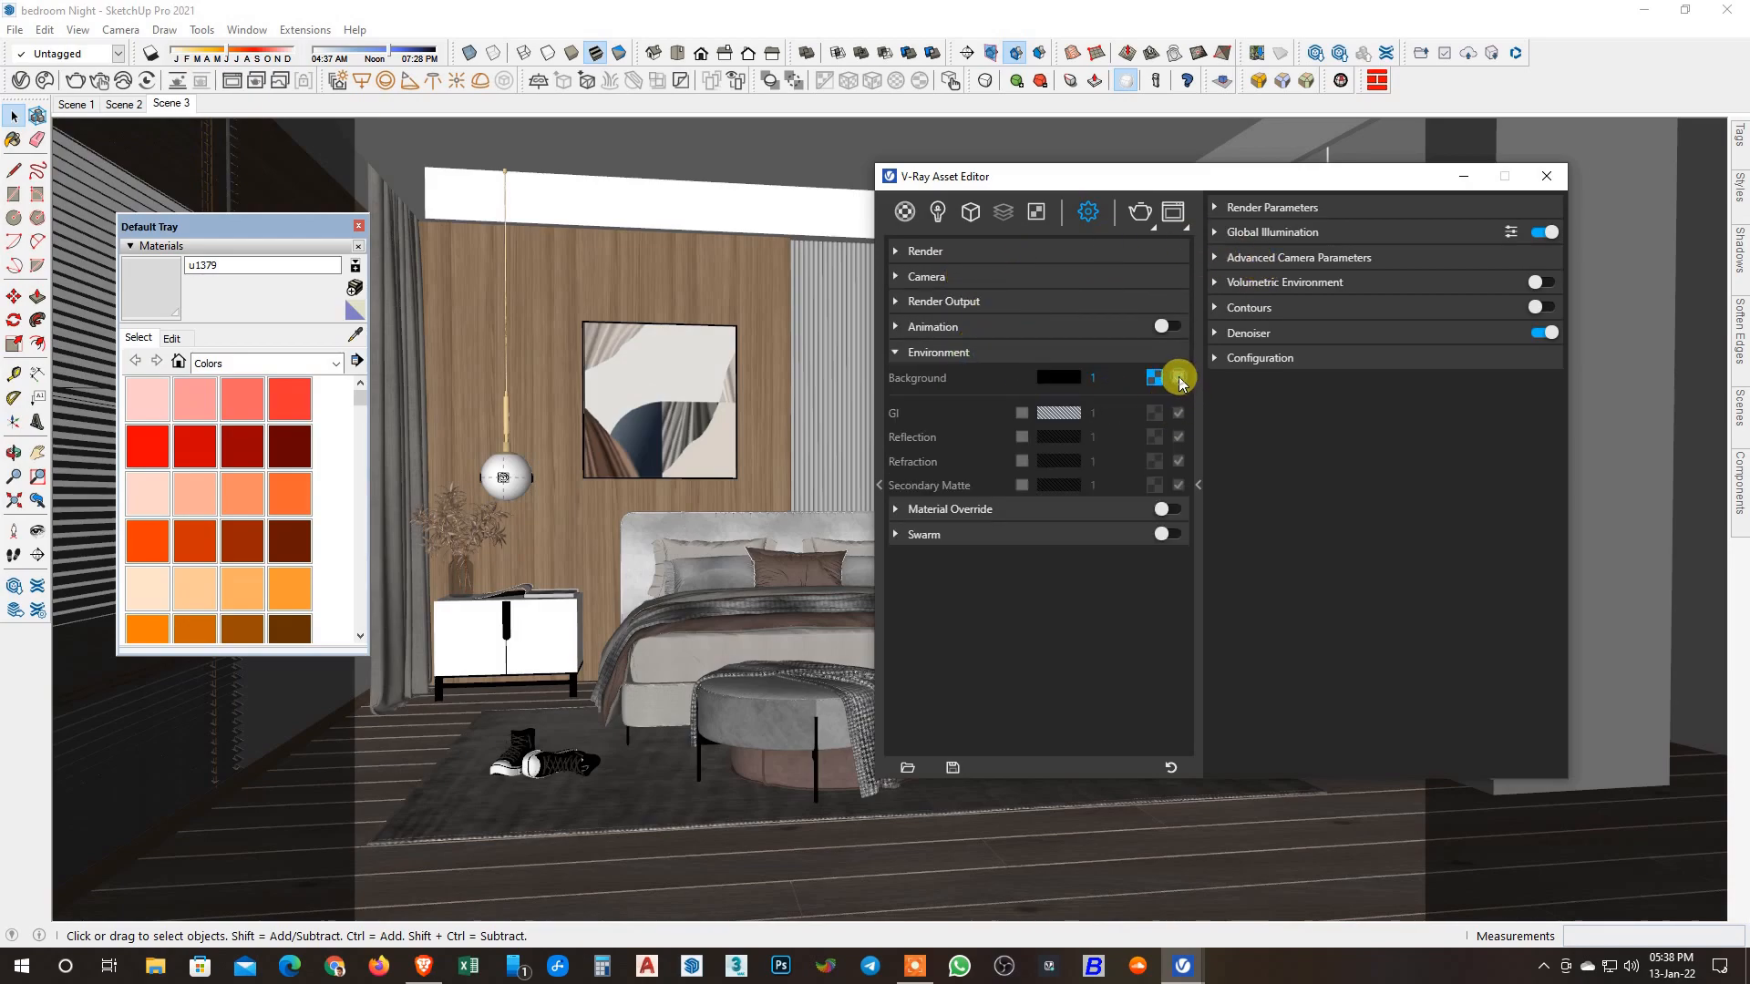
click(1052, 379)
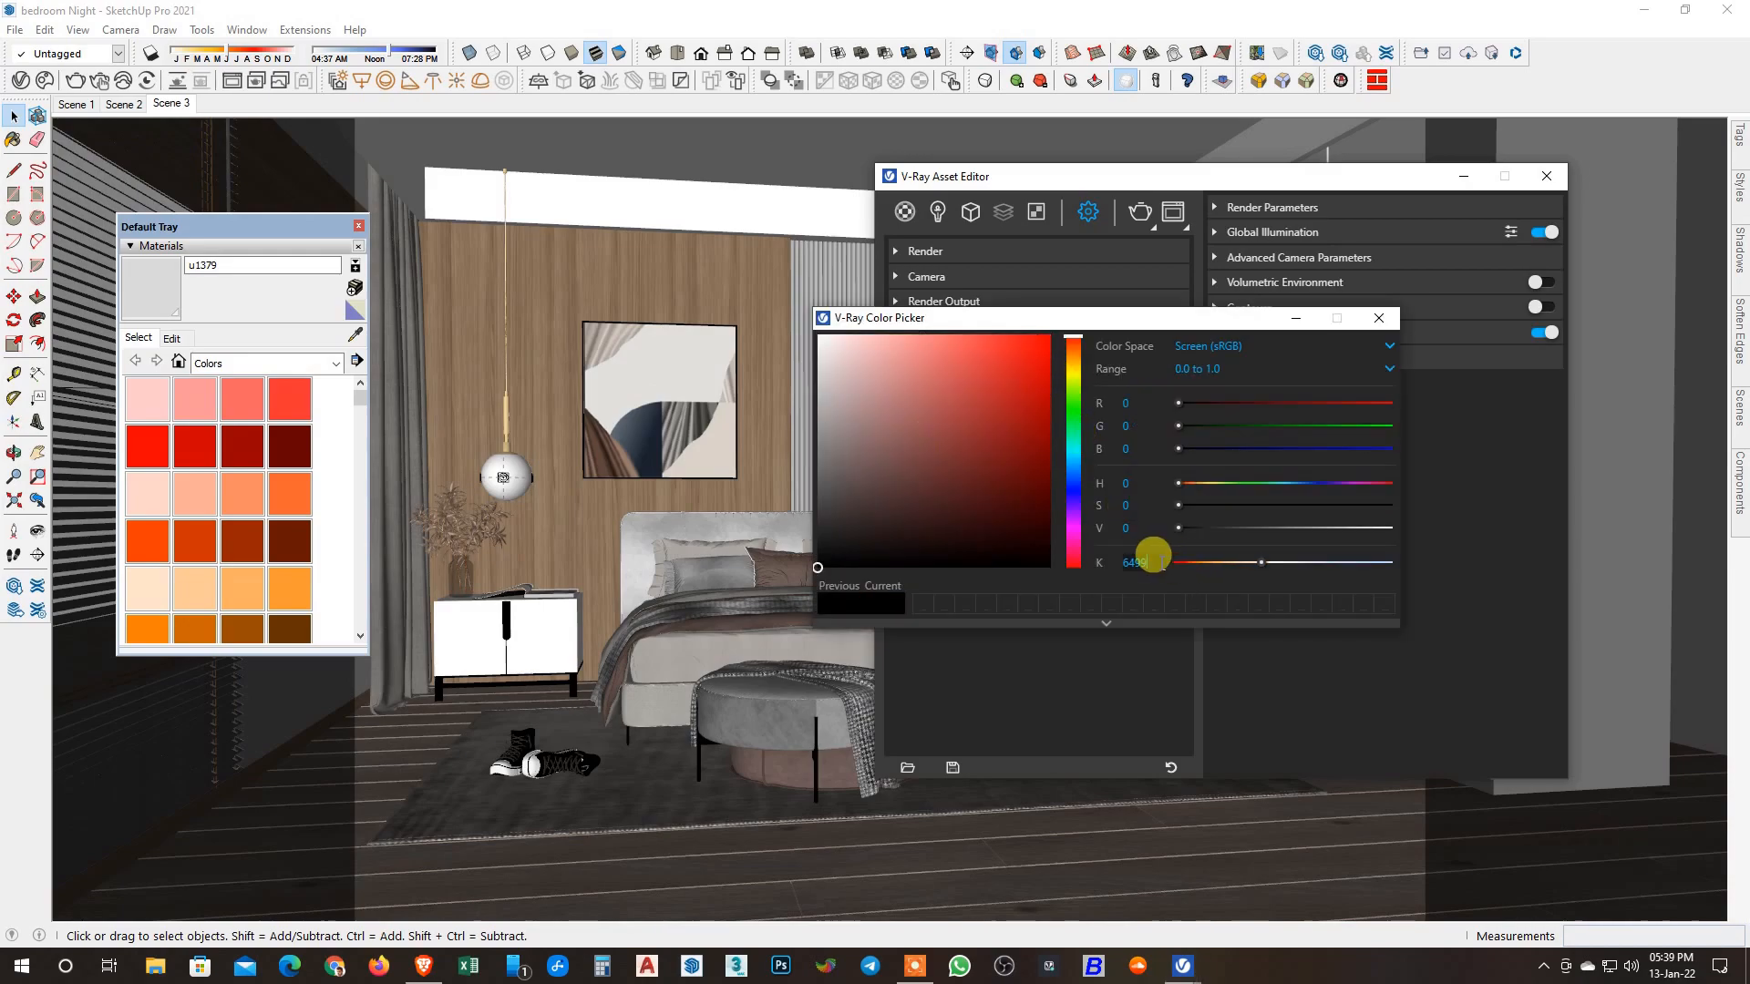
double_click(1140, 562)
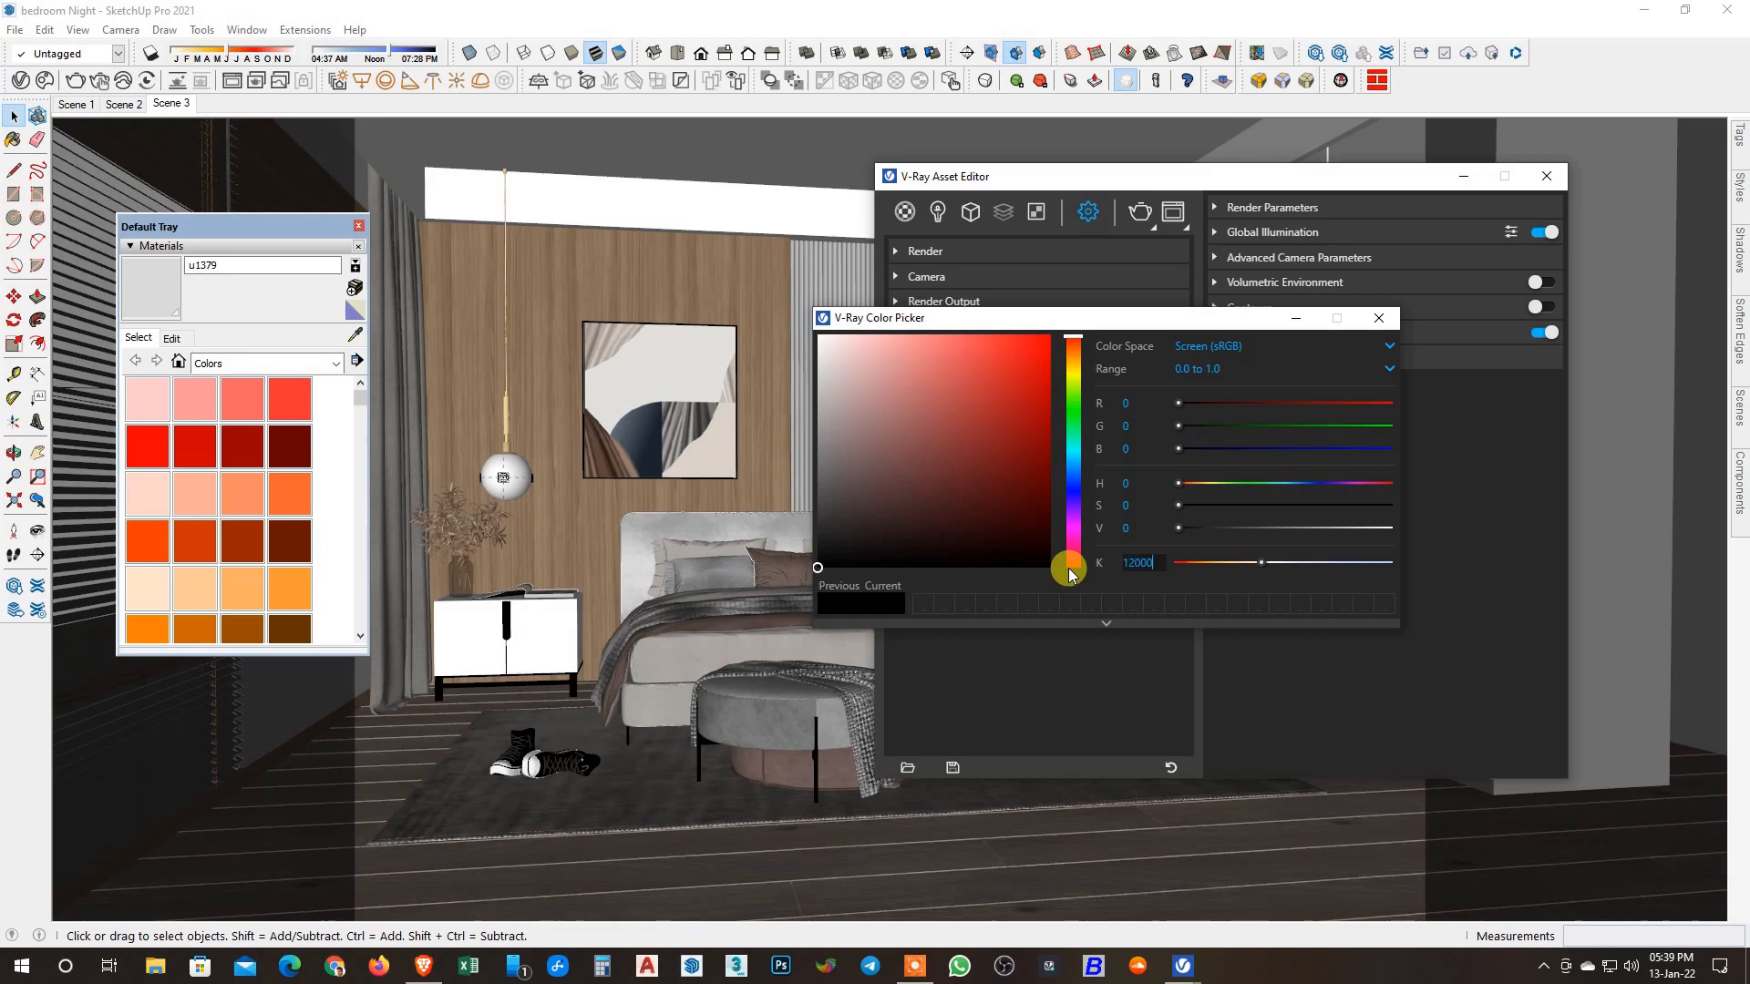
text(12000)
key(Return)
double_click(1136, 563)
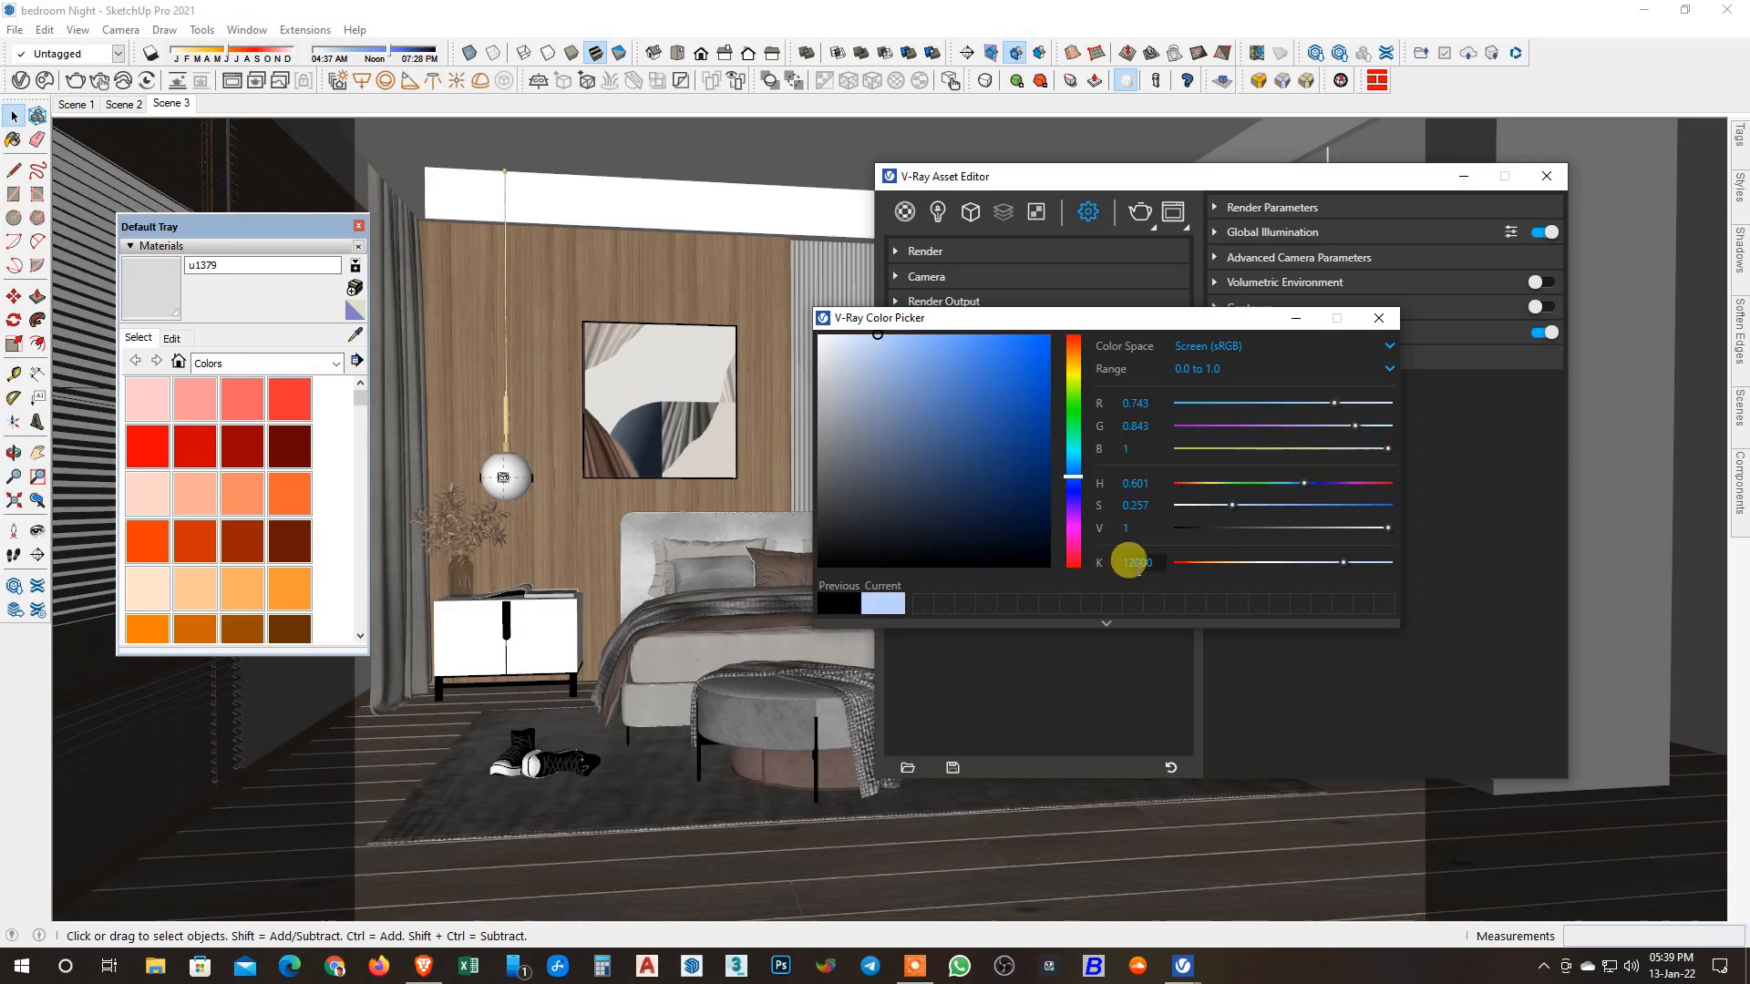
text(9000)
key(Return)
drag(1151, 561, 1092, 565)
text(15000)
key(Return)
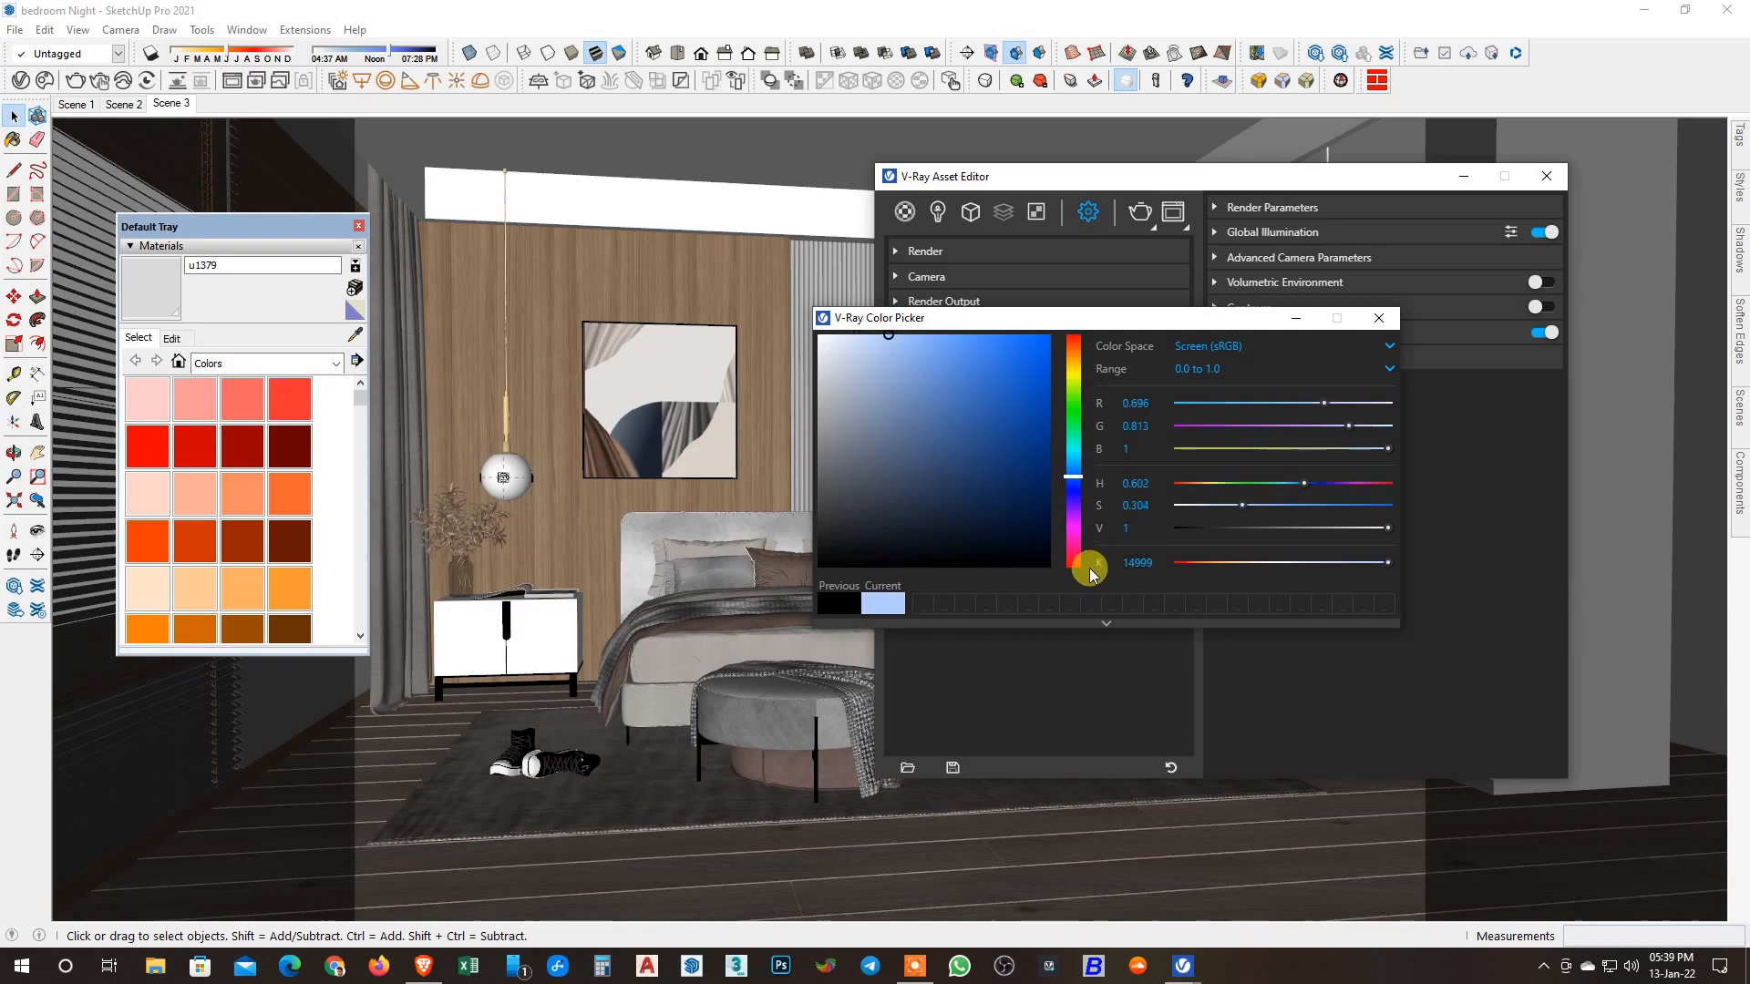
Deepen the background blue to saturation 0.57 and value 0.583, close the colour picker and enable Material Override.
drag(1164, 559, 1106, 563)
text(30)
mouse_move(1244, 503)
mouse_down()
mouse_move(1330, 507)
mouse_move(1324, 527)
mouse_move(1301, 528)
mouse_move(1316, 503)
mouse_move(1298, 507)
mouse_up()
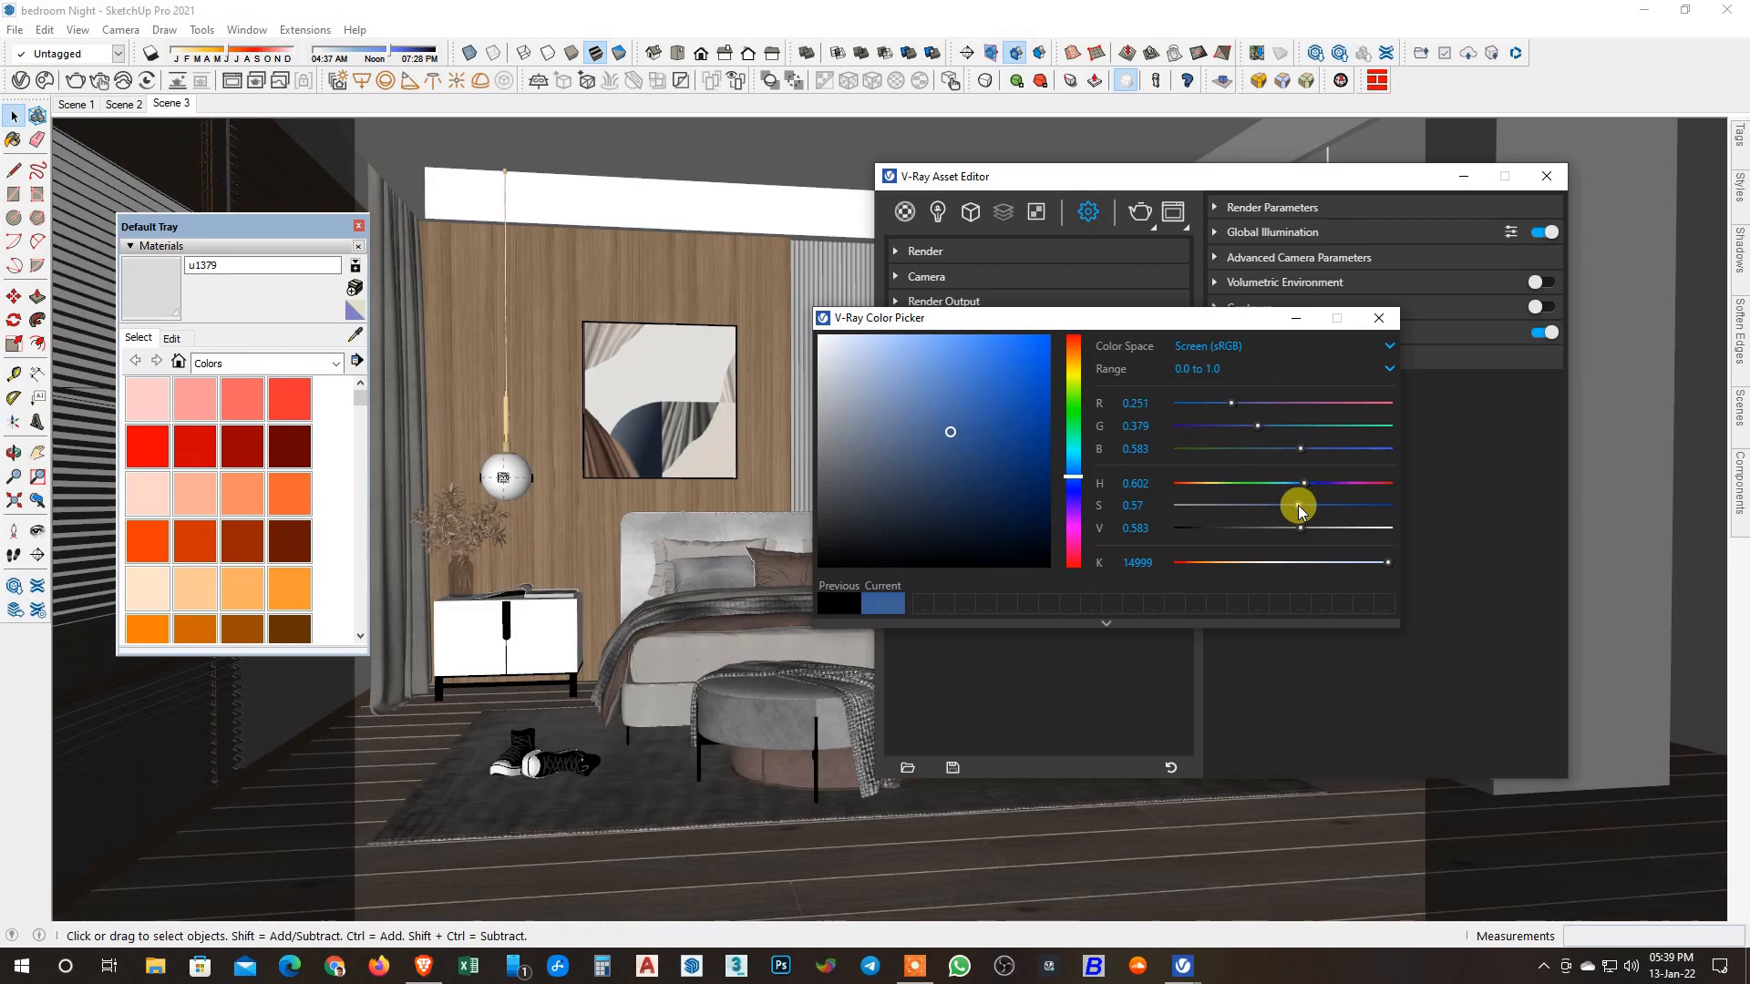
click(1378, 318)
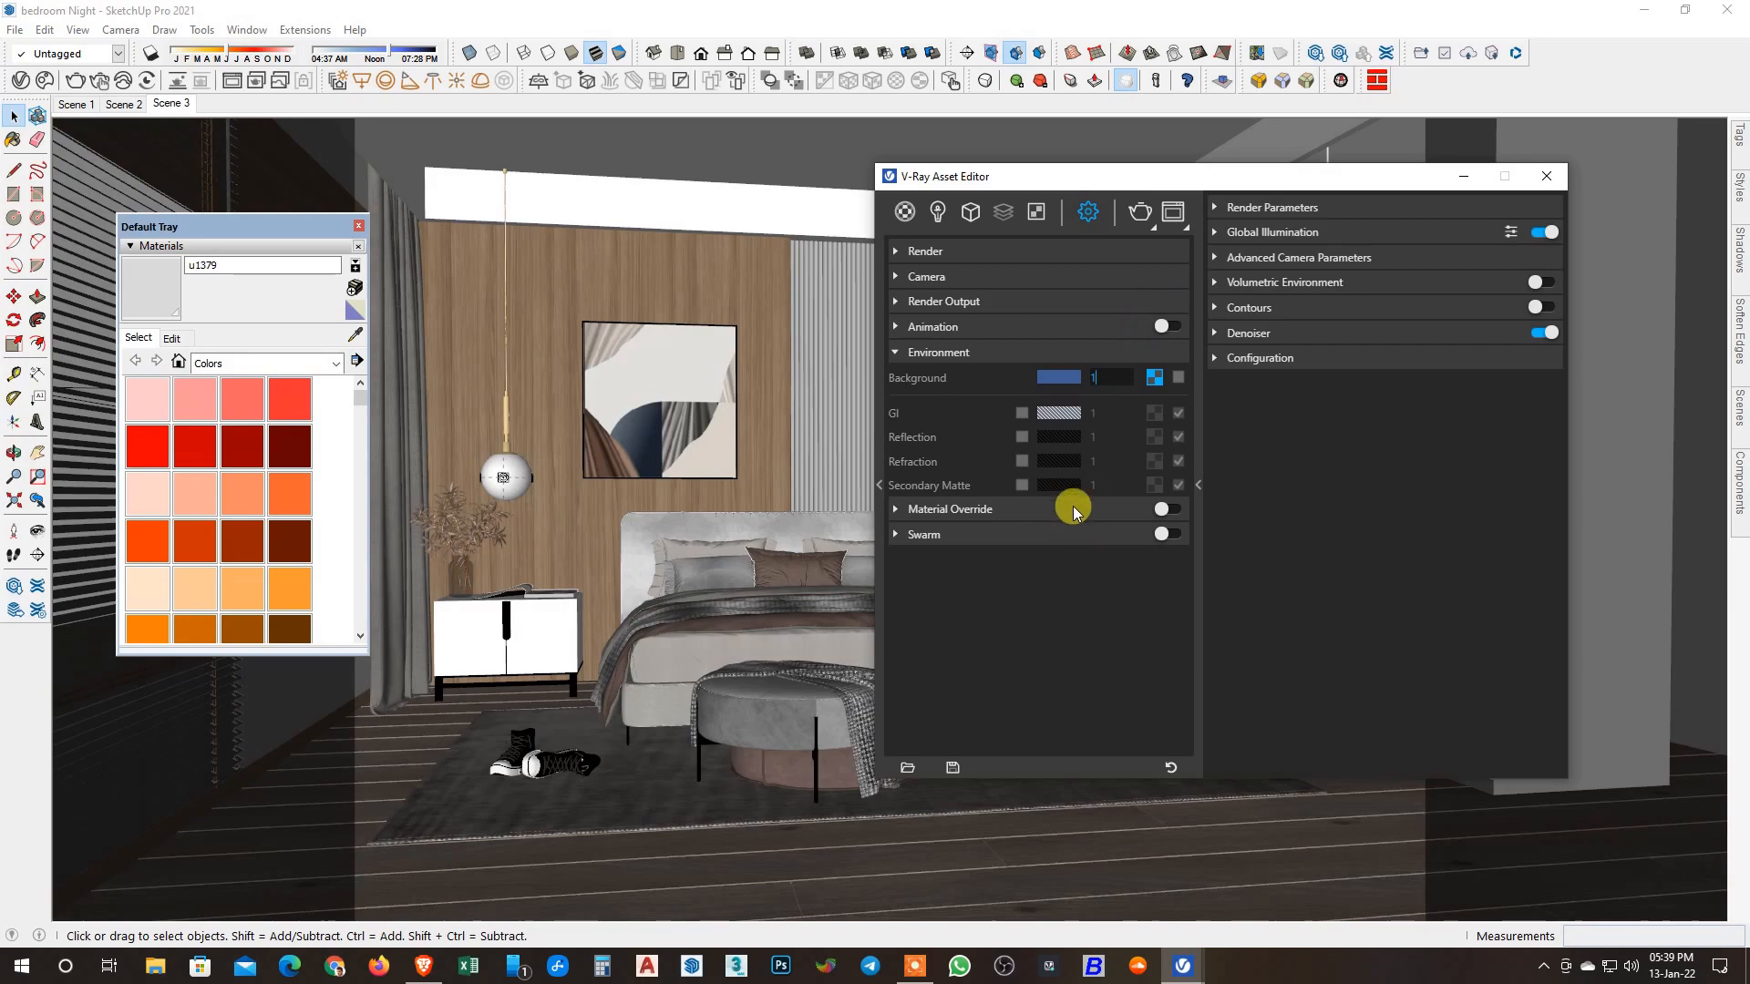
click(1164, 509)
click(1018, 351)
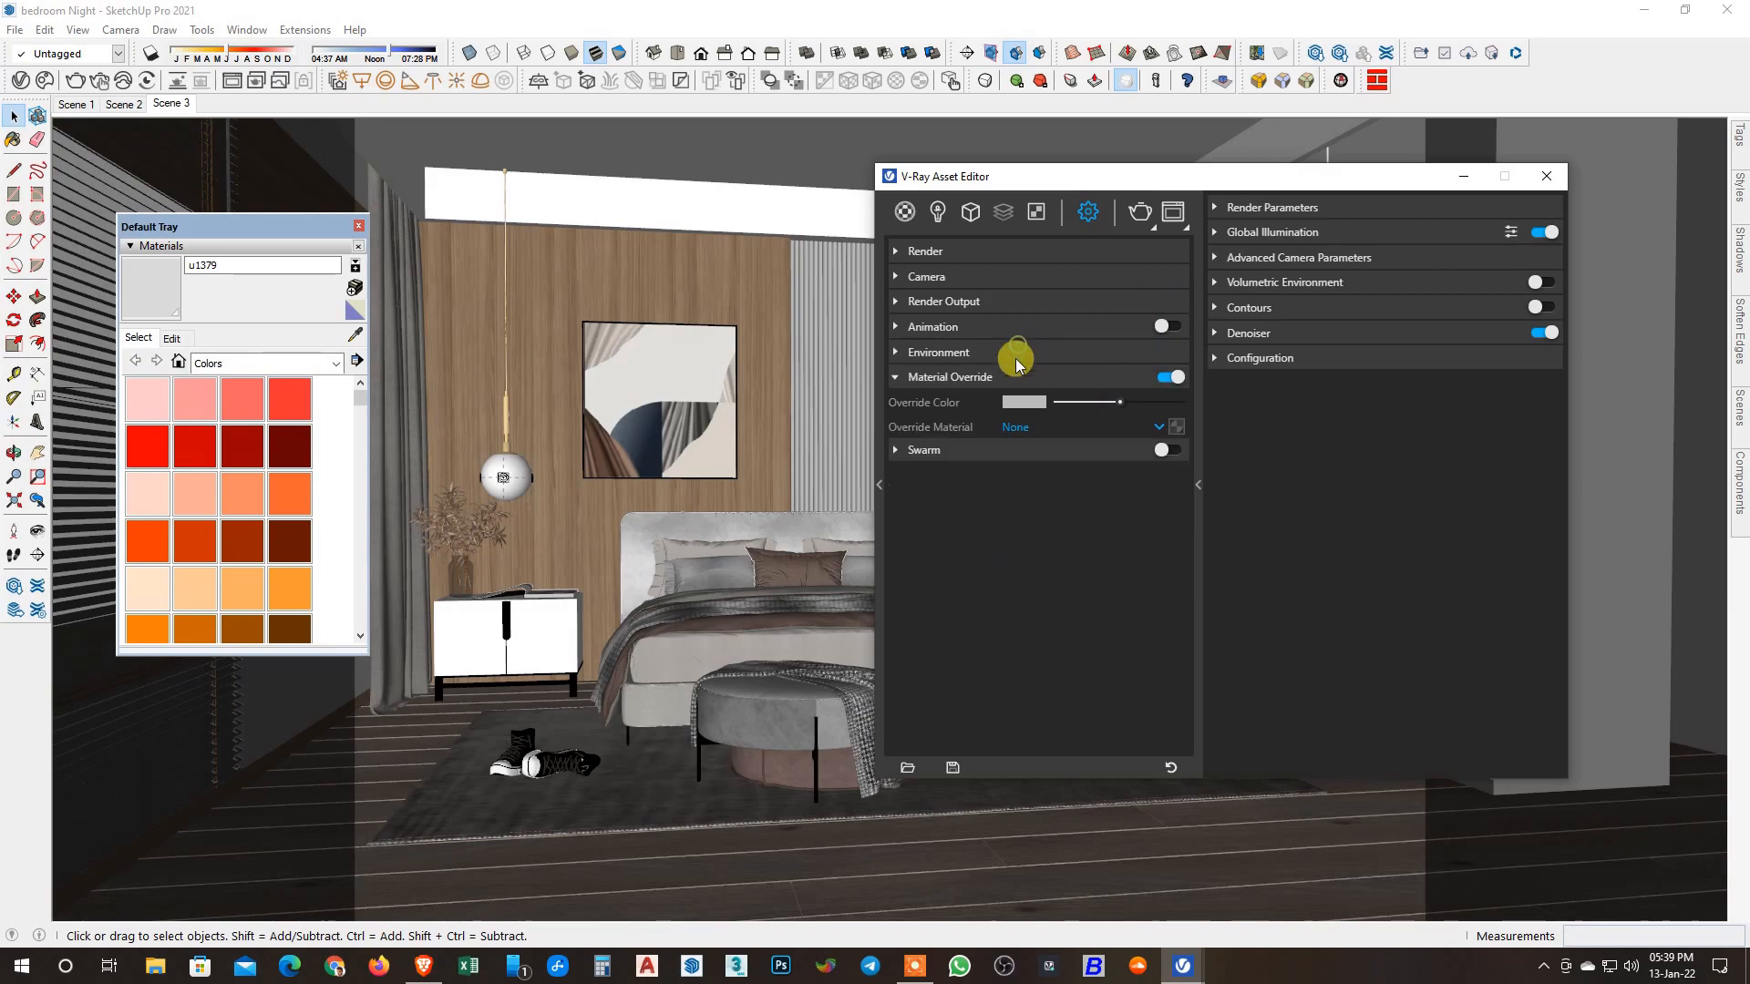
Copy the blue environment background colour and paste it as the SunLight colour.
click(936, 211)
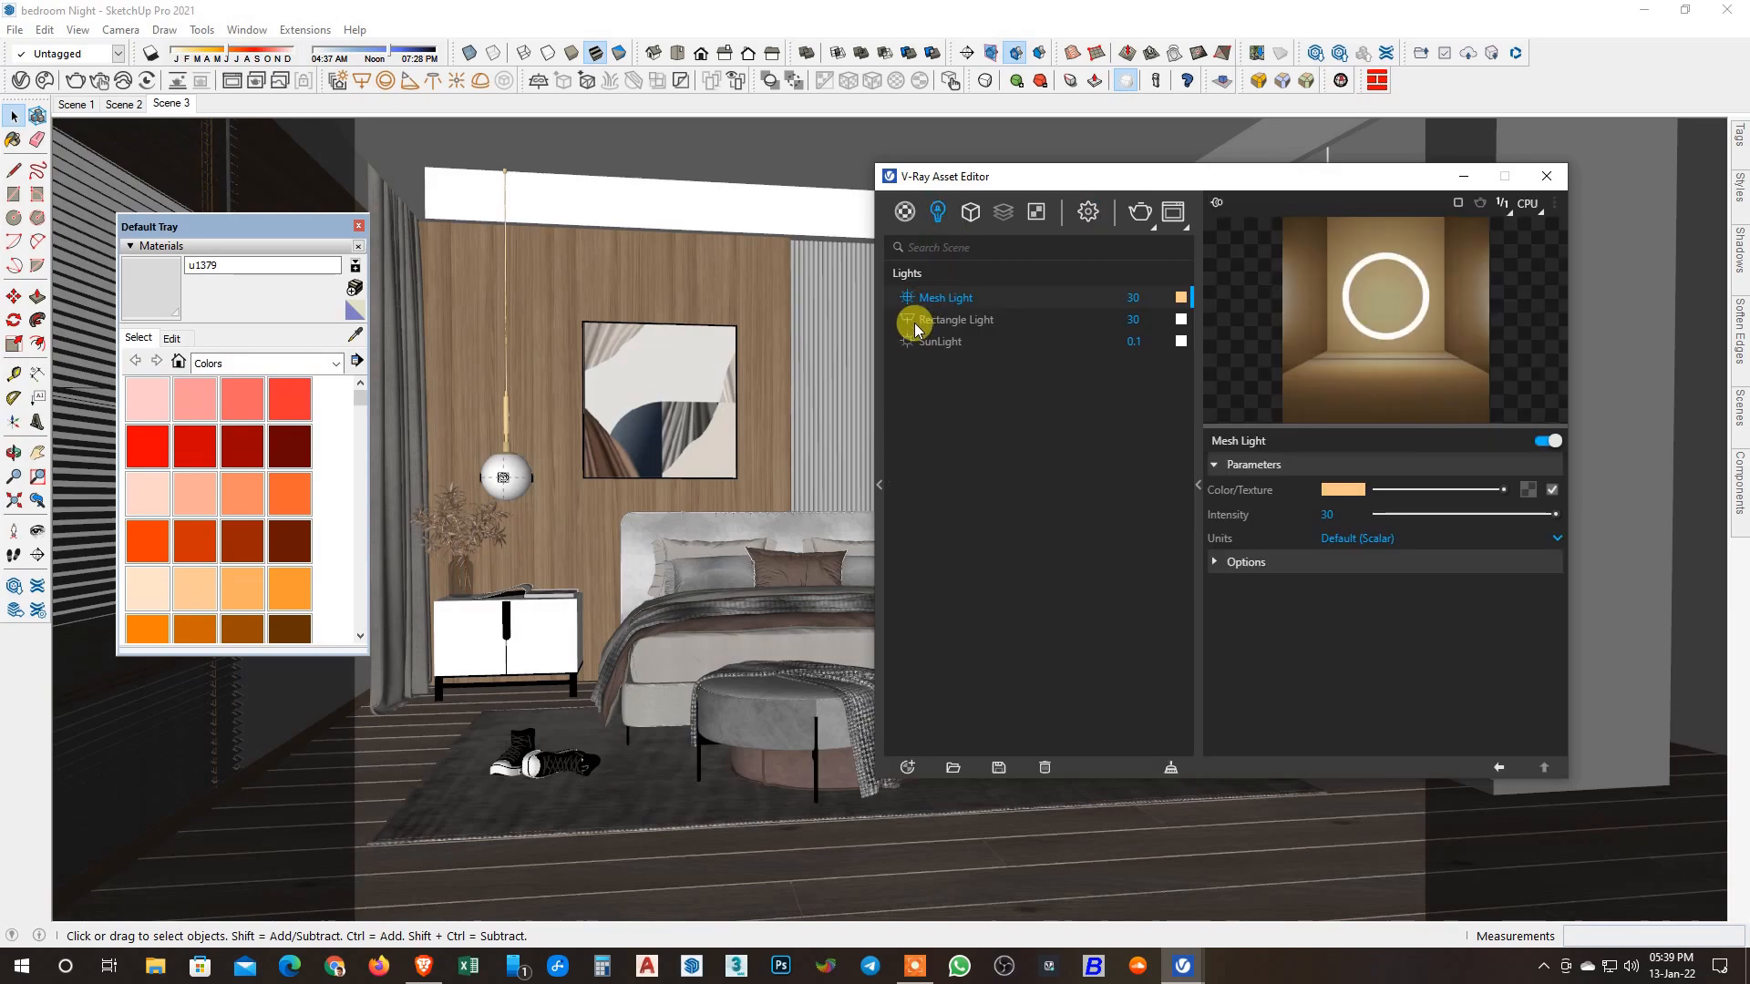
click(946, 344)
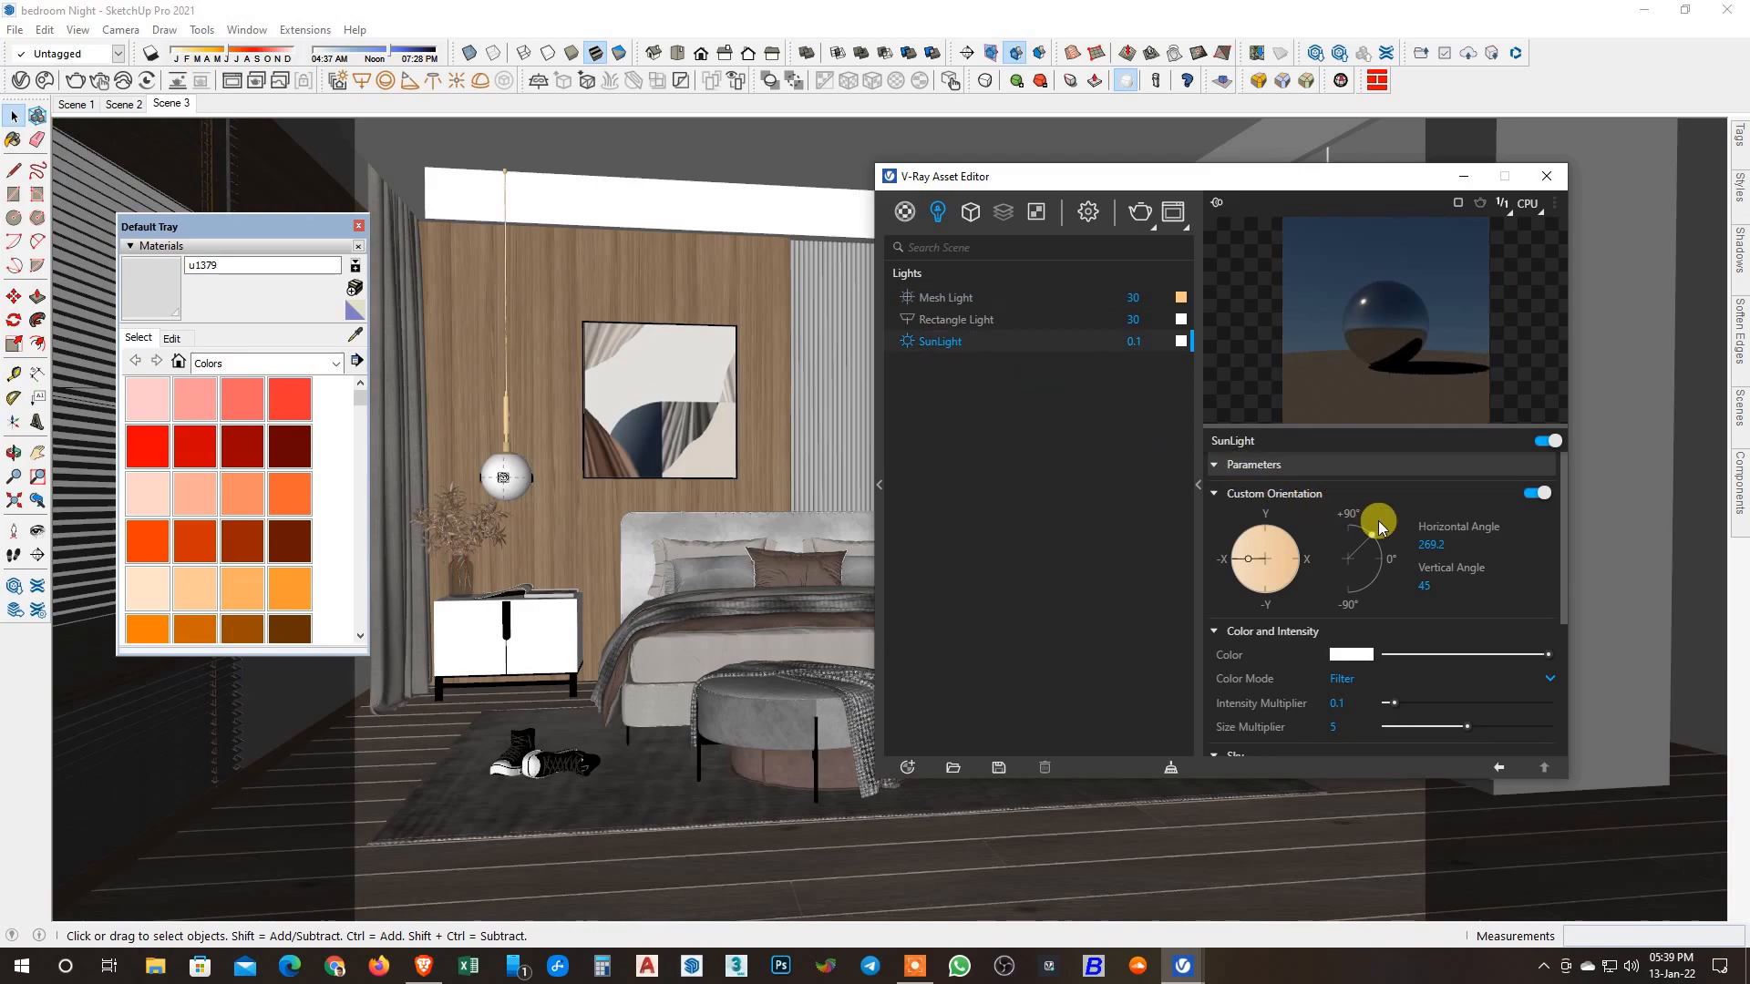
click(1351, 655)
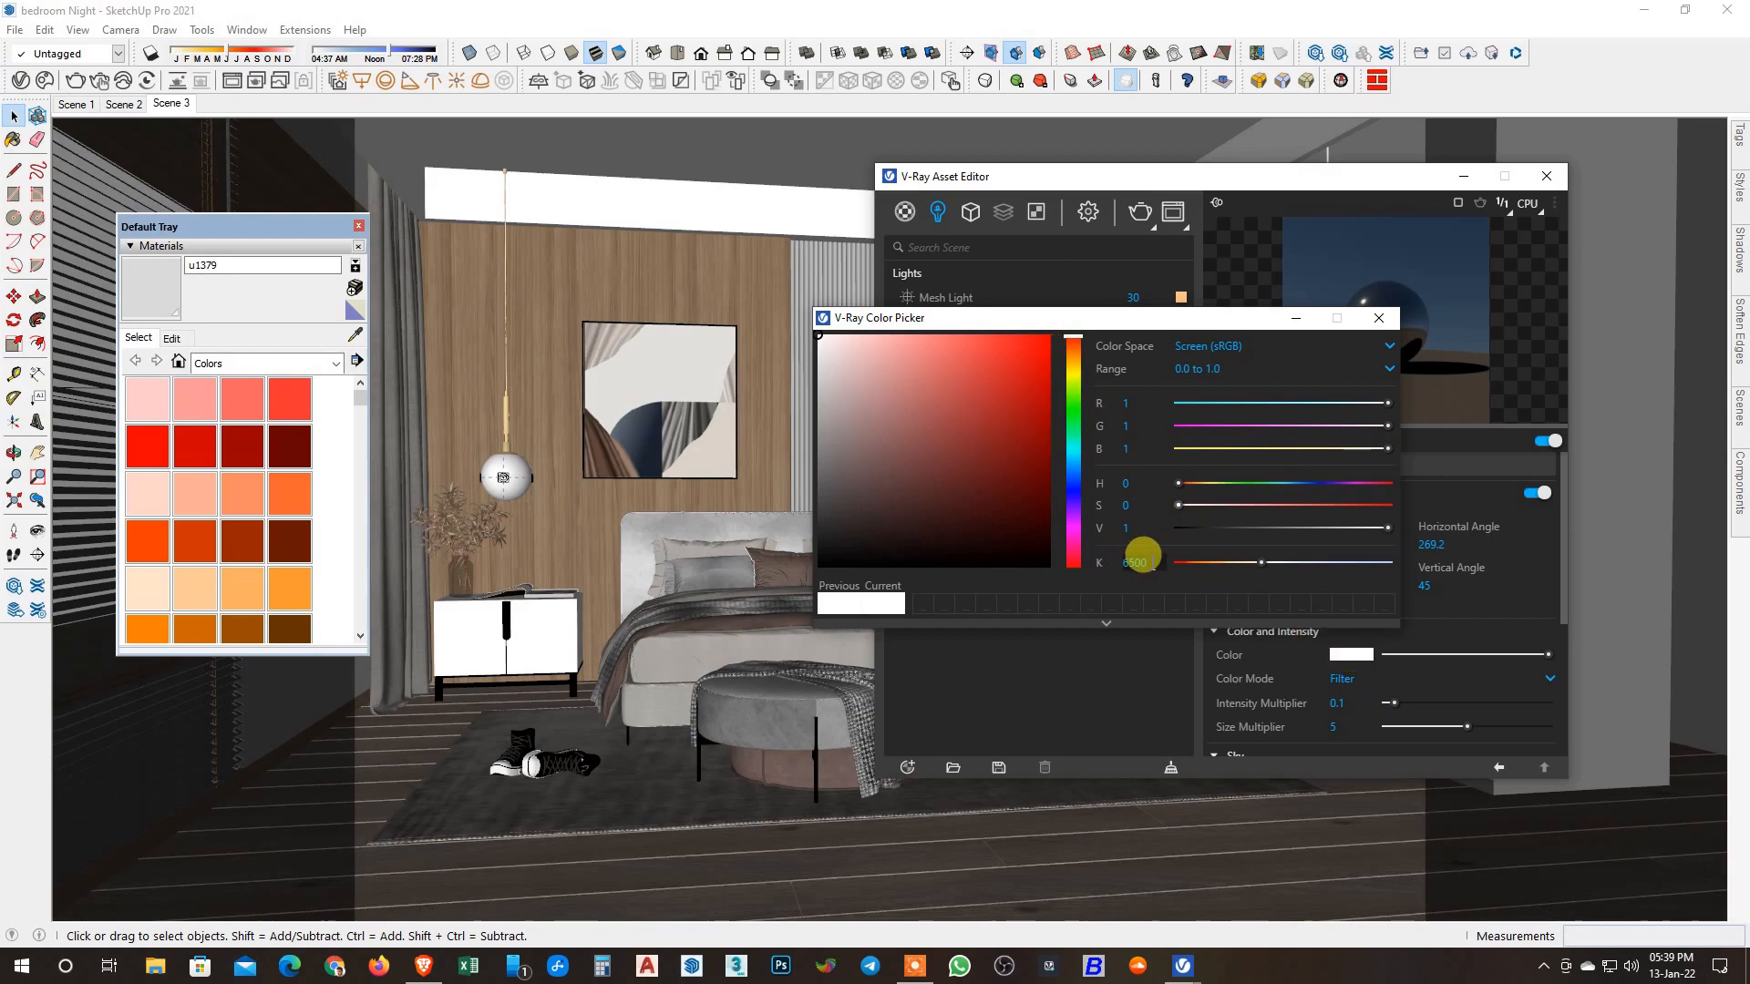
click(1378, 318)
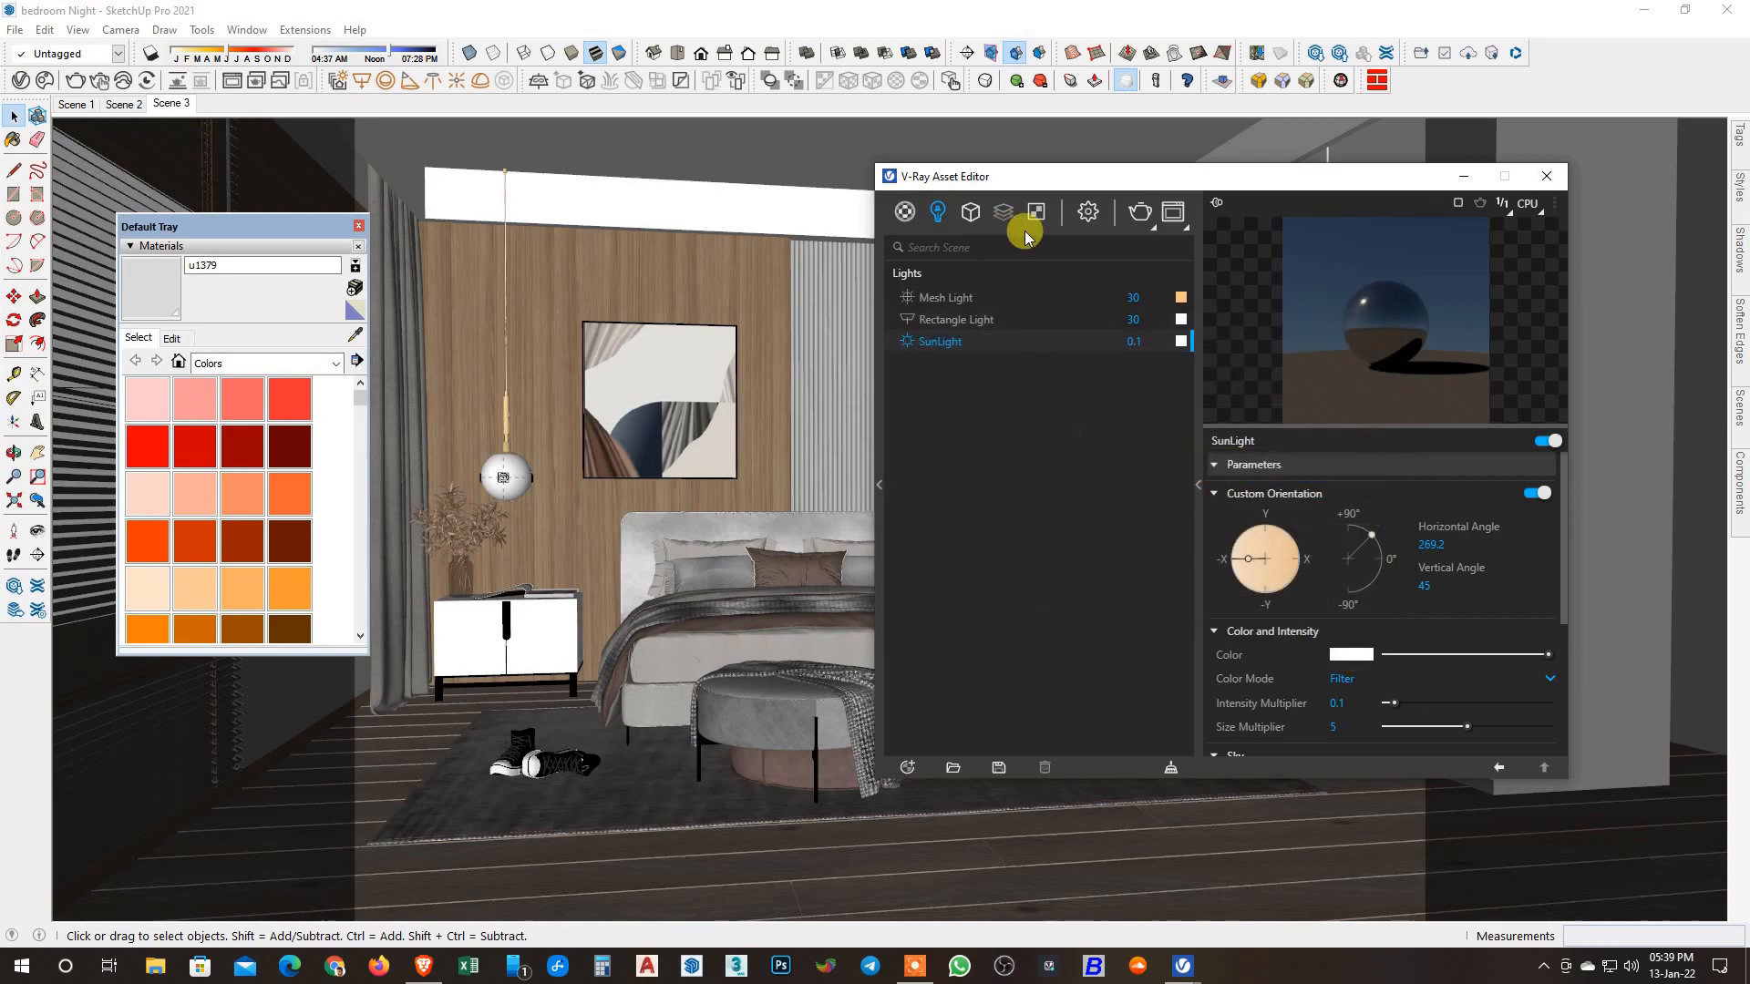
click(1089, 212)
click(1009, 352)
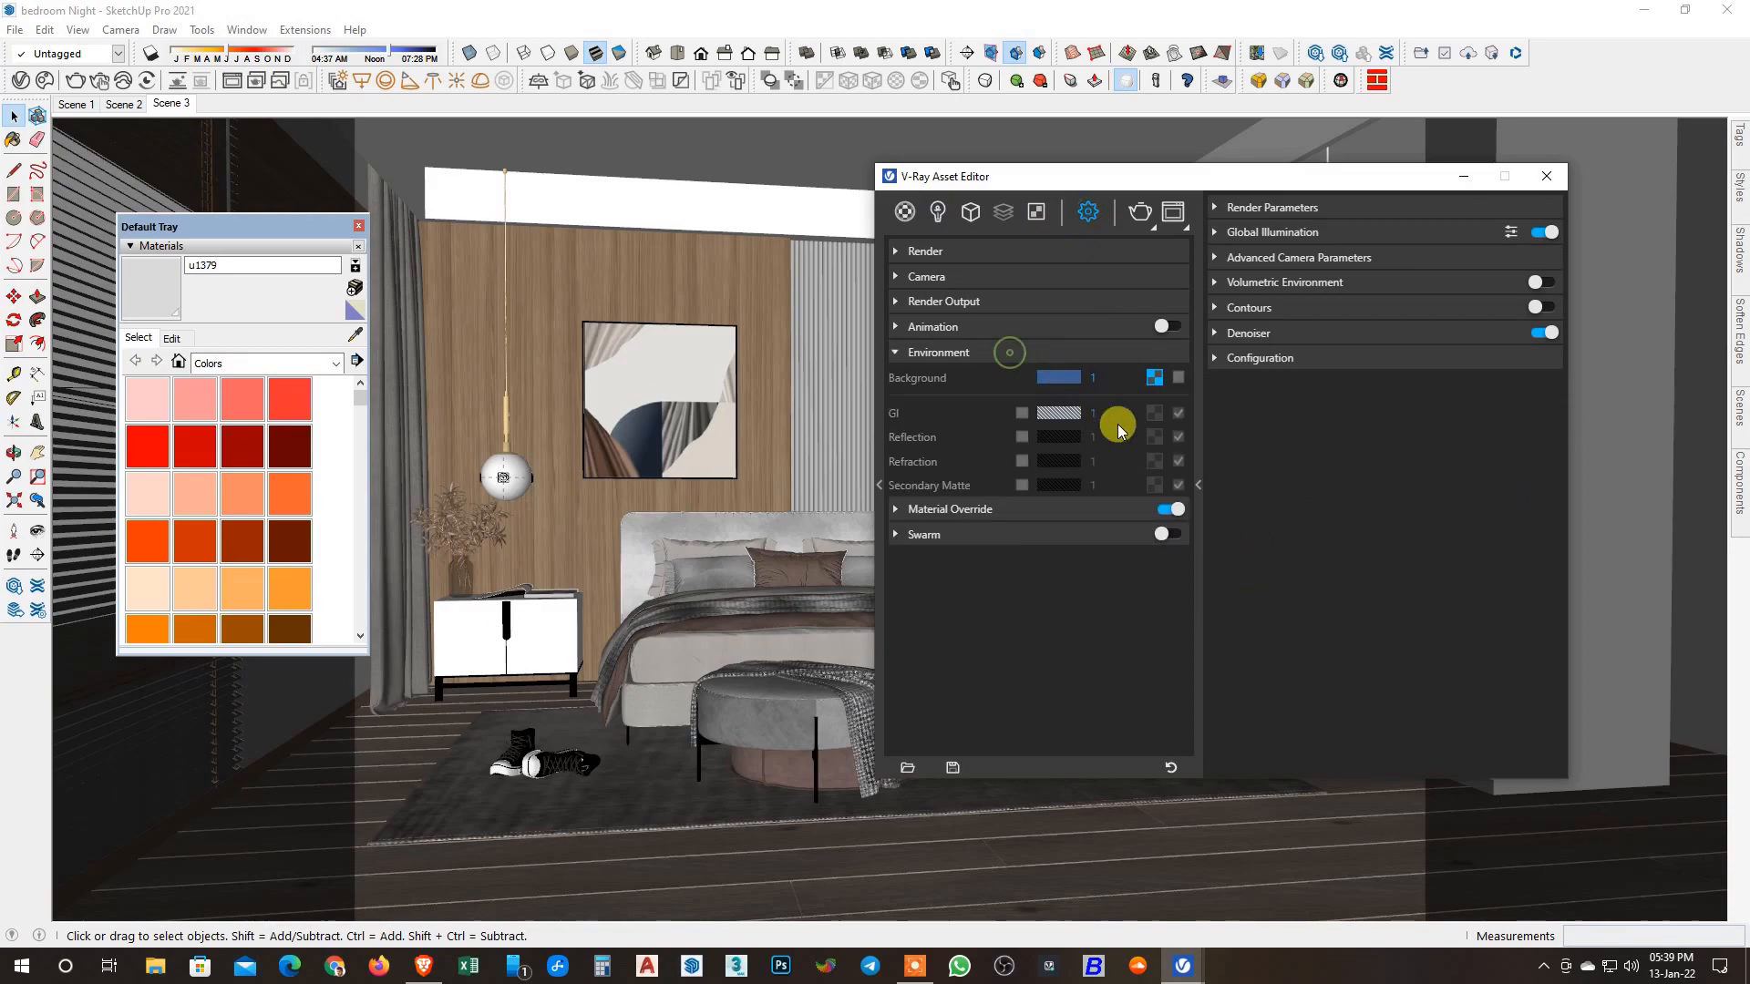
click(938, 212)
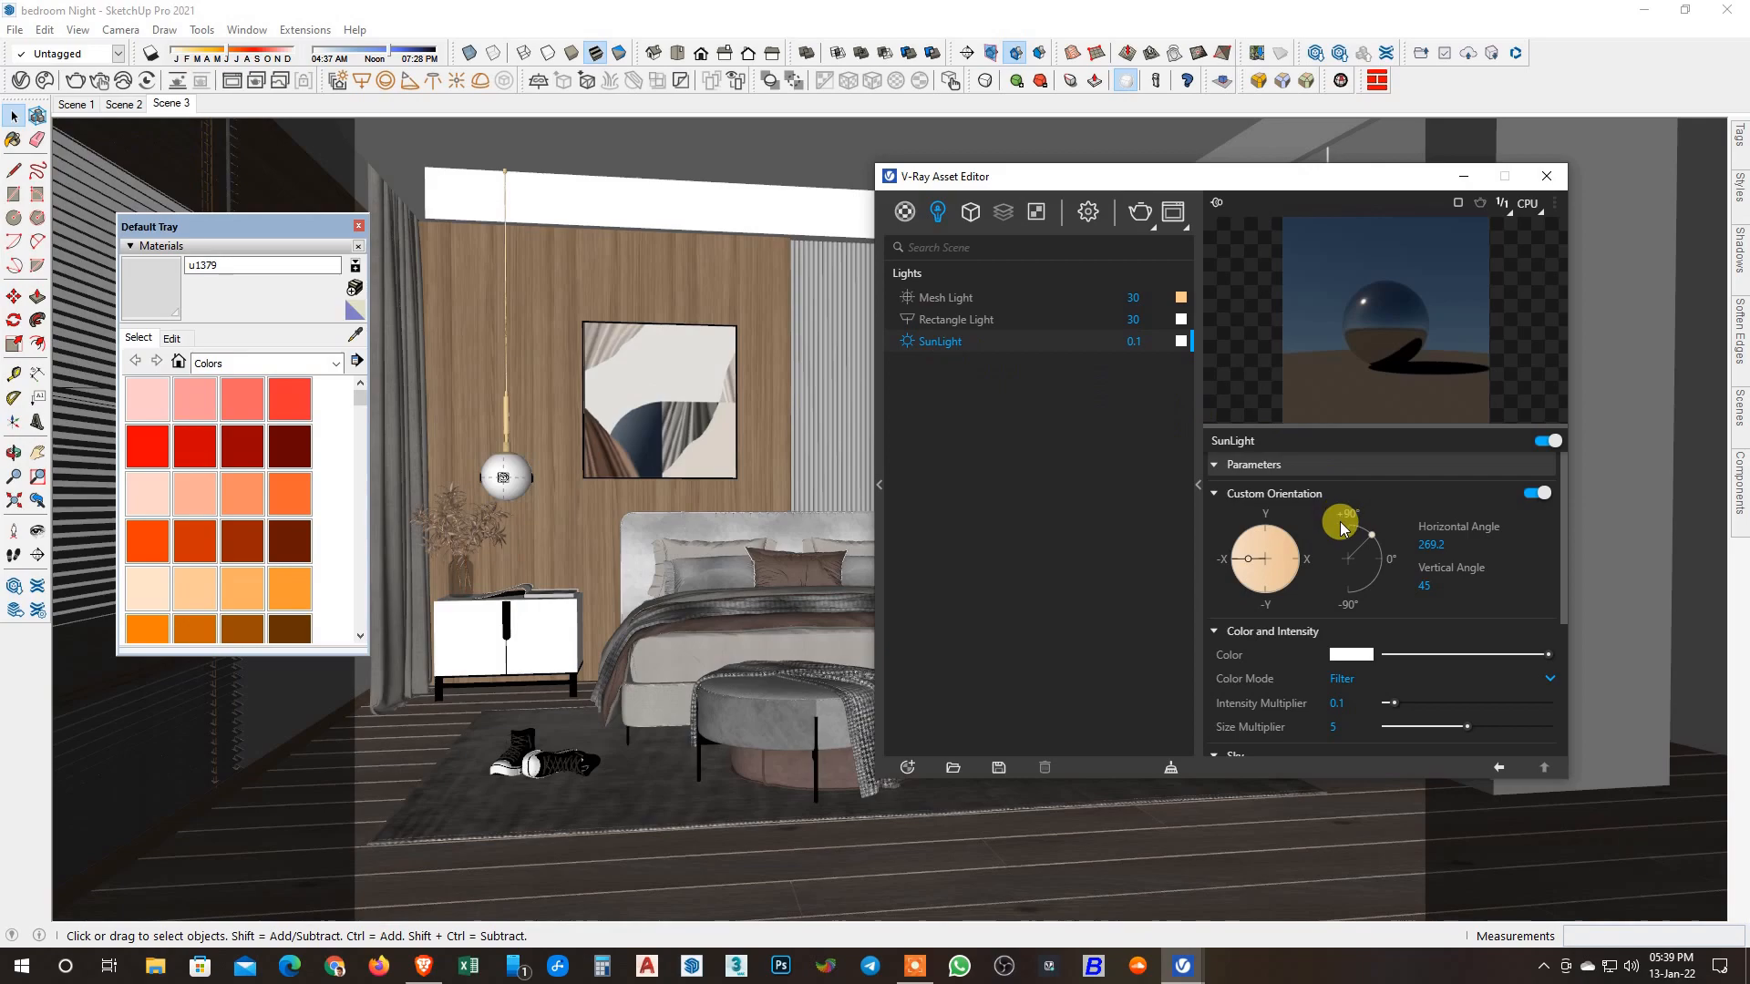
right_click(1180, 342)
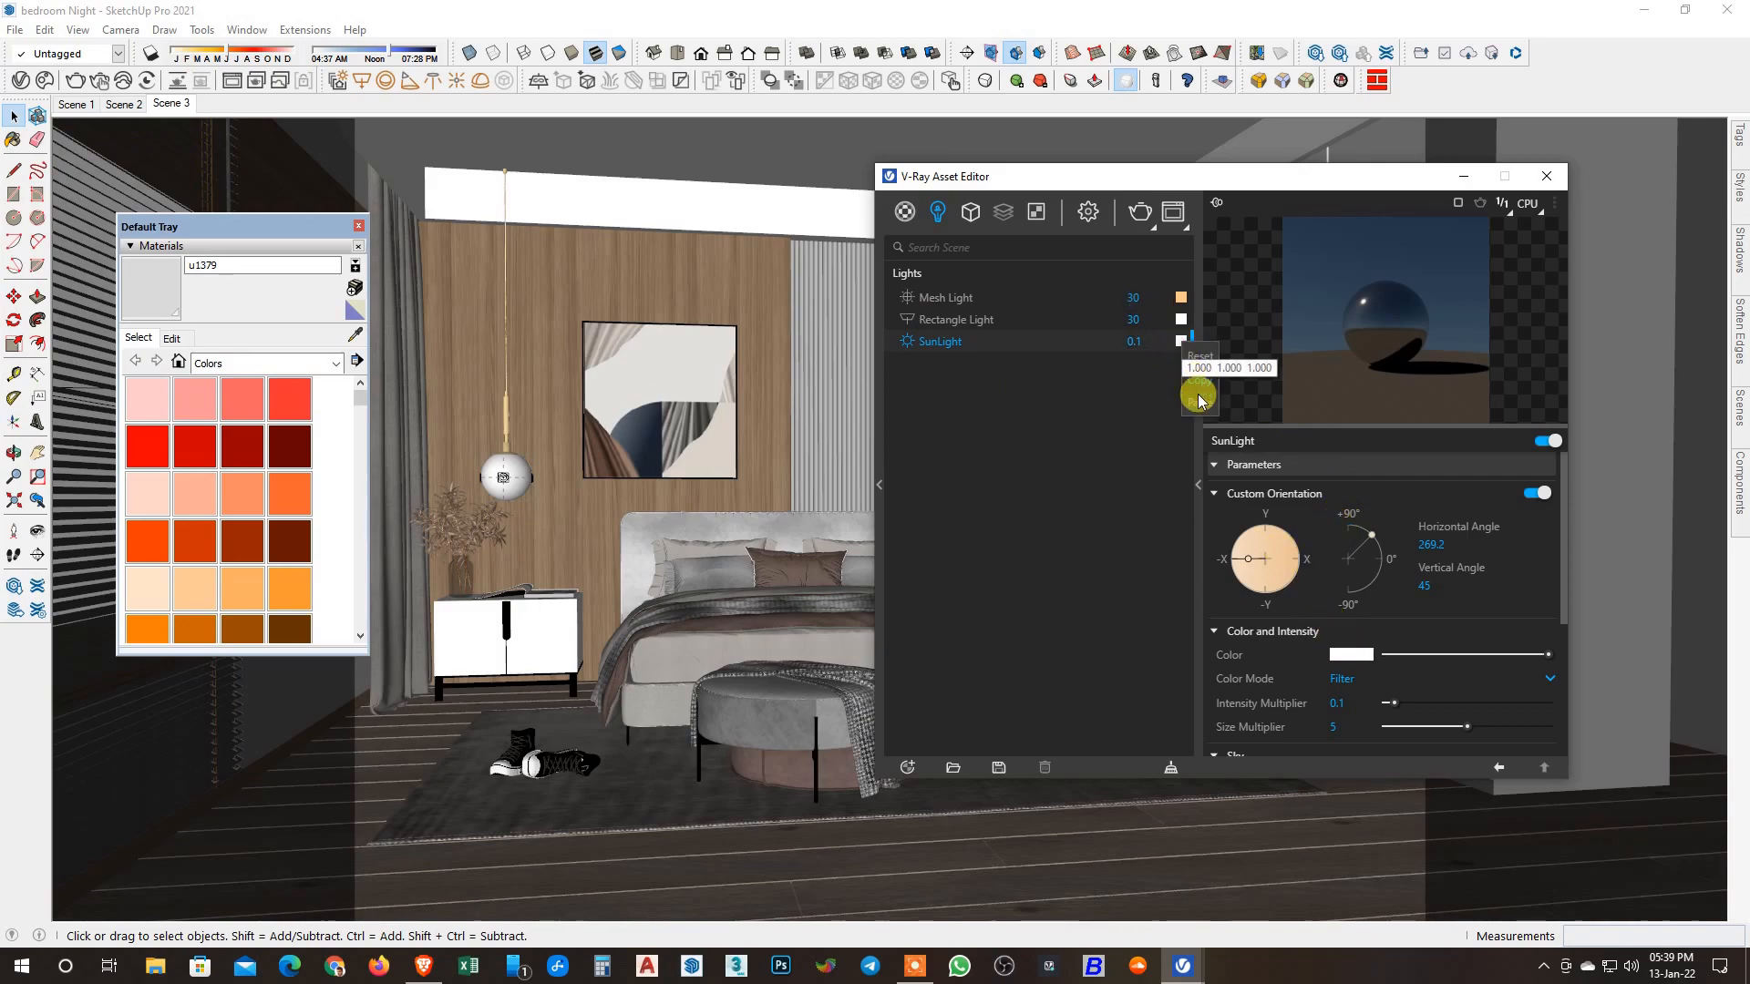
click(1198, 399)
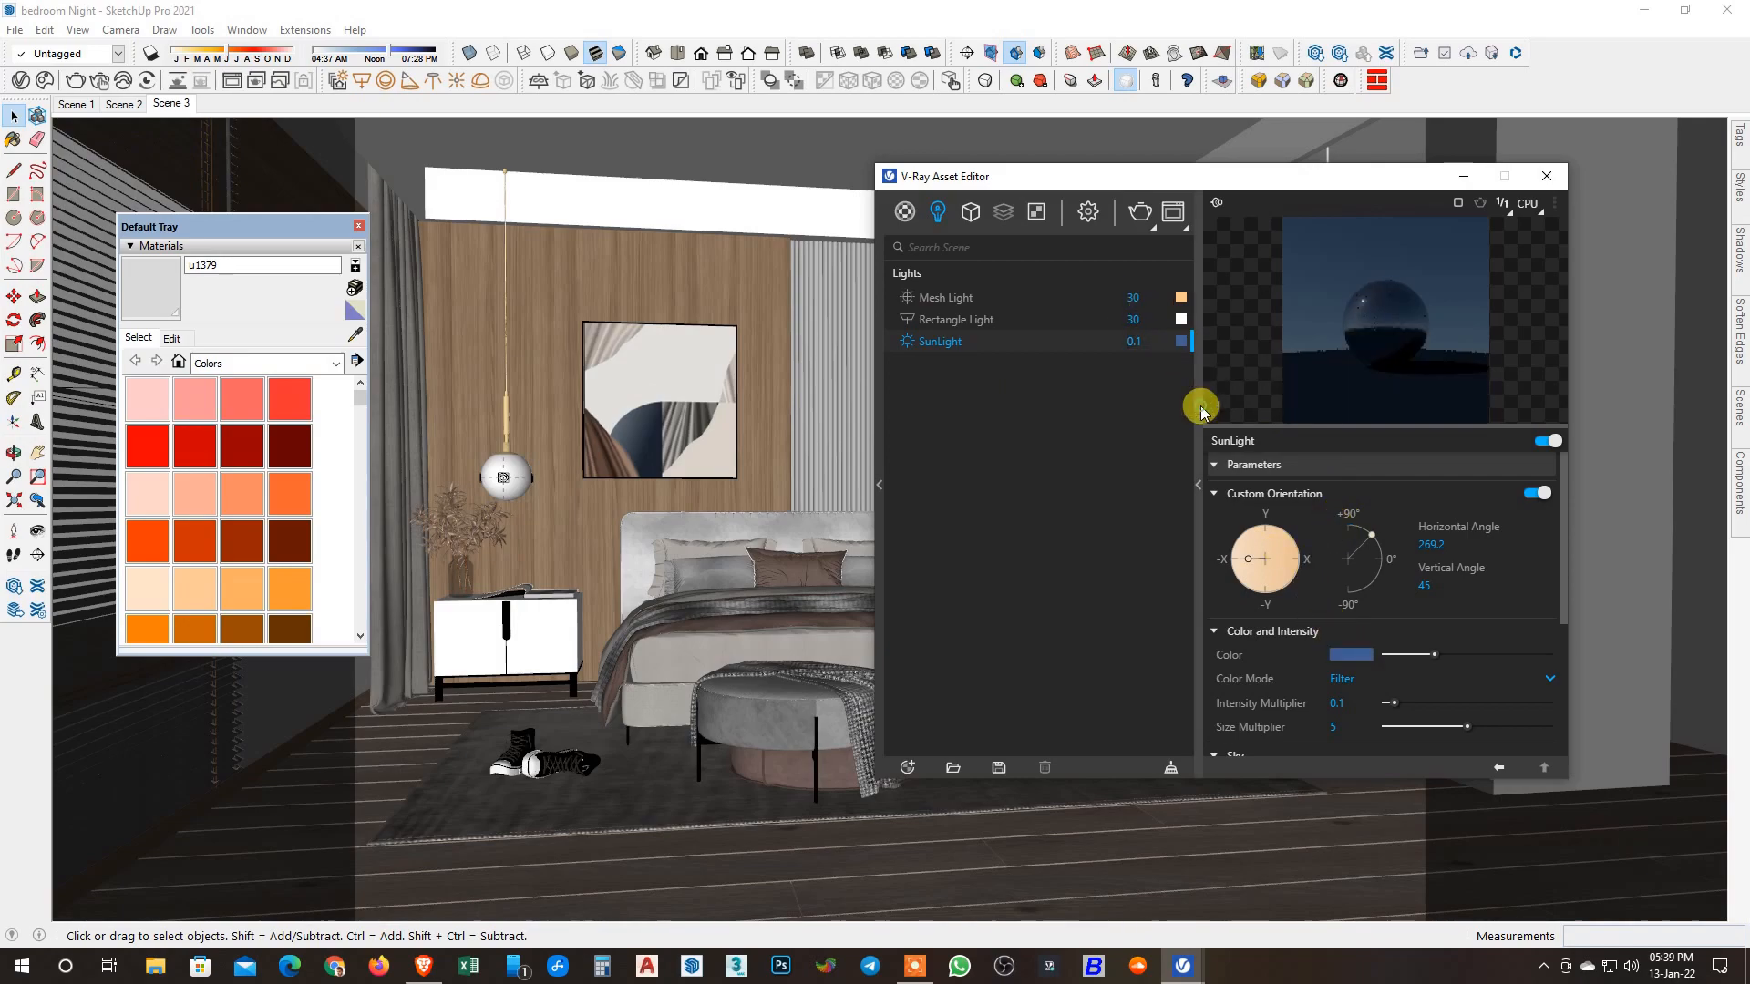
Enable Interactive mode in the render settings and start an interactive render.
click(1093, 214)
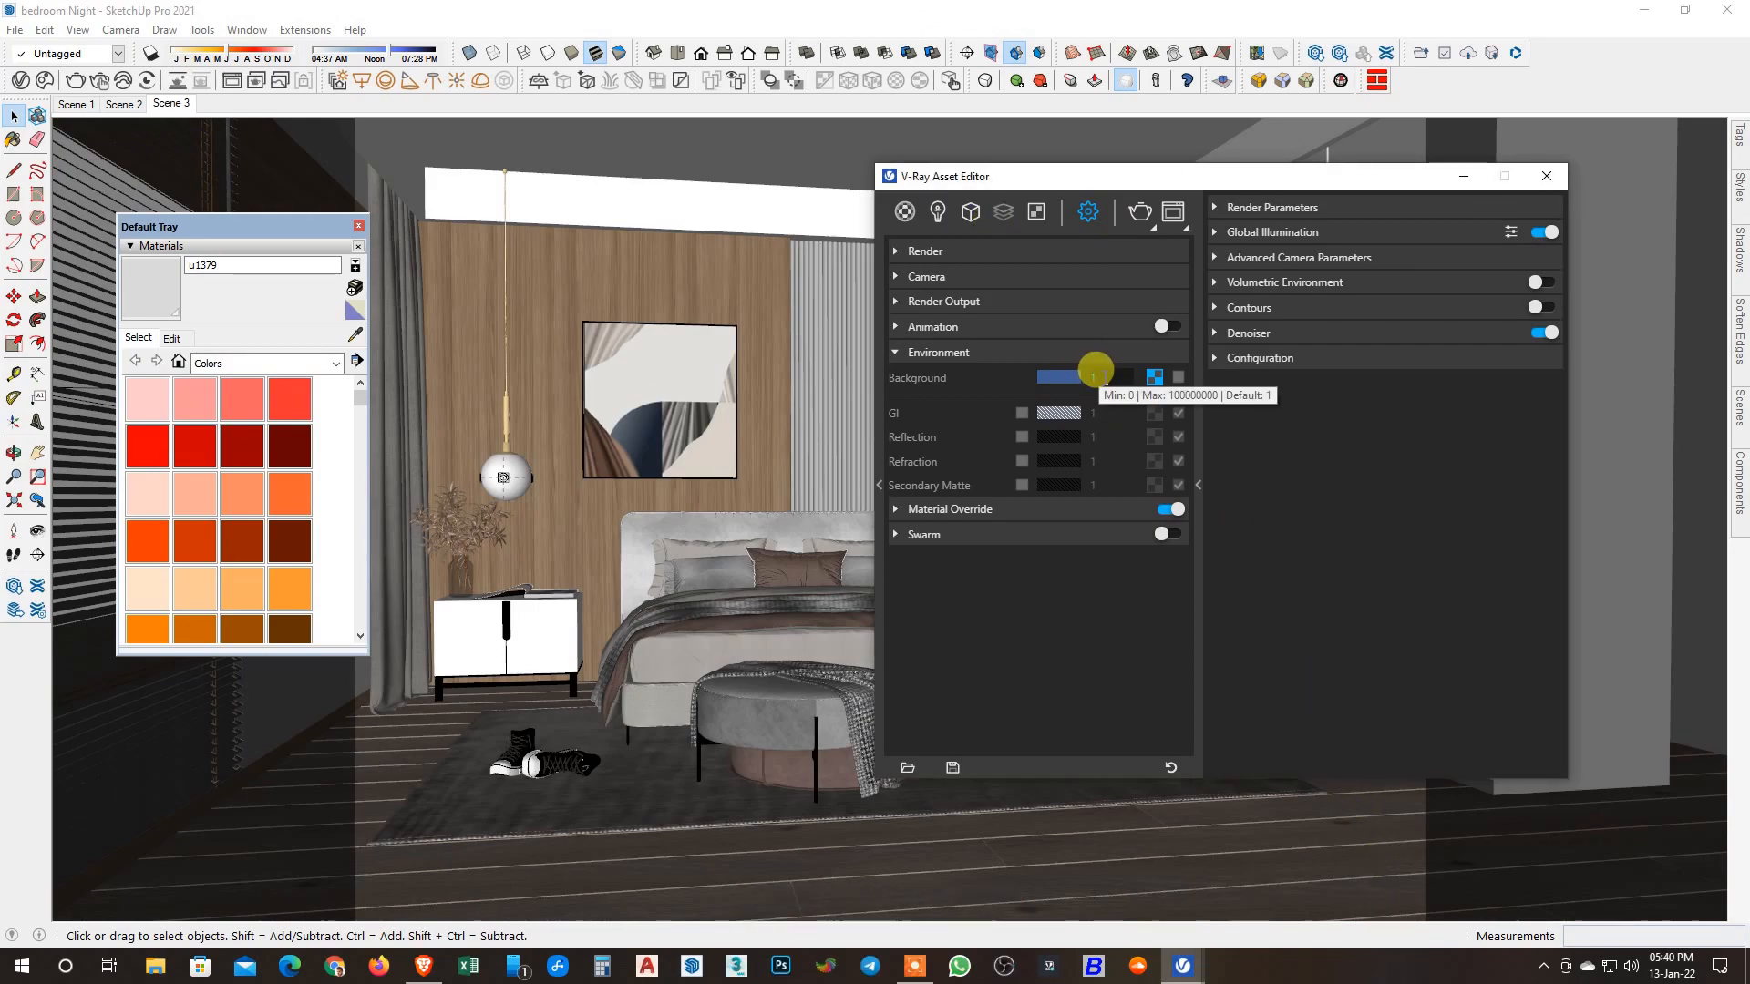
click(1130, 253)
click(1169, 300)
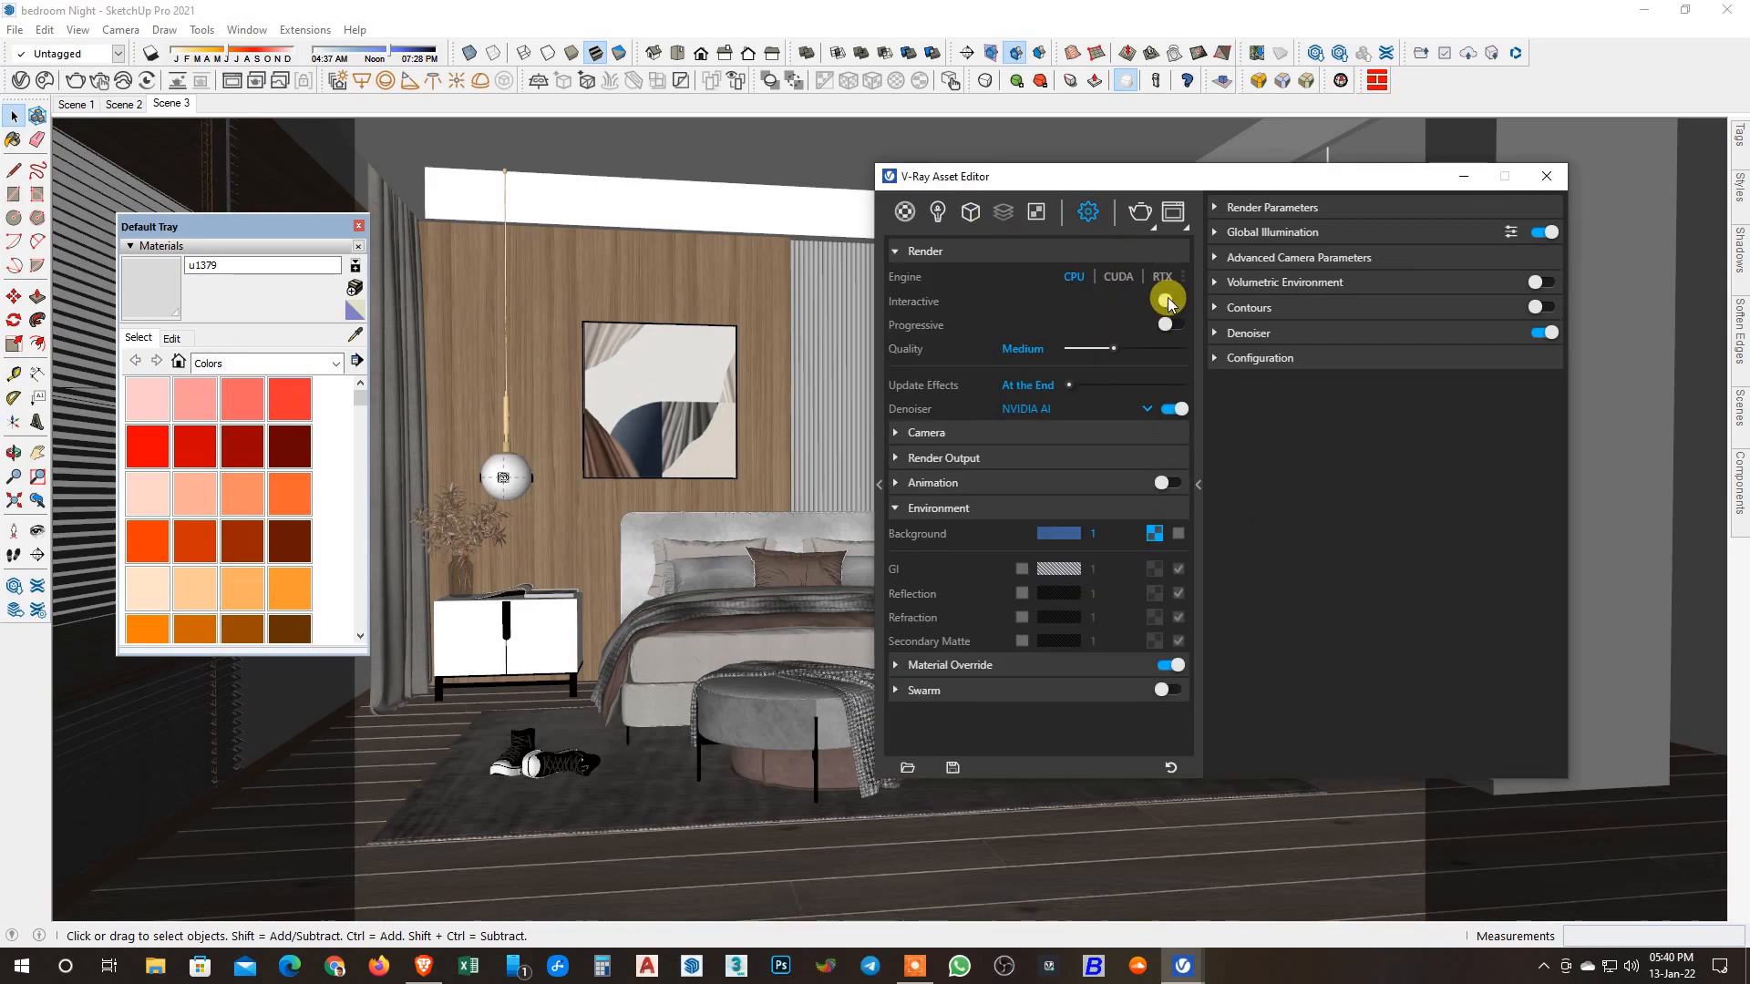
click(1139, 212)
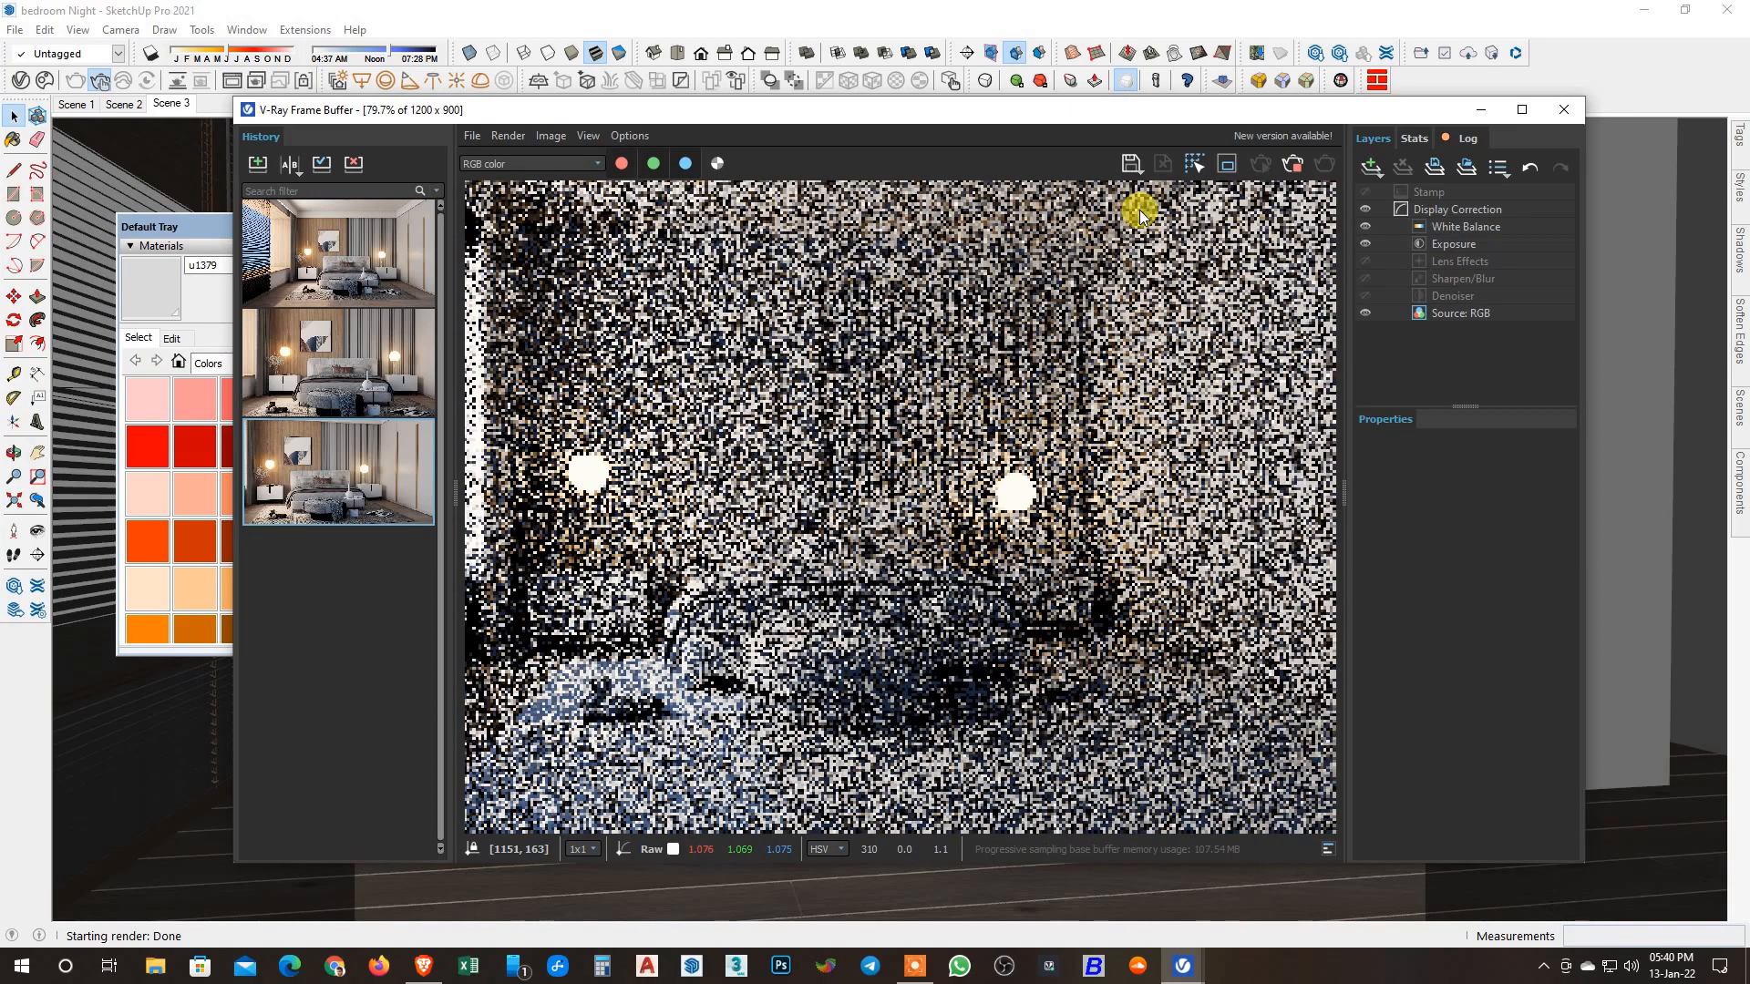
Copy the blue background colour again and paste it as the Rectangle Light colour.
click(957, 7)
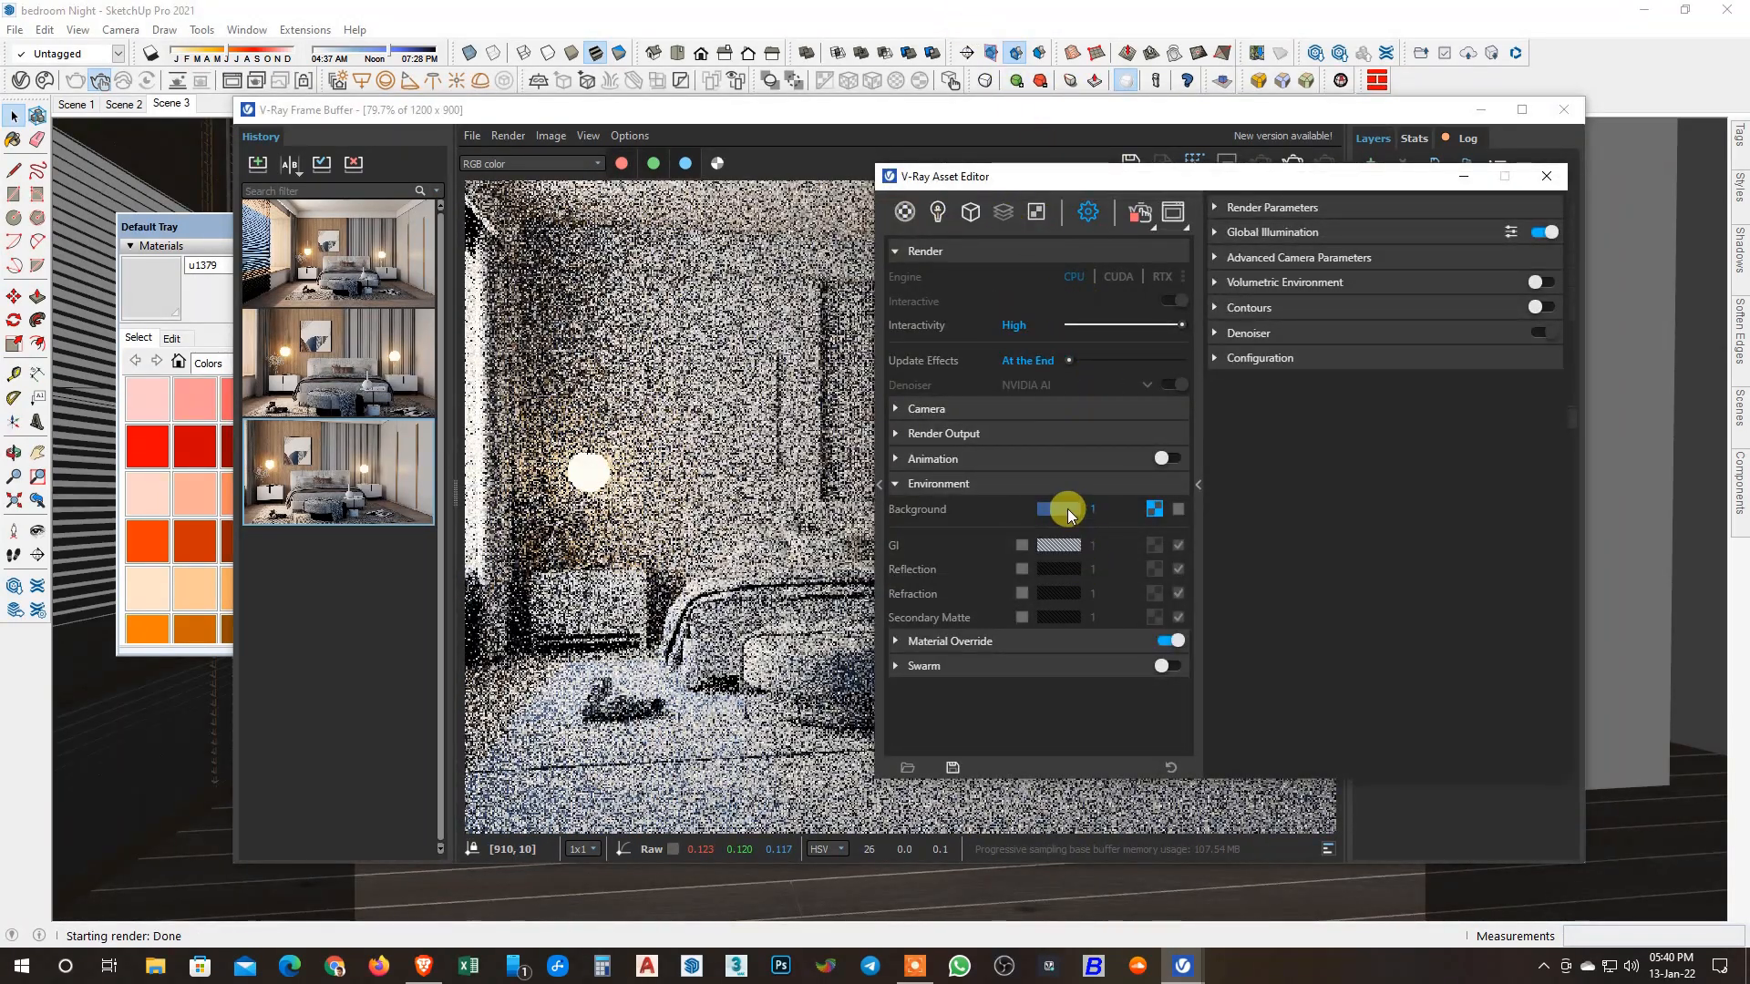
click(942, 212)
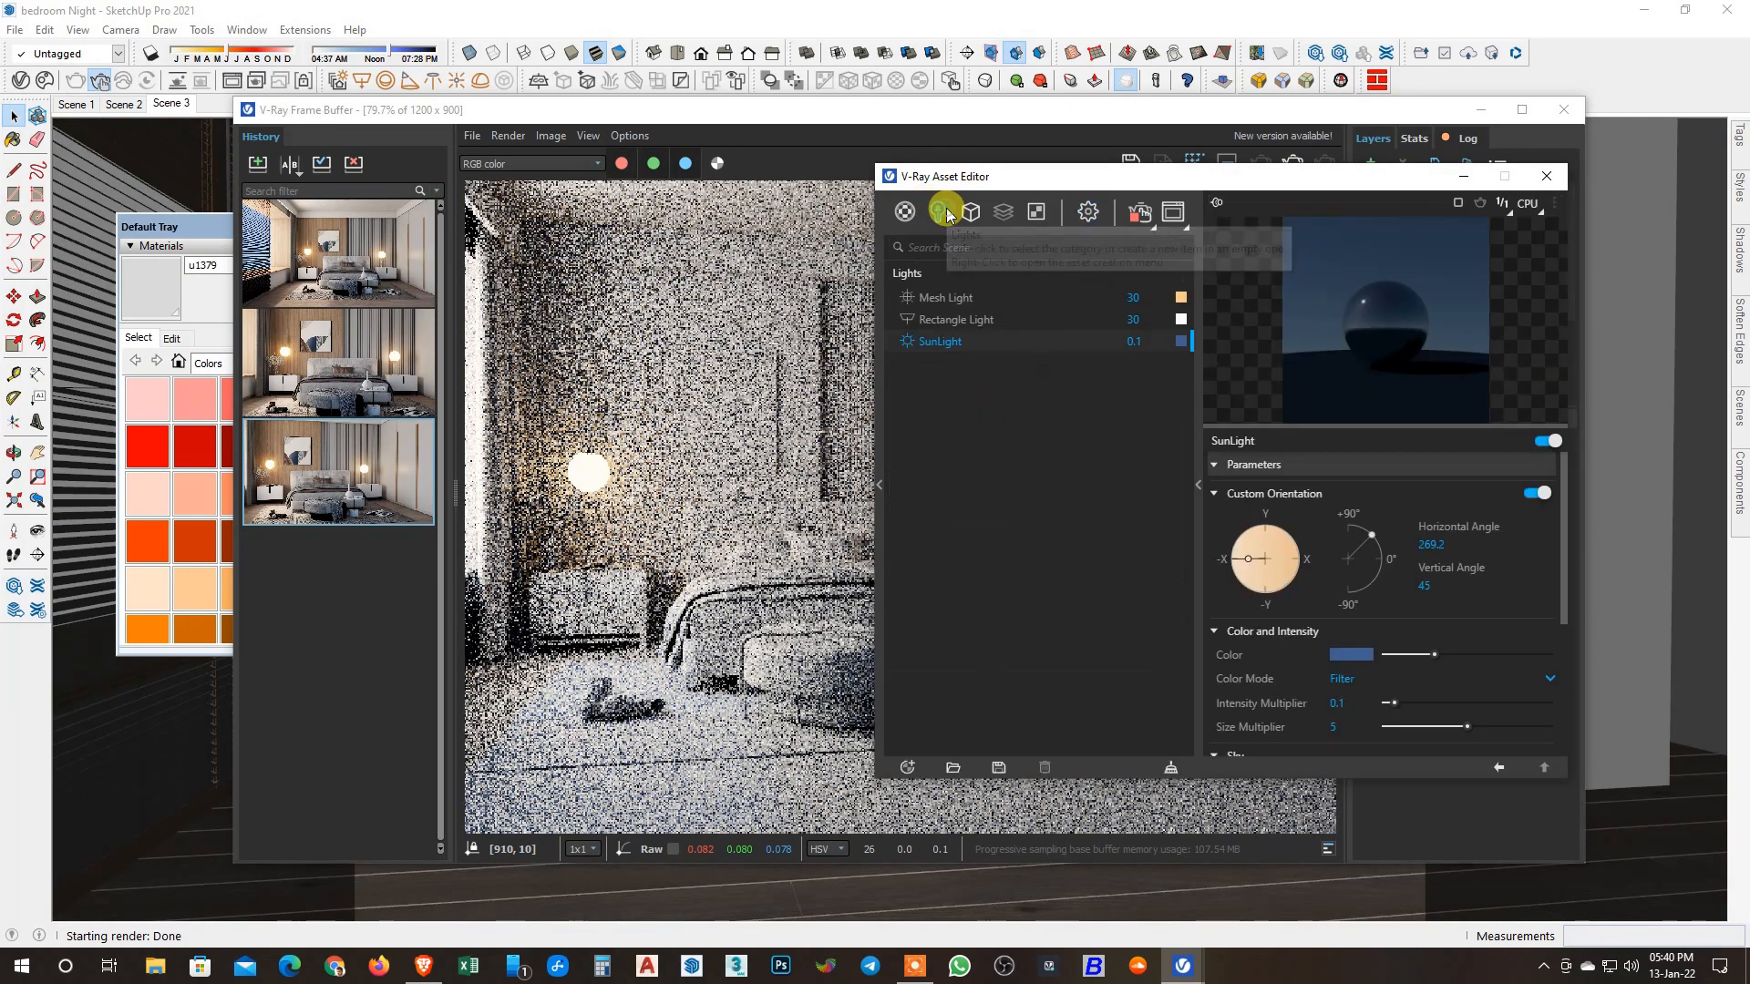
click(1057, 321)
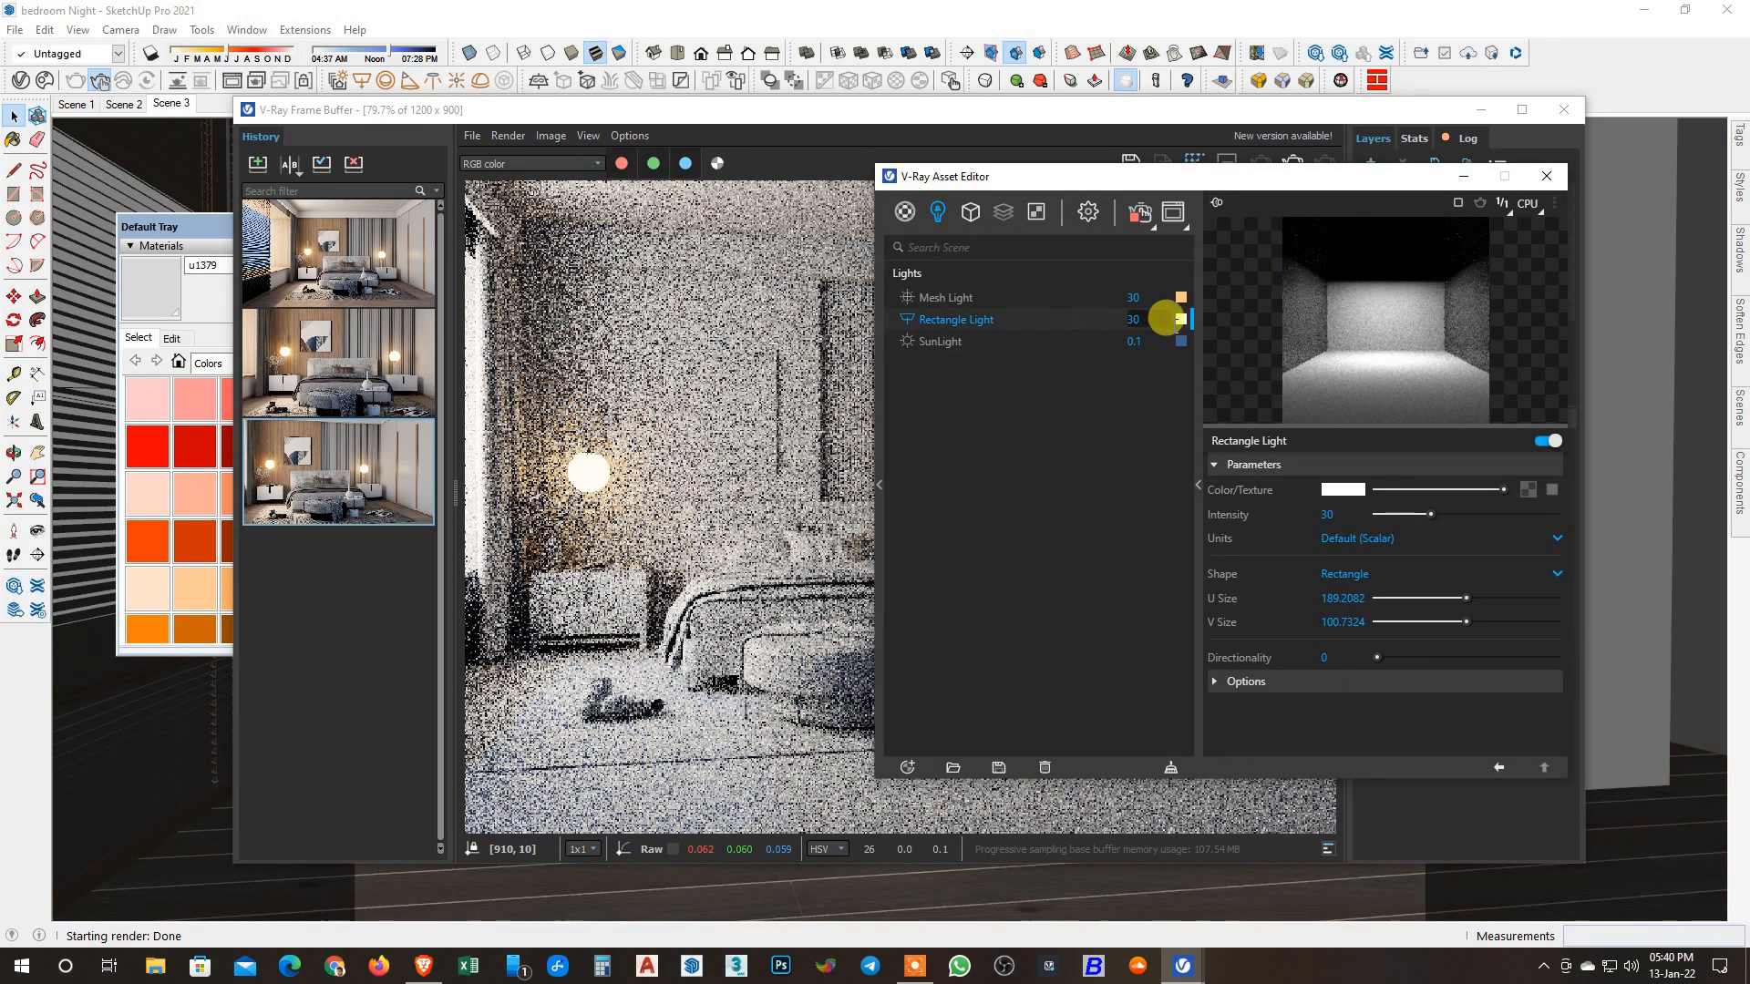
right_click(1181, 319)
click(1195, 380)
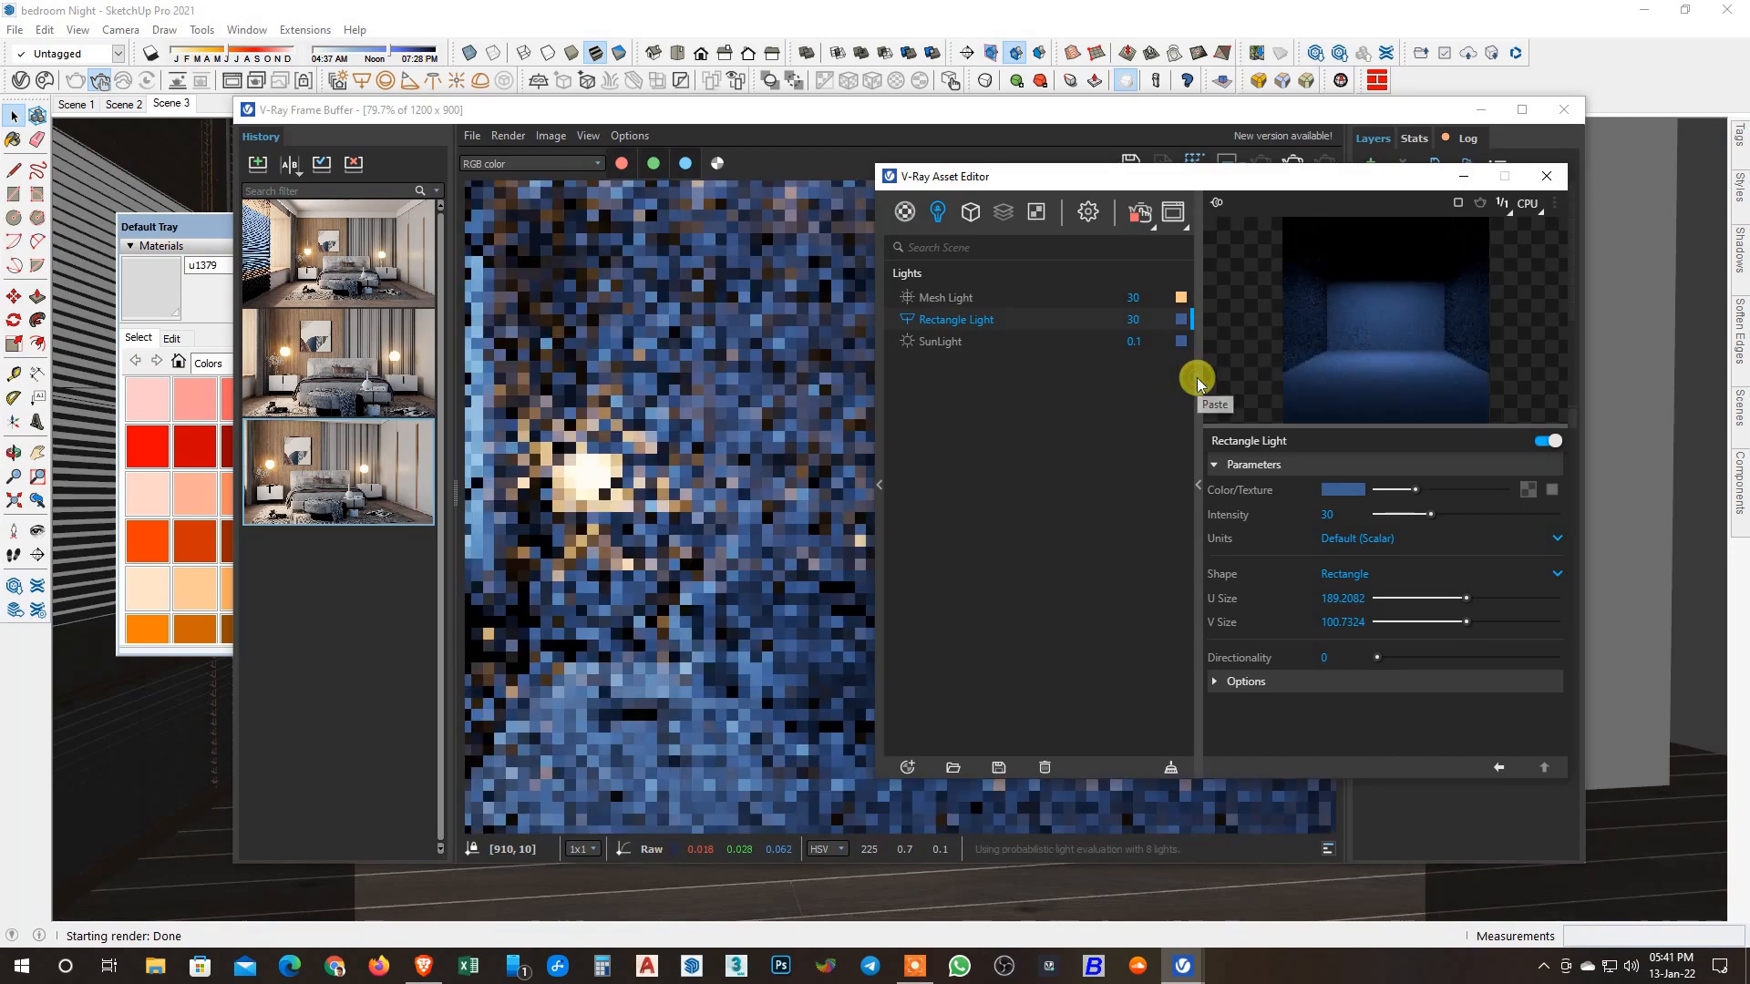
Try Rectangle Light intensities of 20 and 10 in the interactive render, returning the value to 20.
drag(1066, 178, 1131, 158)
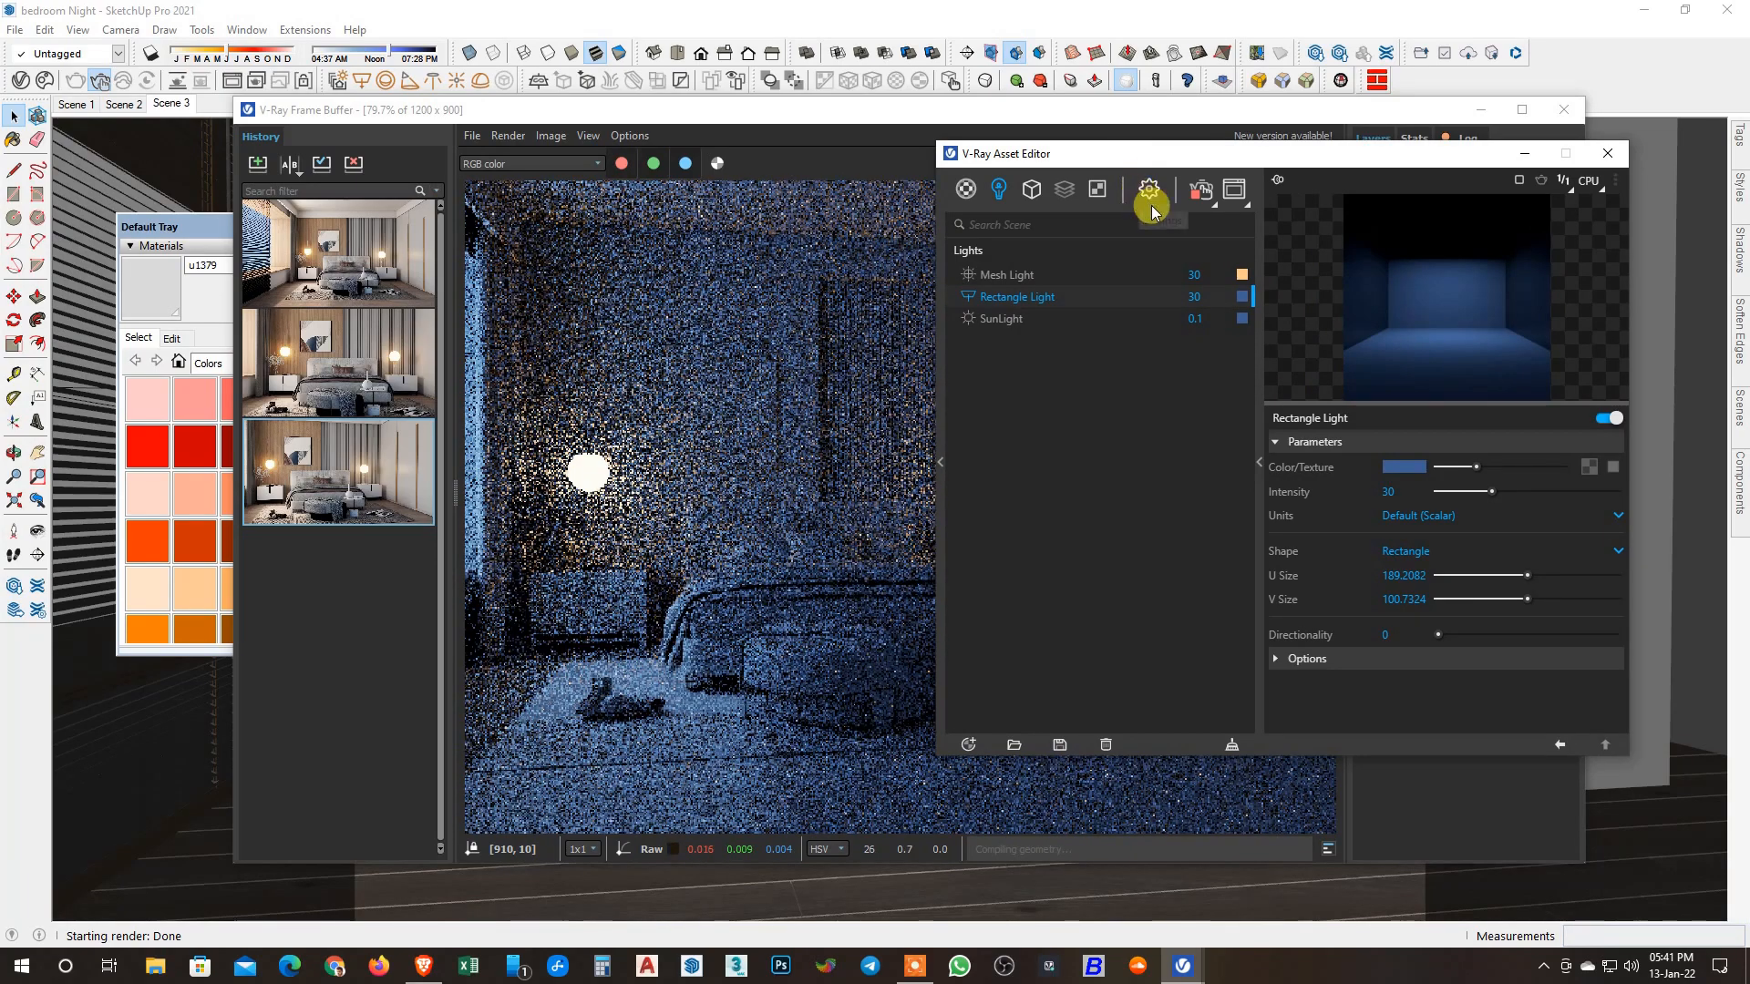
click(1395, 488)
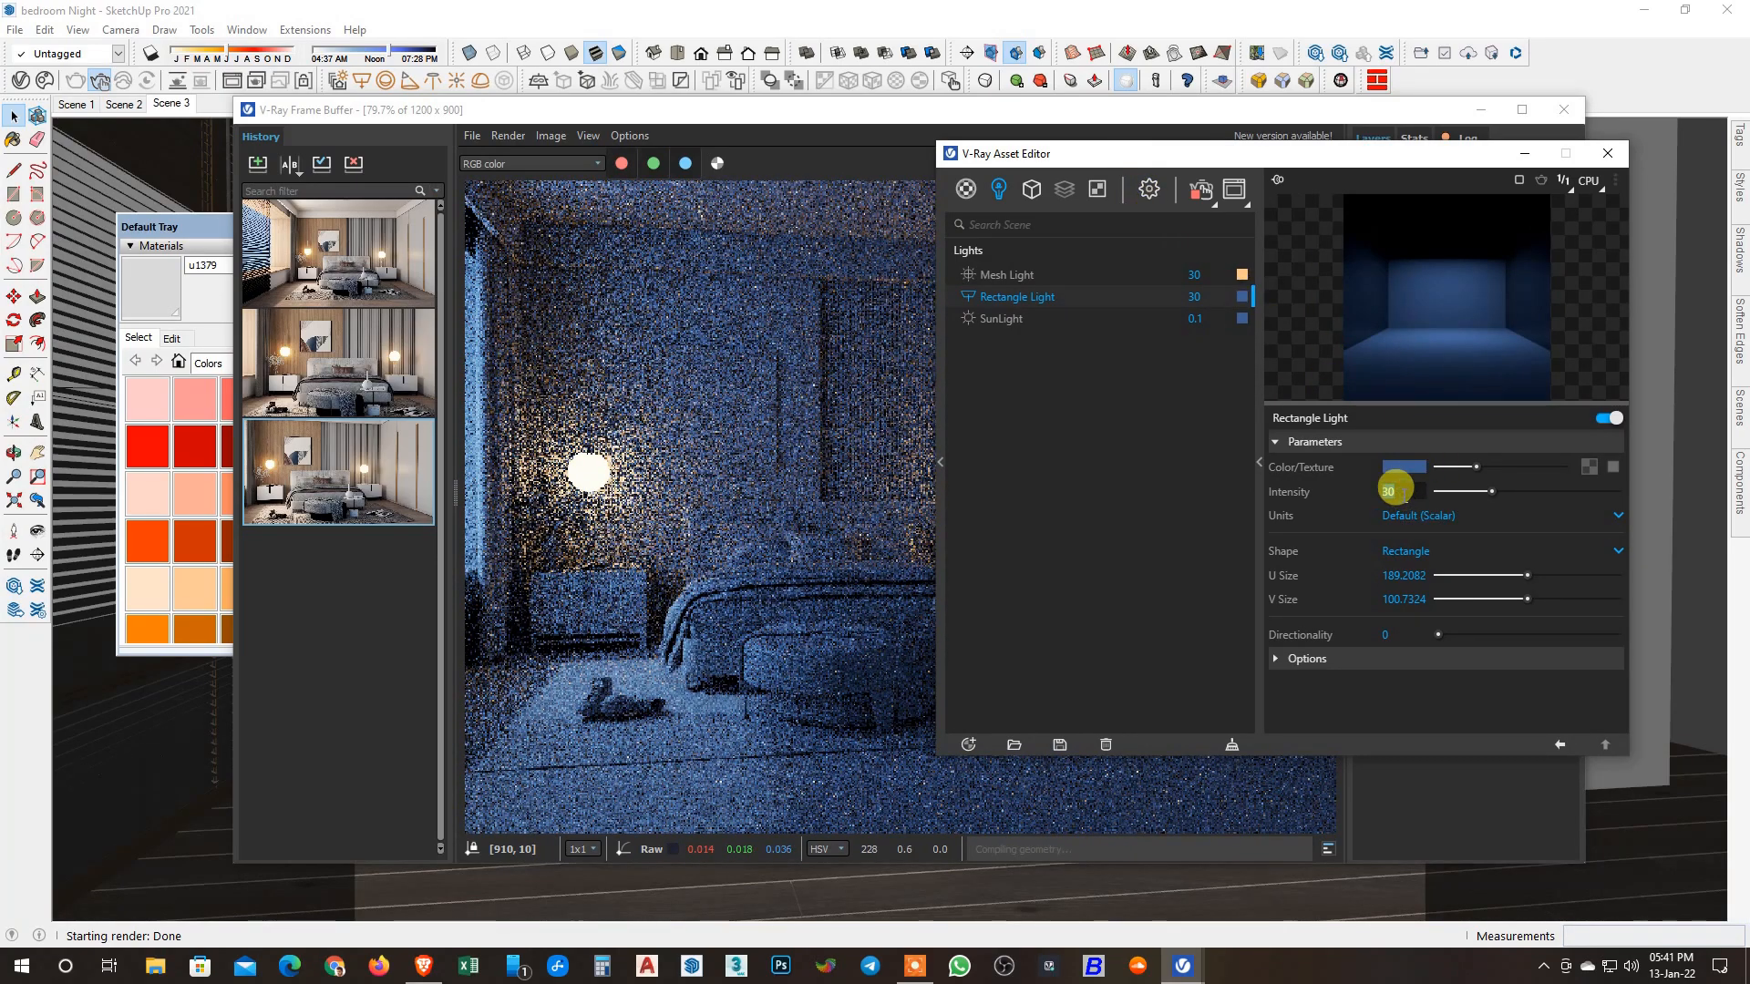
click(1411, 699)
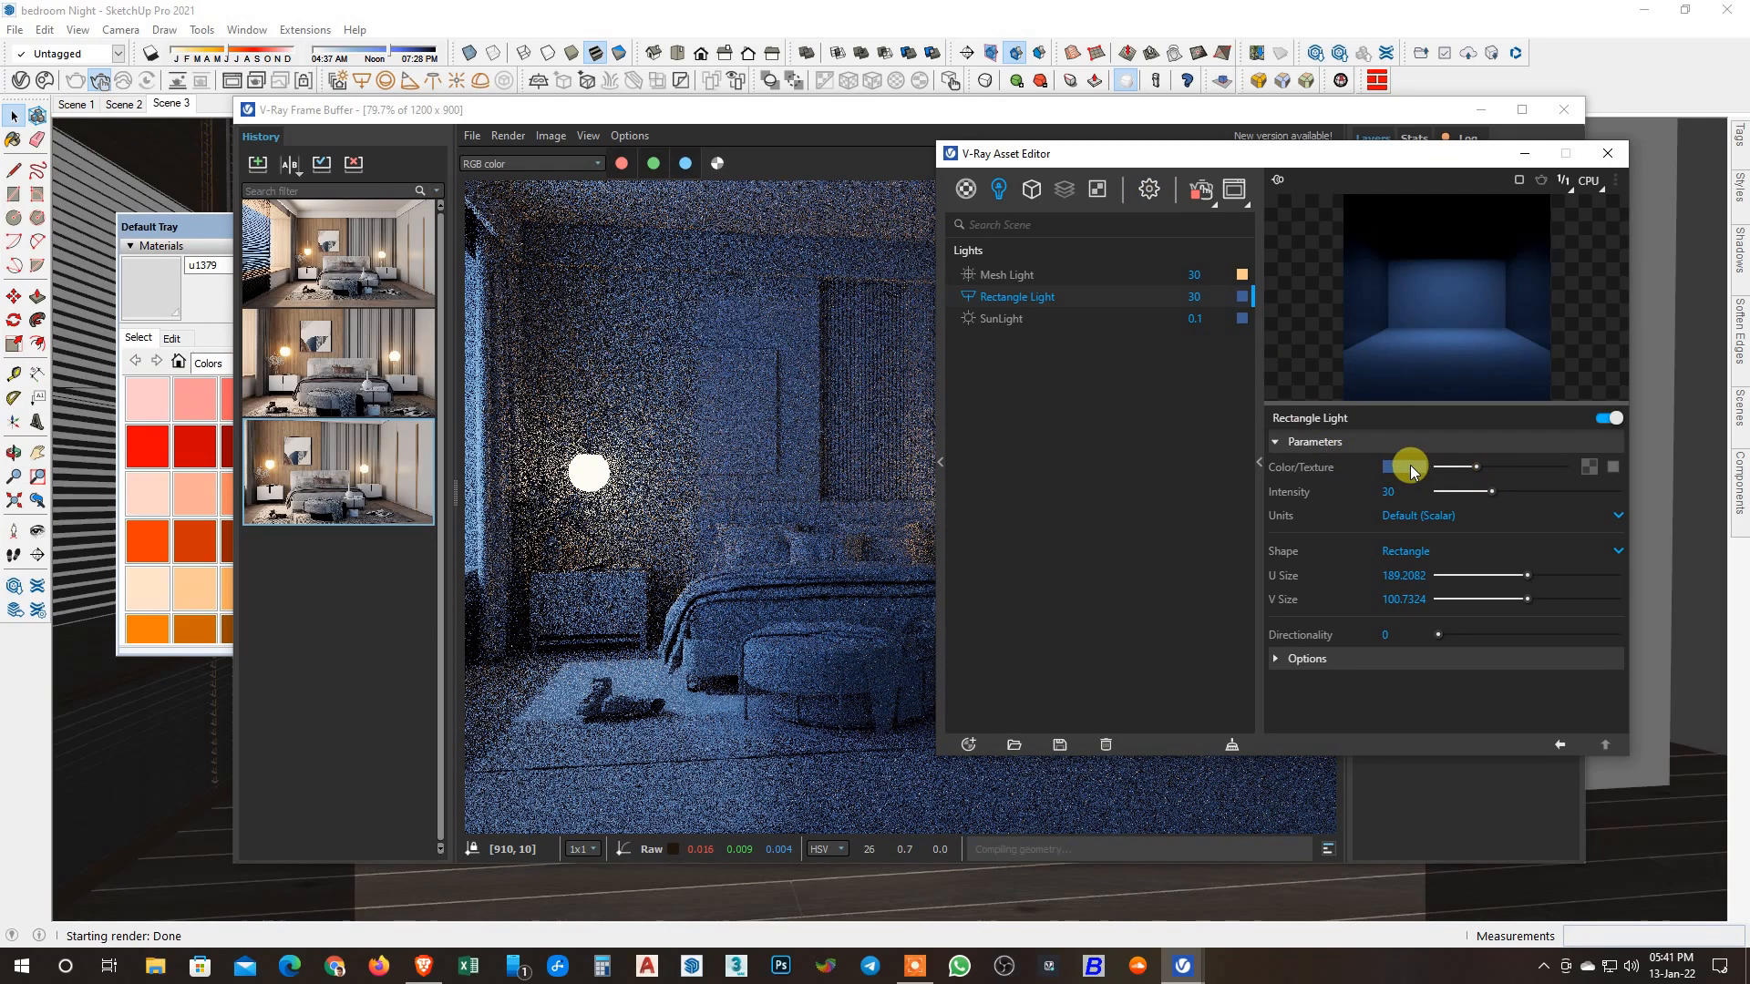
double_click(1393, 492)
text(20)
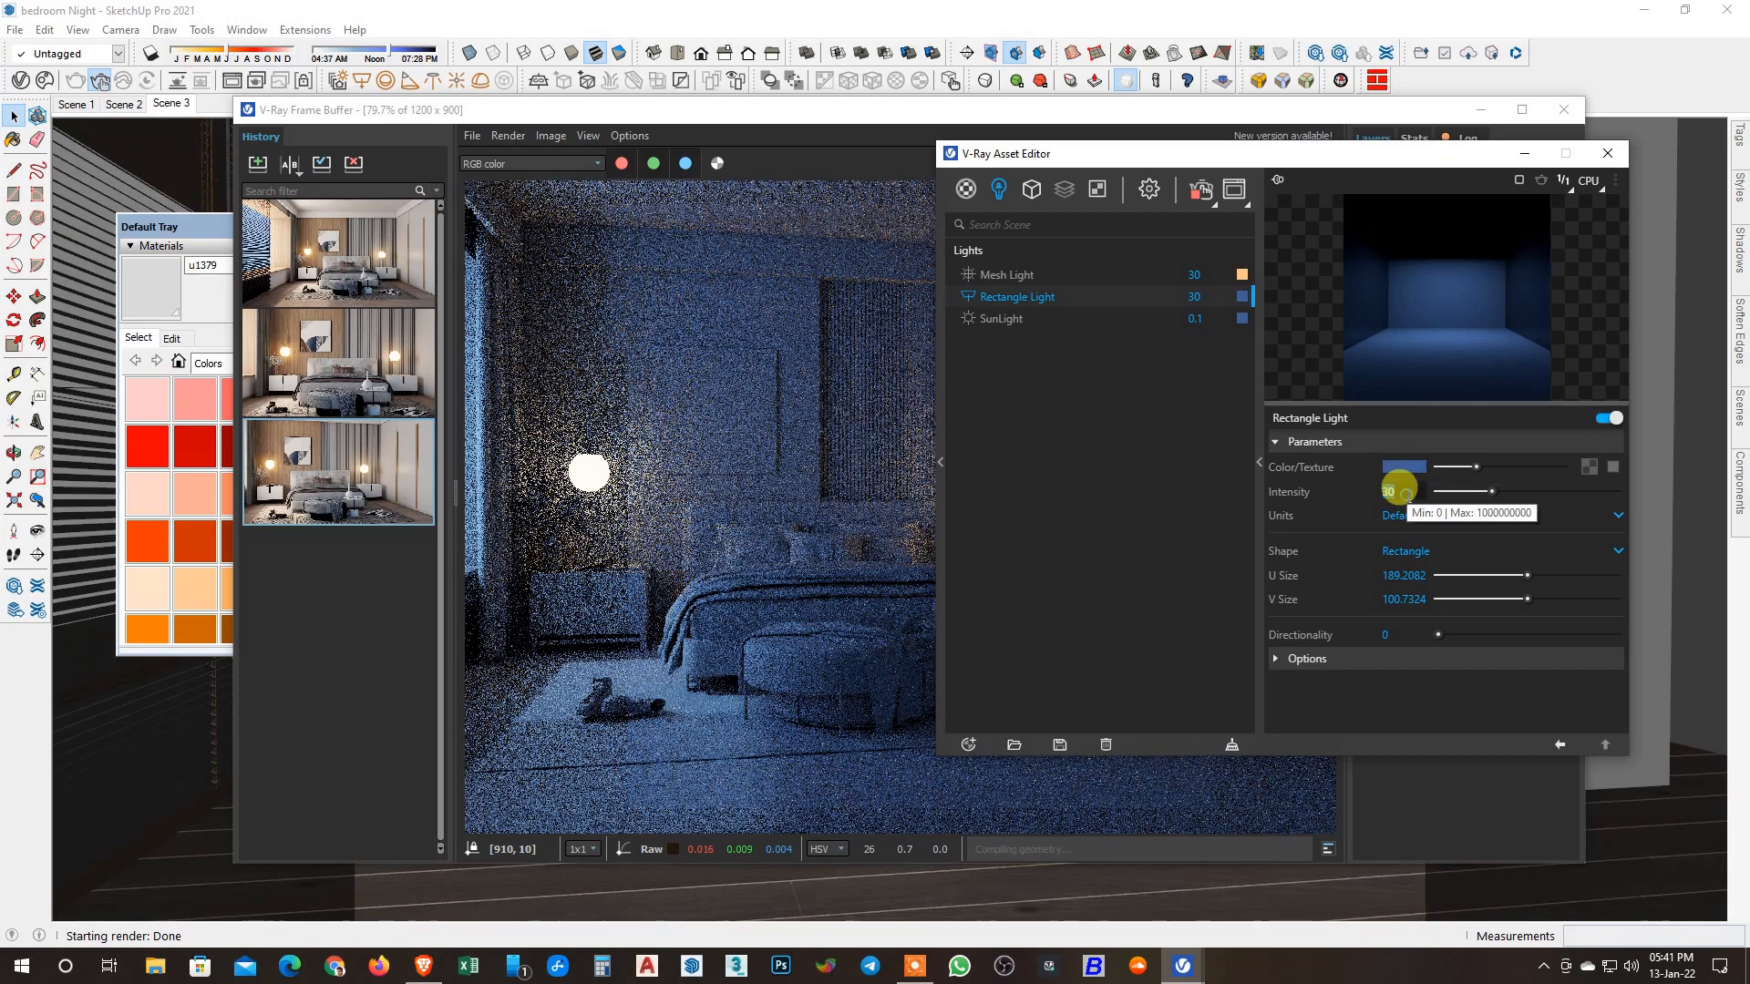
key(Return)
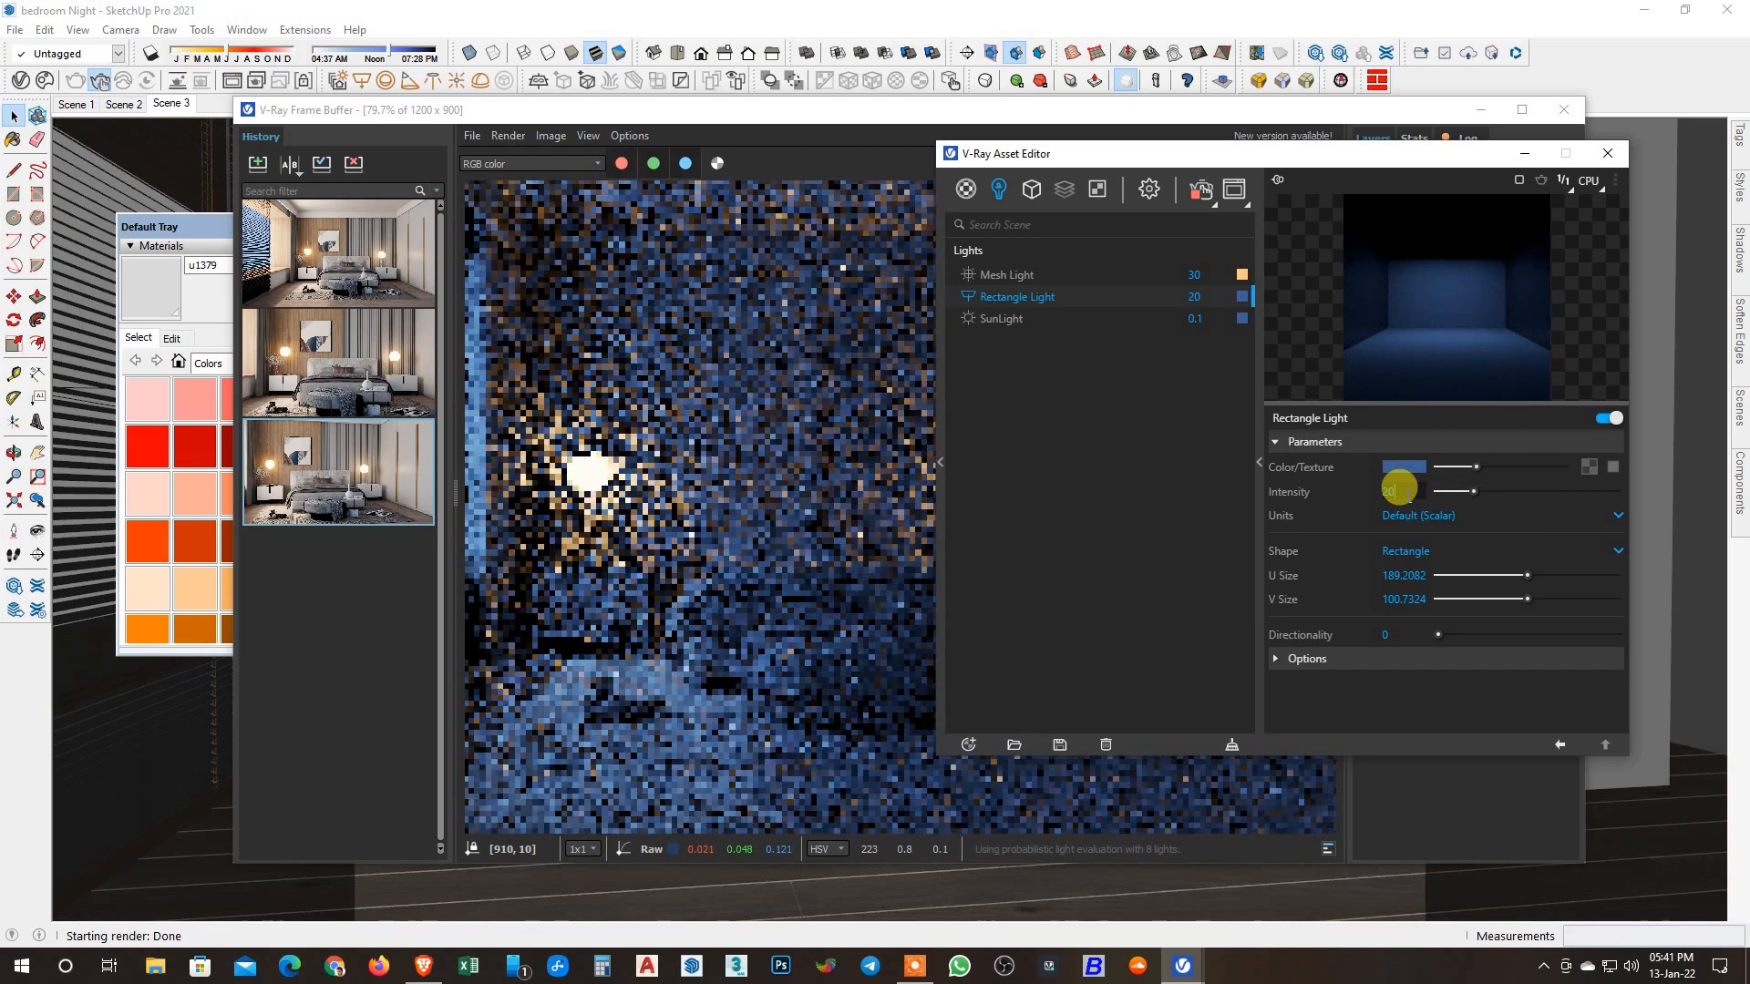
text(10)
key(Return)
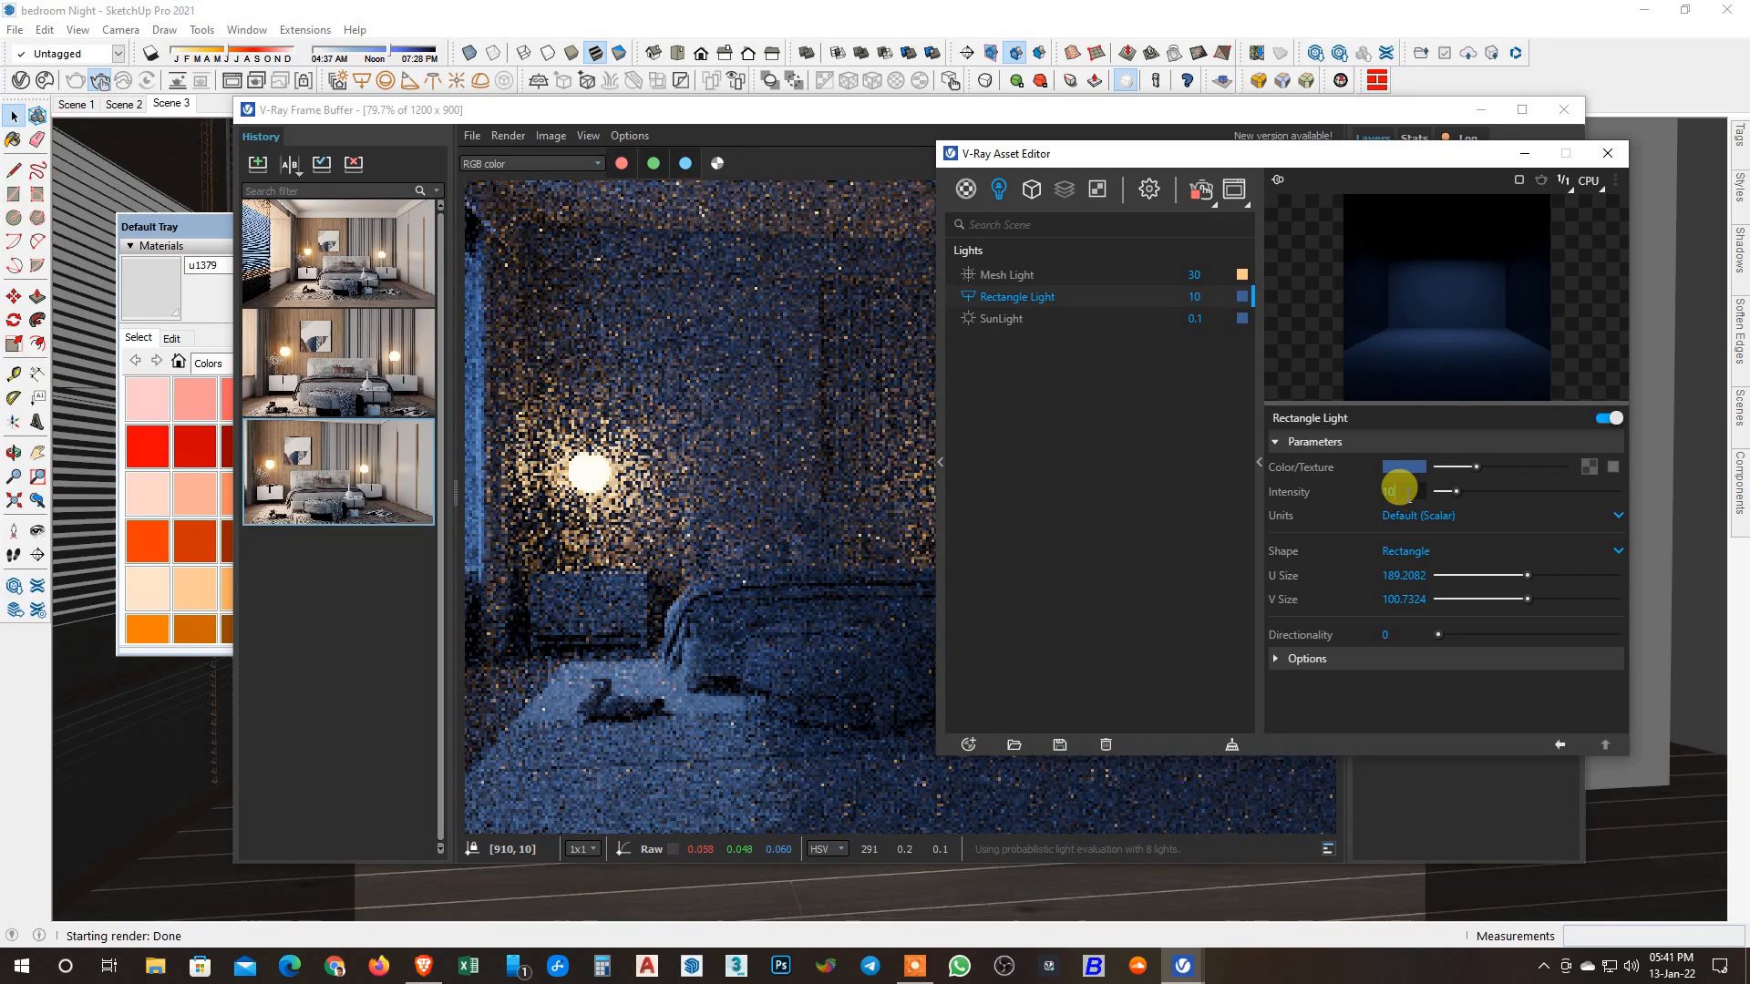
text(20)
key(Return)
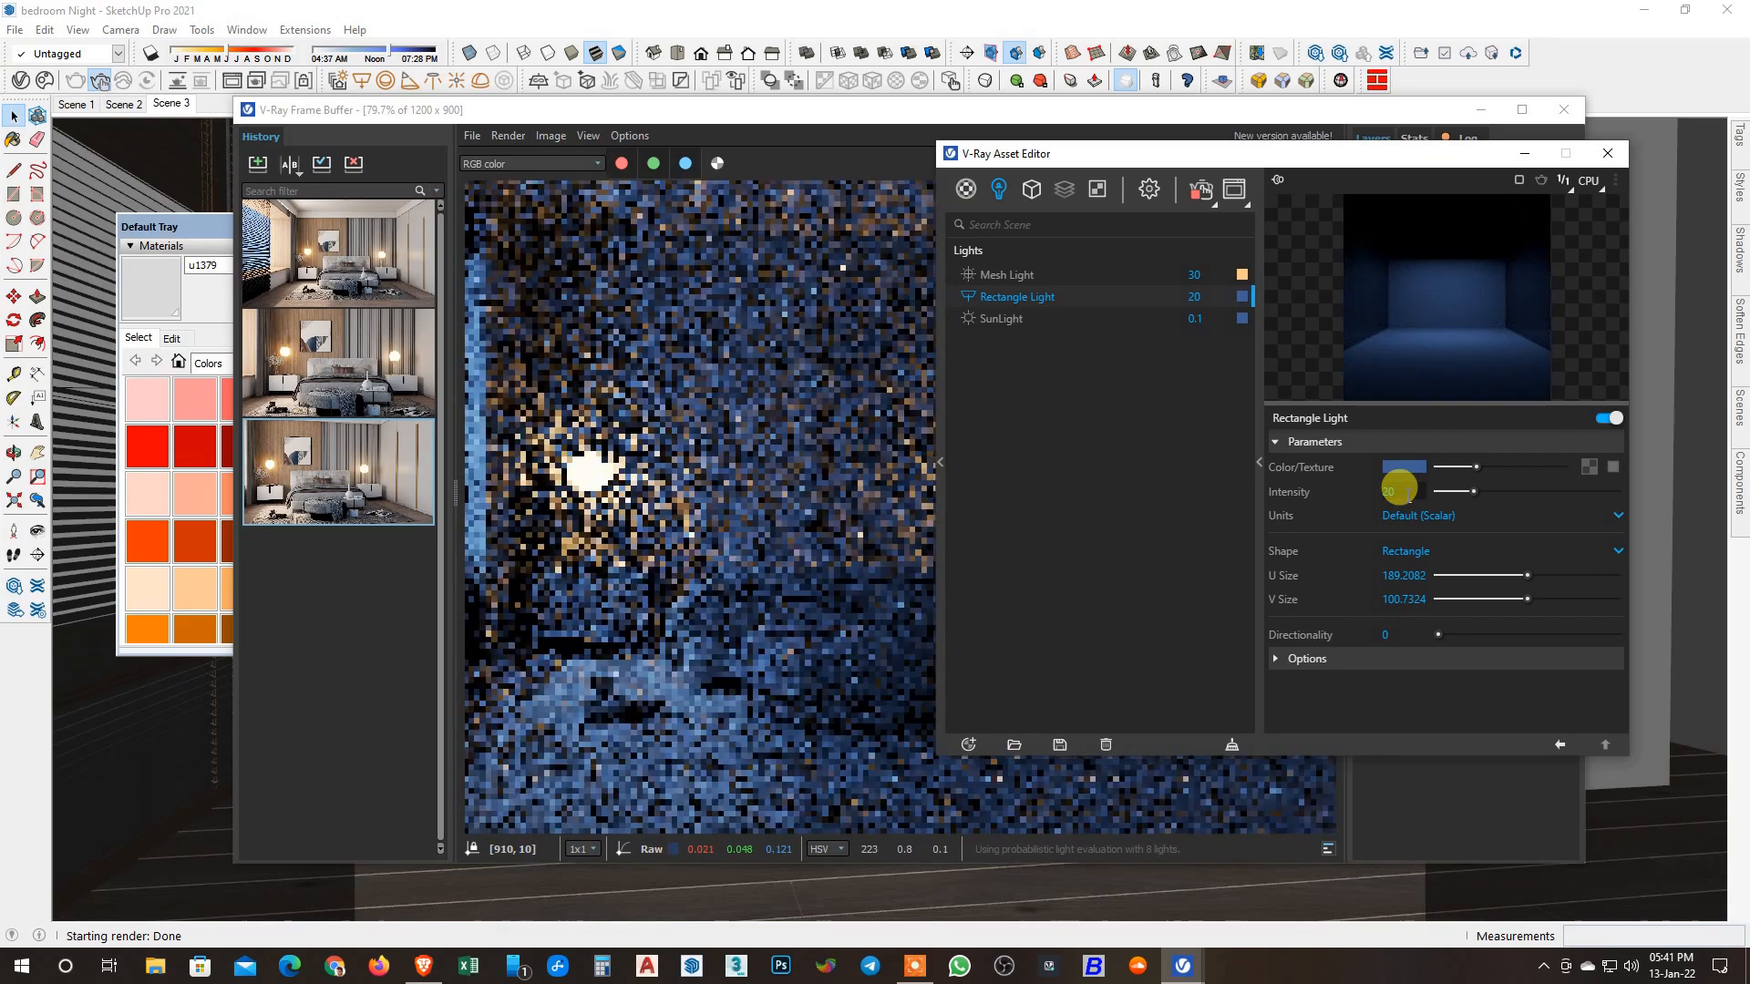
Turn off Material Override in the render settings and shrink the Asset Editor aside to uncover the interactive render.
click(1050, 319)
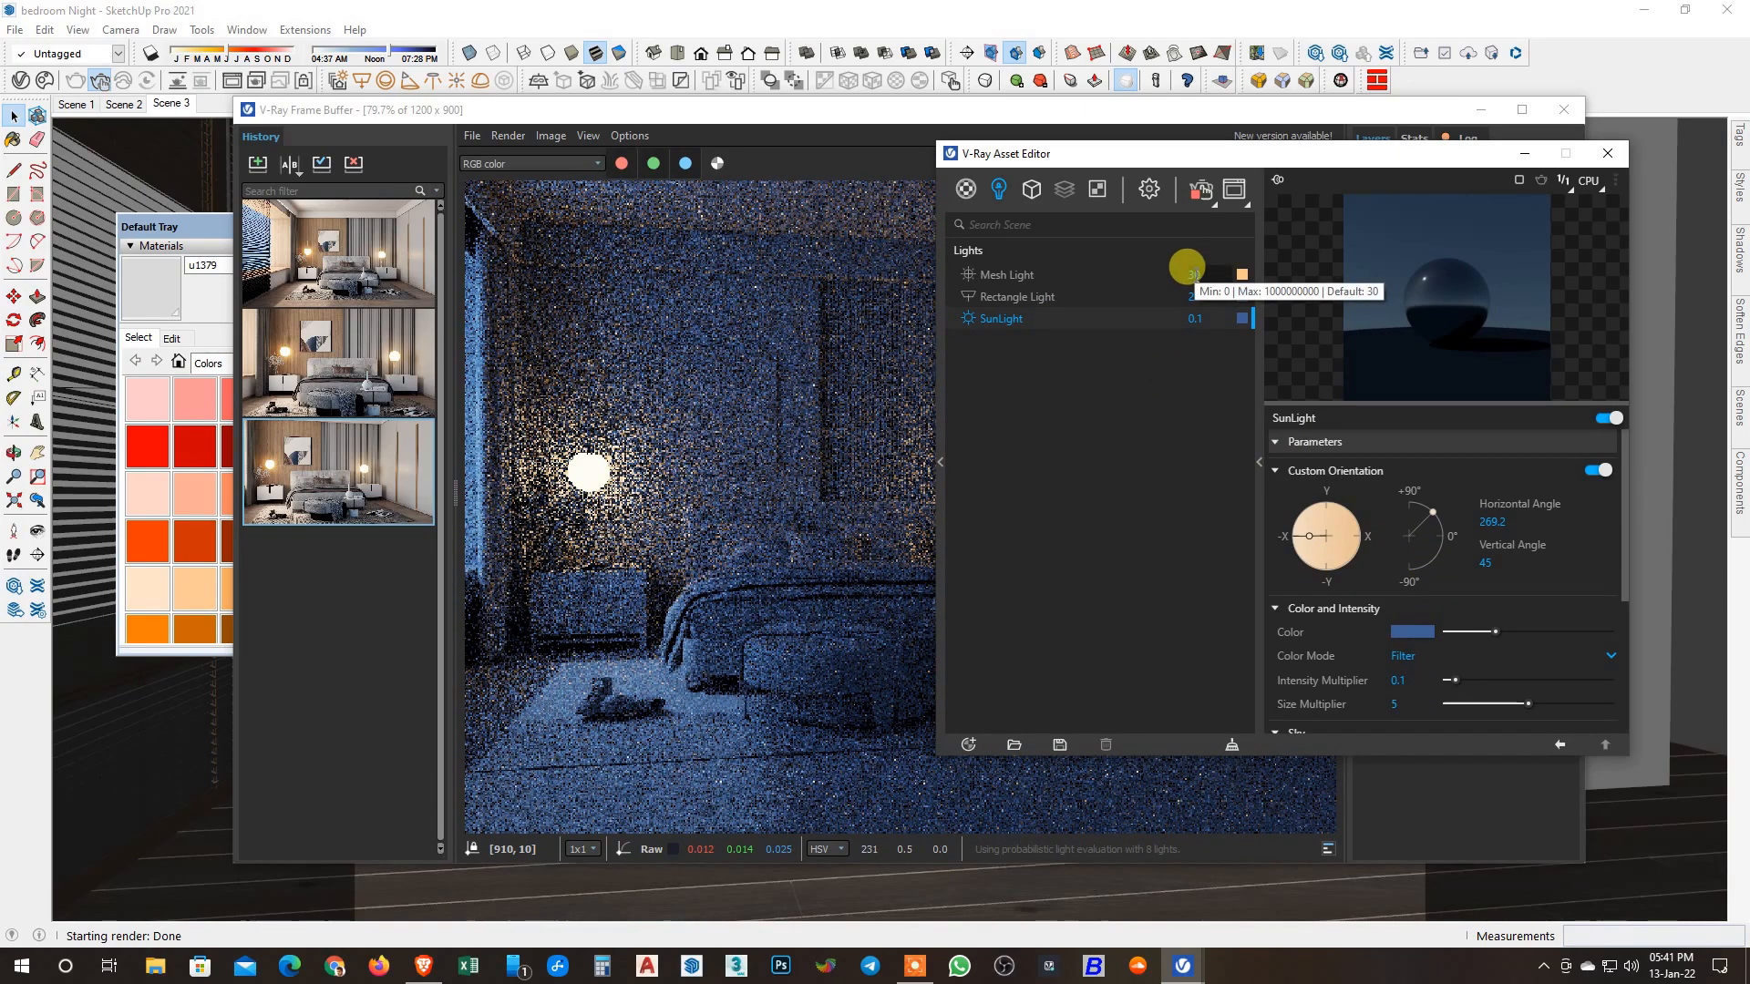
click(1150, 189)
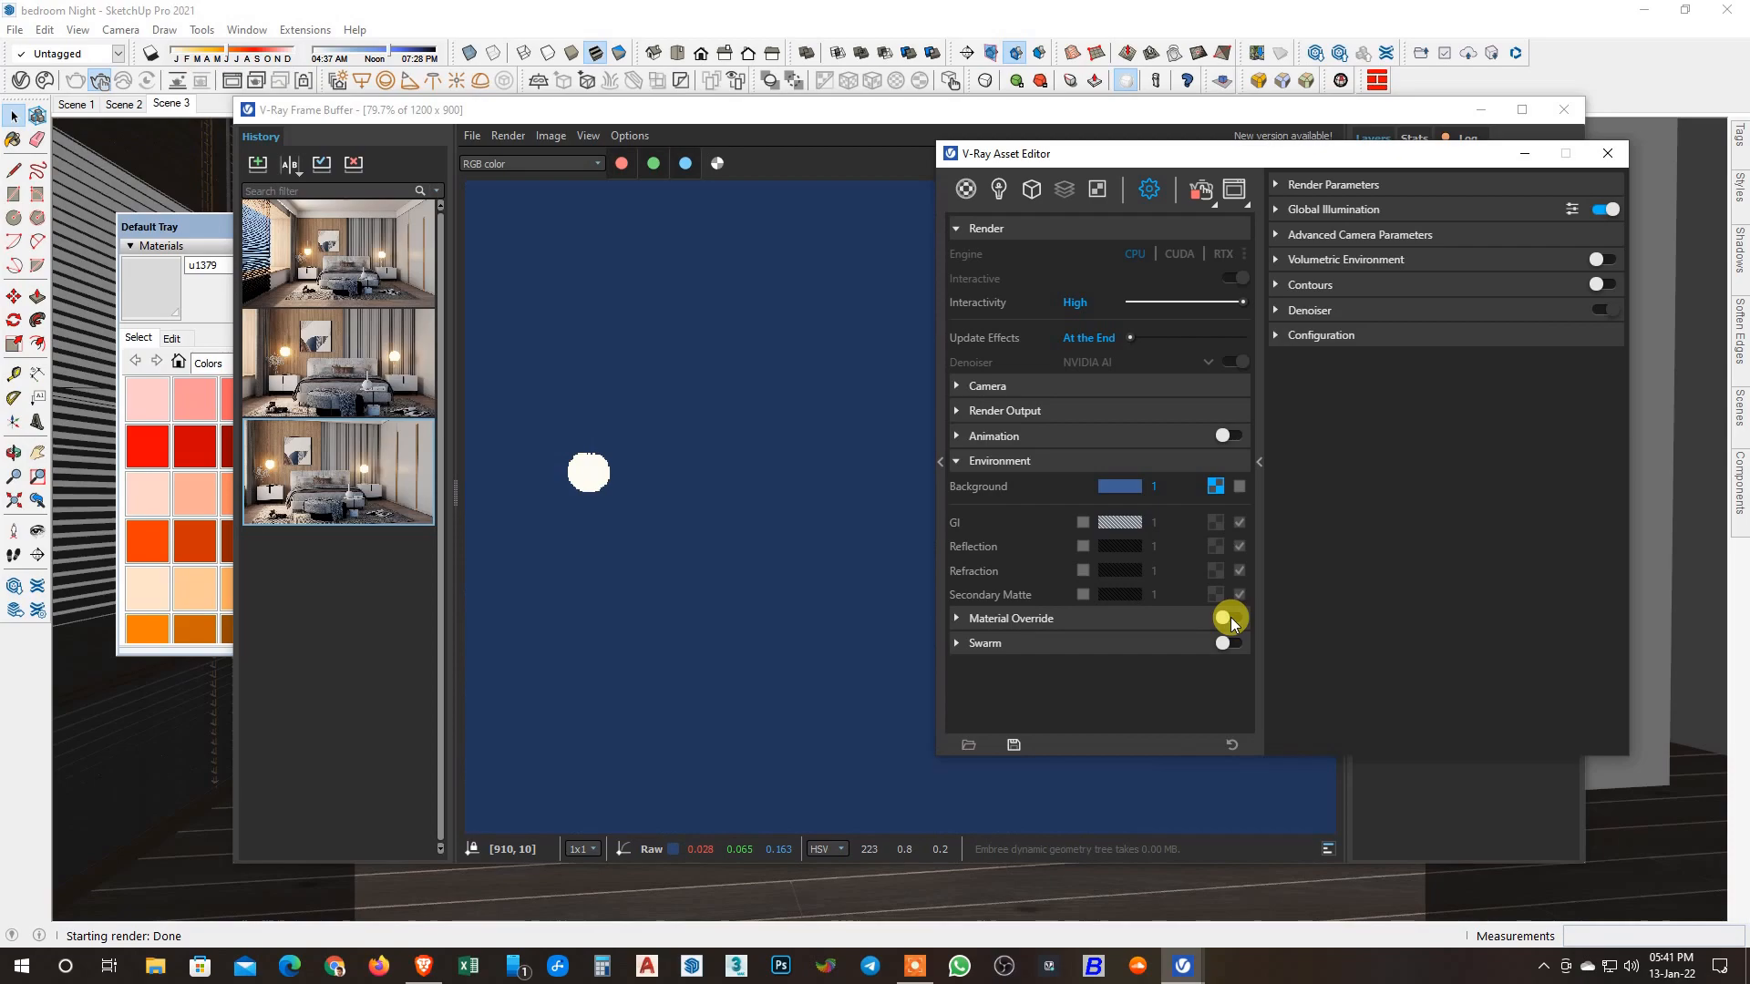
click(1201, 190)
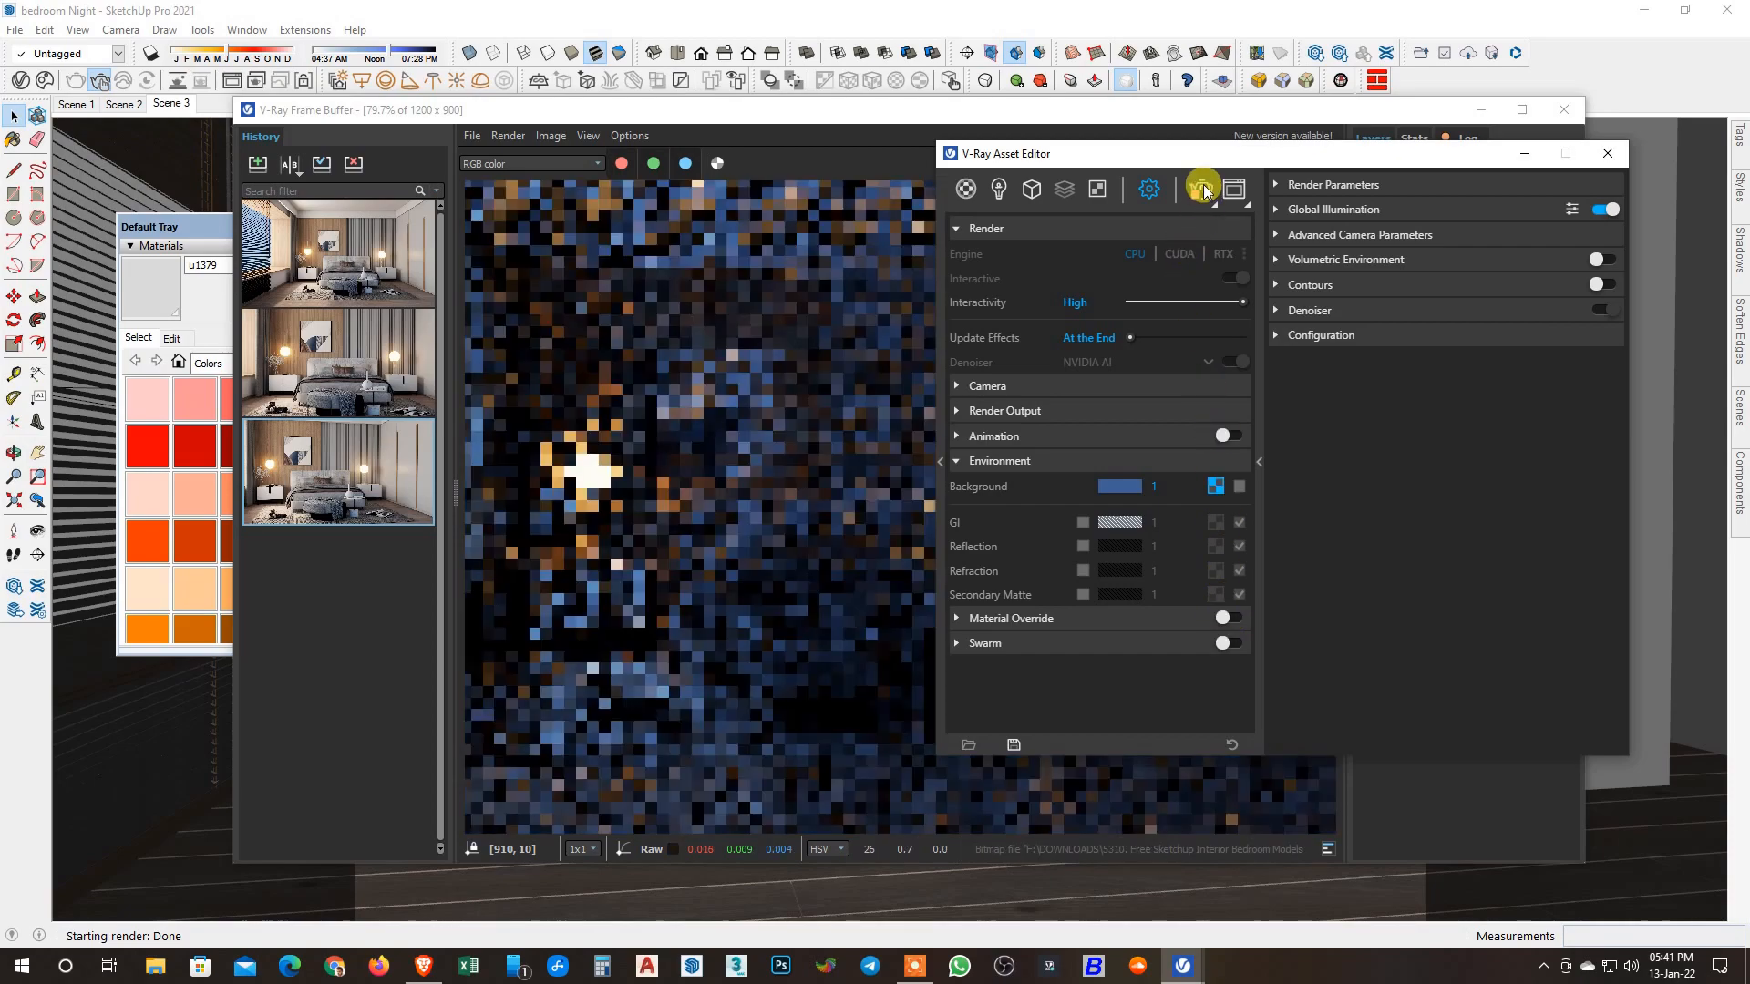
drag(1140, 155, 1057, 149)
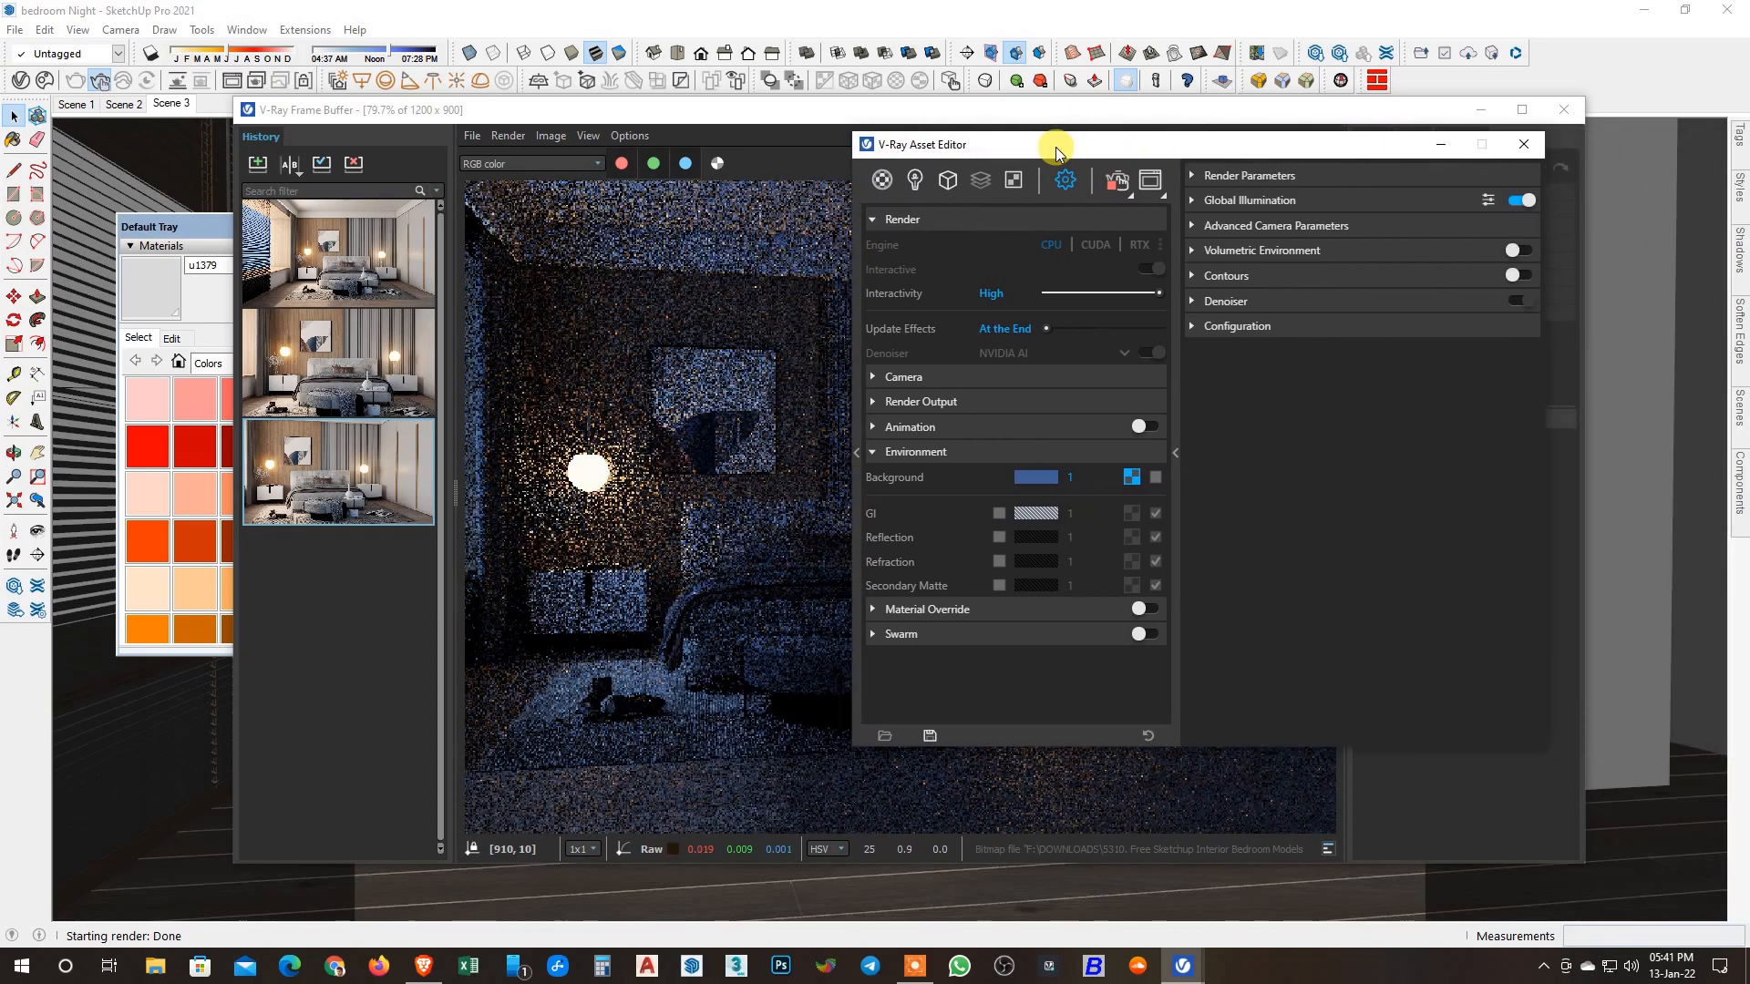
click(1176, 453)
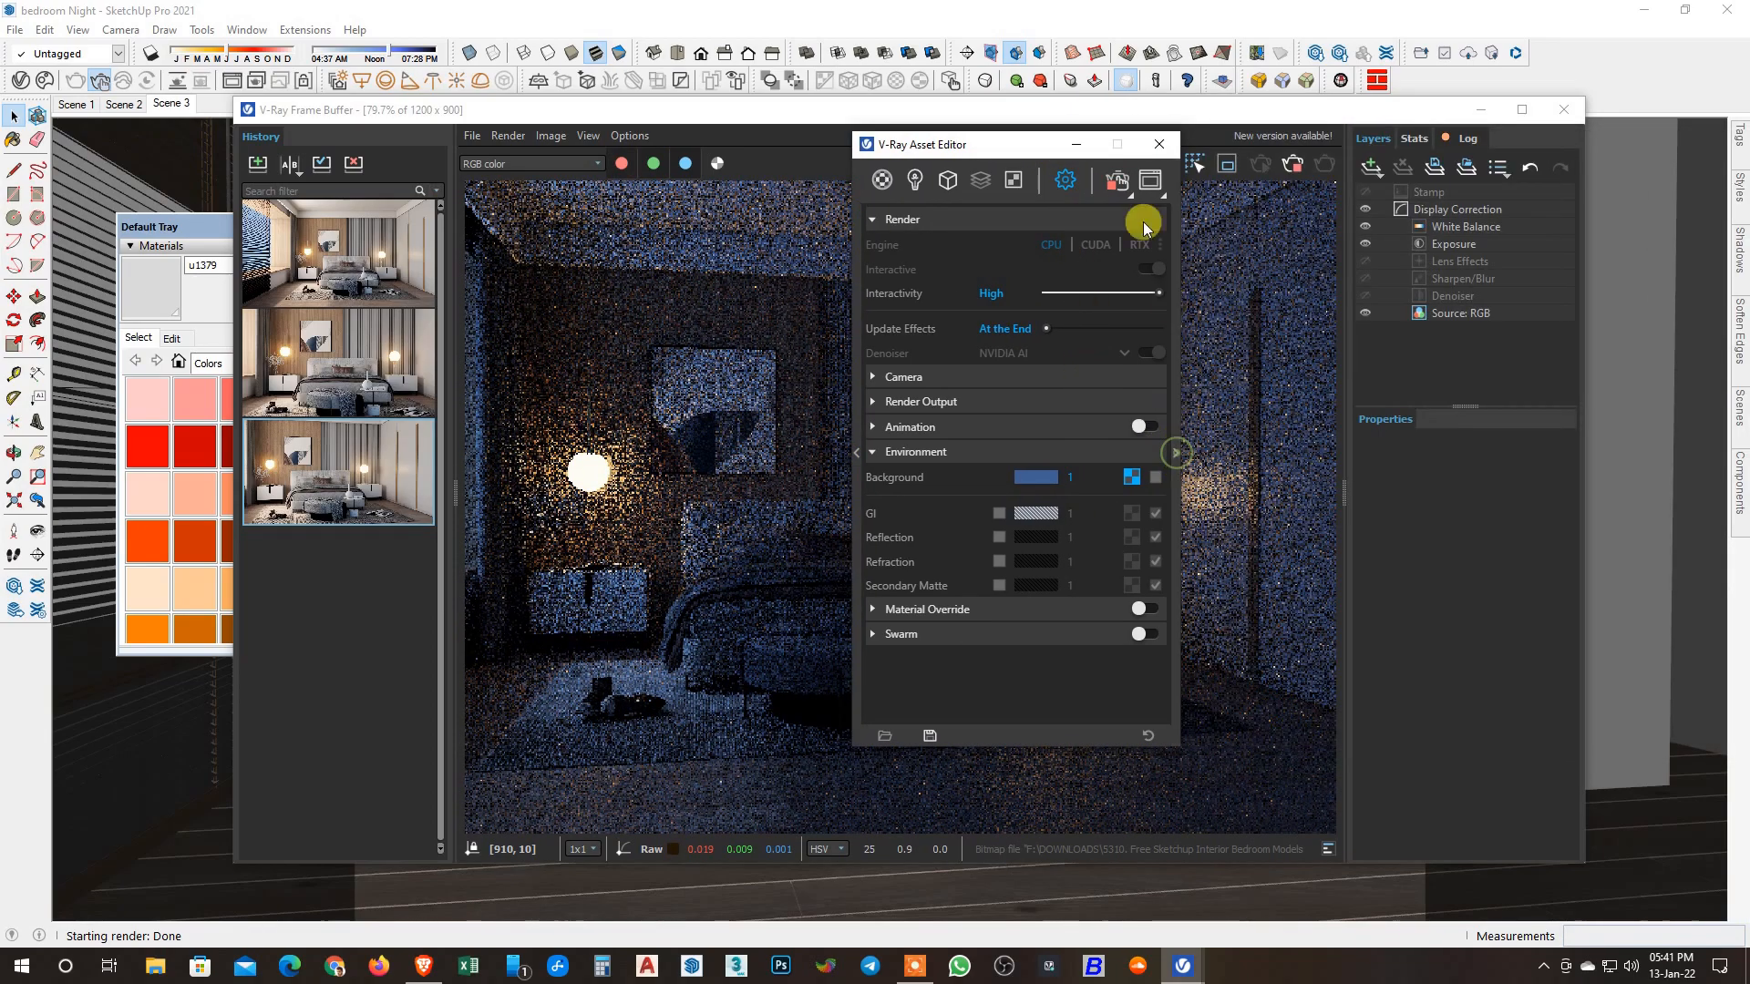
drag(1025, 147, 1310, 175)
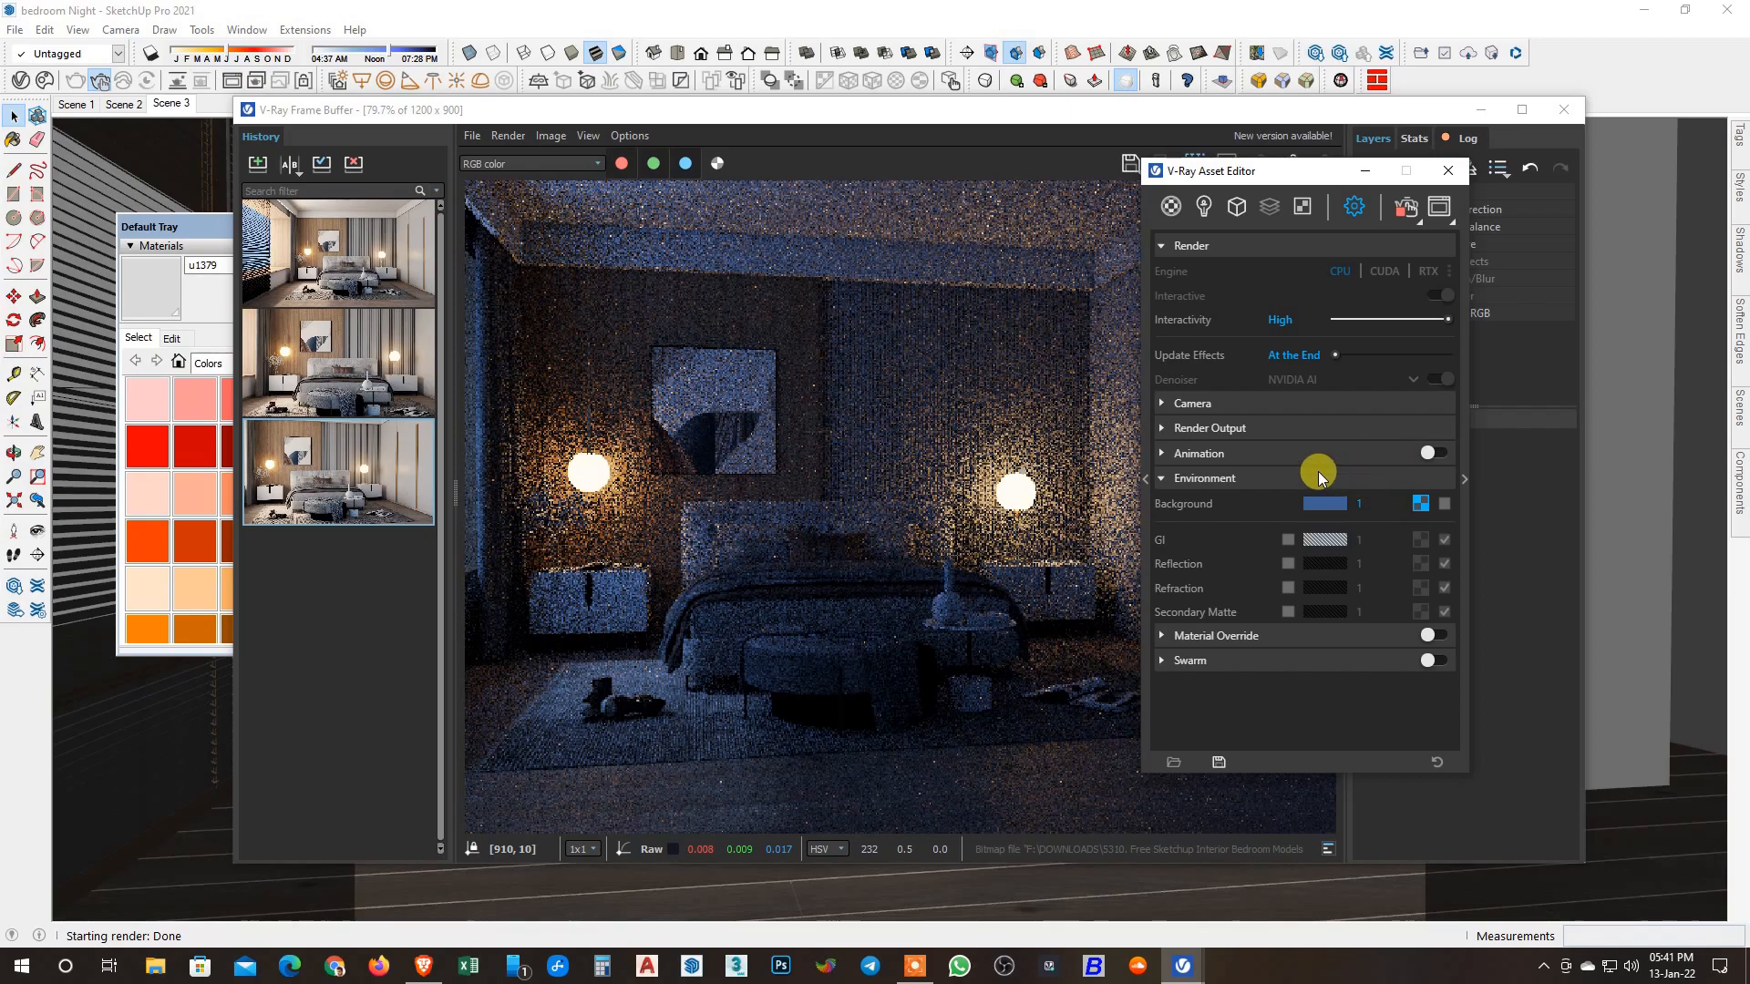
Set the Rectangle Light intensity to 30.
click(1203, 208)
click(1222, 314)
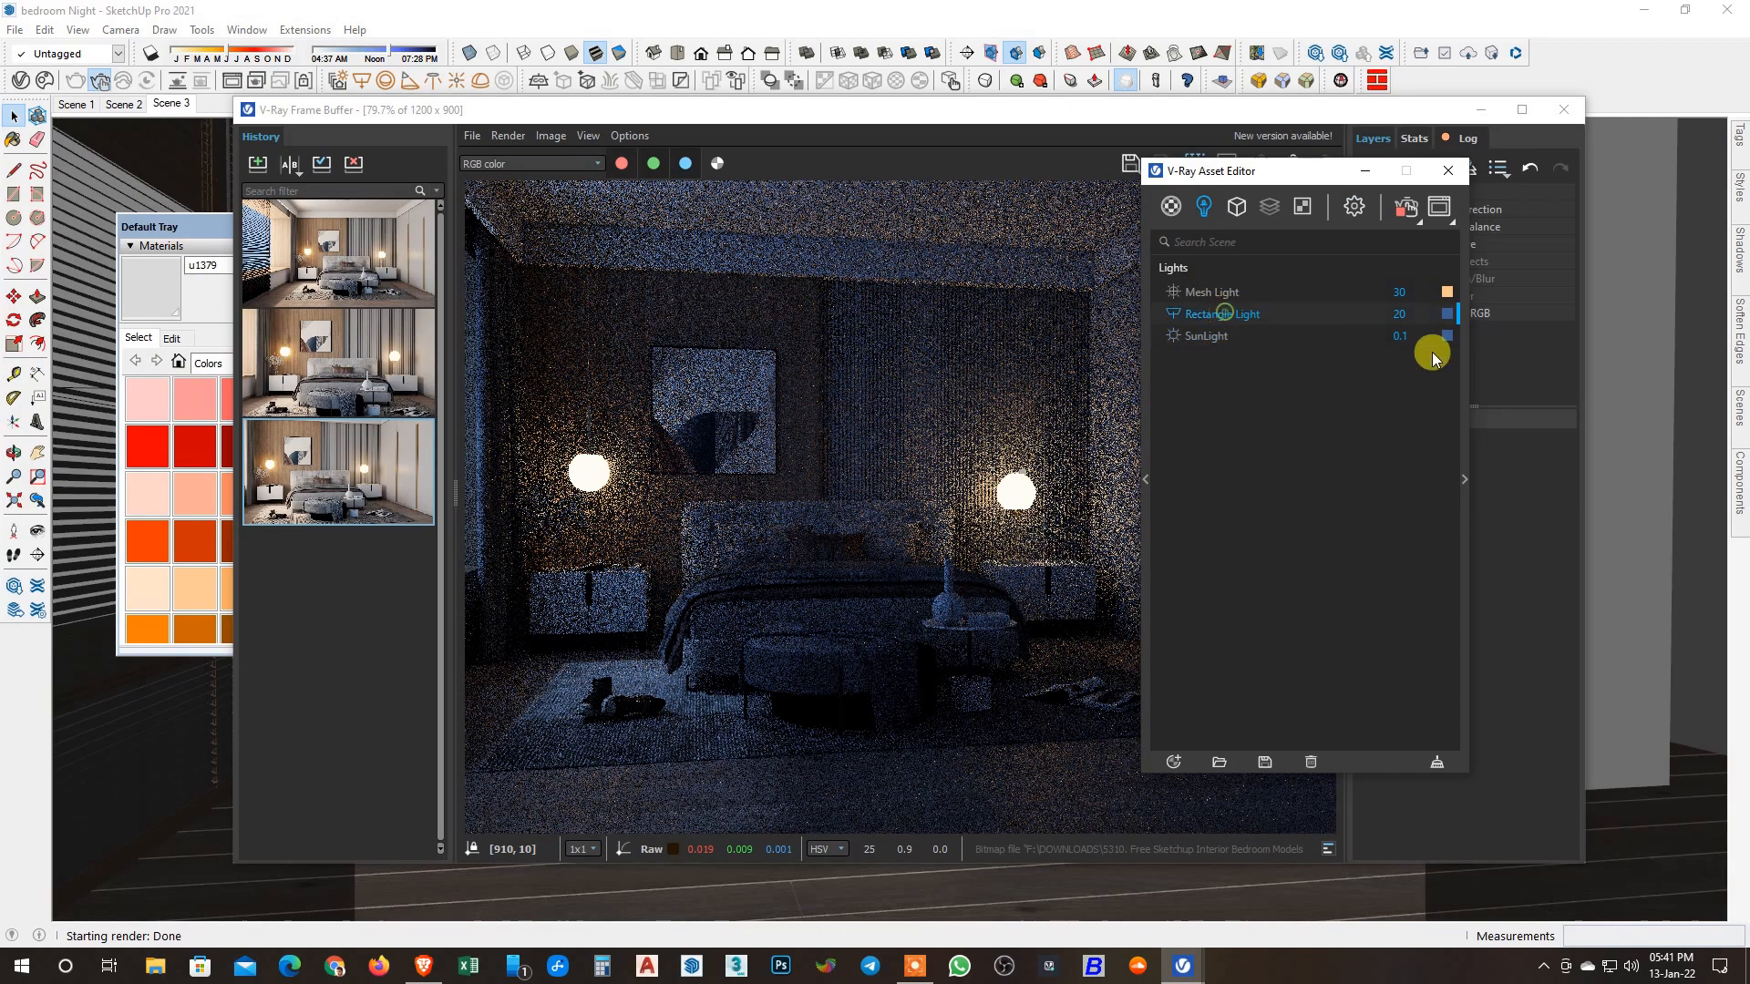
drag(1465, 462, 1469, 465)
click(1465, 469)
drag(1351, 164, 1230, 164)
click(1465, 489)
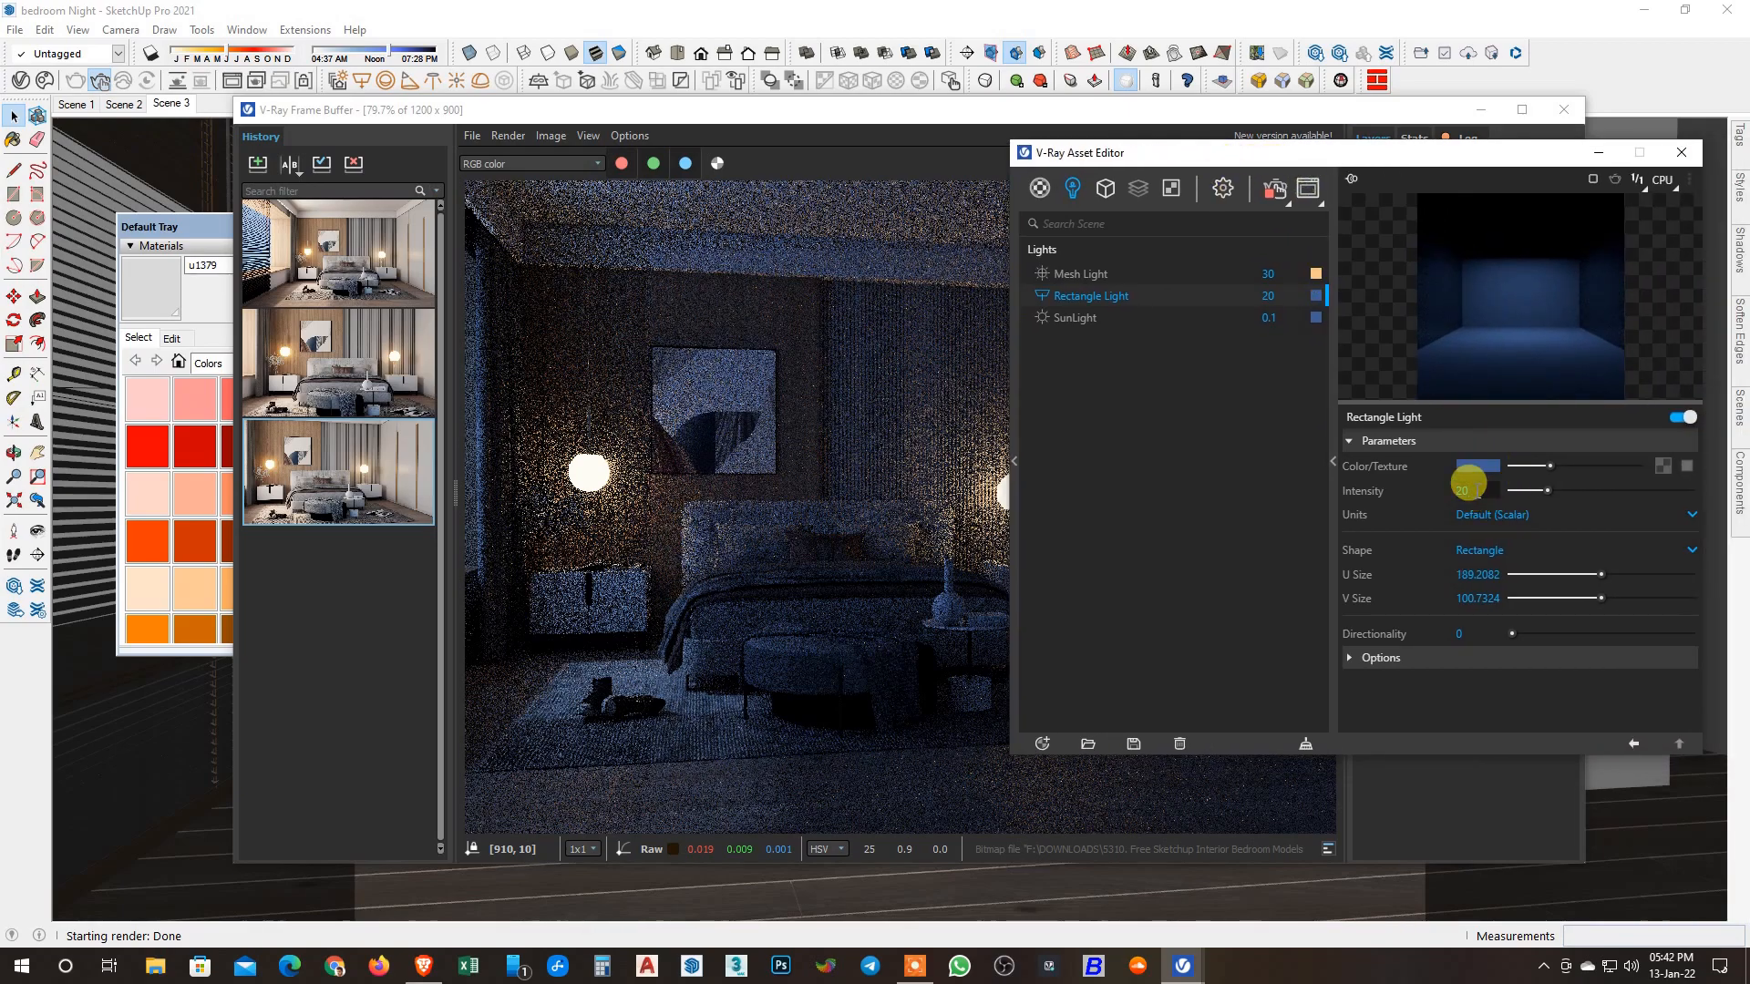
key(BackSpace)
key(BackSpace)
text(30)
key(Return)
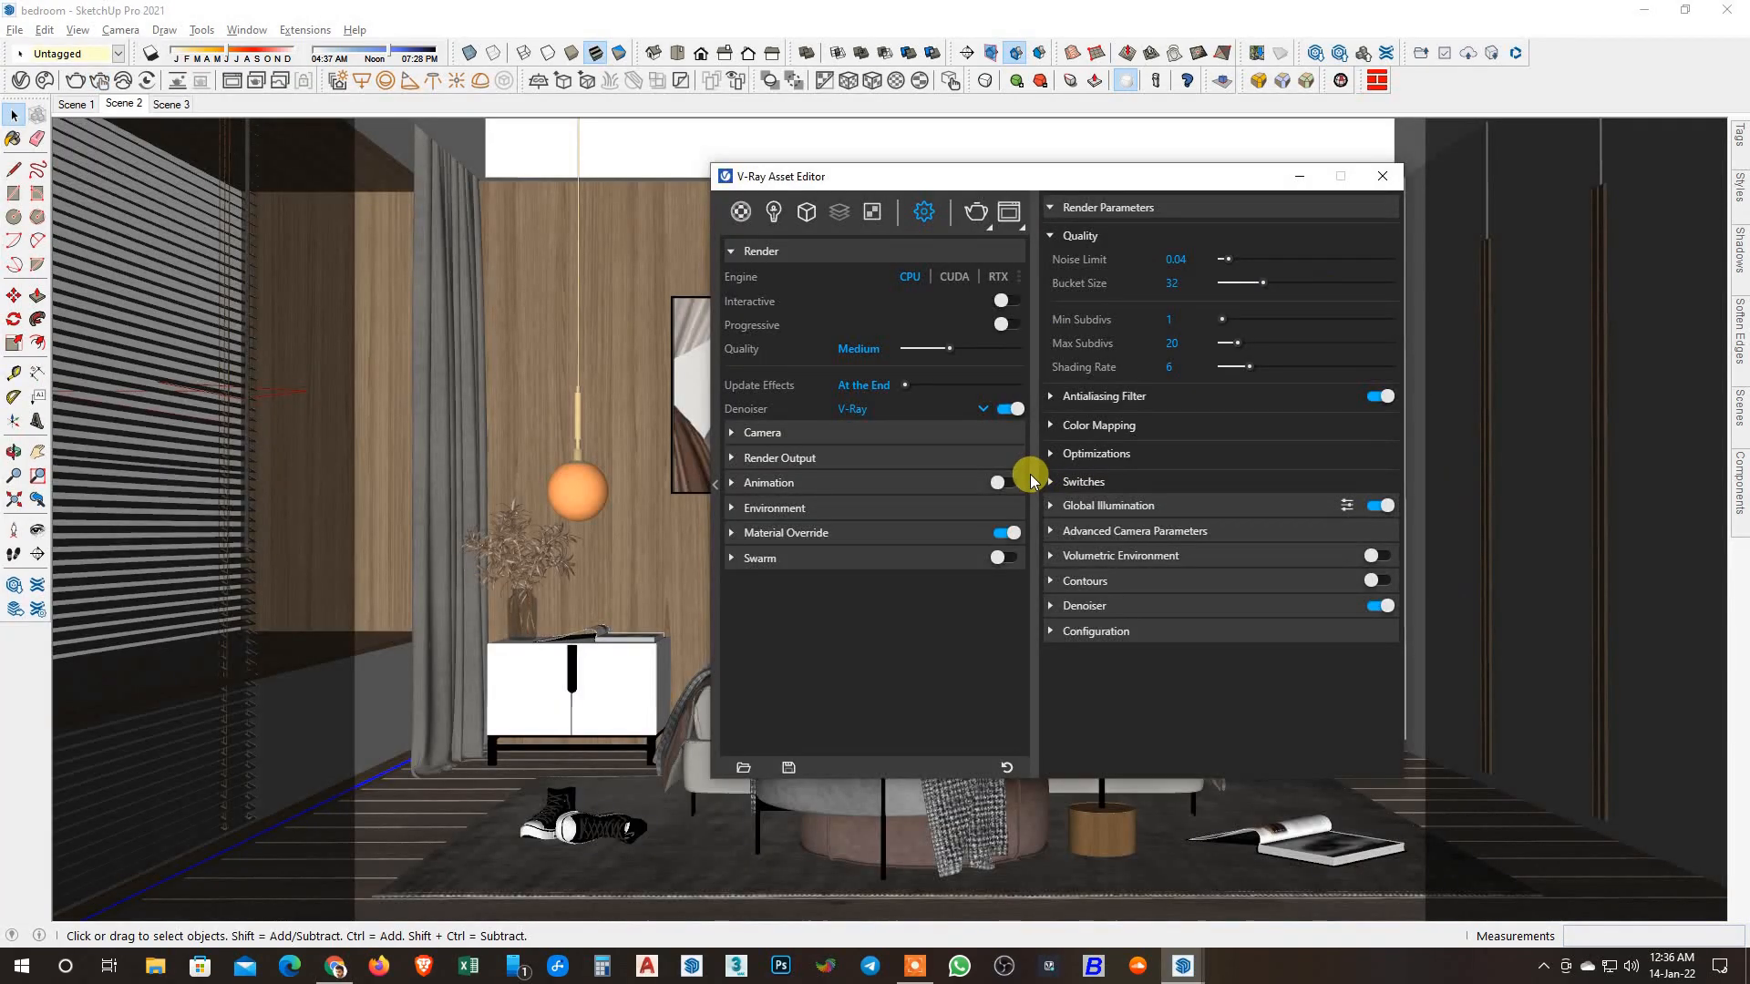
Turn off Material Override in the render settings and start rendering Scene 1.
click(1033, 482)
click(1007, 532)
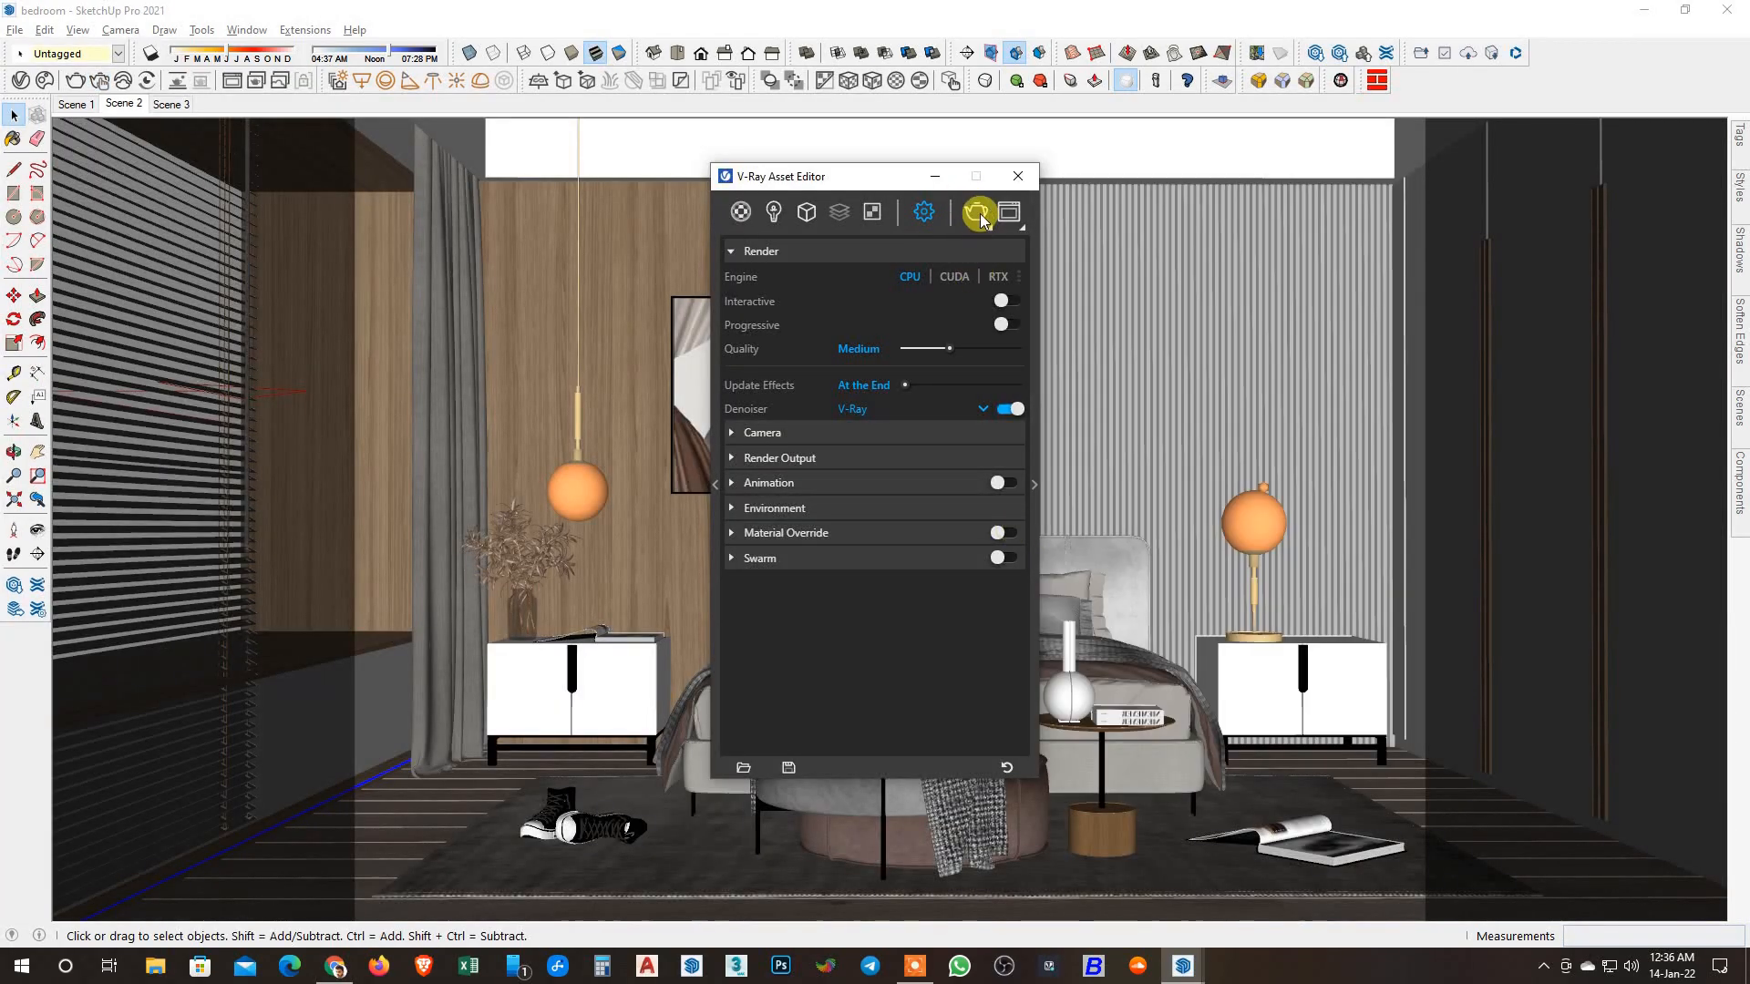
click(1018, 177)
click(88, 106)
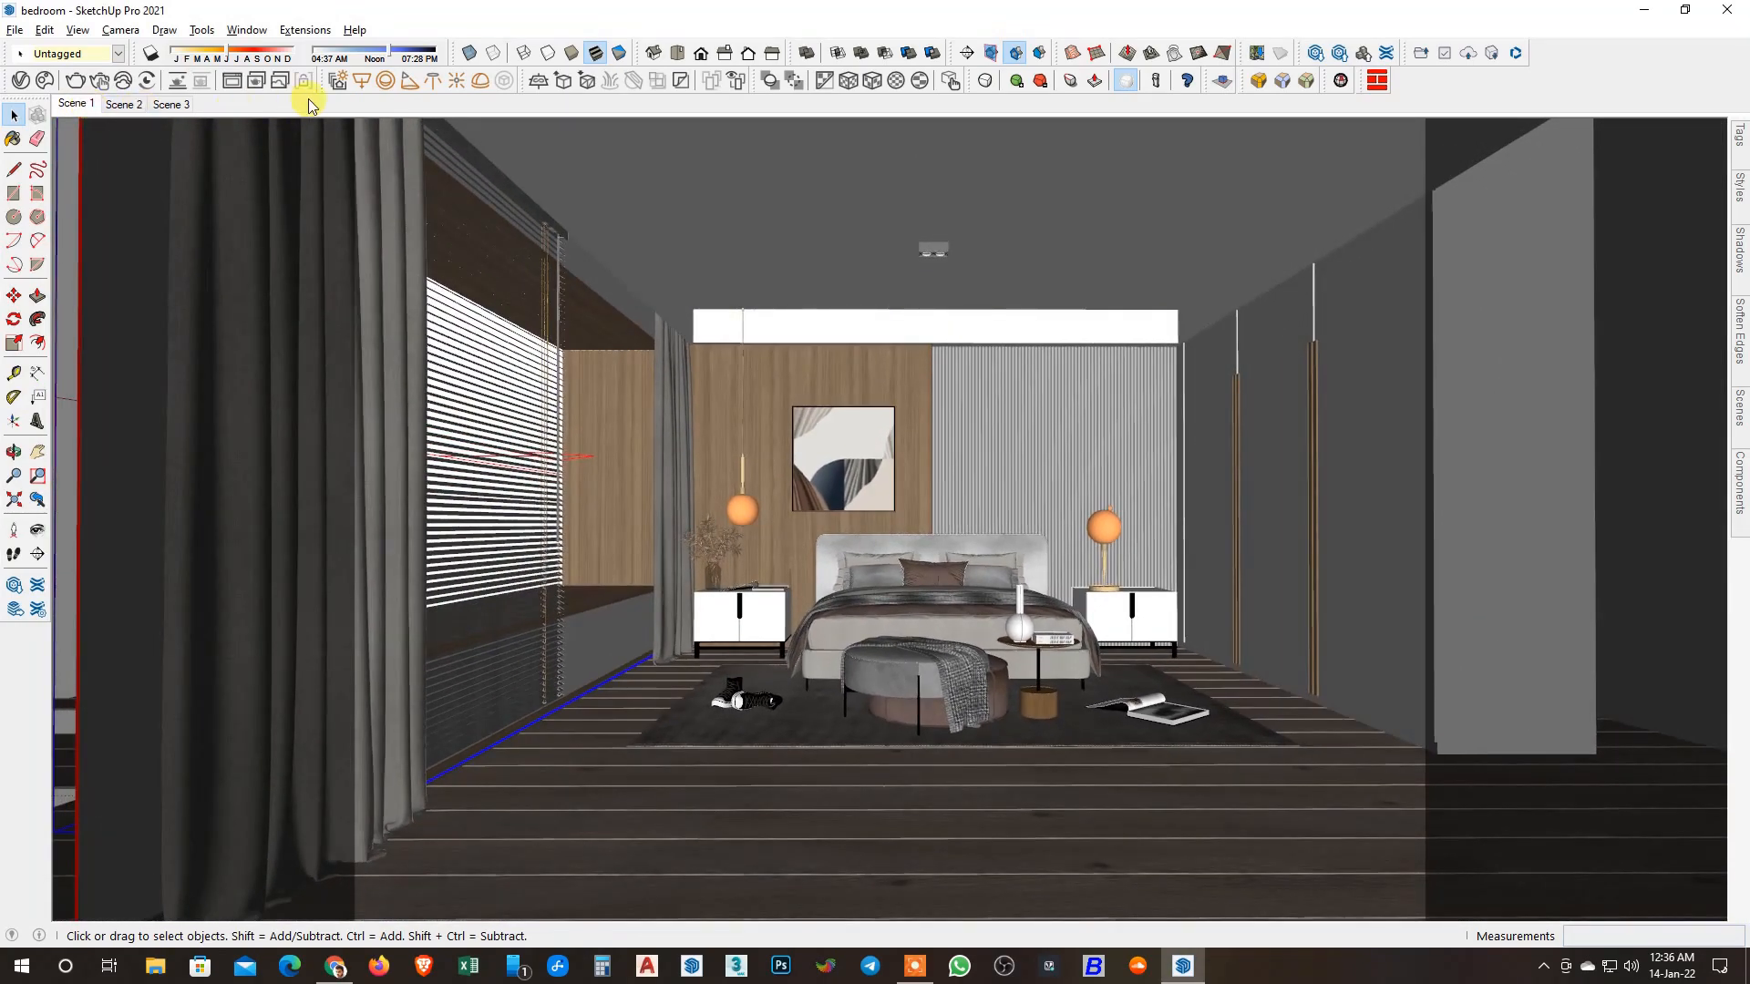
click(259, 84)
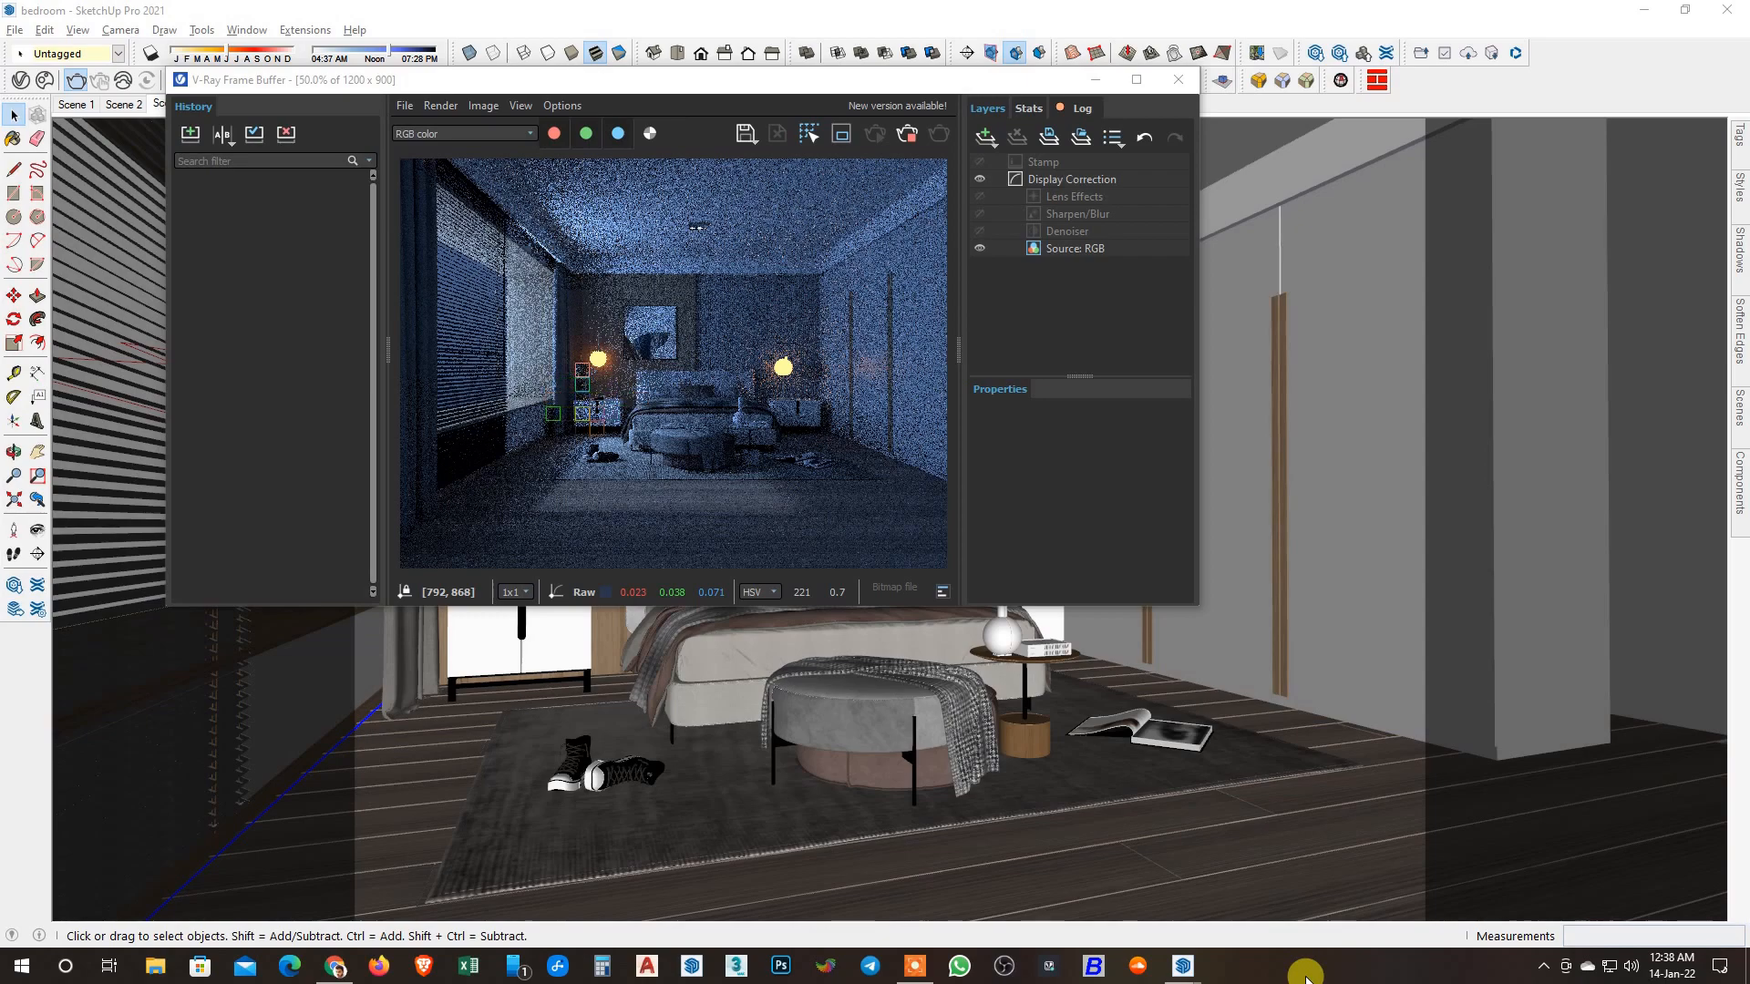
Add an Exposure layer and a White Balance layer to the frame buffer's display corrections.
click(985, 139)
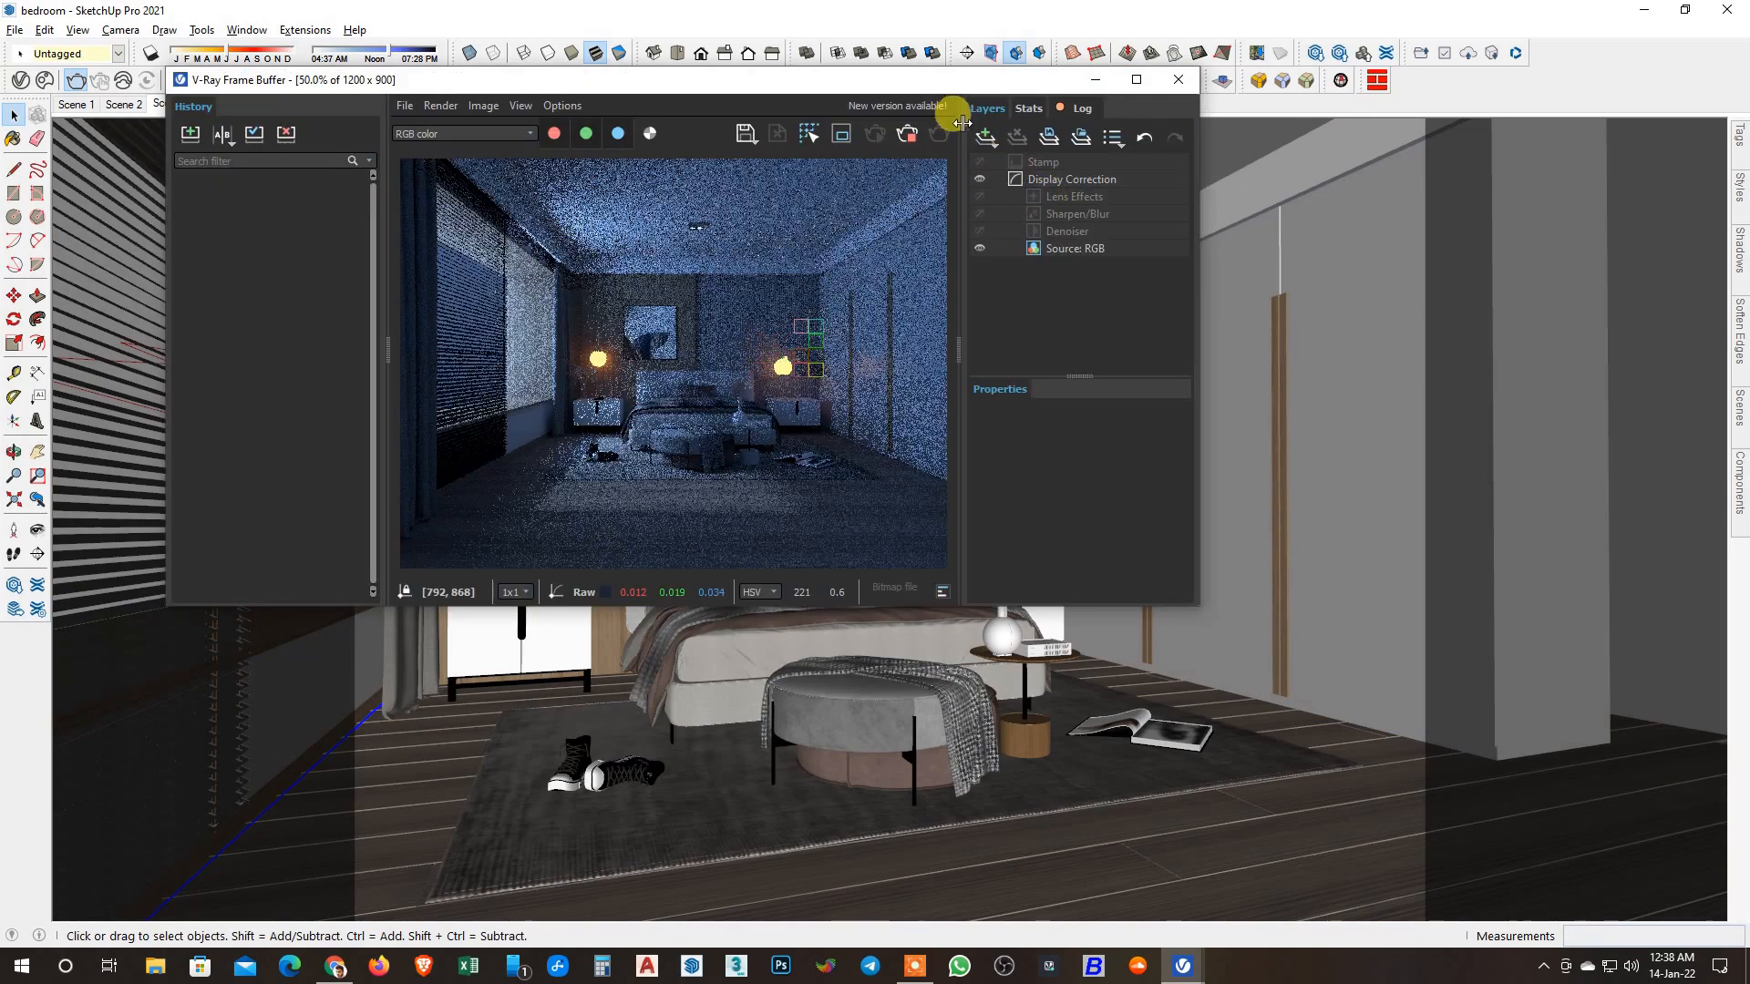
click(981, 134)
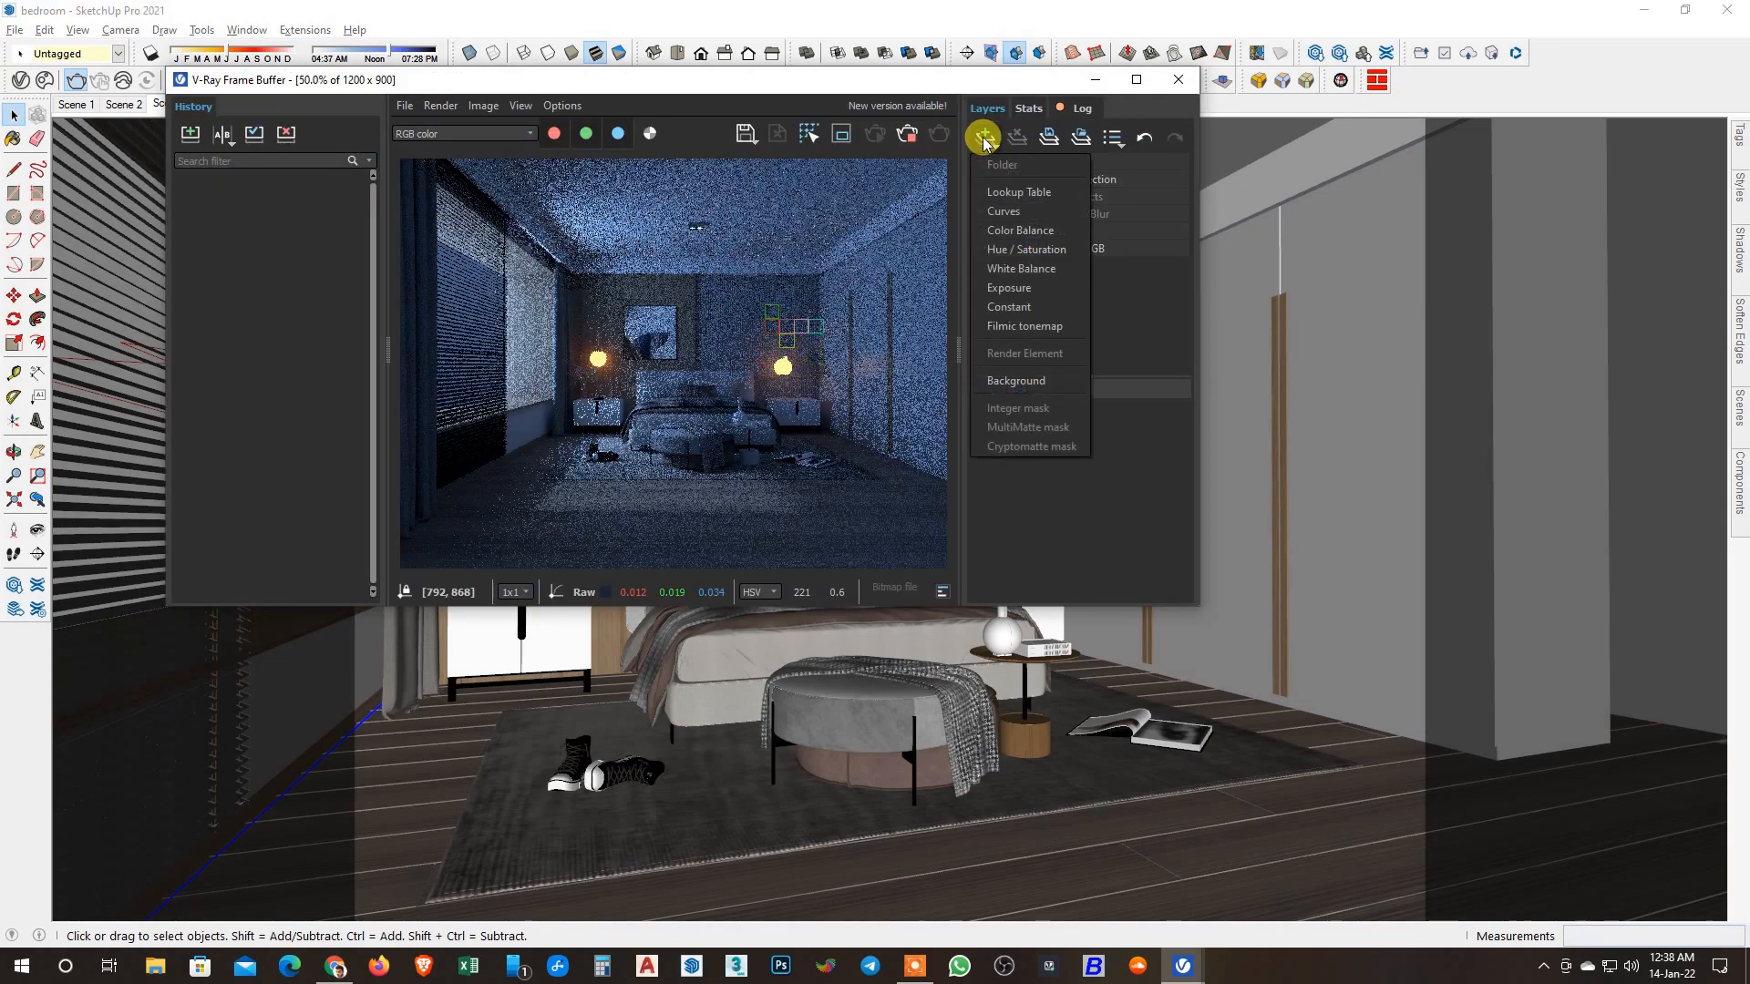
click(1003, 289)
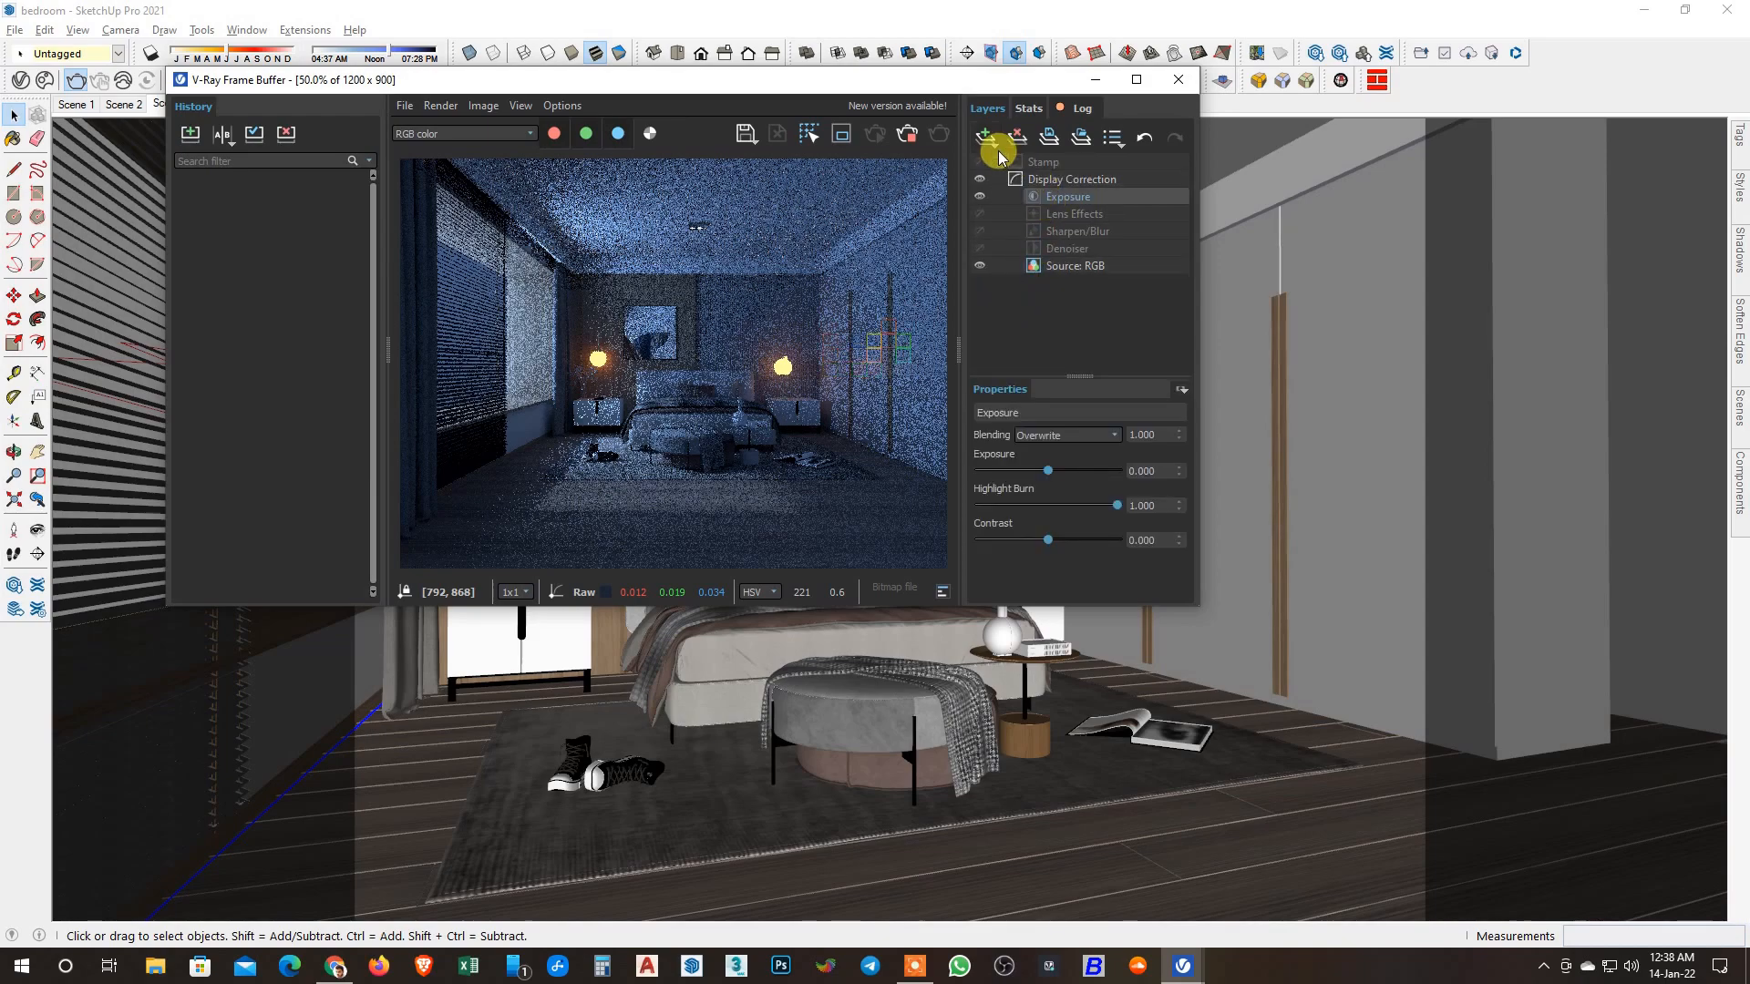
click(987, 138)
click(1022, 268)
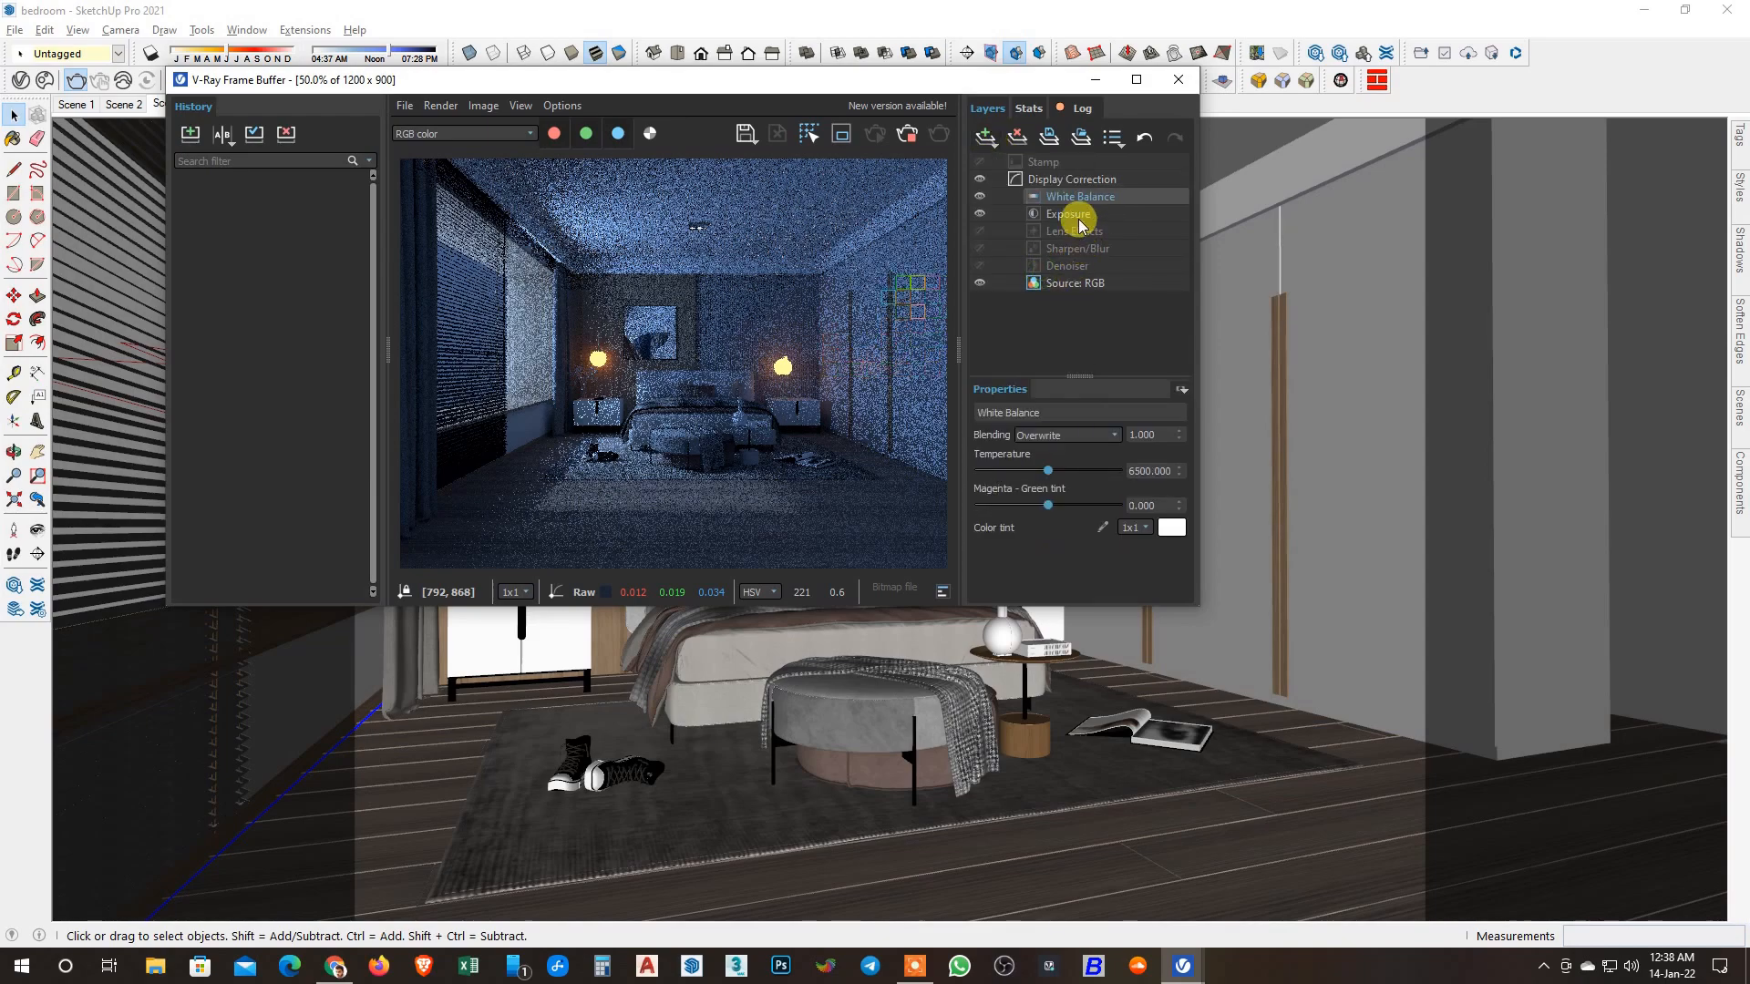
Adjust the White Balance layer's temperature, trying 7000 first and finishing at 7500.
double_click(1148, 470)
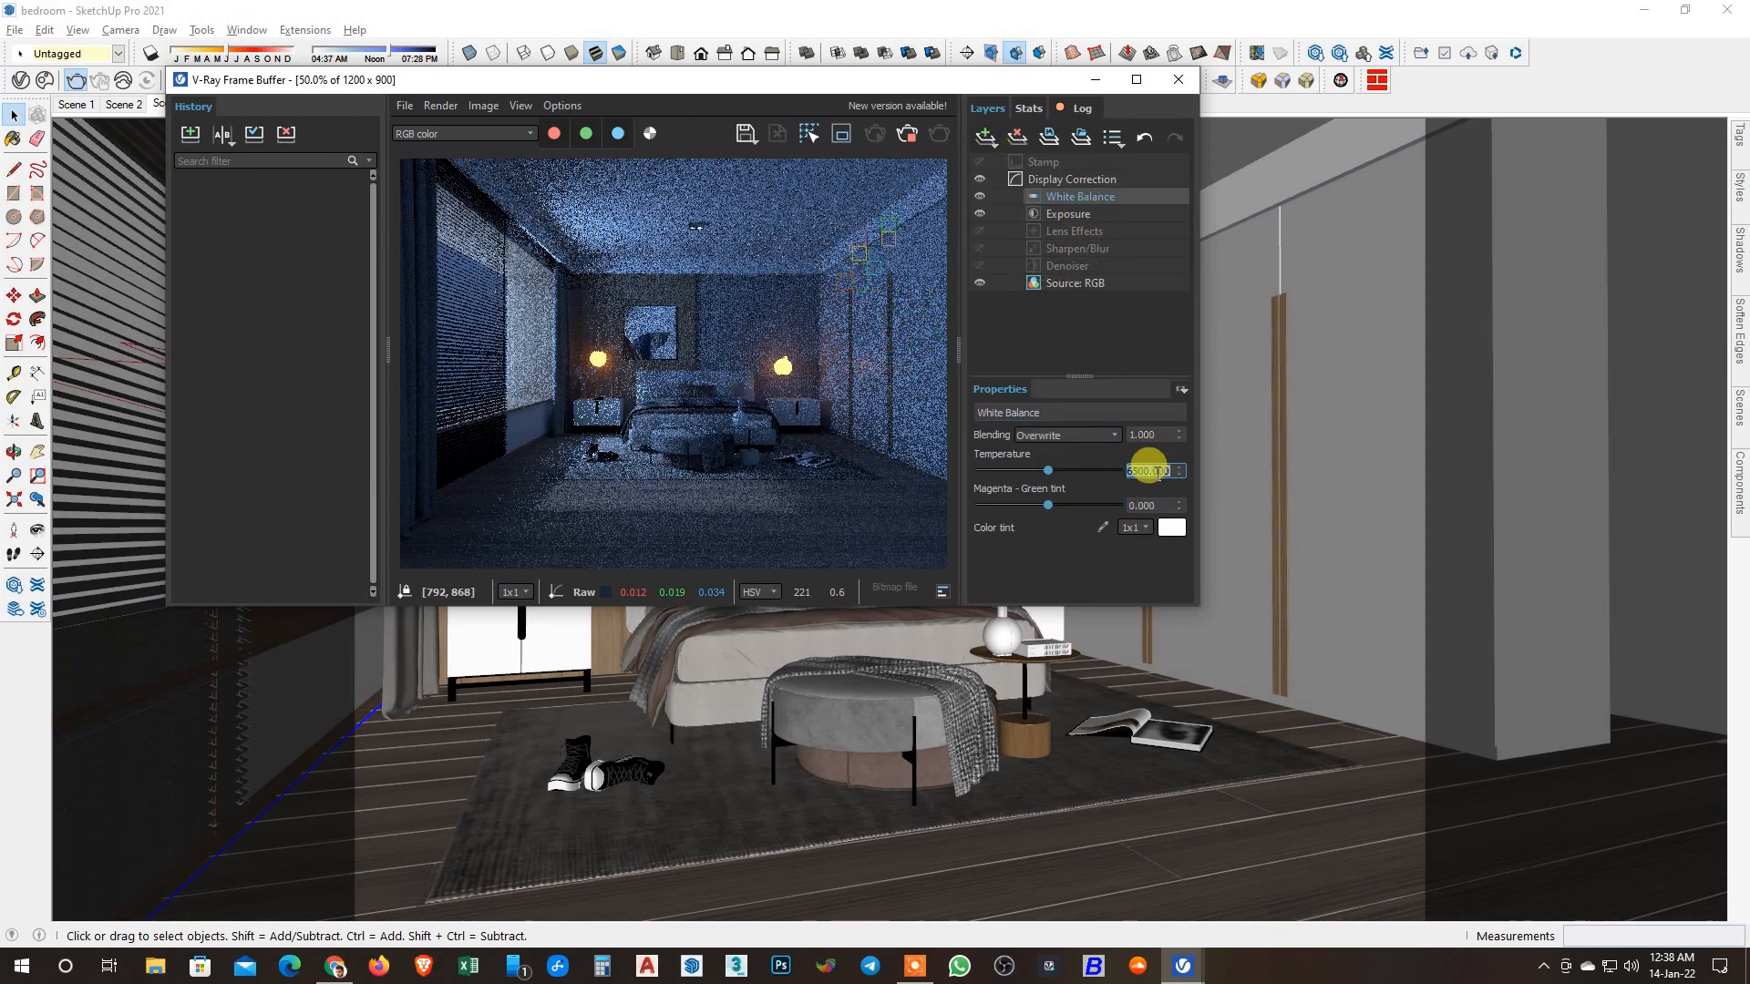
text(7000)
key(Return)
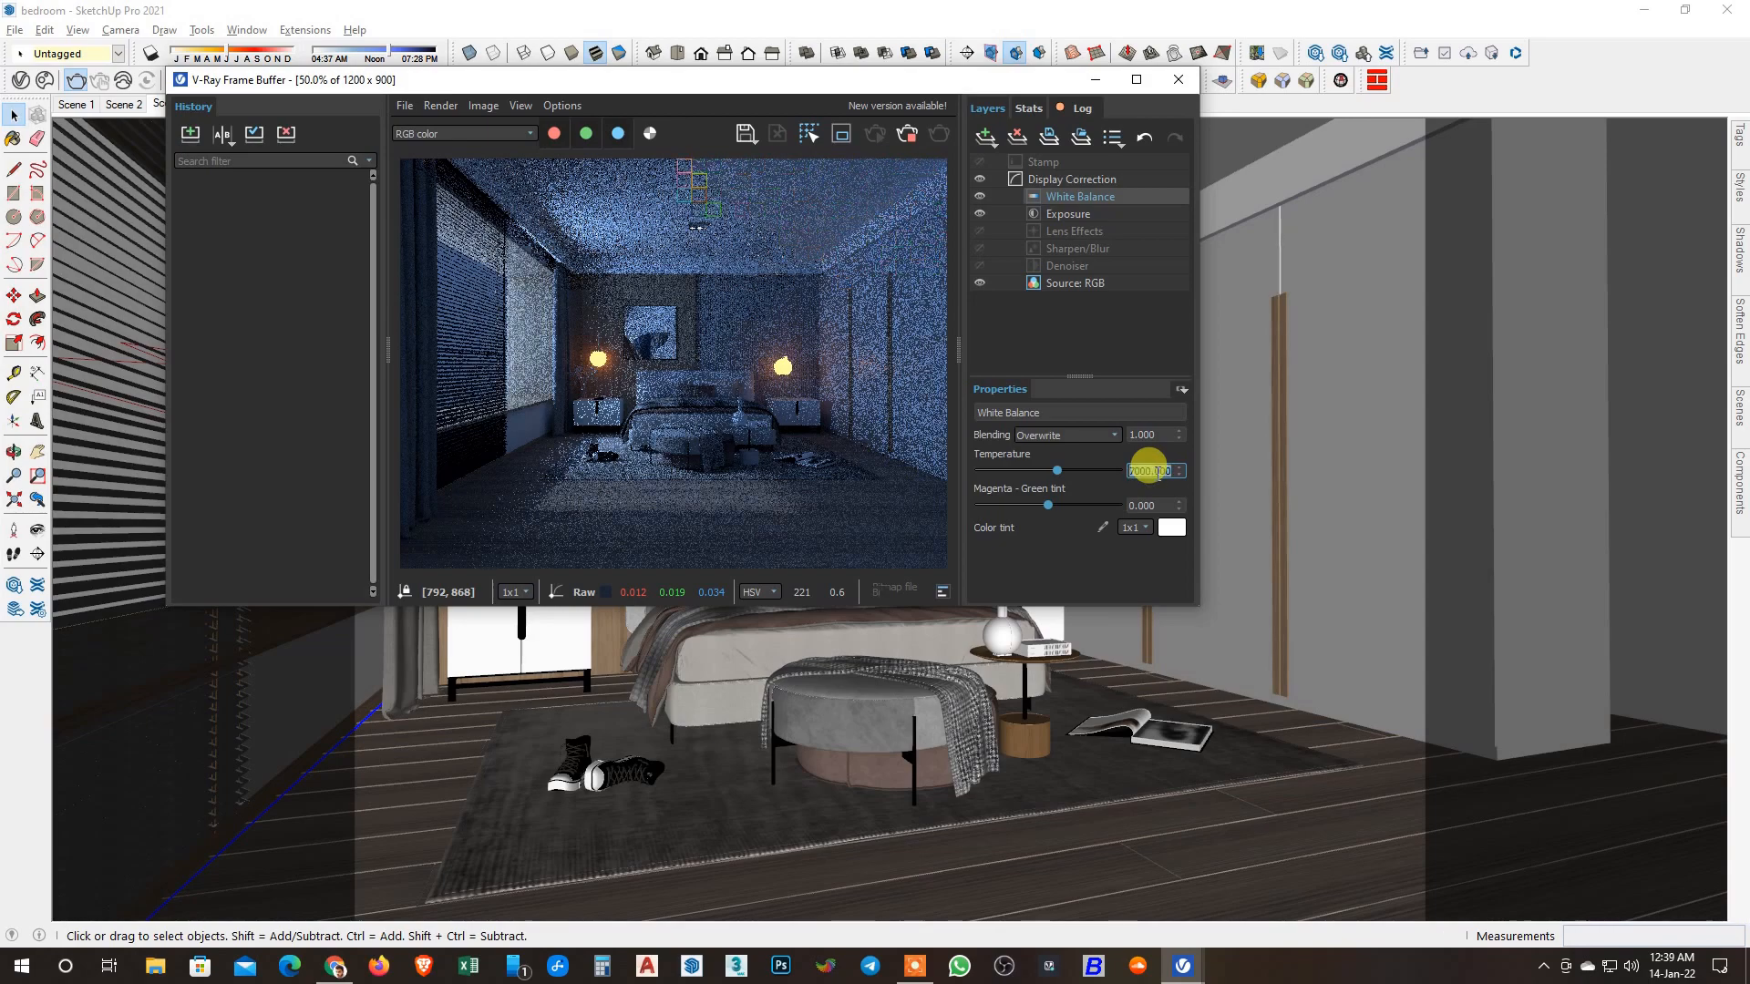
text(5500)
key(Return)
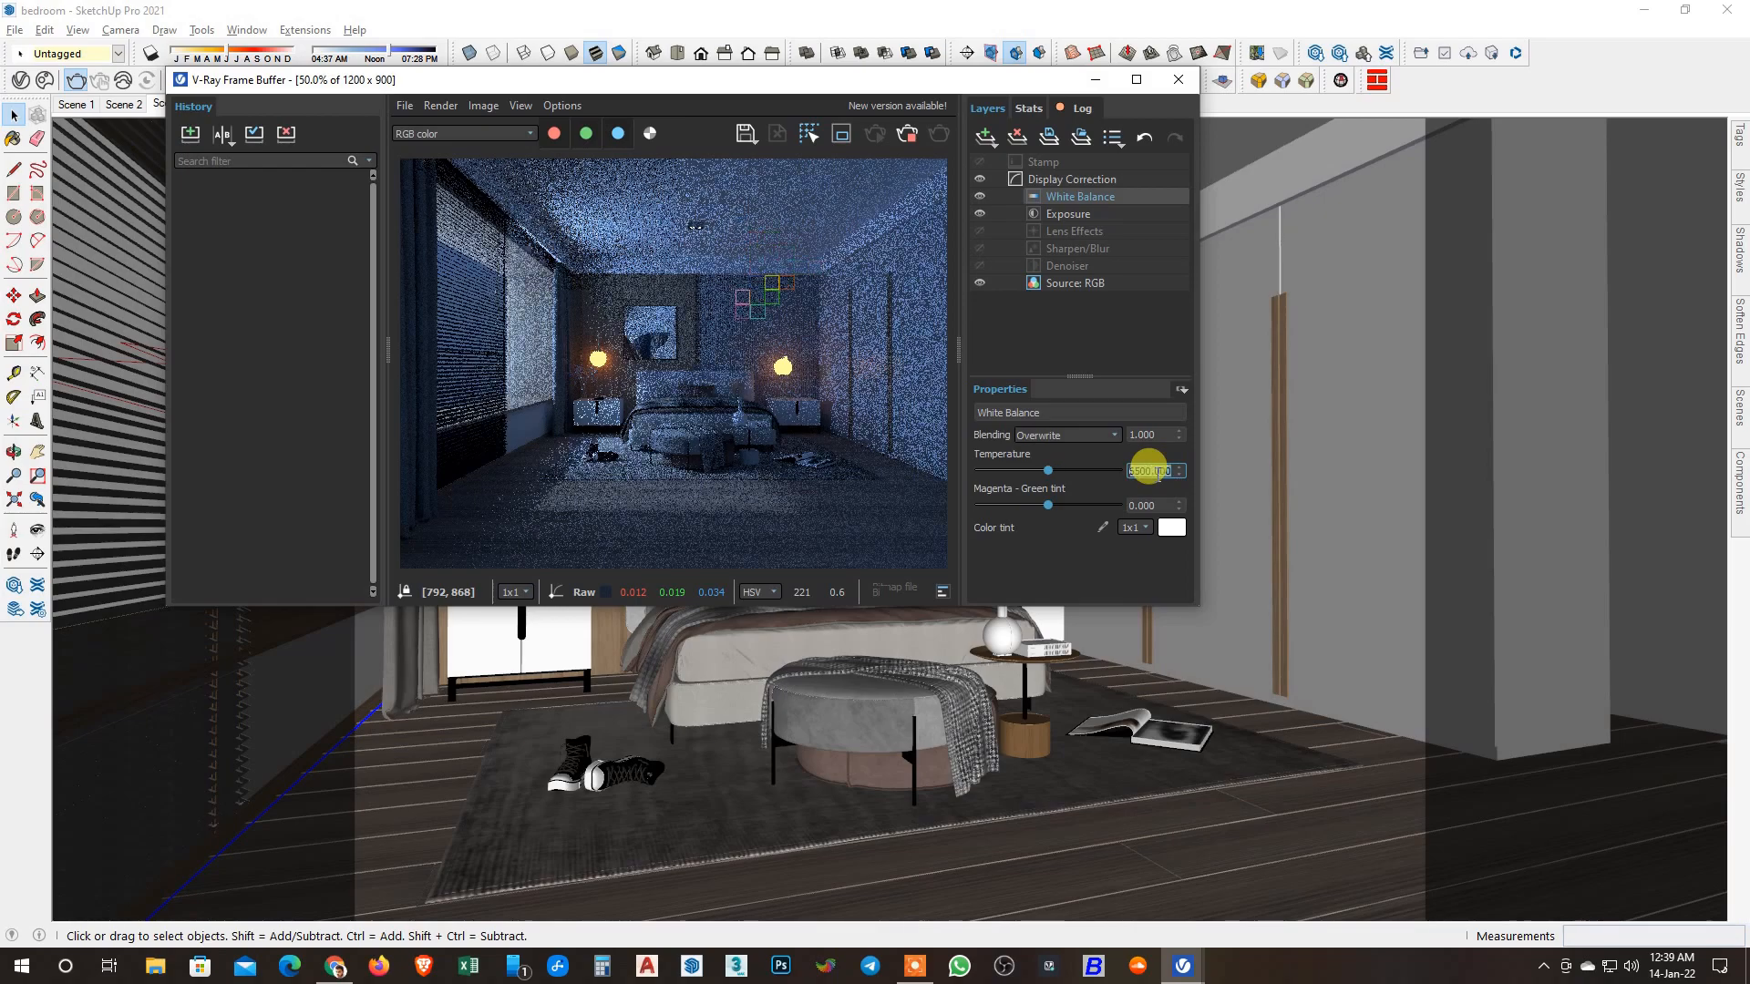
text(7500)
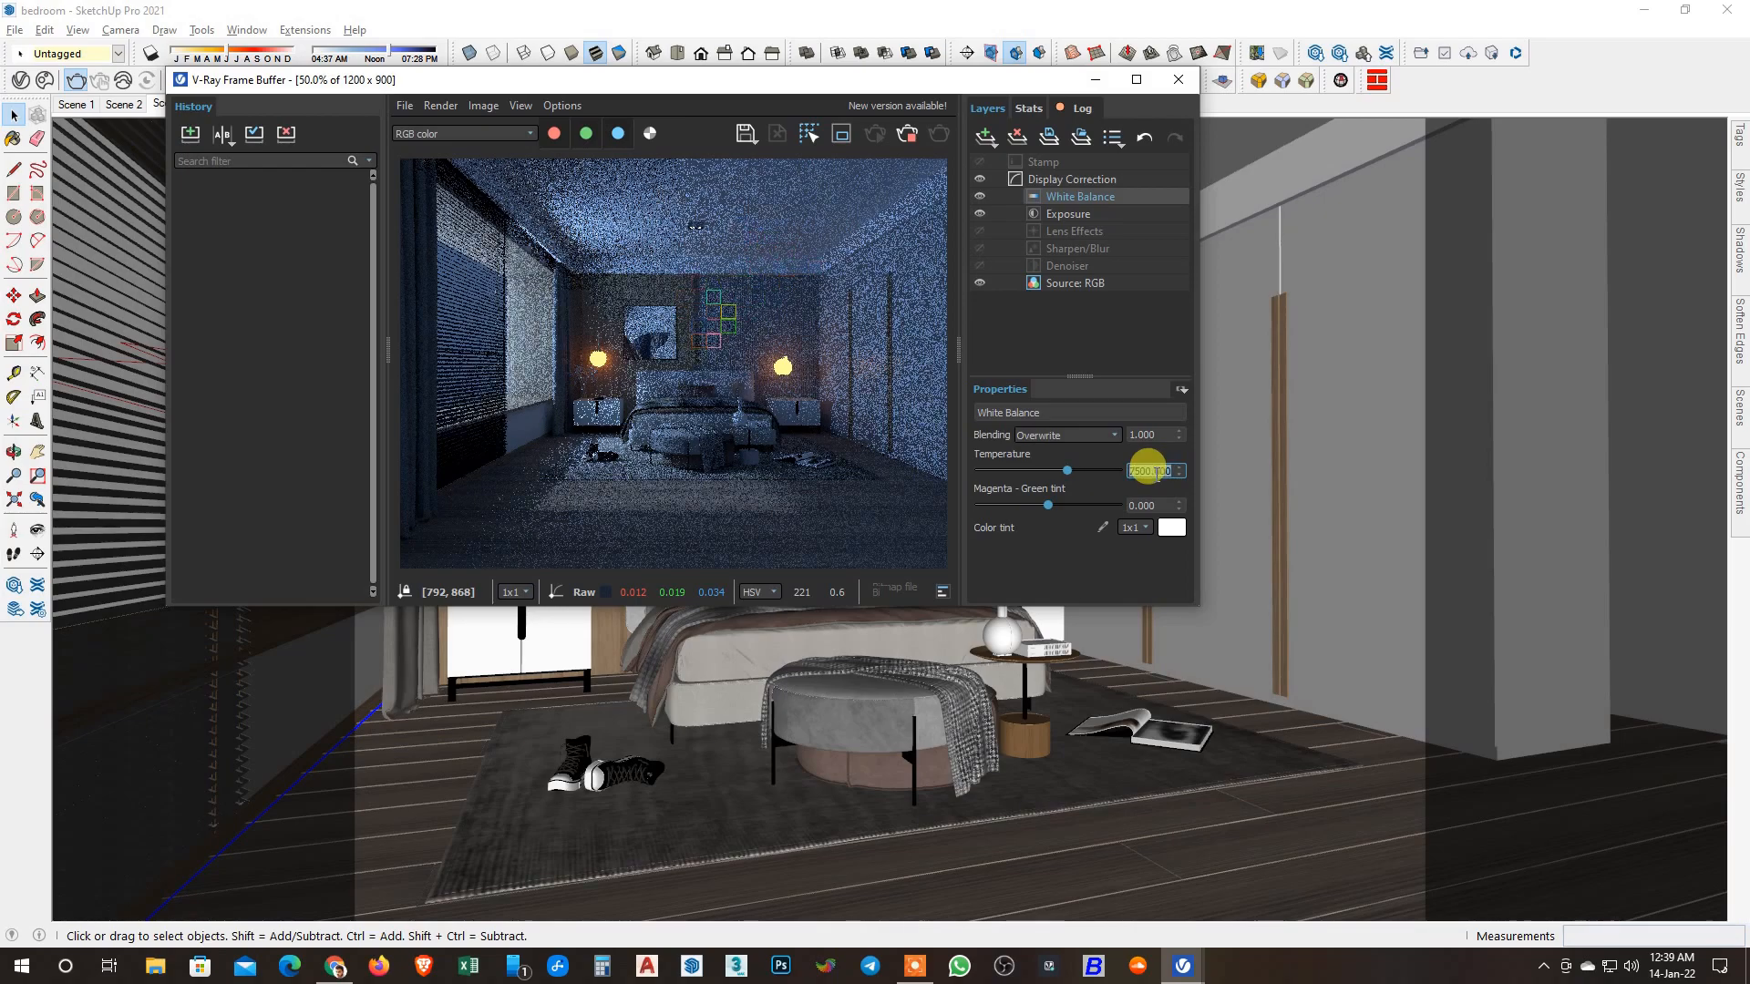
Set the Exposure layer's Highlight Burn to 0.25 and its Contrast to 0.2.
click(1069, 213)
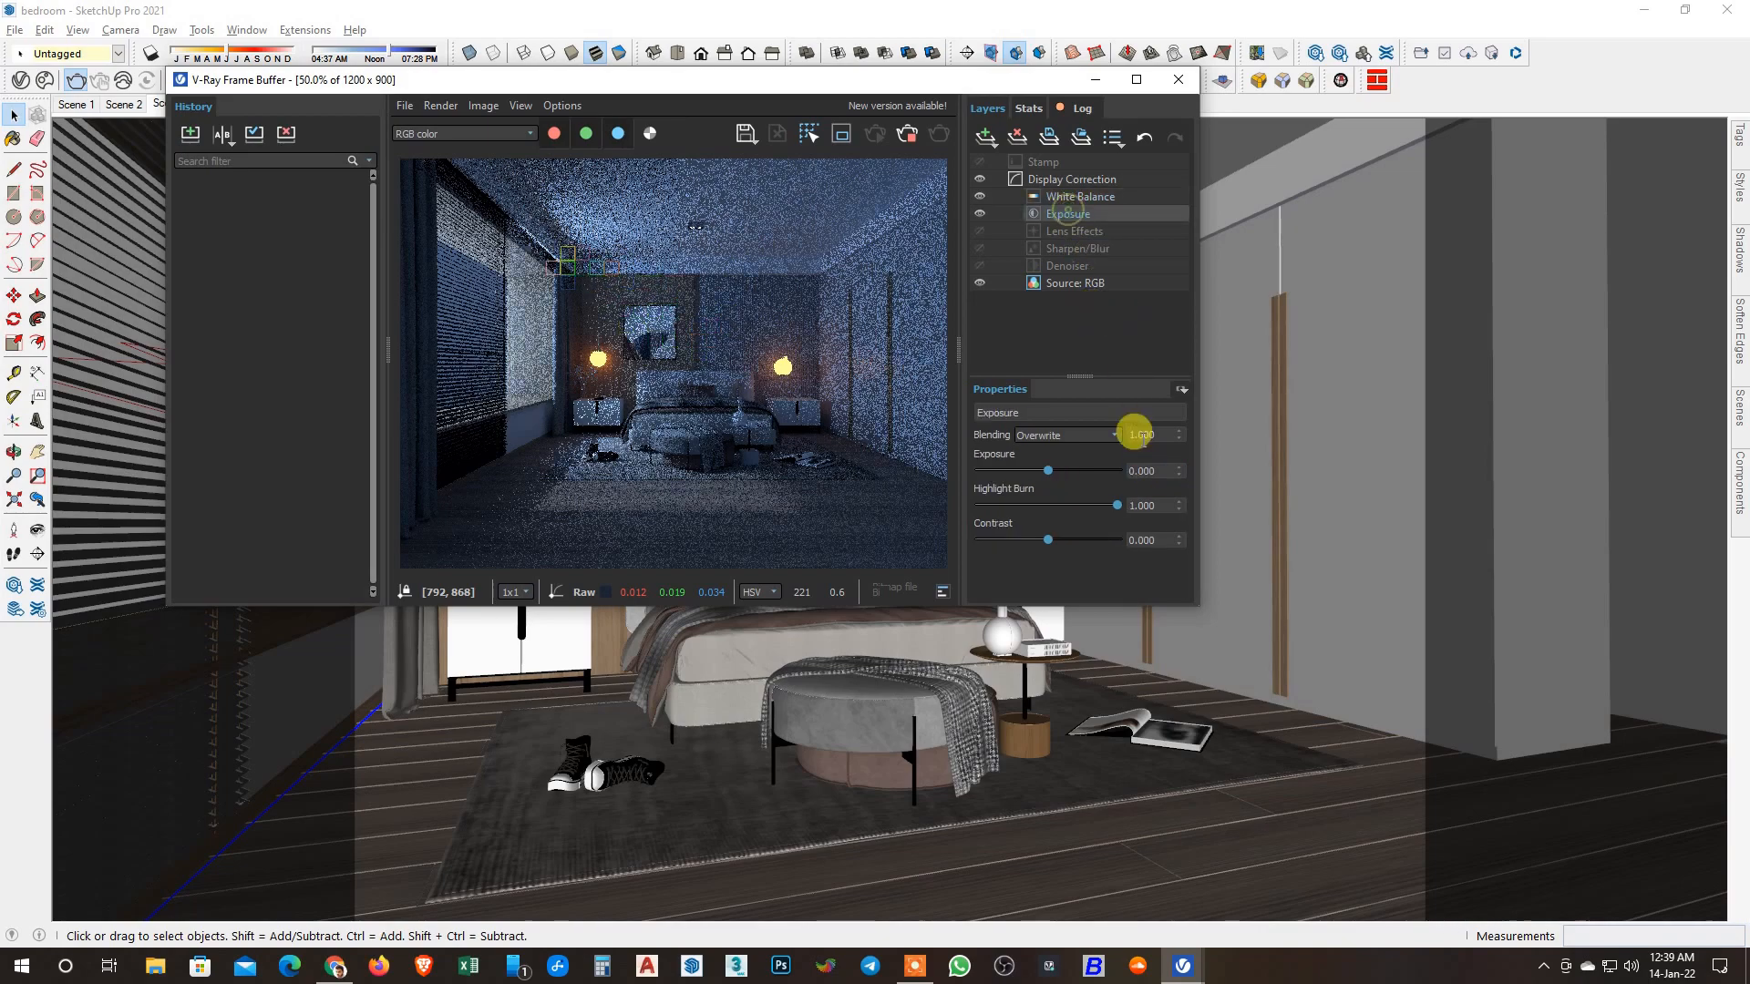
double_click(1148, 503)
text(0.2)
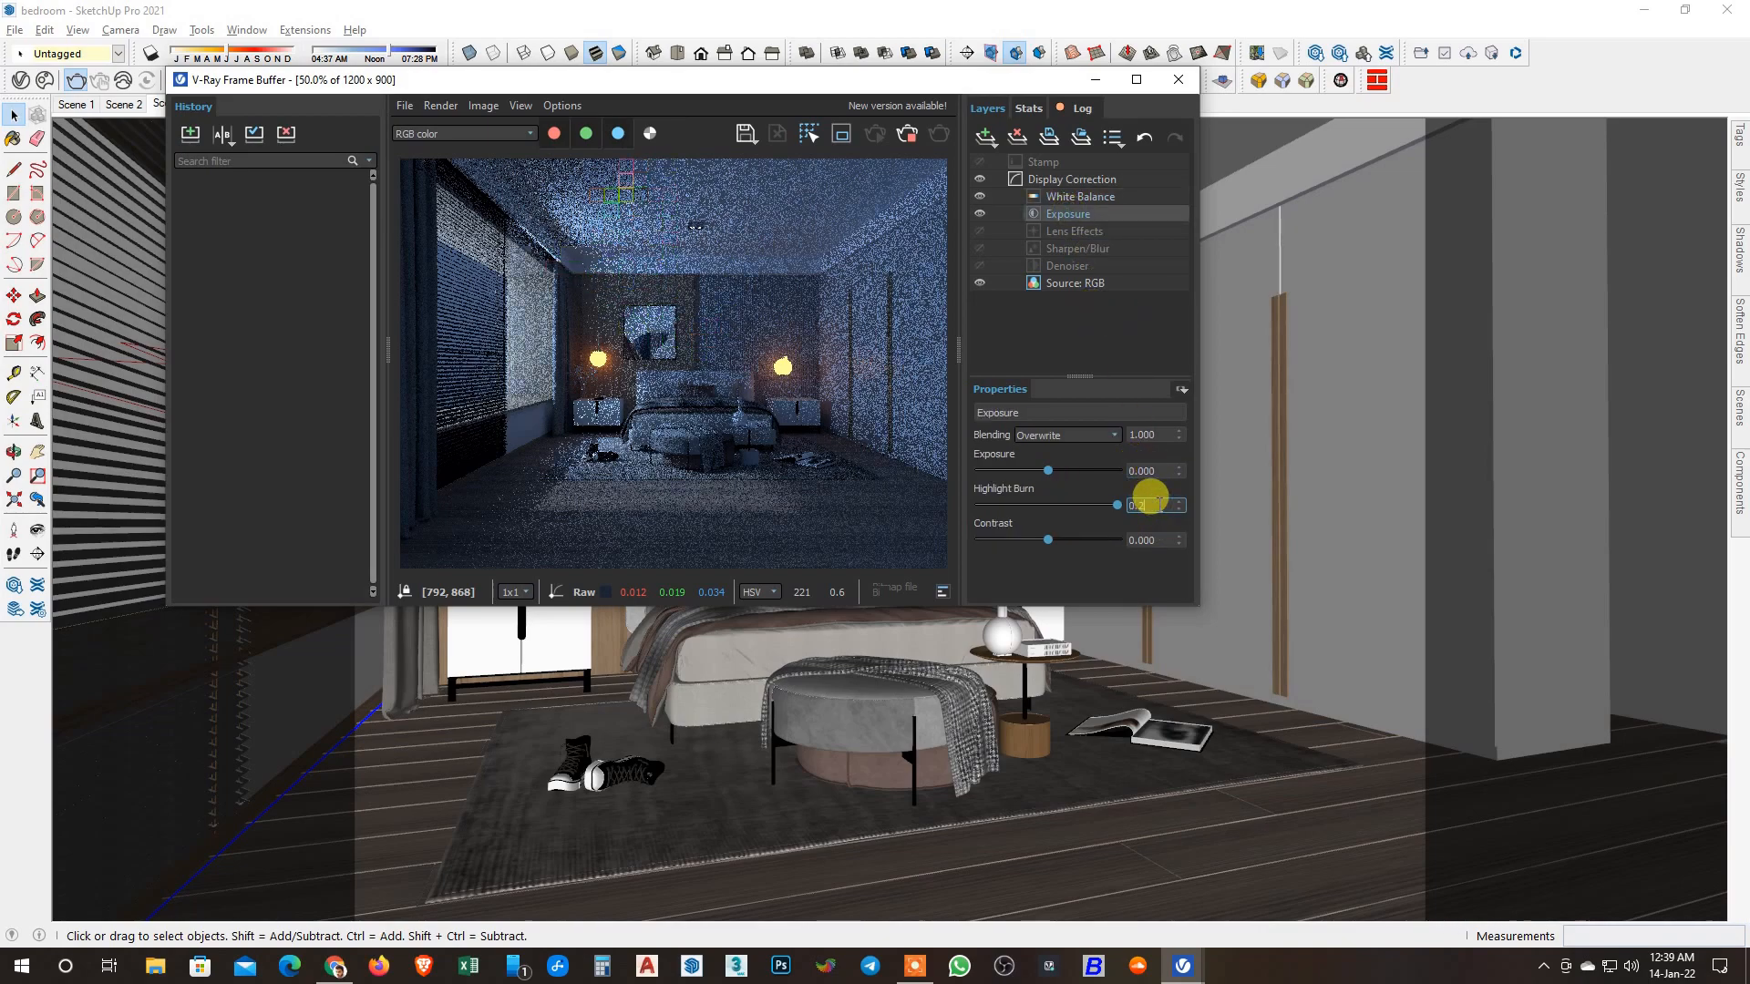
text(50)
double_click(1153, 538)
text(0.2)
key(Return)
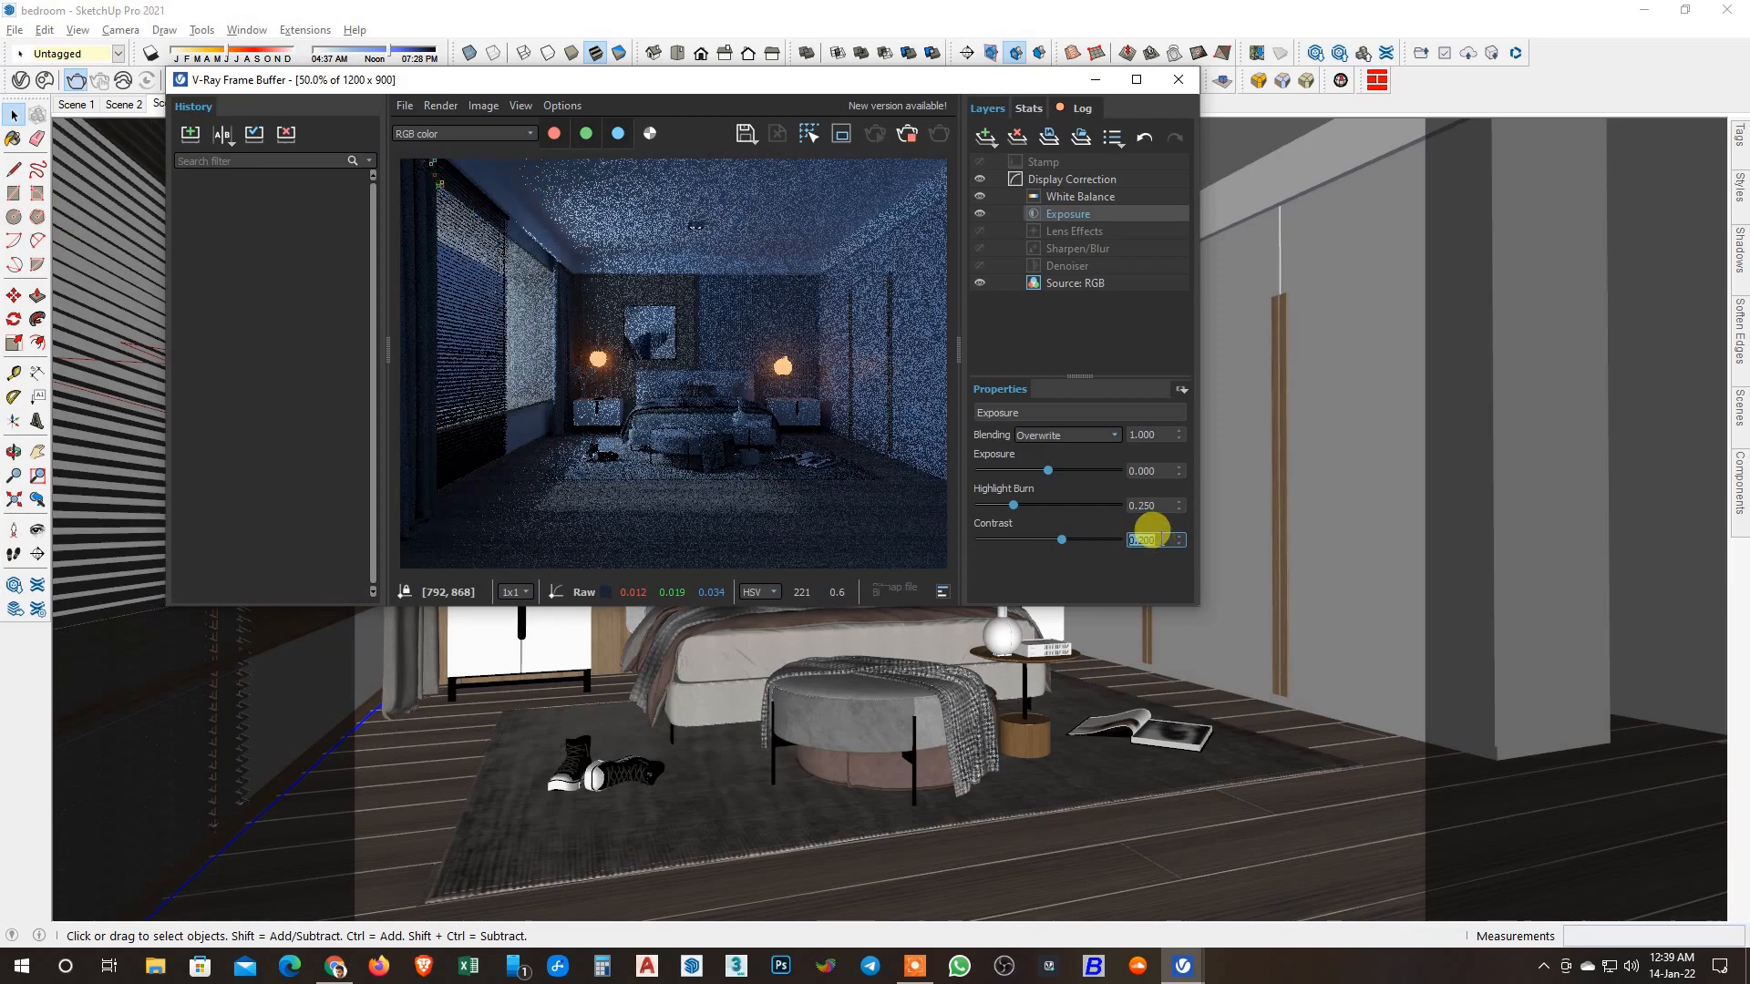
Try an Exposure value of 1 on the Exposure layer and return it to 0.
double_click(1150, 468)
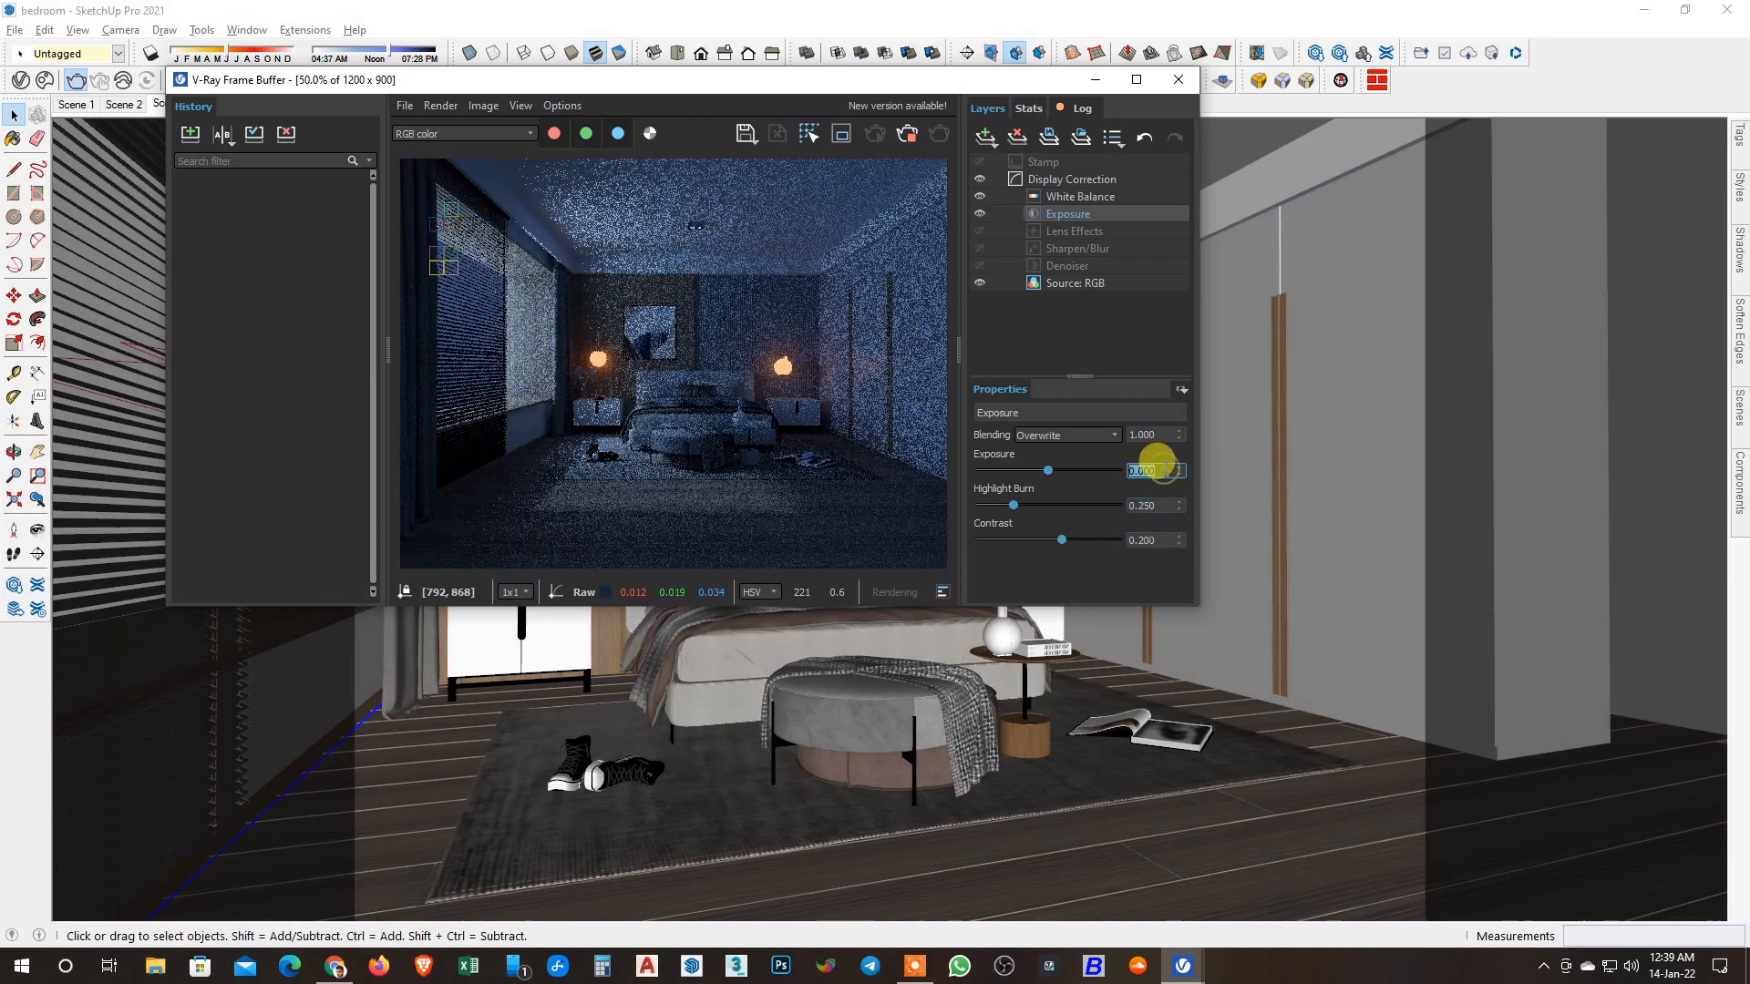
text(1)
key(Return)
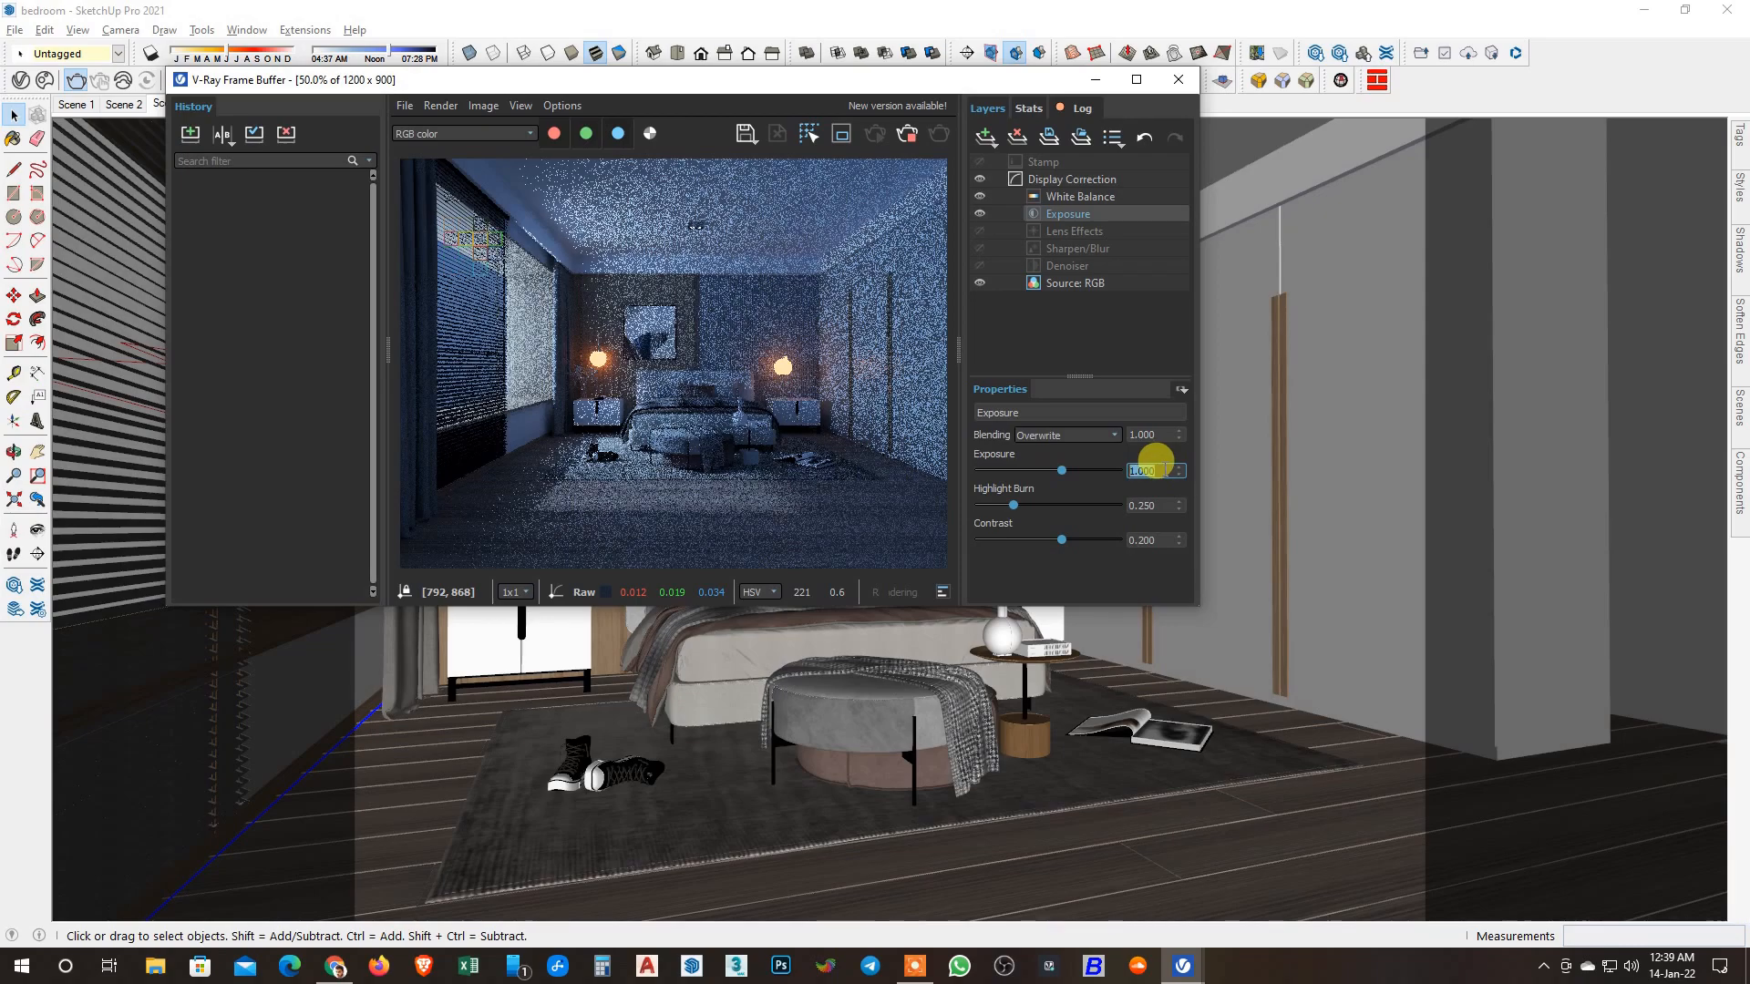
text(0)
key(Return)
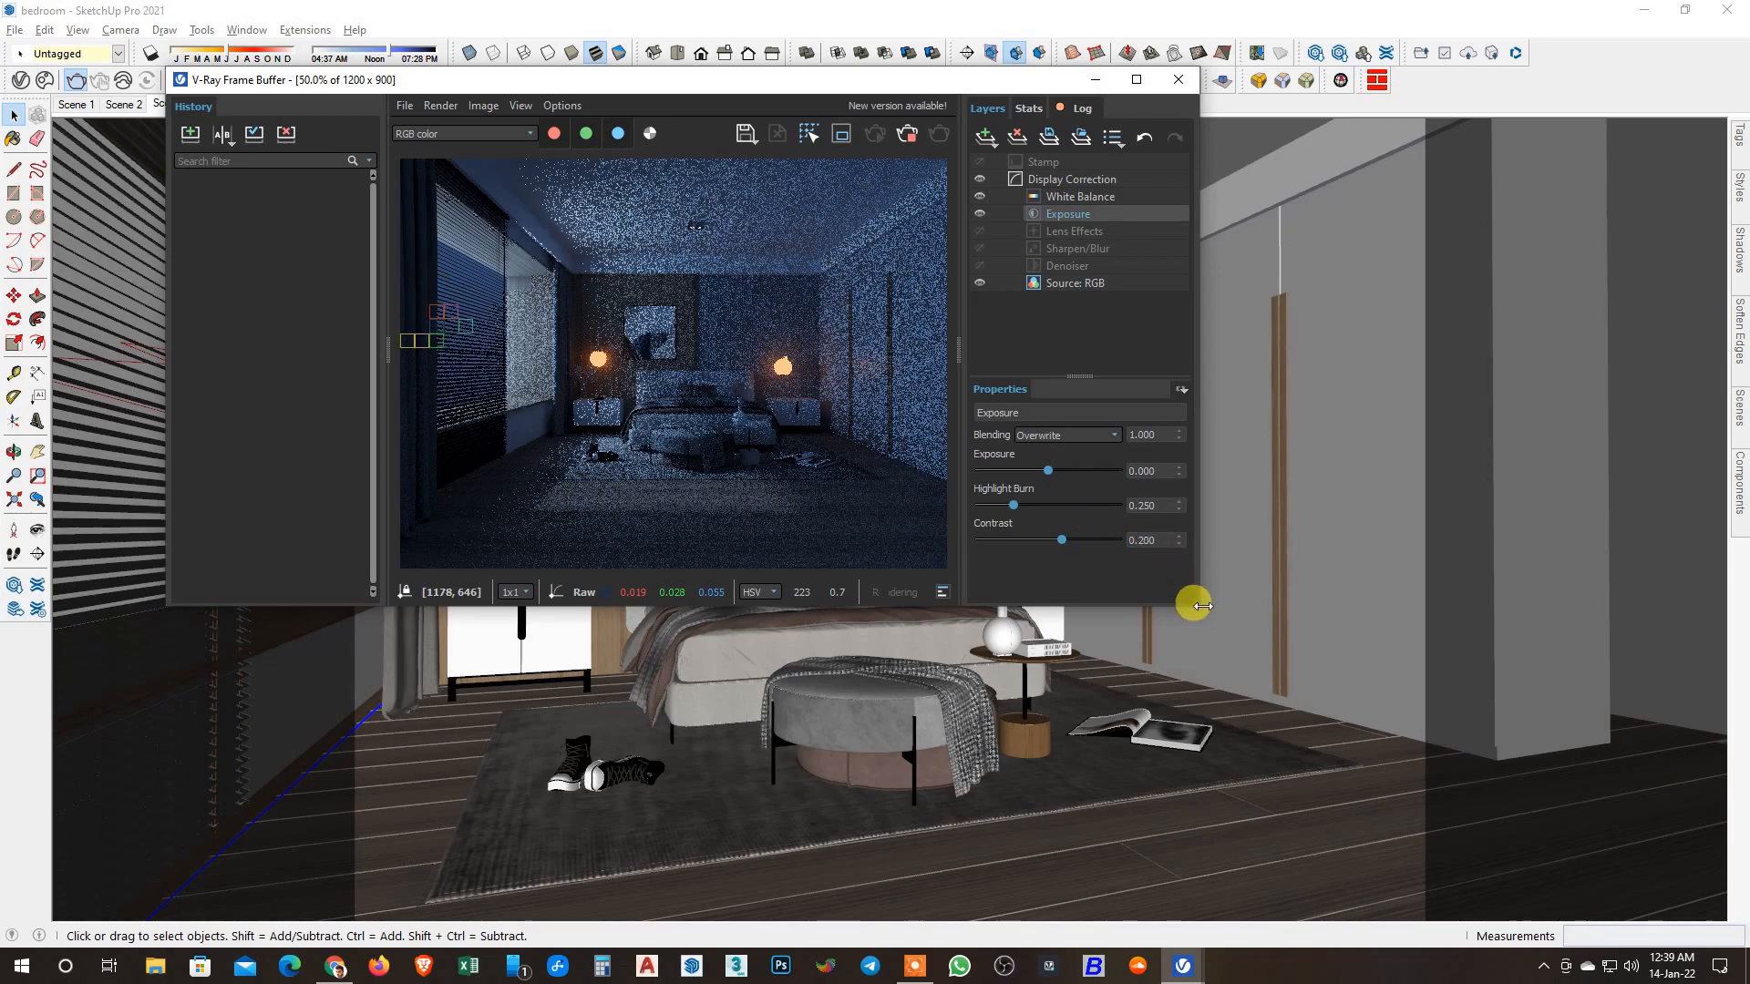
Enlarge the frame buffer window and zoom in on the bedroom render to inspect it.
drag(1192, 605, 1586, 846)
drag(1634, 880, 1641, 883)
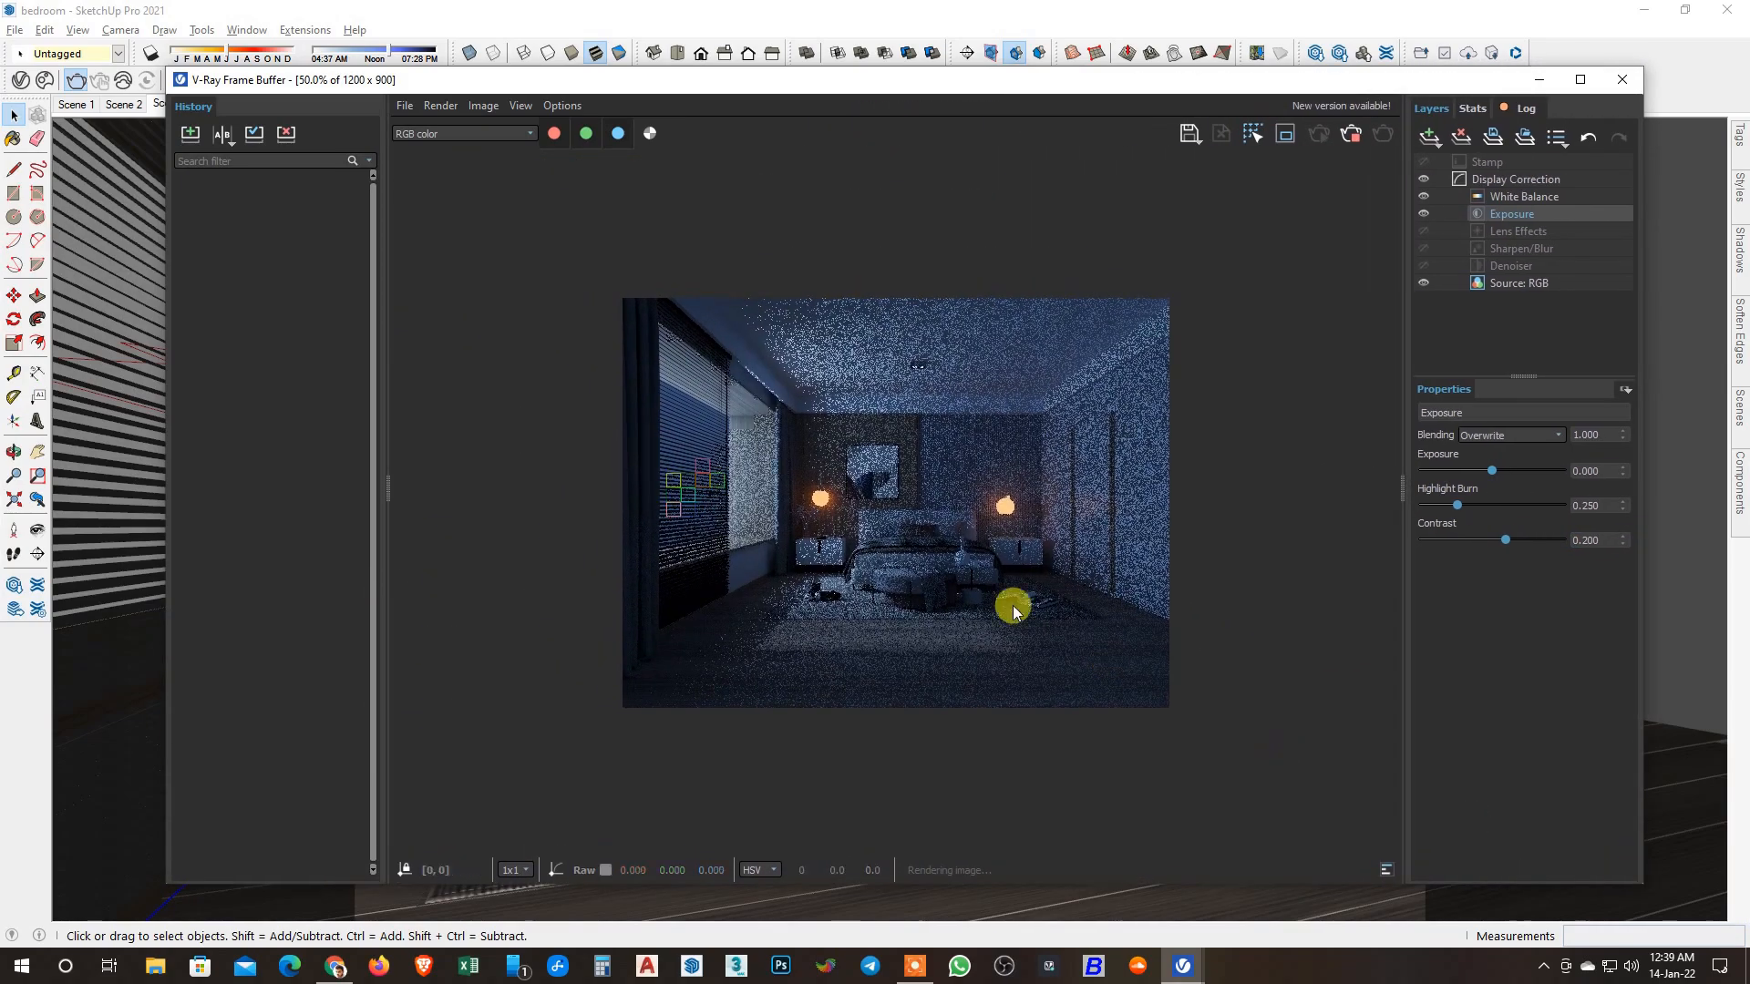
scroll(985, 590, up, 3)
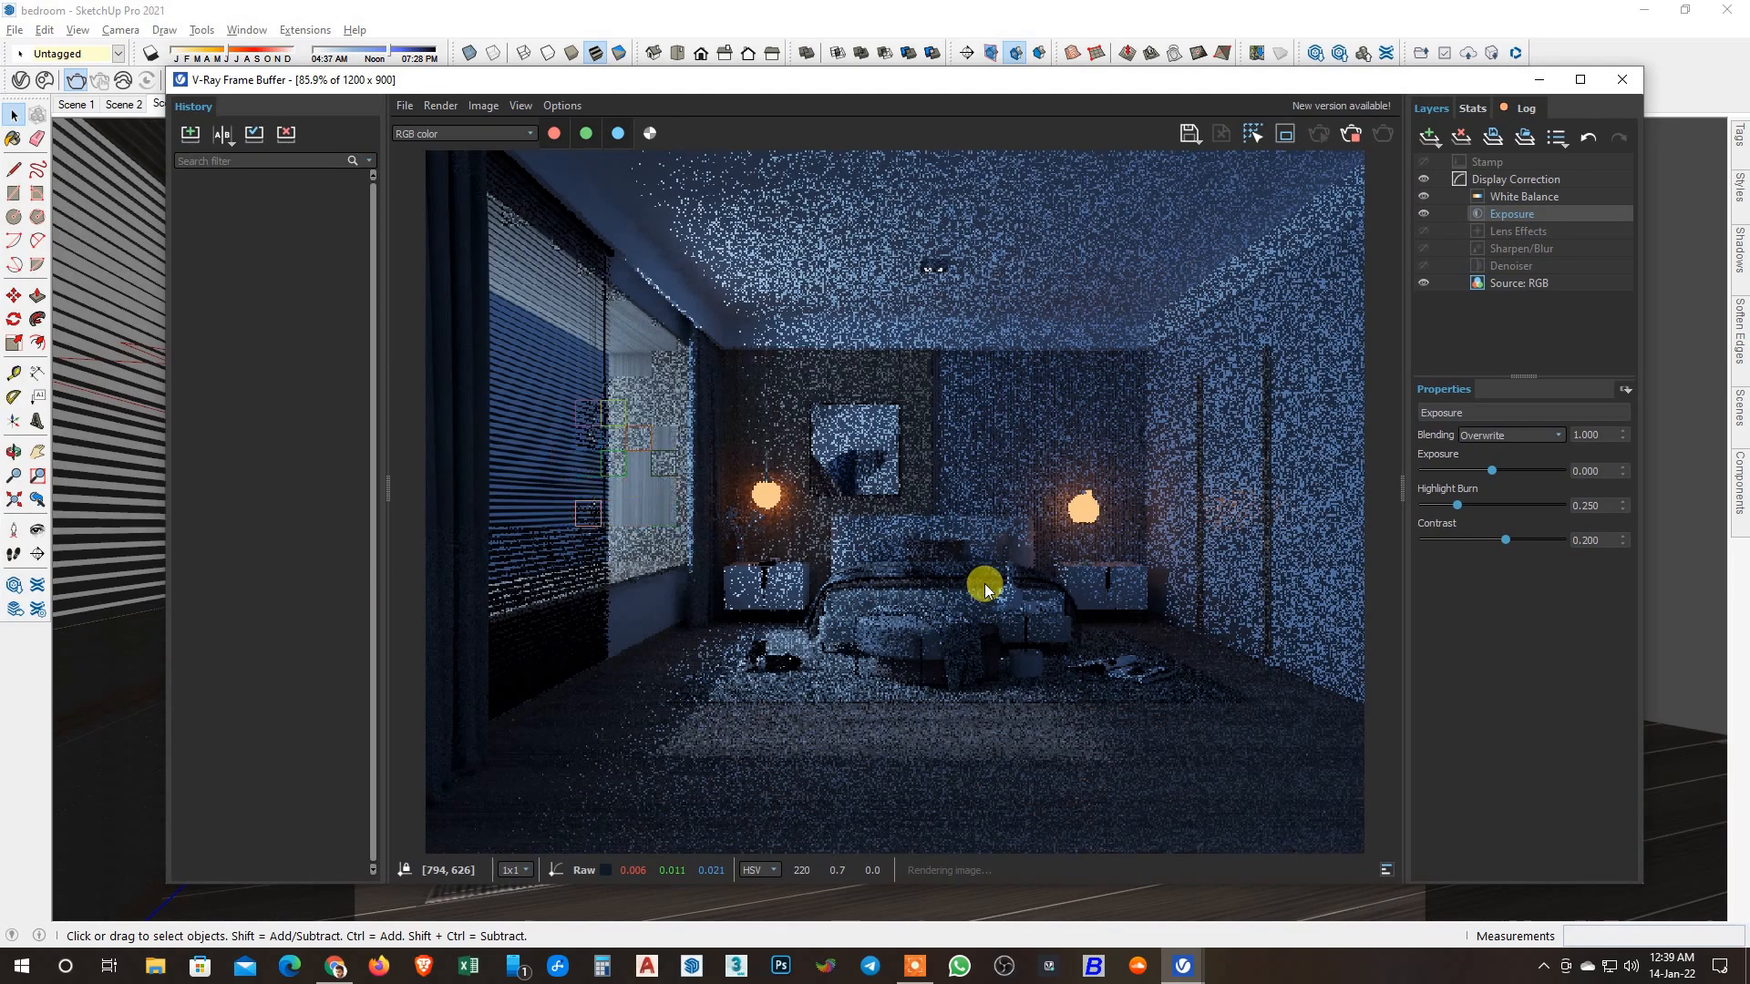
Switch to the SketchUp window and save the bedroom model.
click(742, 8)
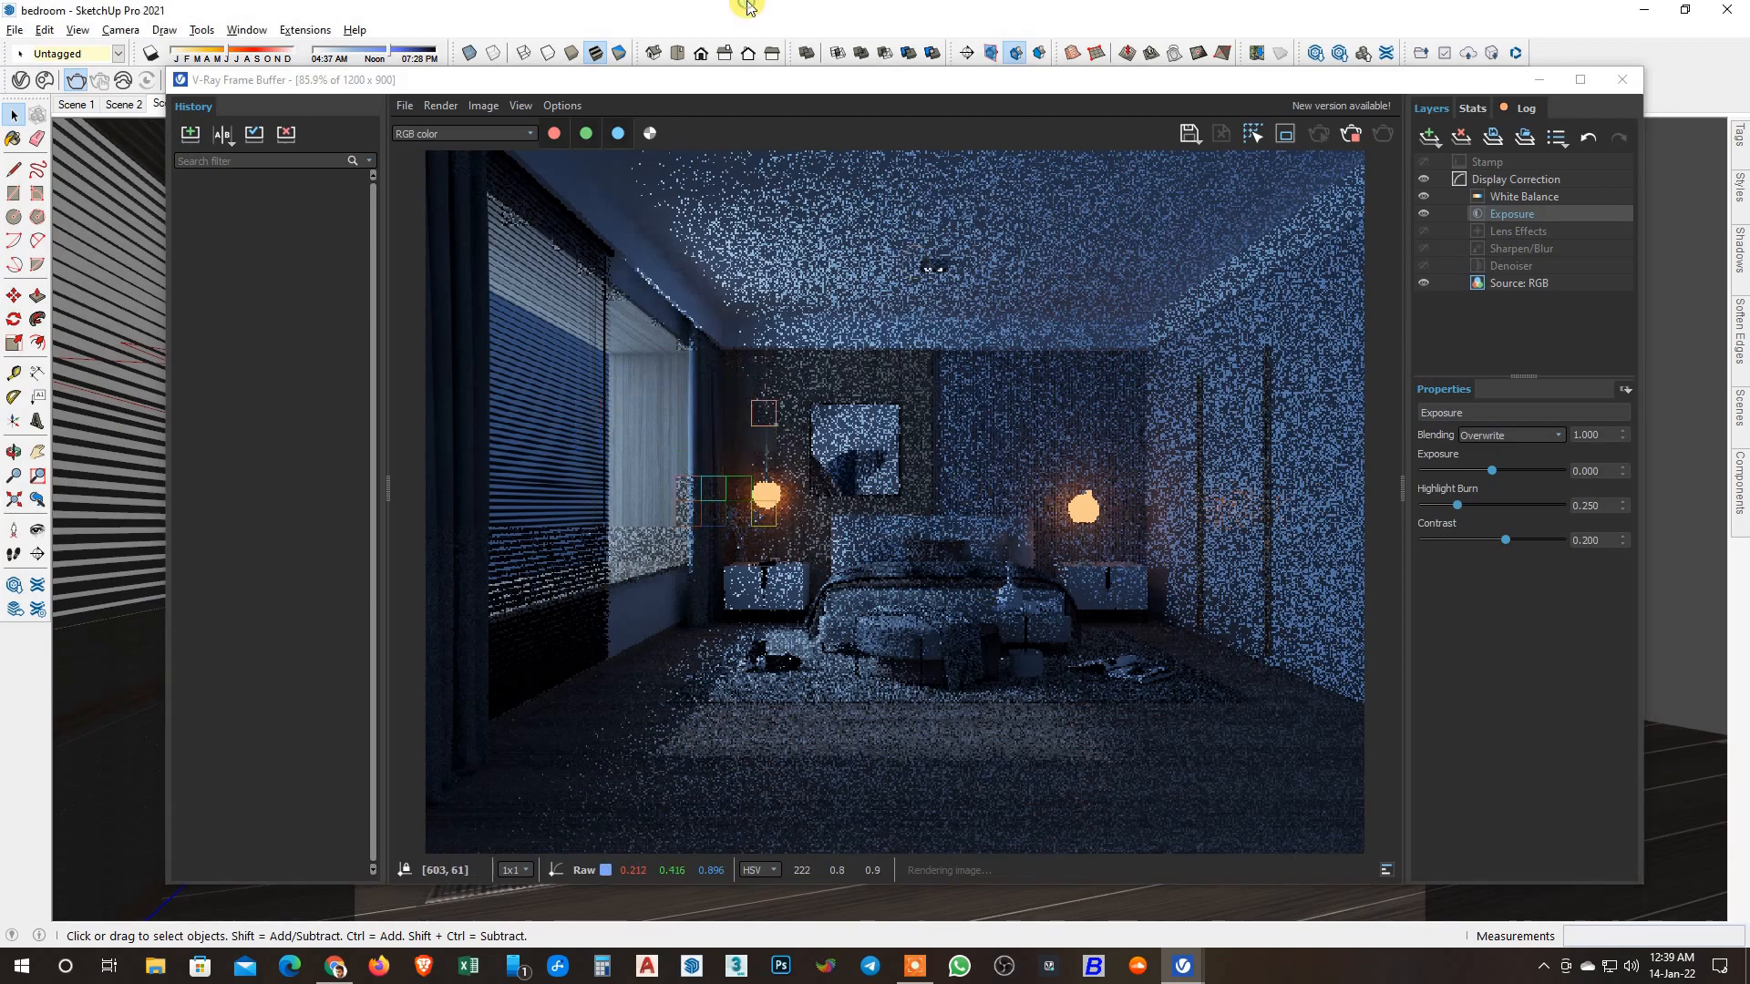
key(ctrl+s)
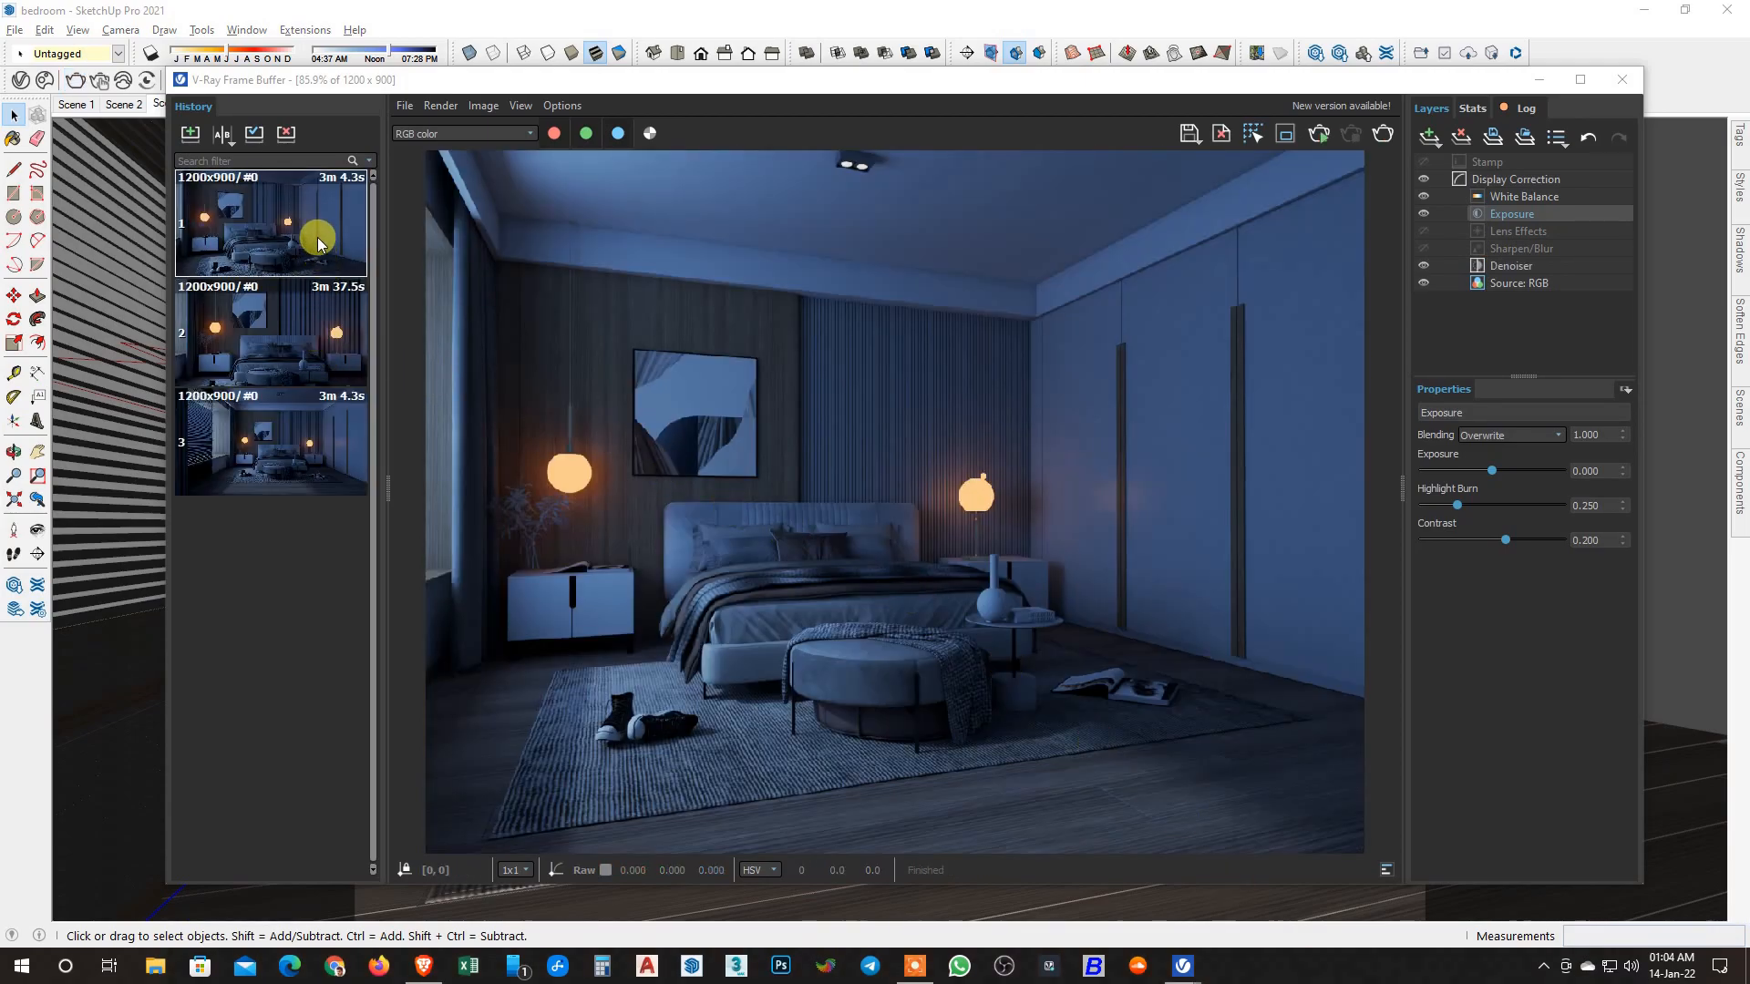
Adjust the first history render's Exposure value, trying 0.5 and 1 and finishing at 0.5.
click(1606, 467)
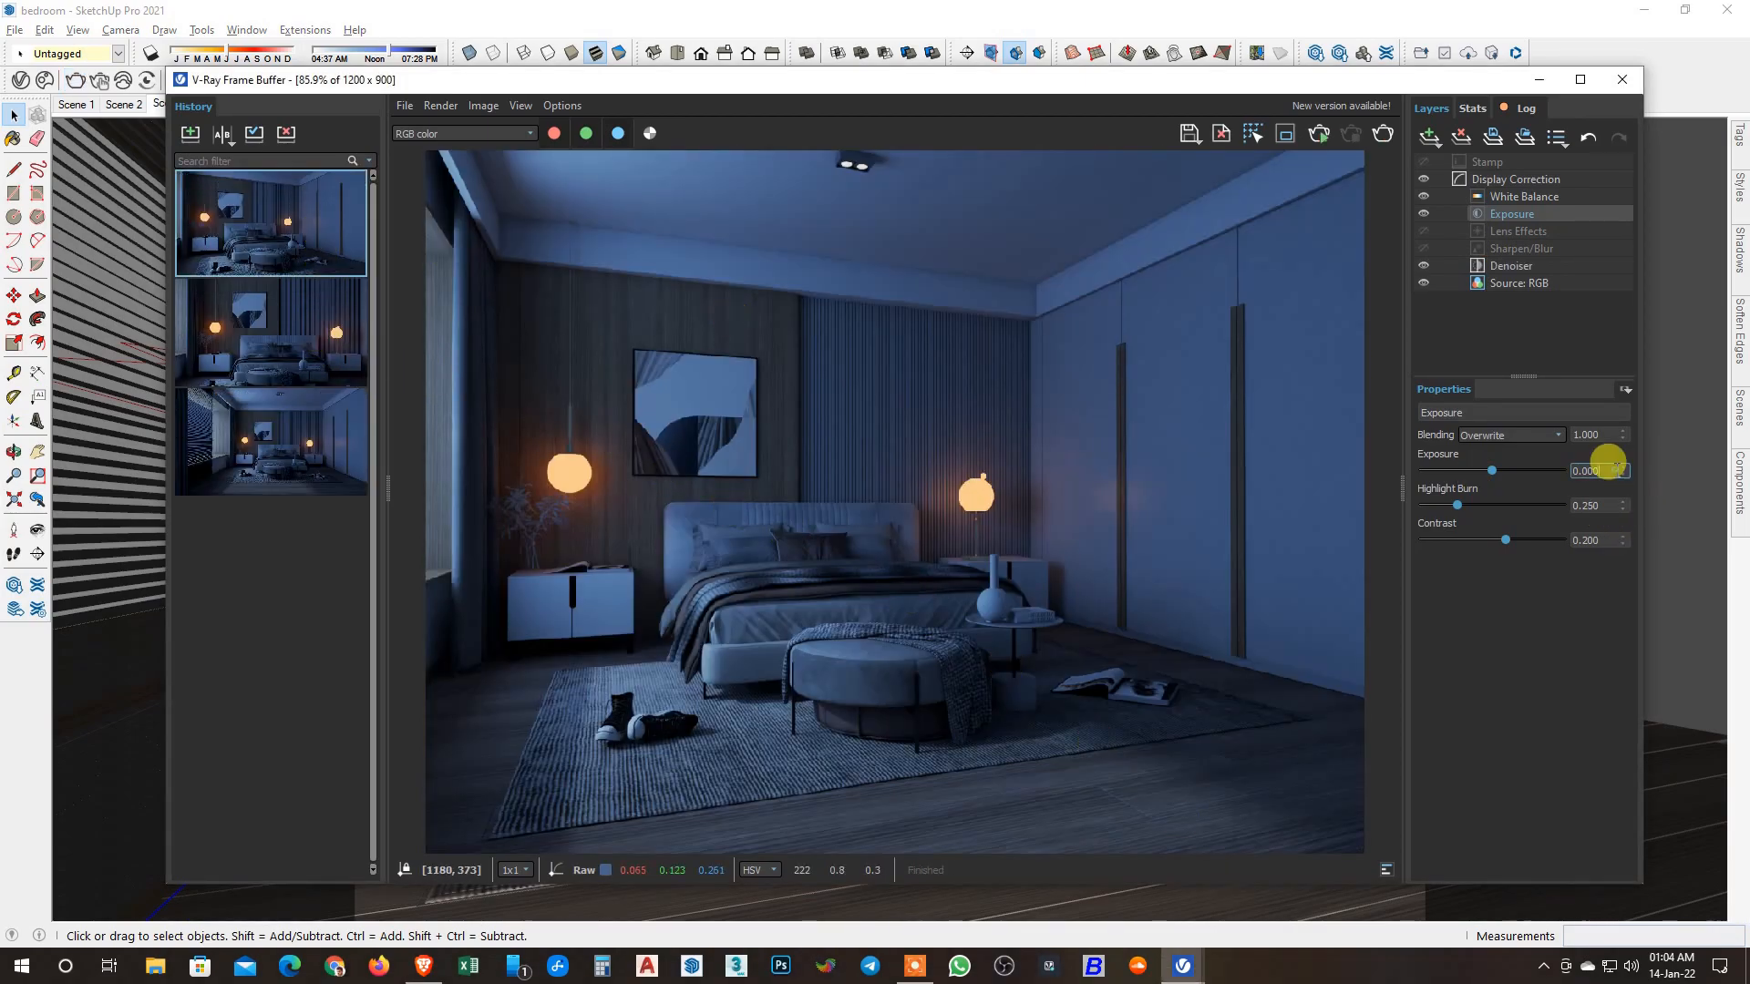
text(0.5)
key(Return)
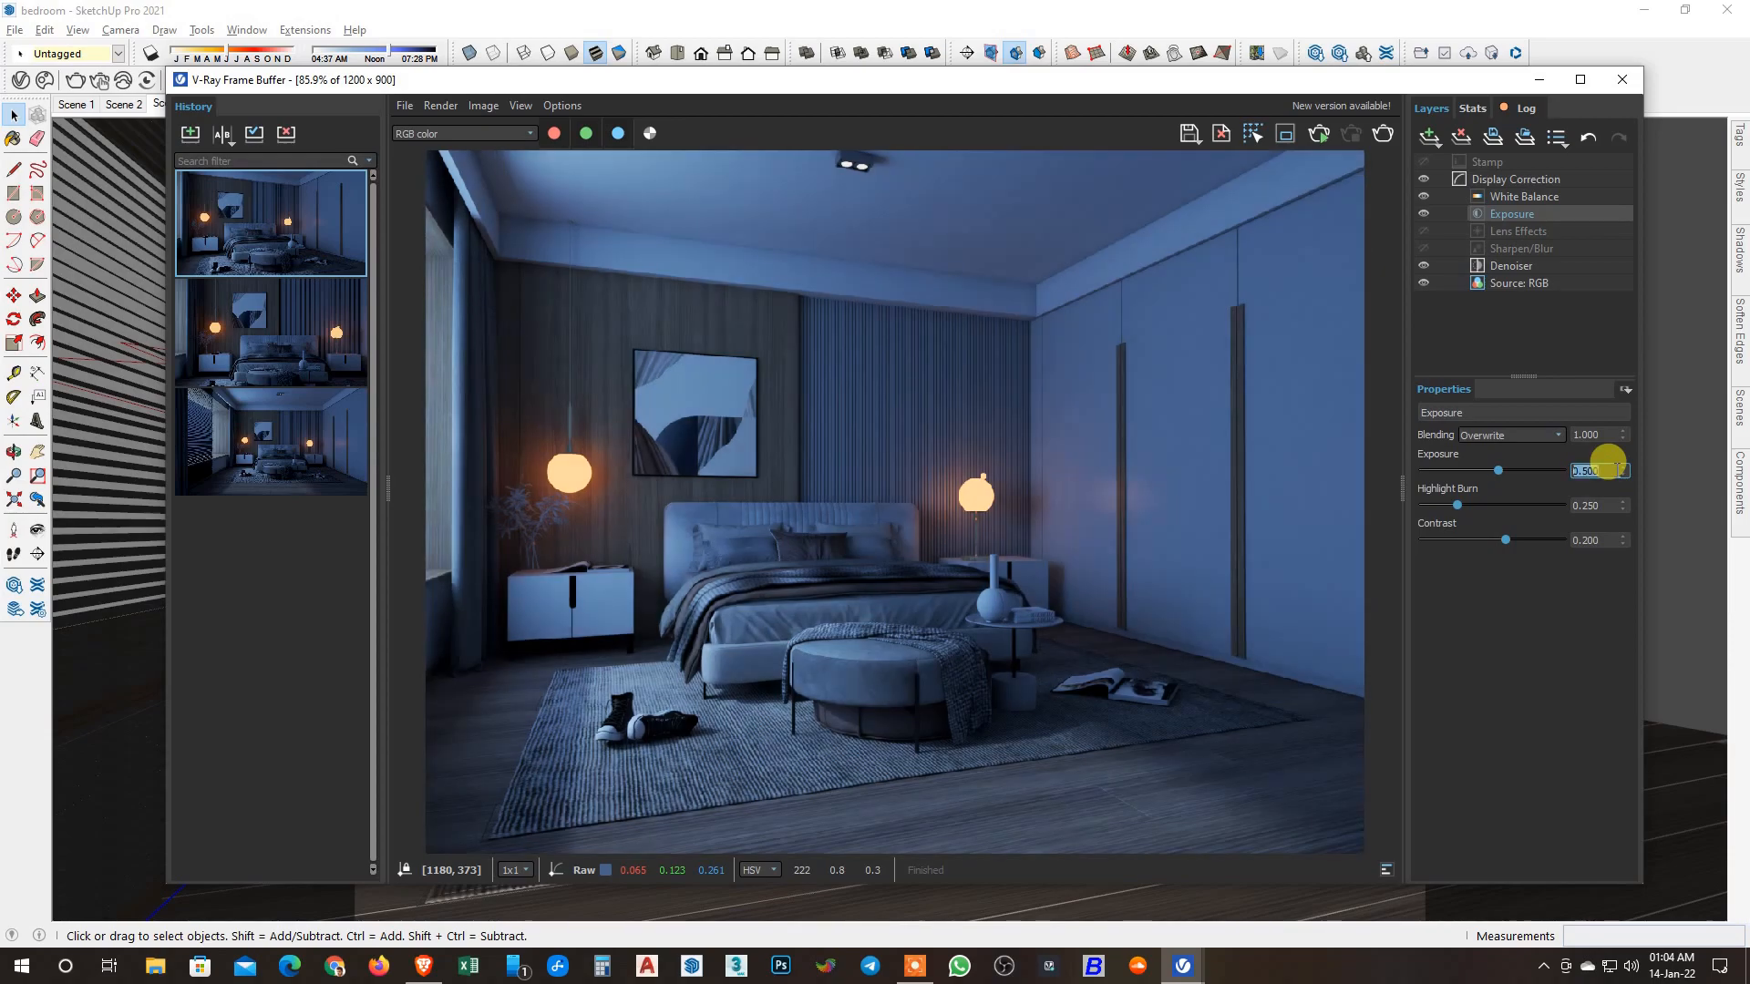
text(1)
key(Return)
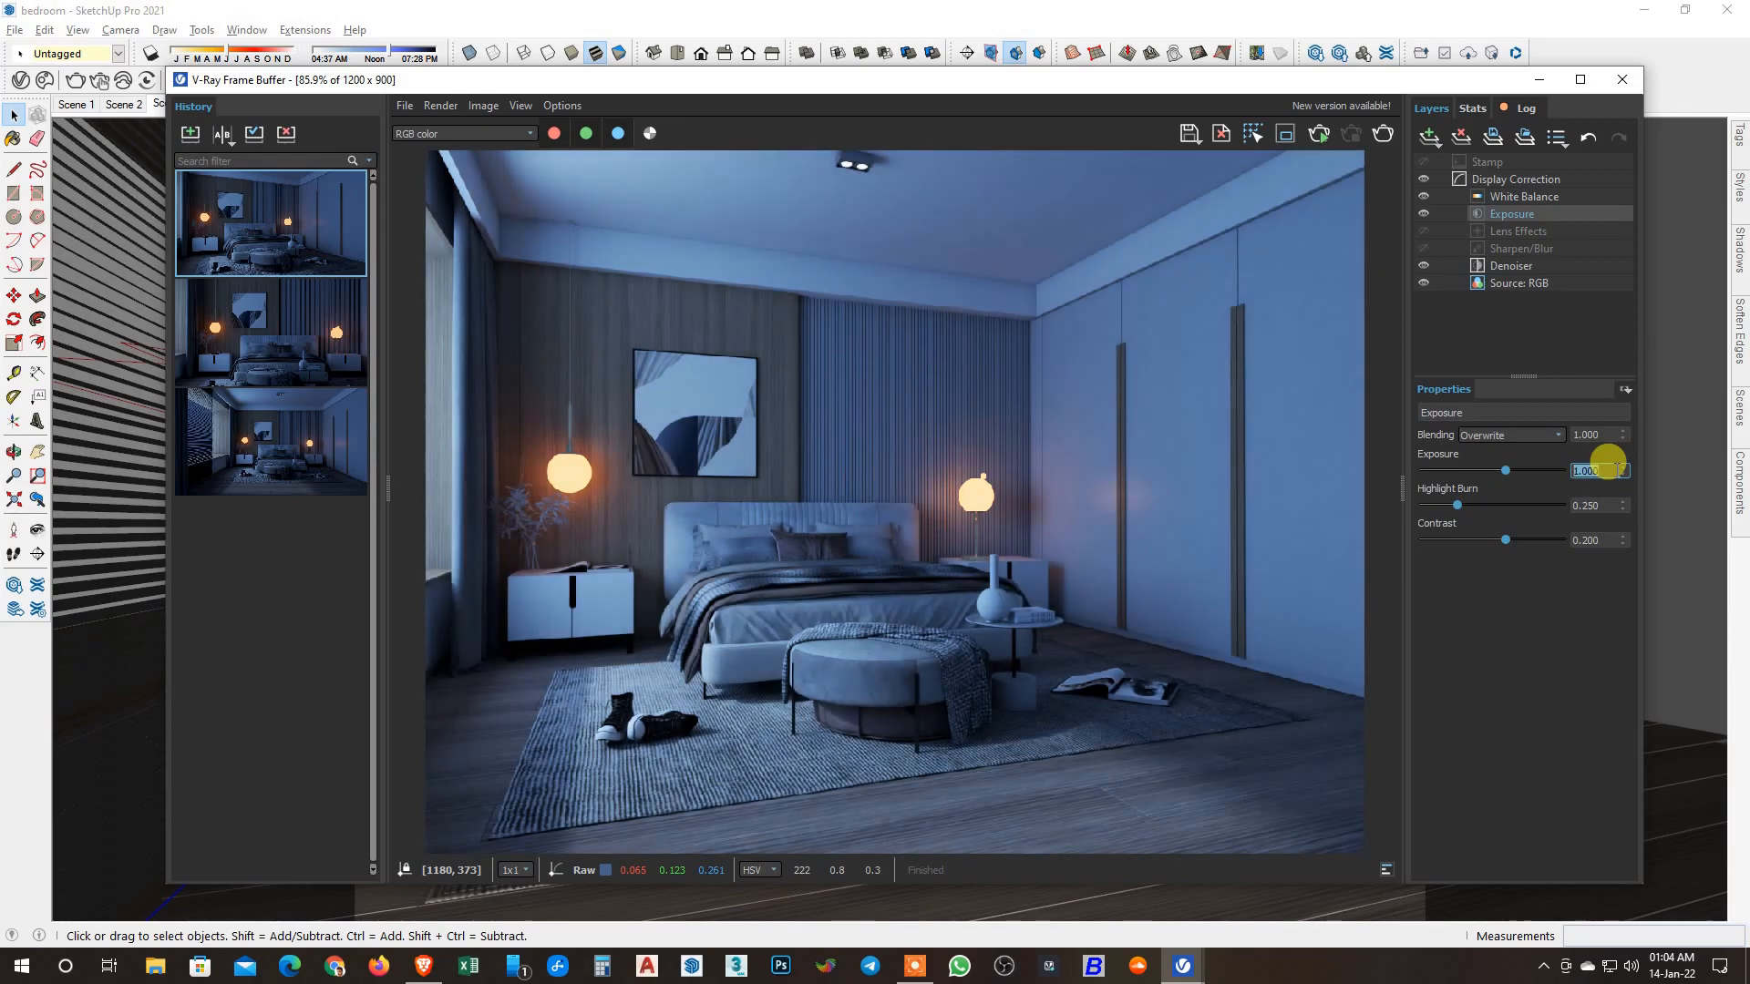
text(0.5)
key(Return)
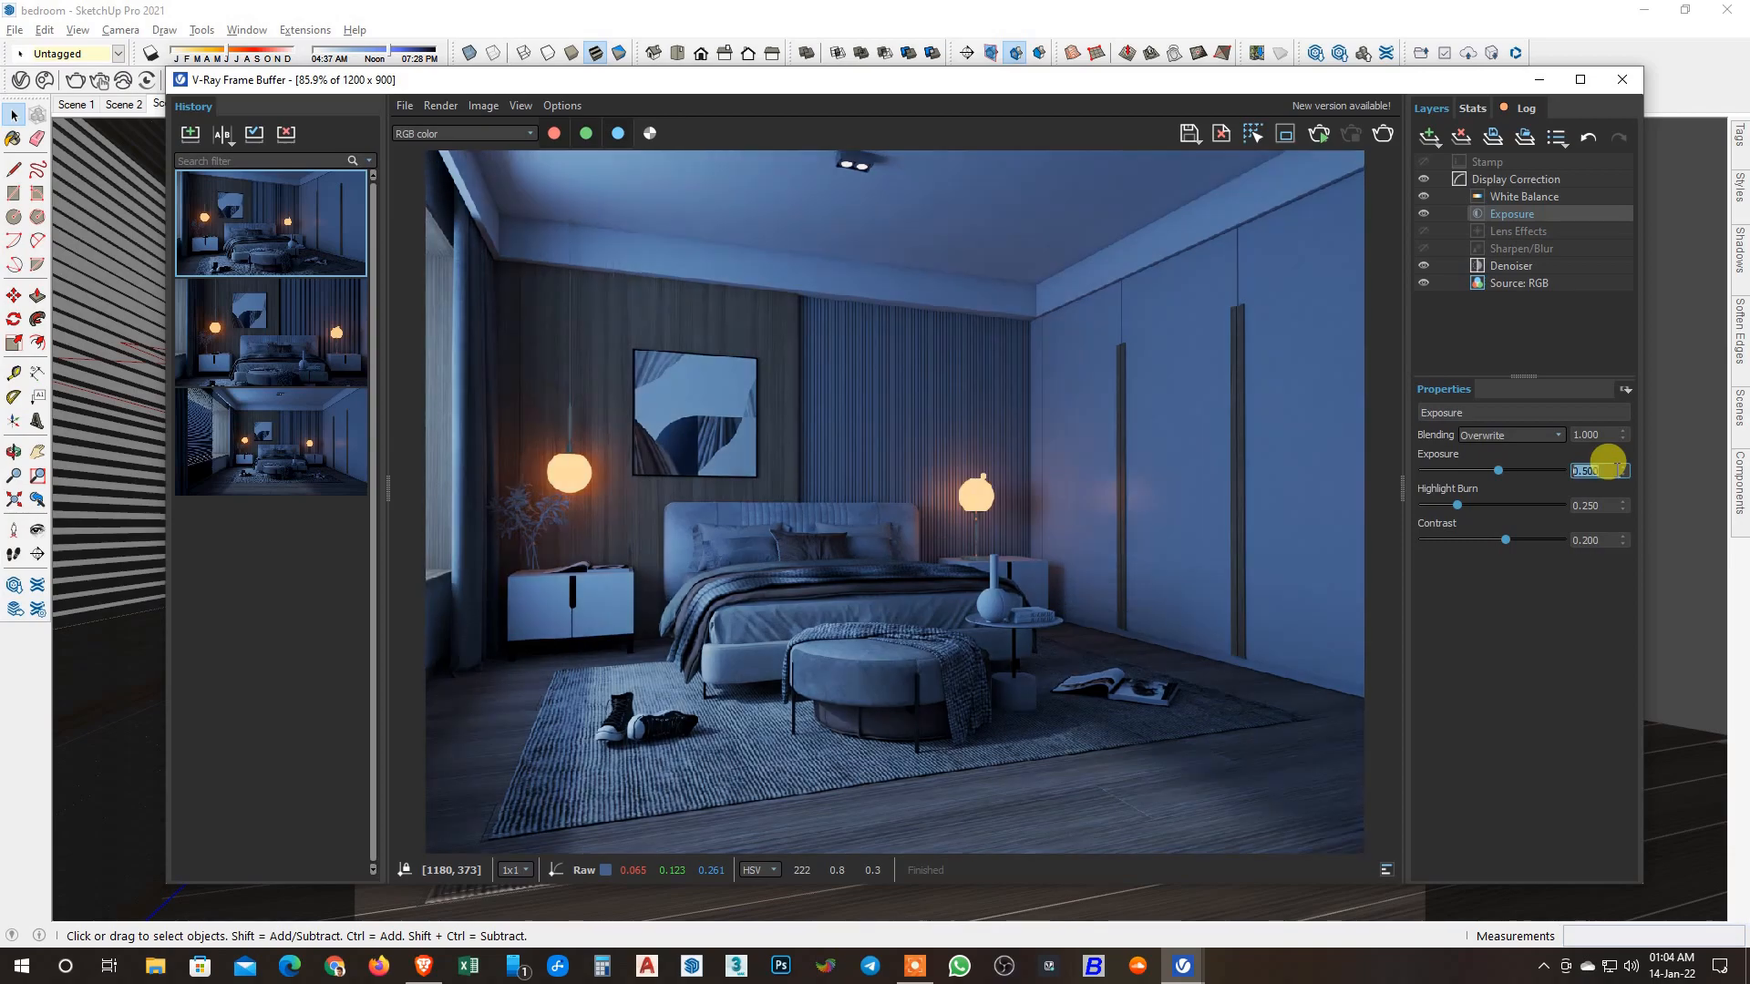
Load the second render from the history and set its Exposure layer's Exposure value to 0.5.
double_click(288, 347)
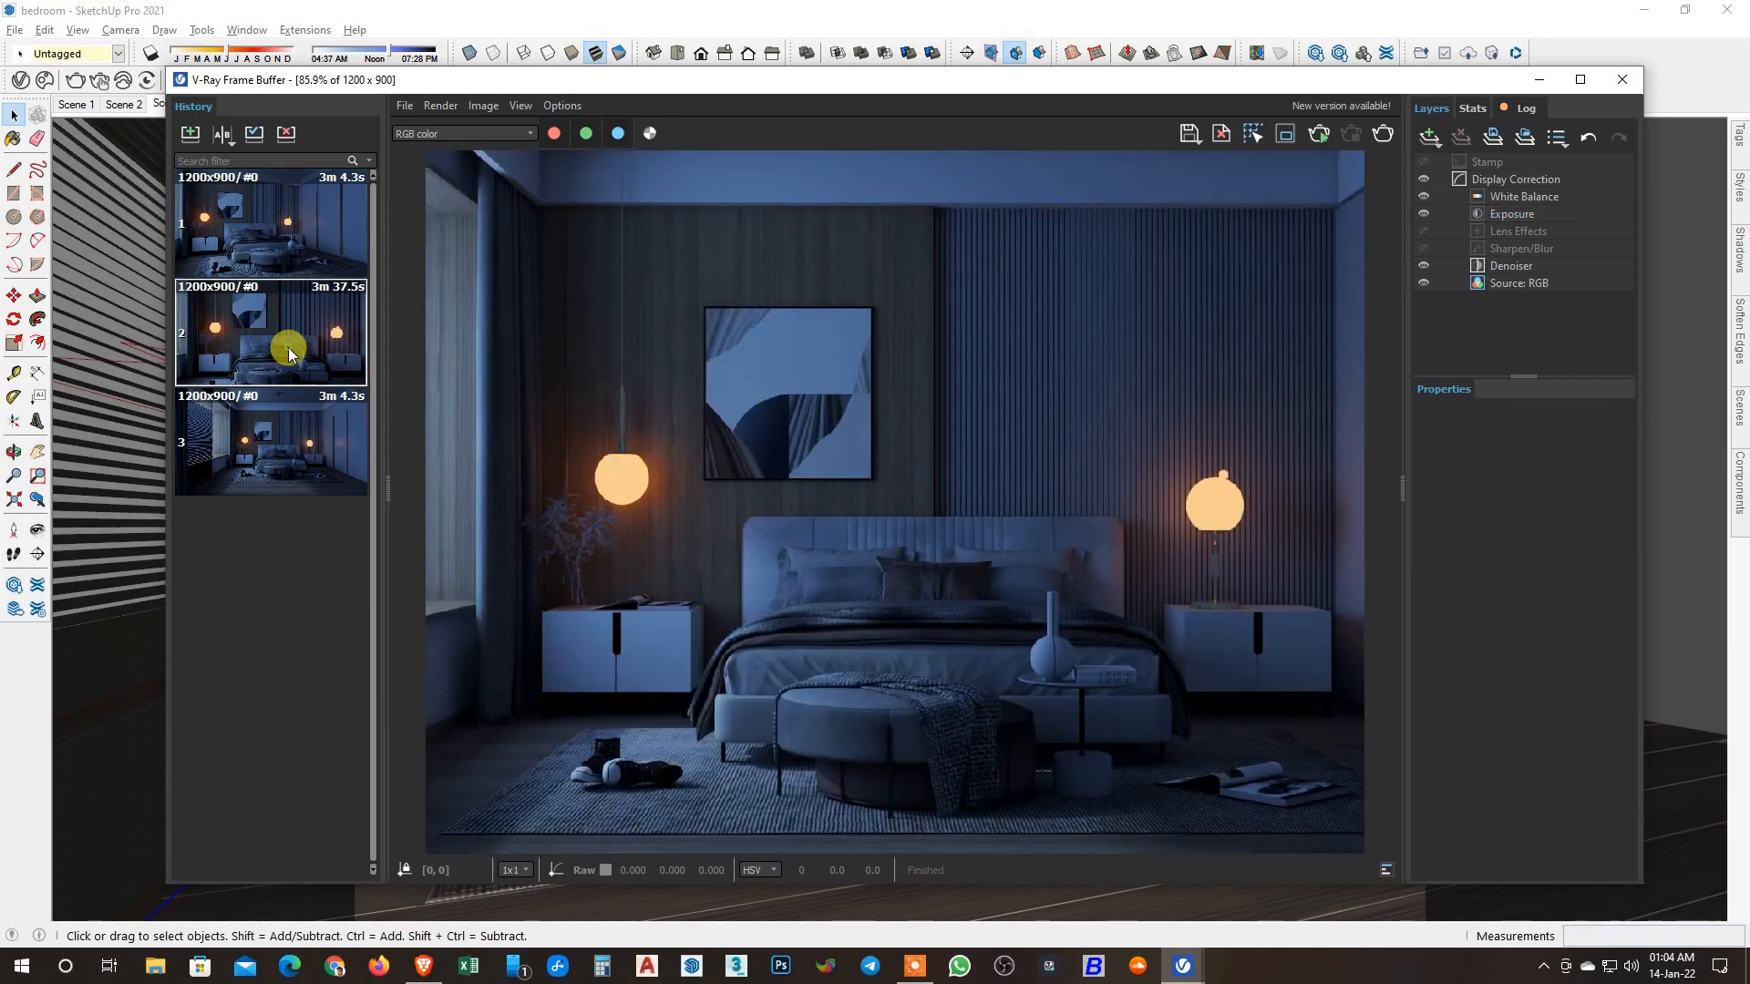
click(1513, 215)
double_click(1610, 505)
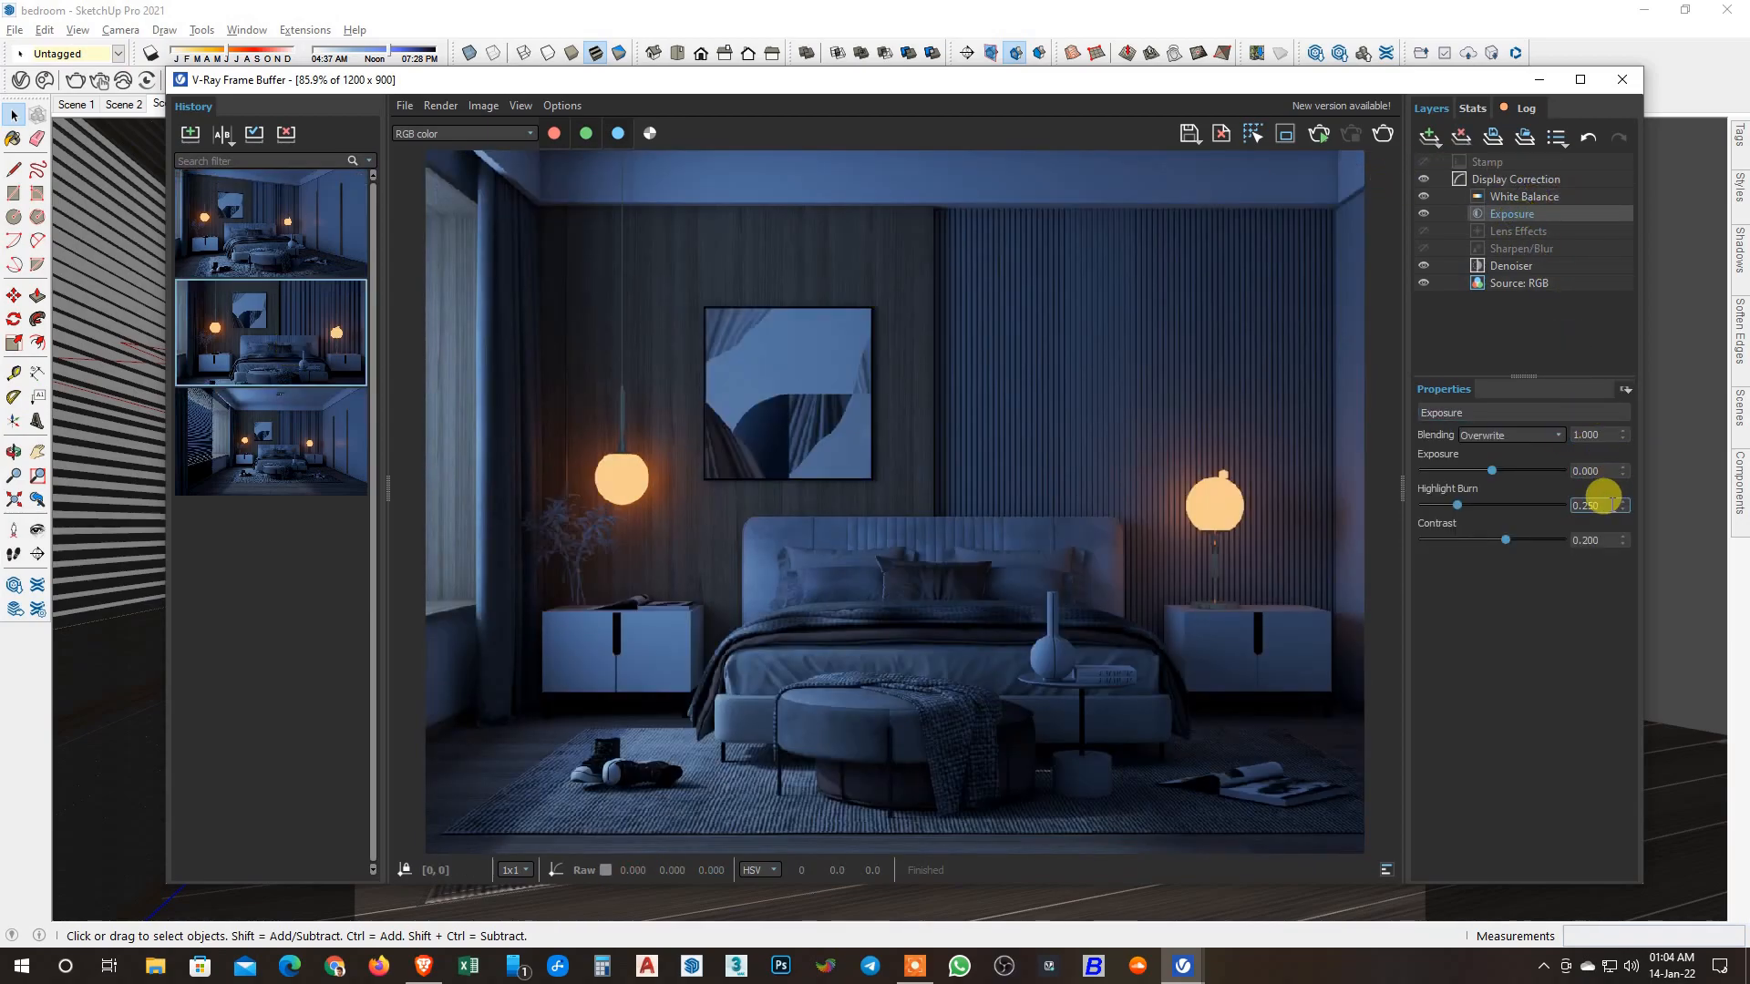
double_click(1607, 469)
text(0.5)
key(Return)
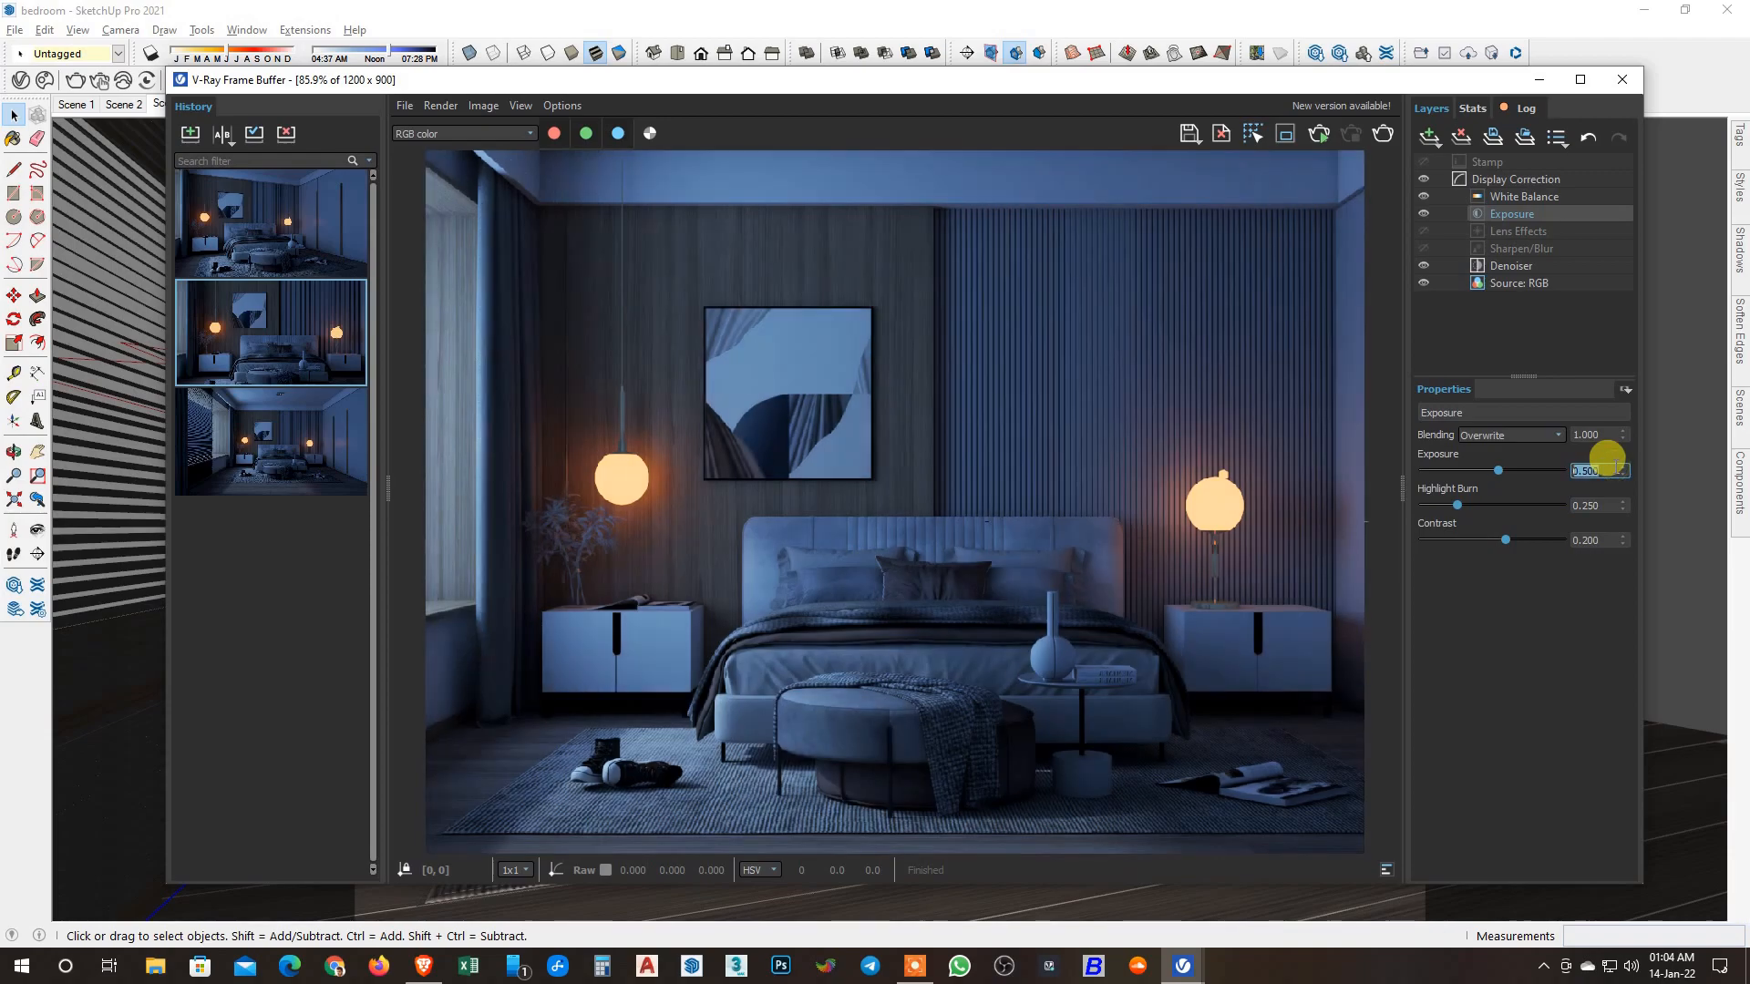
Load the third render from the history and set its Exposure layer's Exposure value to 0.5.
double_click(275, 414)
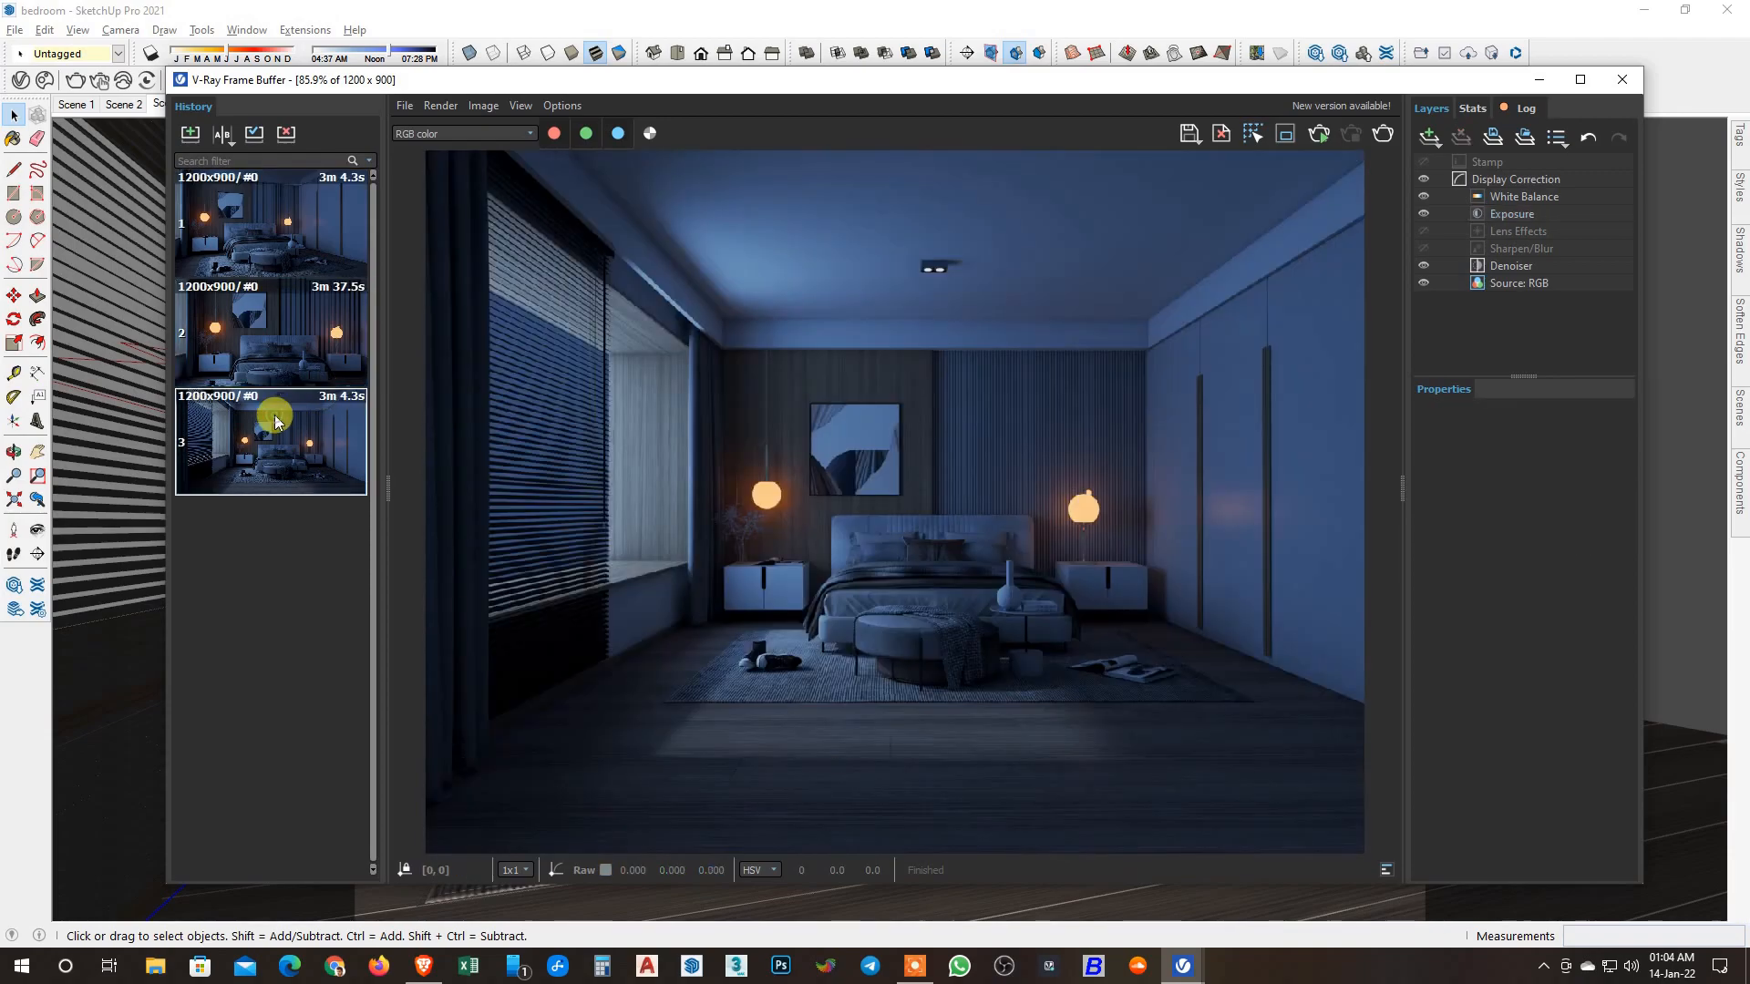
click(1531, 230)
click(1513, 214)
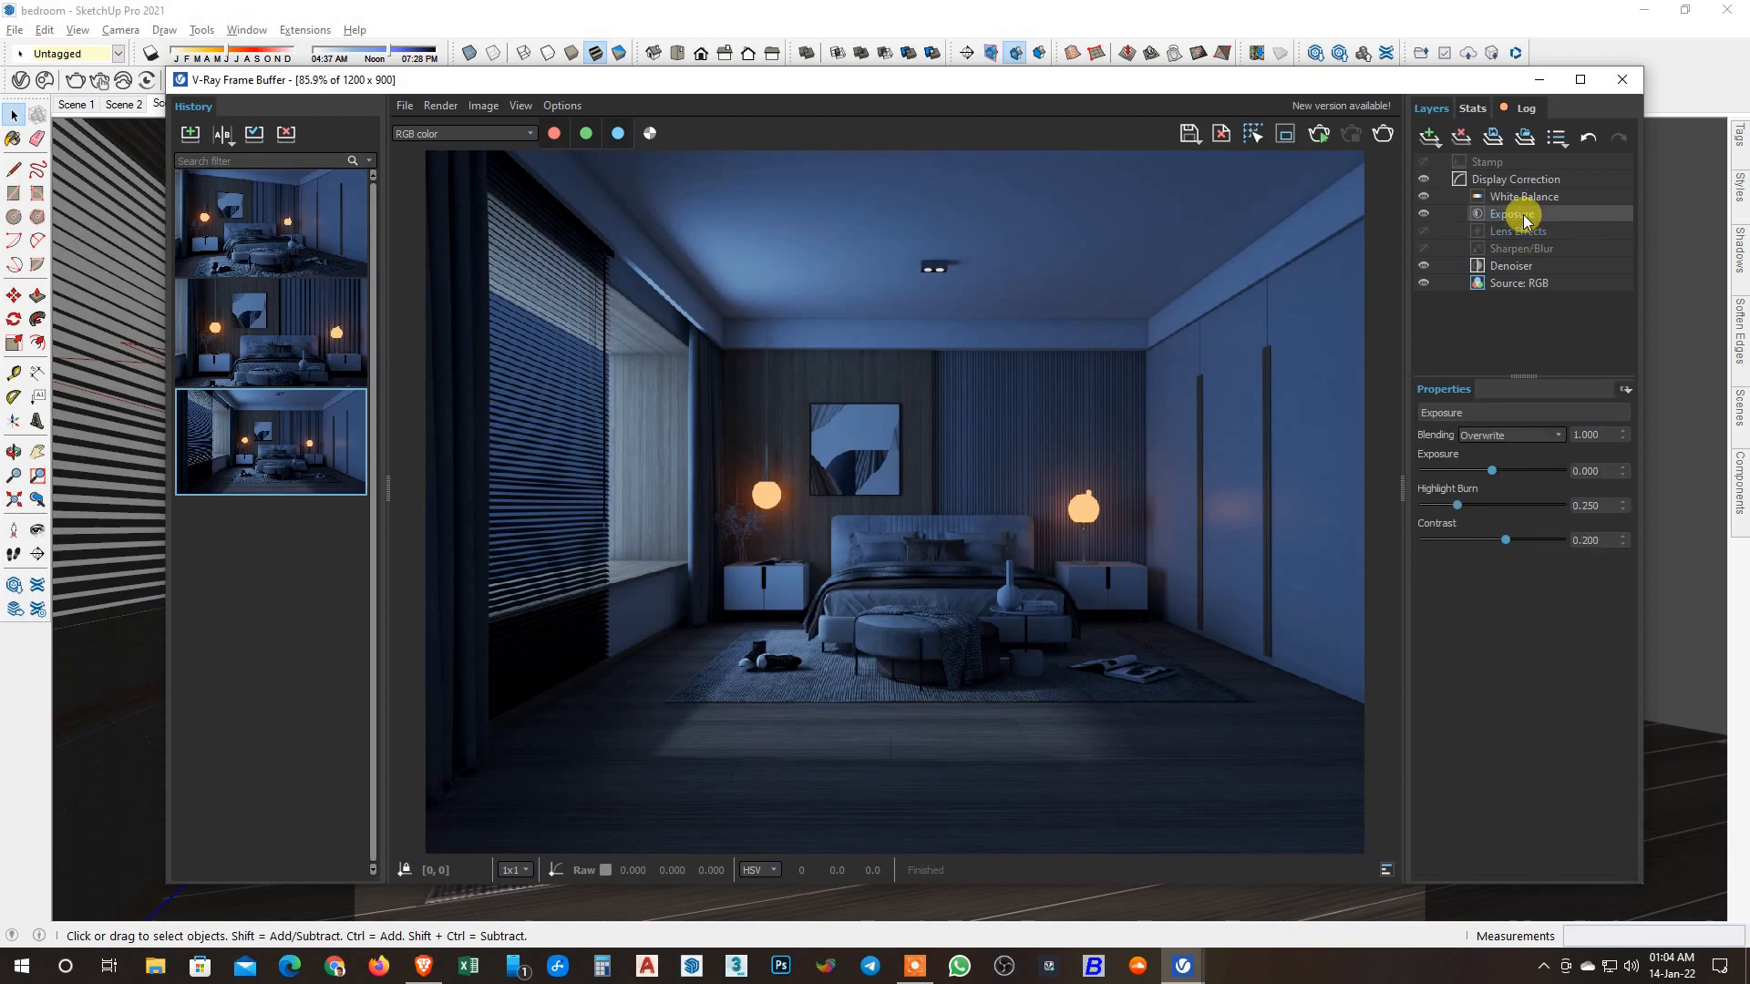
click(1599, 470)
text(0.)
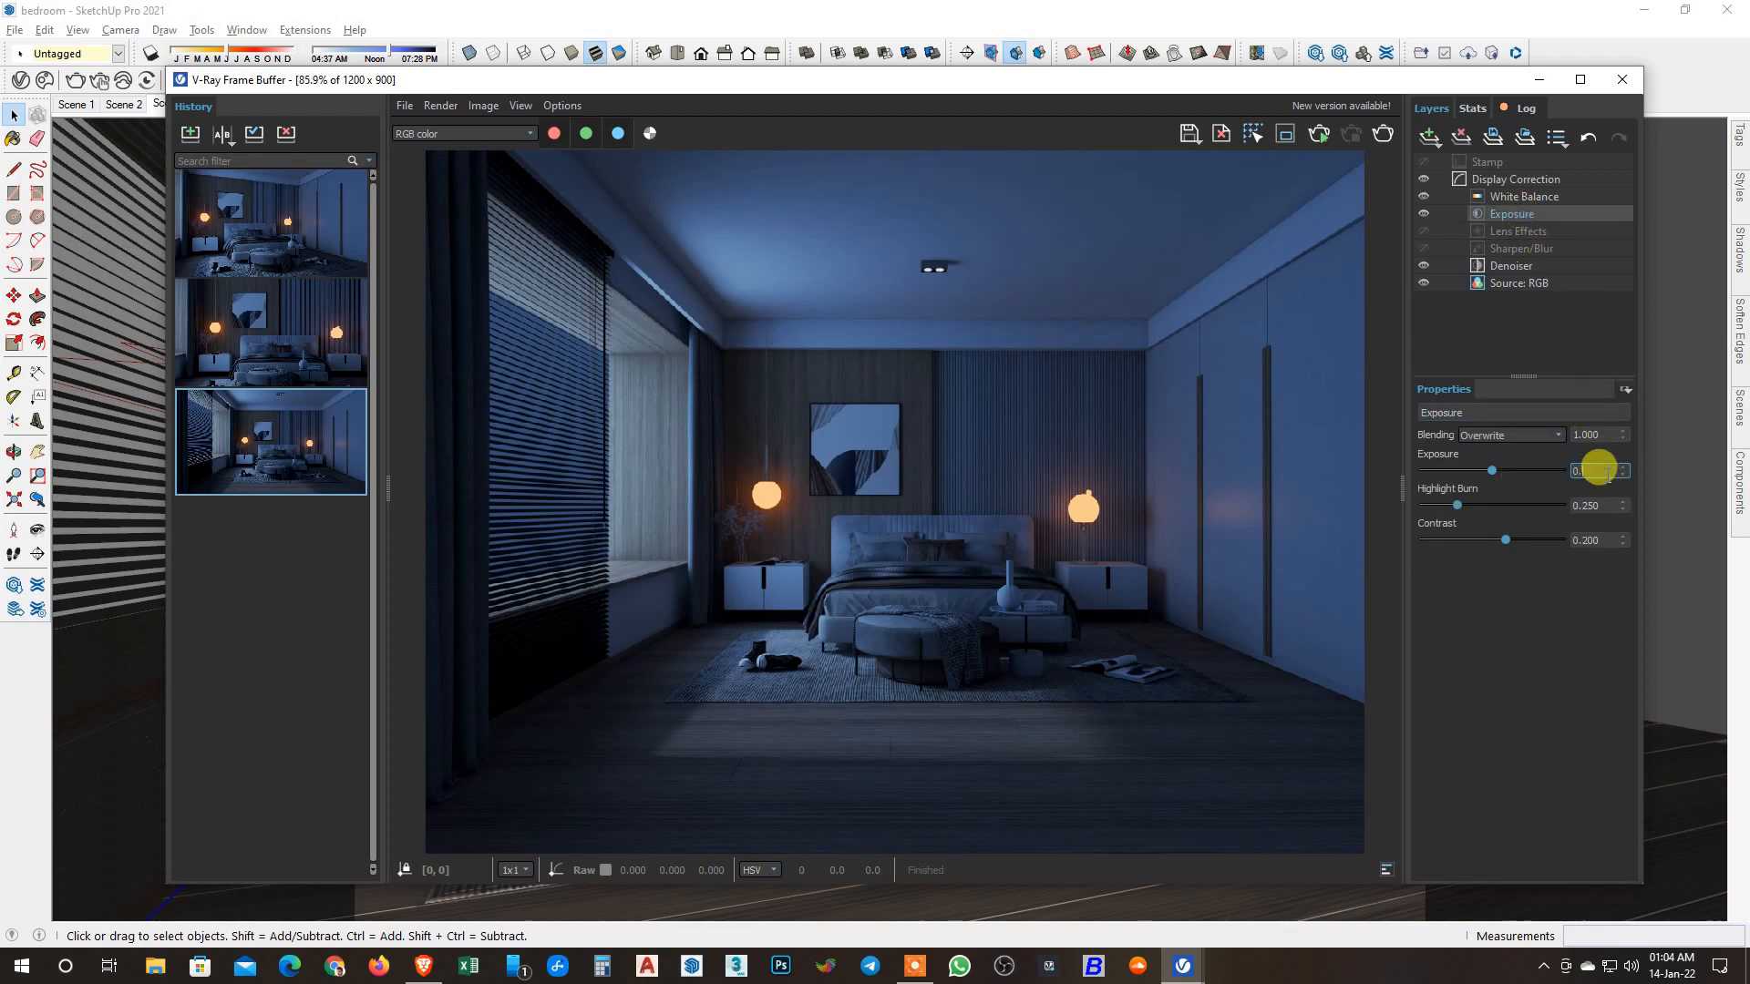
text(5)
key(Return)
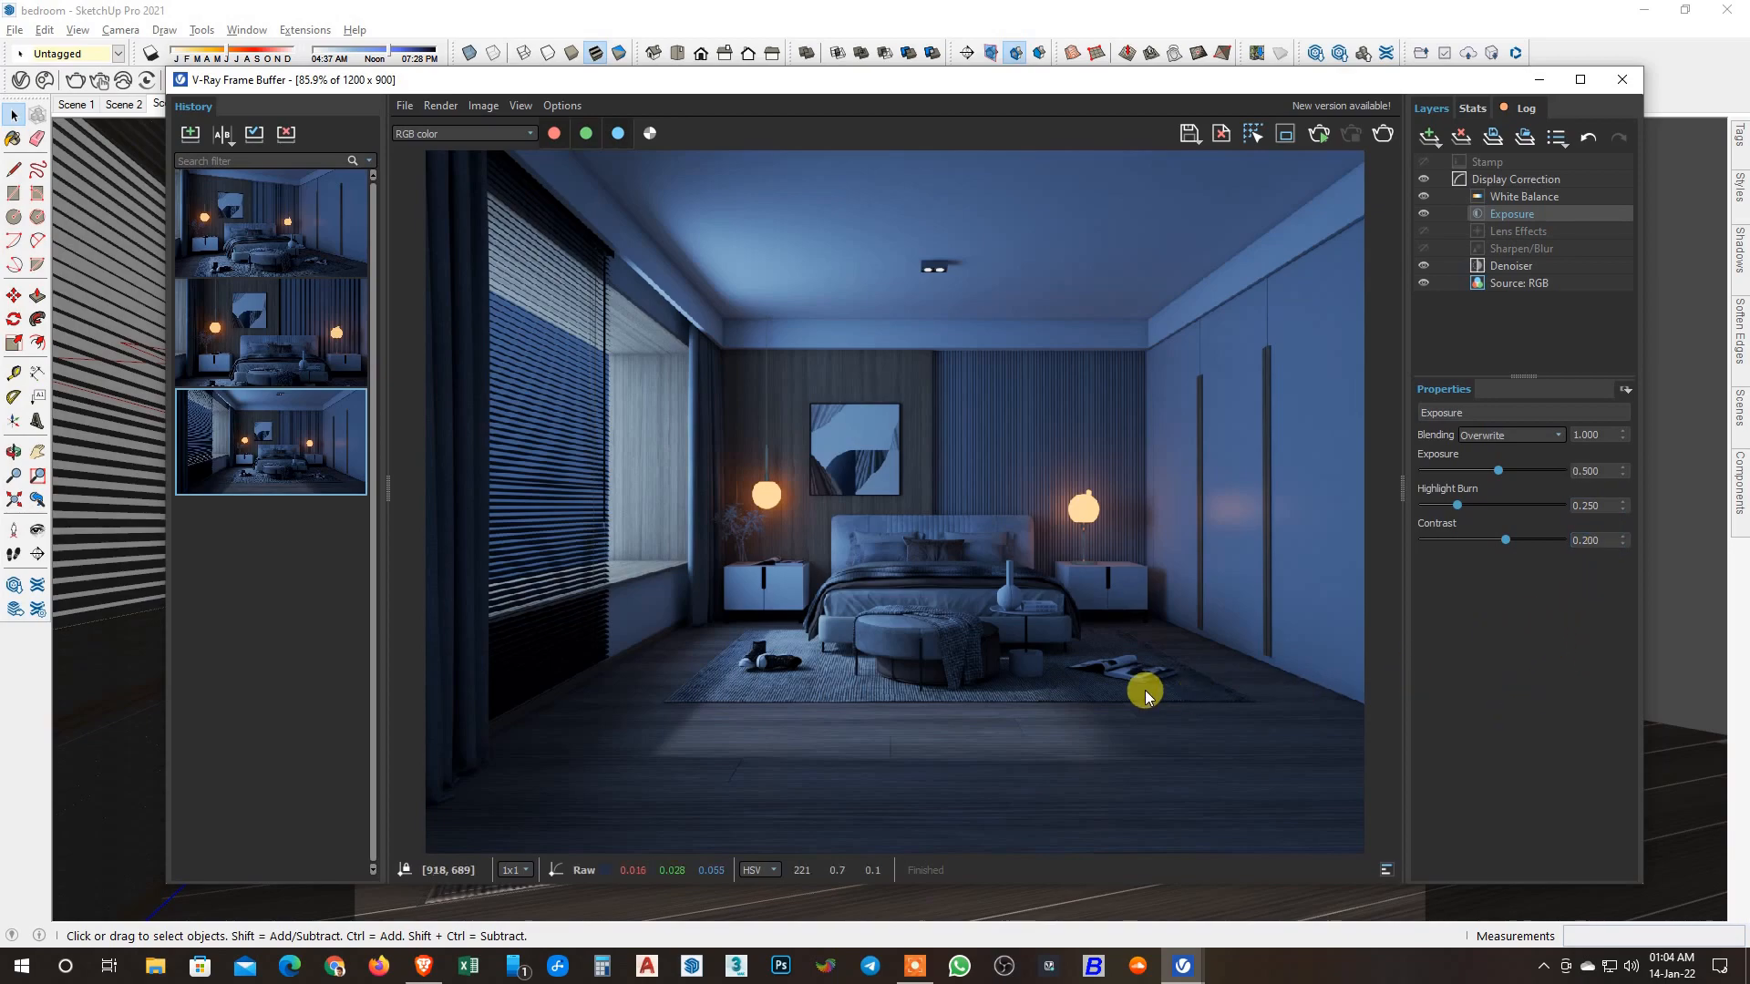
Compare the saved night and day renders side by side in Photos, going from Scene 3 back through Scene 2 to Scene 1.
click(1324, 975)
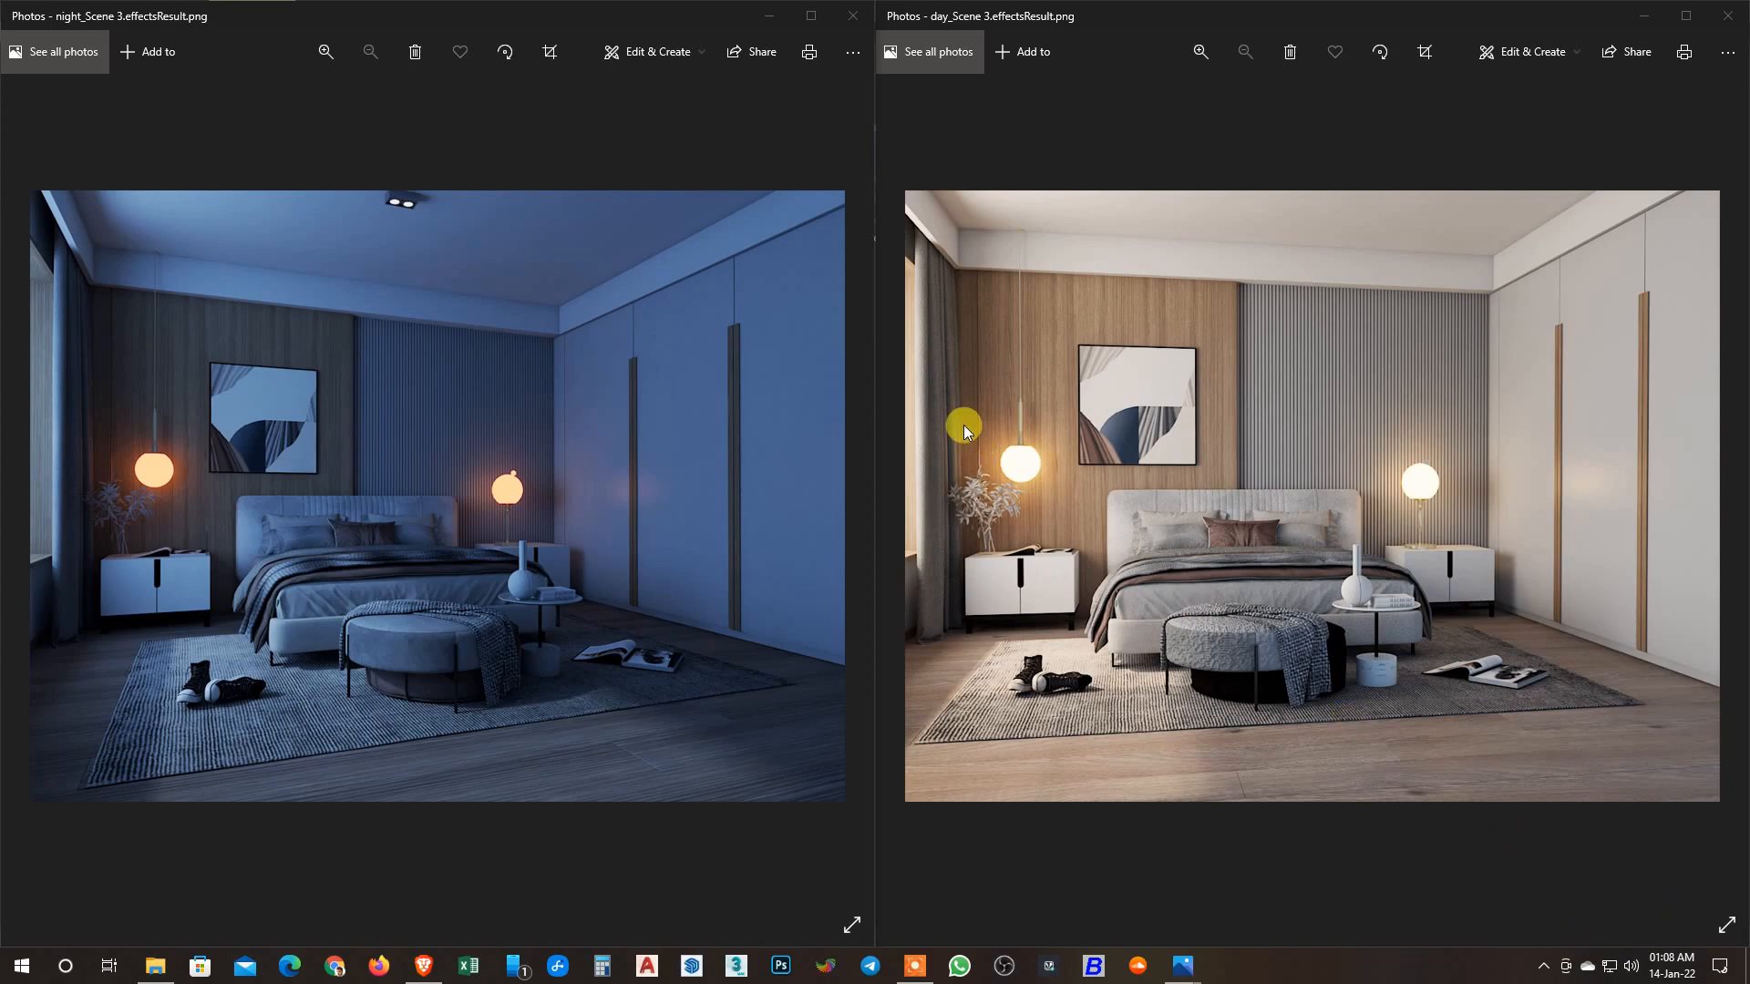
mouse_move(893, 501)
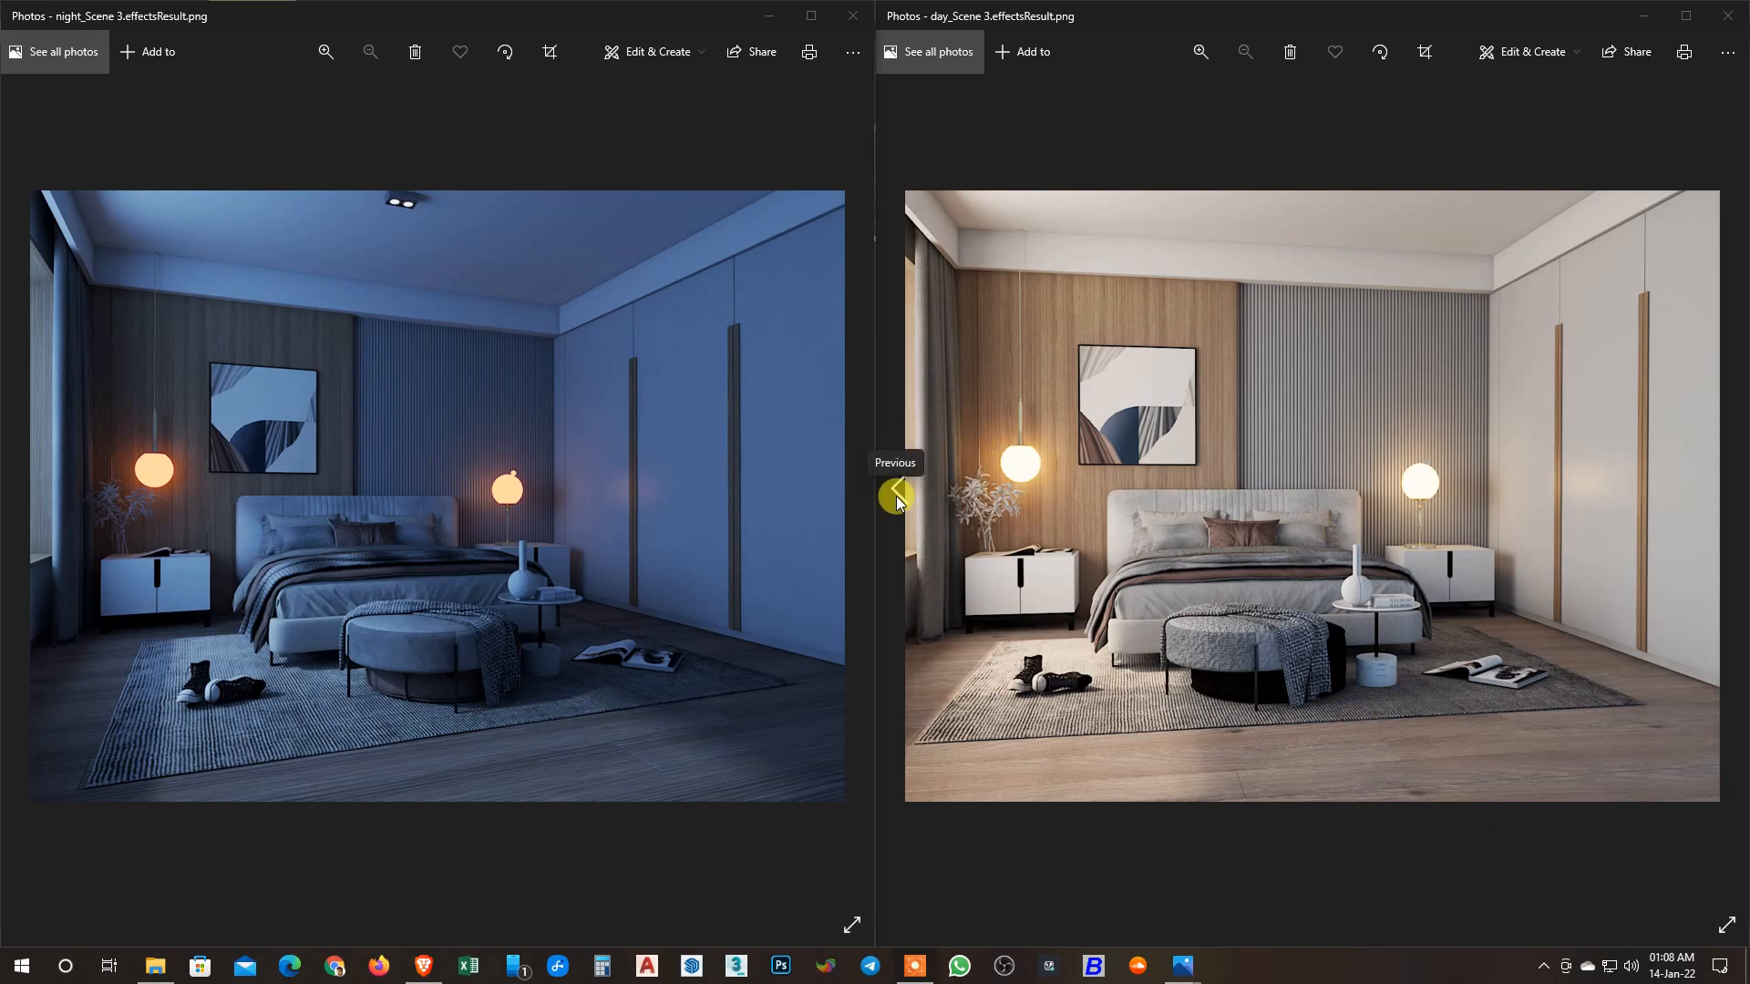
click(896, 497)
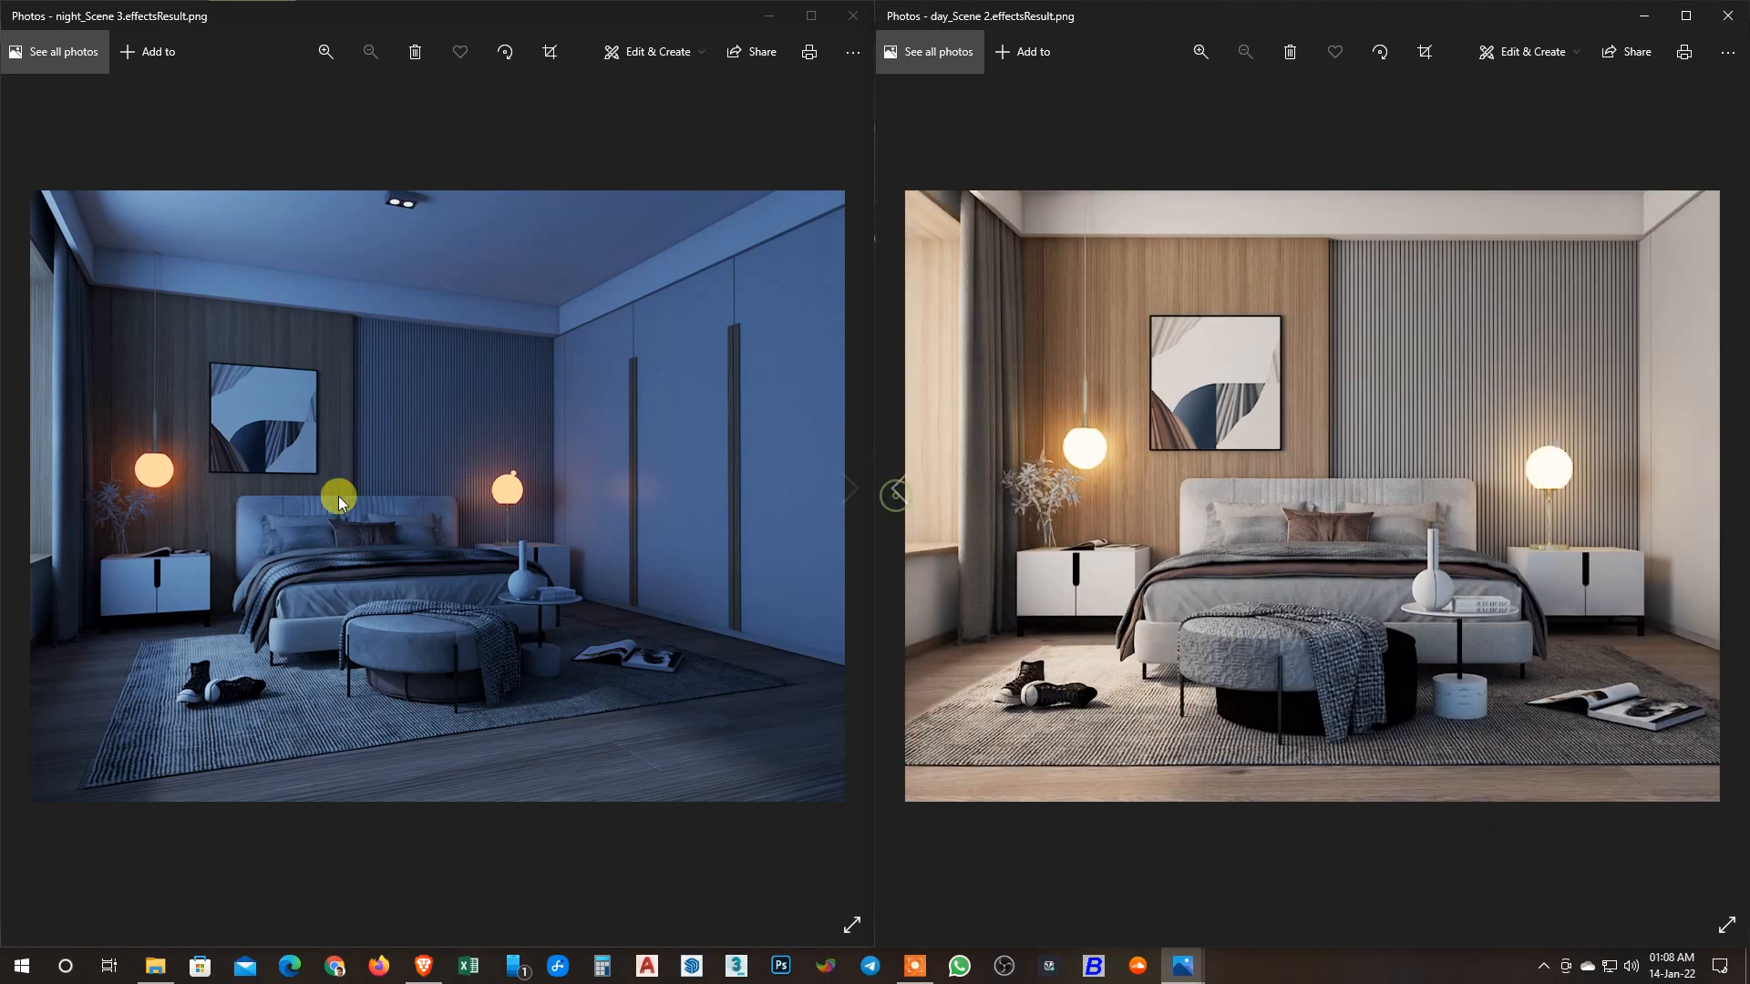
click(27, 484)
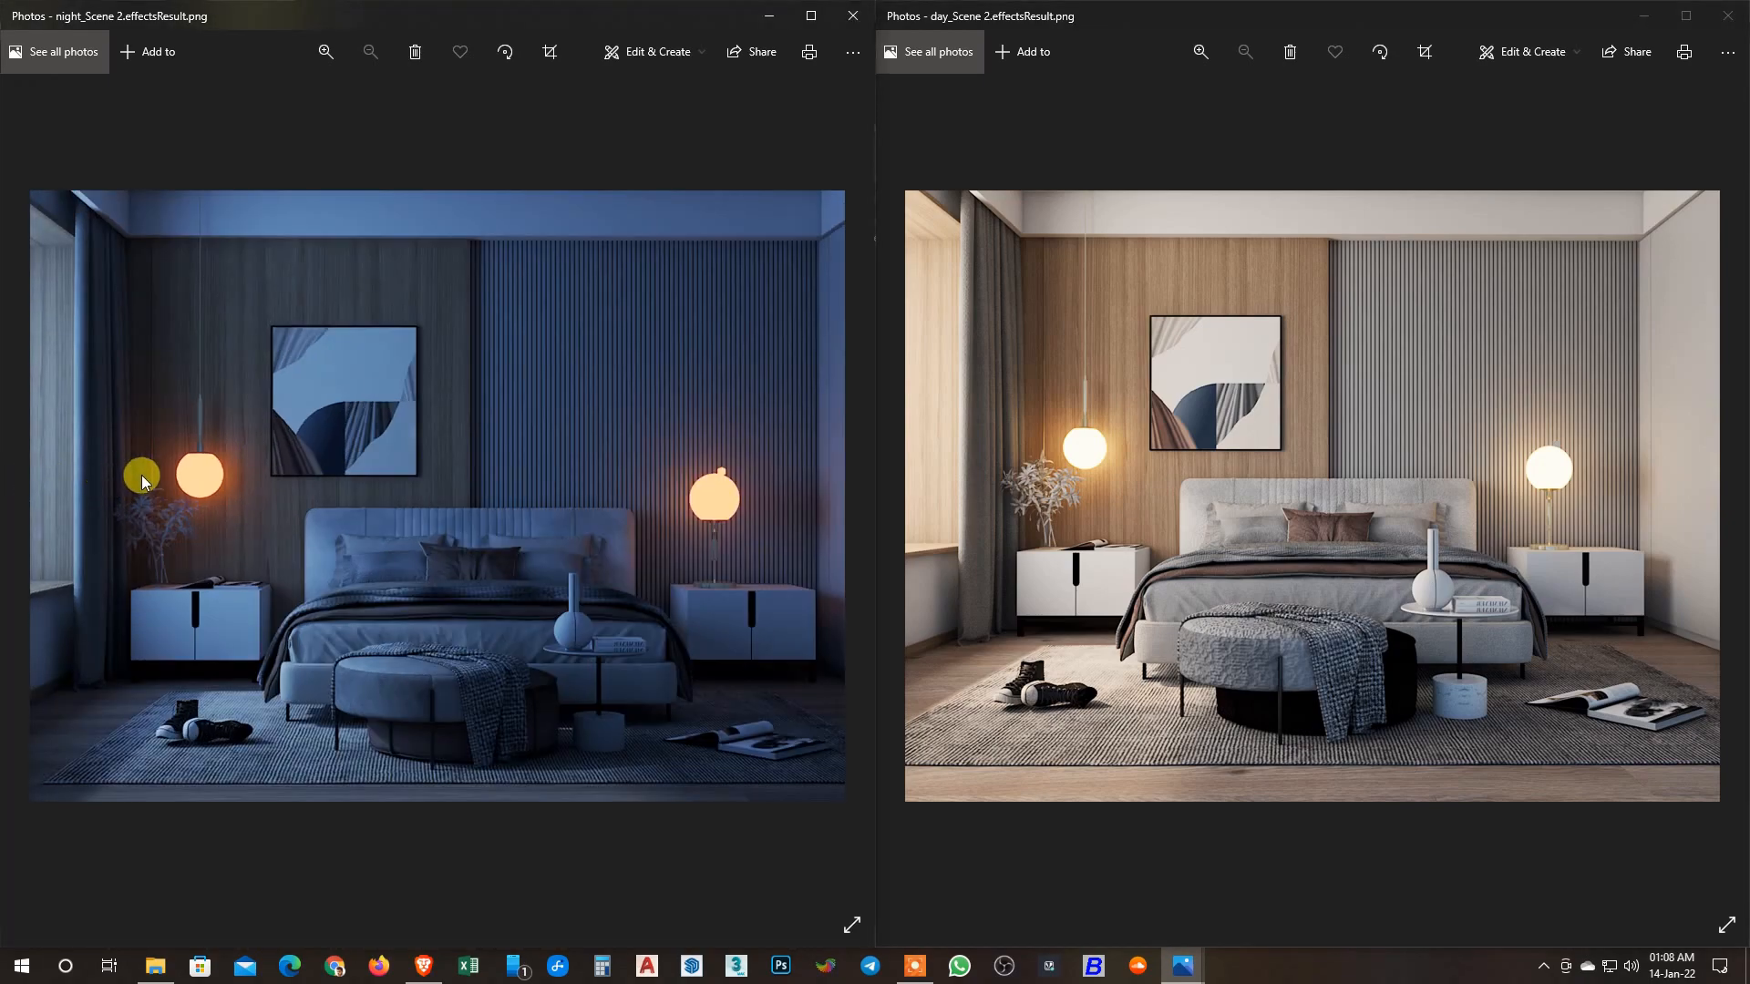
click(895, 485)
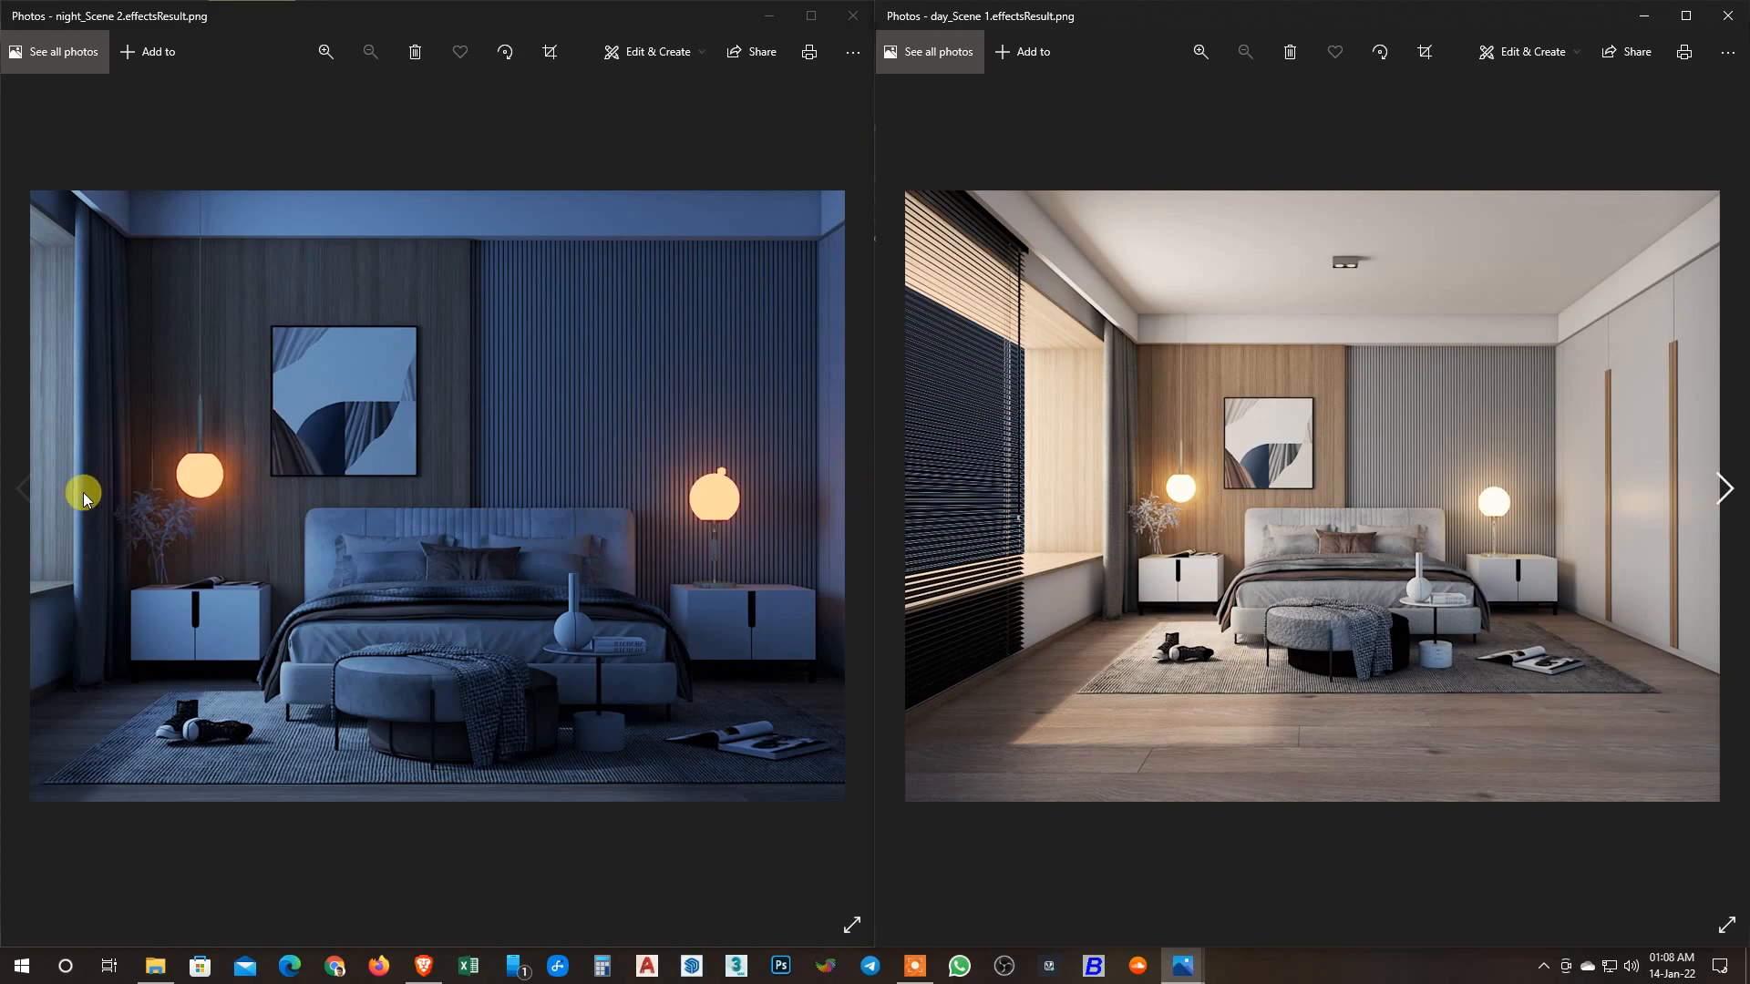
click(23, 490)
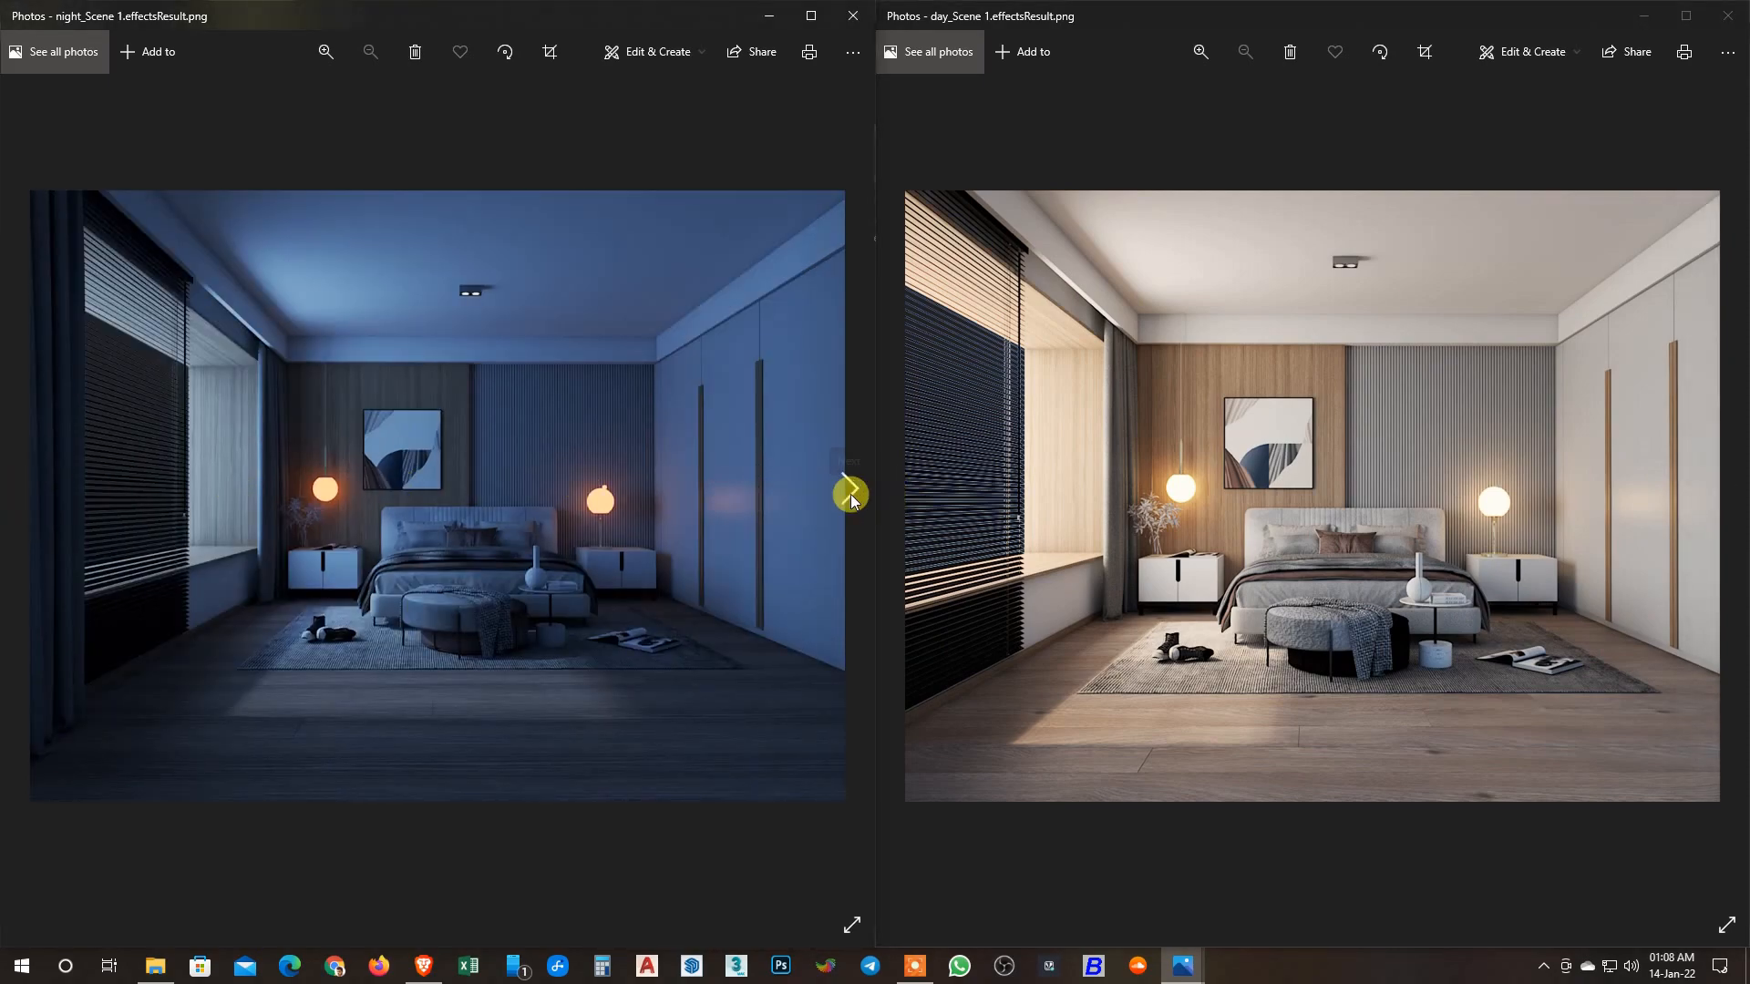
click(1337, 977)
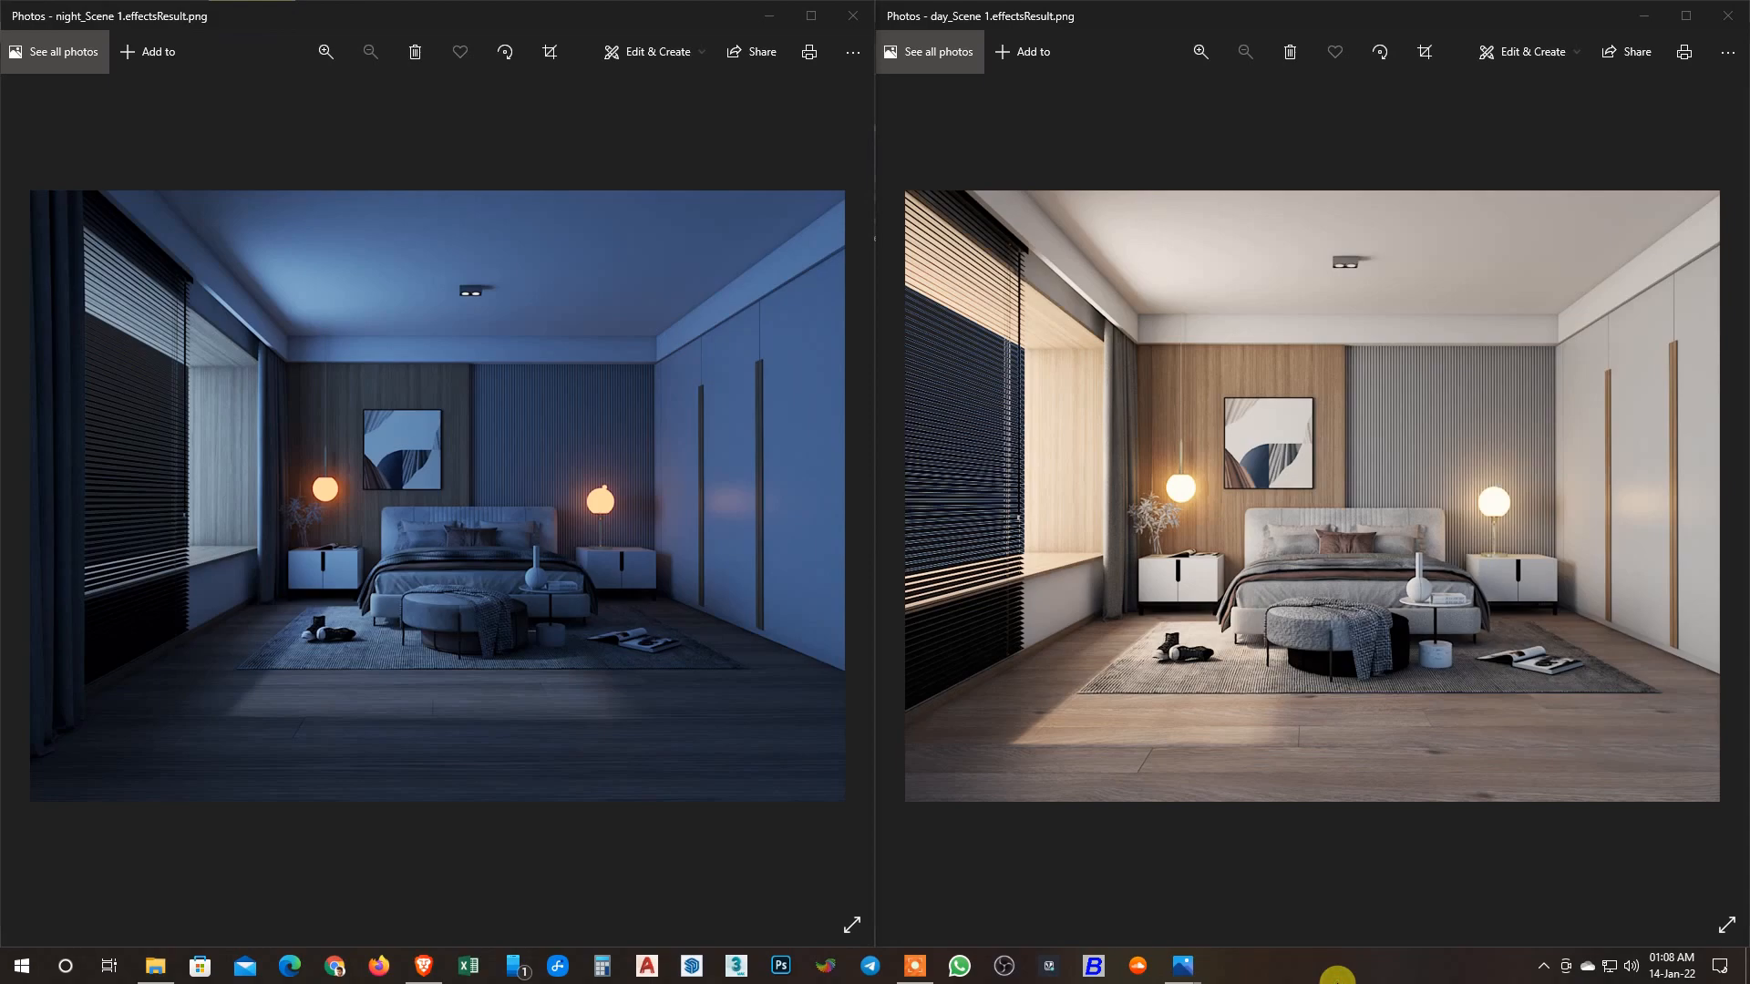